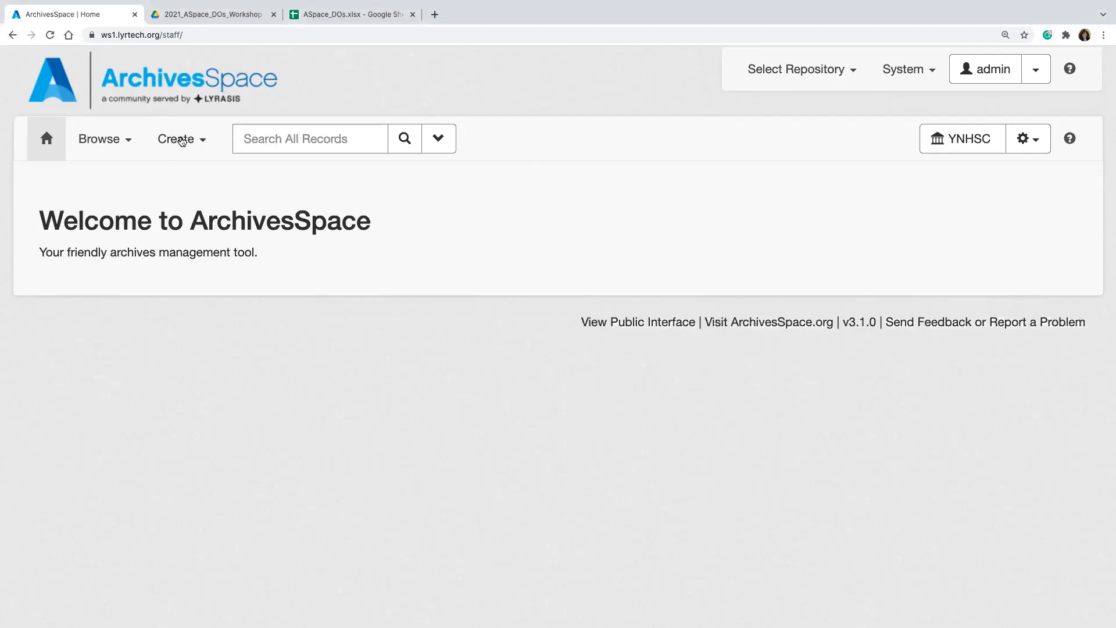
Step: Start a new Digital Object record from the Create menu
{"action": "left_click", "coordinate": [182, 140]}
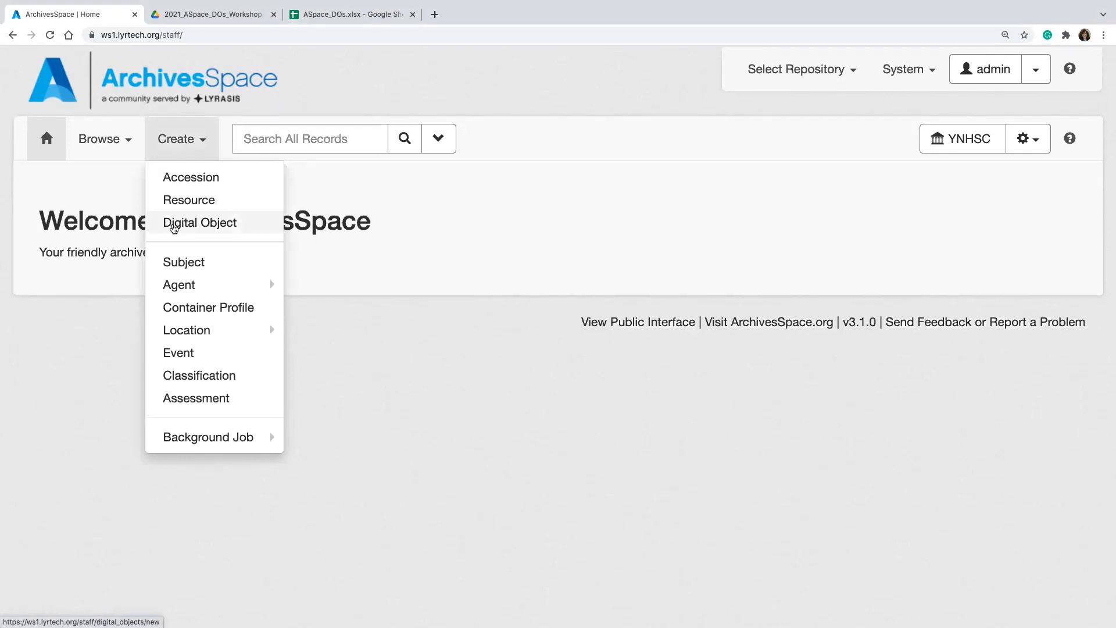
{"action": "left_click", "coordinate": [174, 227]}
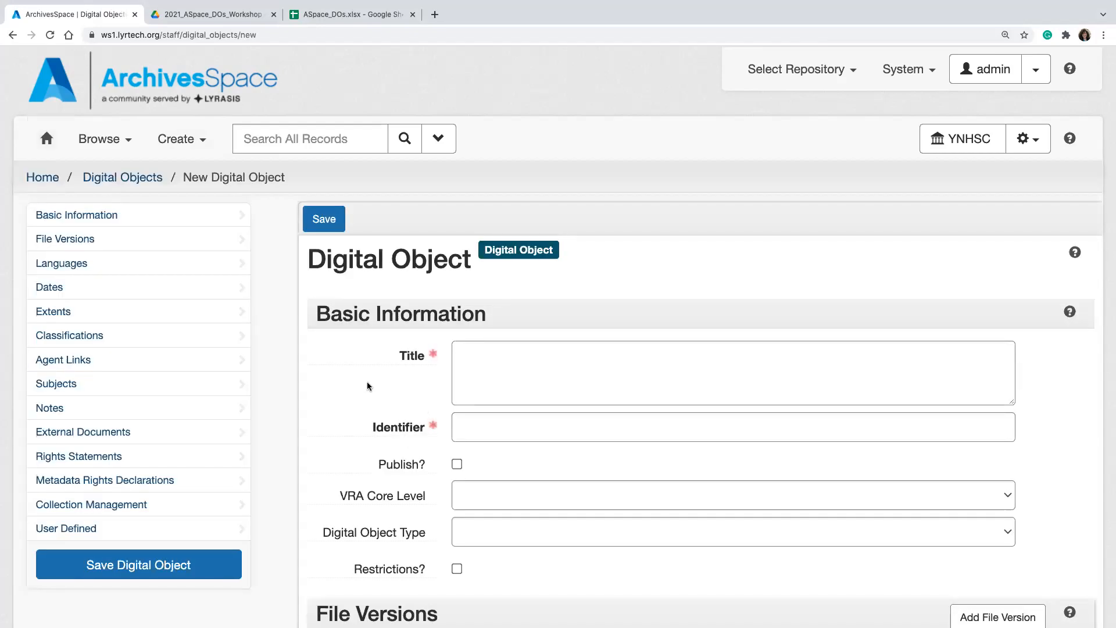
Step: Review the blank form's Identifier help, then bring up the ASpace_DOs.xlsx spreadsheet
{"action": "scroll", "coordinate": [368, 386], "scroll_direction": "down", "scroll_amount": 1}
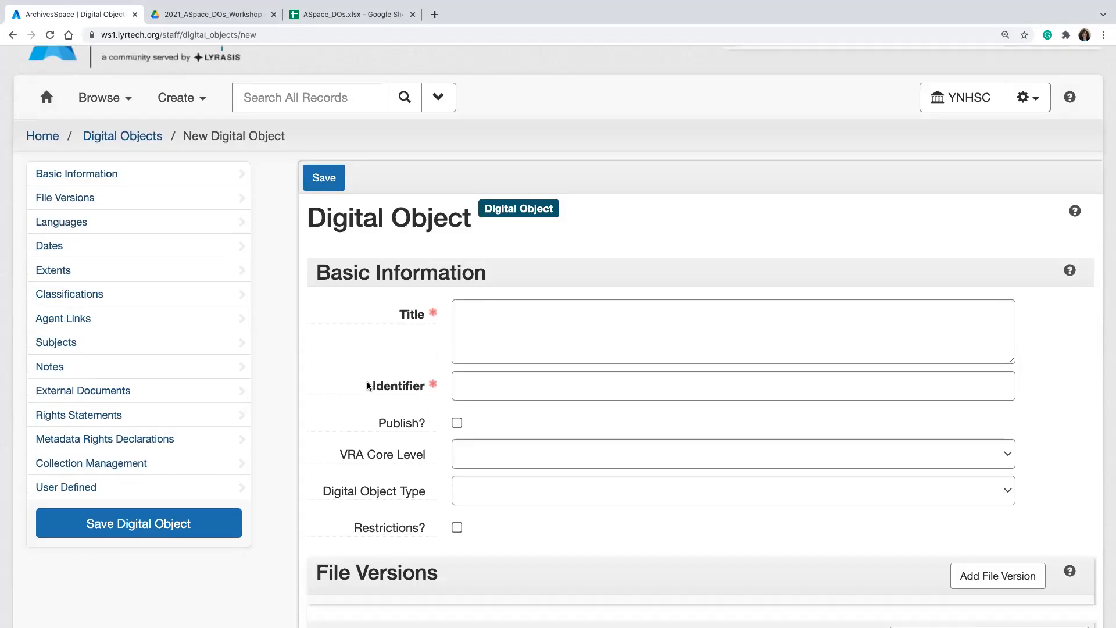
{"action": "mouse_move", "coordinate": [368, 386]}
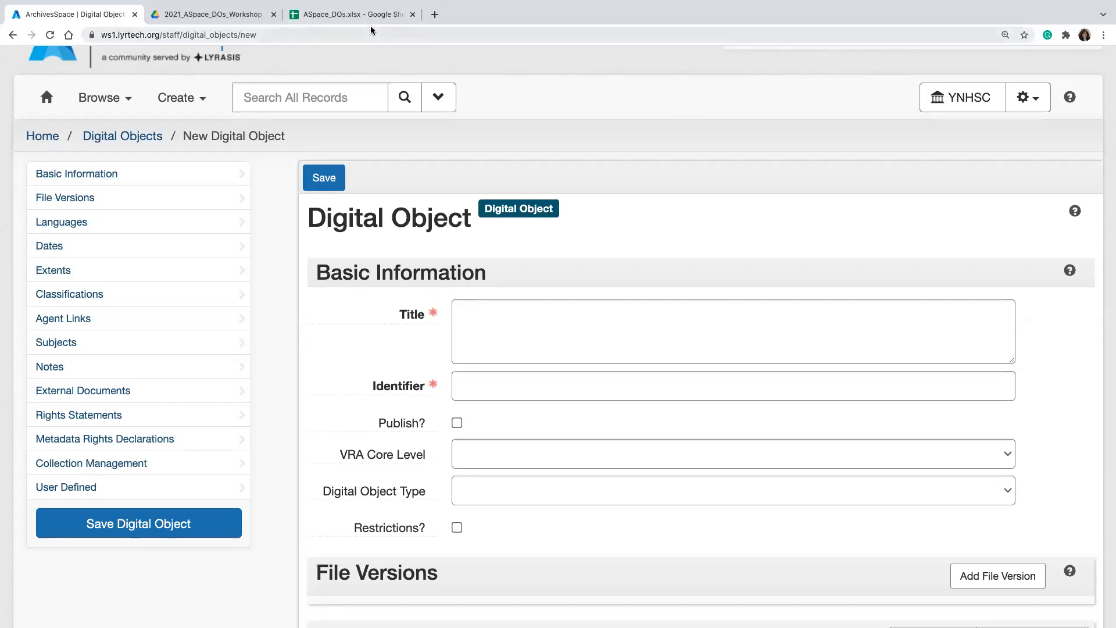
{"action": "left_click", "coordinate": [351, 14]}
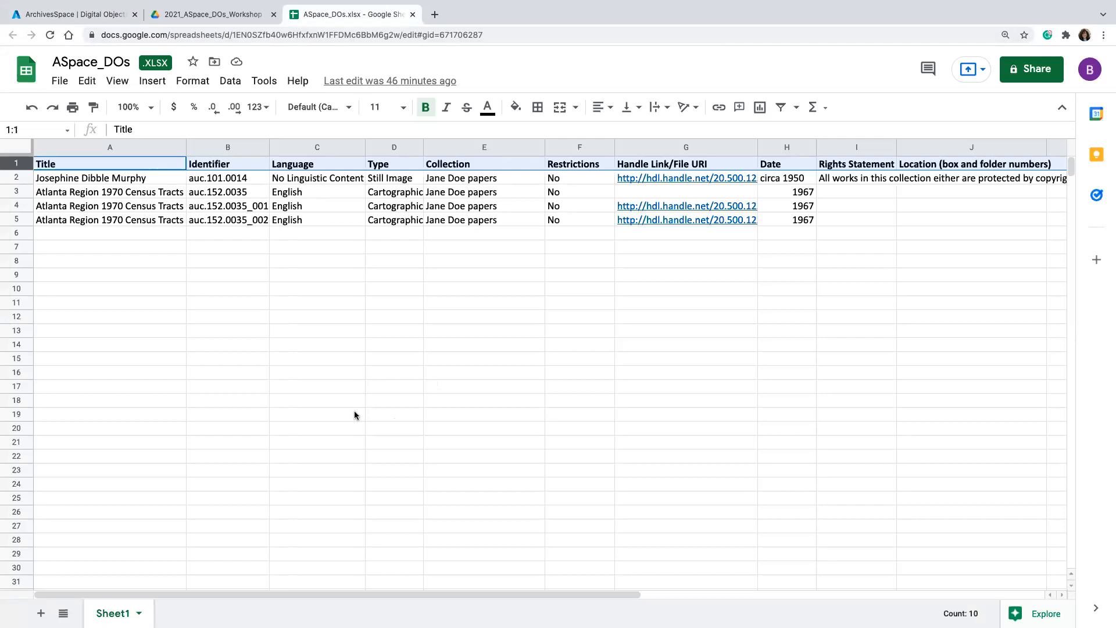
Step: Copy the title from cell A2 and return to the form's Title field
{"action": "left_click", "coordinate": [155, 183]}
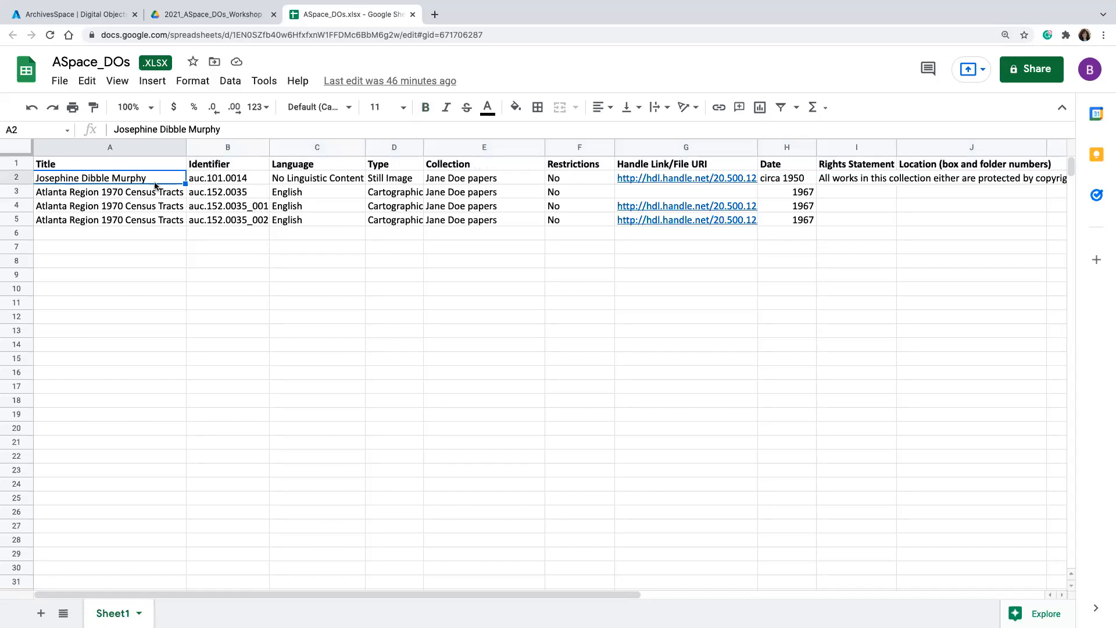
{"action": "right_click", "coordinate": [156, 186]}
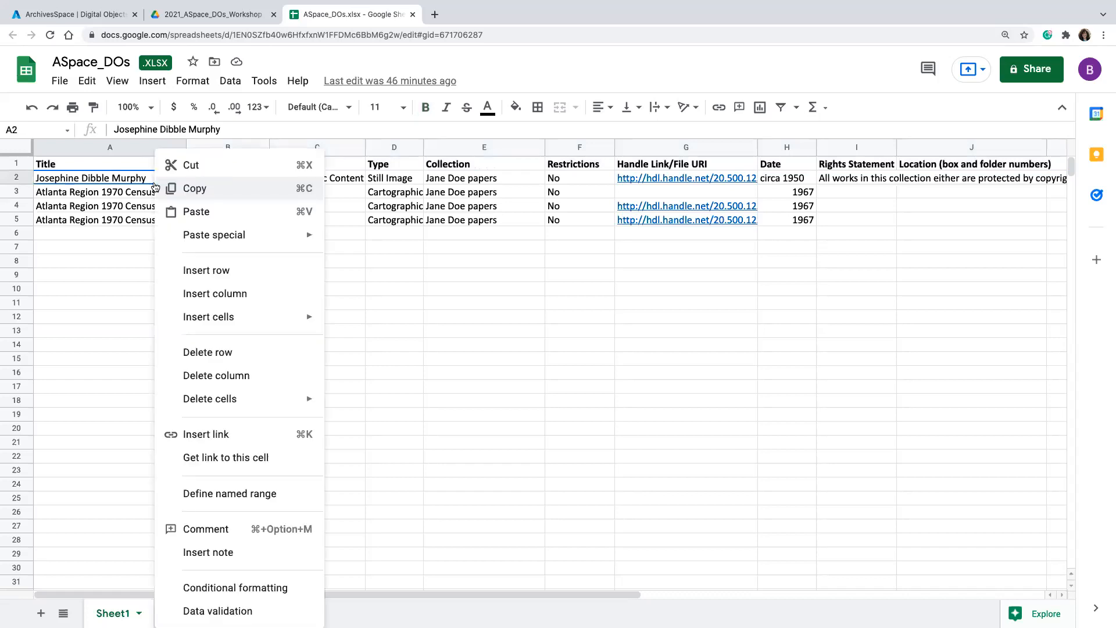
{"action": "left_click", "coordinate": [203, 192]}
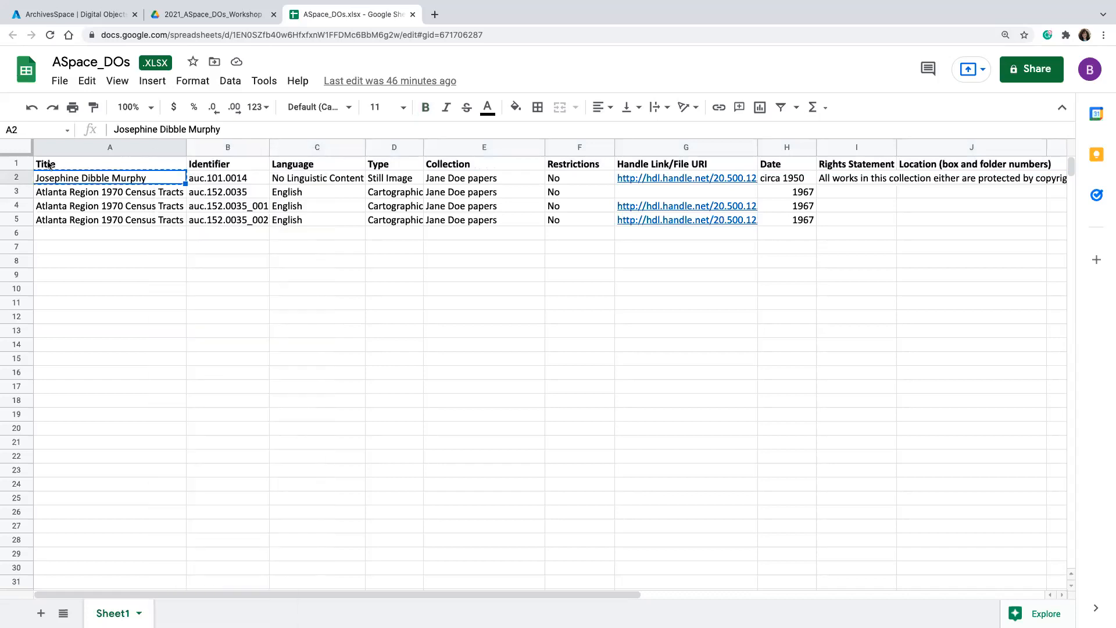
{"action": "left_click", "coordinate": [91, 17]}
{"action": "left_click", "coordinate": [482, 340]}
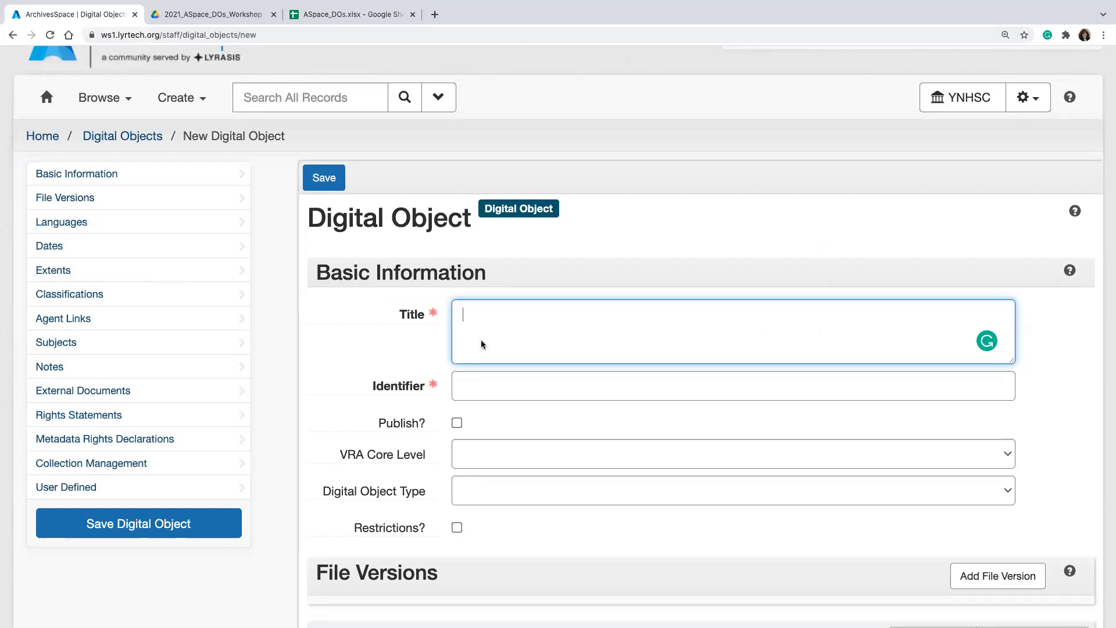
Step: Paste the title into Title and copy identifier auc.101.0014 from cell B2
{"action": "right_click", "coordinate": [482, 339]}
{"action": "left_click", "coordinate": [505, 415]}
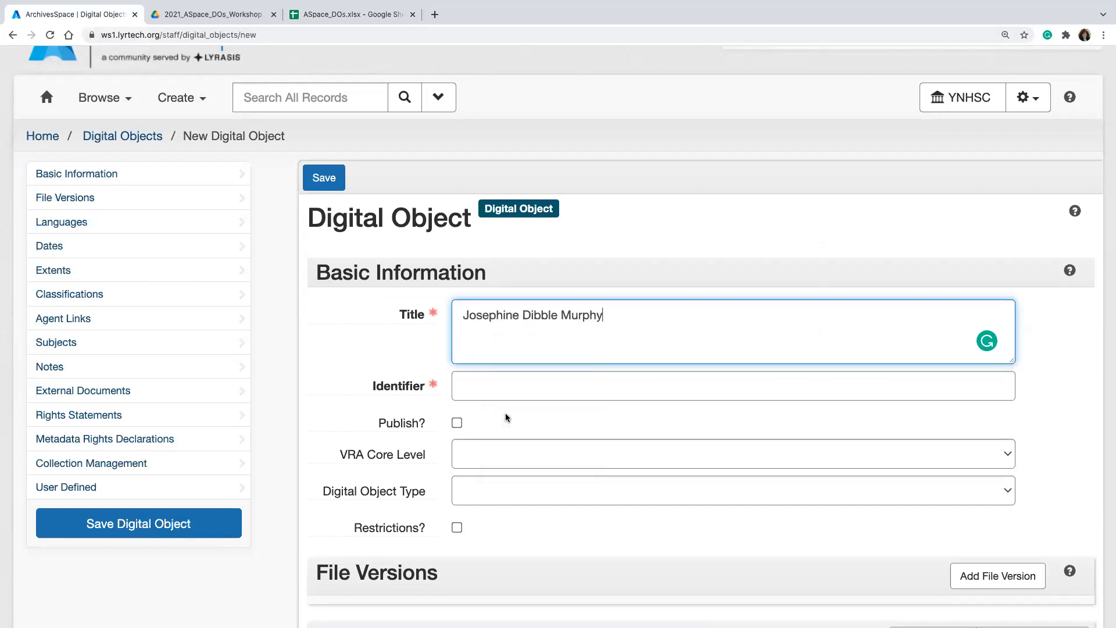
{"action": "left_click", "coordinate": [319, 14]}
{"action": "left_click", "coordinate": [209, 178]}
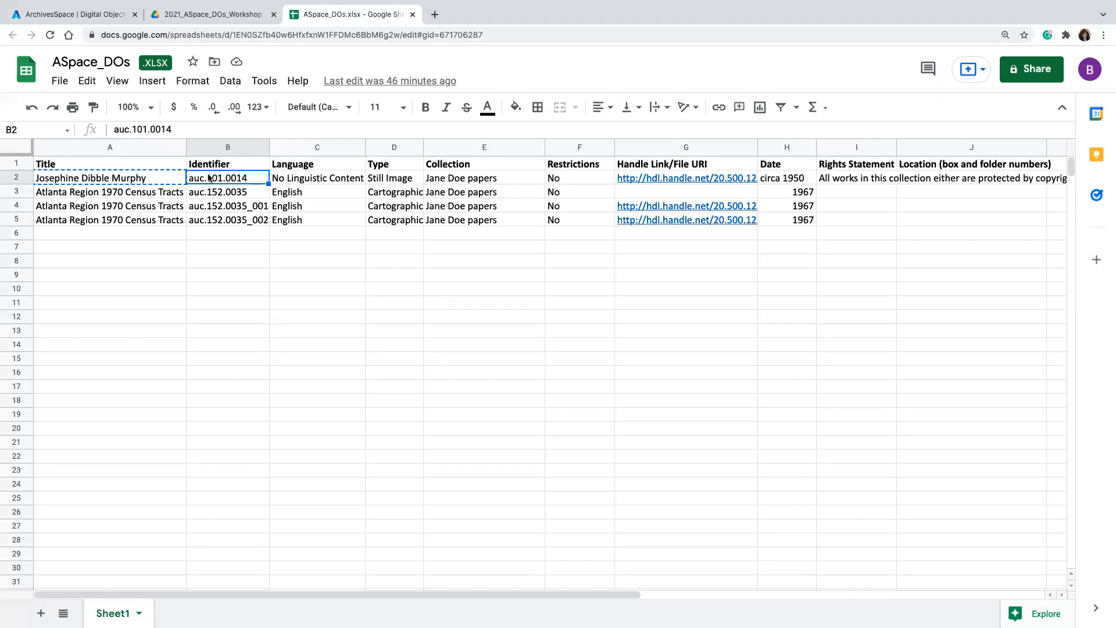
{"action": "right_click", "coordinate": [209, 177]}
{"action": "left_click", "coordinate": [231, 188]}
Step: Paste auc.101.0014 into Identifier and save the digital object
{"action": "left_click", "coordinate": [97, 14]}
{"action": "left_click", "coordinate": [490, 391]}
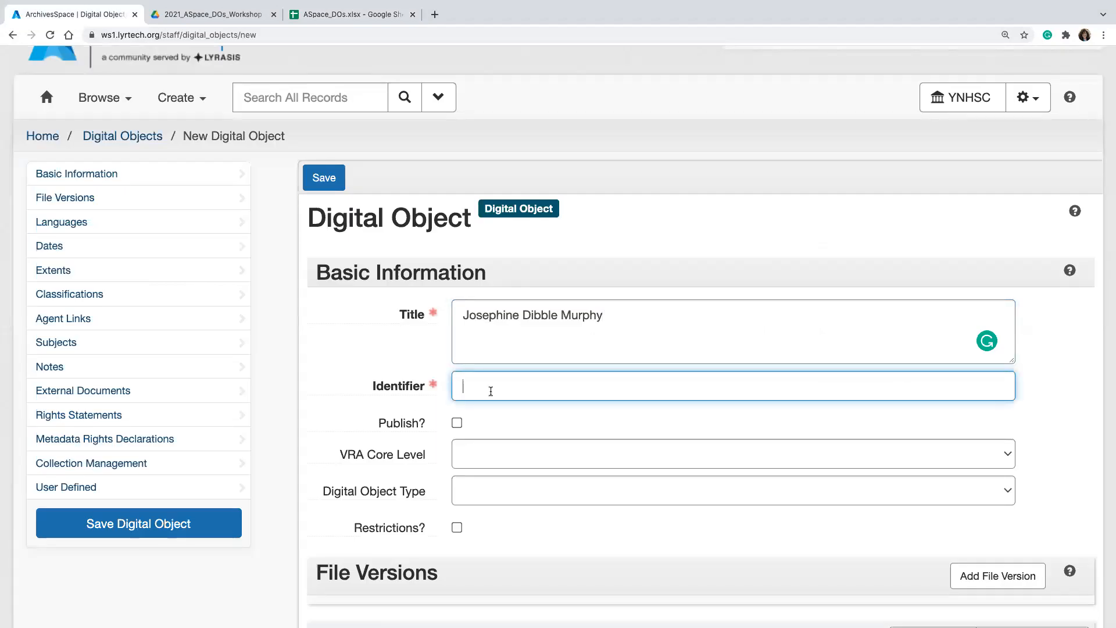
{"action": "right_click", "coordinate": [490, 391]}
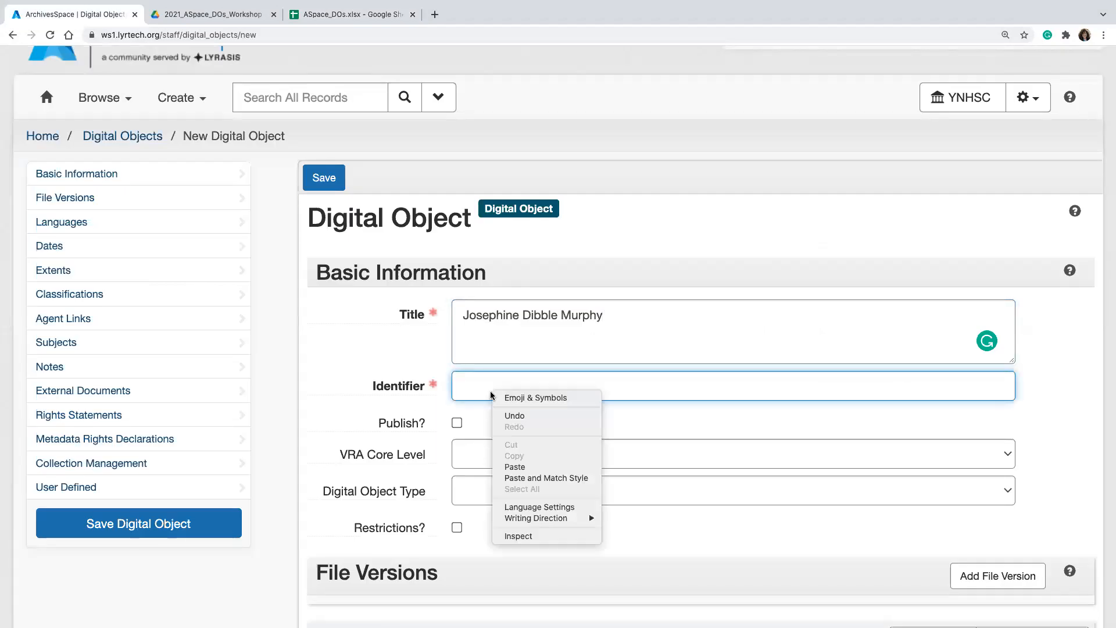
{"action": "left_click", "coordinate": [515, 466]}
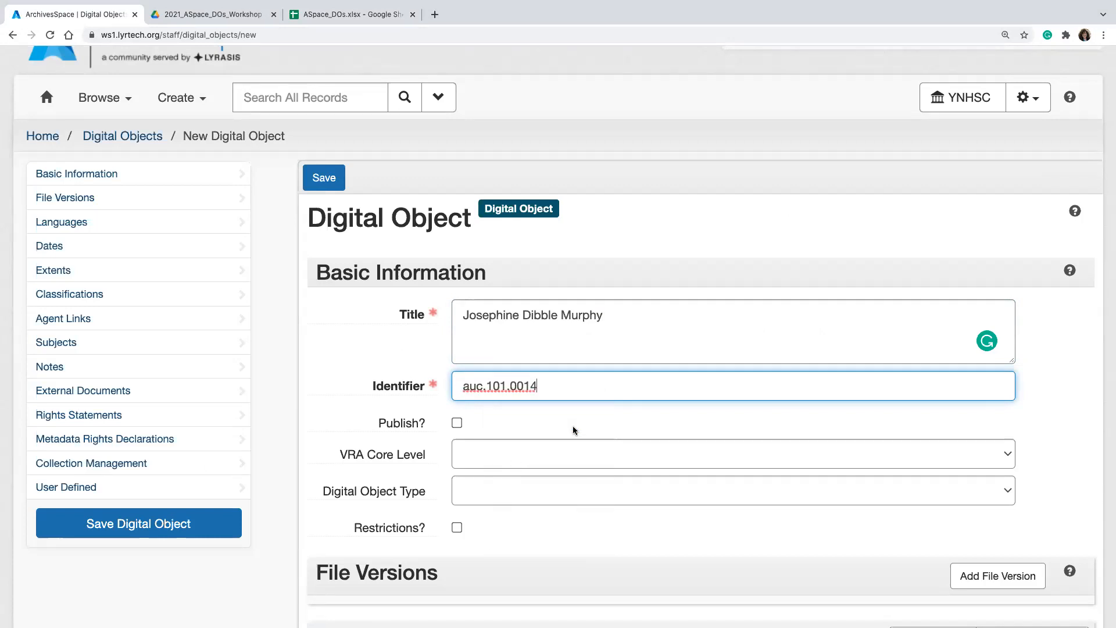
{"action": "left_click", "coordinate": [198, 519]}
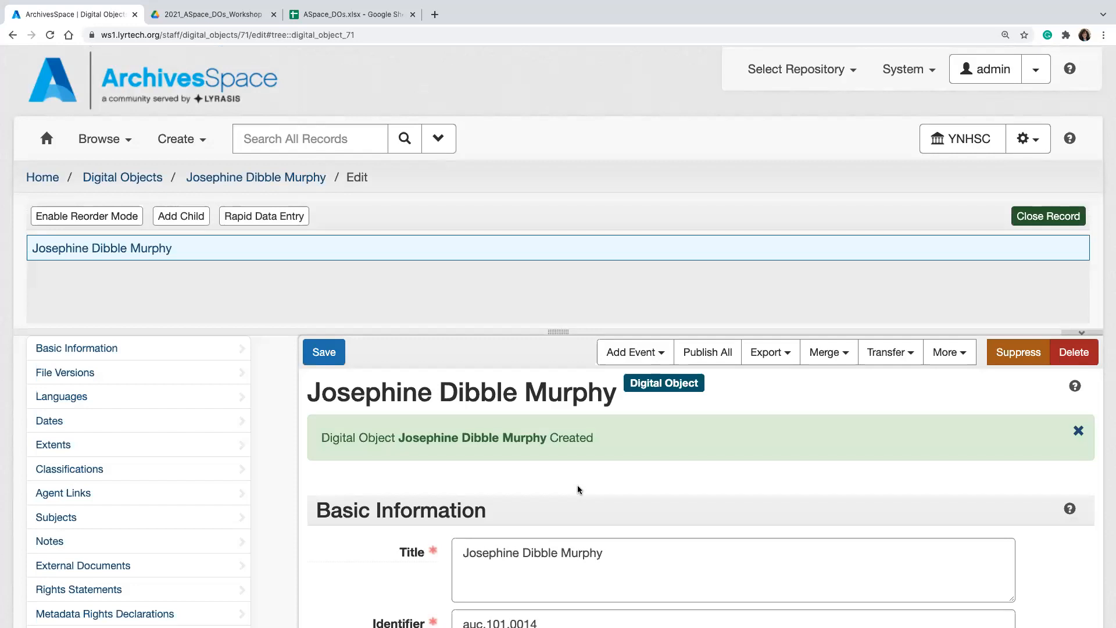
Step: Review the saved 'Josephine Dibble Murphy' record and open the VRA Core Level dropdown
{"action": "scroll", "coordinate": [523, 514], "scroll_direction": "down", "scroll_amount": 3}
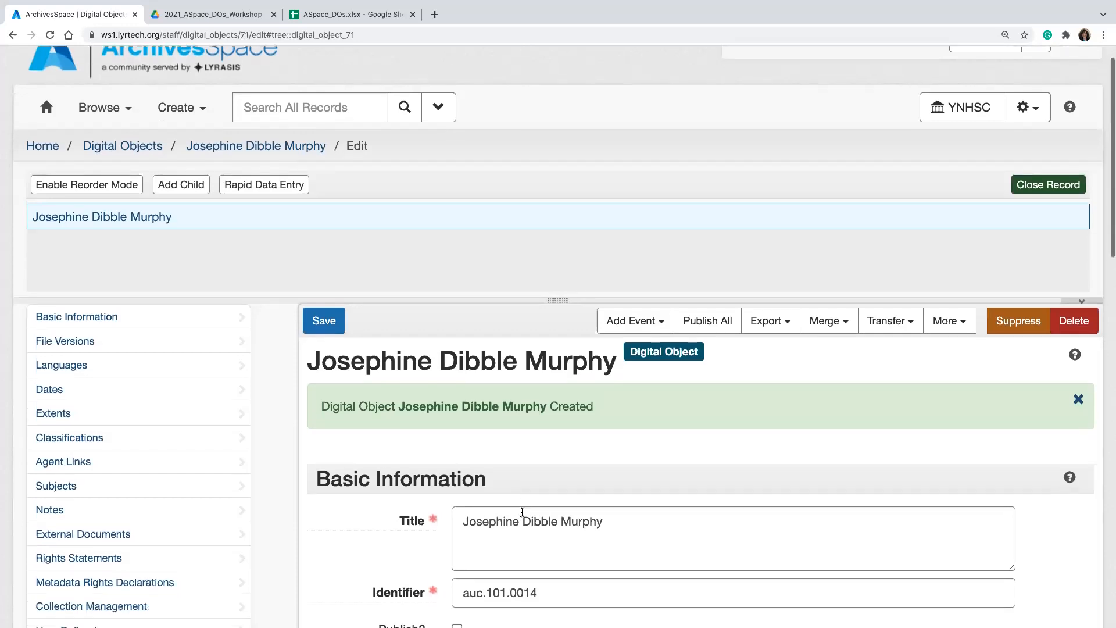
{"action": "scroll", "coordinate": [521, 512], "scroll_direction": "down", "scroll_amount": 2}
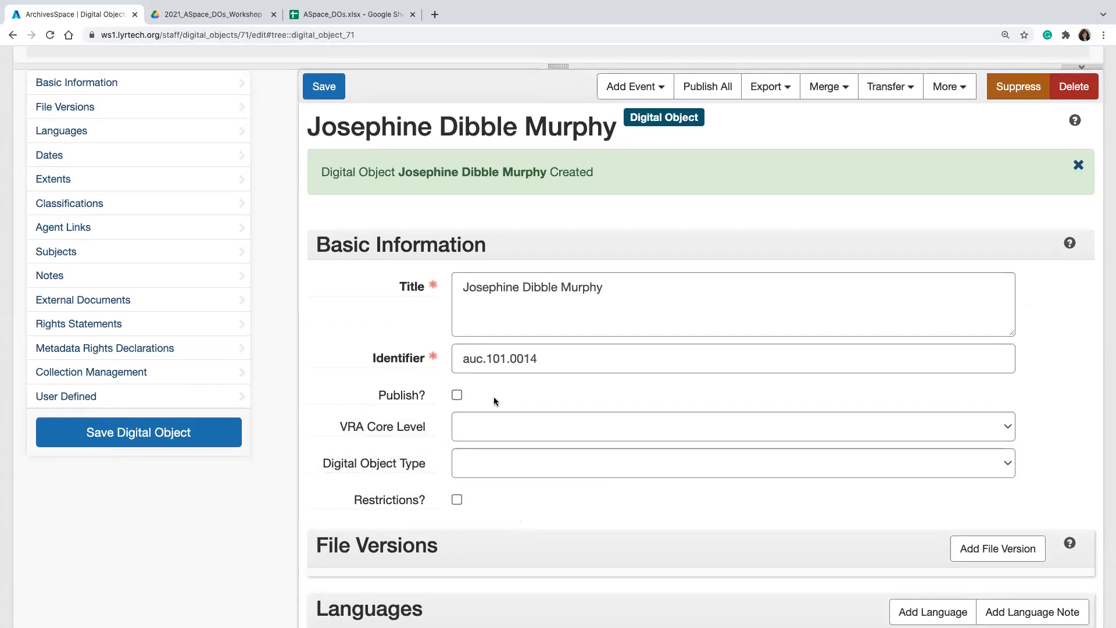
{"action": "scroll", "coordinate": [506, 378], "scroll_direction": "up", "scroll_amount": 2}
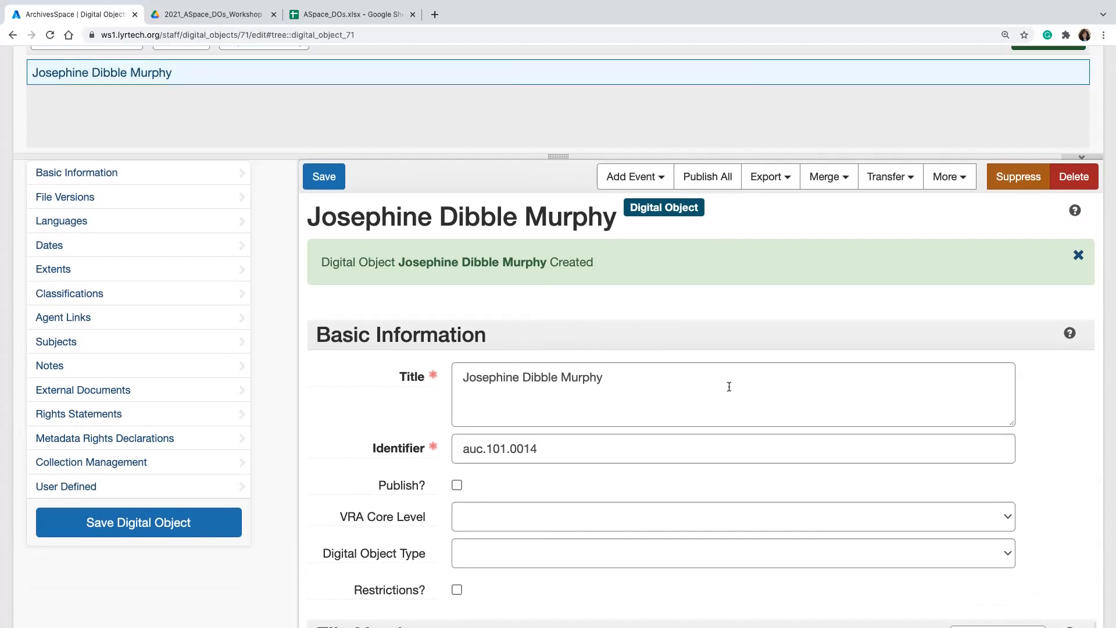
{"action": "scroll", "coordinate": [703, 480], "scroll_direction": "down", "scroll_amount": 4}
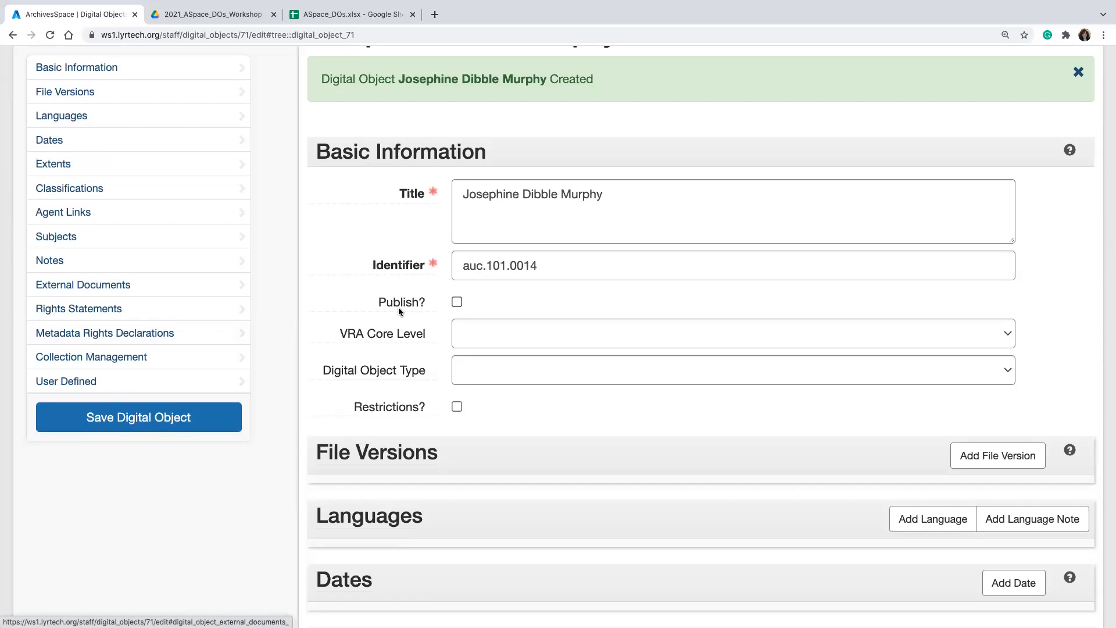
{"action": "left_click", "coordinate": [463, 340]}
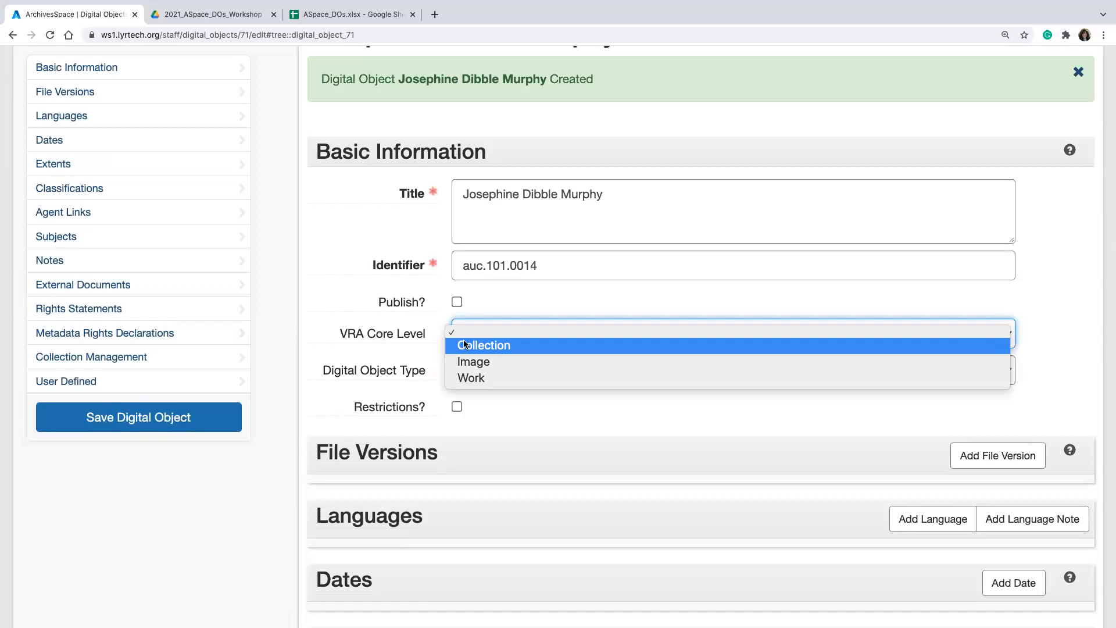
Step: Leave VRA Core Level blank and set Digital Object Type to Still Image
{"action": "left_click", "coordinate": [406, 351]}
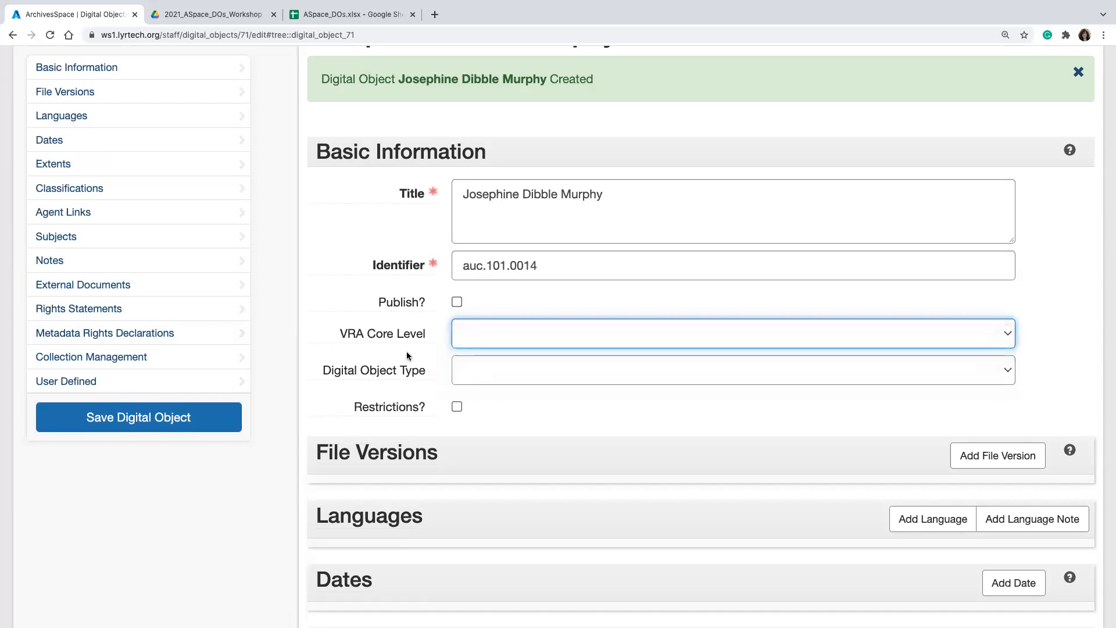
{"action": "left_click", "coordinate": [475, 375]}
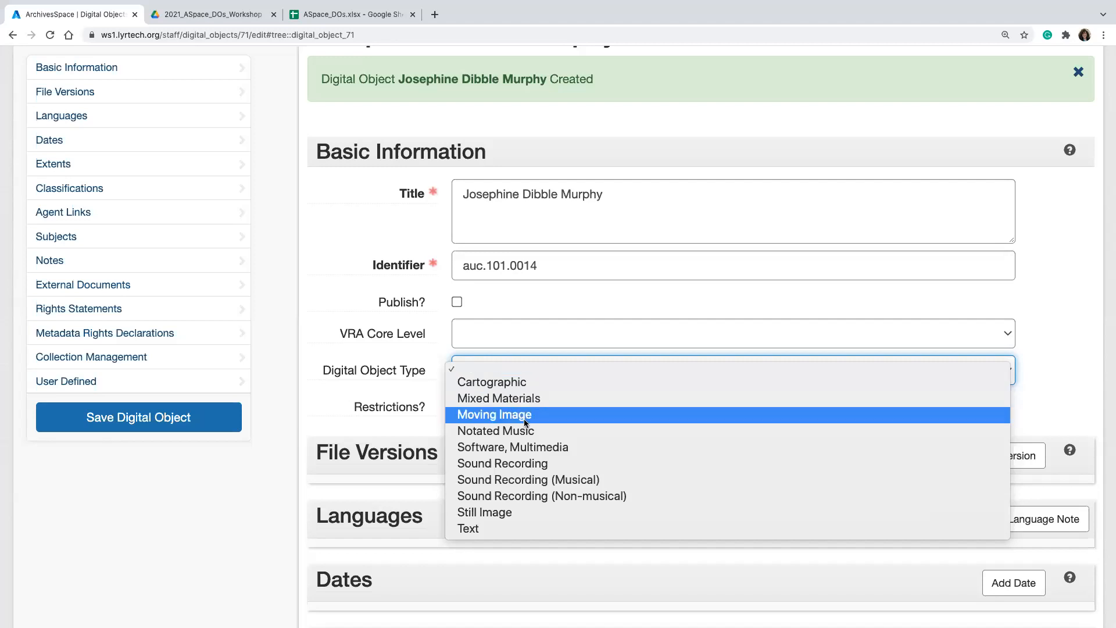
{"action": "left_click", "coordinate": [500, 512]}
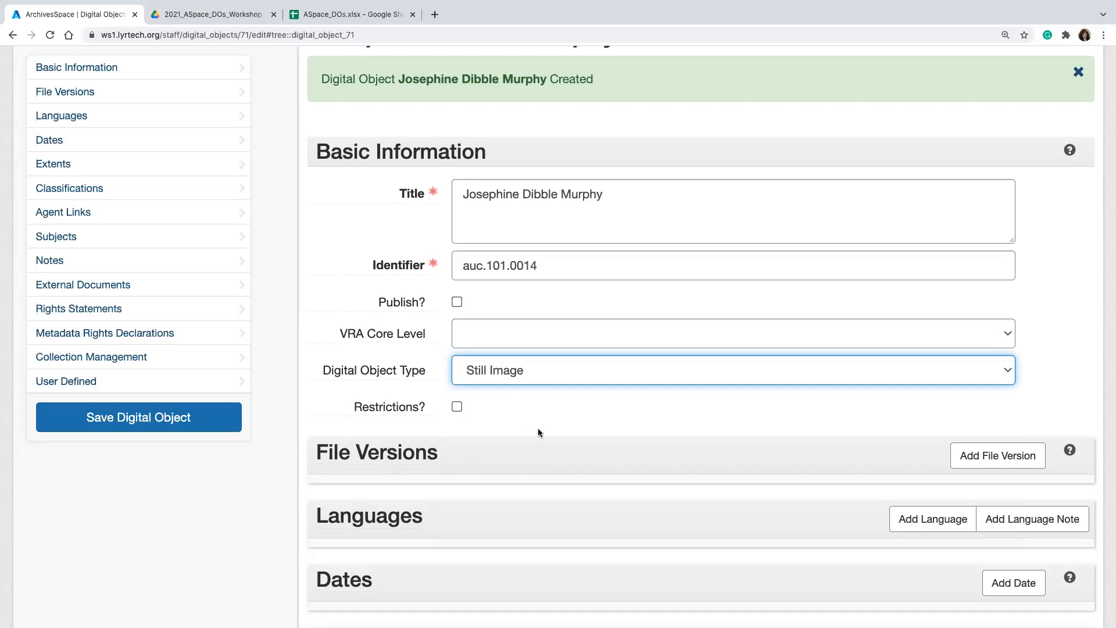
{"action": "scroll", "coordinate": [538, 428], "scroll_direction": "down", "scroll_amount": 1}
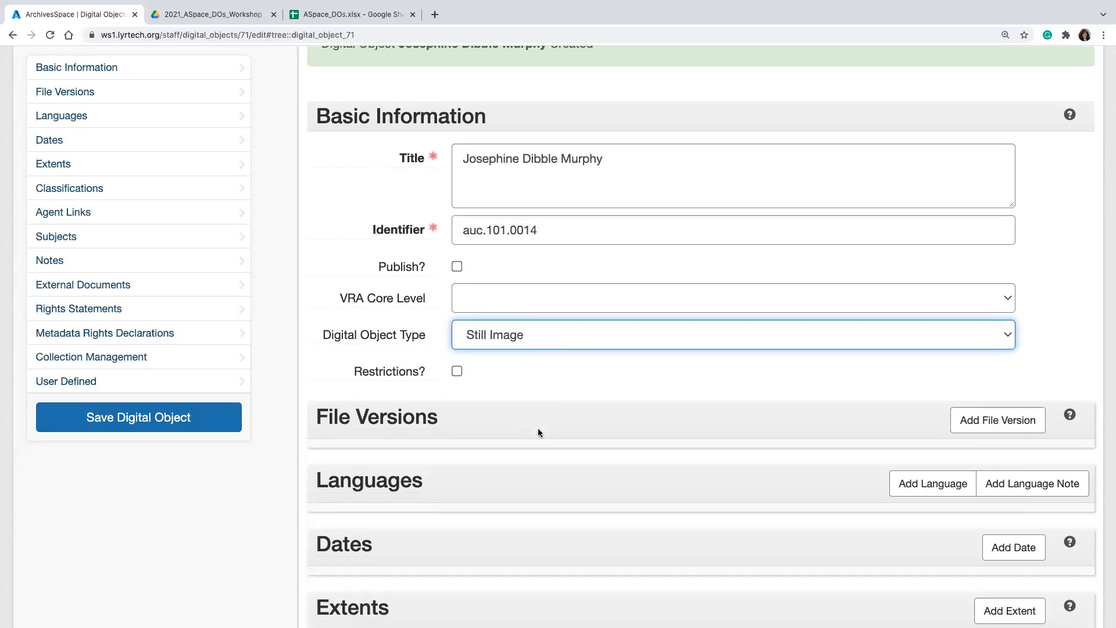
{"action": "scroll", "coordinate": [538, 431], "scroll_direction": "down", "scroll_amount": 5}
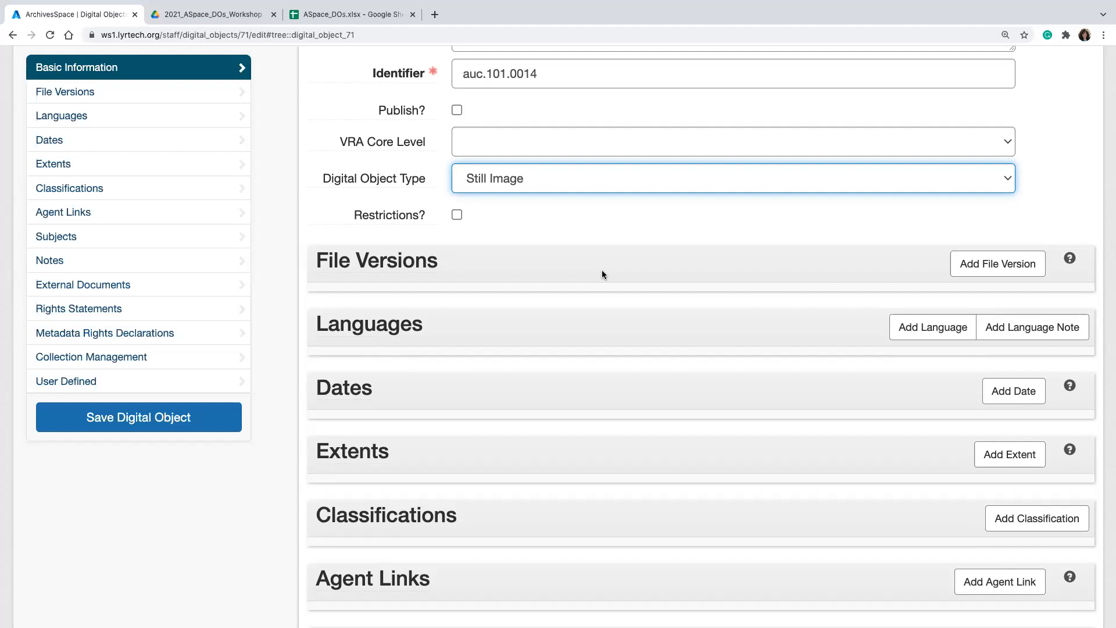
{"action": "left_click", "coordinate": [972, 261]}
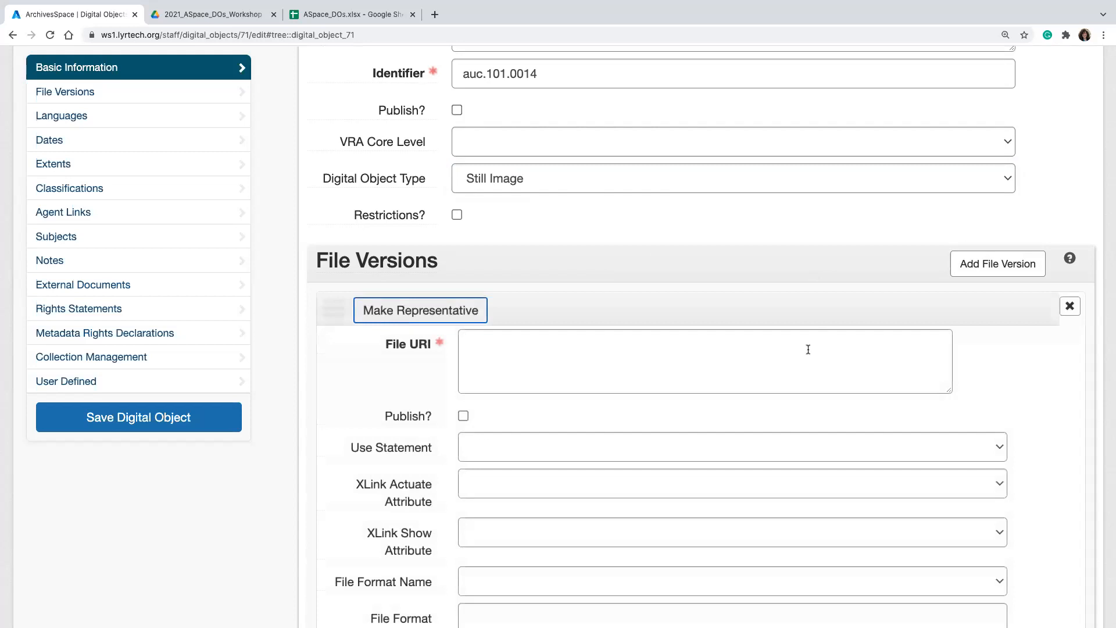
{"action": "scroll", "coordinate": [808, 348], "scroll_direction": "down", "scroll_amount": 1}
{"action": "scroll", "coordinate": [808, 349], "scroll_direction": "down", "scroll_amount": 1}
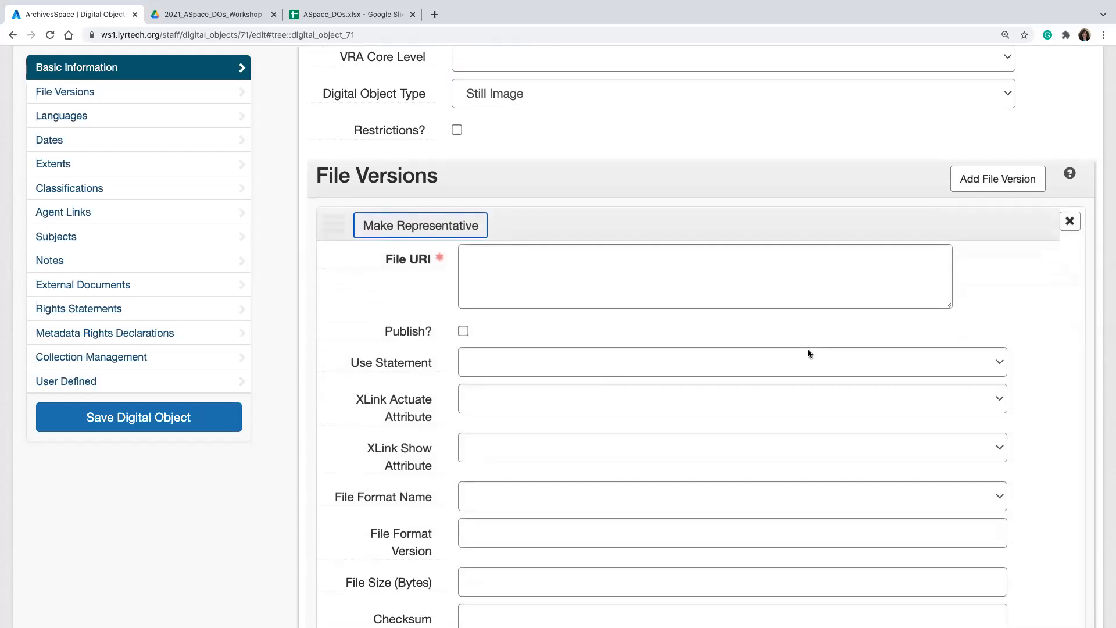
{"action": "scroll", "coordinate": [808, 352], "scroll_direction": "down", "scroll_amount": 1}
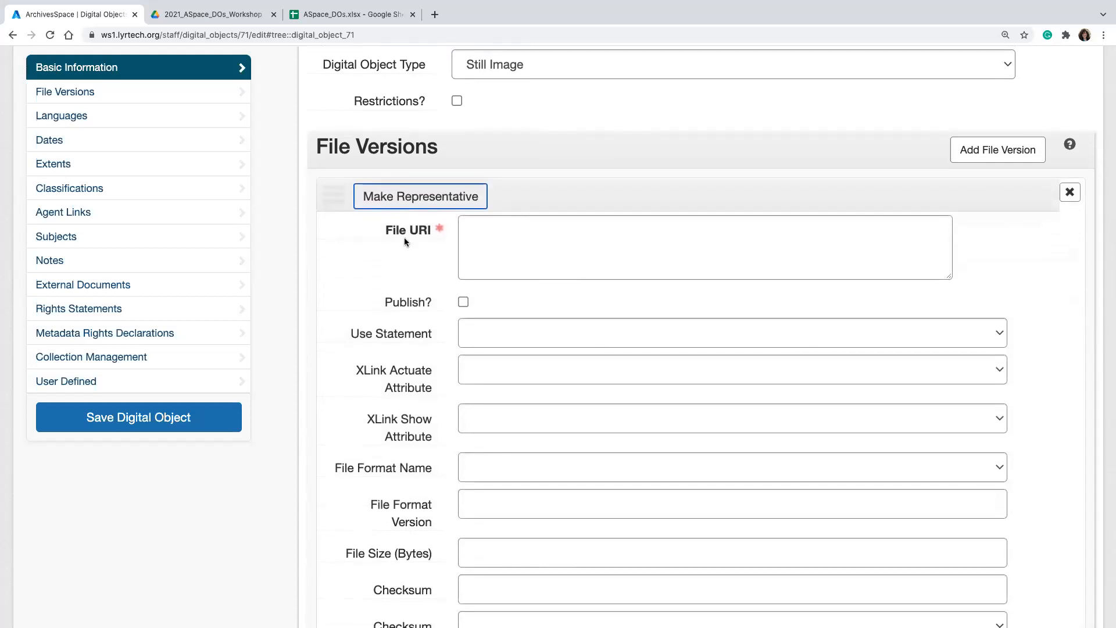
{"action": "mouse_move", "coordinate": [411, 233]}
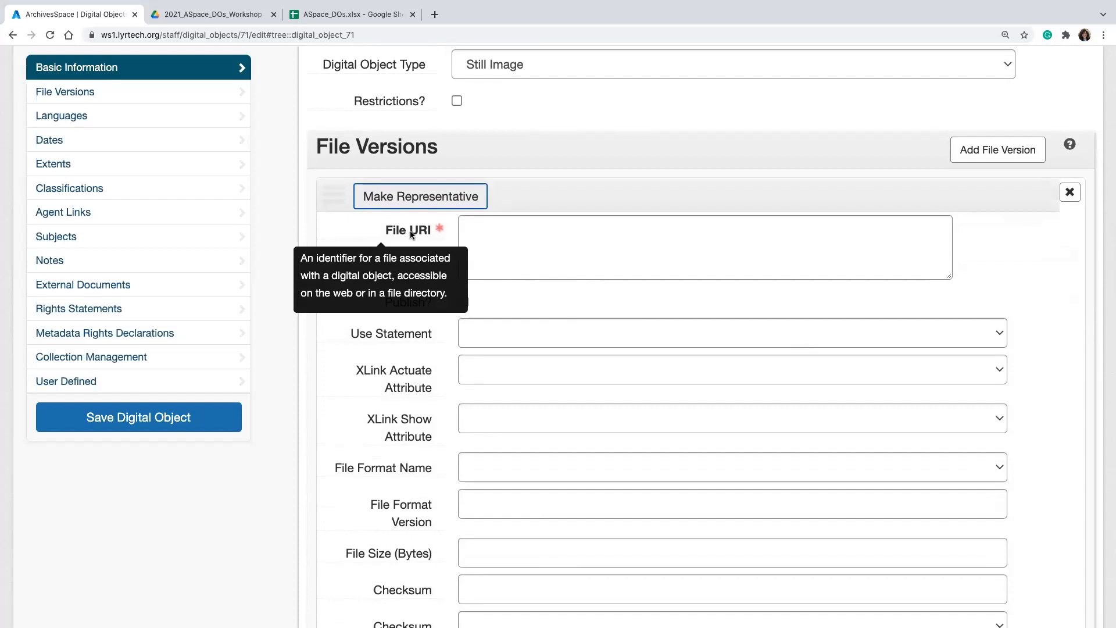
{"action": "left_click", "coordinate": [509, 248]}
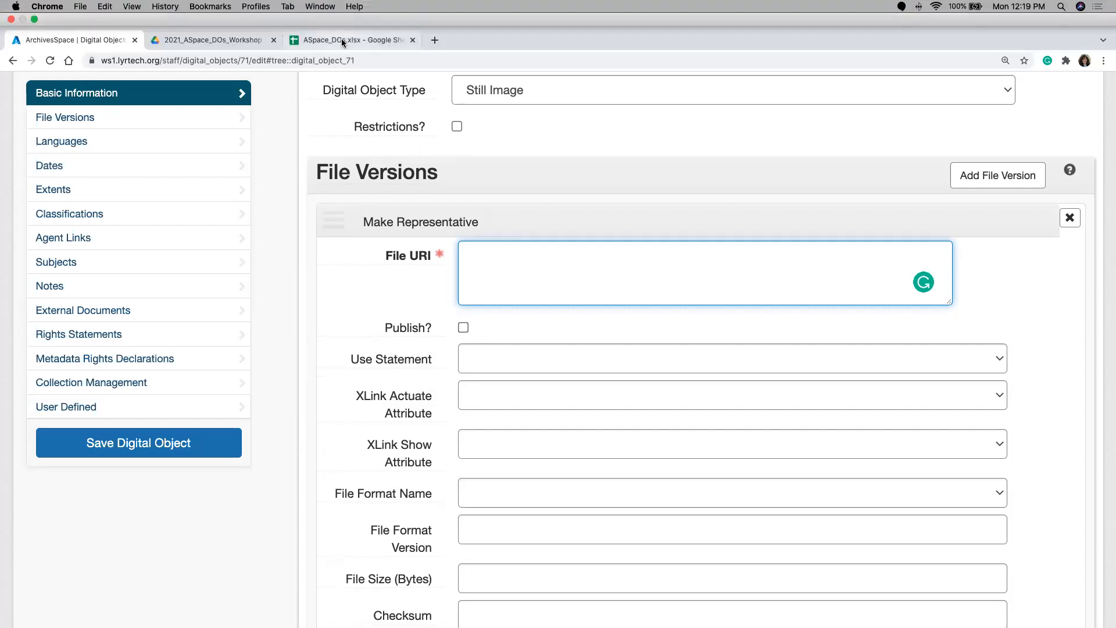
Step: Copy the handle link from cell G2 and return to the File URI field
{"action": "left_click", "coordinate": [340, 40]}
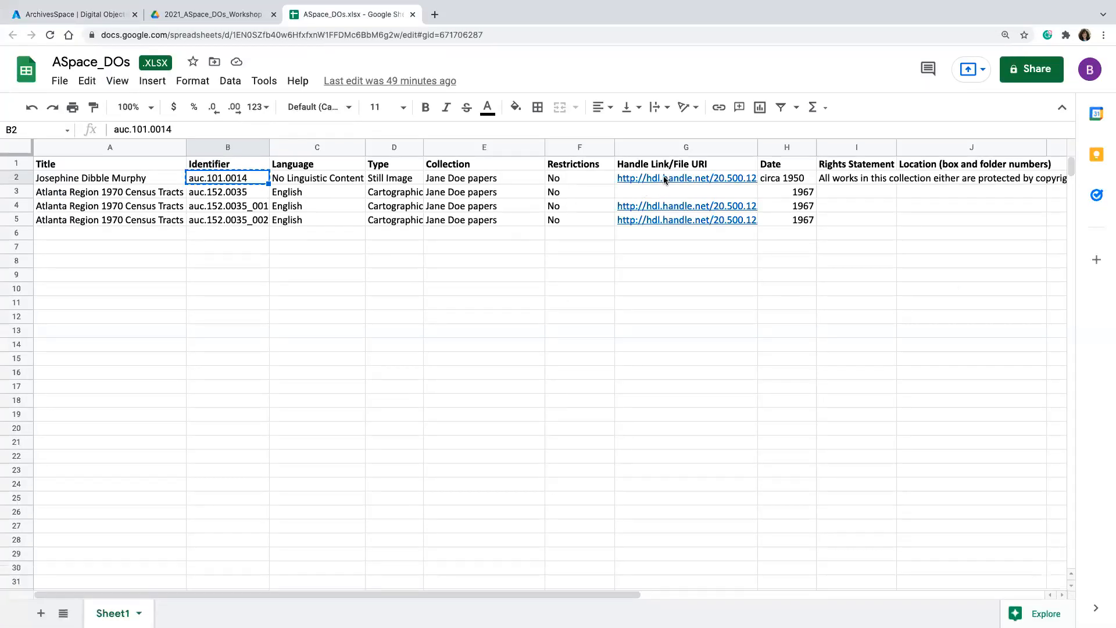
{"action": "right_click", "coordinate": [666, 180]}
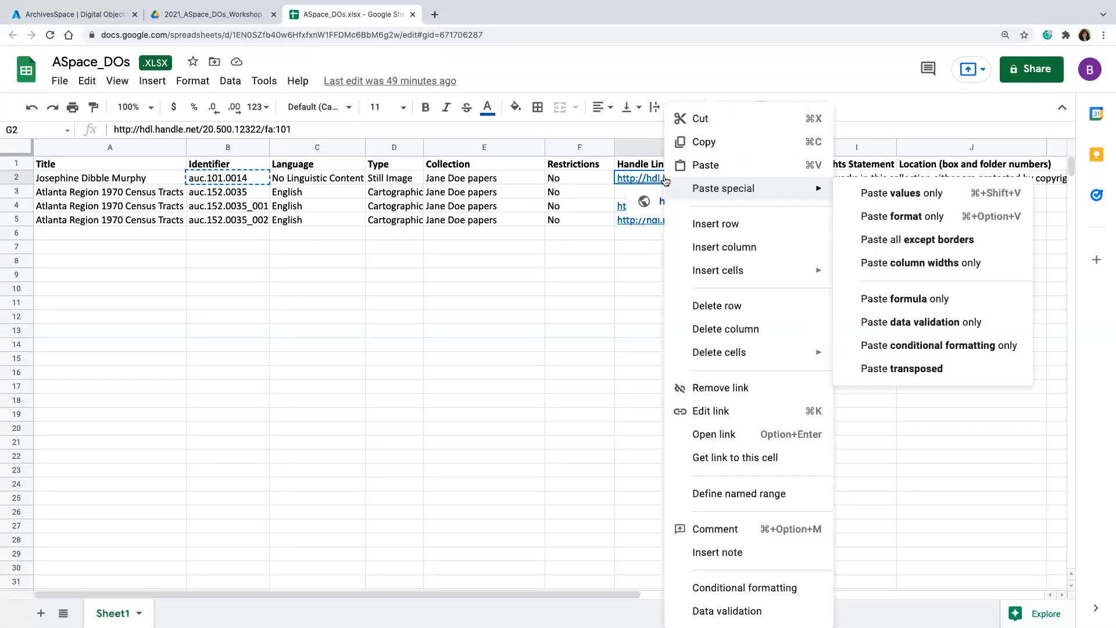
{"action": "left_click", "coordinate": [708, 148]}
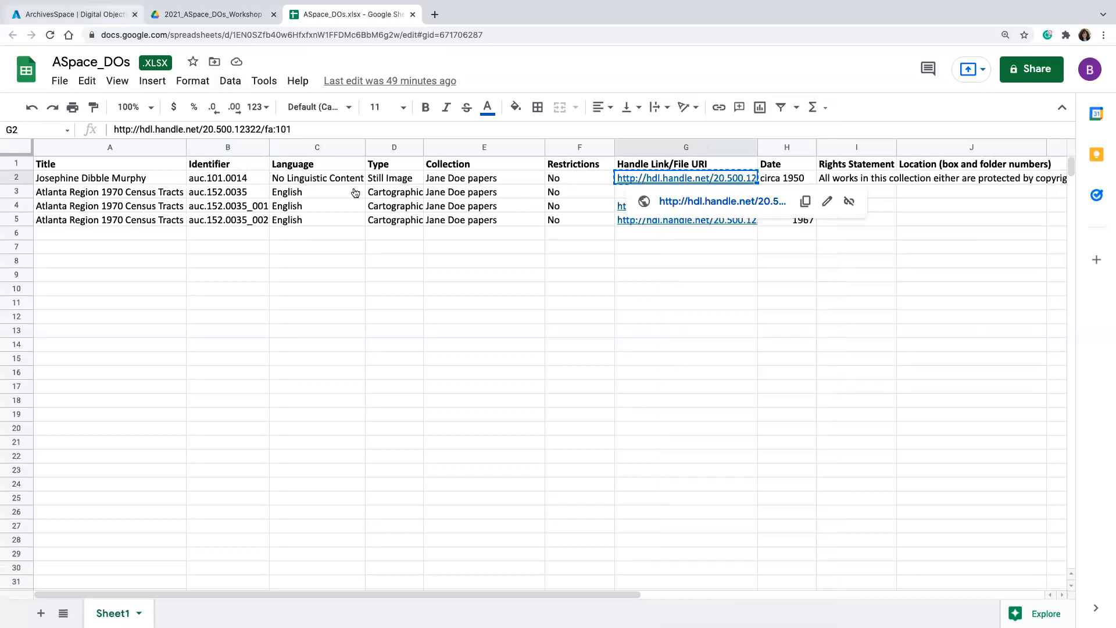
{"action": "left_click", "coordinate": [114, 15]}
{"action": "right_click", "coordinate": [493, 235]}
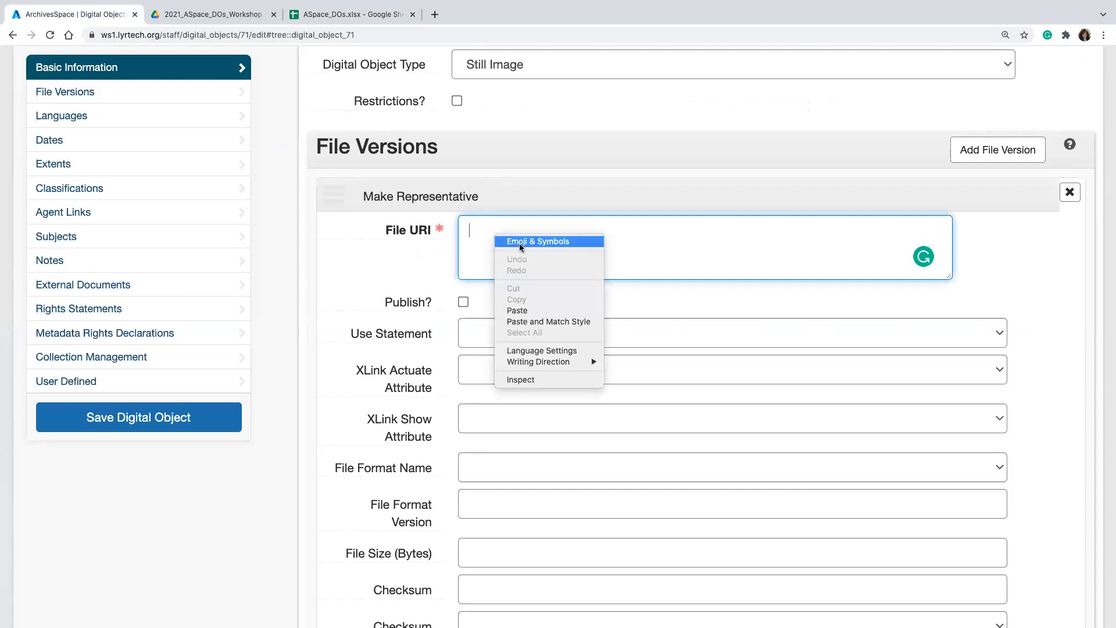
{"action": "left_click", "coordinate": [538, 310]}
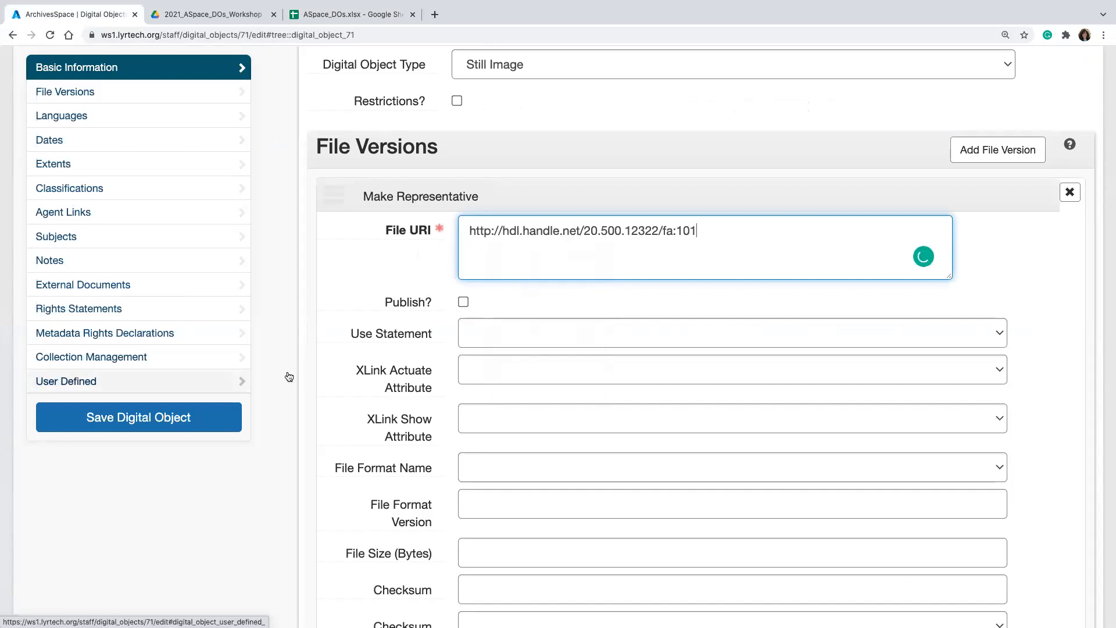
{"action": "left_click", "coordinate": [107, 355]}
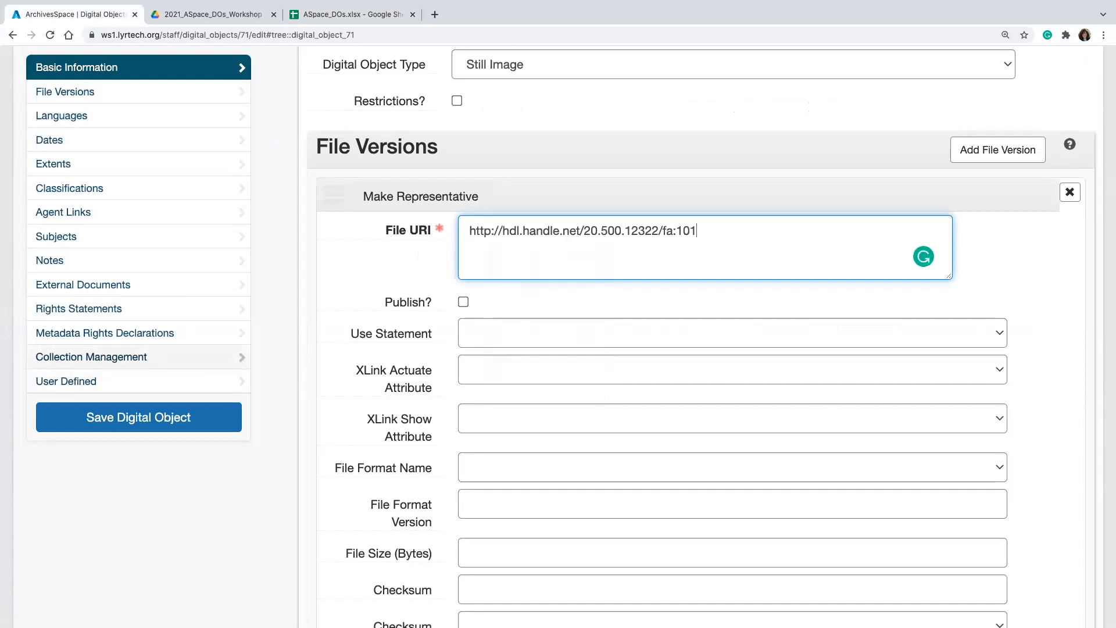
{"action": "left_click", "coordinate": [881, 332]}
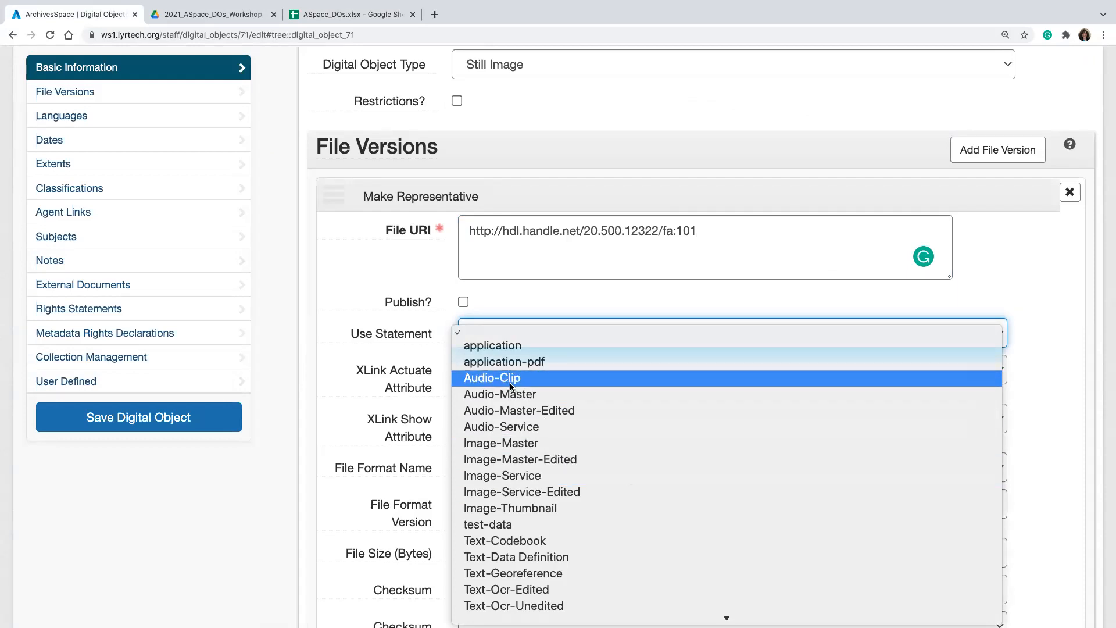
{"action": "left_click", "coordinate": [448, 381]}
{"action": "scroll", "coordinate": [448, 381], "scroll_direction": "down", "scroll_amount": 1}
Step: Set XLink Actuate Attribute to onRequest
{"action": "mouse_move", "coordinate": [434, 322]}
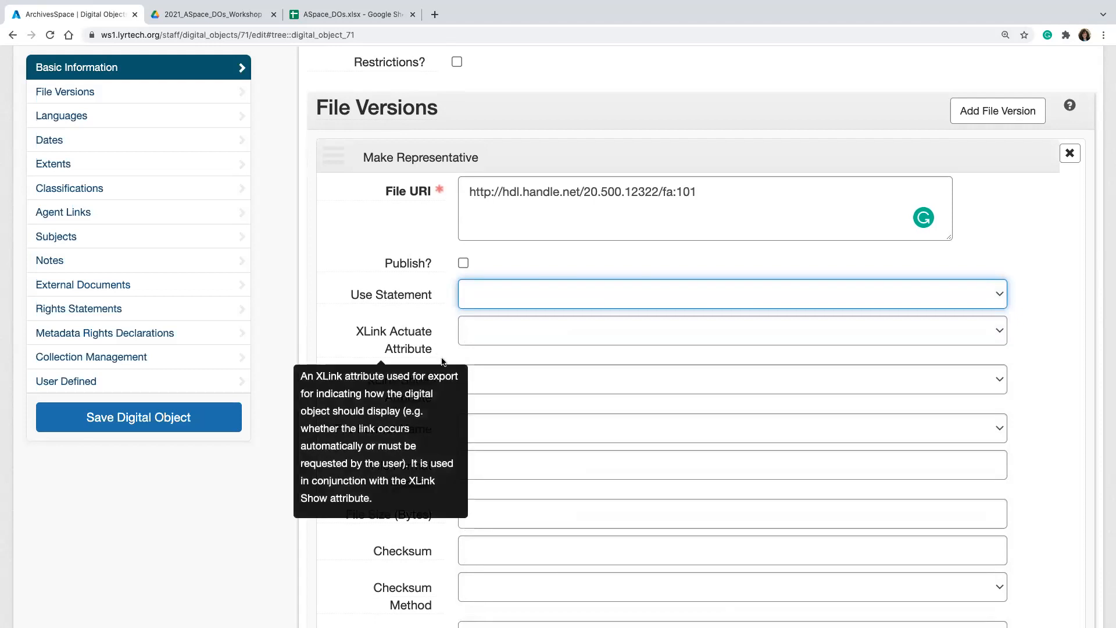
{"action": "mouse_move", "coordinate": [439, 386]}
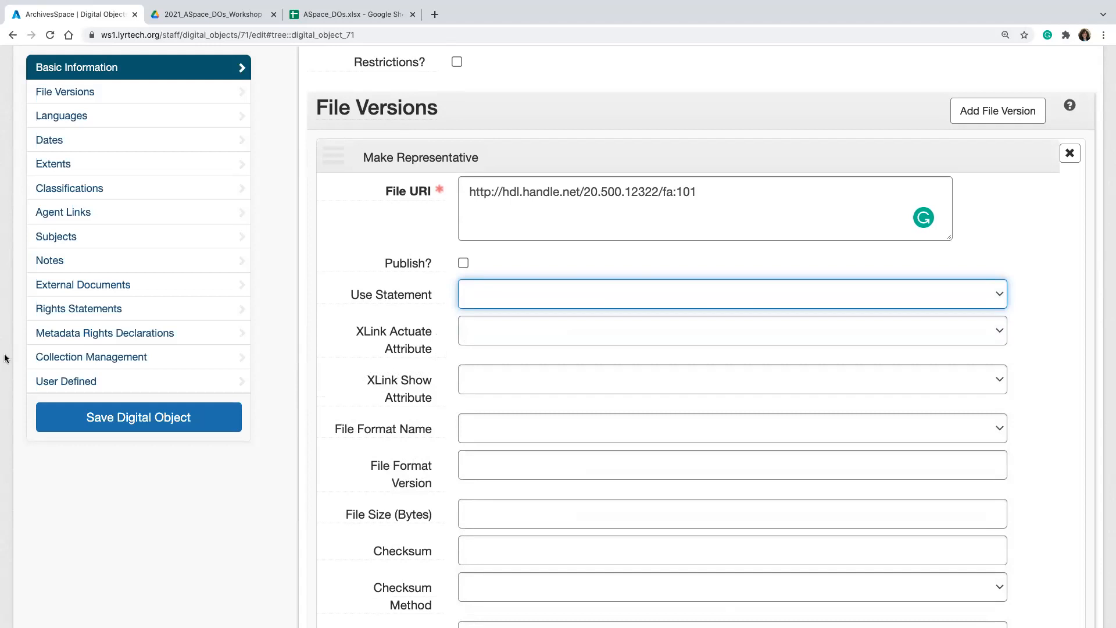
{"action": "mouse_move", "coordinate": [409, 393]}
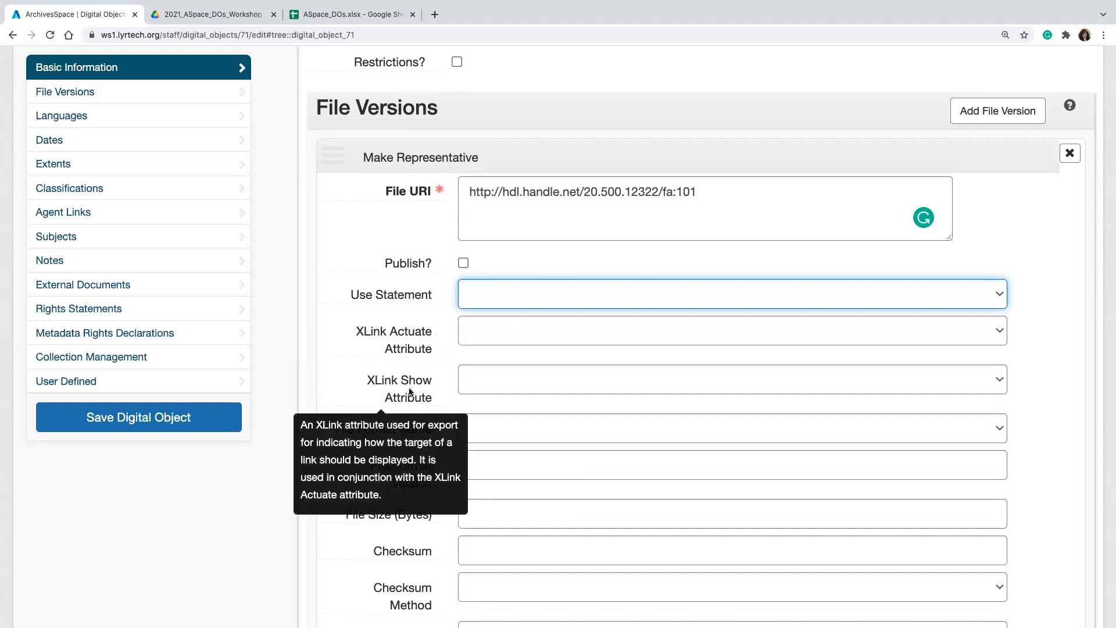
{"action": "left_click", "coordinate": [493, 335]}
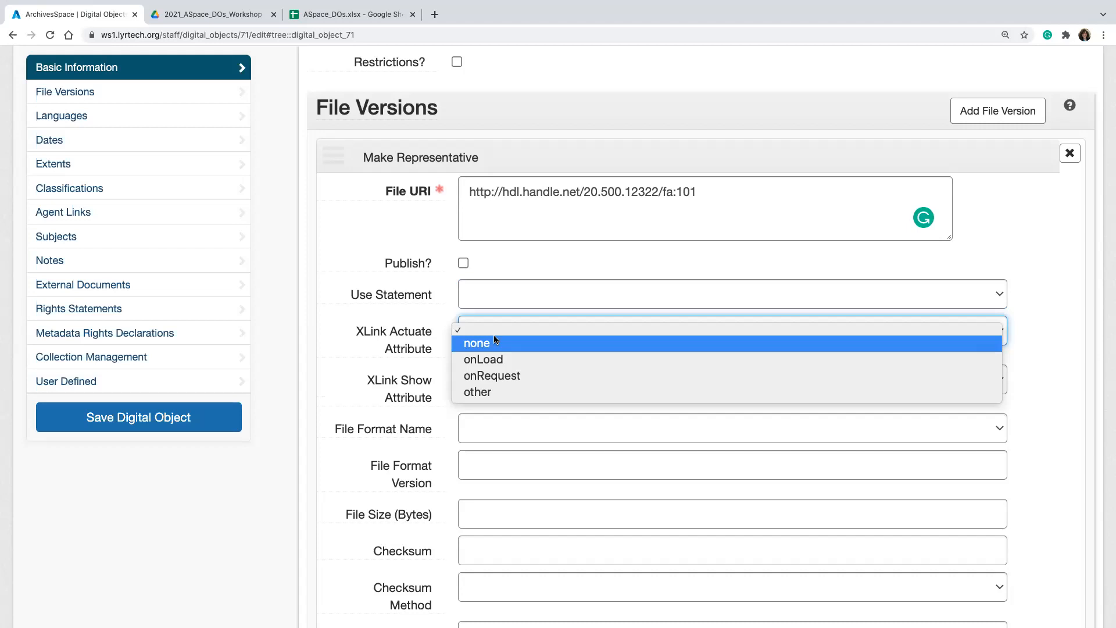
{"action": "left_click", "coordinate": [491, 376]}
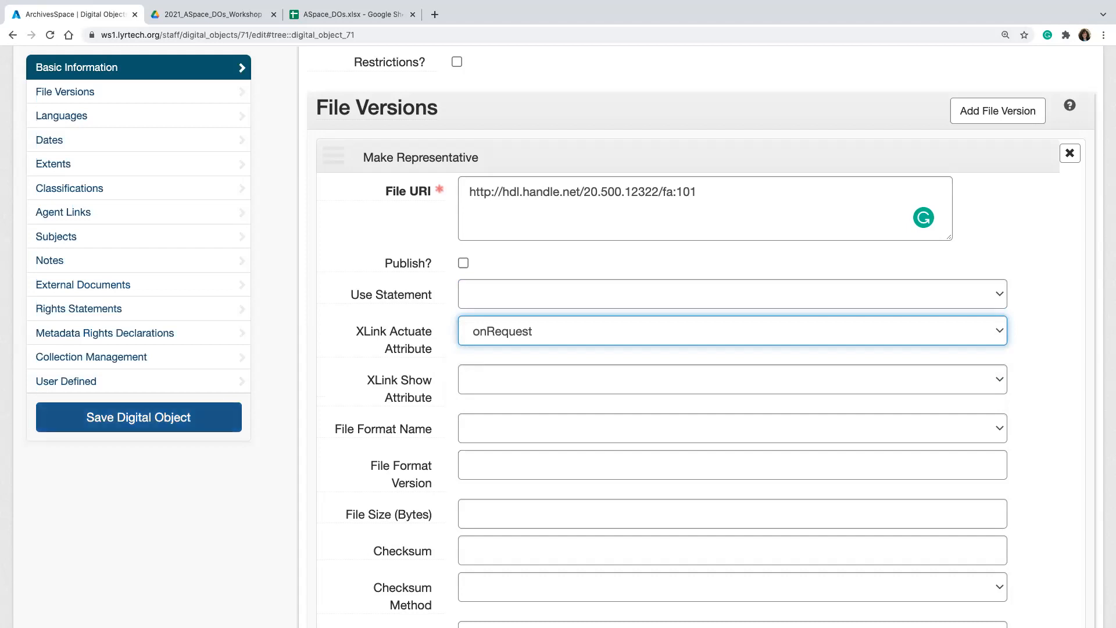
Step: Set XLink Show Attribute to new
{"action": "mouse_move", "coordinate": [409, 397]}
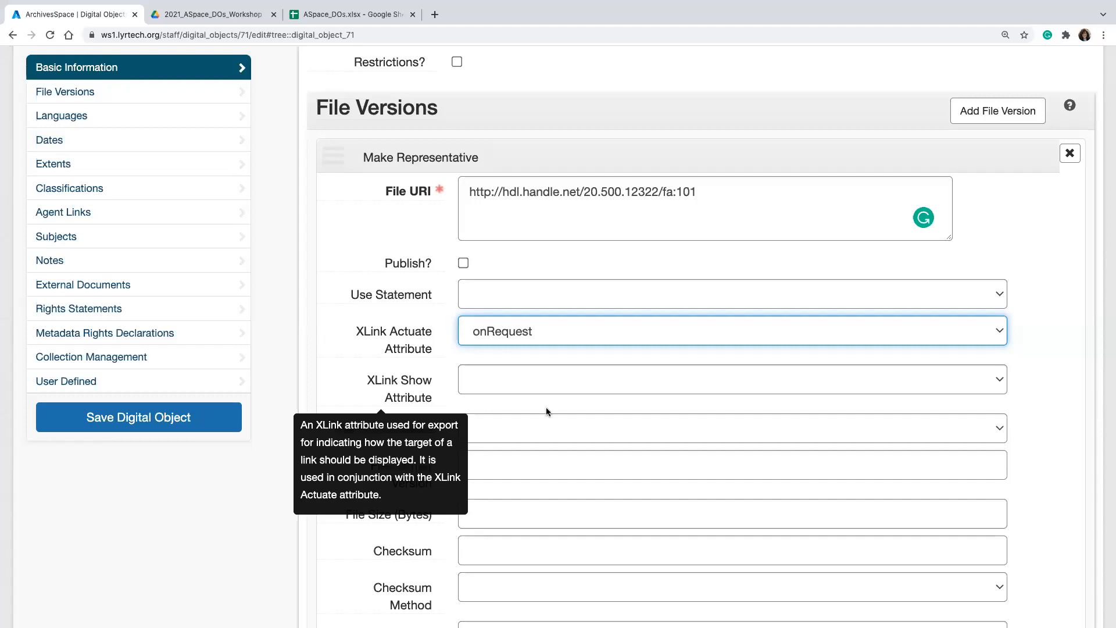
{"action": "left_click", "coordinate": [547, 382]}
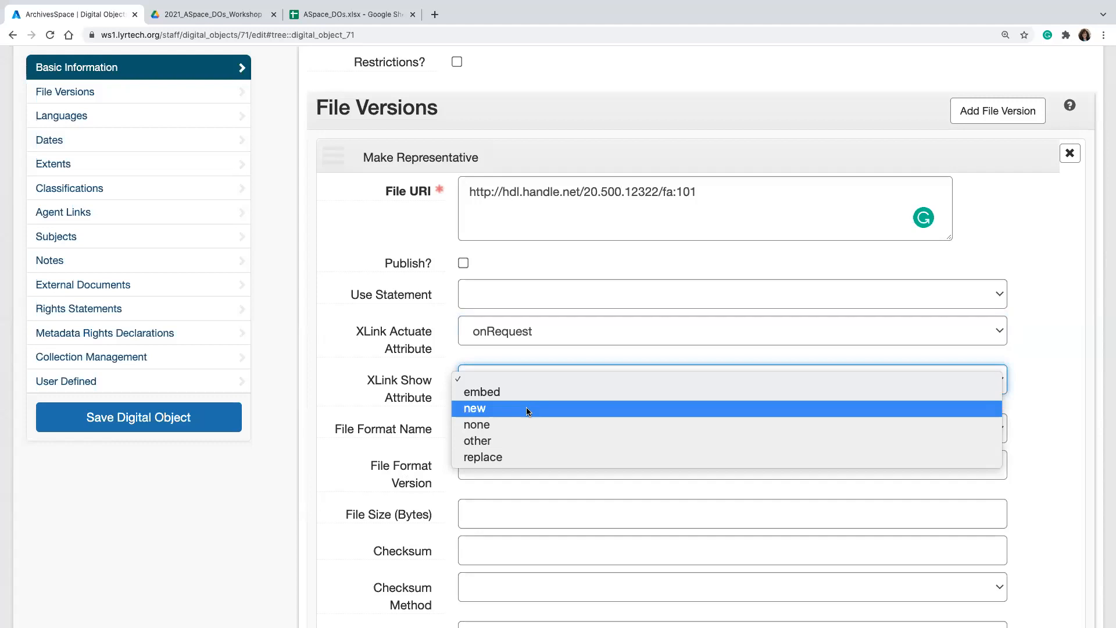
{"action": "left_click", "coordinate": [527, 409]}
{"action": "left_click", "coordinate": [534, 384]}
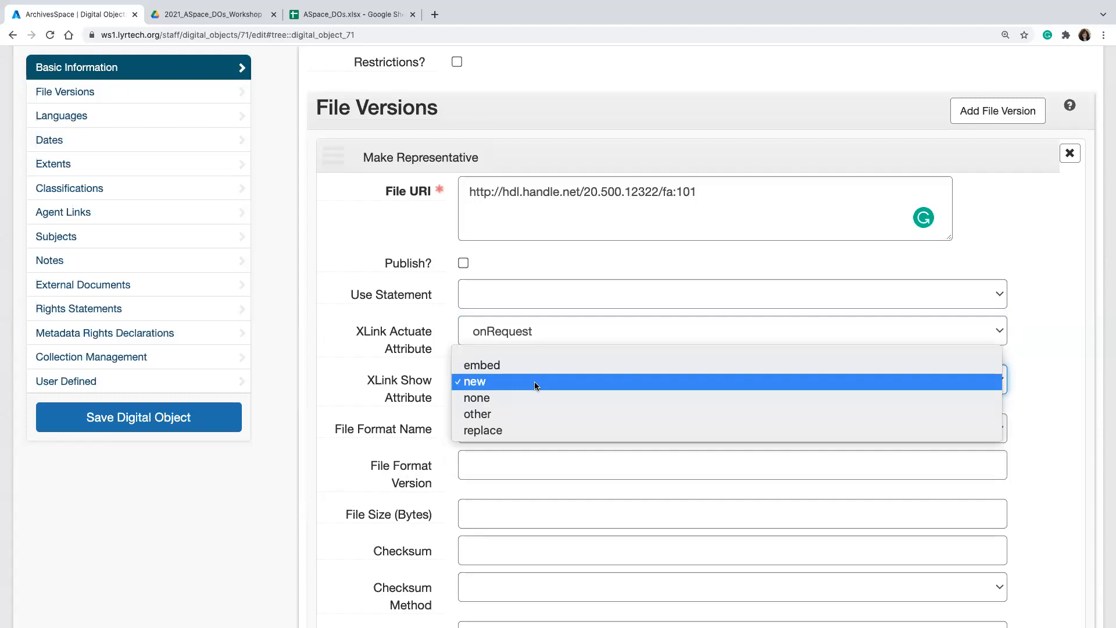
{"action": "left_click", "coordinate": [534, 382]}
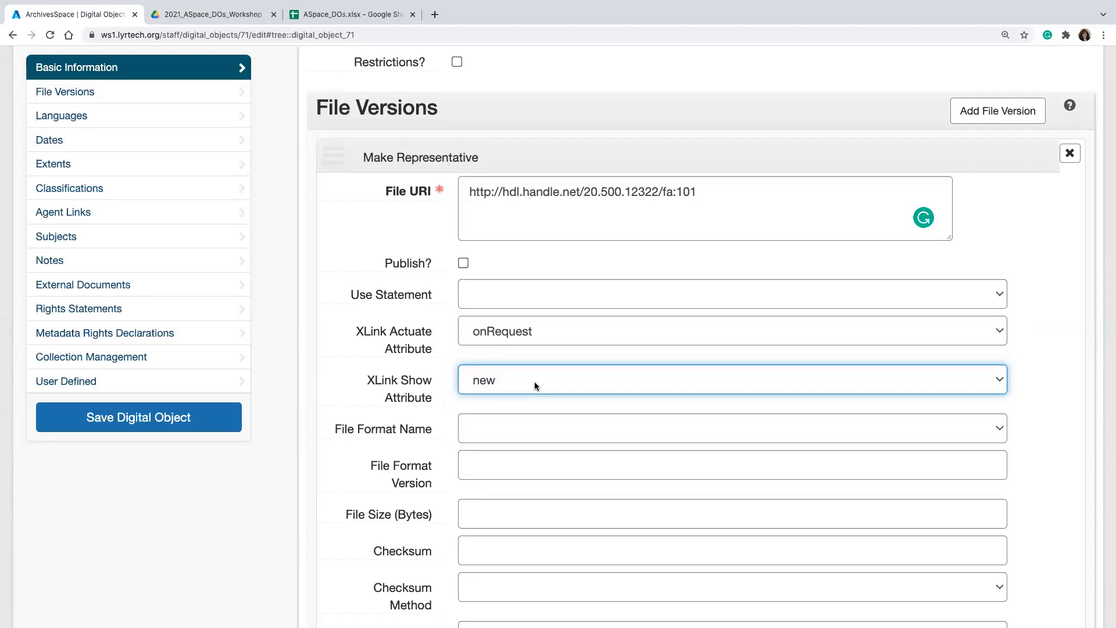
{"action": "mouse_move", "coordinate": [365, 414]}
{"action": "scroll", "coordinate": [365, 414], "scroll_direction": "down", "scroll_amount": 1}
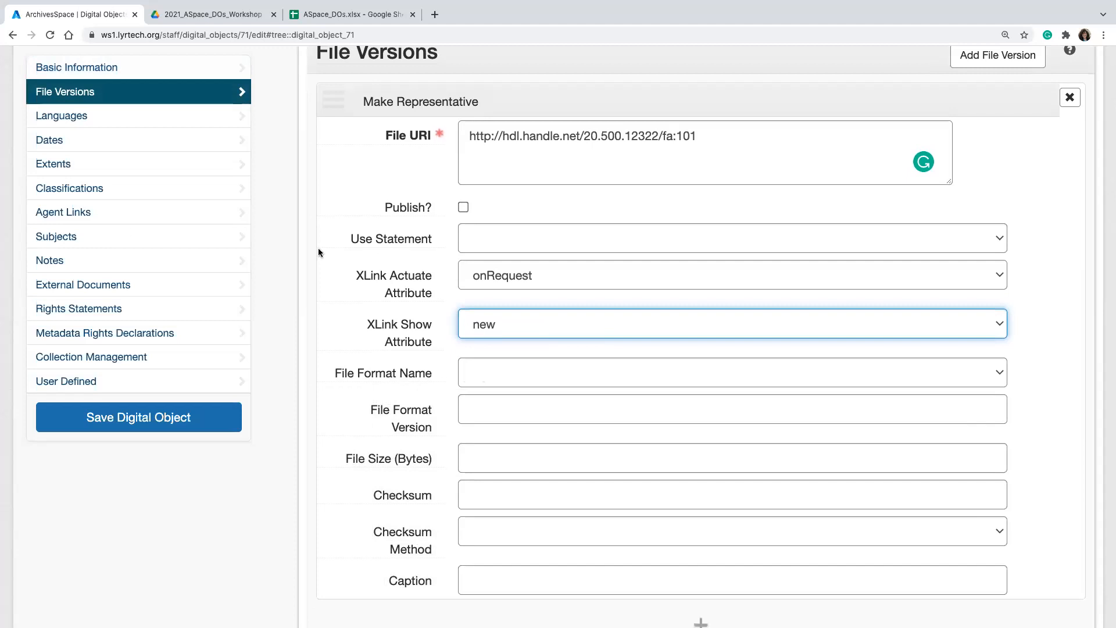
Step: Set File Format Name to JPEG File Interchange Format, leaving Checksum Method unchanged
{"action": "left_click", "coordinate": [541, 371]}
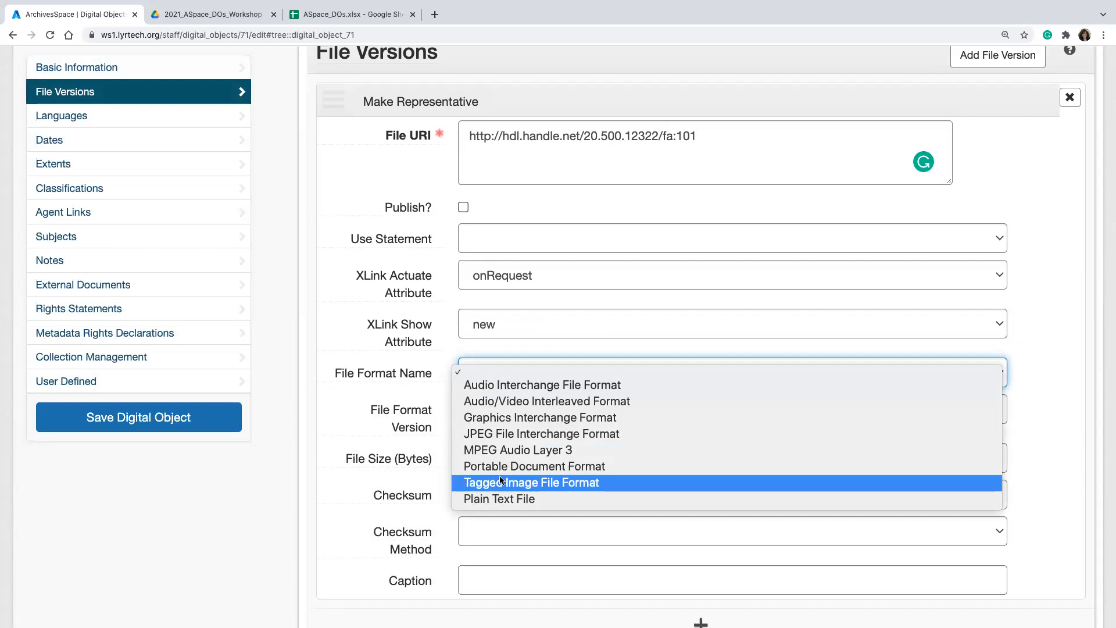
{"action": "left_click", "coordinate": [492, 439]}
{"action": "left_click", "coordinate": [497, 415]}
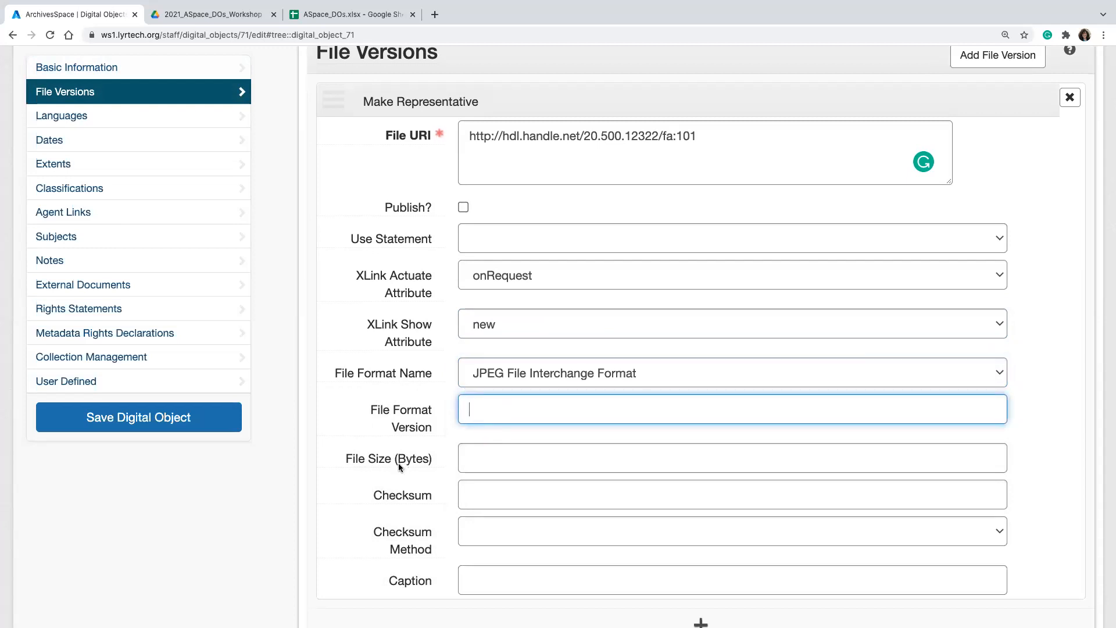
{"action": "scroll", "coordinate": [411, 473], "scroll_direction": "down", "scroll_amount": 1}
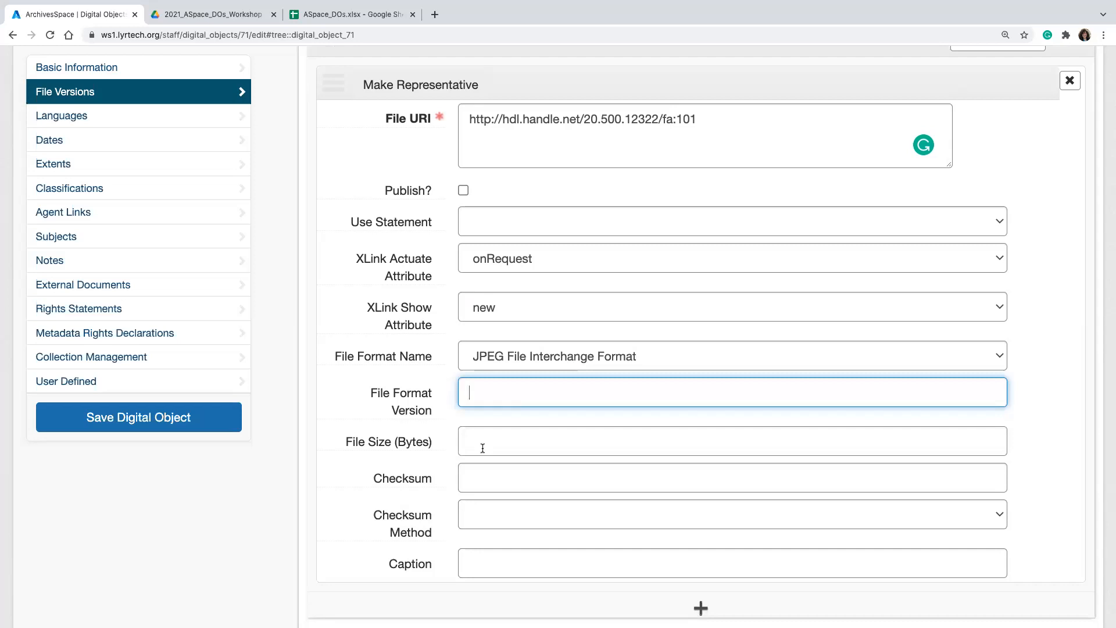
{"action": "scroll", "coordinate": [494, 472], "scroll_direction": "down", "scroll_amount": 1}
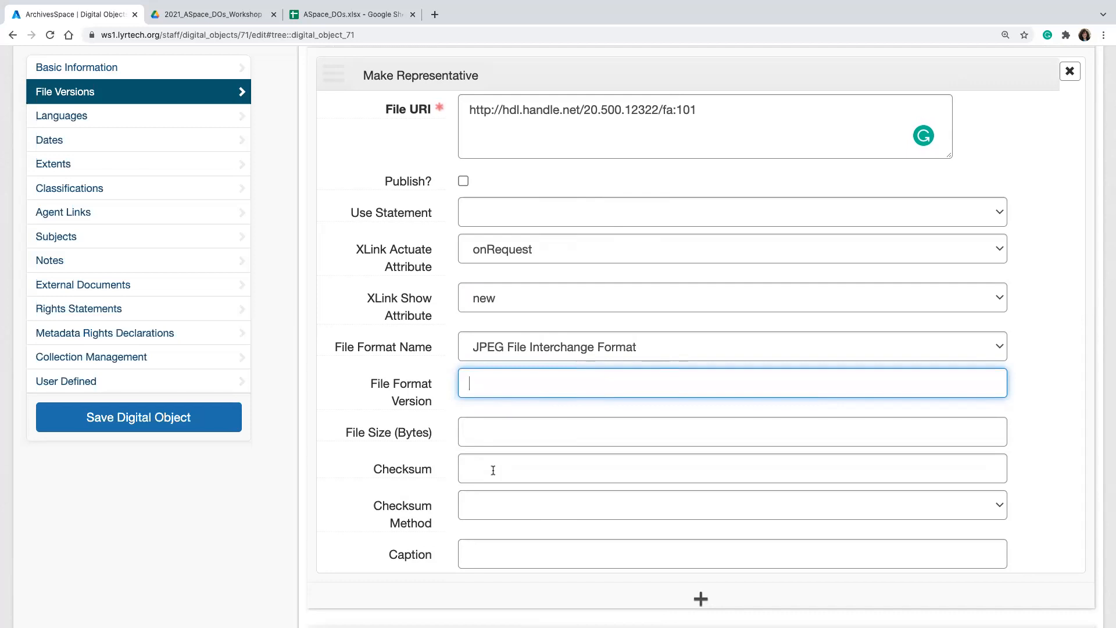
{"action": "left_click", "coordinate": [491, 503]}
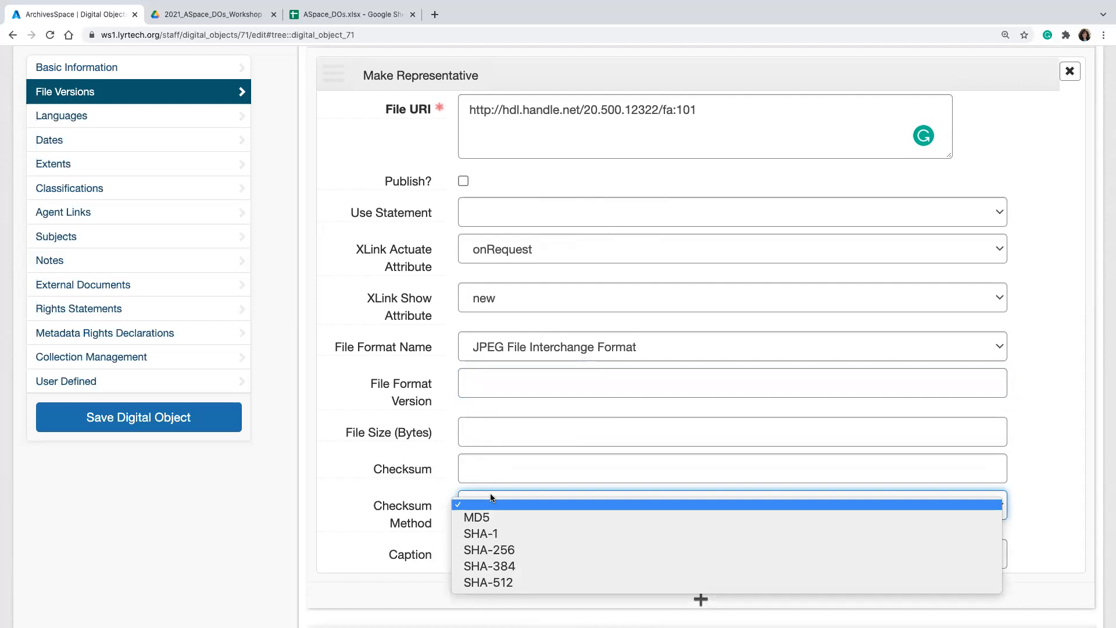
{"action": "left_click", "coordinate": [329, 513]}
{"action": "scroll", "coordinate": [383, 551], "scroll_direction": "down", "scroll_amount": 2}
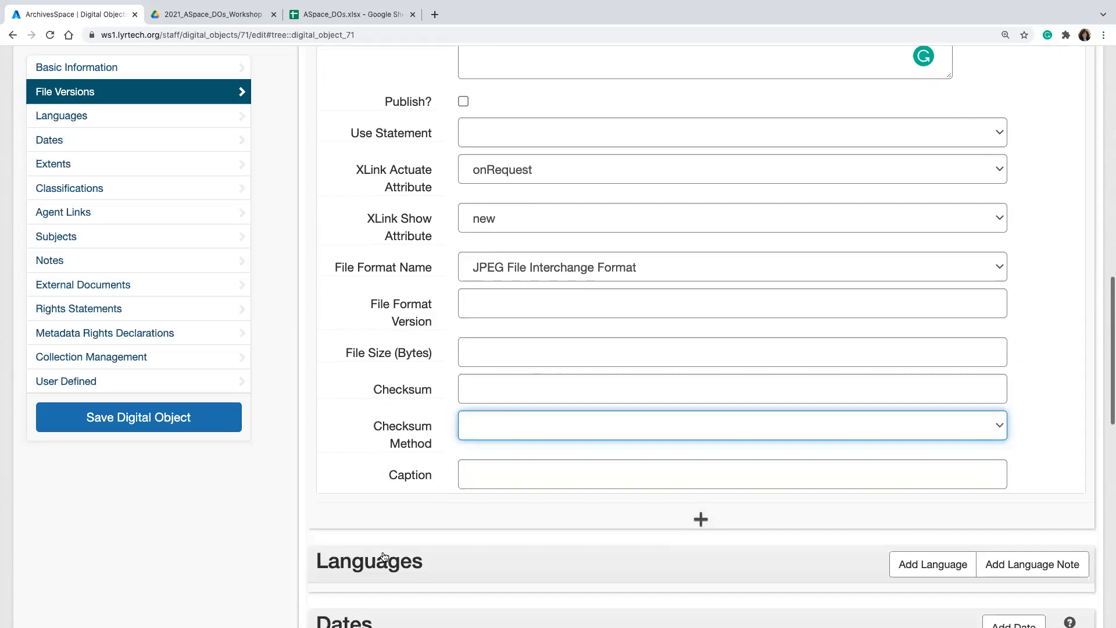
Step: Enter 'Josephine Dibble Murphy' as the file version's caption
{"action": "left_click", "coordinate": [533, 465]}
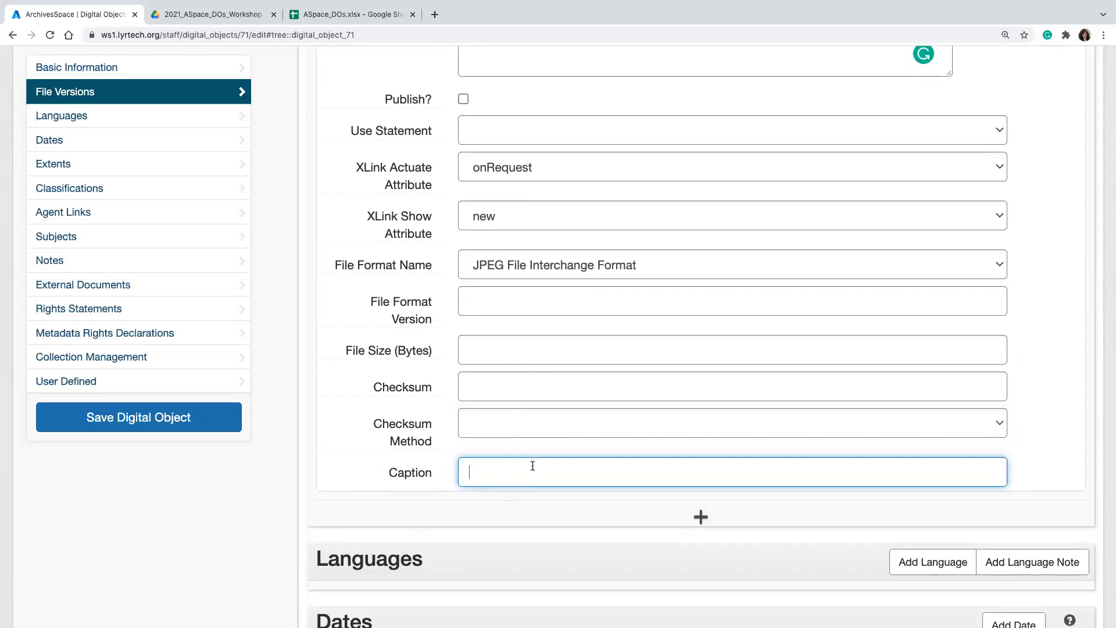
{"action": "type", "text": "Josephine Dibble Murphy"}
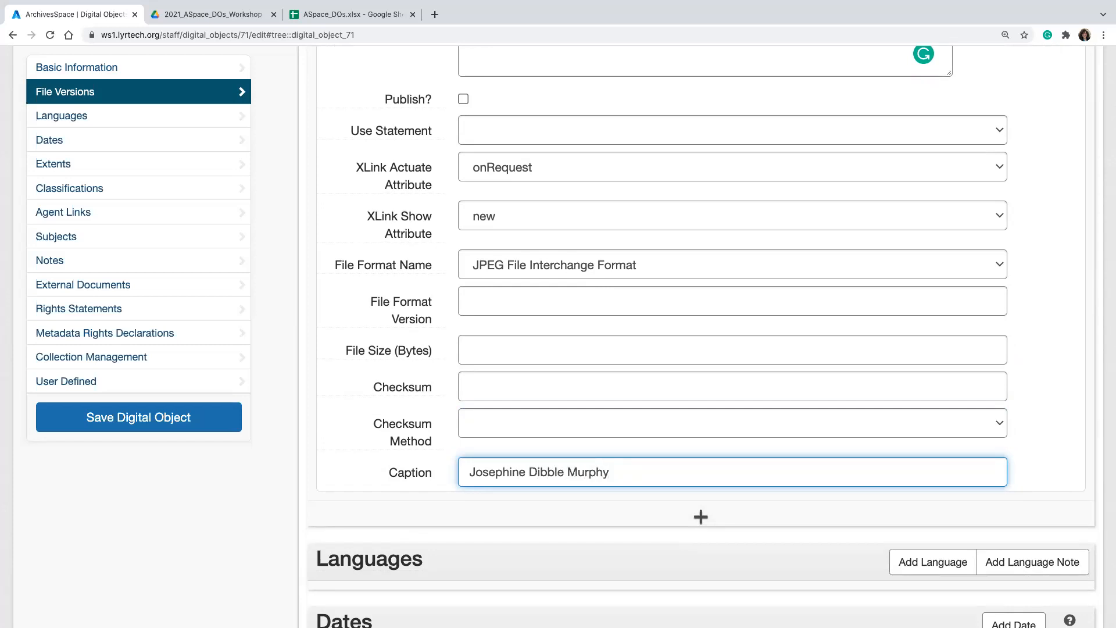
{"action": "scroll", "coordinate": [369, 479], "scroll_direction": "down", "scroll_amount": 3}
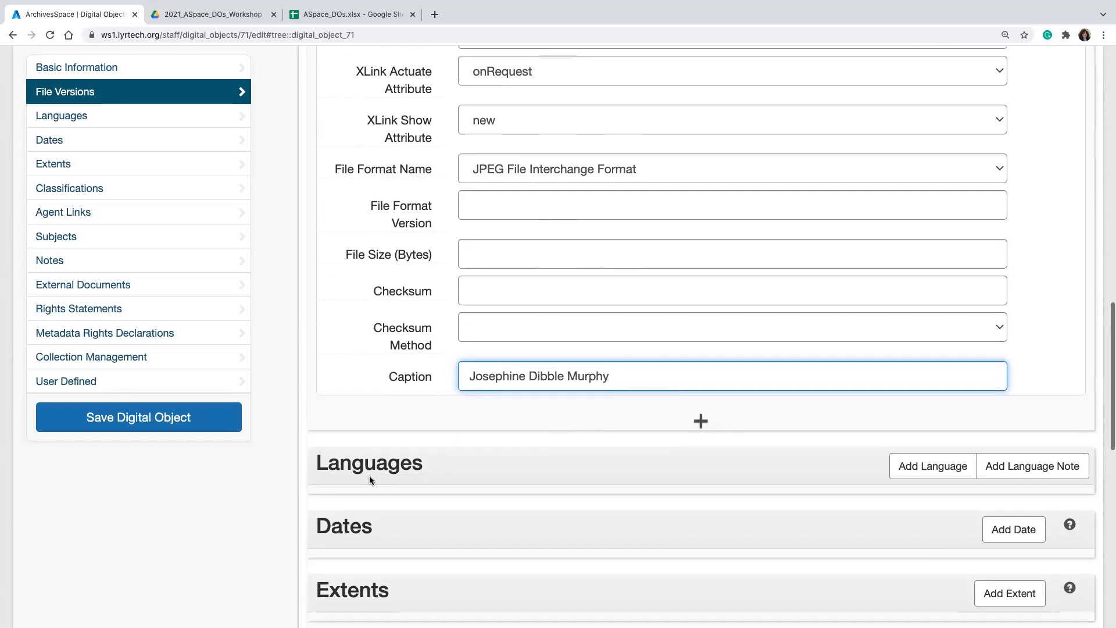
{"action": "scroll", "coordinate": [368, 476], "scroll_direction": "up", "scroll_amount": 9}
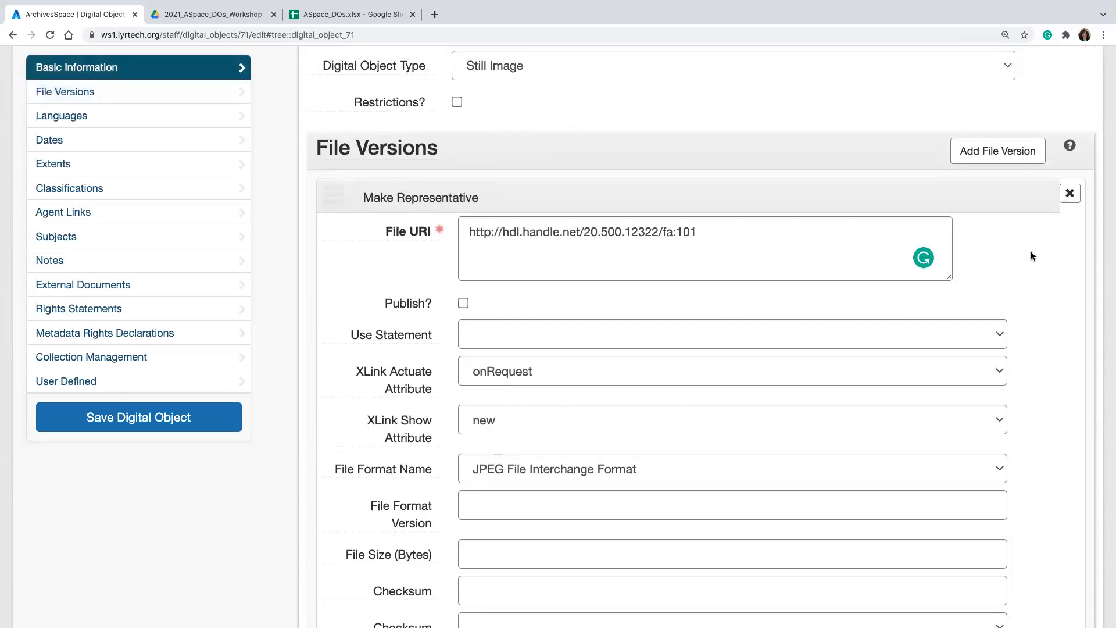
{"action": "left_click", "coordinate": [1017, 148]}
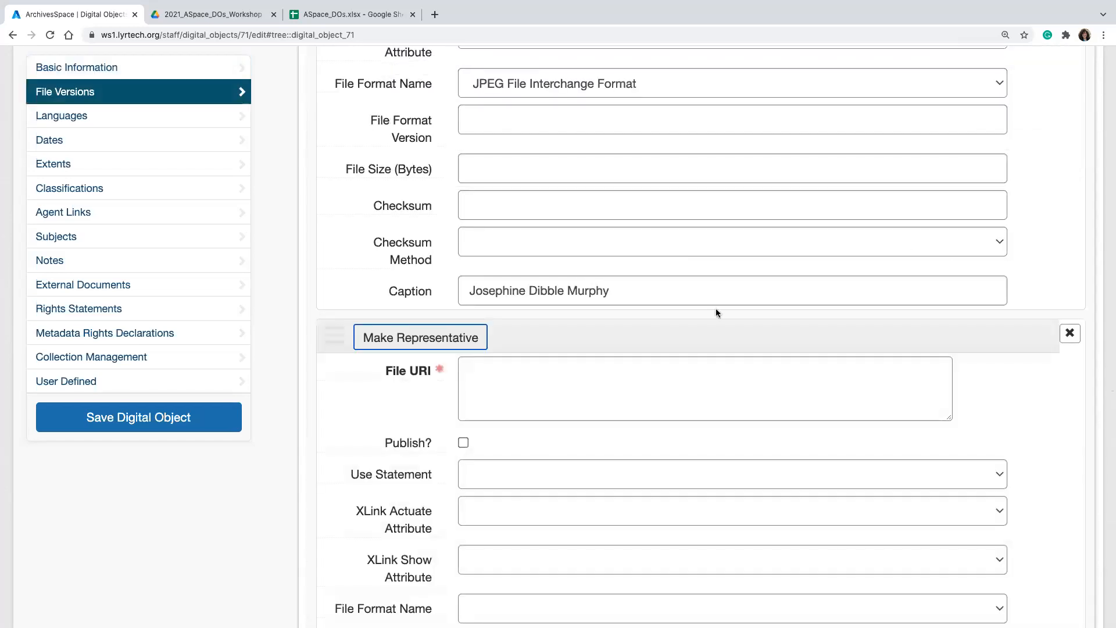
{"action": "scroll", "coordinate": [716, 312], "scroll_direction": "up", "scroll_amount": 10}
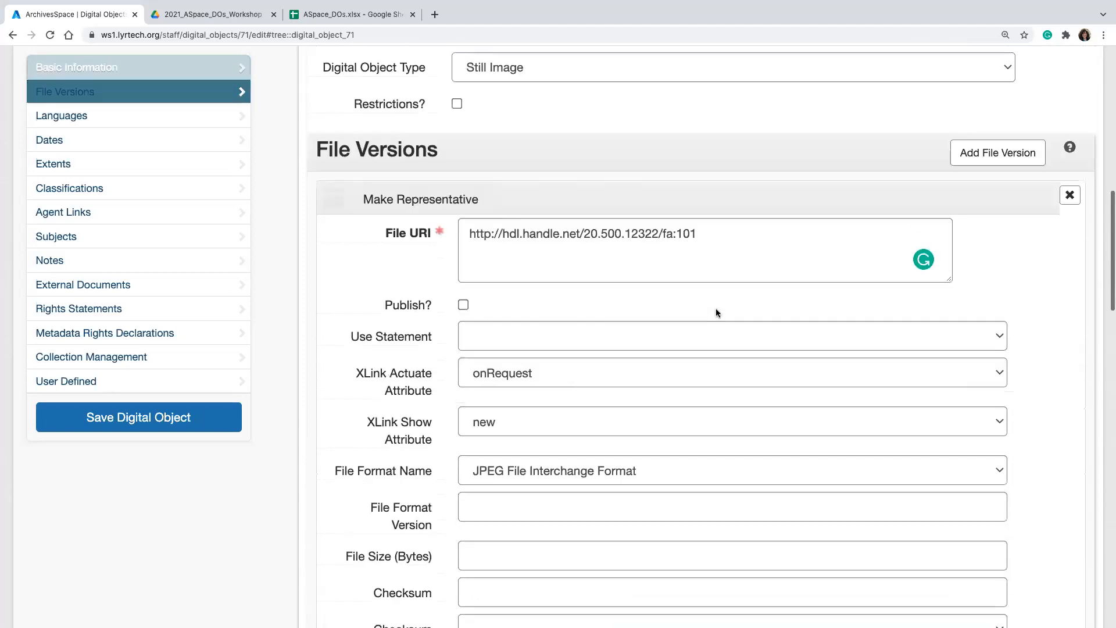
{"action": "scroll", "coordinate": [717, 313], "scroll_direction": "up", "scroll_amount": 2}
{"action": "mouse_move", "coordinate": [321, 256]}
{"action": "left_mouse_down"}
{"action": "mouse_move", "coordinate": [336, 524]}
{"action": "mouse_move", "coordinate": [333, 461]}
{"action": "mouse_move", "coordinate": [381, 264]}
{"action": "mouse_move", "coordinate": [343, 256]}
{"action": "left_mouse_up"}
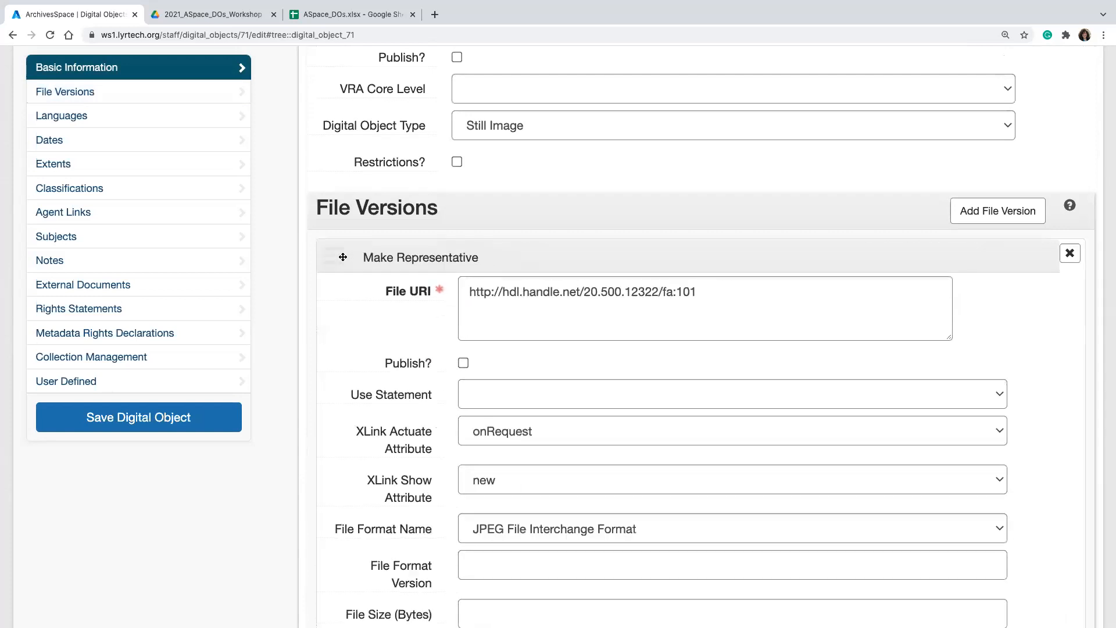
{"action": "scroll", "coordinate": [400, 352], "scroll_direction": "down", "scroll_amount": 3}
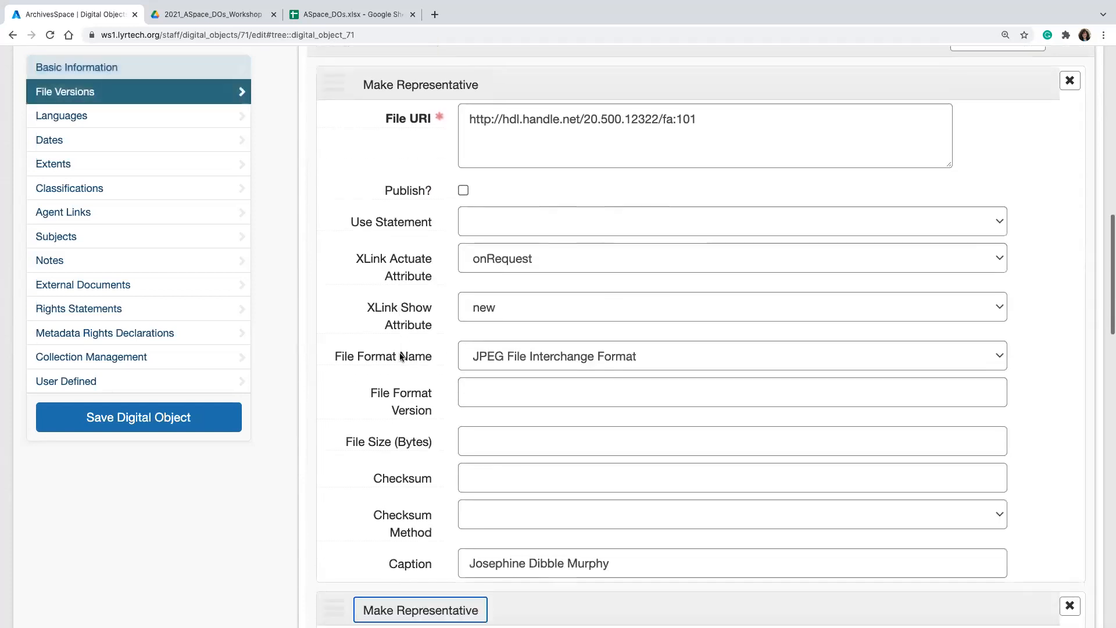
{"action": "scroll", "coordinate": [399, 356], "scroll_direction": "down", "scroll_amount": 3}
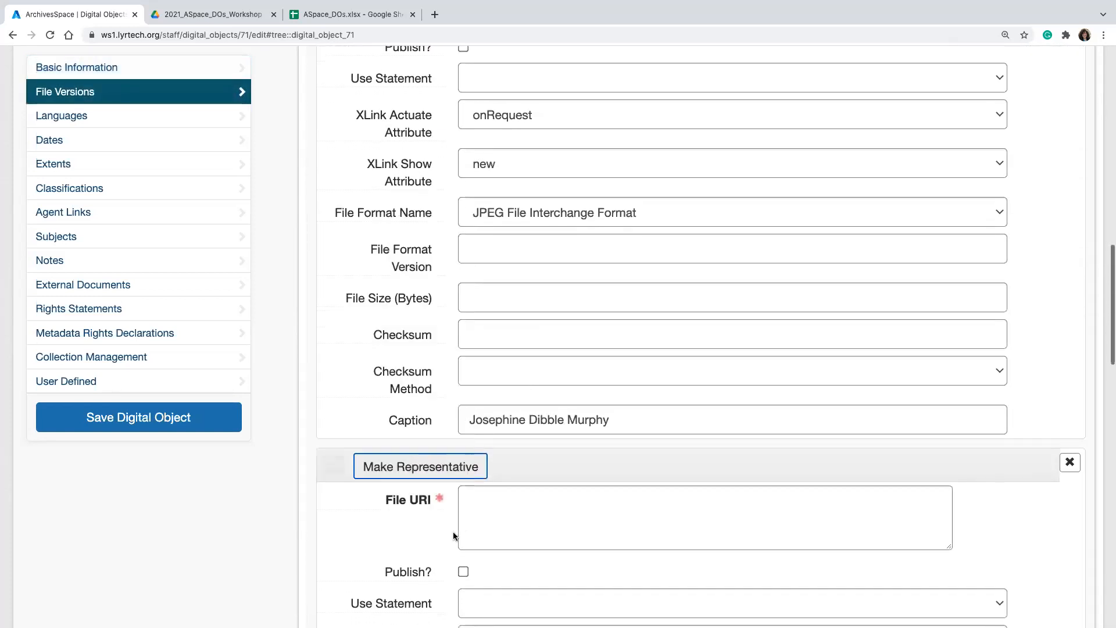
{"action": "scroll", "coordinate": [364, 509], "scroll_direction": "down", "scroll_amount": 2}
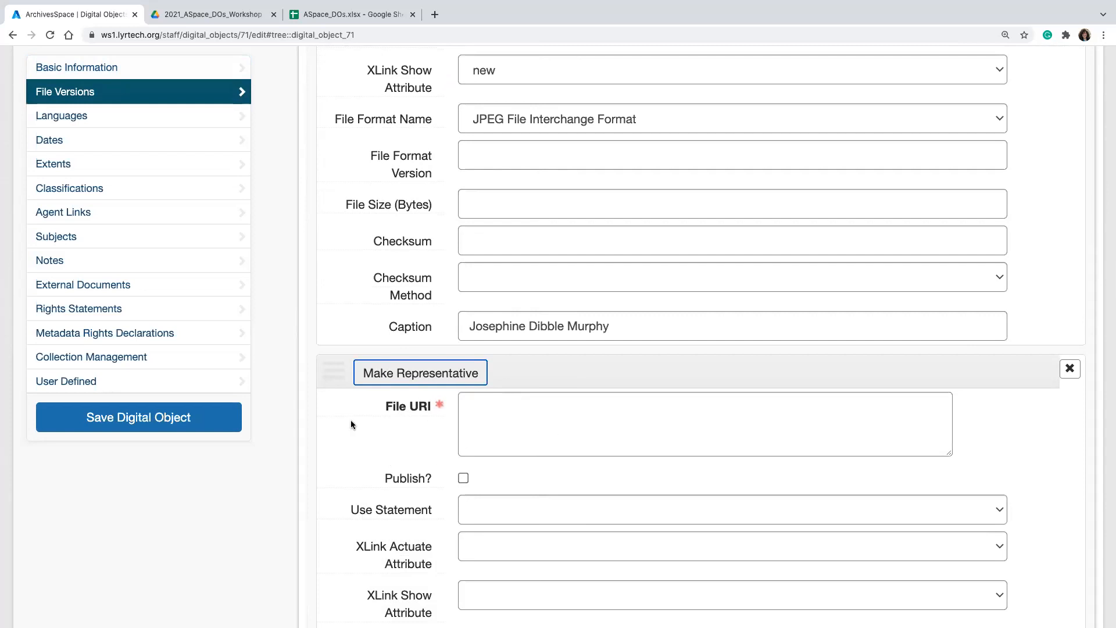
{"action": "scroll", "coordinate": [430, 387], "scroll_direction": "down", "scroll_amount": 3}
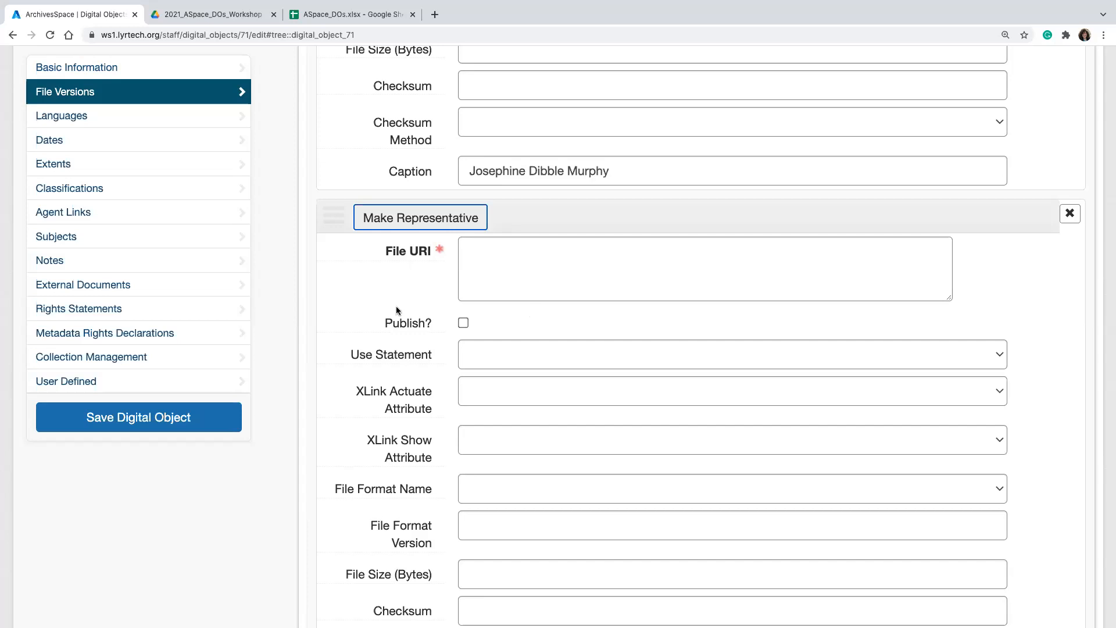
{"action": "scroll", "coordinate": [393, 302], "scroll_direction": "down", "scroll_amount": 3}
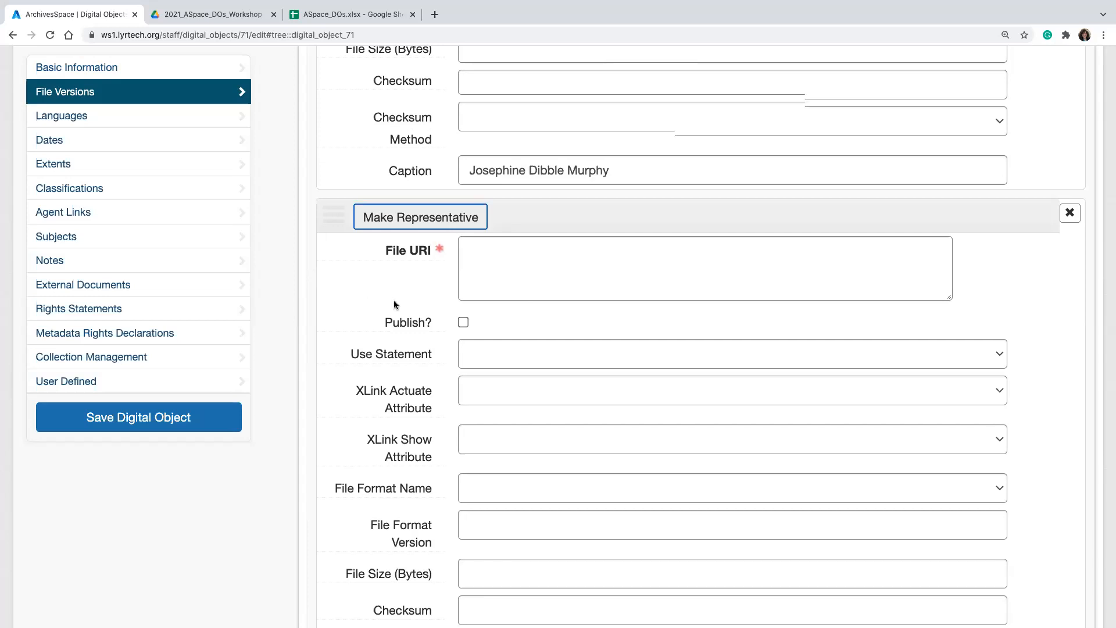
{"action": "scroll", "coordinate": [394, 304], "scroll_direction": "up", "scroll_amount": 5}
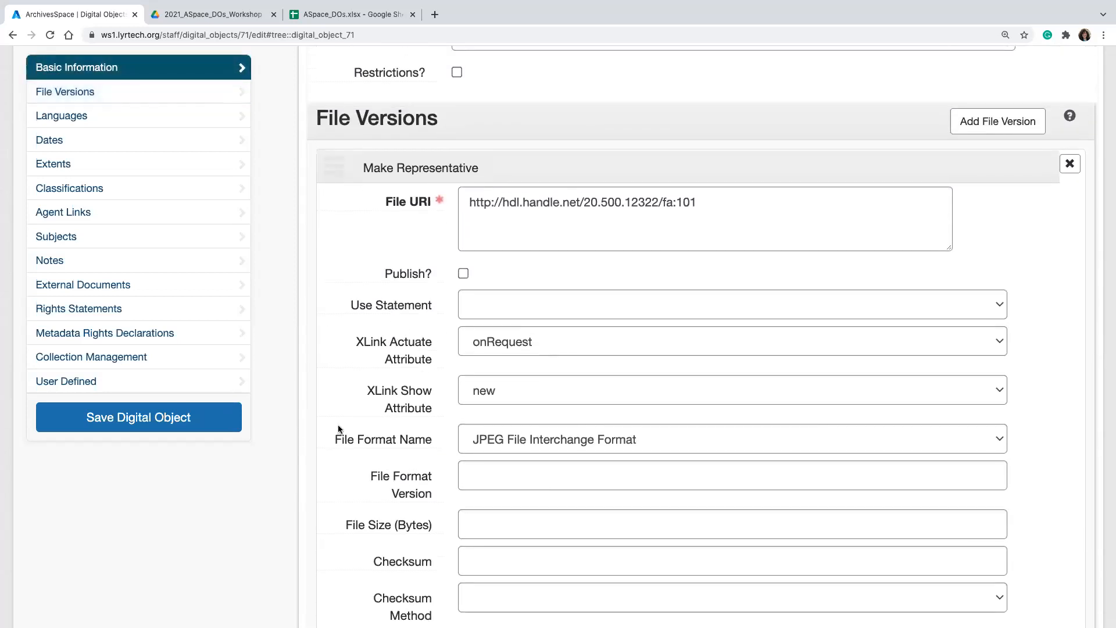
{"action": "scroll", "coordinate": [339, 429], "scroll_direction": "down", "scroll_amount": 6}
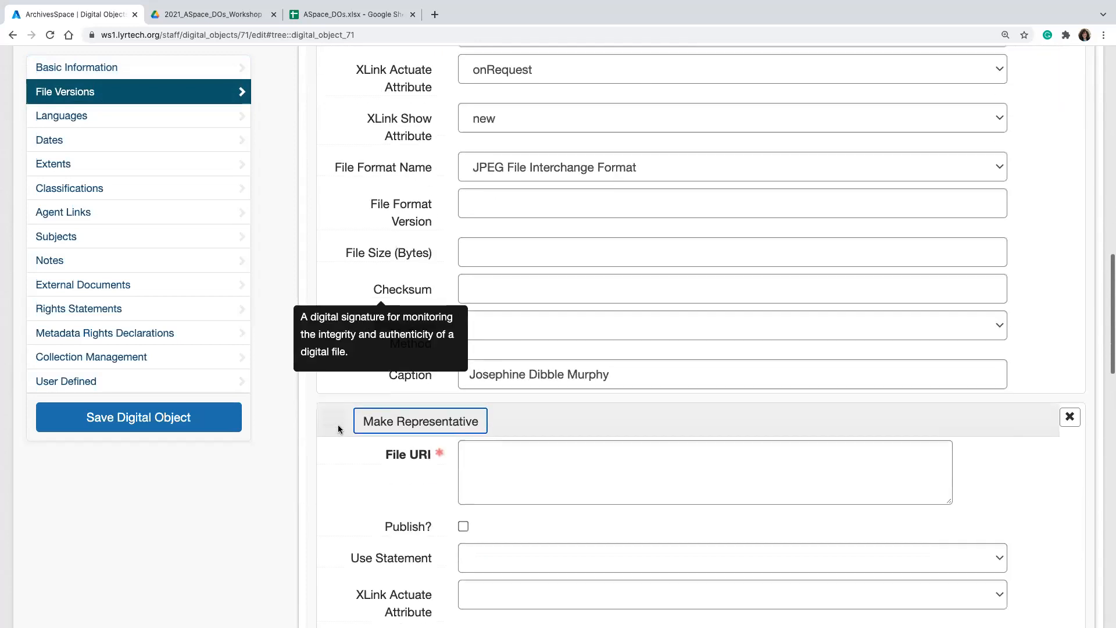
{"action": "left_click", "coordinate": [1073, 257]}
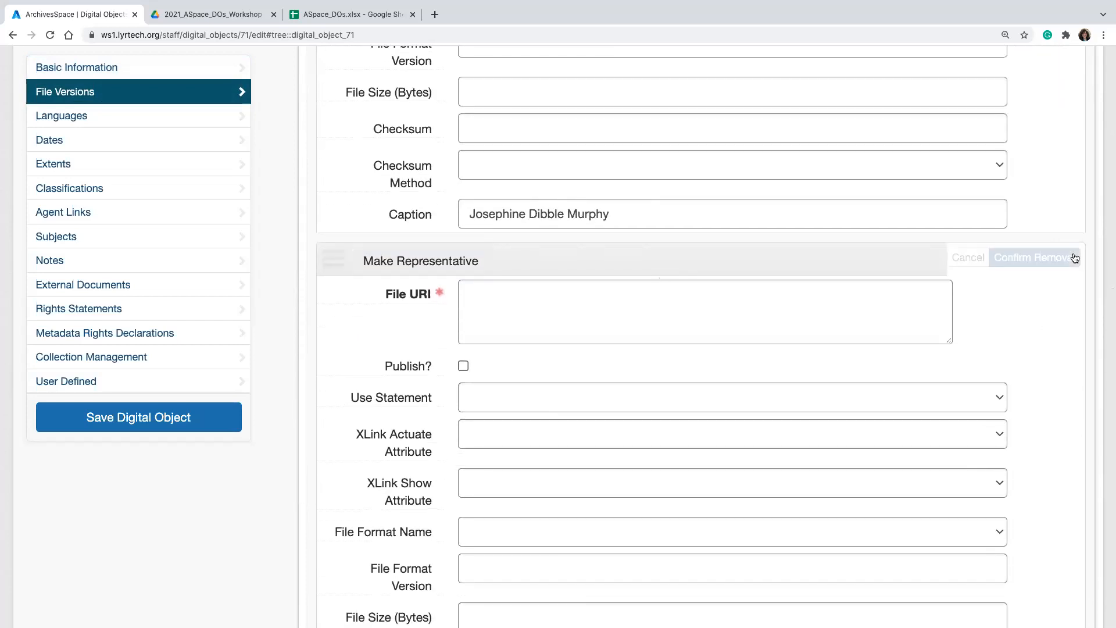
{"action": "left_click", "coordinate": [1075, 257]}
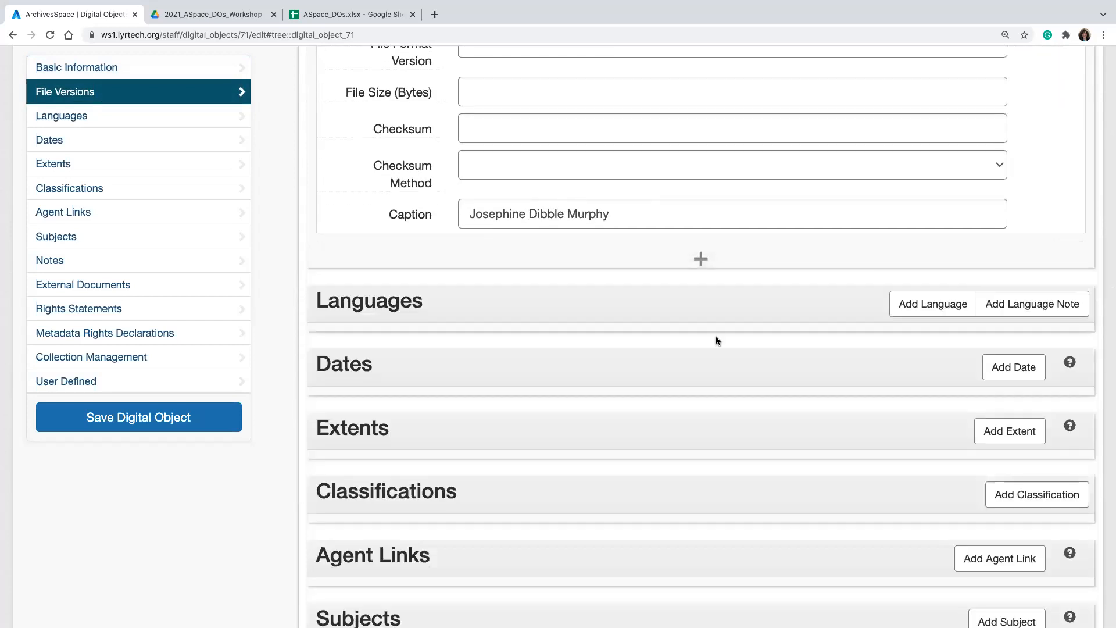
{"action": "scroll", "coordinate": [716, 337], "scroll_direction": "down", "scroll_amount": 1}
{"action": "scroll", "coordinate": [716, 340], "scroll_direction": "down", "scroll_amount": 1}
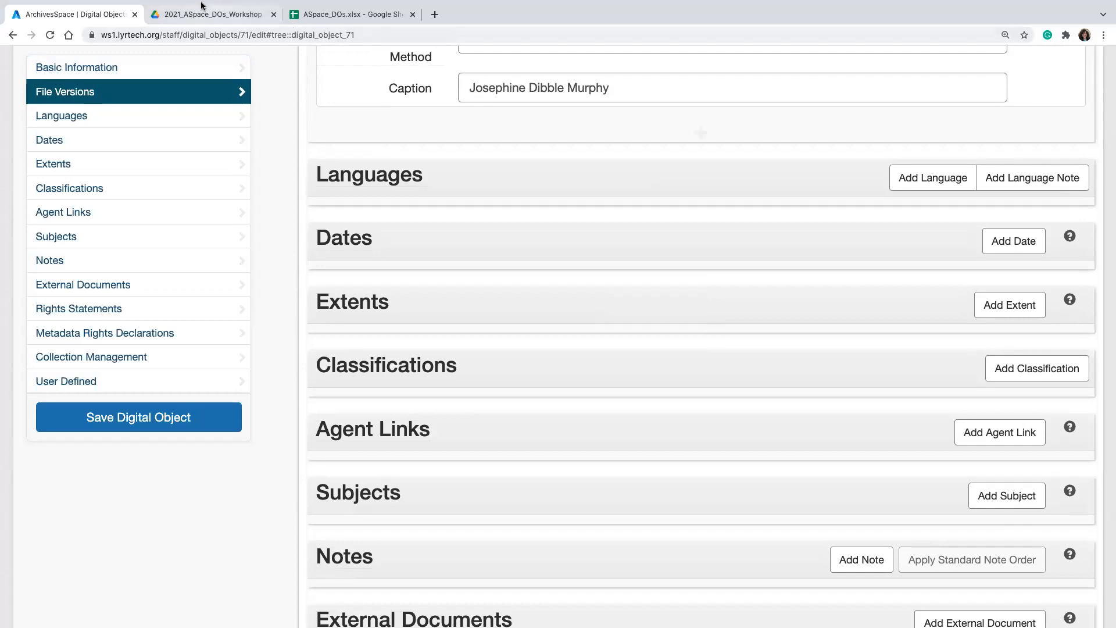
Step: Check the Language in cell C2, then add language 'No linguistic content; Not applicable'
{"action": "left_click", "coordinate": [349, 15]}
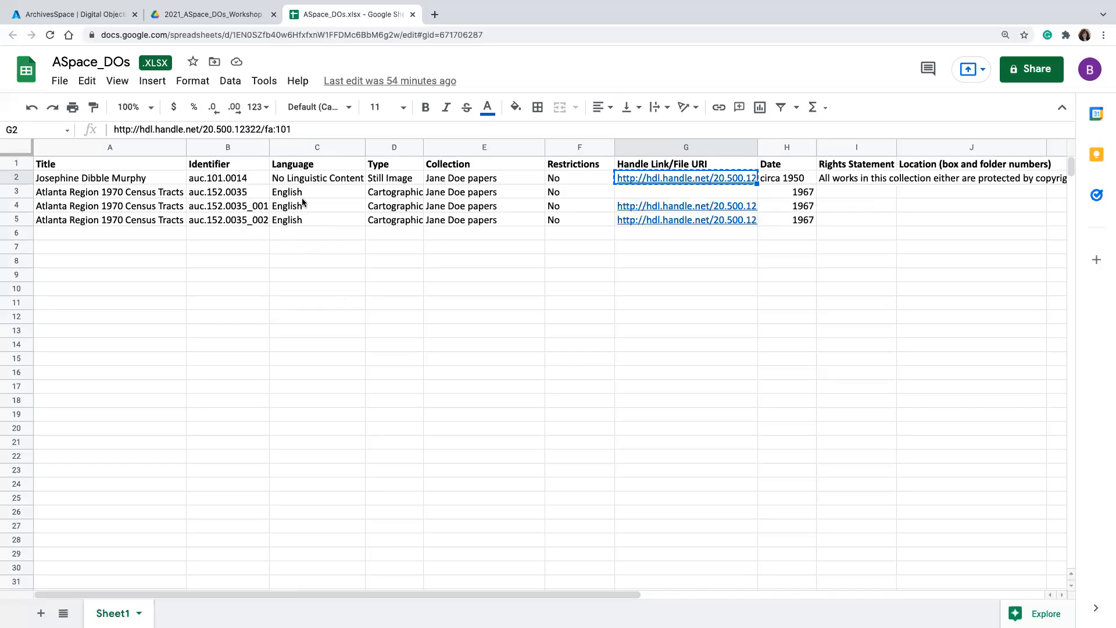
{"action": "left_click", "coordinate": [337, 178]}
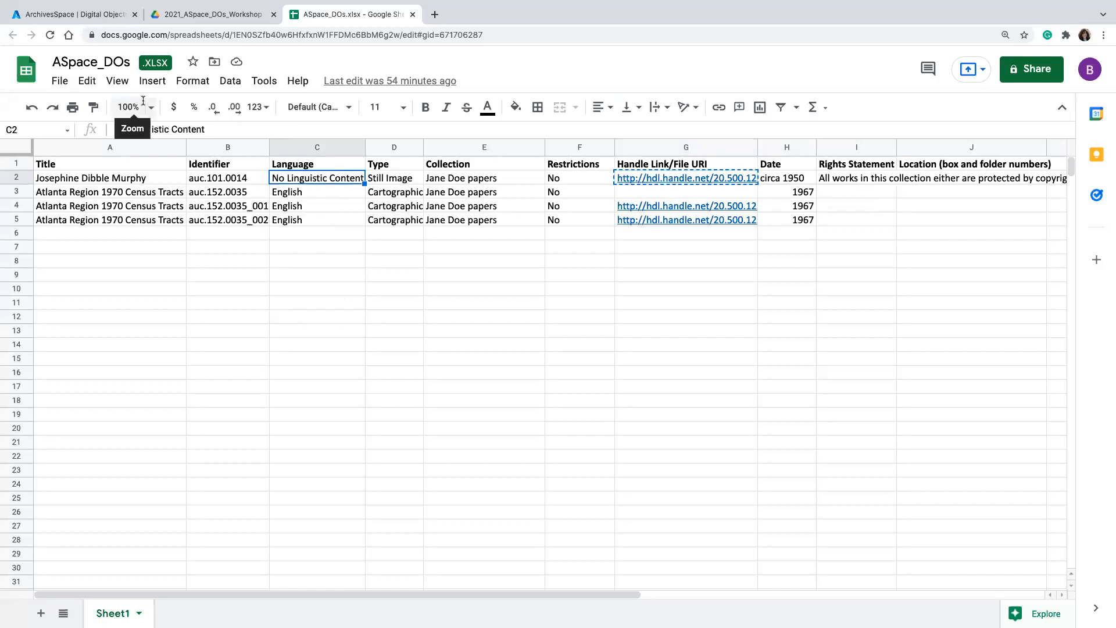
{"action": "left_click", "coordinate": [80, 17]}
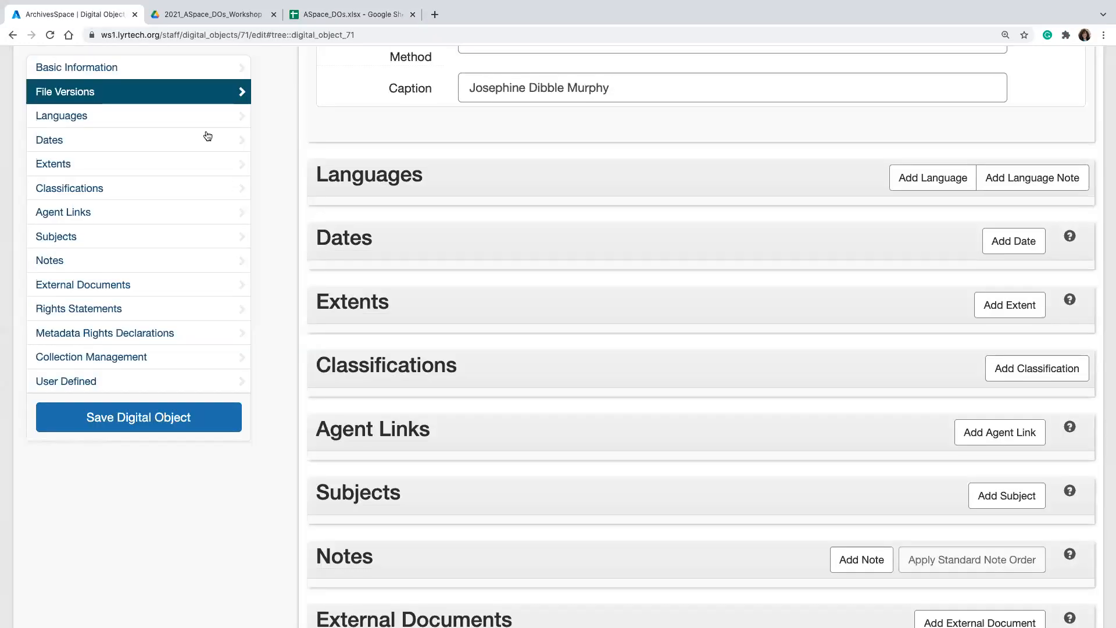
{"action": "left_click", "coordinate": [953, 177]}
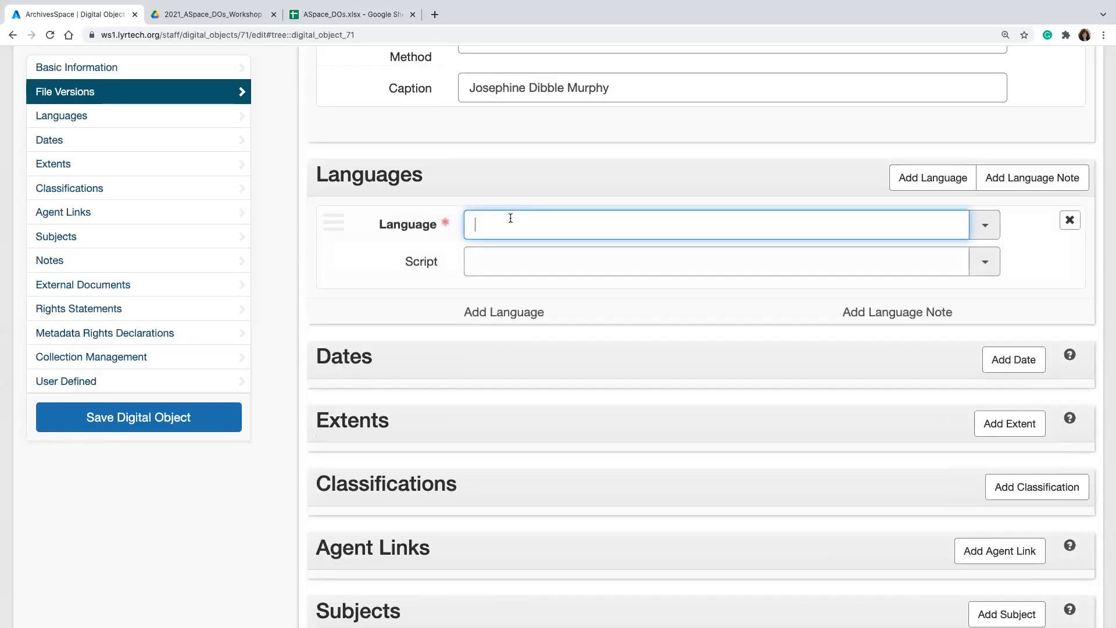
{"action": "type", "text": "no"}
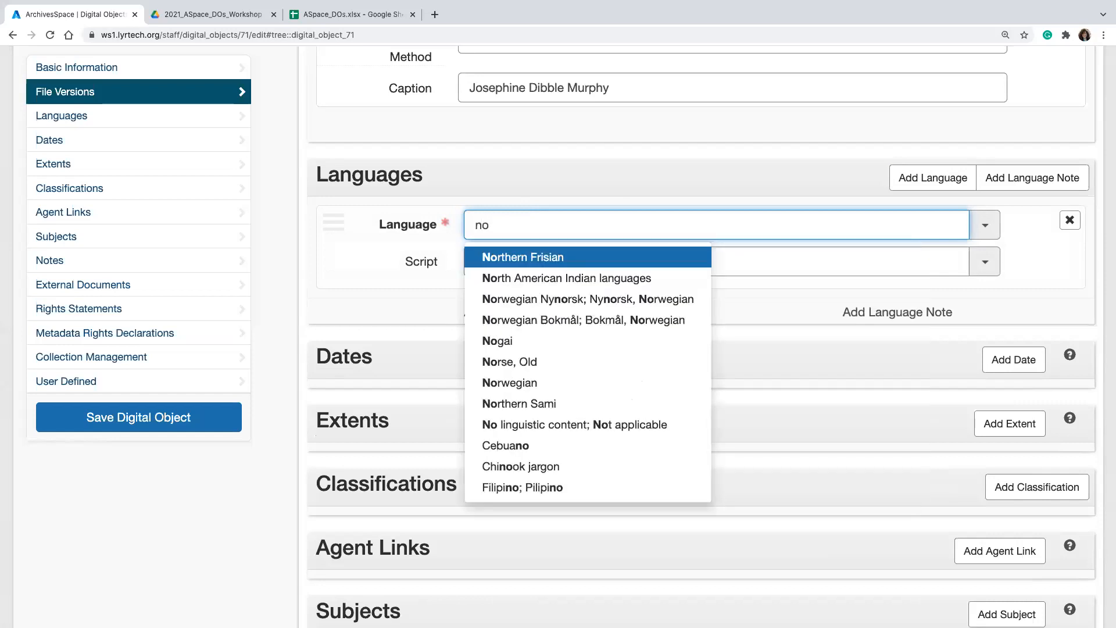
{"action": "type", "text": " lin"}
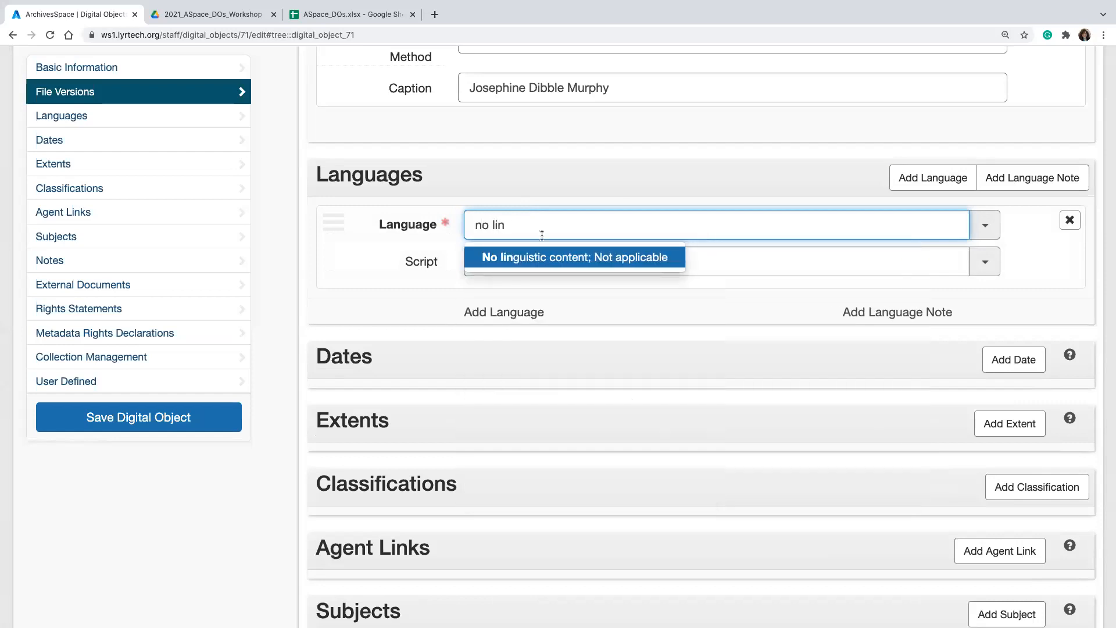
{"action": "left_click", "coordinate": [552, 253]}
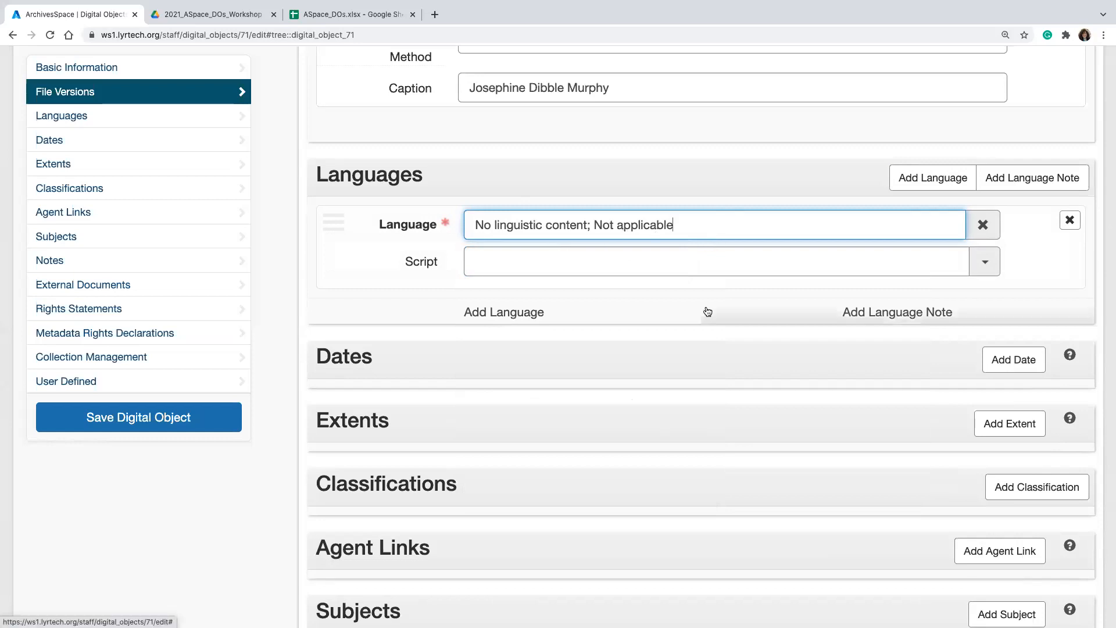
{"action": "scroll", "coordinate": [705, 311], "scroll_direction": "down", "scroll_amount": 2}
{"action": "scroll", "coordinate": [706, 310], "scroll_direction": "down", "scroll_amount": 1}
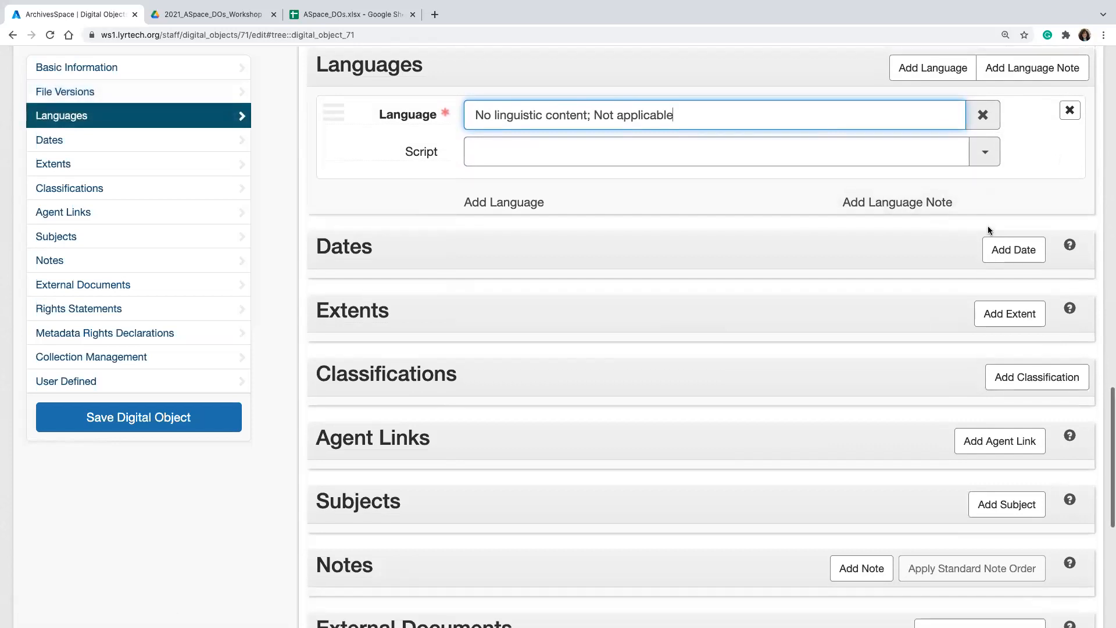
Step: Add a date with expression 'circa 1950', copied from cell H2 of the ASpace_DOs sheet
{"action": "left_click", "coordinate": [1013, 249]}
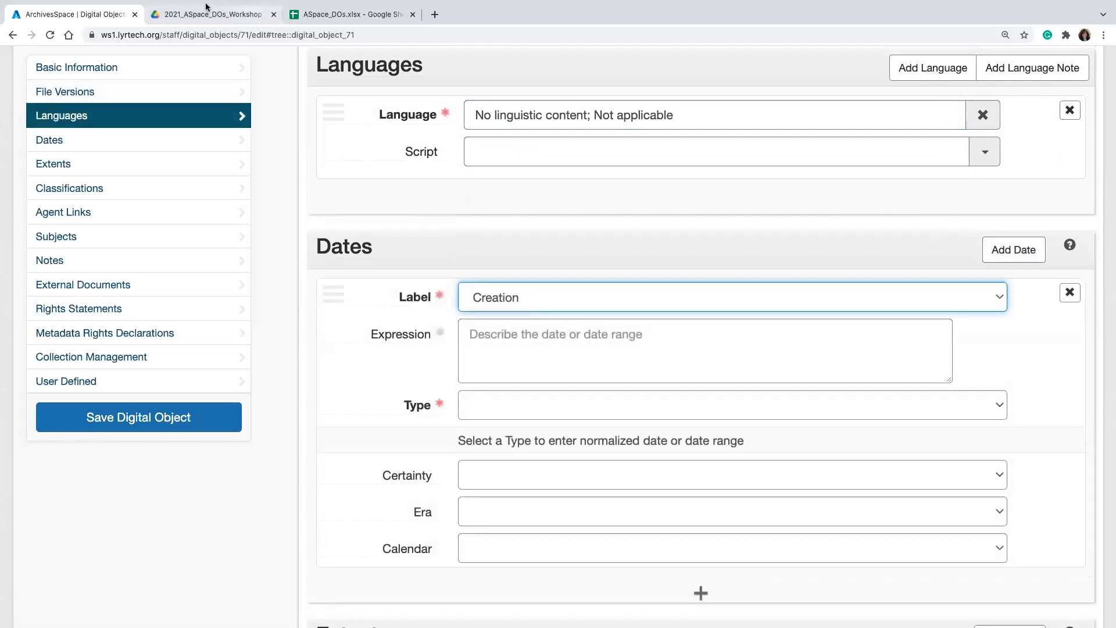
{"action": "left_click", "coordinate": [334, 16]}
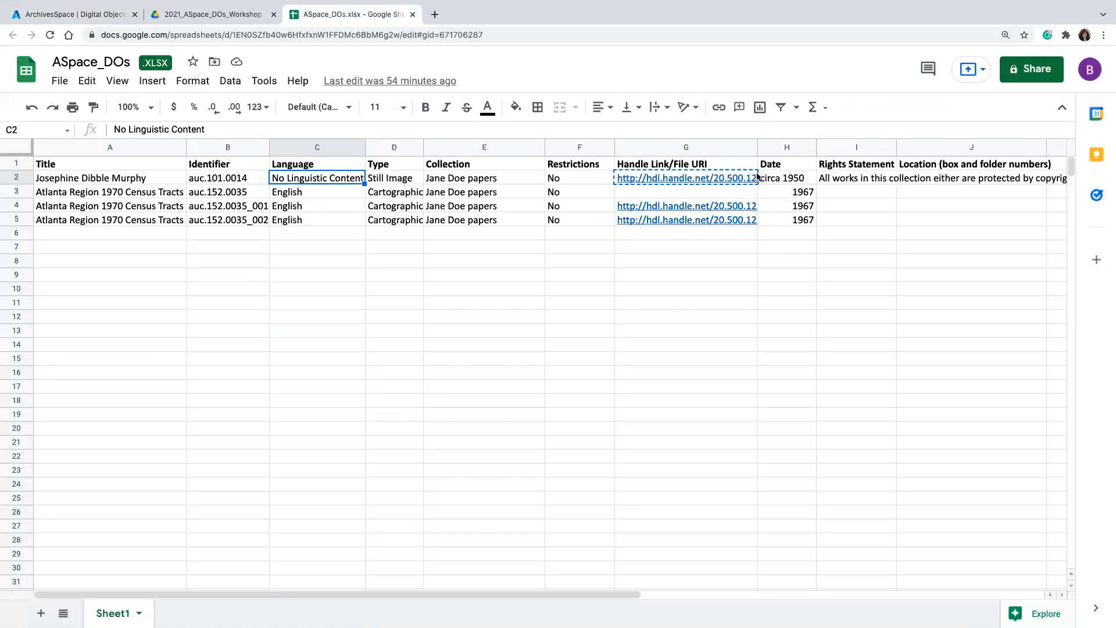
{"action": "left_click", "coordinate": [776, 180]}
{"action": "key", "text": "ctrl+c"}
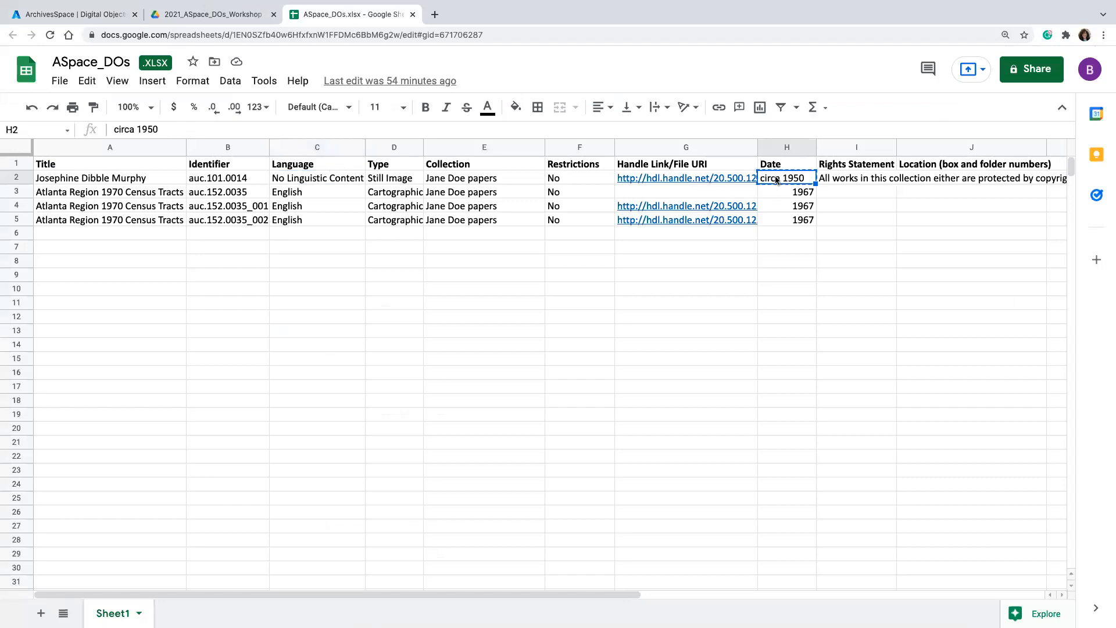
{"action": "left_click", "coordinate": [100, 14]}
{"action": "left_click", "coordinate": [640, 336]}
{"action": "key", "text": "ctrl+v"}
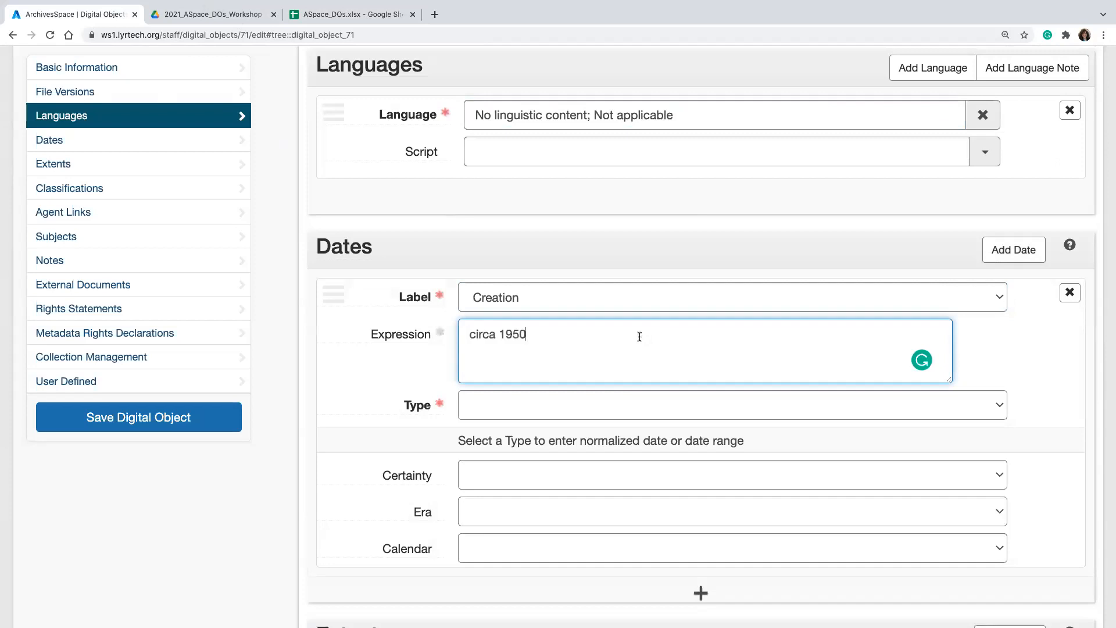
Step: Make the date an Inclusive Dates range from 1950 to 1959, then scroll down to Extents
{"action": "left_click", "coordinate": [533, 409]}
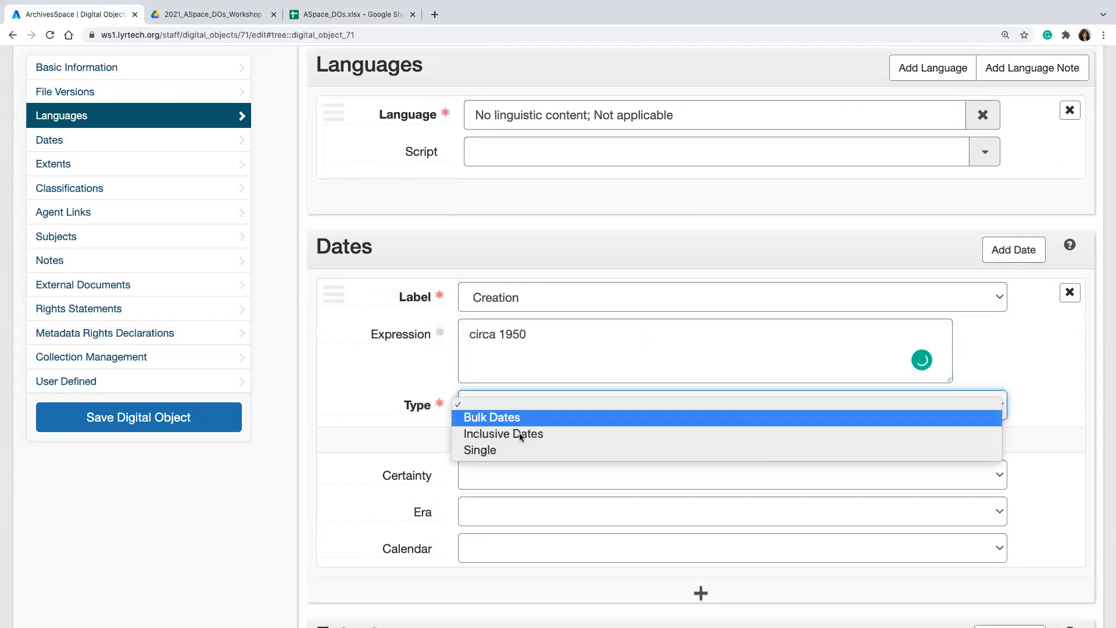
{"action": "left_click", "coordinate": [521, 435]}
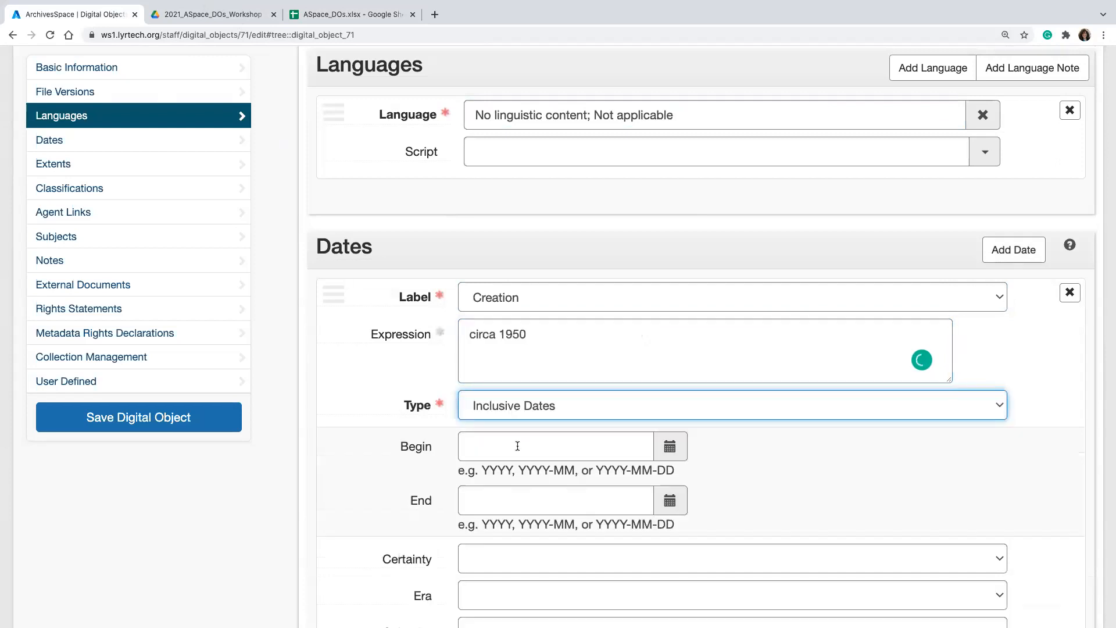
{"action": "left_click", "coordinate": [517, 446]}
{"action": "type", "text": "1950"}
{"action": "key", "text": "Tab"}
{"action": "type", "text": "1959"}
{"action": "left_click", "coordinate": [860, 533]}
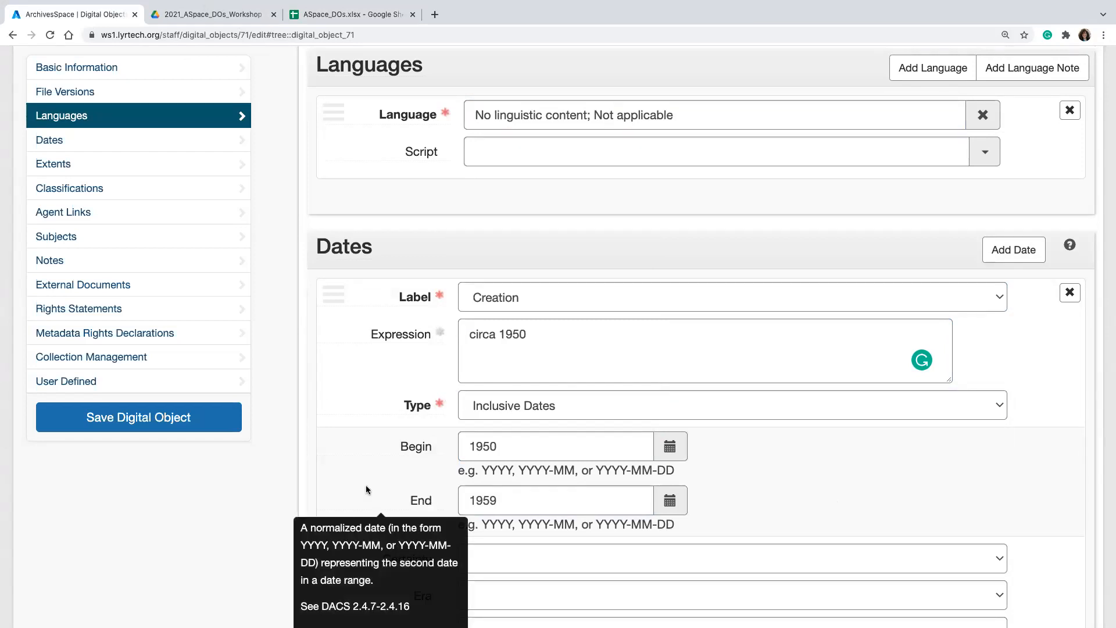
{"action": "scroll", "coordinate": [366, 459], "scroll_direction": "down", "scroll_amount": 5}
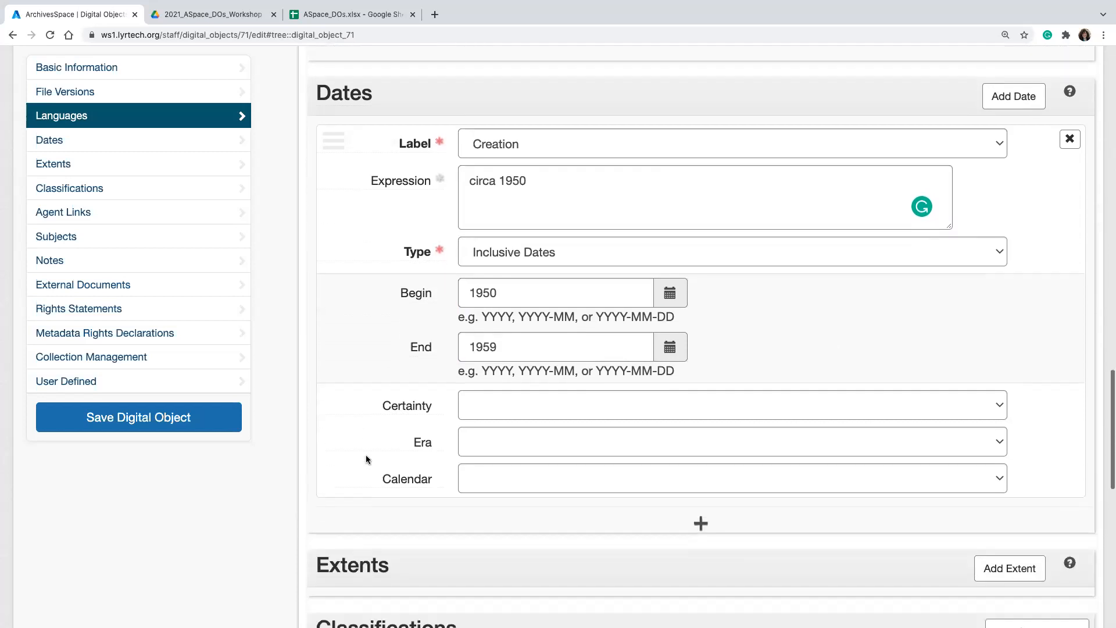
{"action": "scroll", "coordinate": [597, 354], "scroll_direction": "down", "scroll_amount": 2}
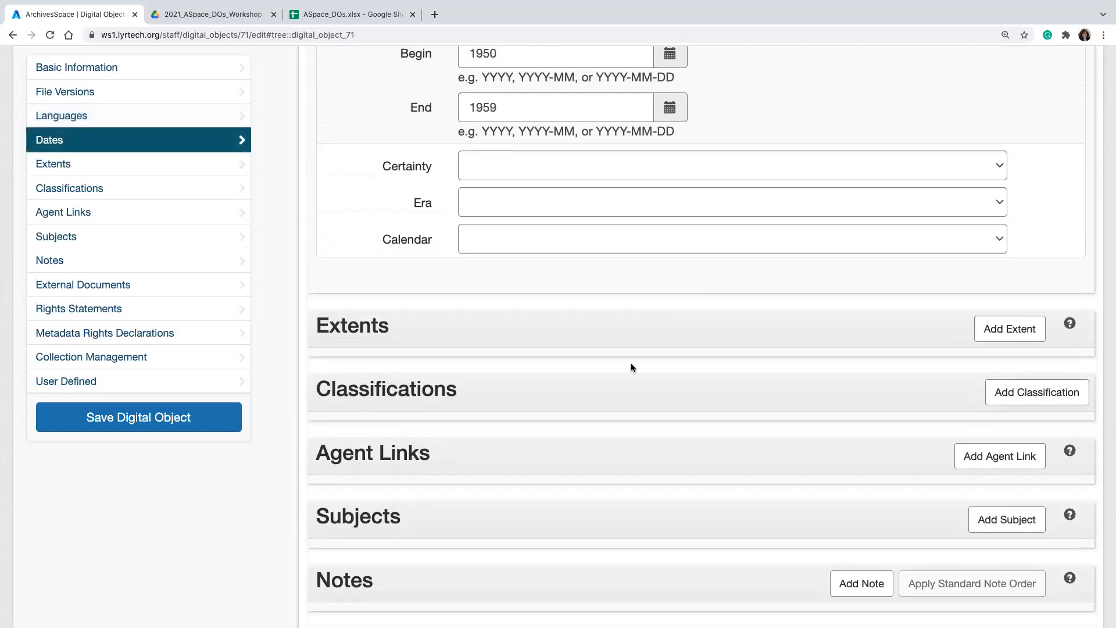
{"action": "scroll", "coordinate": [630, 363], "scroll_direction": "down", "scroll_amount": 2}
{"action": "left_click", "coordinate": [1014, 250]}
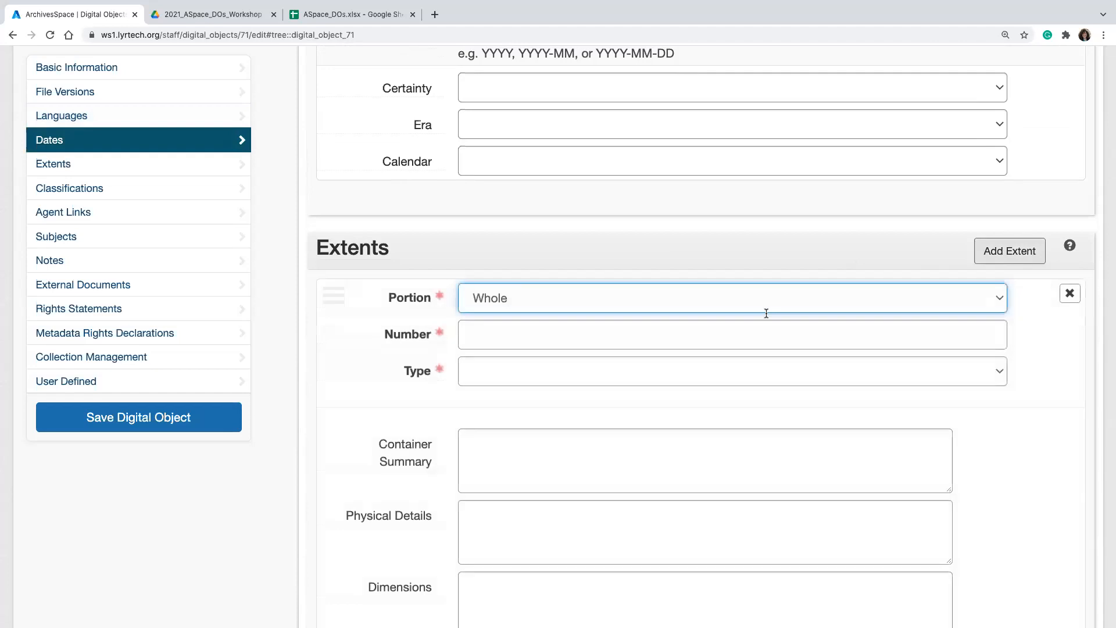
{"action": "left_click", "coordinate": [548, 372]}
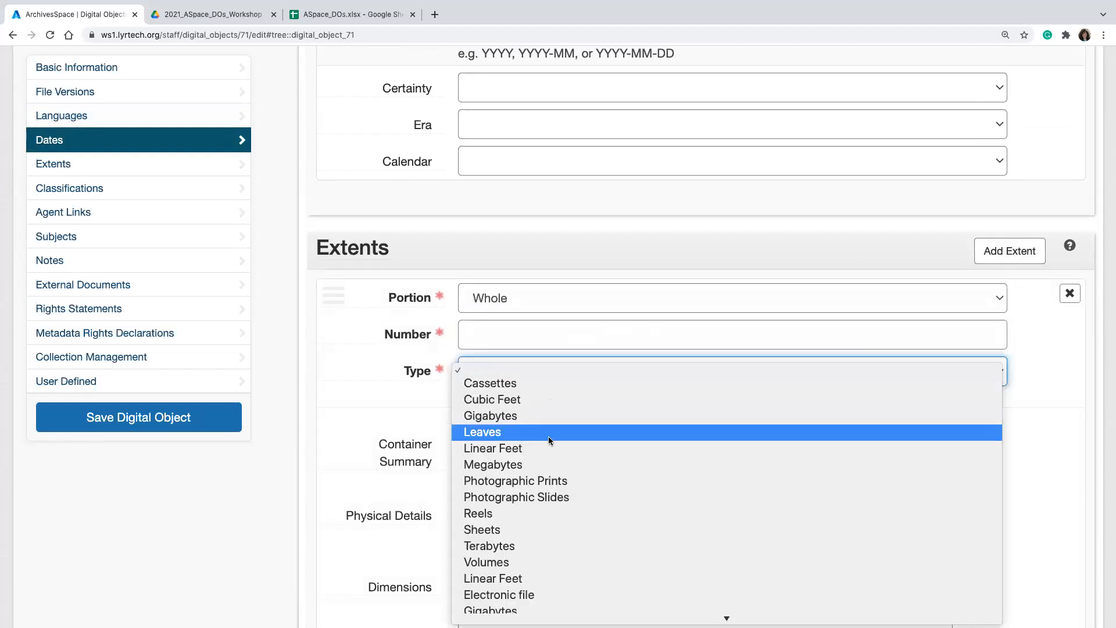
{"action": "scroll", "coordinate": [528, 558], "scroll_direction": "down", "scroll_amount": 1}
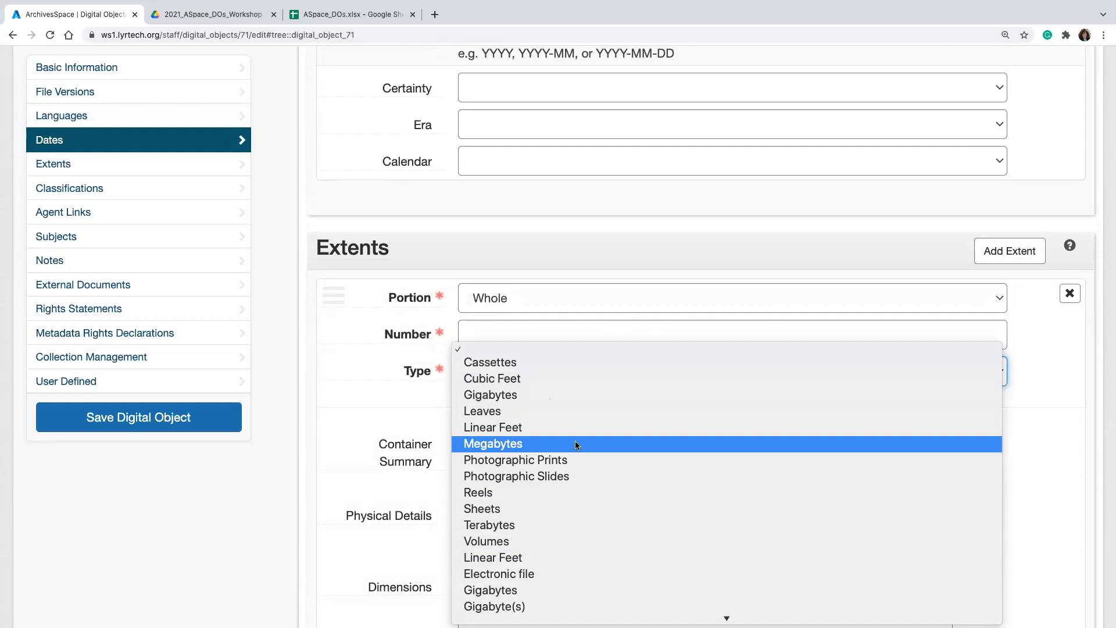
{"action": "left_click", "coordinate": [1077, 289]}
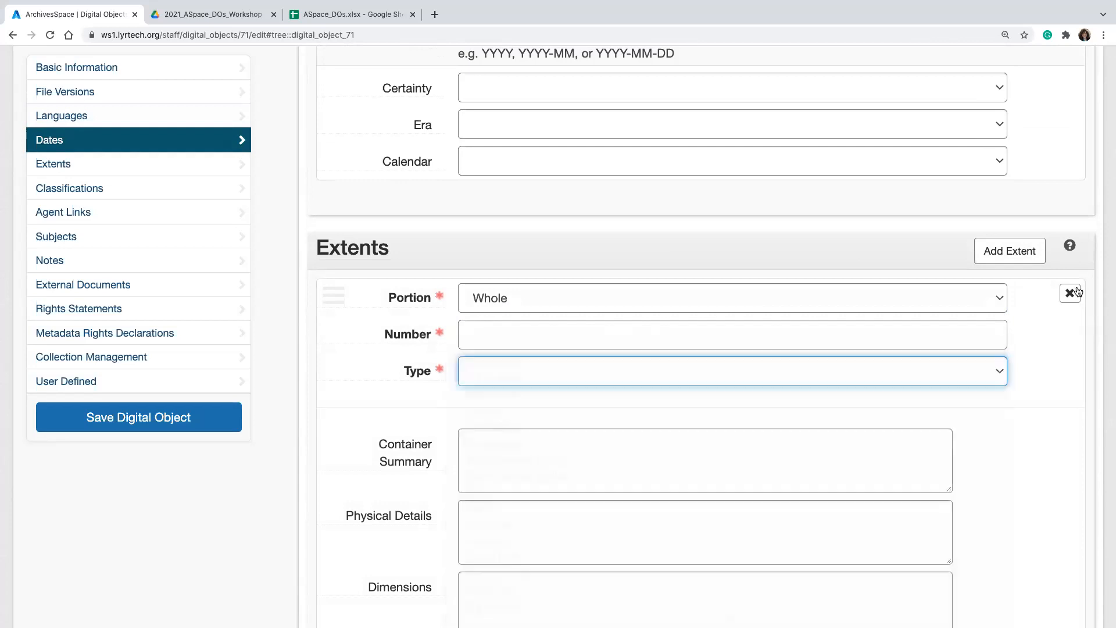
{"action": "left_click", "coordinate": [1077, 289]}
{"action": "left_click", "coordinate": [1076, 290]}
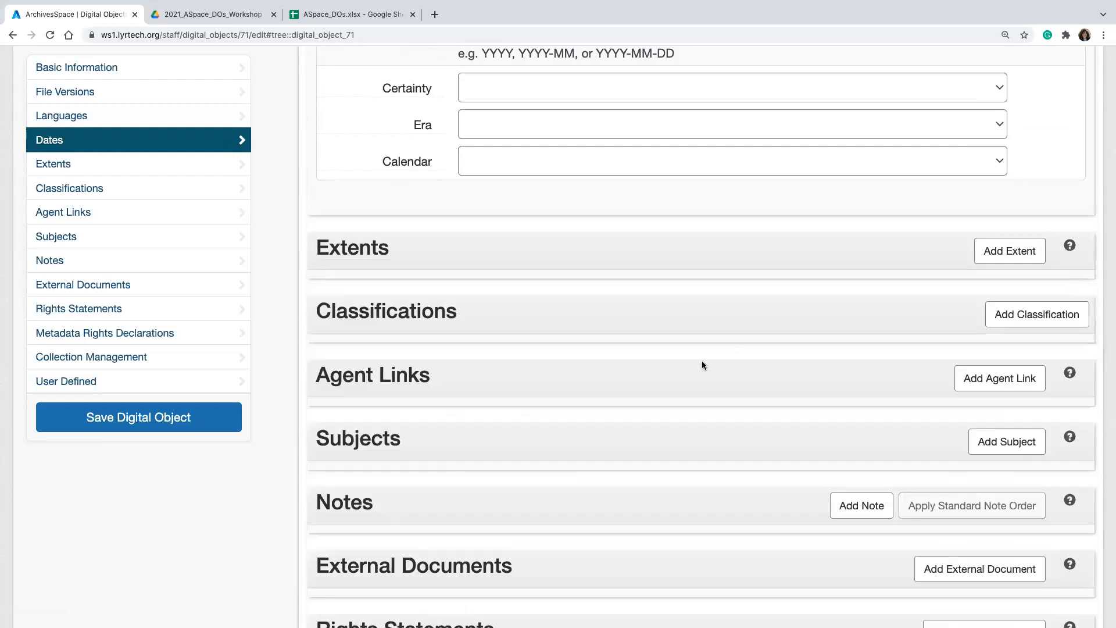
{"action": "scroll", "coordinate": [702, 361], "scroll_direction": "down", "scroll_amount": 2}
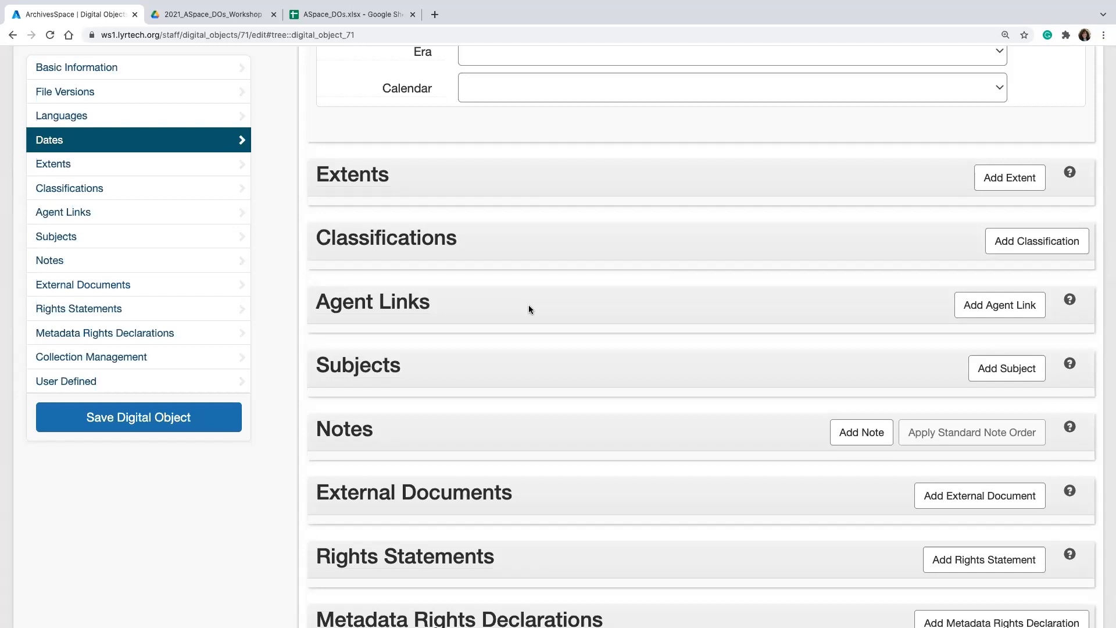
{"action": "scroll", "coordinate": [439, 370], "scroll_direction": "down", "scroll_amount": 1}
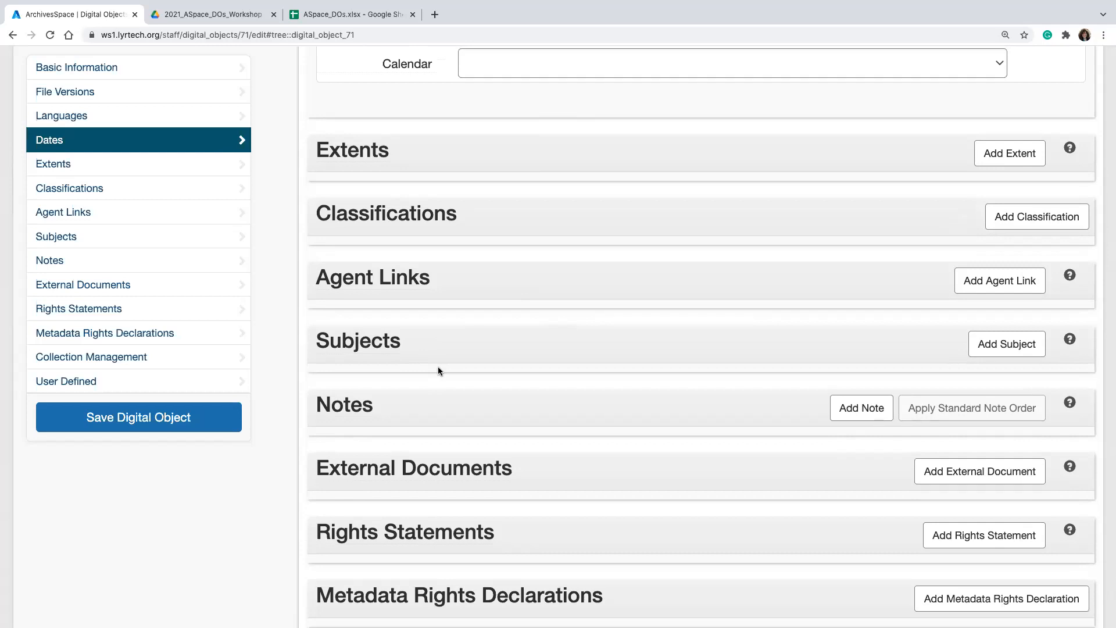
{"action": "scroll", "coordinate": [497, 448], "scroll_direction": "down", "scroll_amount": 1}
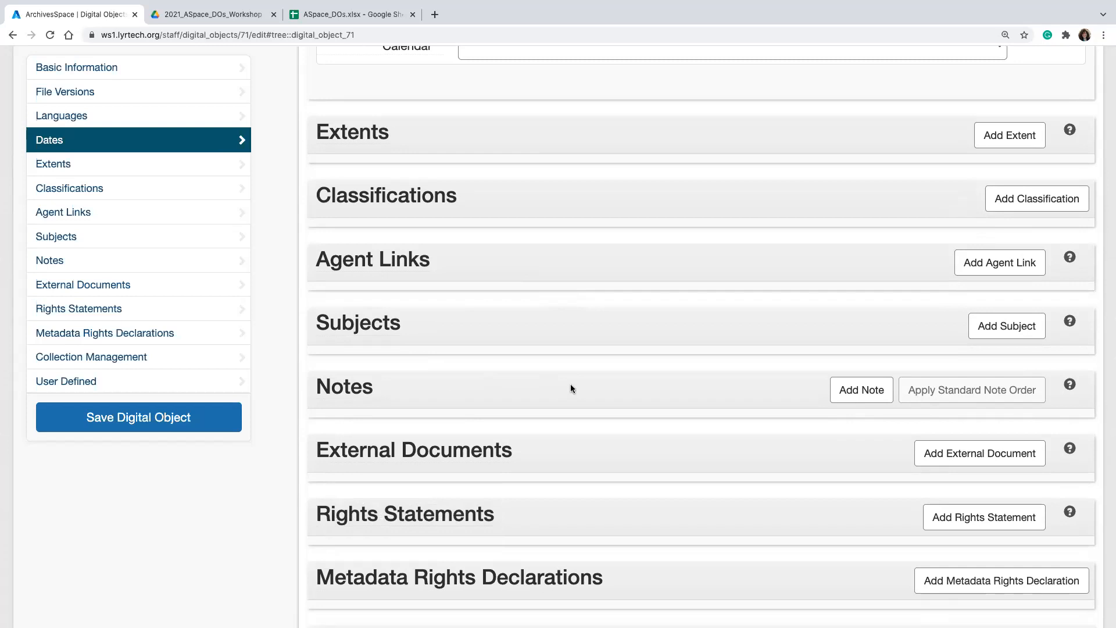
Step: Add a Note to the digital object, then remove it without choosing a type
{"action": "left_click", "coordinate": [849, 393]}
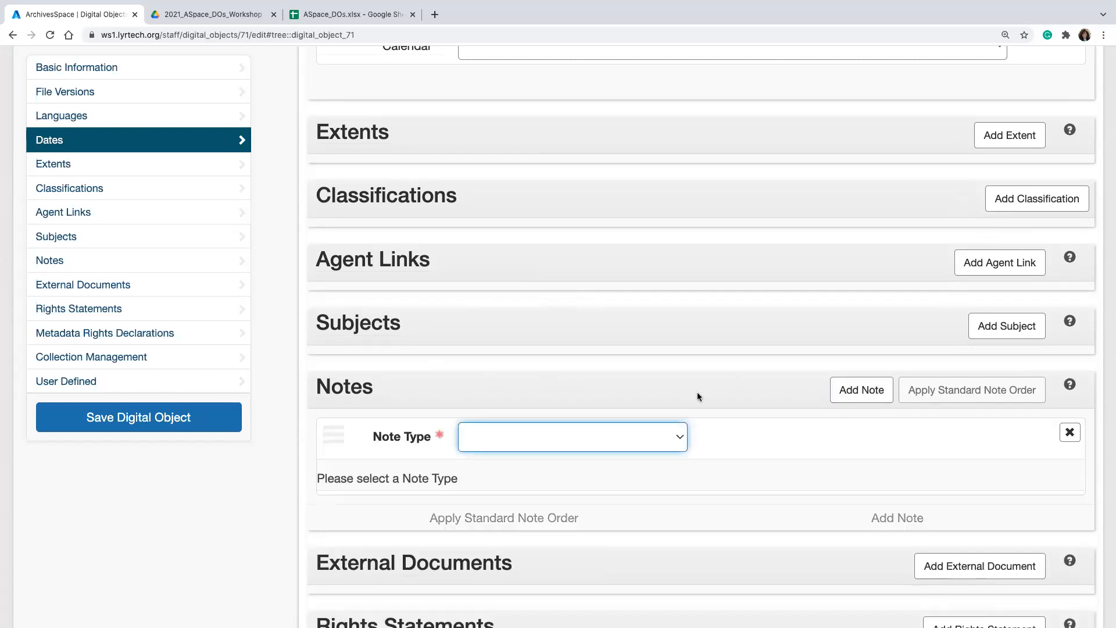
{"action": "left_click", "coordinate": [588, 328]}
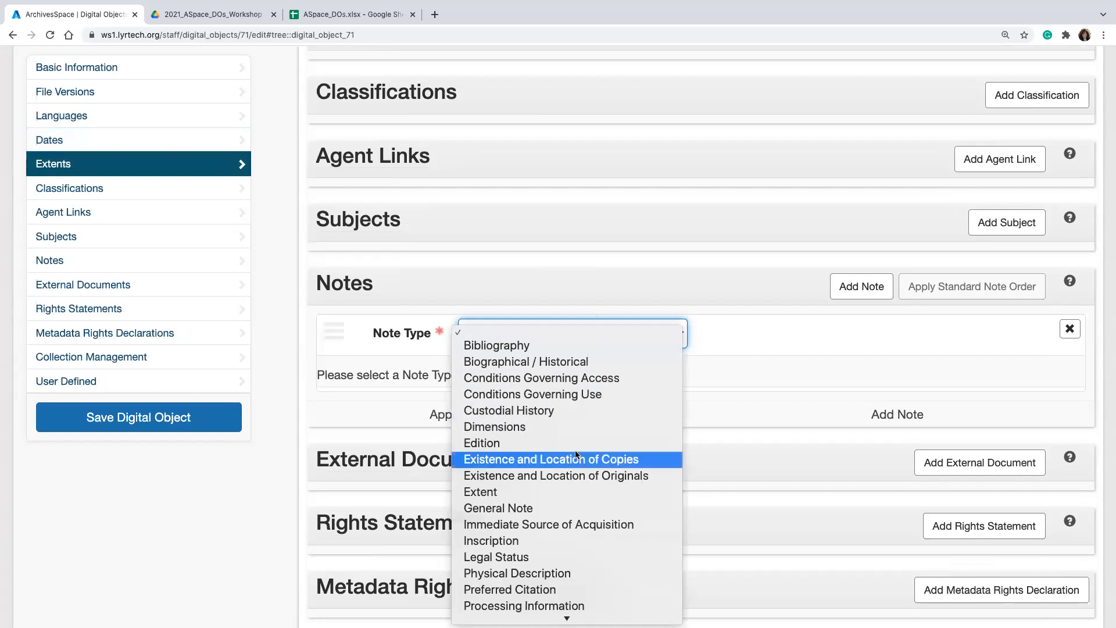
{"action": "scroll", "coordinate": [576, 455], "scroll_direction": "down", "scroll_amount": 2}
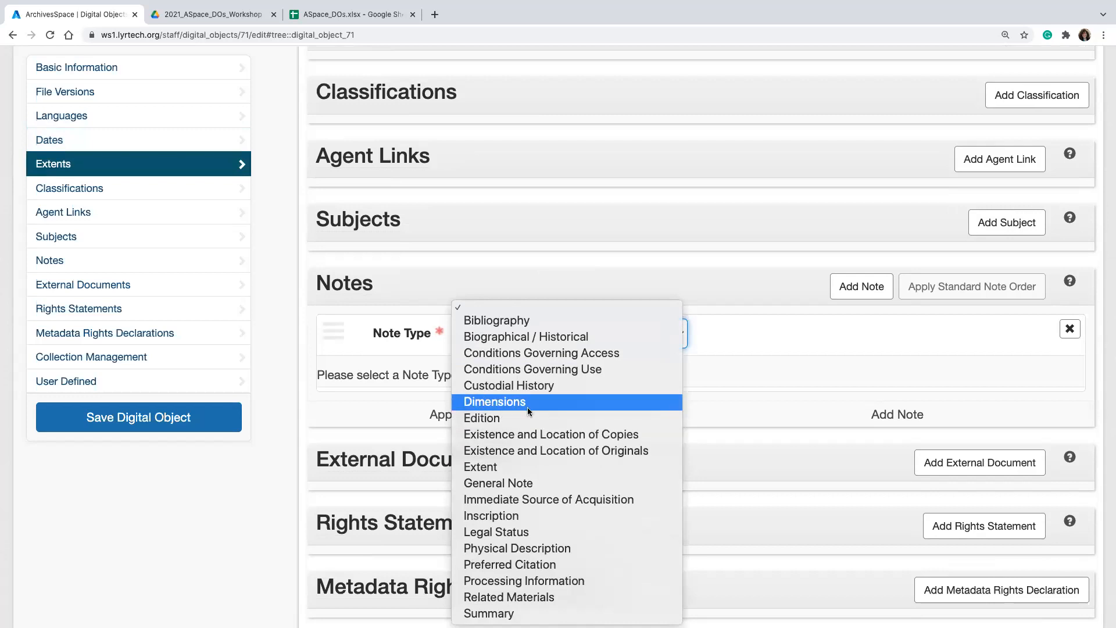
{"action": "left_click", "coordinate": [790, 352]}
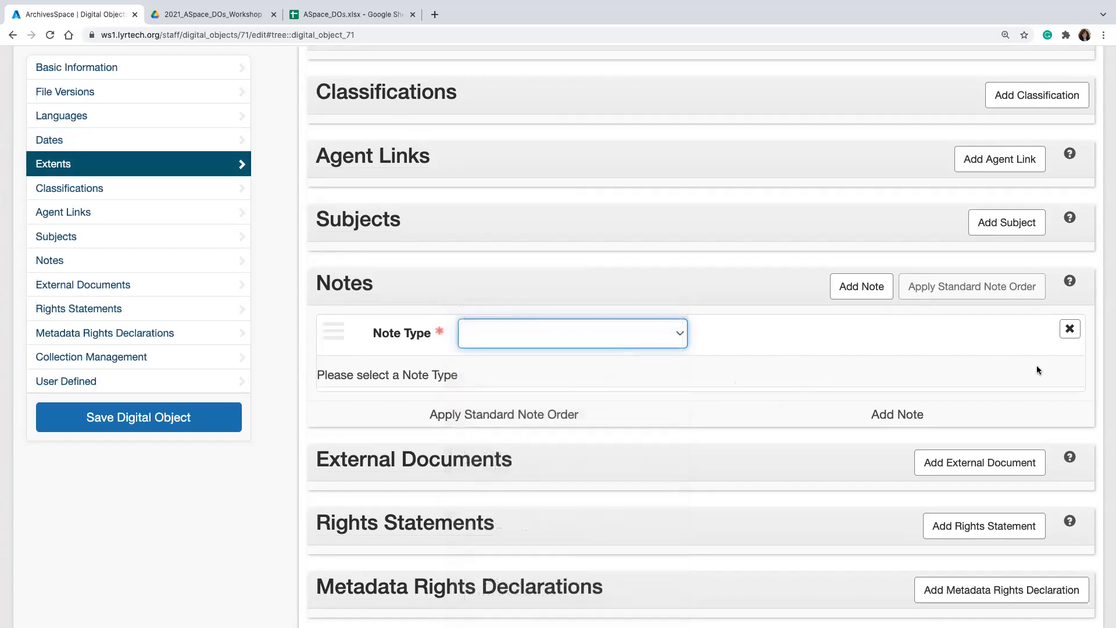
{"action": "left_click", "coordinate": [1077, 331]}
{"action": "left_click", "coordinate": [1069, 328]}
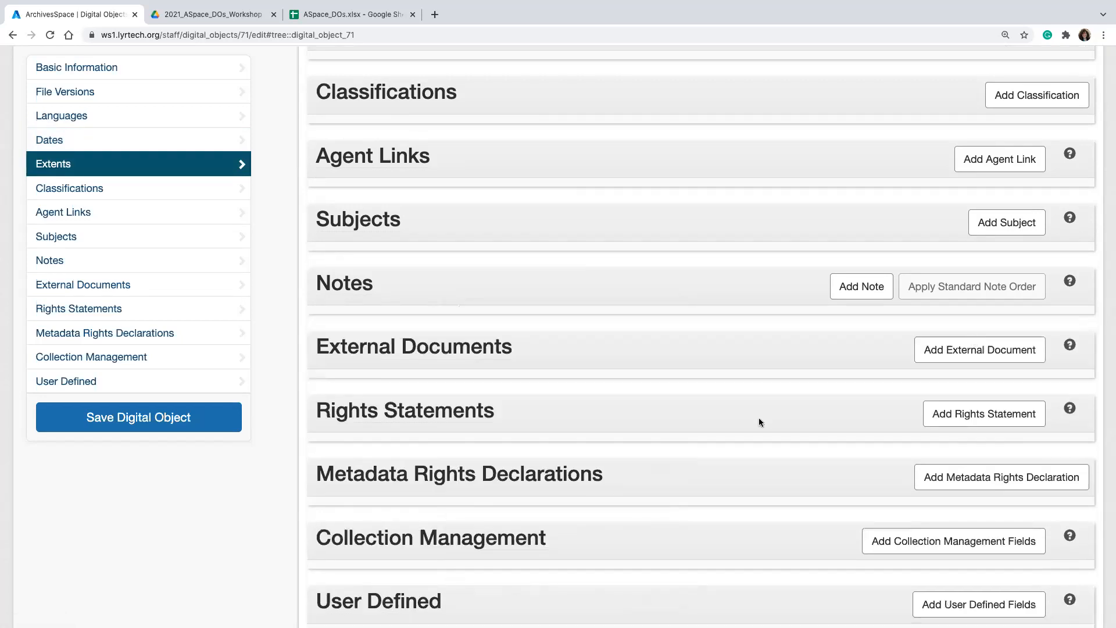
{"action": "scroll", "coordinate": [758, 419], "scroll_direction": "down", "scroll_amount": 2}
{"action": "scroll", "coordinate": [758, 417], "scroll_direction": "down", "scroll_amount": 1}
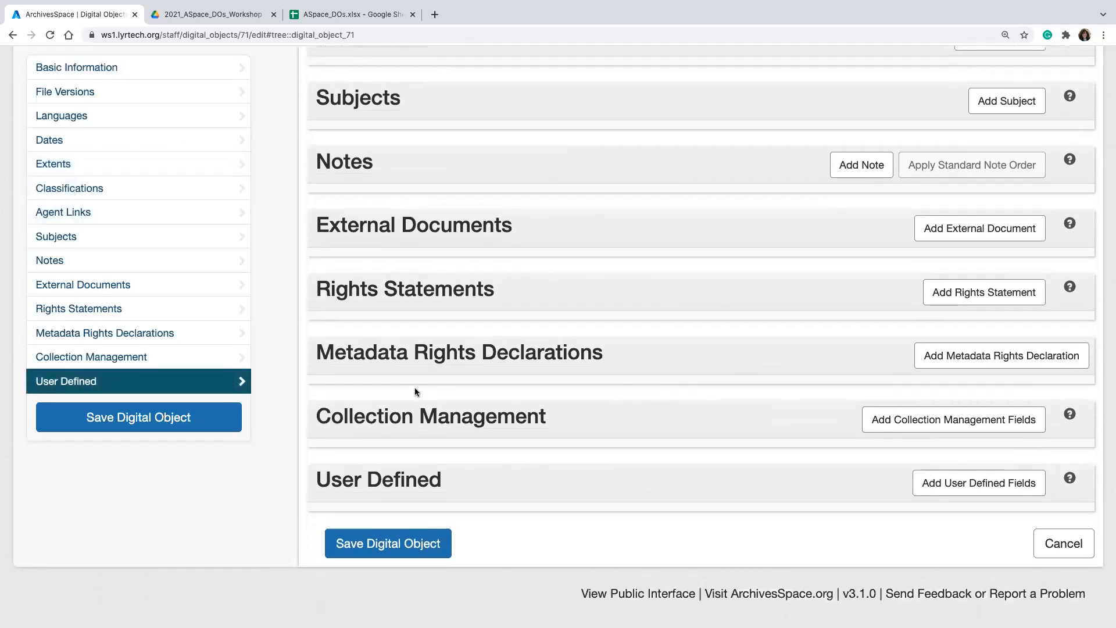
Step: Copy the rights statement wording from cell I2 of the ASpace_DOs sheet back to ArchivesSpace
{"action": "mouse_move", "coordinate": [319, 2]}
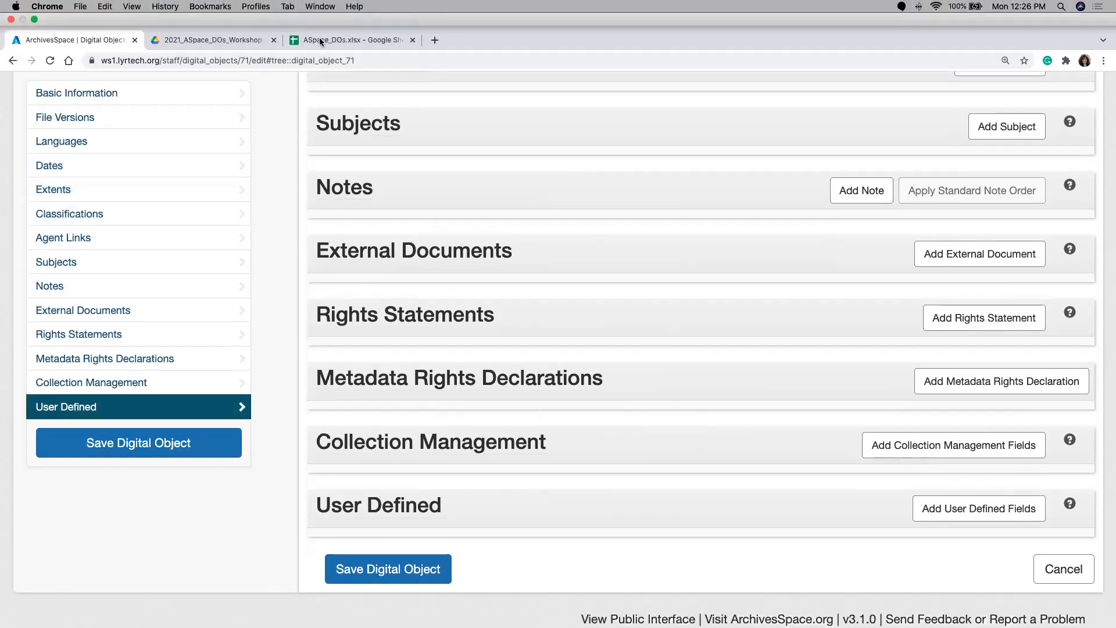
{"action": "left_click", "coordinate": [320, 42]}
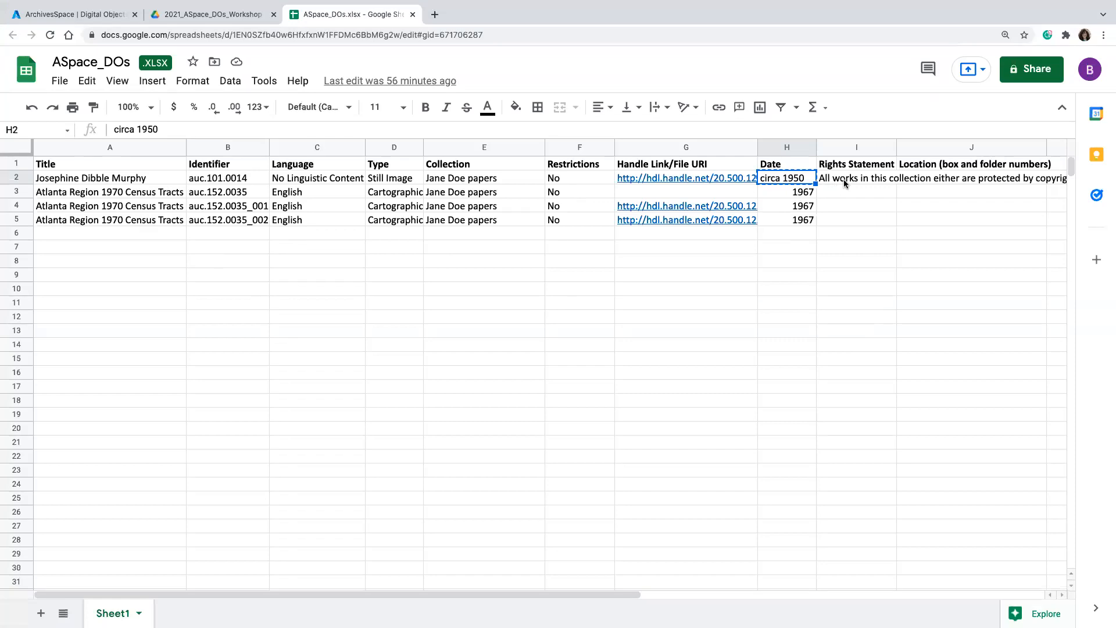
{"action": "left_click", "coordinate": [844, 180]}
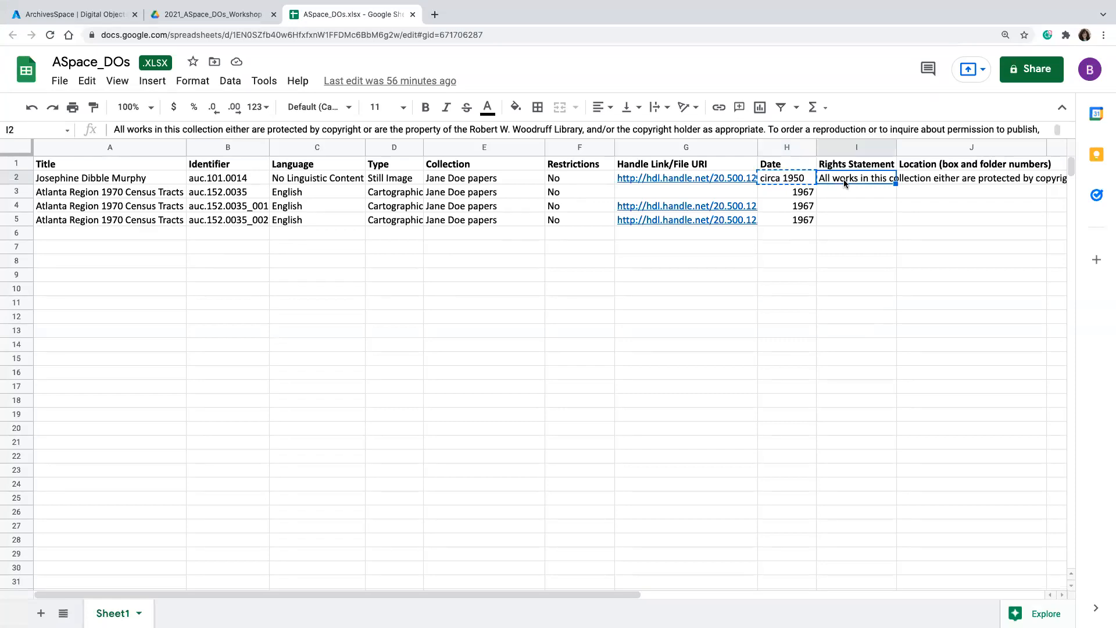
{"action": "key", "text": "ctrl+c"}
{"action": "left_click", "coordinate": [51, 10]}
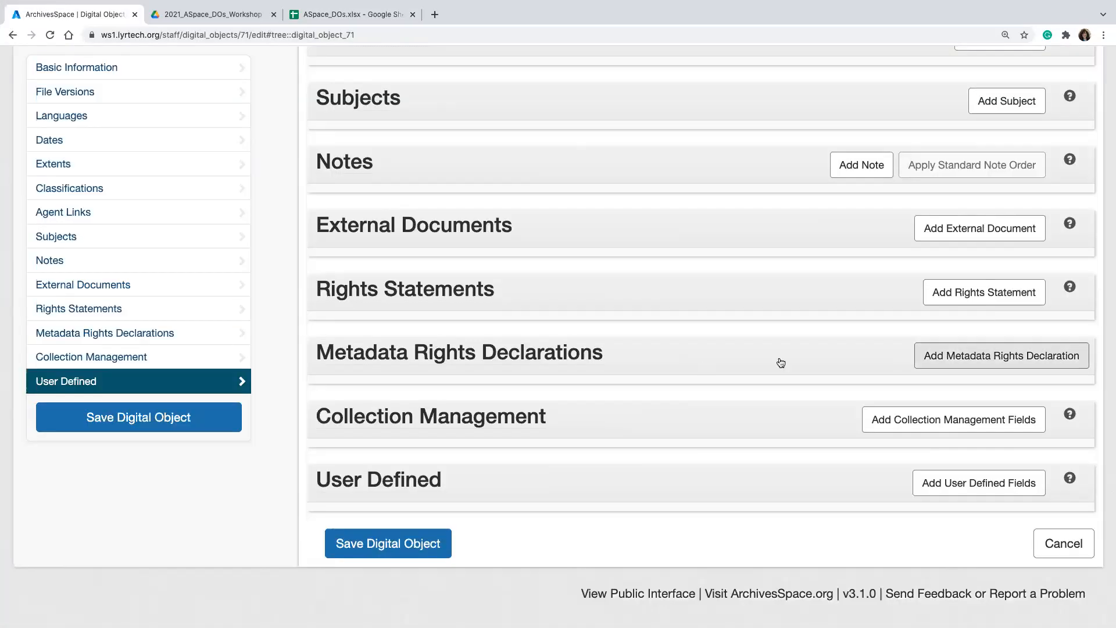
Step: Add a rights statement of type Other, basis Policy, starting 2021-10-25
{"action": "left_click", "coordinate": [930, 298]}
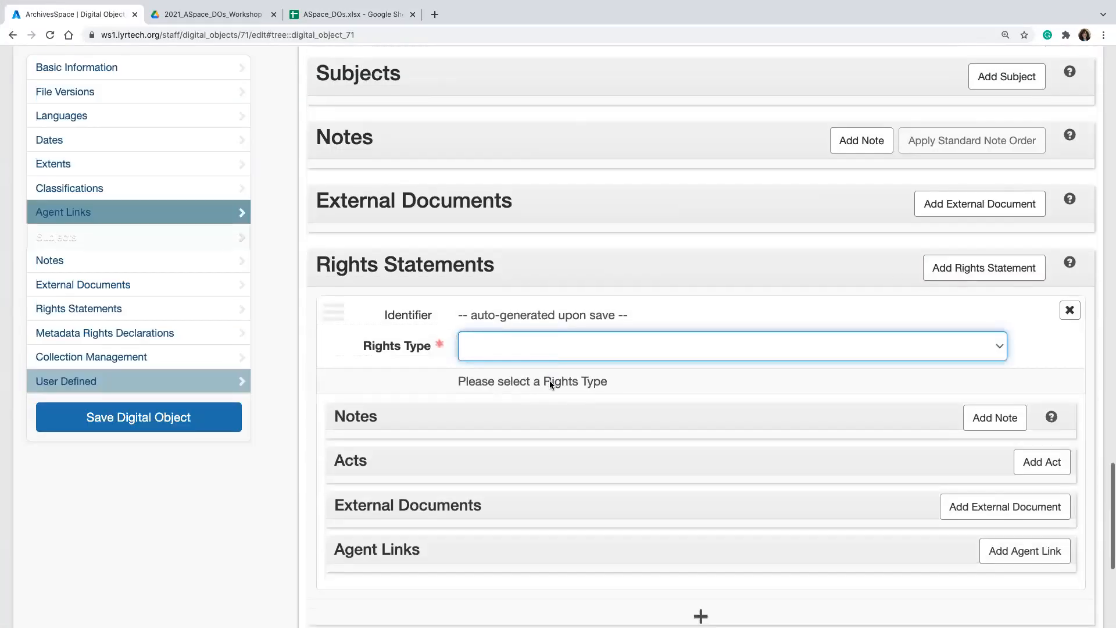
{"action": "left_click", "coordinate": [539, 332]}
{"action": "left_click", "coordinate": [513, 401]}
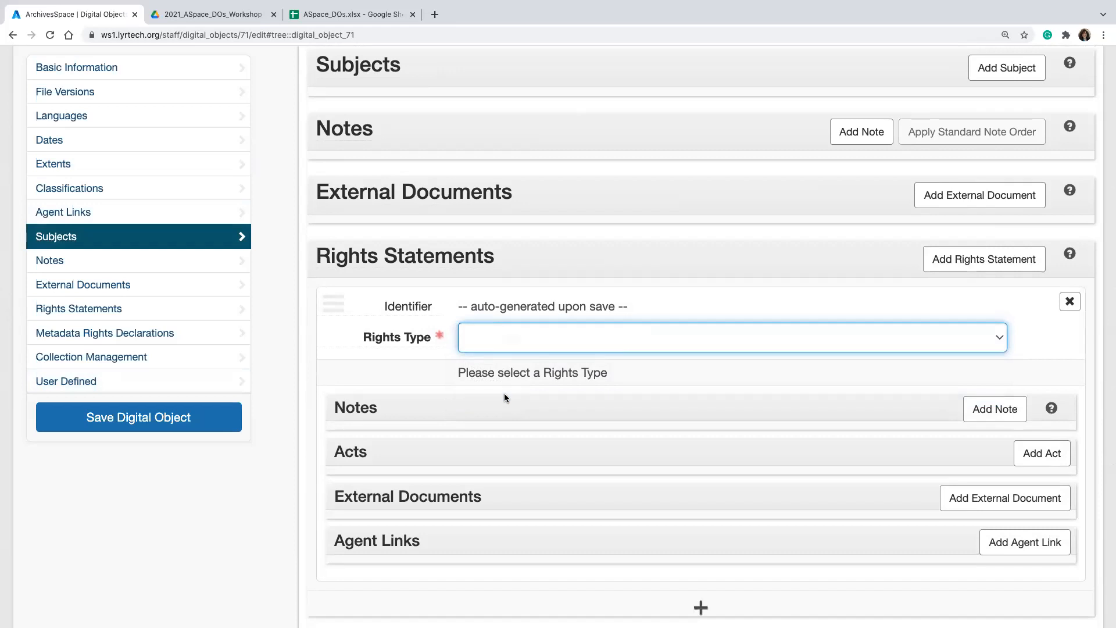
{"action": "left_click", "coordinate": [509, 383]}
{"action": "left_click", "coordinate": [504, 394]}
{"action": "left_click", "coordinate": [677, 429]}
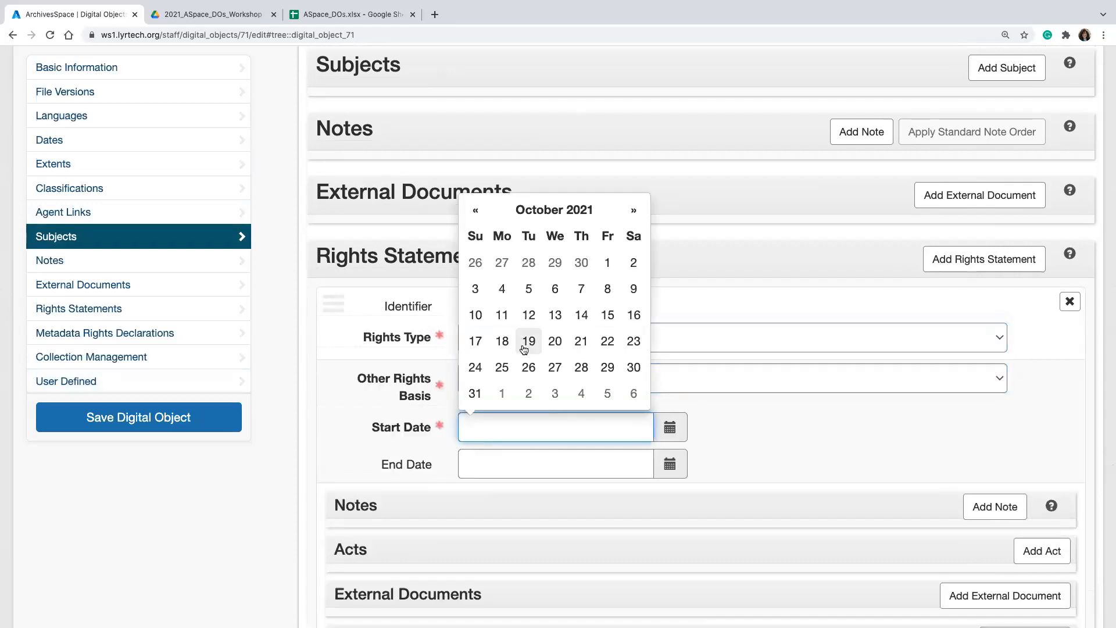
{"action": "left_click", "coordinate": [501, 367]}
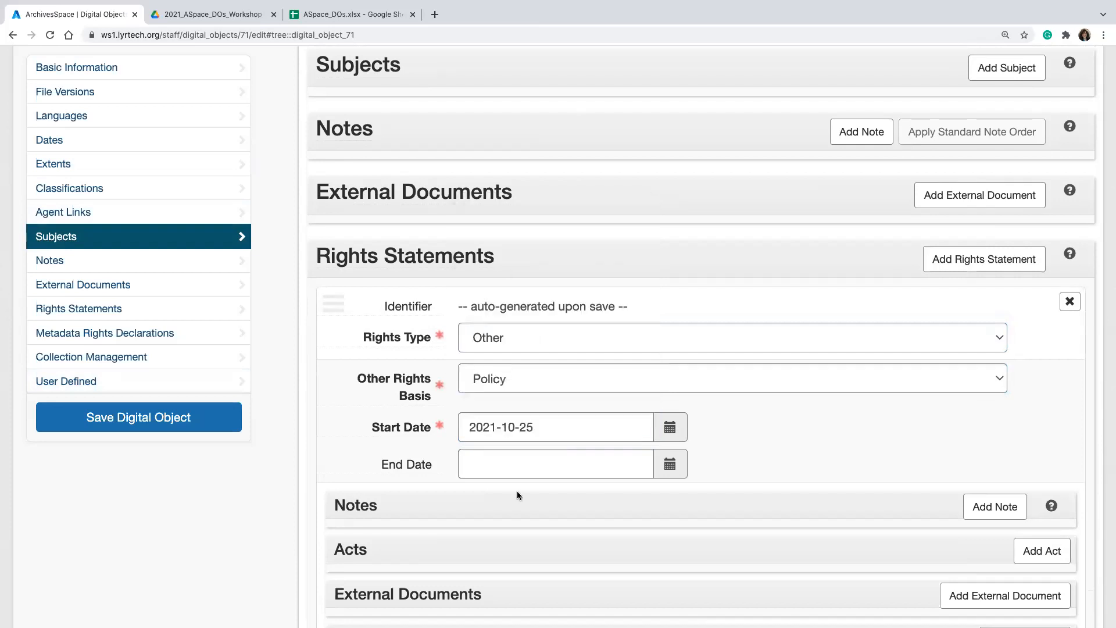
{"action": "scroll", "coordinate": [517, 492], "scroll_direction": "down", "scroll_amount": 4}
Step: Give the rights statement an Additional Information note containing the pasted copyright text, scrolling to Save
{"action": "left_click", "coordinate": [995, 286]}
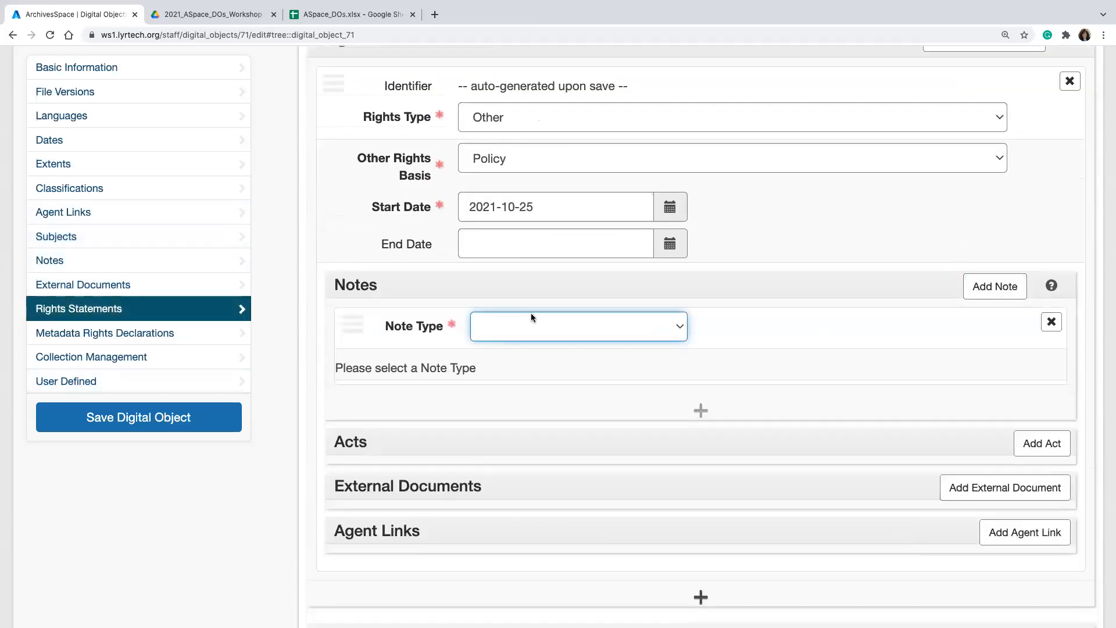
{"action": "left_click", "coordinate": [530, 321]}
{"action": "left_click", "coordinate": [525, 340]}
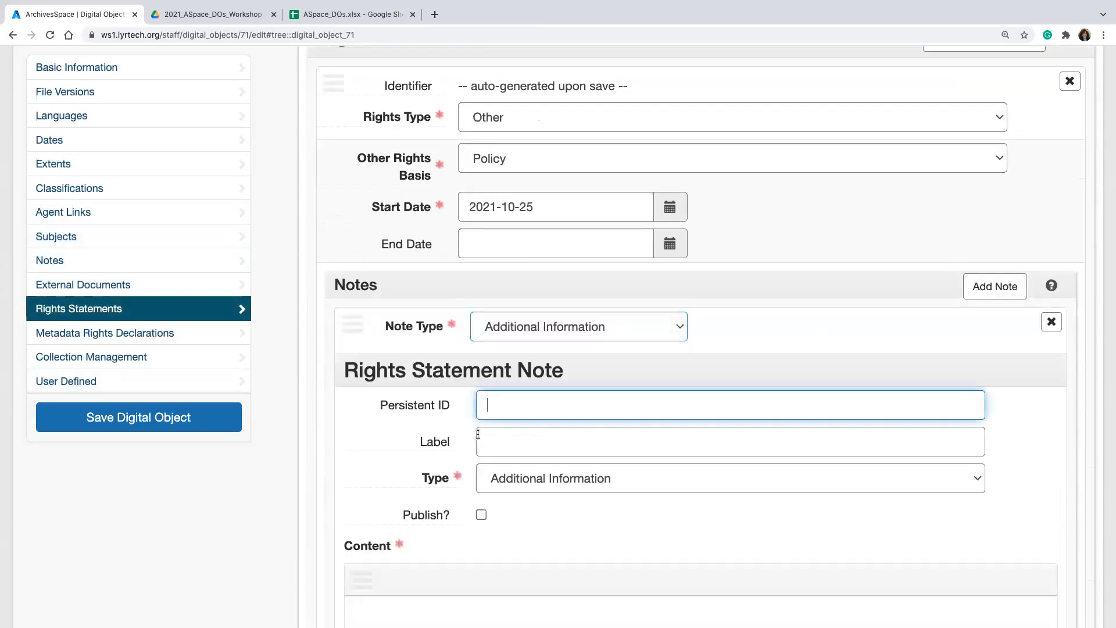
{"action": "scroll", "coordinate": [515, 487], "scroll_direction": "down", "scroll_amount": 2}
{"action": "left_click", "coordinate": [428, 493]}
{"action": "key", "text": "super+v"}
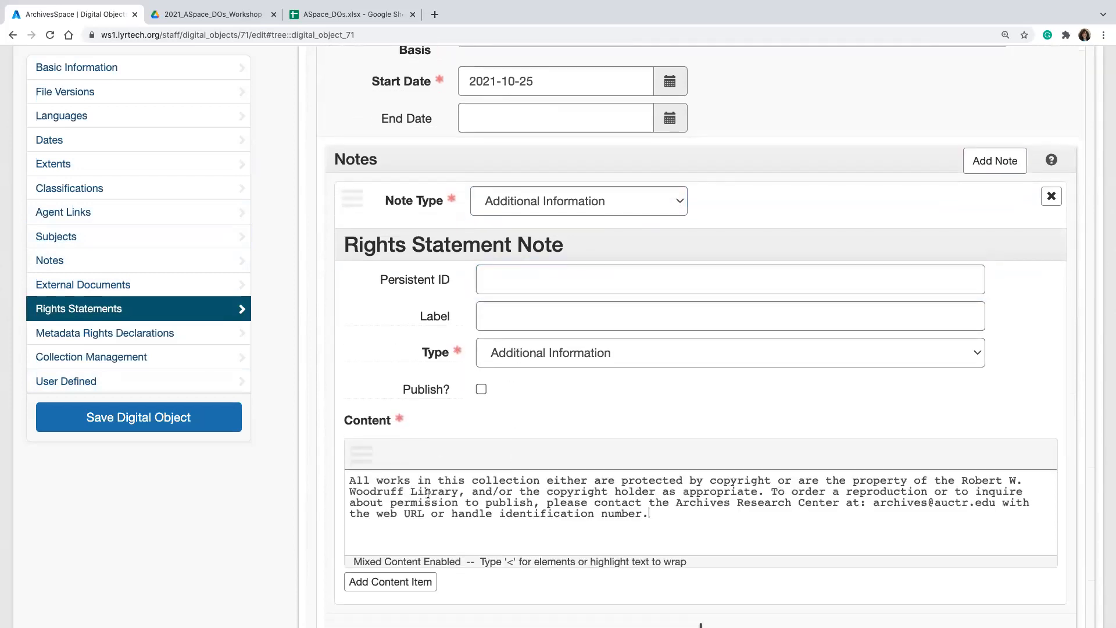
{"action": "scroll", "coordinate": [528, 529], "scroll_direction": "down", "scroll_amount": 1}
{"action": "scroll", "coordinate": [528, 529], "scroll_direction": "down", "scroll_amount": 2}
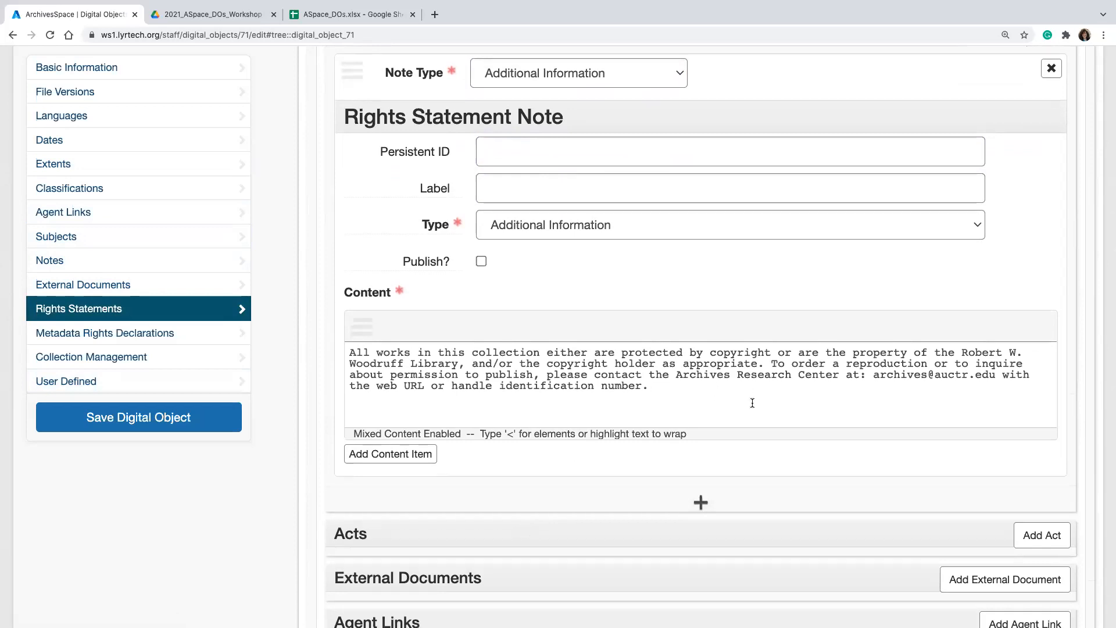
{"action": "scroll", "coordinate": [752, 403], "scroll_direction": "down", "scroll_amount": 1}
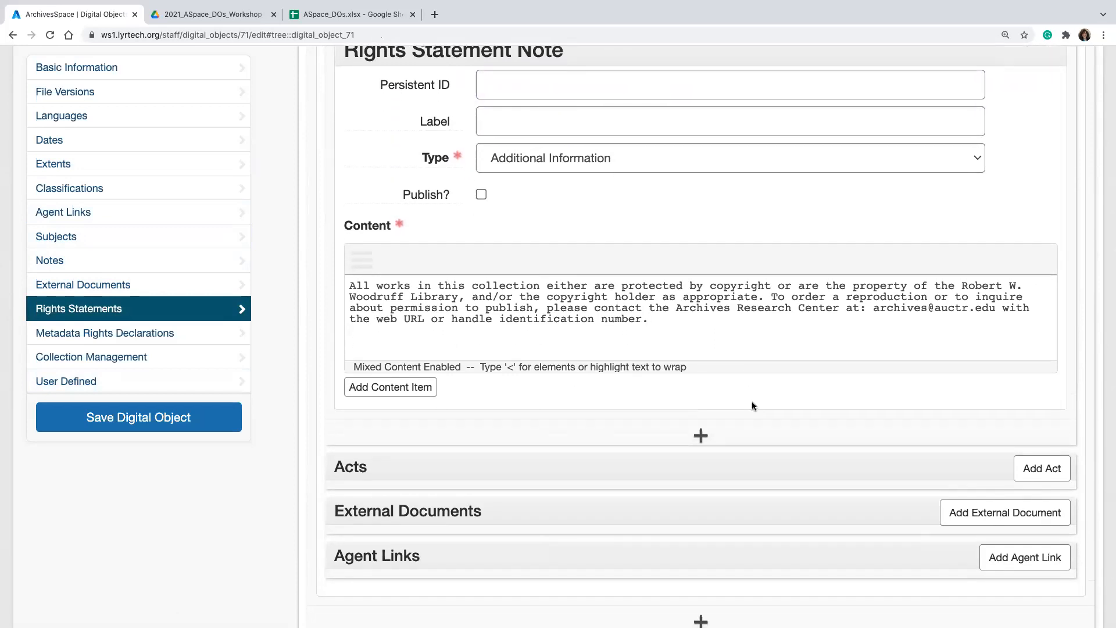
{"action": "scroll", "coordinate": [752, 403], "scroll_direction": "down", "scroll_amount": 1}
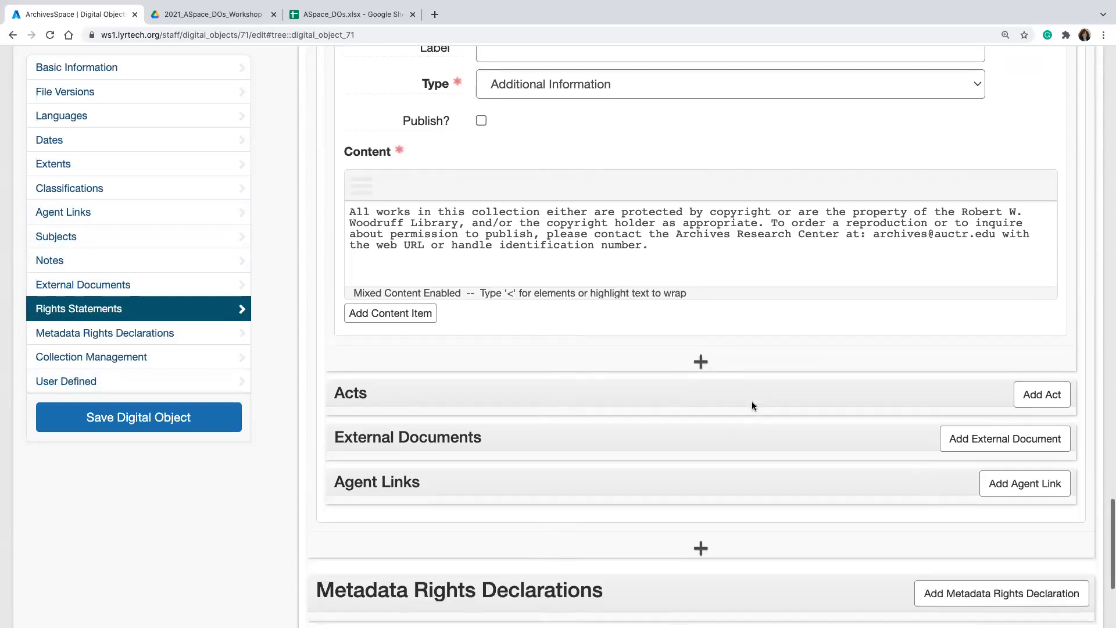
{"action": "scroll", "coordinate": [752, 403], "scroll_direction": "down", "scroll_amount": 2}
{"action": "scroll", "coordinate": [751, 401], "scroll_direction": "down", "scroll_amount": 2}
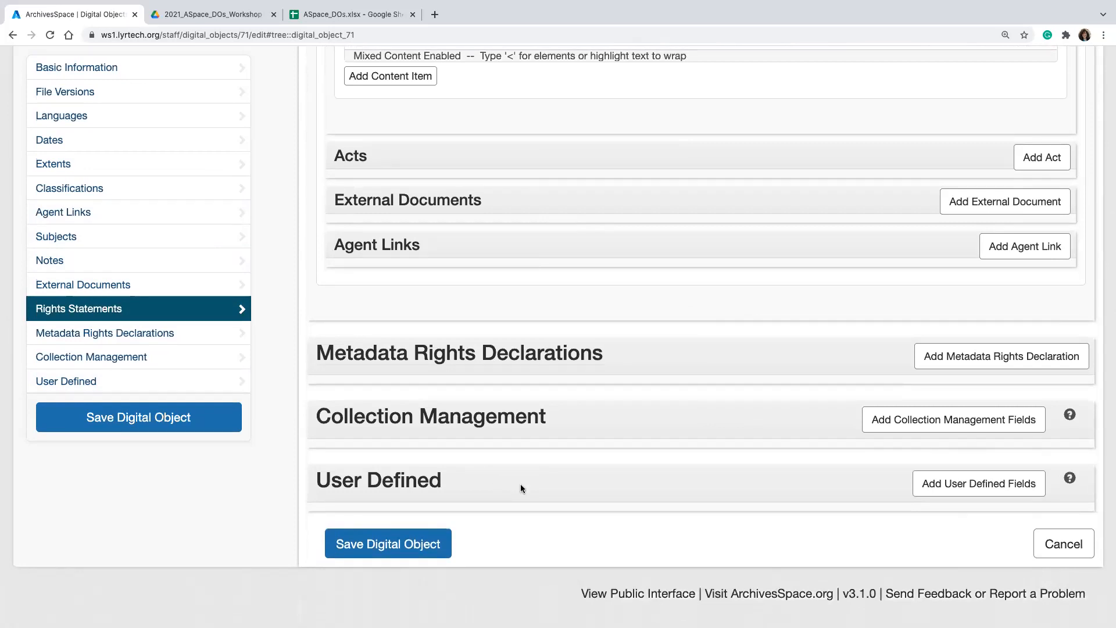
Step: Save the digital object, then use Publish All and confirm it in the dialog
{"action": "left_click", "coordinate": [223, 417]}
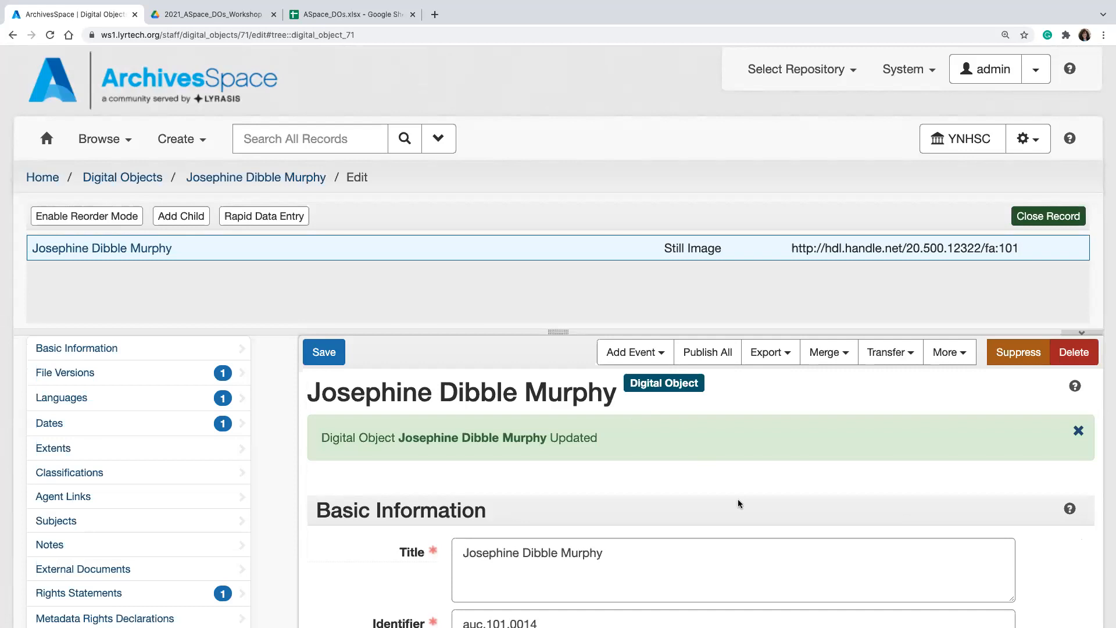
{"action": "left_click", "coordinate": [706, 350]}
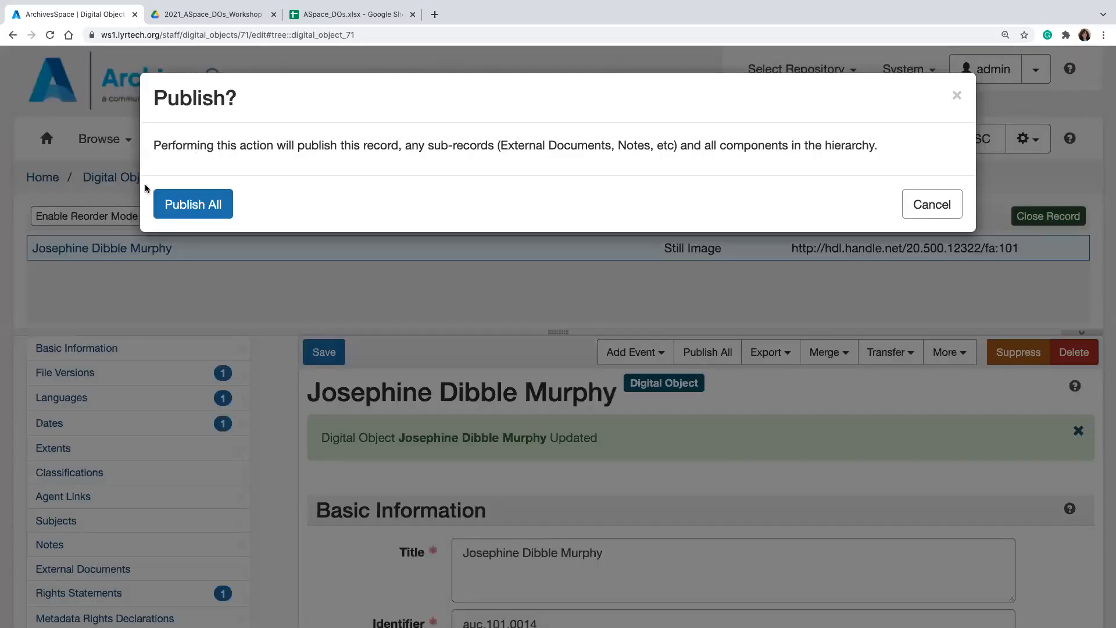
{"action": "left_click", "coordinate": [172, 213]}
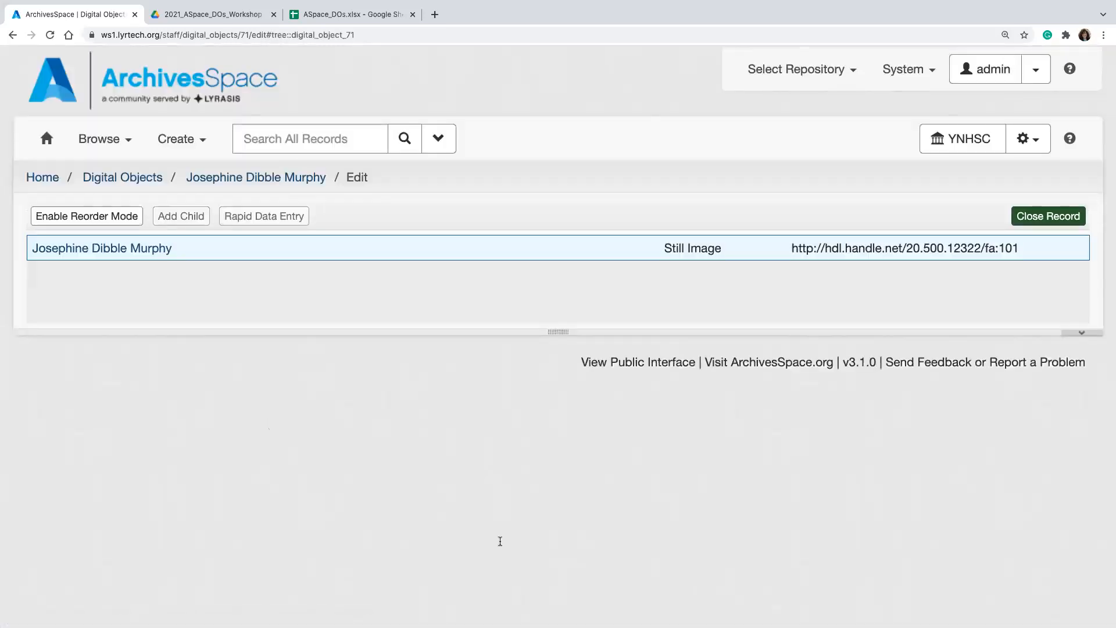
{"action": "scroll", "coordinate": [621, 525], "scroll_direction": "down", "scroll_amount": 3}
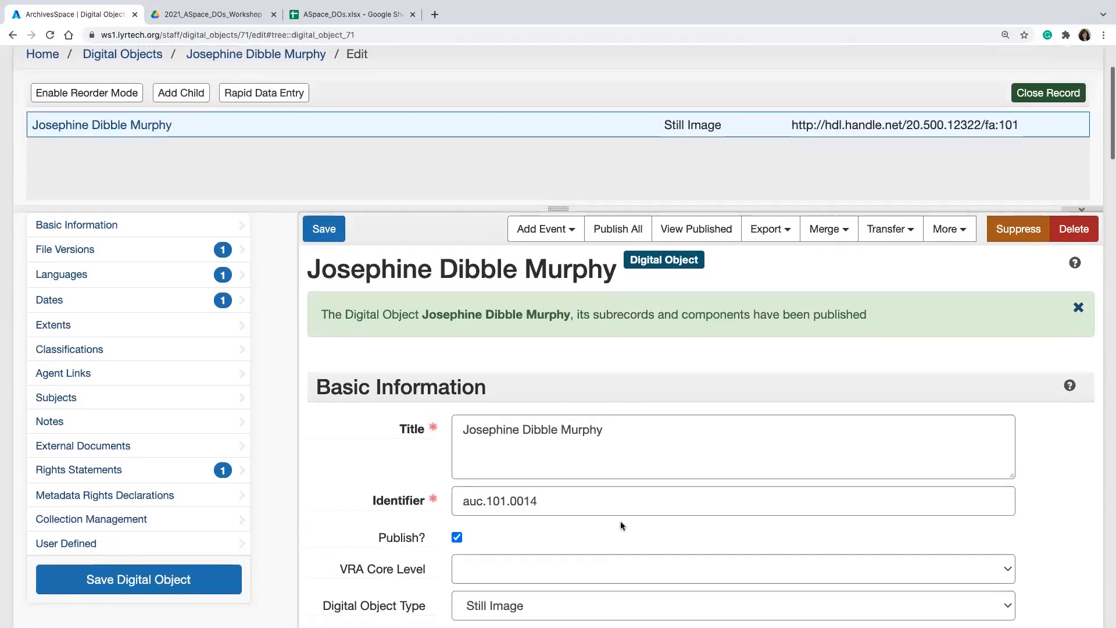
Step: Try View Published, close the 'record does not exist' page, and show the ASpace_DOs spreadsheet
{"action": "scroll", "coordinate": [620, 521], "scroll_direction": "up", "scroll_amount": 1}
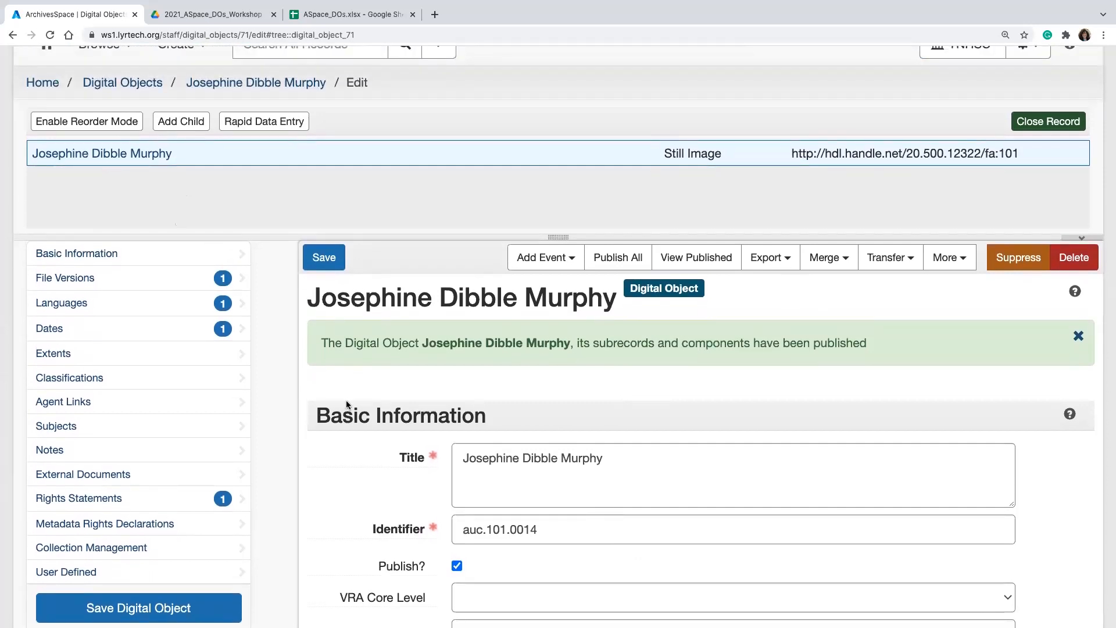
{"action": "scroll", "coordinate": [347, 400], "scroll_direction": "down", "scroll_amount": 5}
{"action": "scroll", "coordinate": [470, 527], "scroll_direction": "down", "scroll_amount": 2}
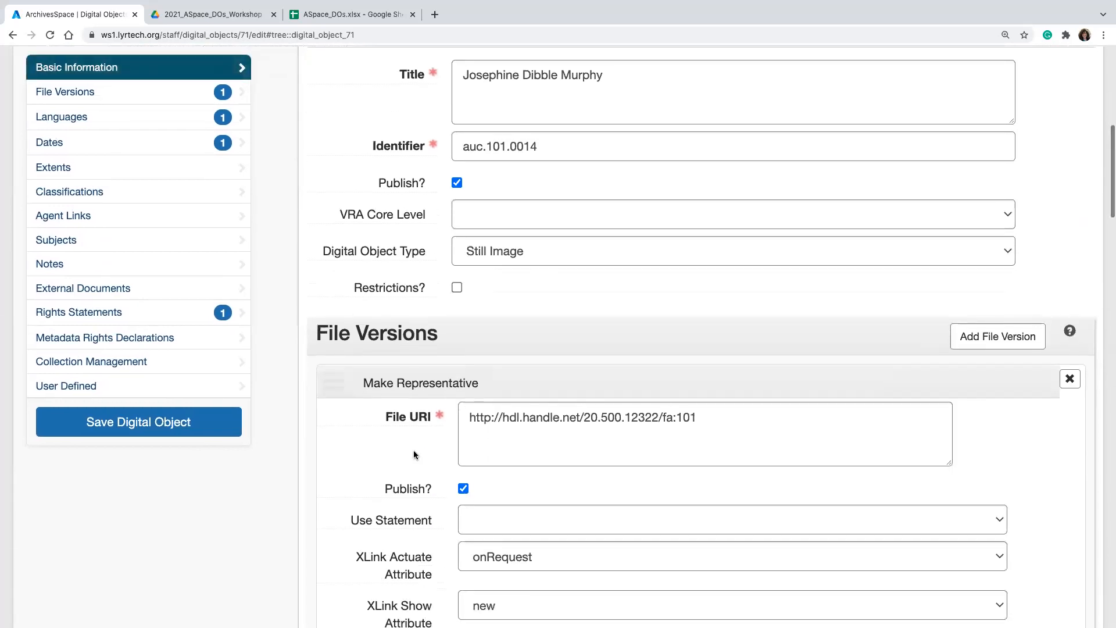
{"action": "scroll", "coordinate": [413, 450], "scroll_direction": "down", "scroll_amount": 3}
{"action": "scroll", "coordinate": [415, 456], "scroll_direction": "down", "scroll_amount": 5}
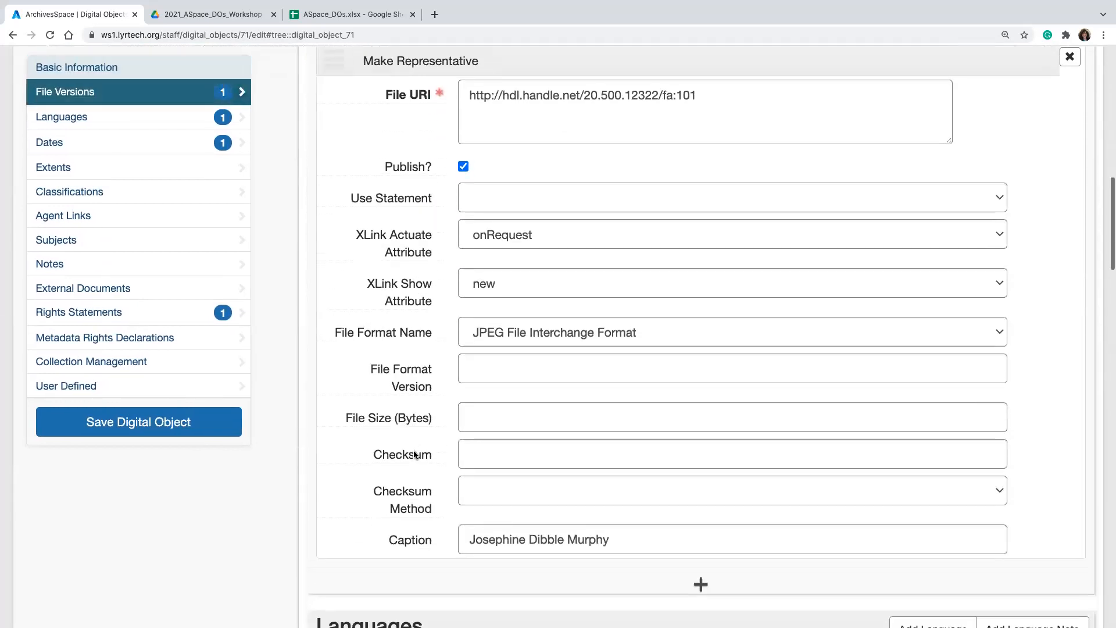
{"action": "scroll", "coordinate": [437, 523], "scroll_direction": "up", "scroll_amount": 15}
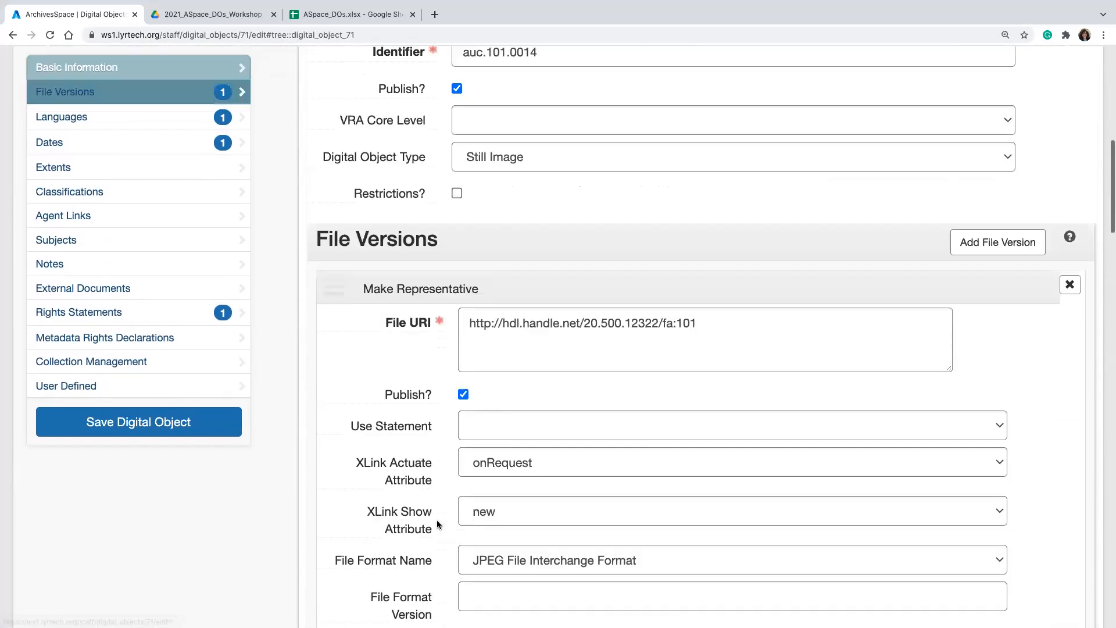
{"action": "scroll", "coordinate": [437, 524], "scroll_direction": "up", "scroll_amount": 1}
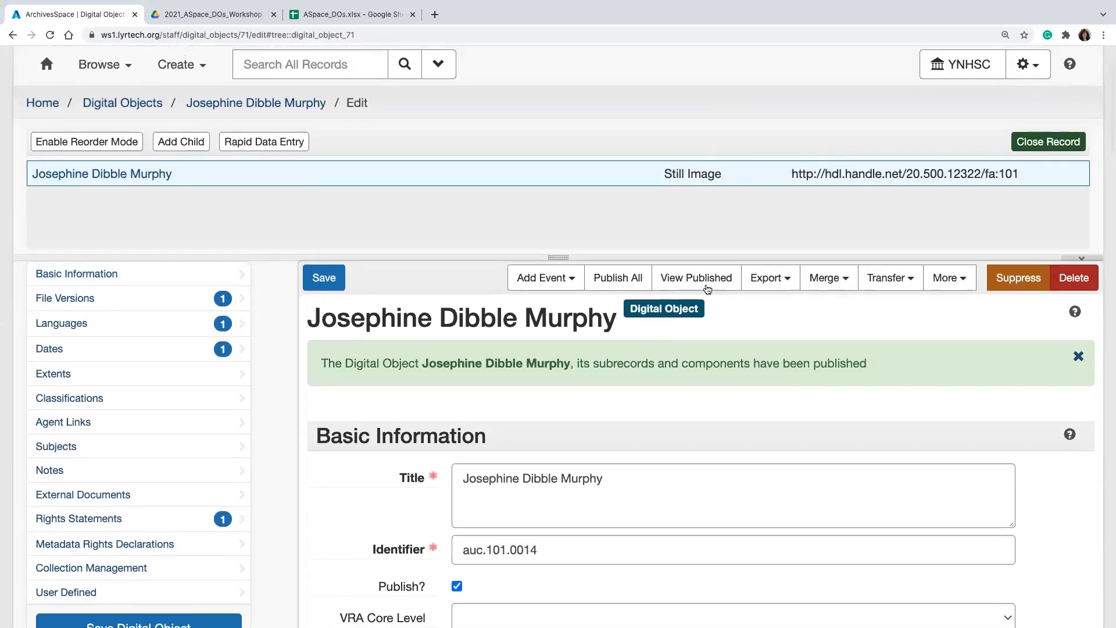
{"action": "left_click", "coordinate": [696, 278]}
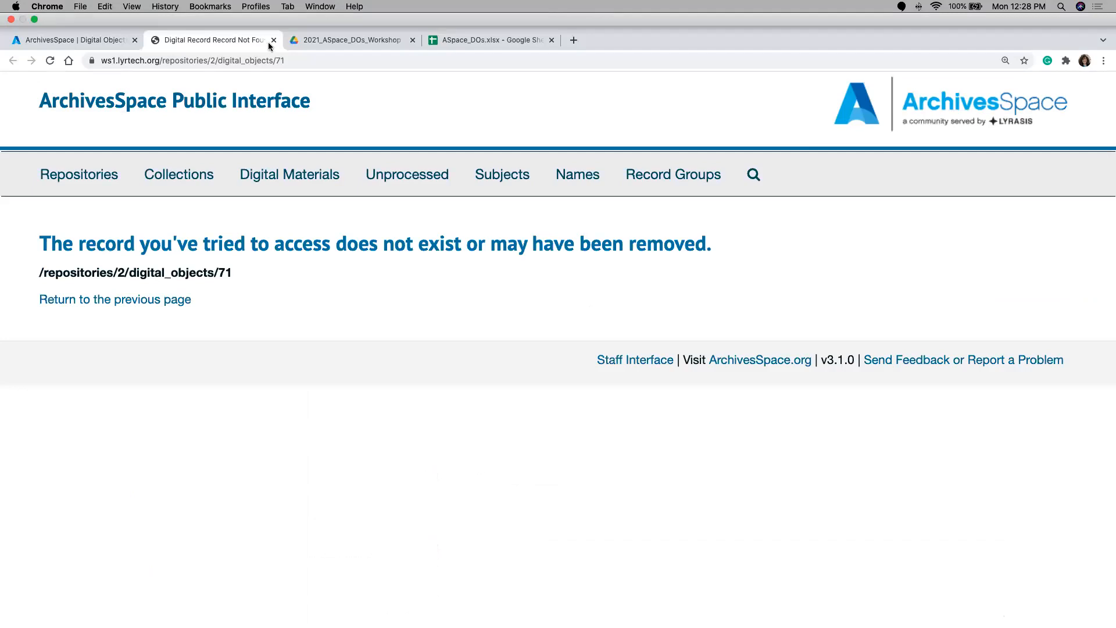
{"action": "left_click", "coordinate": [274, 14]}
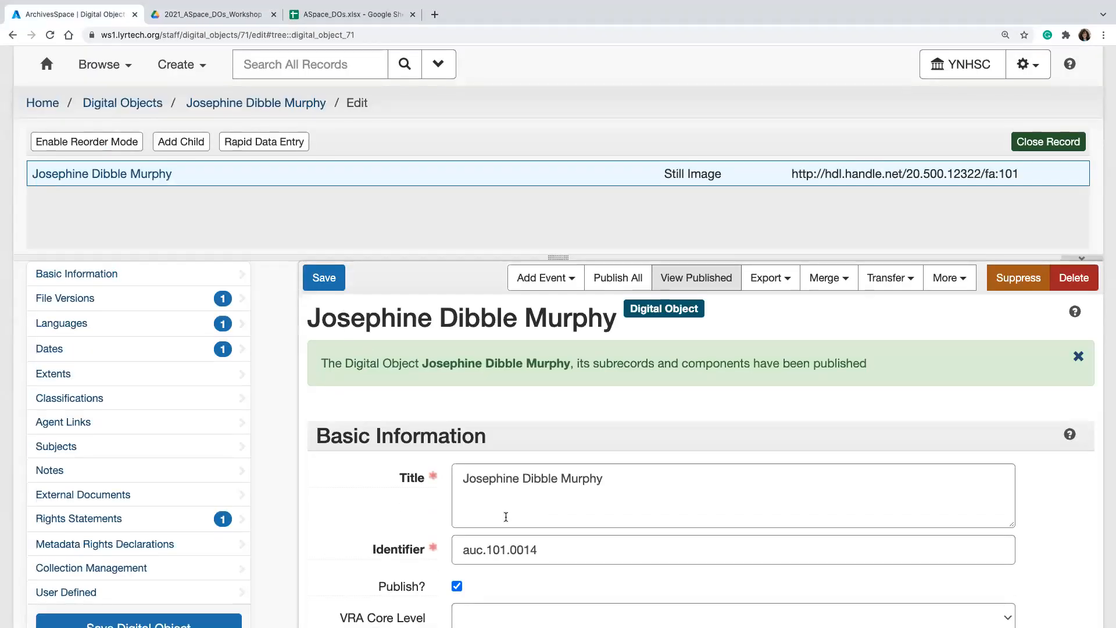
{"action": "left_click", "coordinate": [384, 16]}
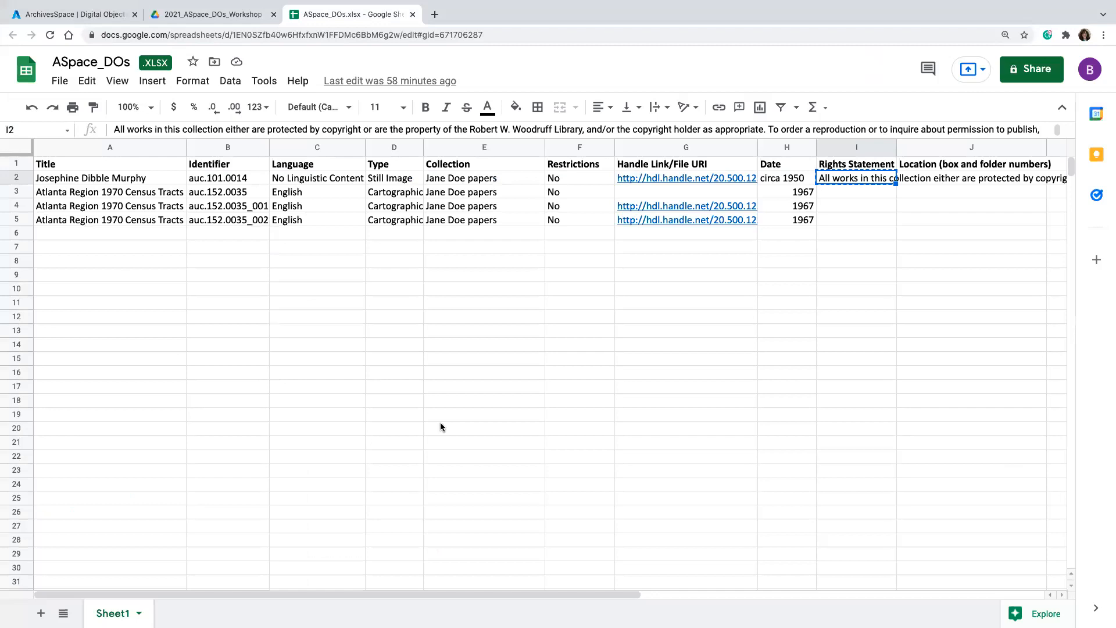
Step: Go back to the ArchivesSpace tab with the digital object's edit page
{"action": "left_click", "coordinate": [86, 13]}
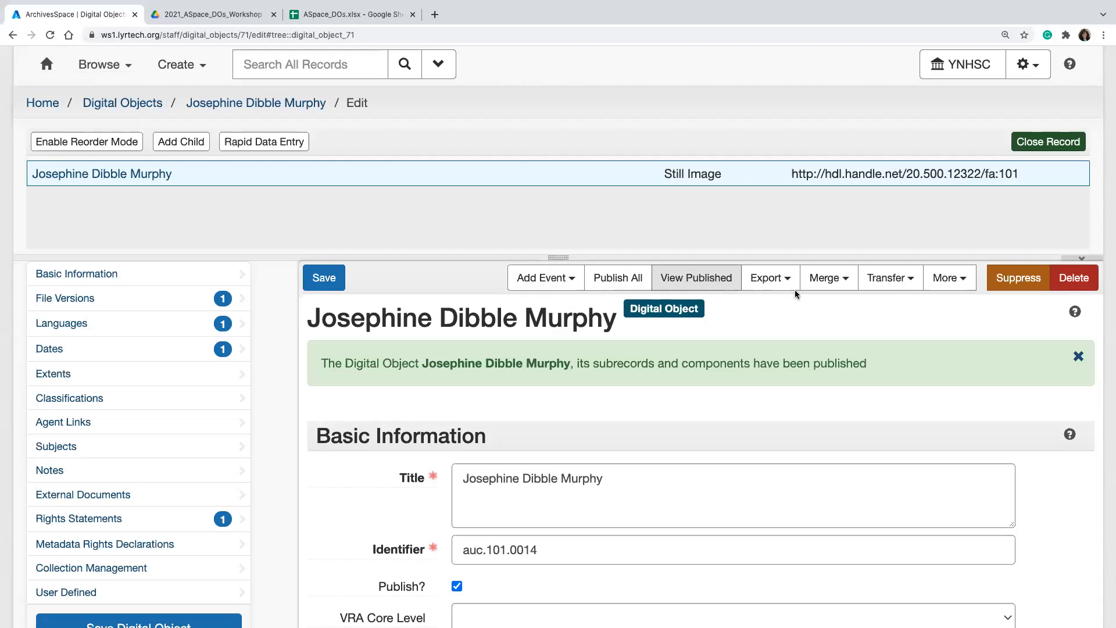
Step: Look through the Merge, Transfer and More menus, then use View Published for the record
{"action": "left_click", "coordinate": [834, 290]}
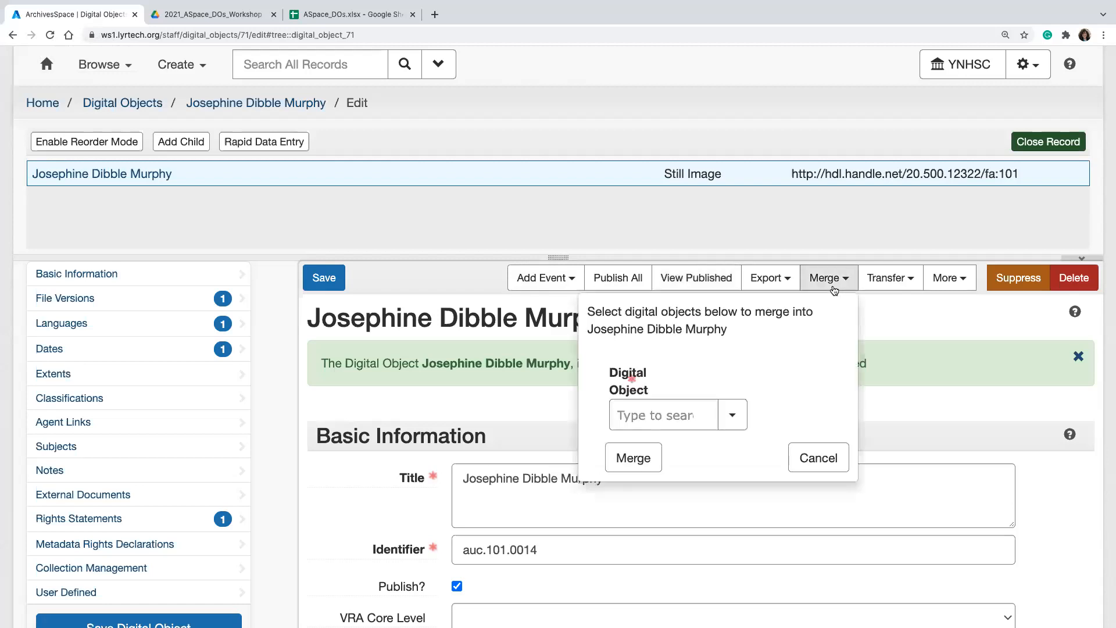
{"action": "left_click", "coordinate": [834, 290]}
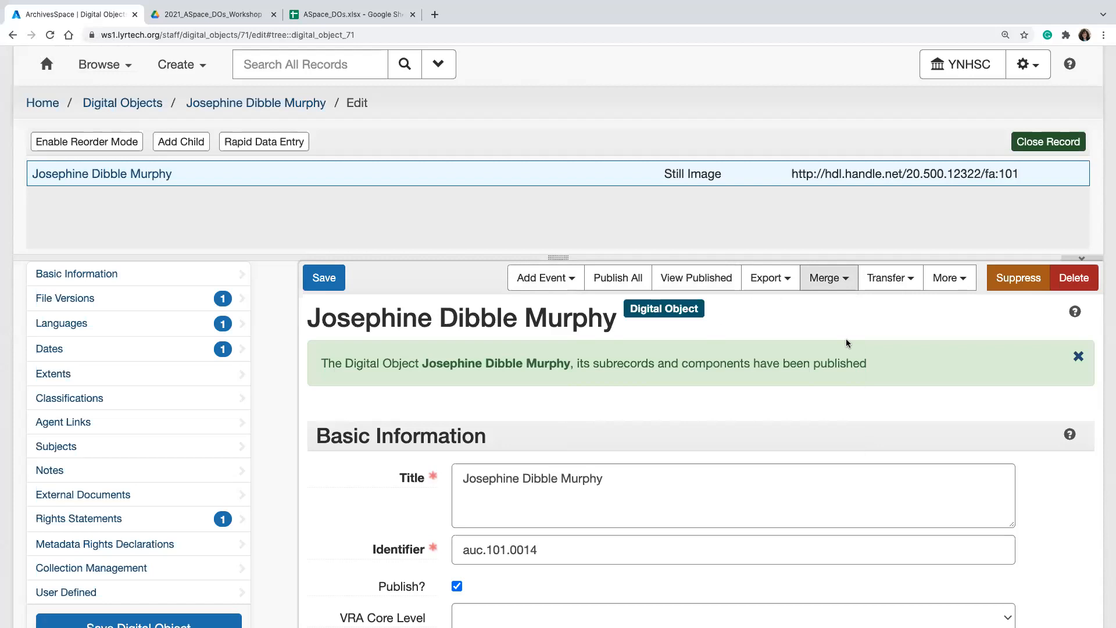
{"action": "left_click", "coordinate": [879, 288]}
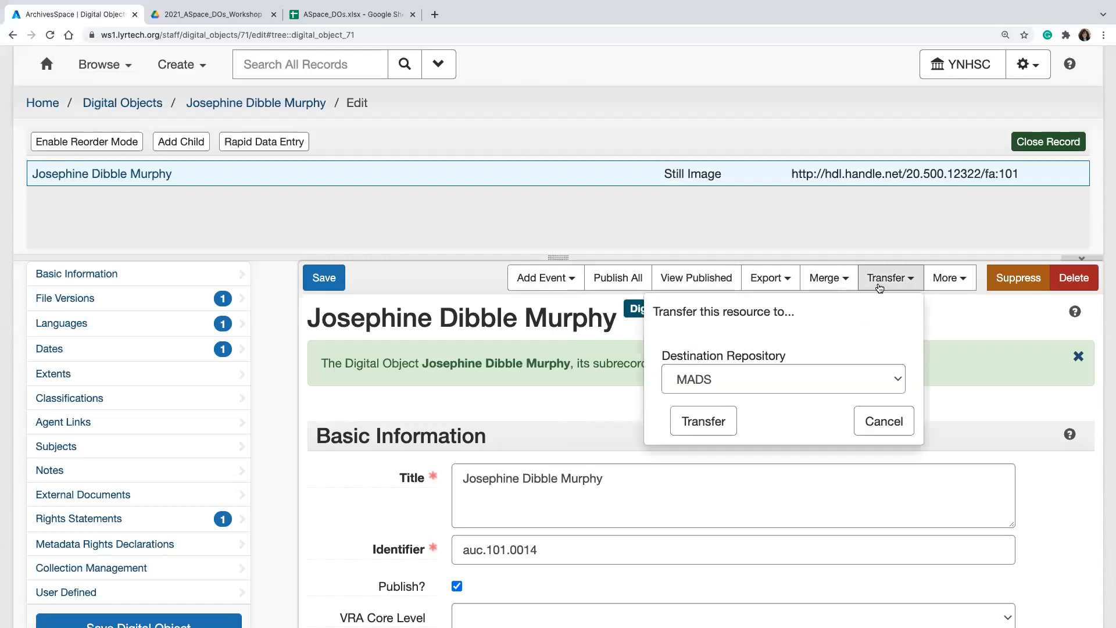
{"action": "left_click", "coordinate": [879, 288]}
{"action": "left_click", "coordinate": [947, 289]}
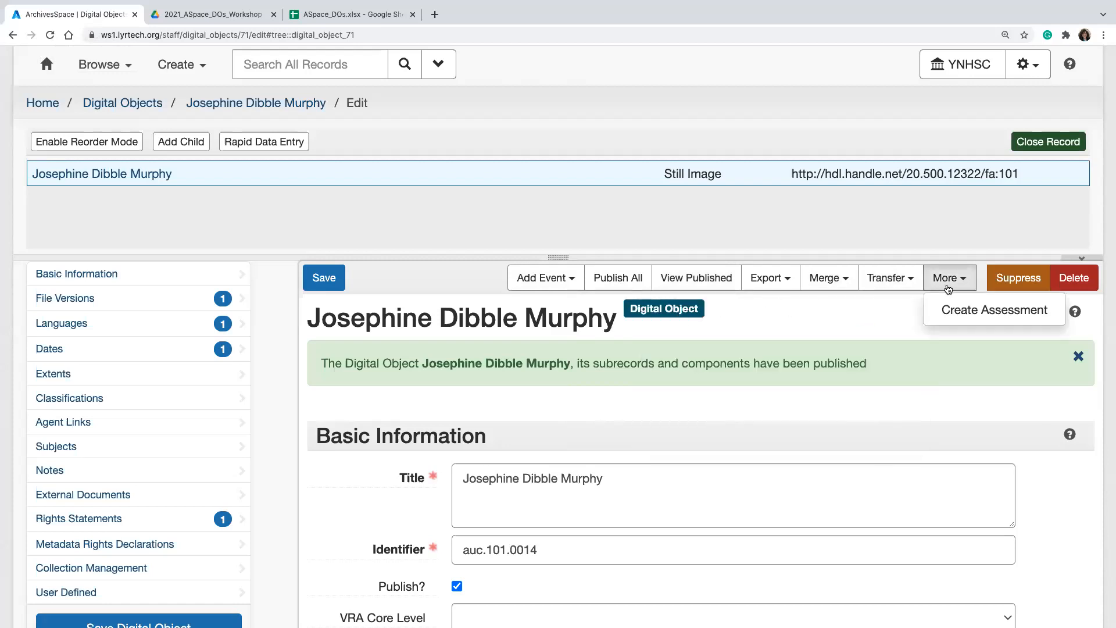
{"action": "left_click", "coordinate": [815, 321]}
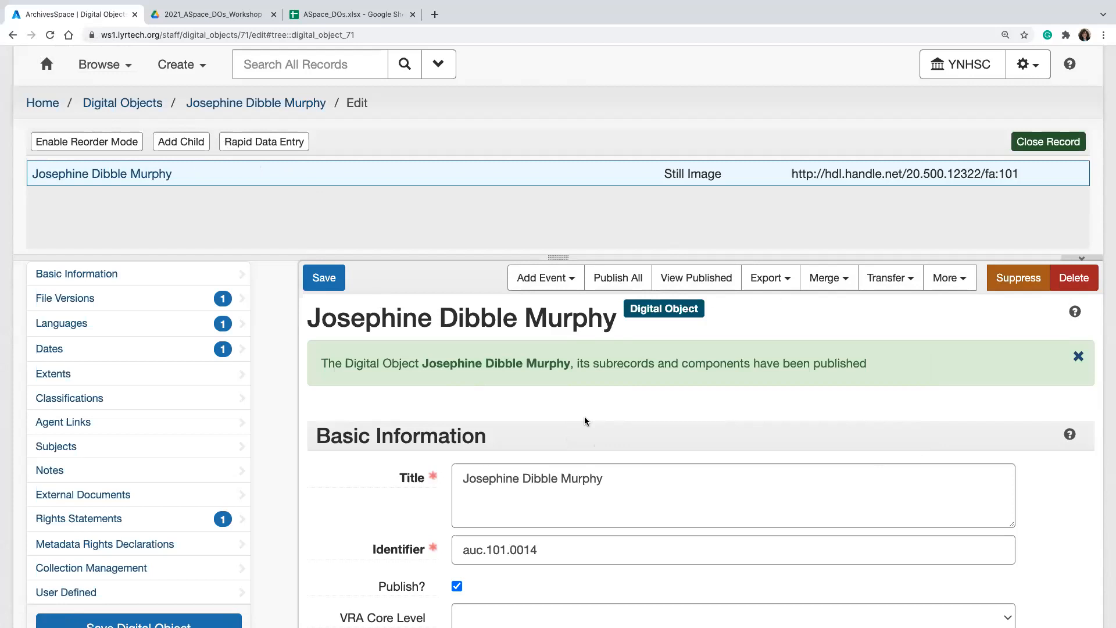
{"action": "left_click", "coordinate": [677, 277]}
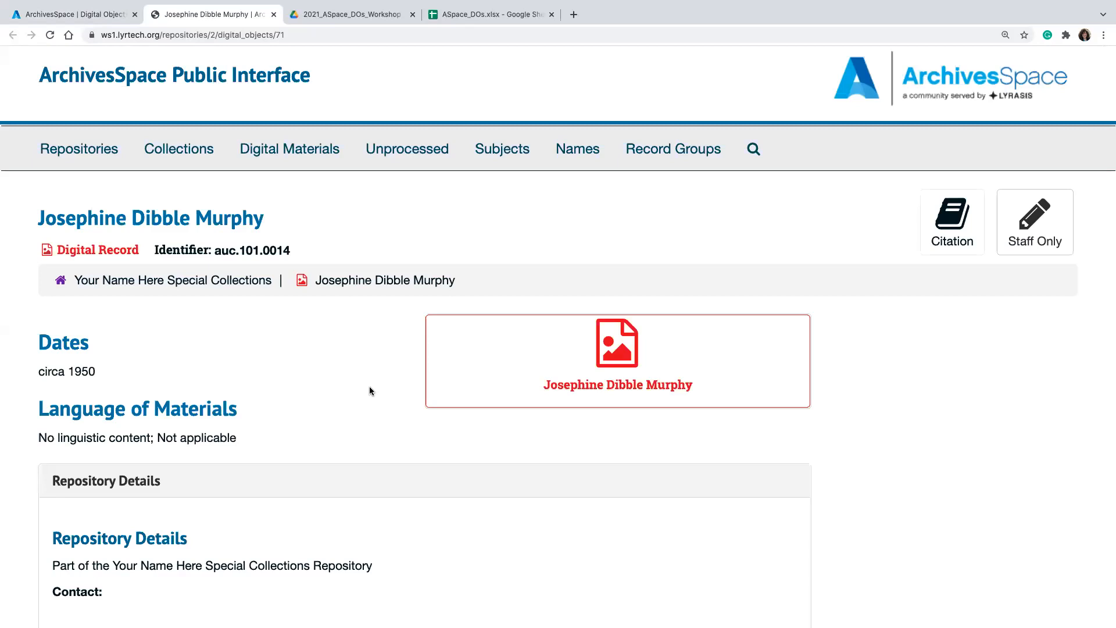
Step: Review the public Digital Record page, open its linked finding aid file, and return to the record
{"action": "scroll", "coordinate": [285, 498], "scroll_direction": "down", "scroll_amount": 3}
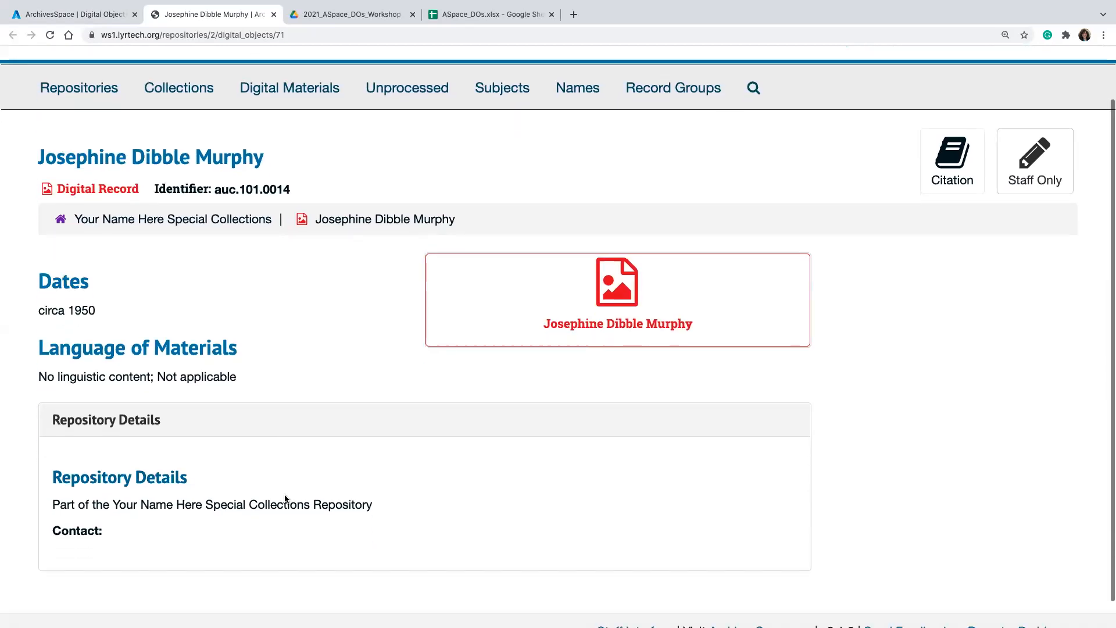
{"action": "scroll", "coordinate": [285, 483], "scroll_direction": "up", "scroll_amount": 3}
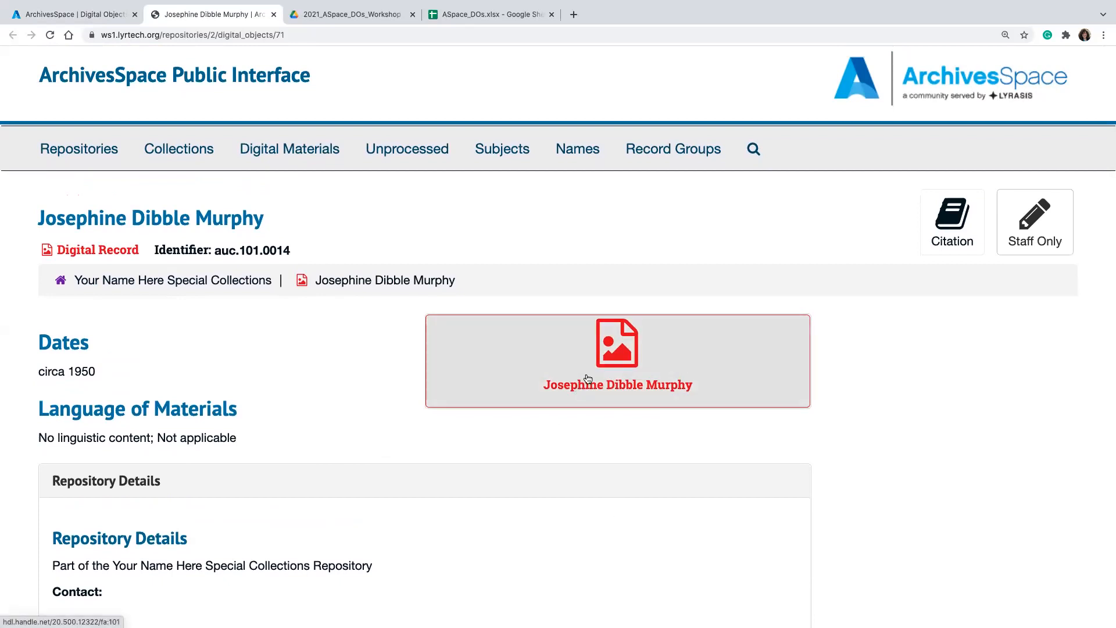
{"action": "left_click", "coordinate": [581, 355]}
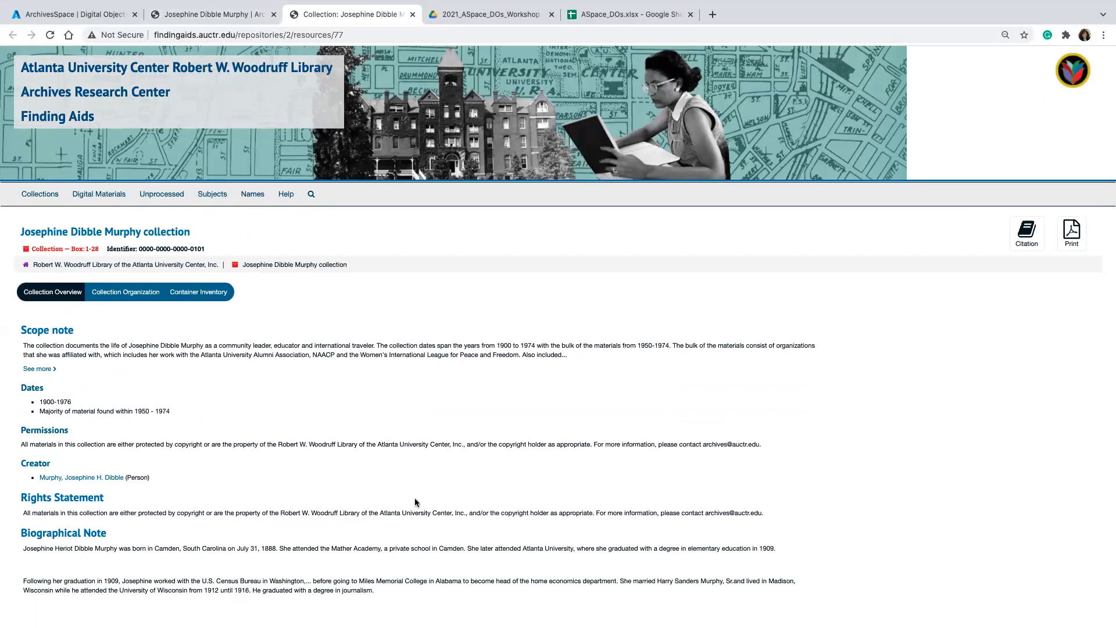
{"action": "scroll", "coordinate": [414, 498], "scroll_direction": "down", "scroll_amount": 5}
{"action": "scroll", "coordinate": [414, 498], "scroll_direction": "up", "scroll_amount": 5}
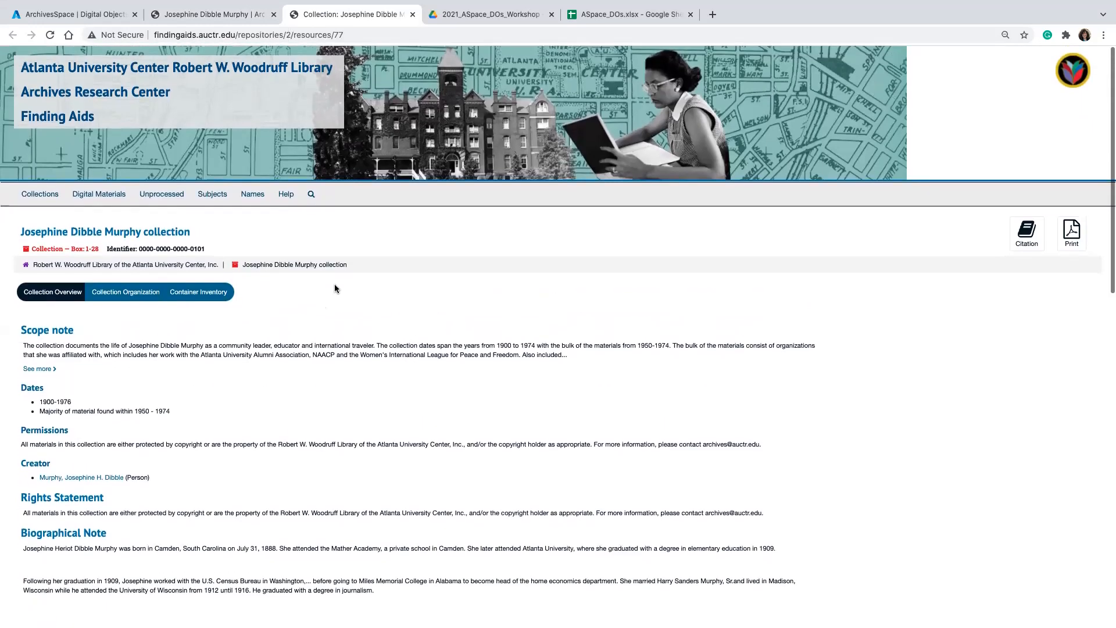
{"action": "left_click", "coordinate": [202, 17]}
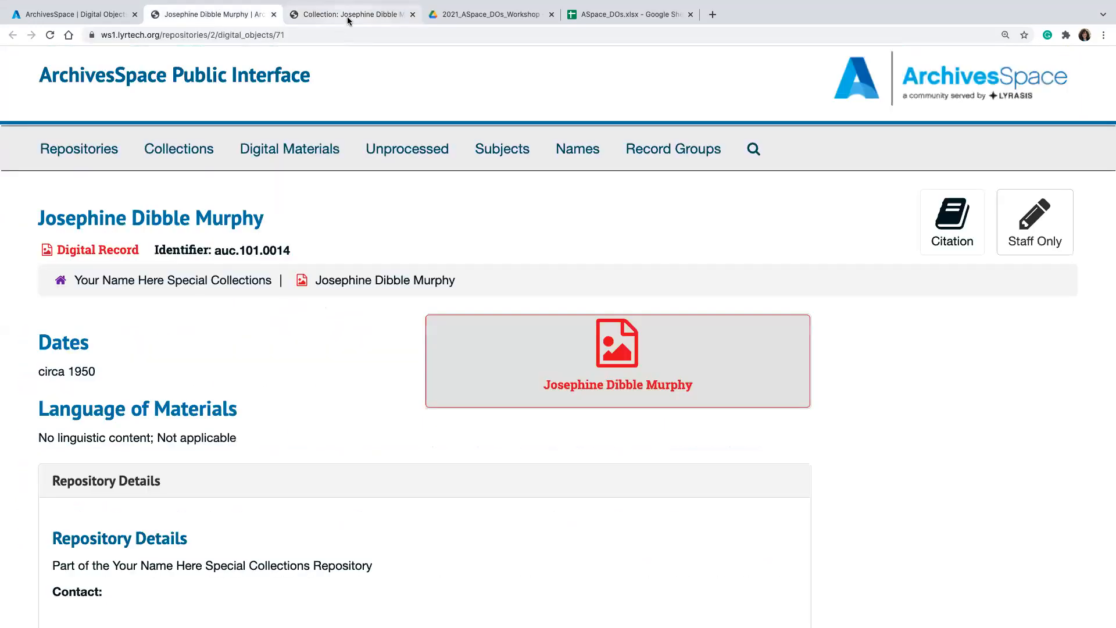
{"action": "left_click", "coordinate": [346, 18]}
{"action": "left_click", "coordinate": [212, 9]}
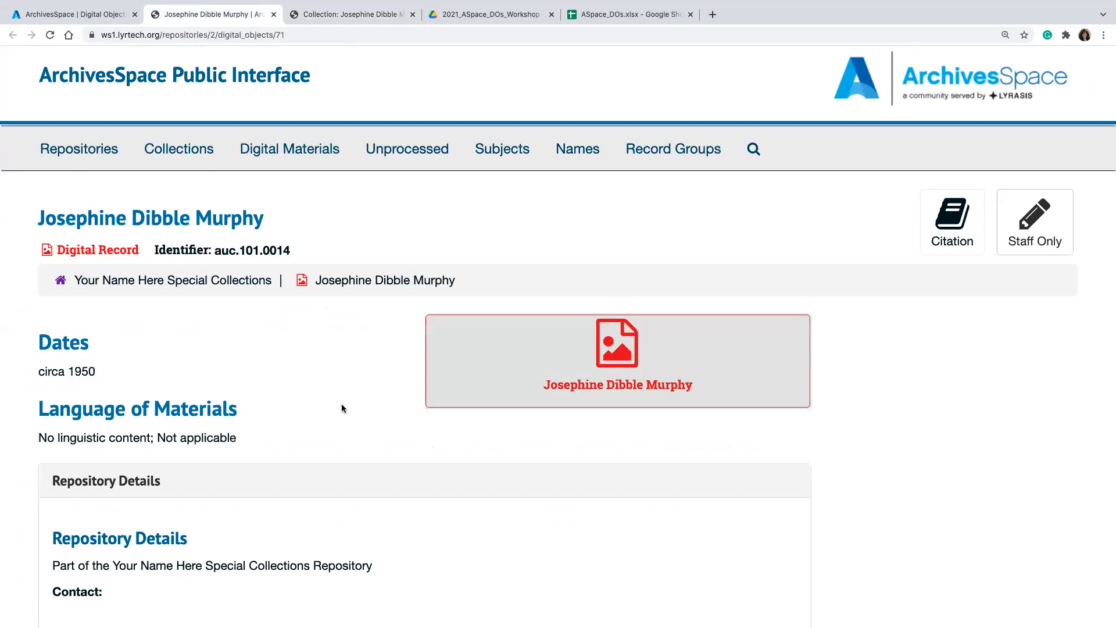
{"action": "scroll", "coordinate": [187, 535], "scroll_direction": "down", "scroll_amount": 2}
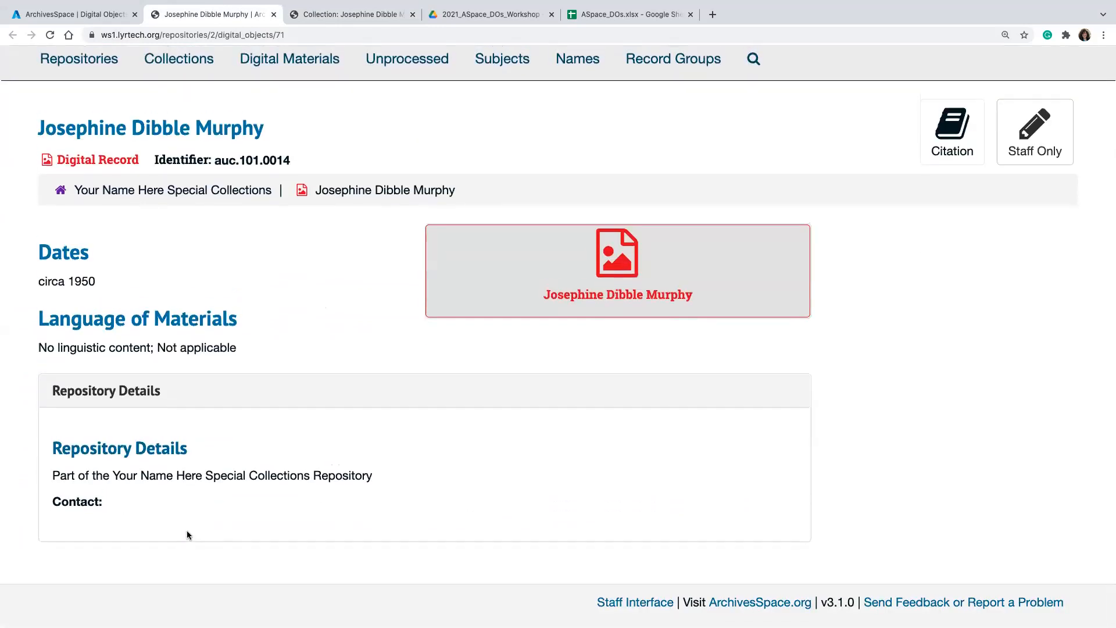
{"action": "scroll", "coordinate": [186, 534], "scroll_direction": "up", "scroll_amount": 2}
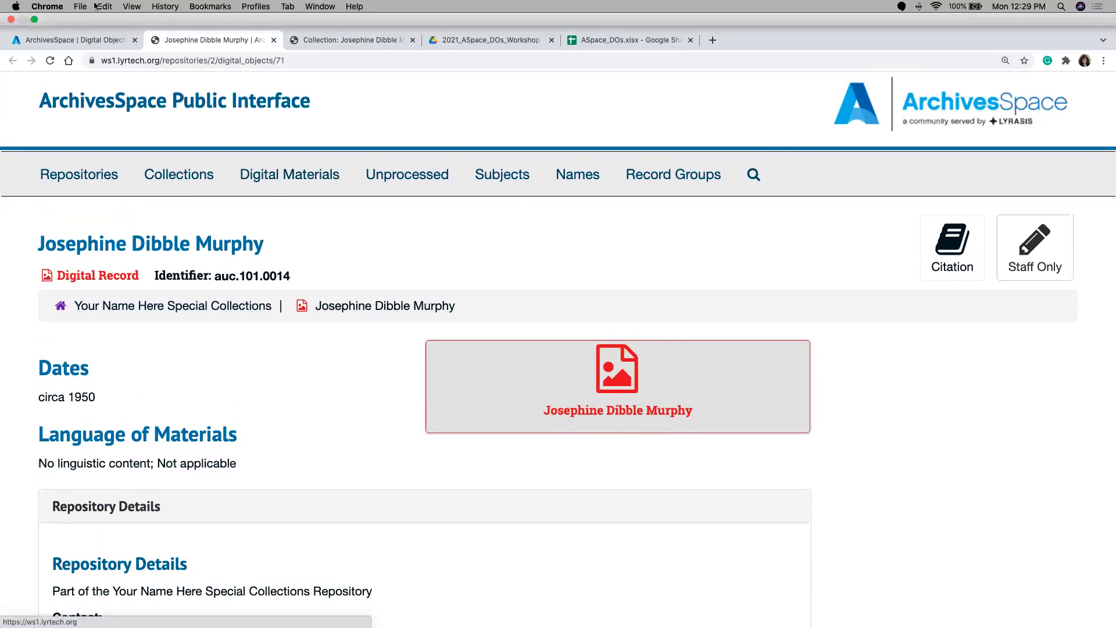
Step: Search for 'jane do' and open the Jane Doe papers collection for editing
{"action": "left_click", "coordinate": [76, 14]}
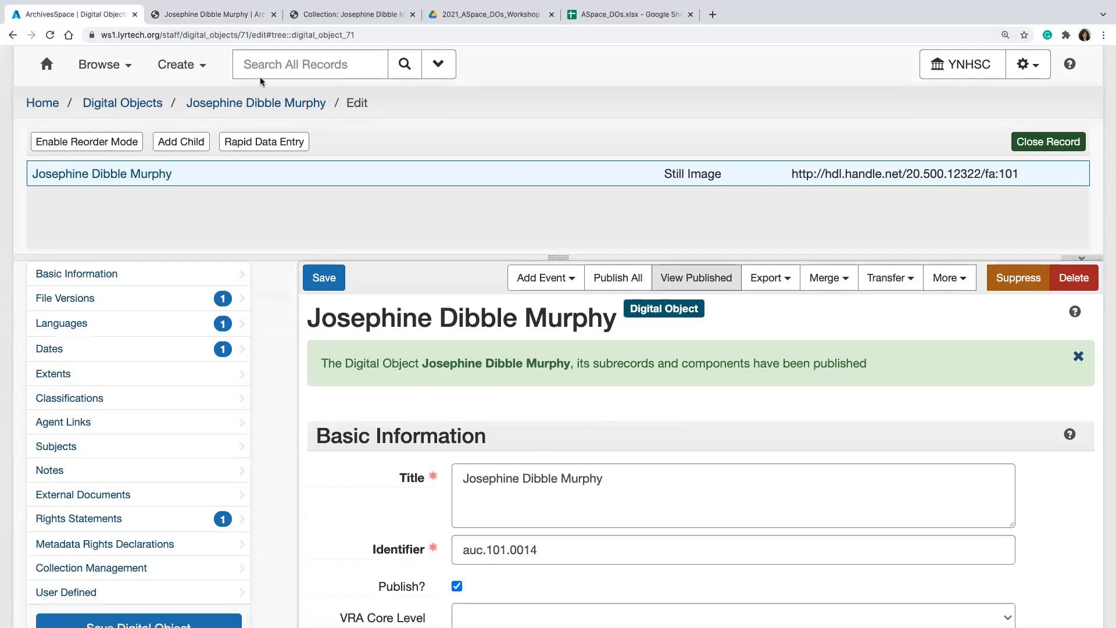
{"action": "left_click", "coordinate": [259, 68]}
{"action": "type", "text": "jane doe"}
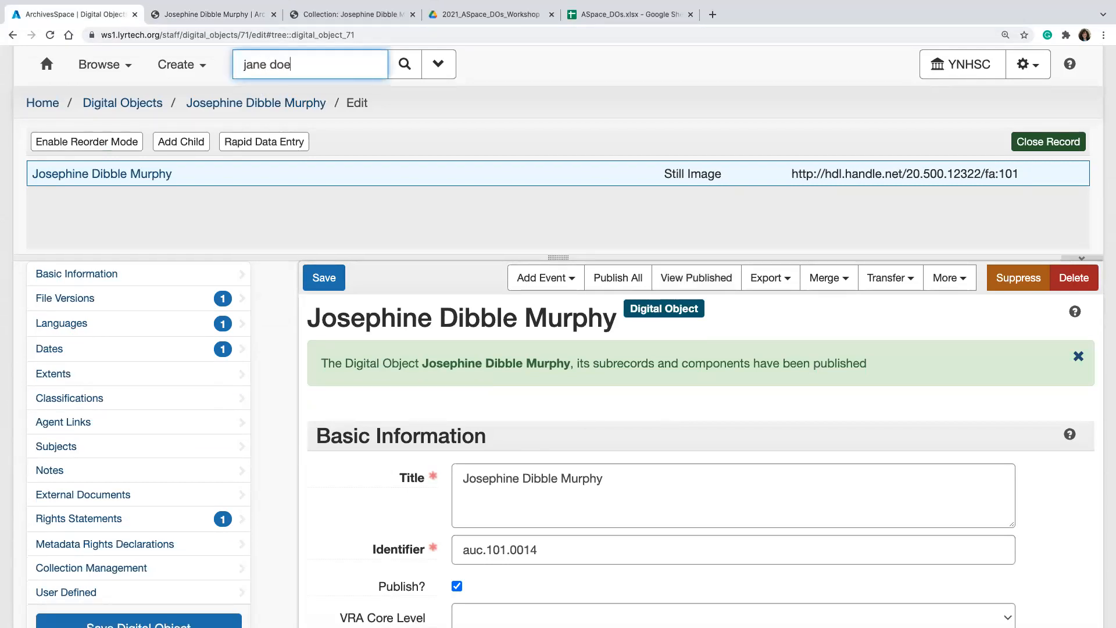
{"action": "key", "text": "Return"}
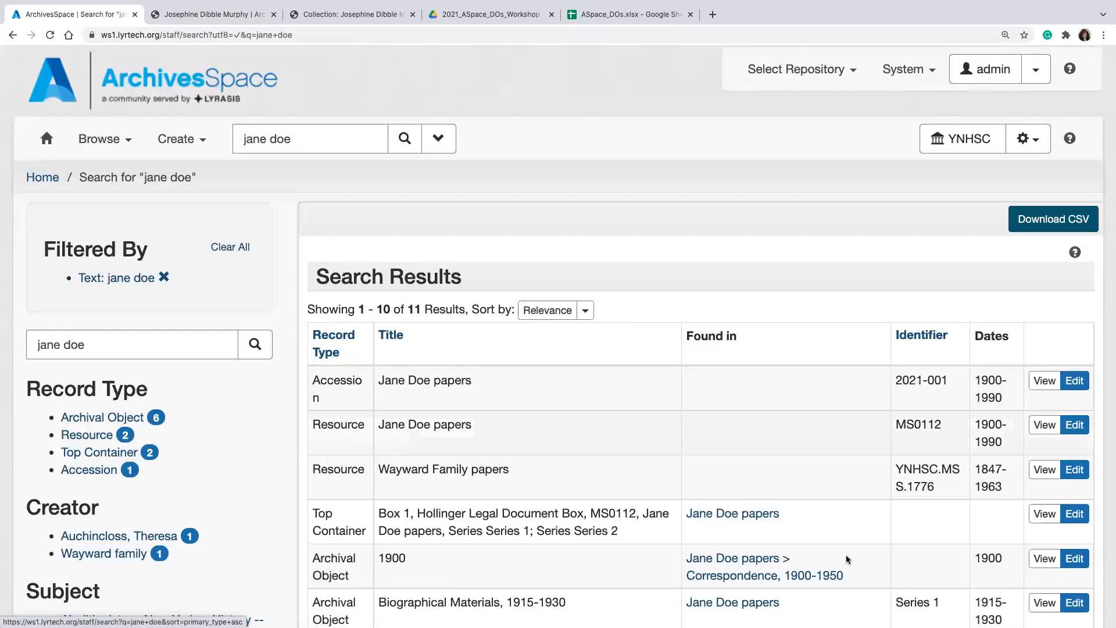
{"action": "left_click", "coordinate": [1074, 428]}
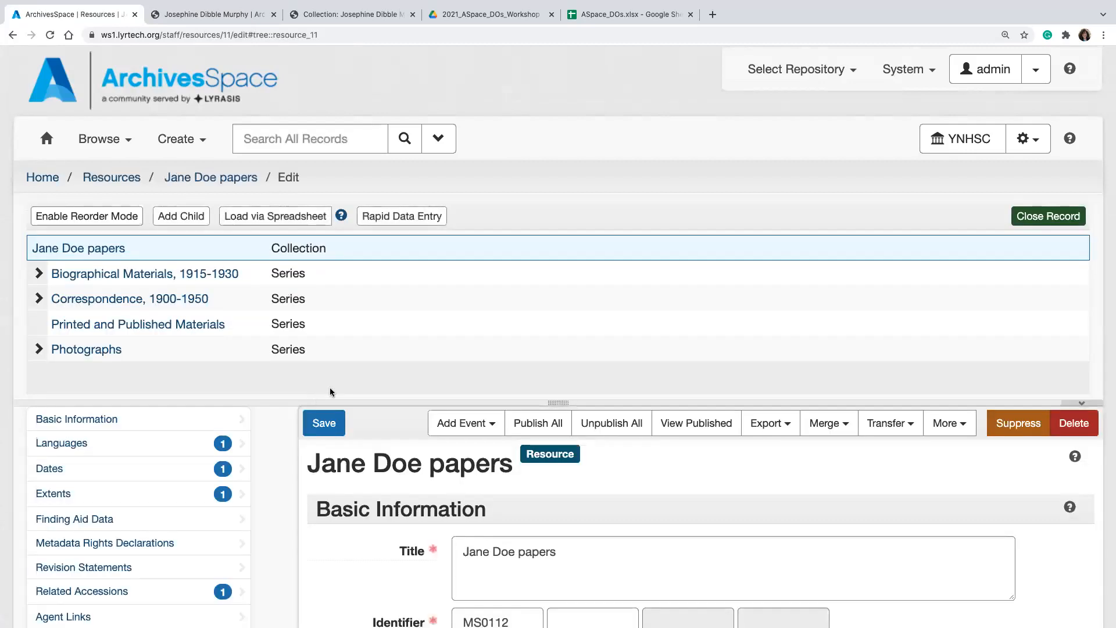
Step: Expand Photographs, open the Josephine Dibble Murphy file, and jump to its Instances section
{"action": "left_click_drag", "start_coordinate": [556, 401], "coordinate": [528, 463]}
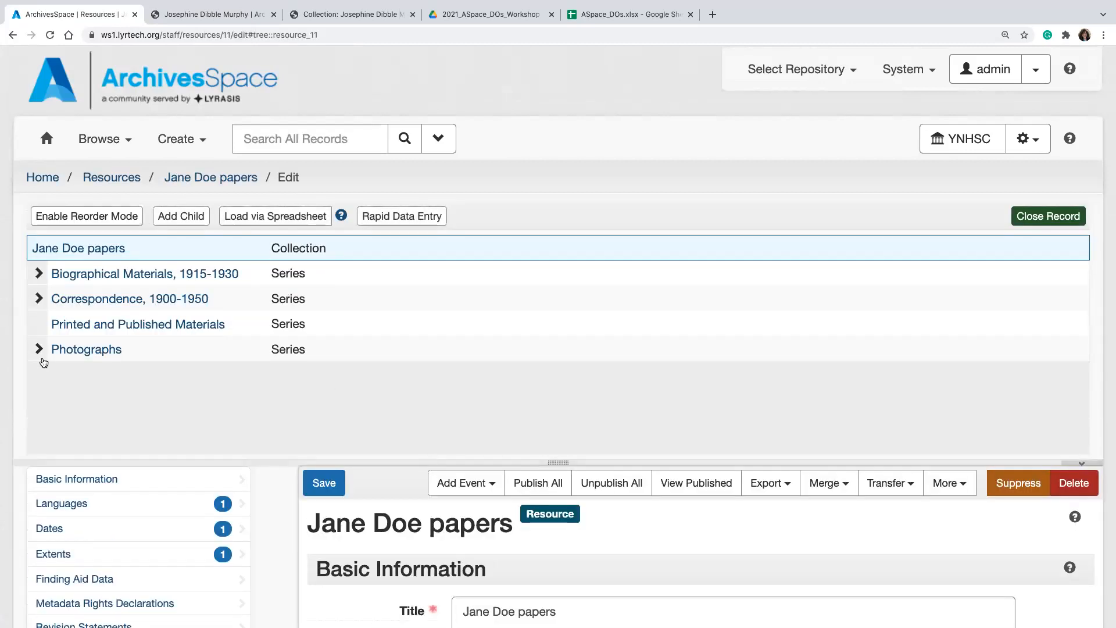
{"action": "left_click", "coordinate": [38, 349]}
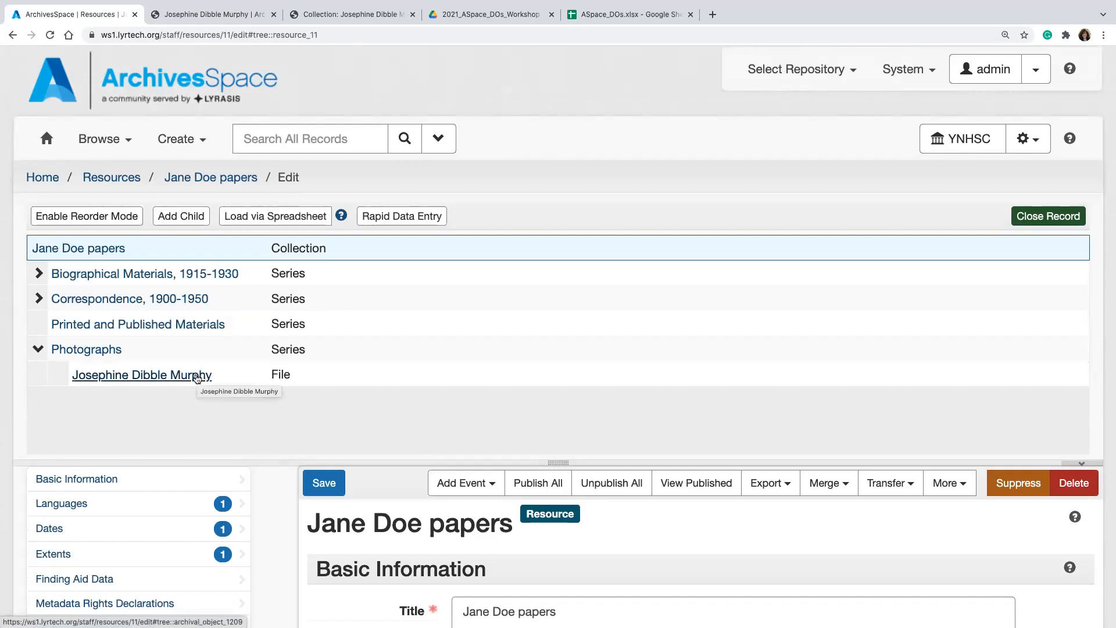
{"action": "left_click", "coordinate": [197, 376]}
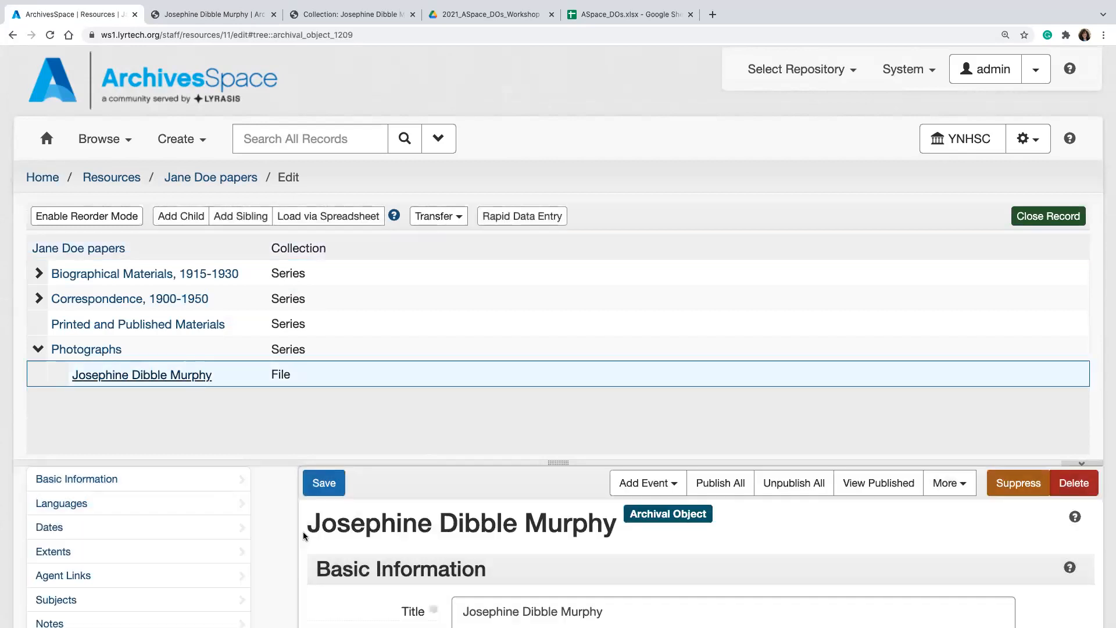
{"action": "scroll", "coordinate": [284, 531], "scroll_direction": "down", "scroll_amount": 5}
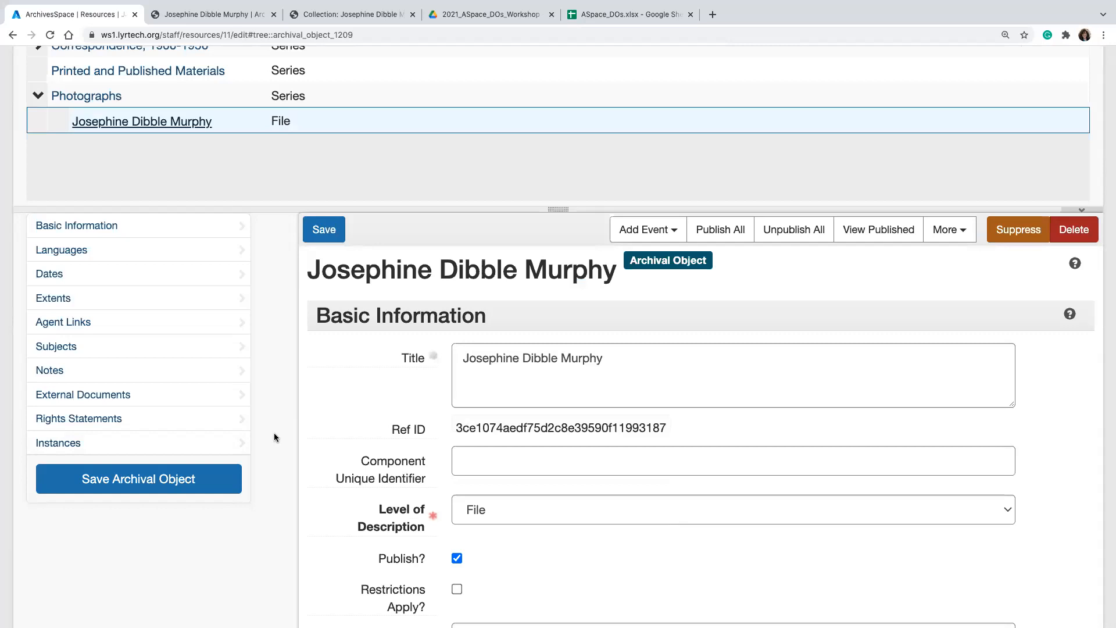
{"action": "left_click", "coordinate": [182, 447]}
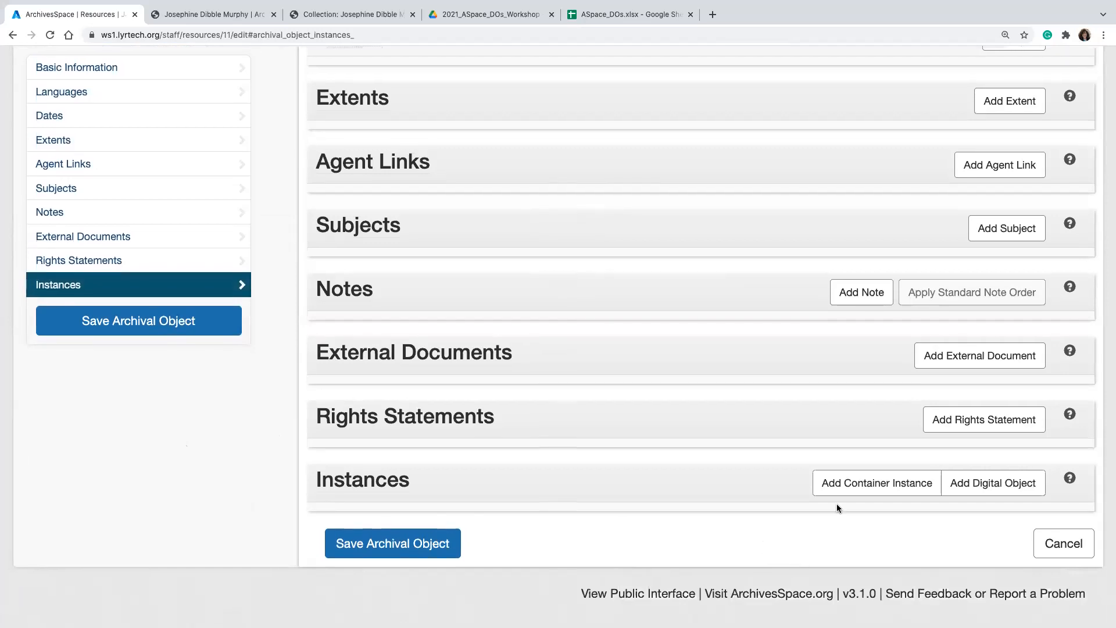
Step: Add a digital object instance and bring up a blank Create Digital Object form to review
{"action": "left_click", "coordinate": [995, 483]}
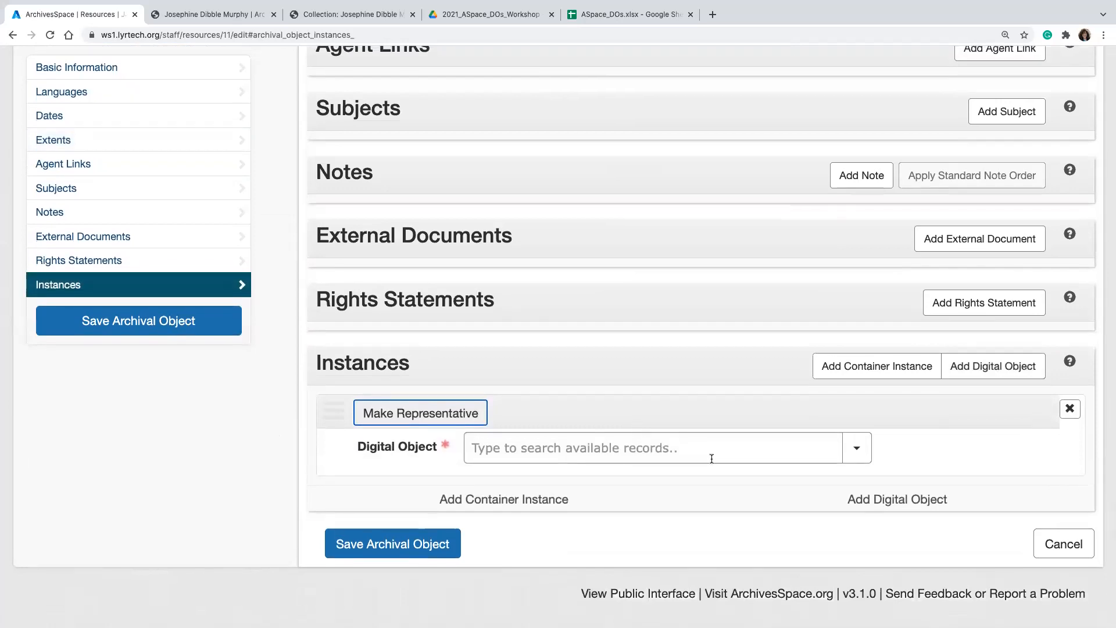
{"action": "left_click", "coordinate": [669, 453]}
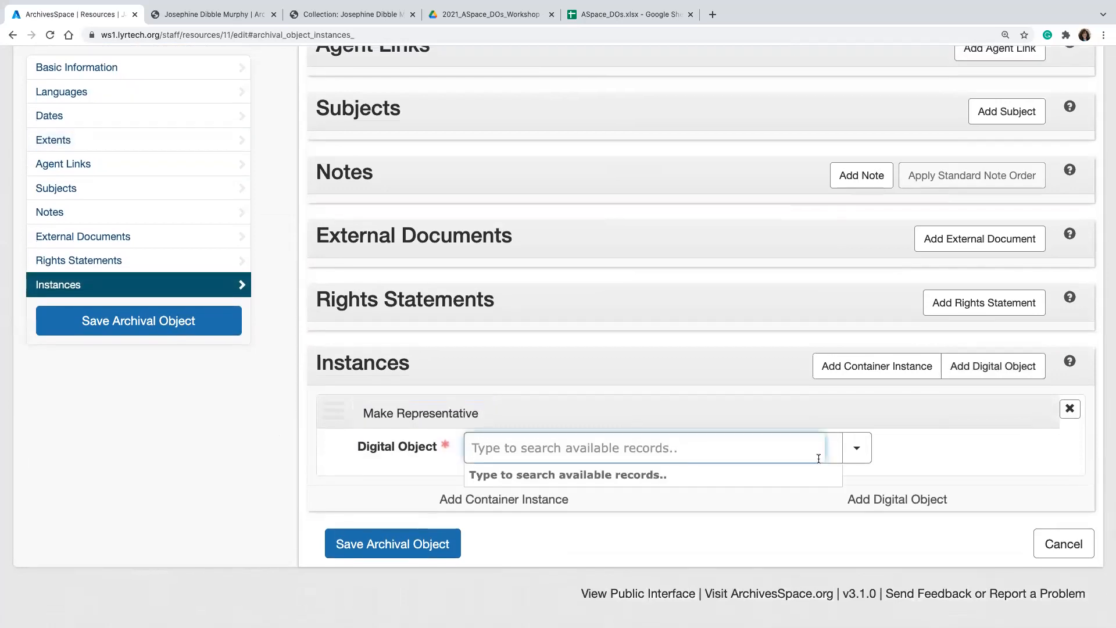
{"action": "left_click", "coordinate": [855, 460]}
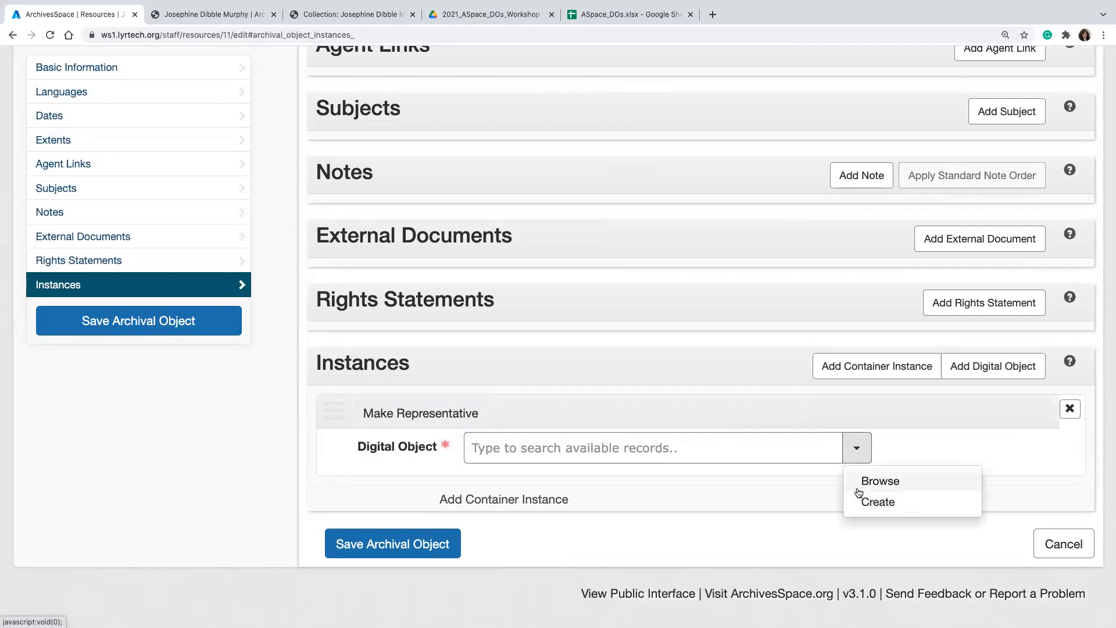
{"action": "left_click", "coordinate": [876, 501]}
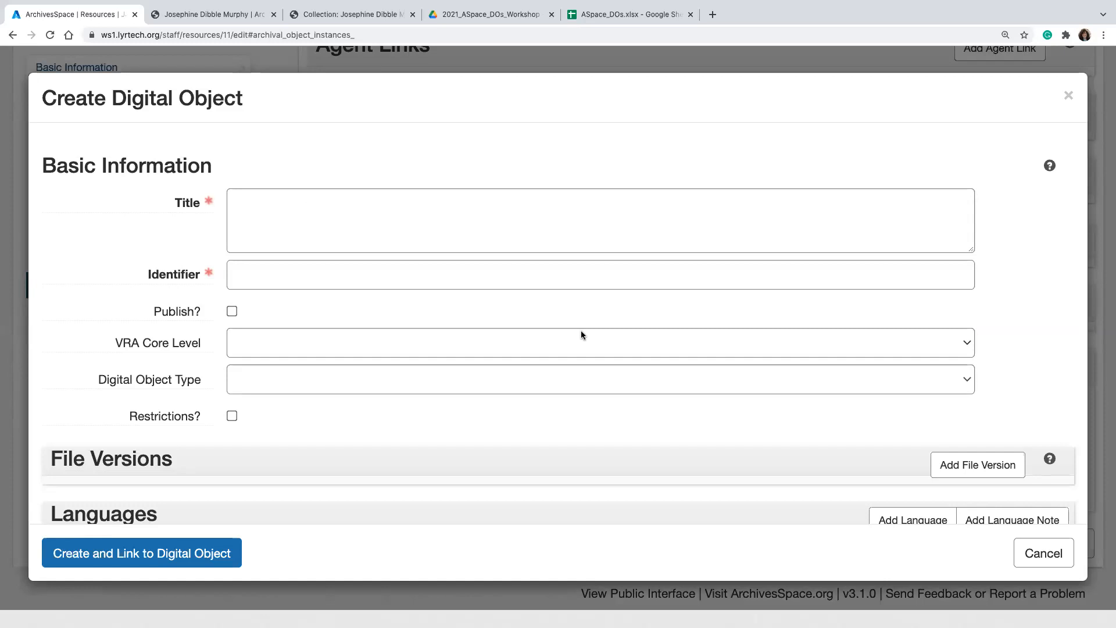
{"action": "scroll", "coordinate": [581, 335], "scroll_direction": "down", "scroll_amount": 3}
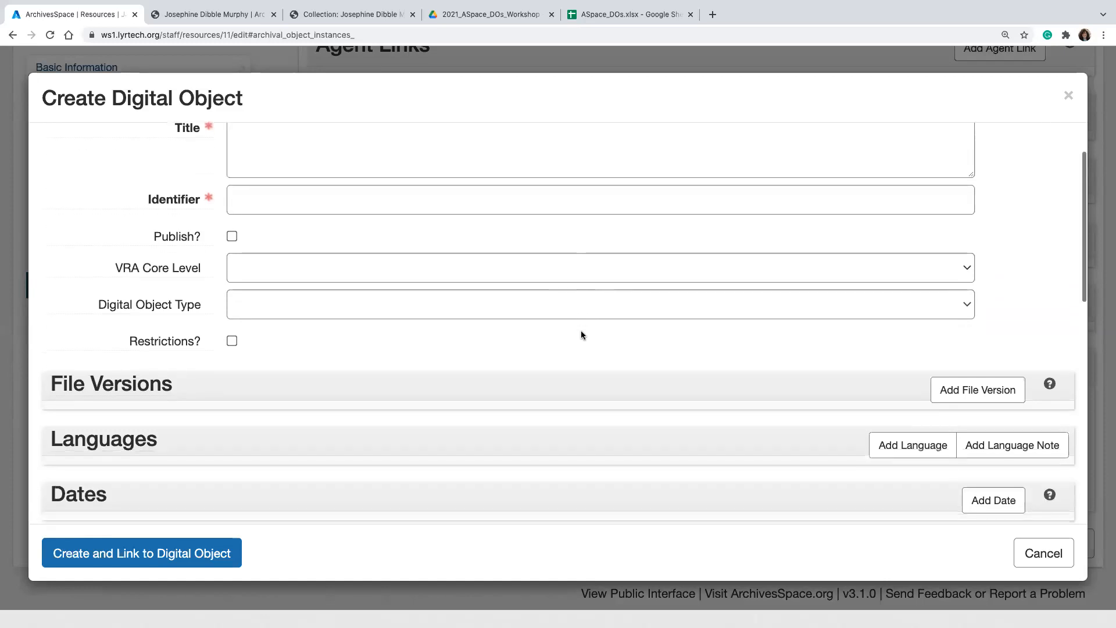
{"action": "scroll", "coordinate": [581, 335], "scroll_direction": "down", "scroll_amount": 10}
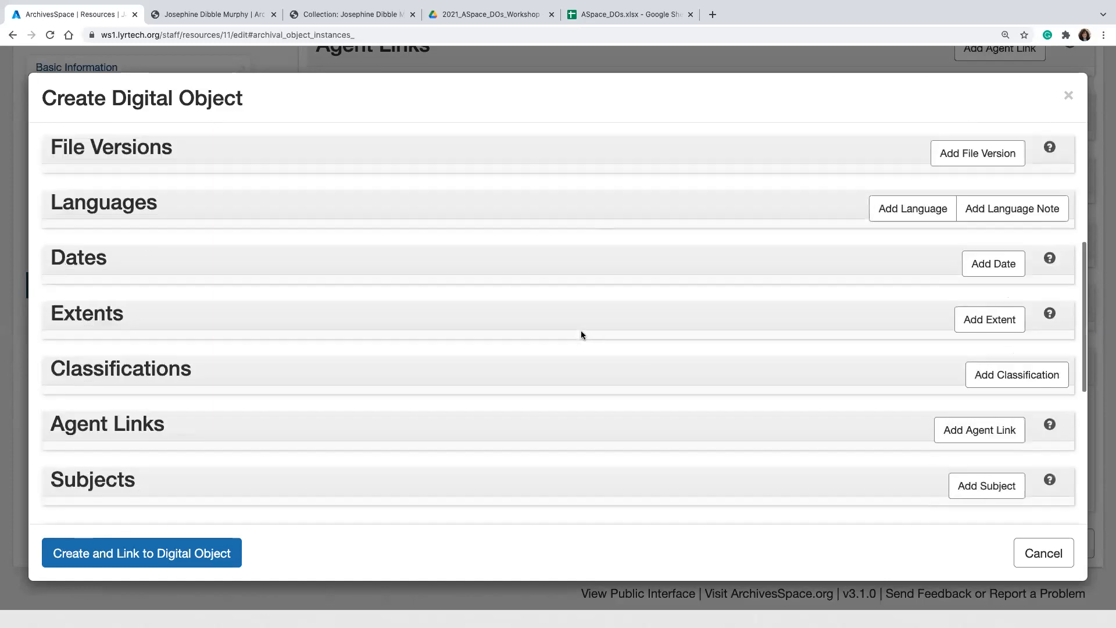
{"action": "scroll", "coordinate": [581, 334], "scroll_direction": "down", "scroll_amount": 8}
{"action": "scroll", "coordinate": [582, 335], "scroll_direction": "up", "scroll_amount": 9}
{"action": "scroll", "coordinate": [581, 335], "scroll_direction": "up", "scroll_amount": 12}
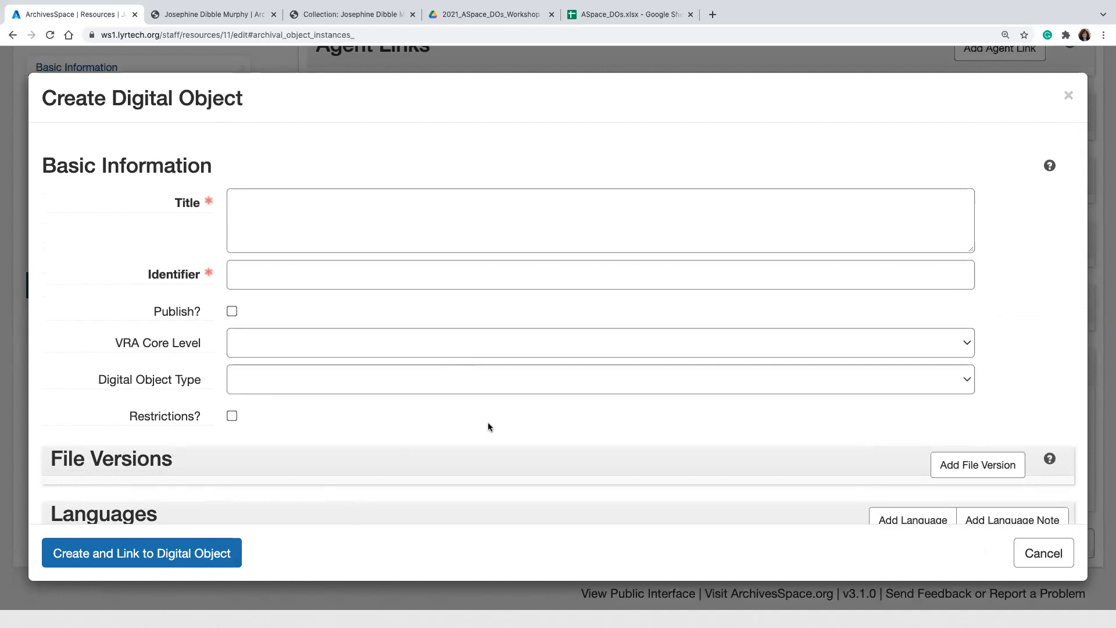
Step: Discard the new digital object form and copy identifier auc.101.0014 from the spreadsheet
{"action": "left_click", "coordinate": [1043, 555]}
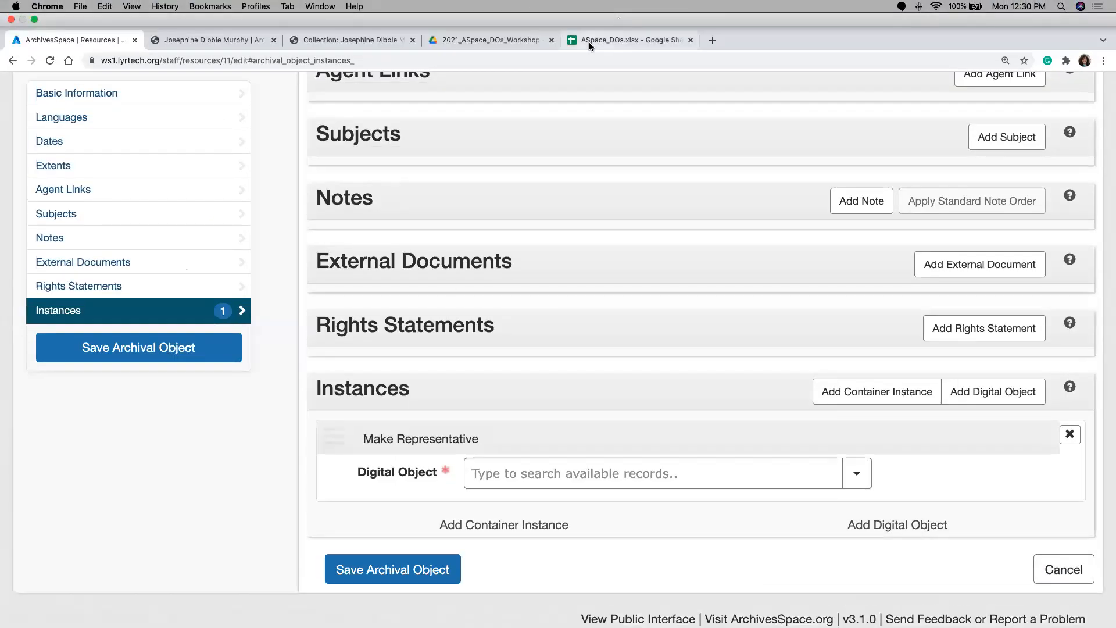
{"action": "left_click", "coordinate": [589, 42]}
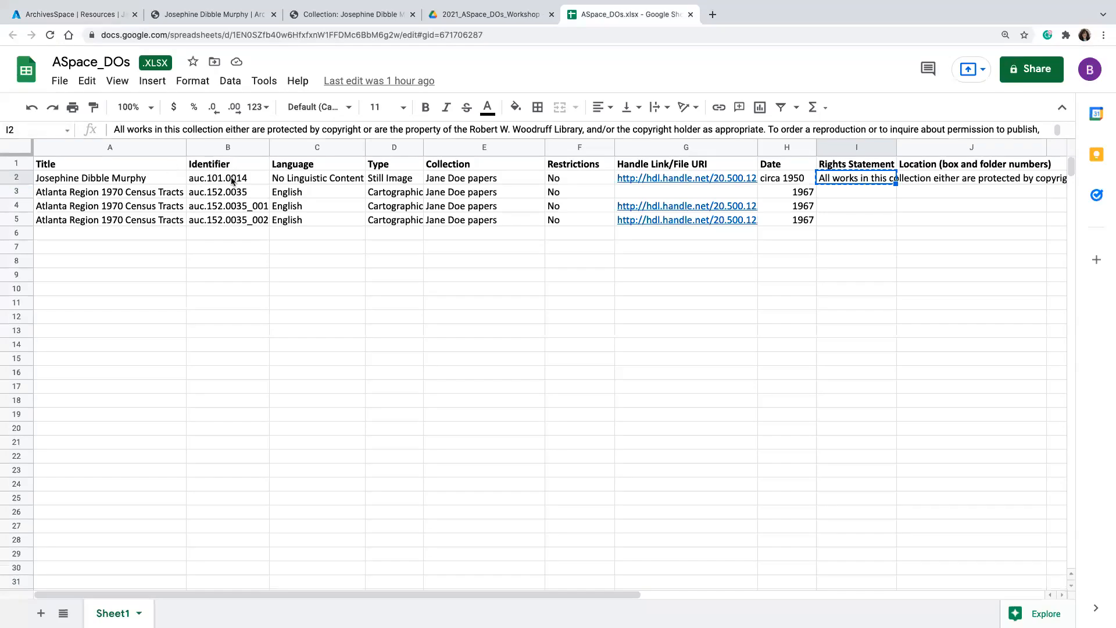
{"action": "left_click", "coordinate": [232, 180]}
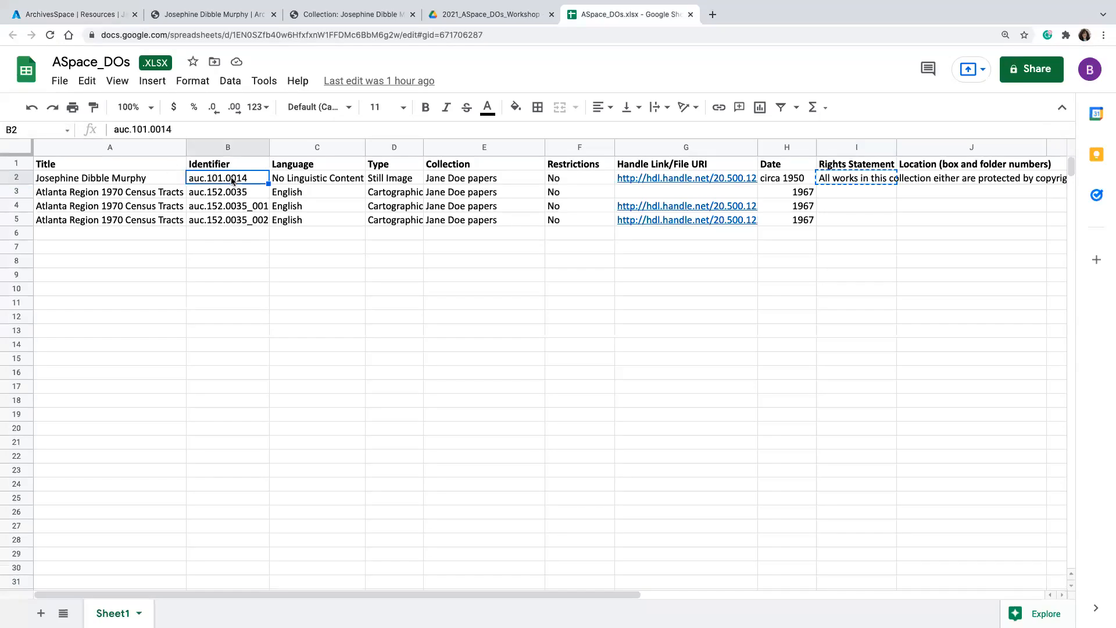
{"action": "key", "text": "super+c"}
{"action": "left_click", "coordinate": [72, 39]}
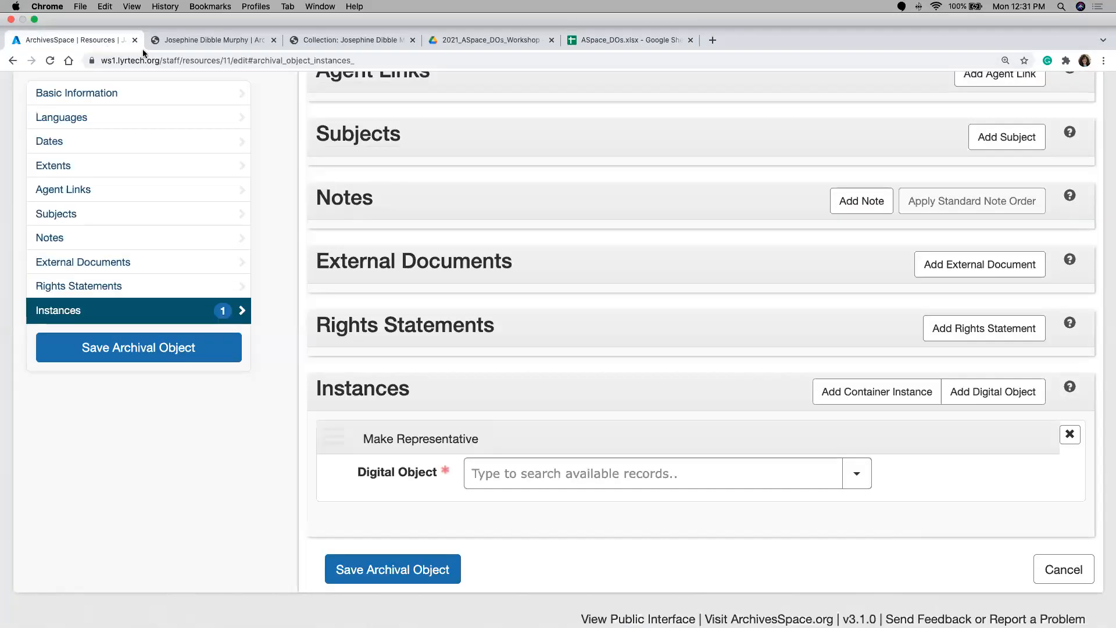
Step: Browse digital objects filtered by auc.101.0014, link Josephine Dibble Murphy to the file, and save
{"action": "left_click", "coordinate": [857, 448]}
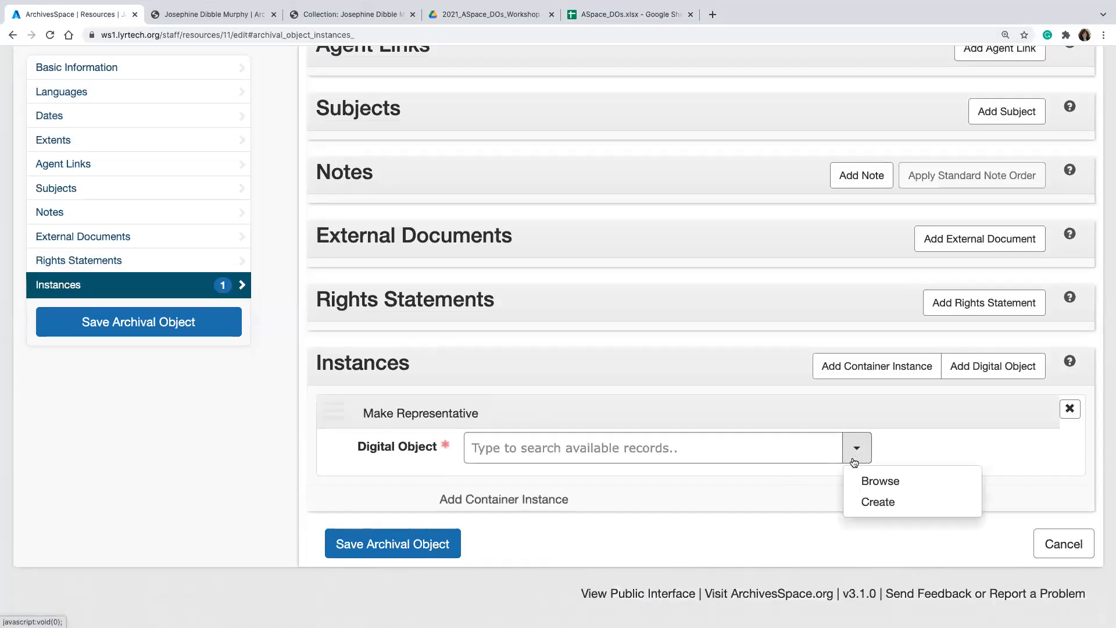
{"action": "left_click", "coordinate": [855, 479]}
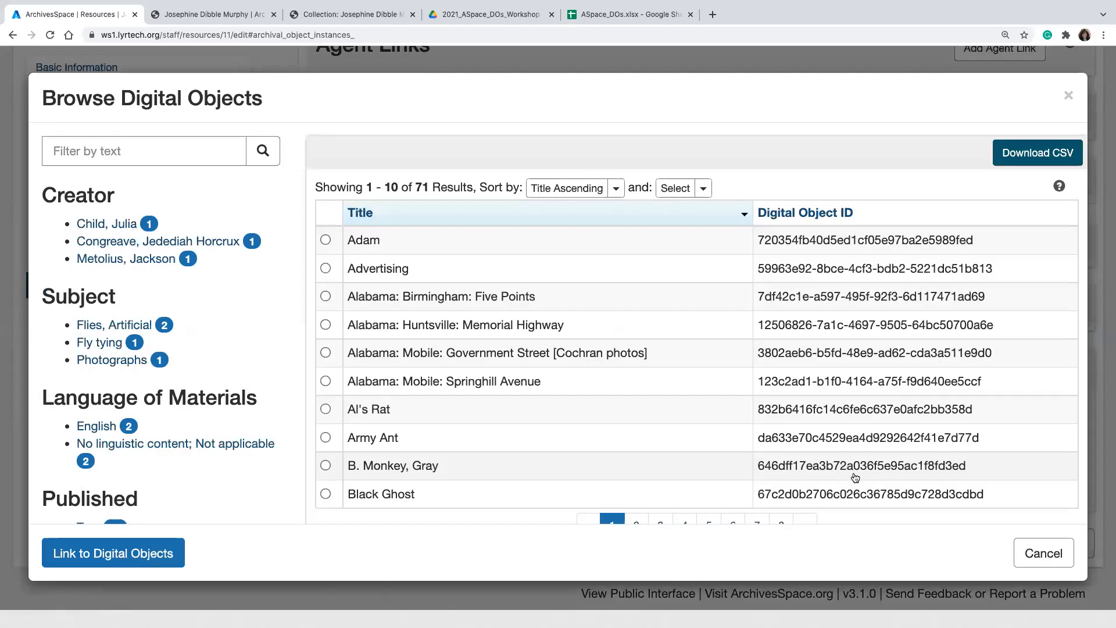
{"action": "left_click", "coordinate": [130, 151]}
{"action": "key", "text": "ctrl+v"}
{"action": "key", "text": "Return"}
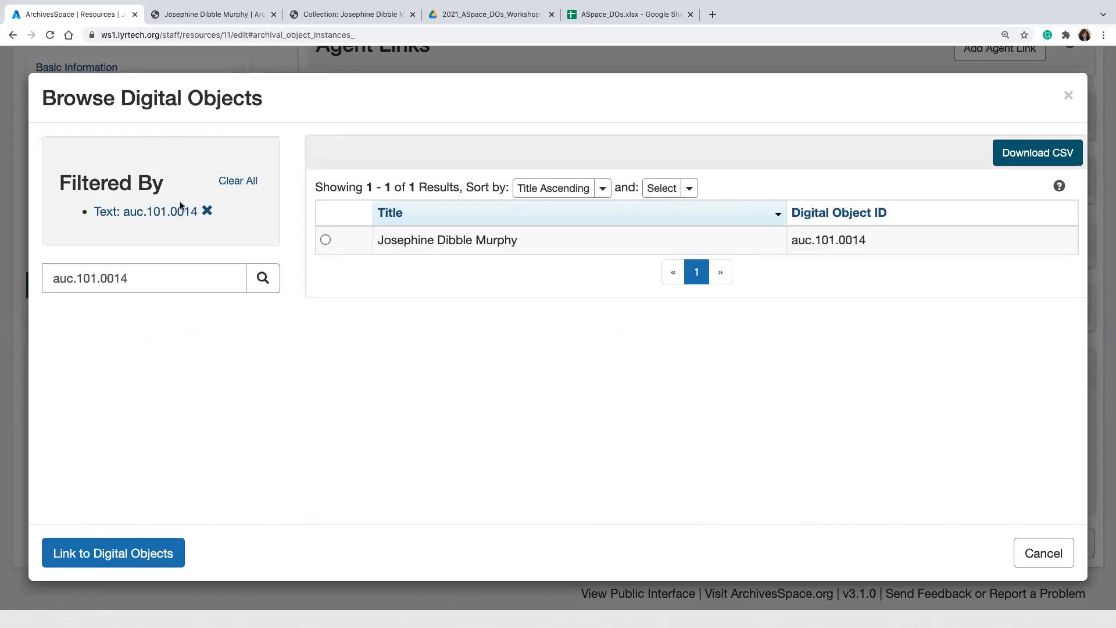
{"action": "left_click", "coordinate": [238, 181]}
{"action": "left_click", "coordinate": [123, 150]}
{"action": "key", "text": "super+v"}
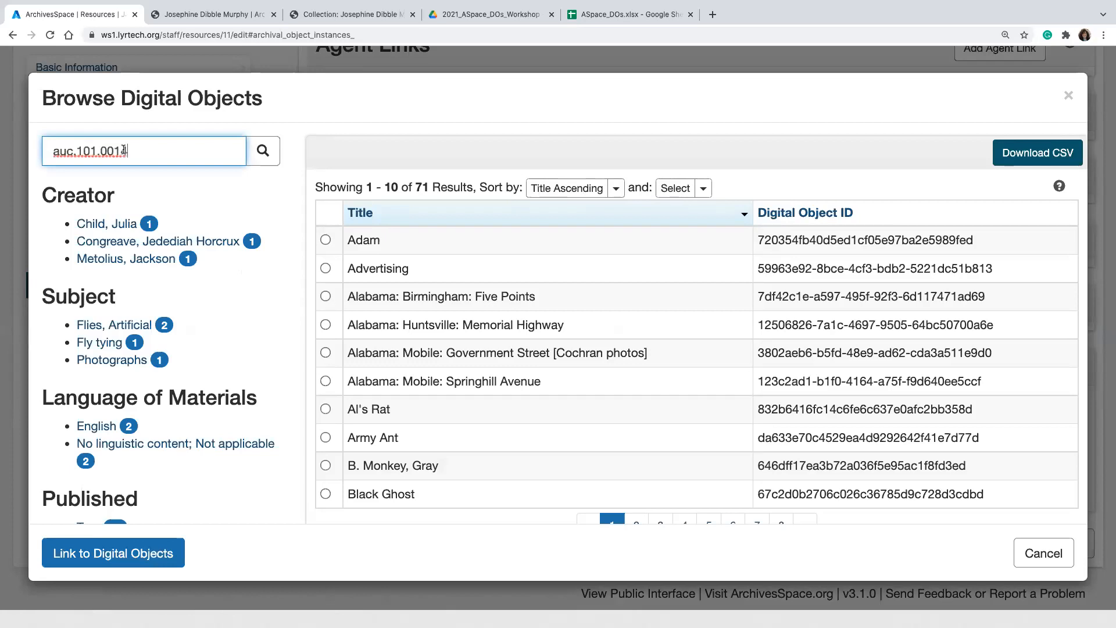
{"action": "key", "text": "Return"}
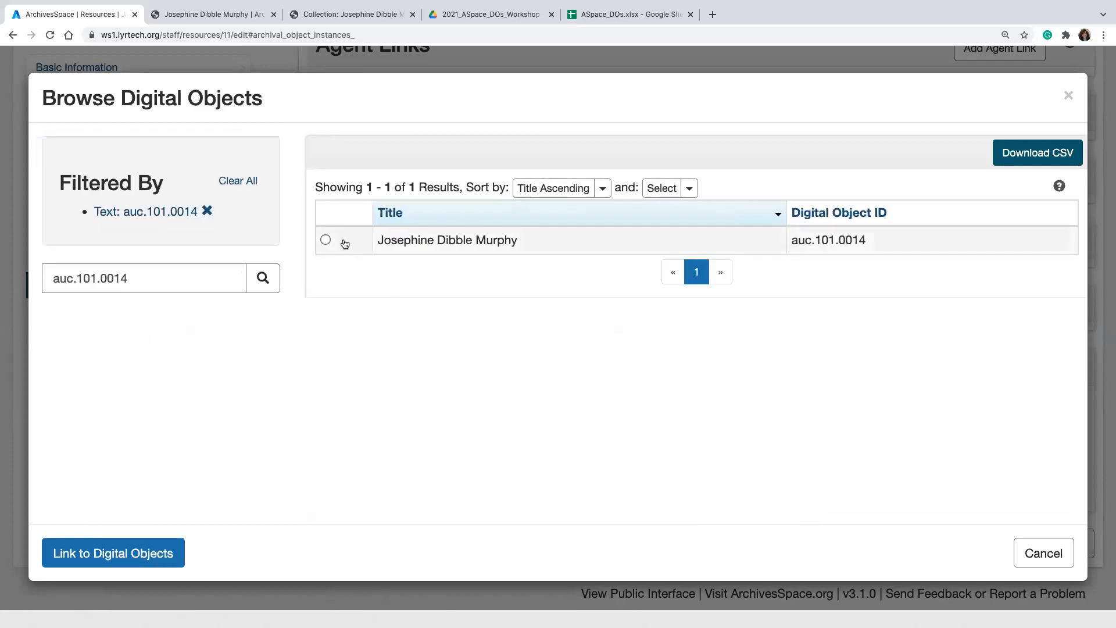
{"action": "left_click", "coordinate": [326, 240]}
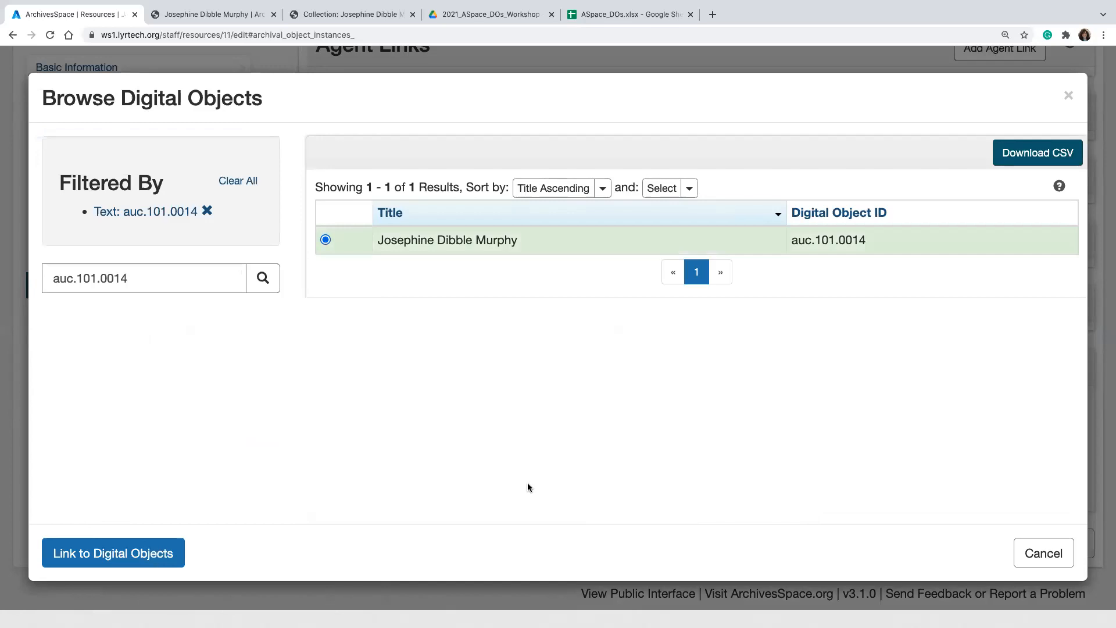
{"action": "left_click", "coordinate": [113, 554]}
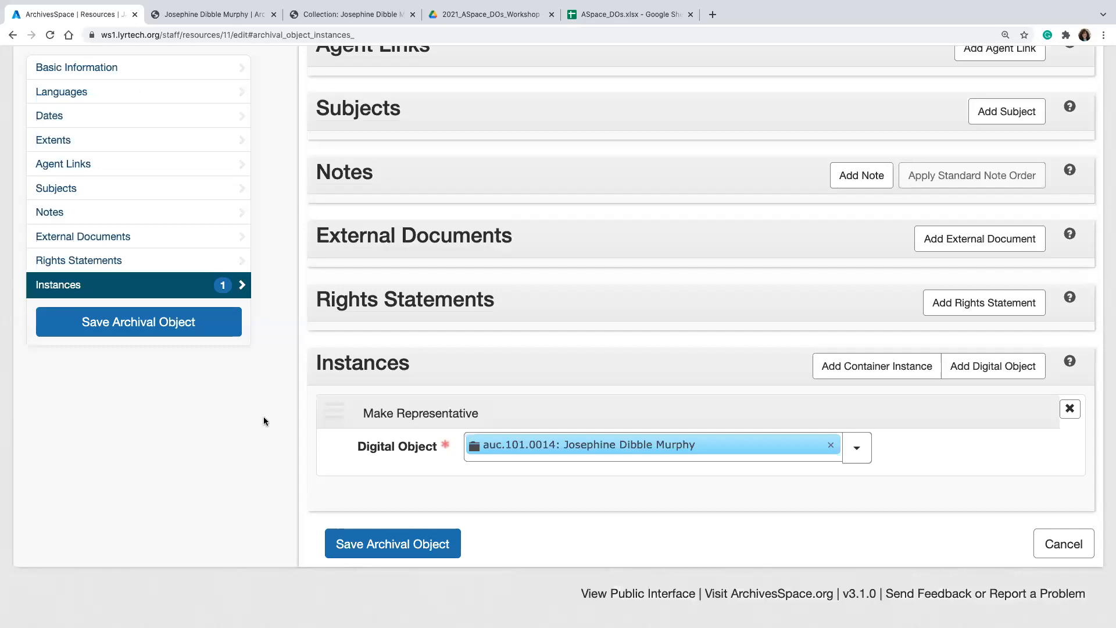
{"action": "left_click", "coordinate": [203, 332]}
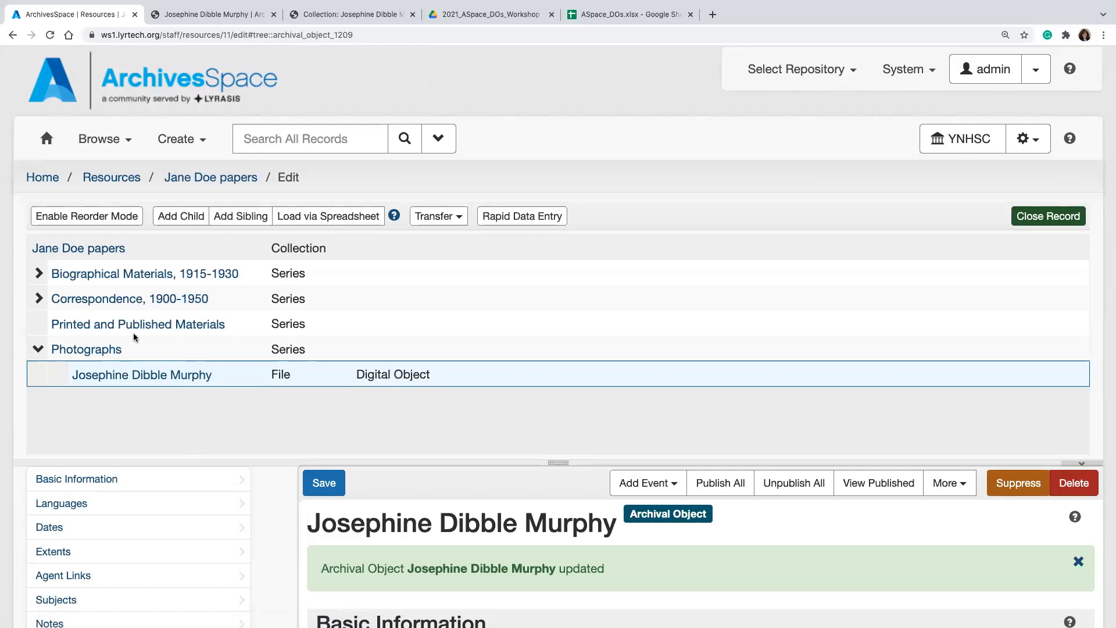
Step: Expand the Correspondence, 1900-1950 series in the public collection tree
{"action": "left_click", "coordinate": [39, 299]}
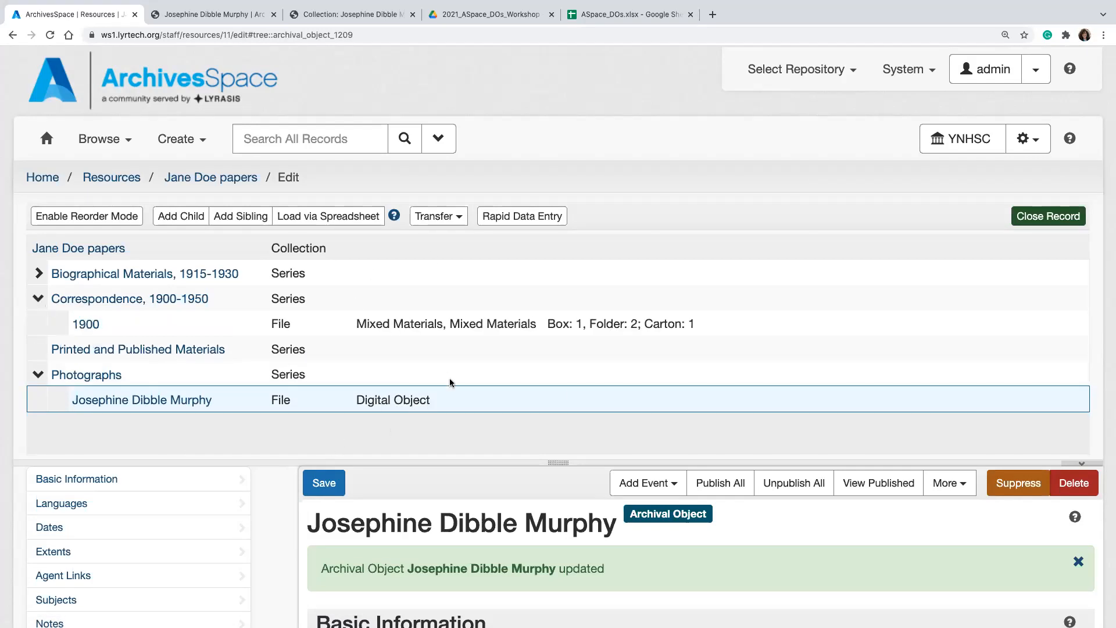
{"action": "scroll", "coordinate": [244, 518], "scroll_direction": "down", "scroll_amount": 5}
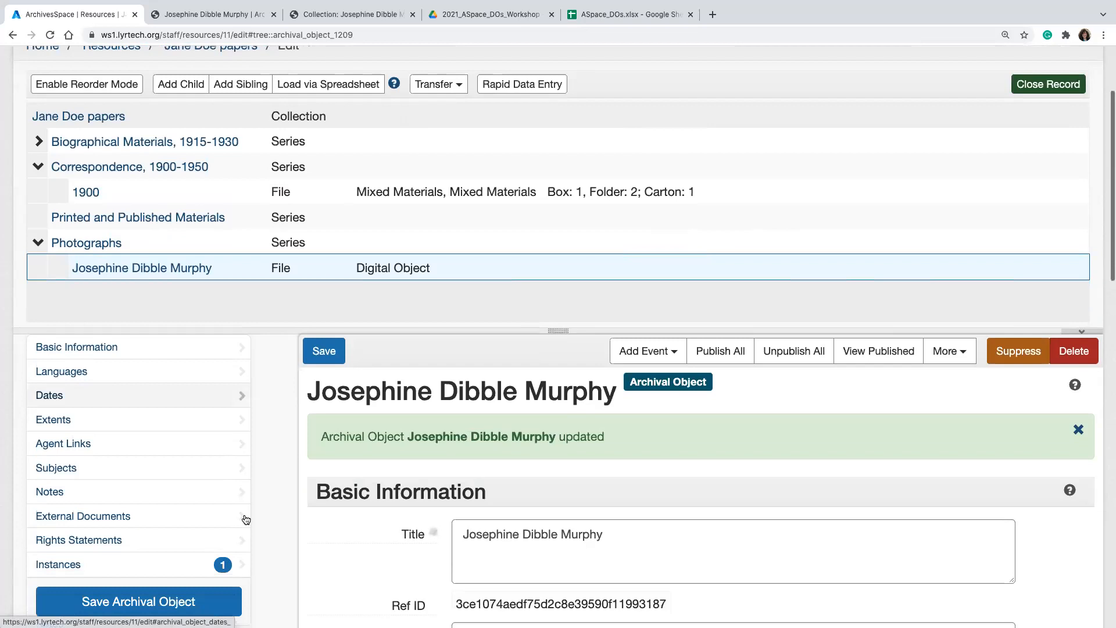
{"action": "scroll", "coordinate": [271, 398], "scroll_direction": "up", "scroll_amount": 4}
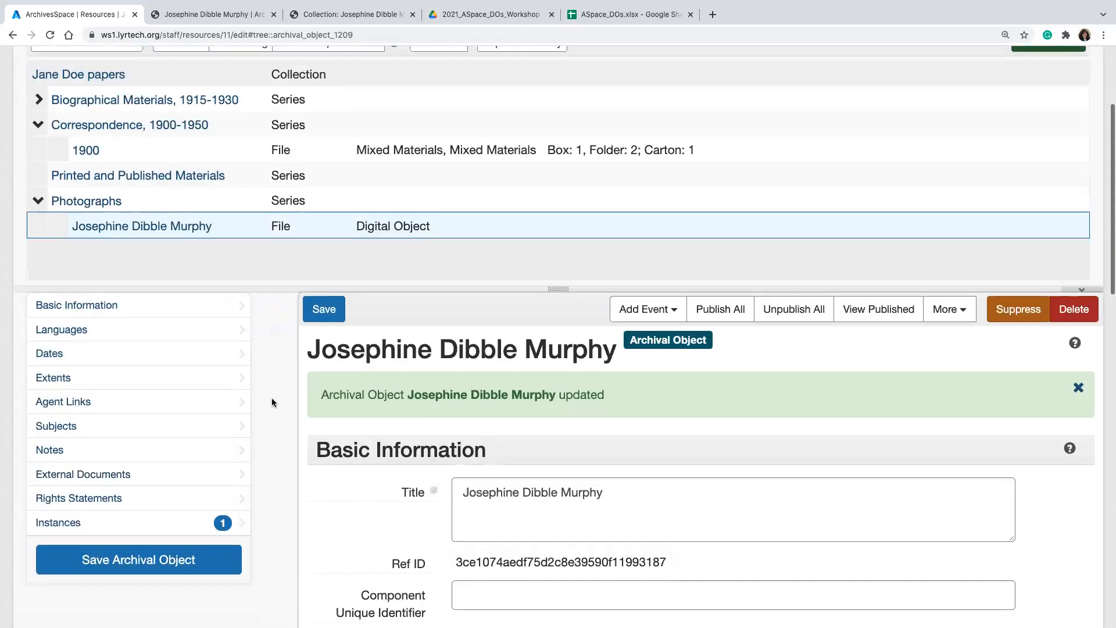
{"action": "scroll", "coordinate": [272, 402], "scroll_direction": "up", "scroll_amount": 1}
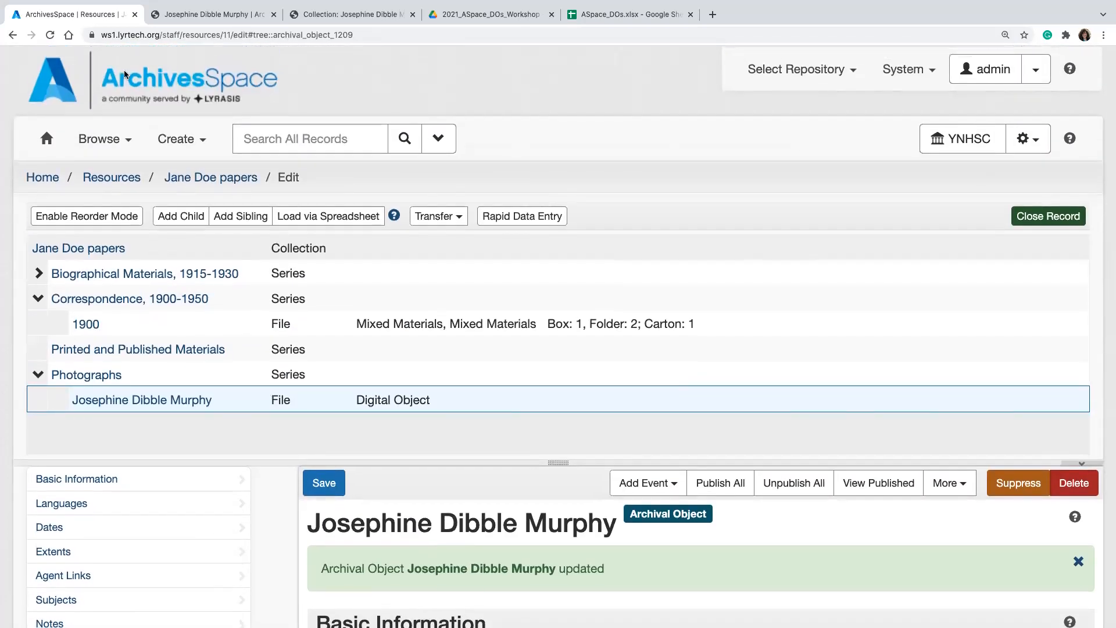
Step: Close the public Josephine Dibble Murphy and collection pages and return to the staff editor
{"action": "left_click", "coordinate": [221, 14]}
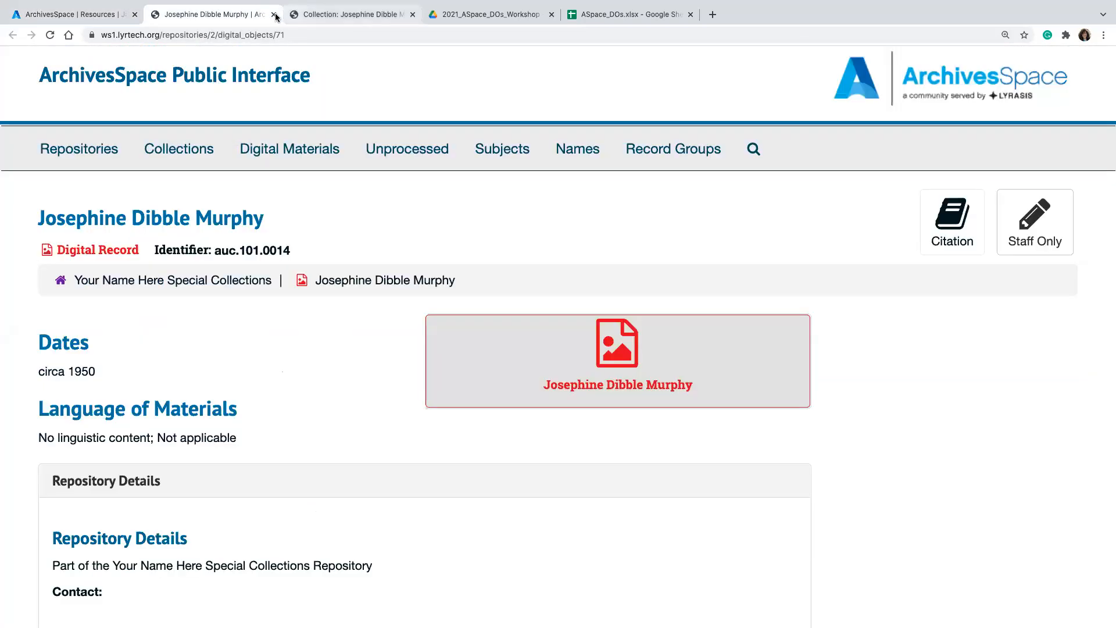
{"action": "left_click", "coordinate": [274, 15]}
{"action": "left_click", "coordinate": [274, 15]}
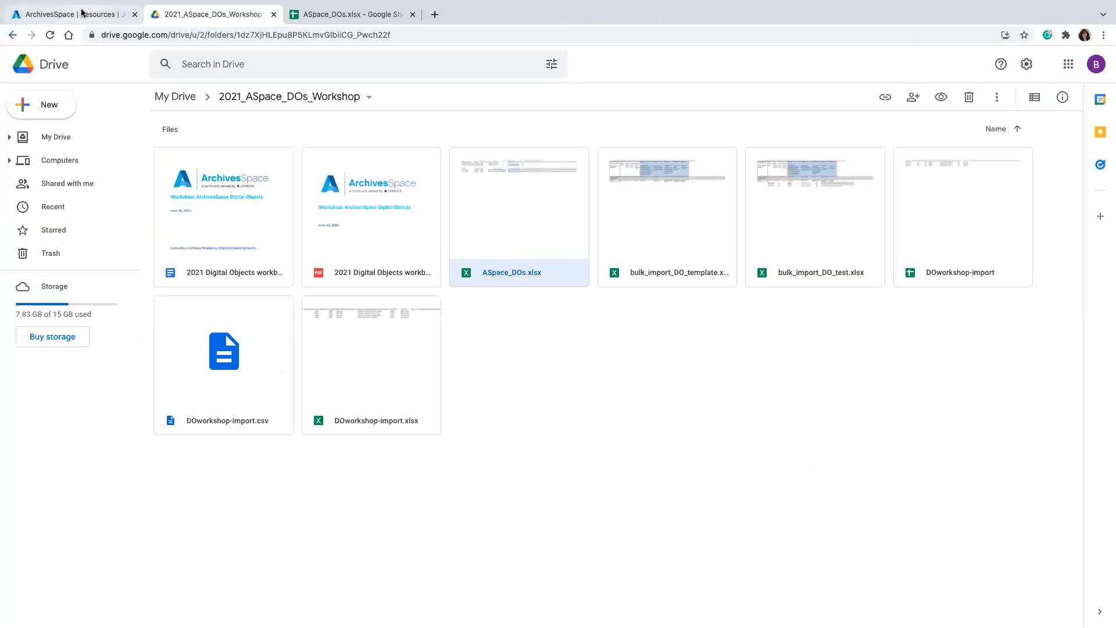
{"action": "left_click", "coordinate": [73, 14]}
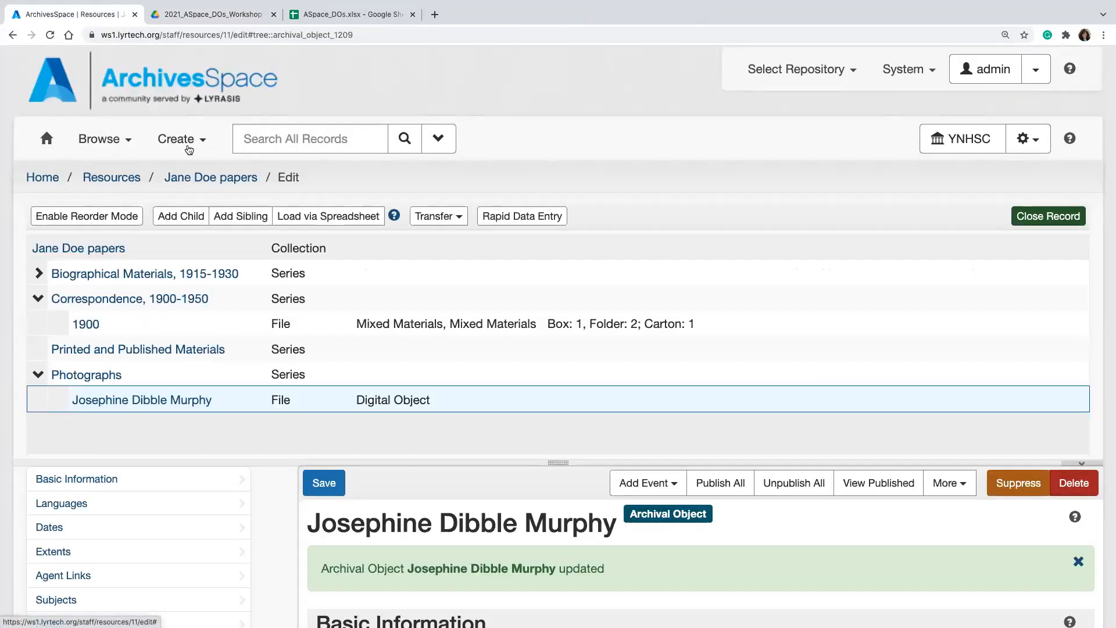
Step: Search all records for 'josephine' and edit the Josephine Dibble Murphy digital object auc.101.0014
{"action": "left_click", "coordinate": [259, 148]}
{"action": "type", "text": "joseph"}
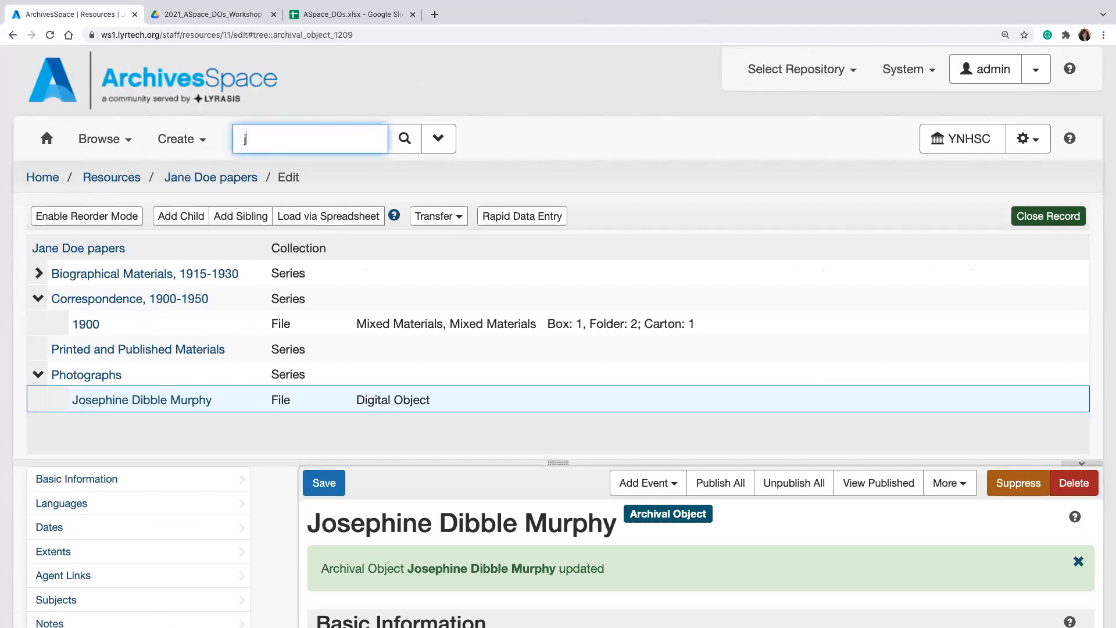
{"action": "type", "text": "ine"}
{"action": "key", "text": "Return"}
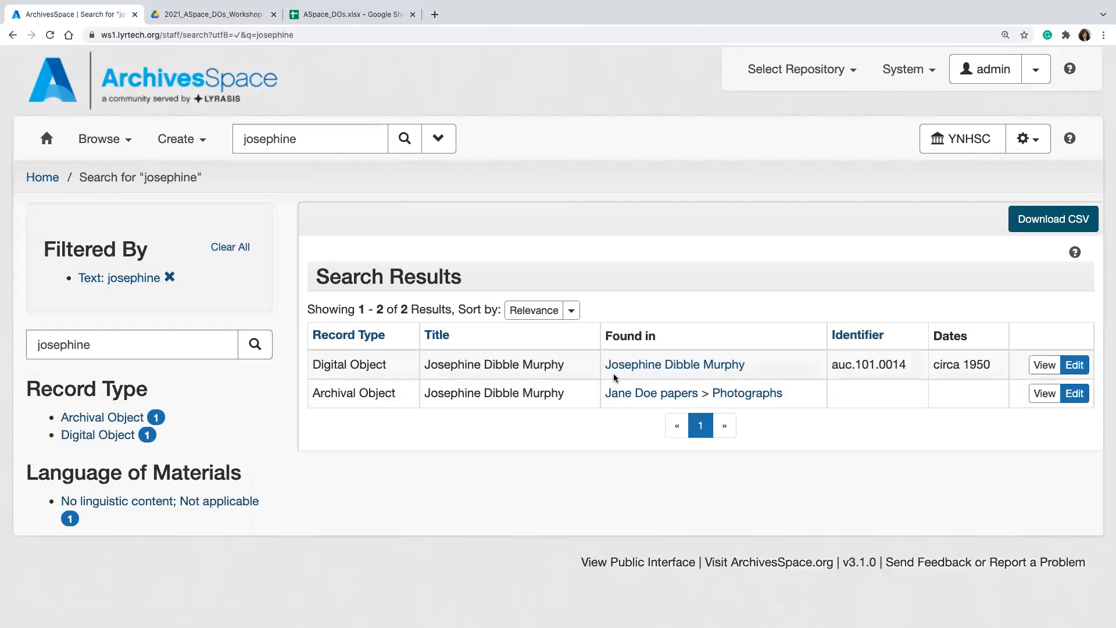
{"action": "left_click", "coordinate": [1073, 365]}
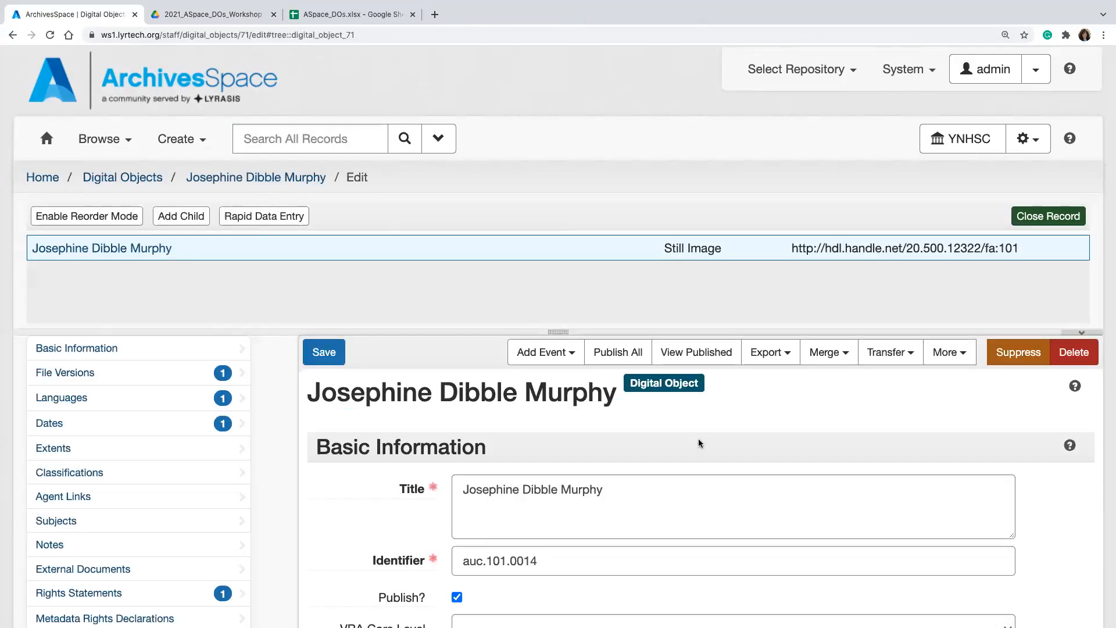
{"action": "scroll", "coordinate": [686, 452], "scroll_direction": "down", "scroll_amount": 1}
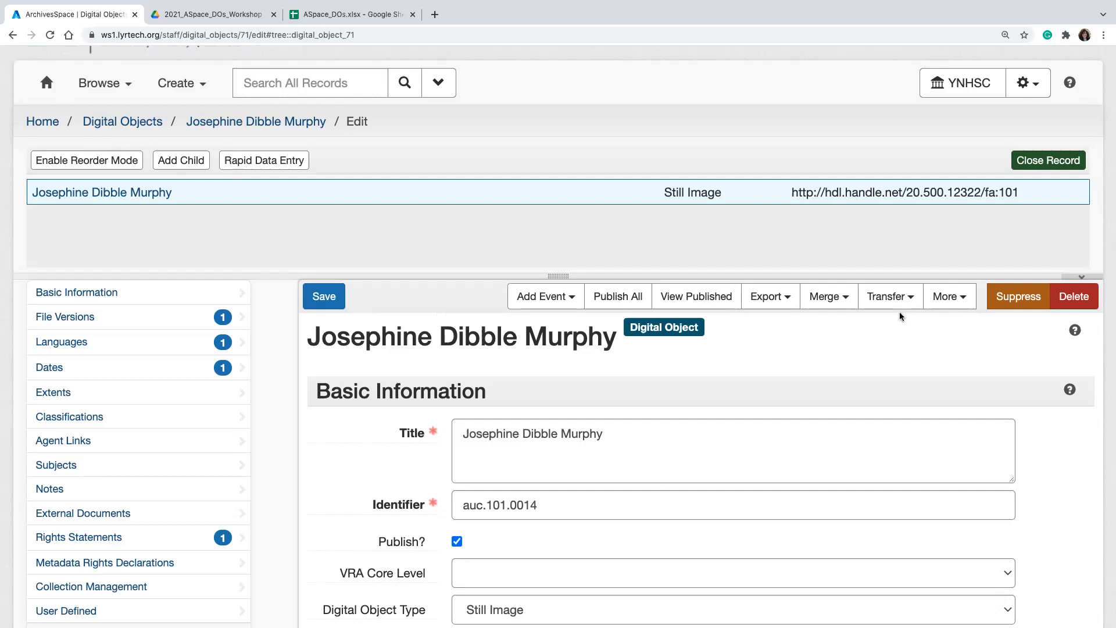
{"action": "left_click", "coordinate": [890, 297]}
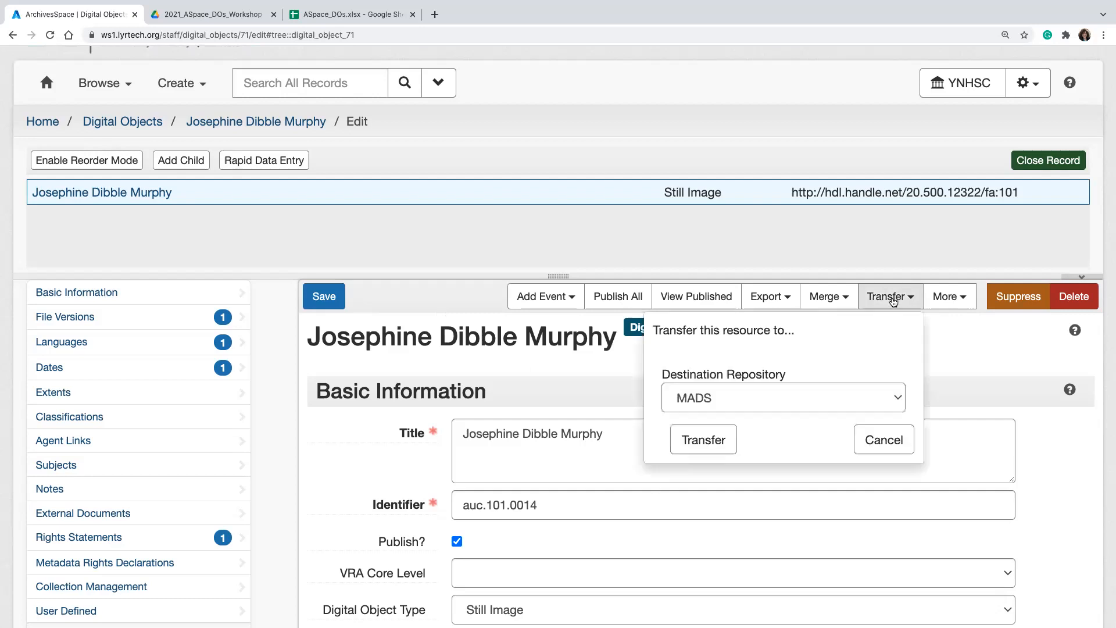
{"action": "left_click", "coordinate": [883, 402]}
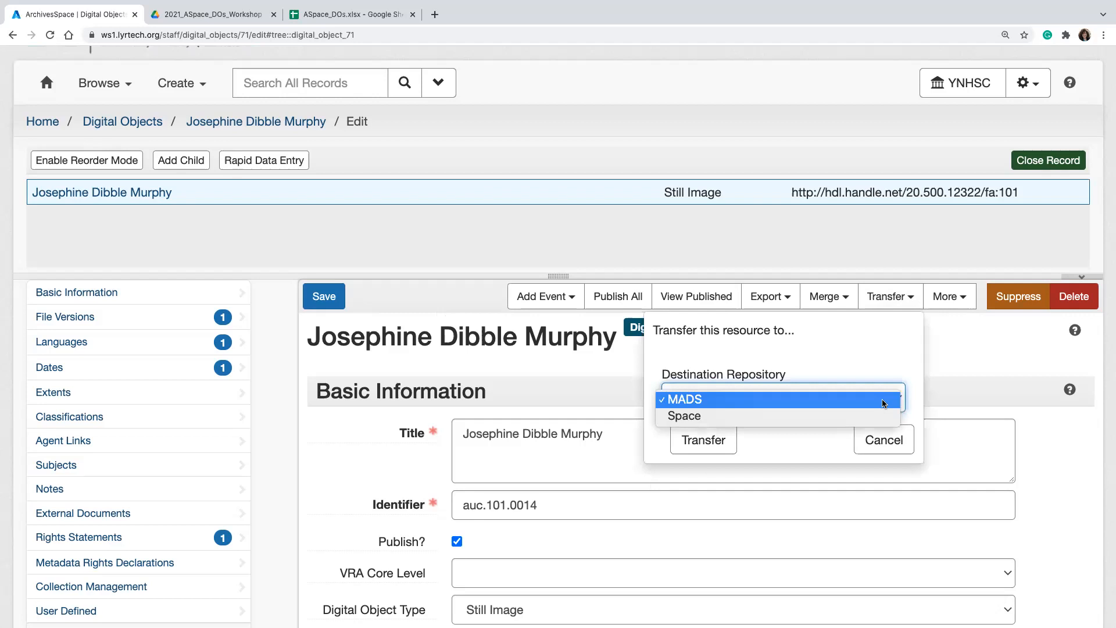
{"action": "left_click", "coordinate": [890, 347]}
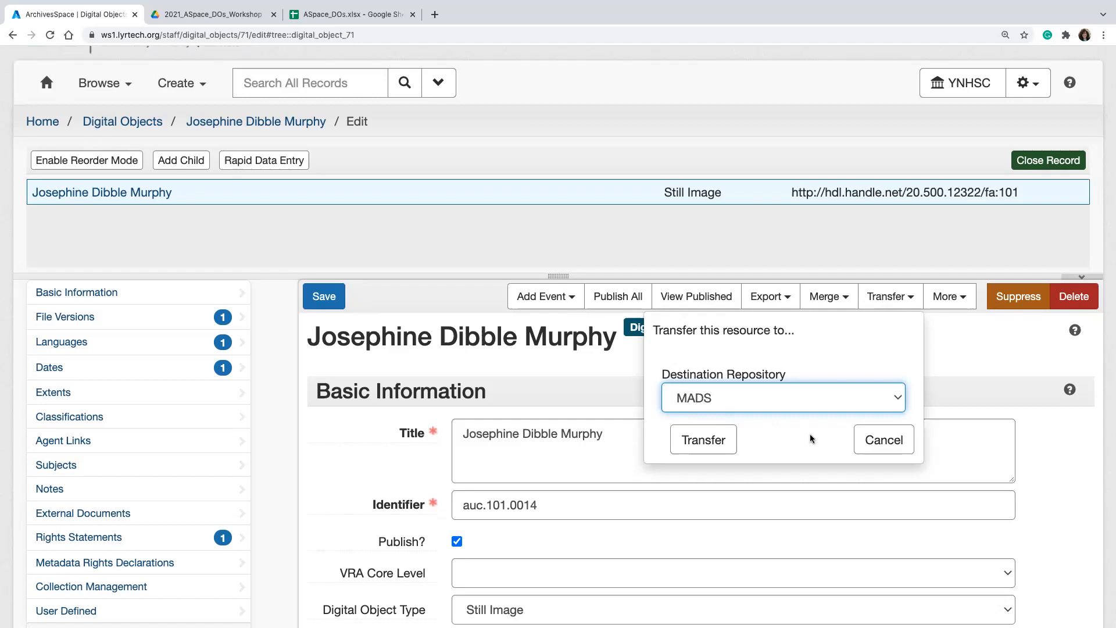
{"action": "left_click", "coordinate": [885, 449]}
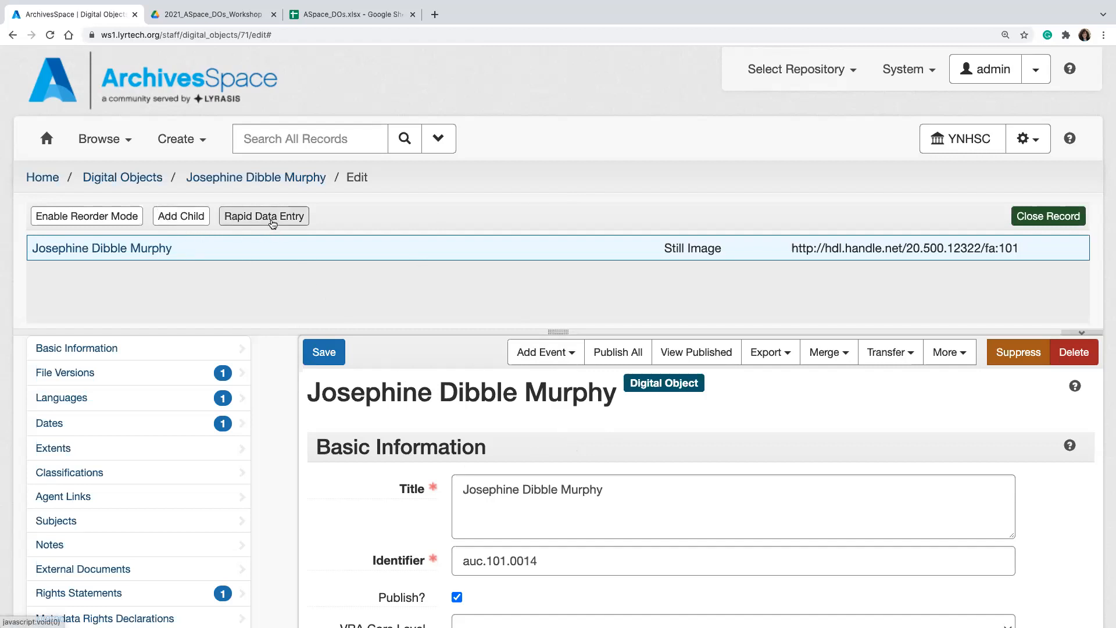
Step: Open Rapid Data Entry, scroll across all 36 columns and back, and check the RDE templates
{"action": "left_click", "coordinate": [271, 222]}
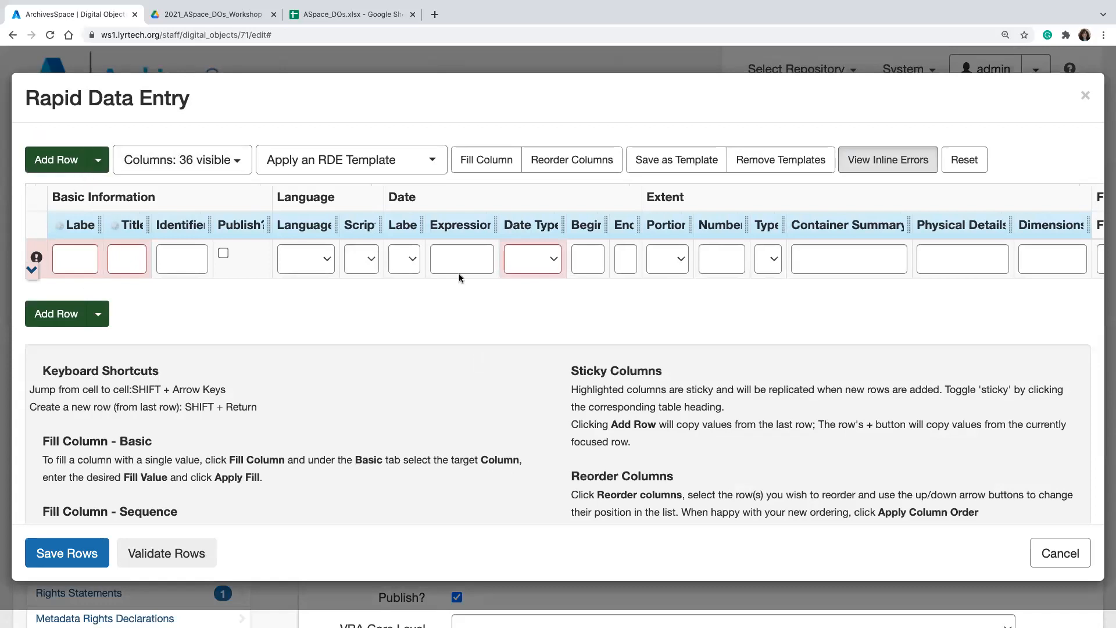
{"action": "scroll", "coordinate": [622, 246], "scroll_direction": "right", "scroll_amount": 10}
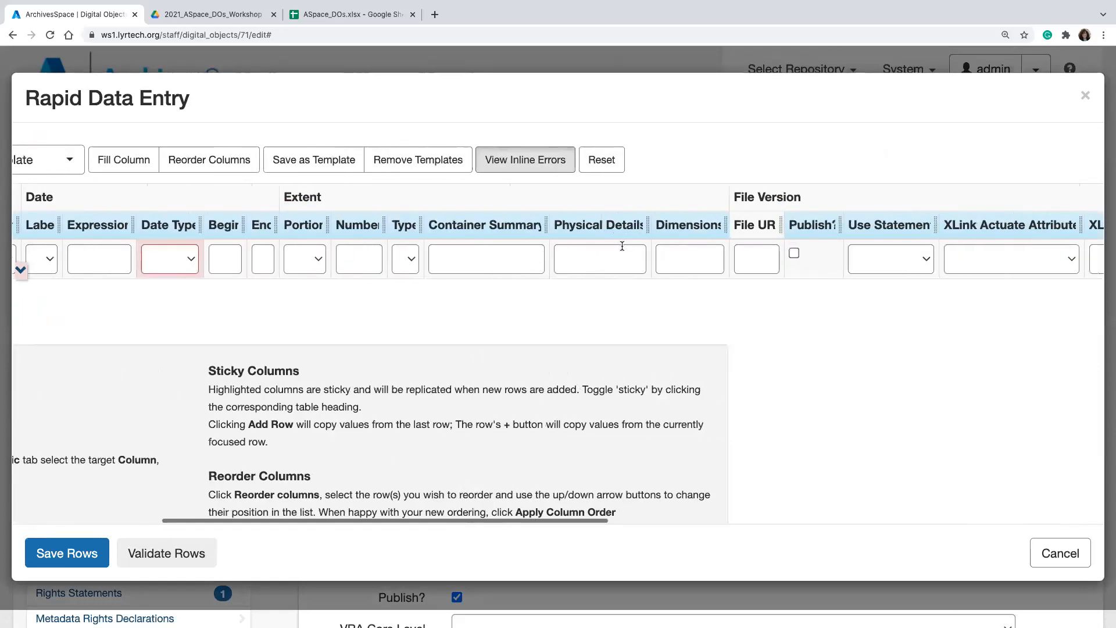
{"action": "scroll", "coordinate": [622, 246], "scroll_direction": "right", "scroll_amount": 4}
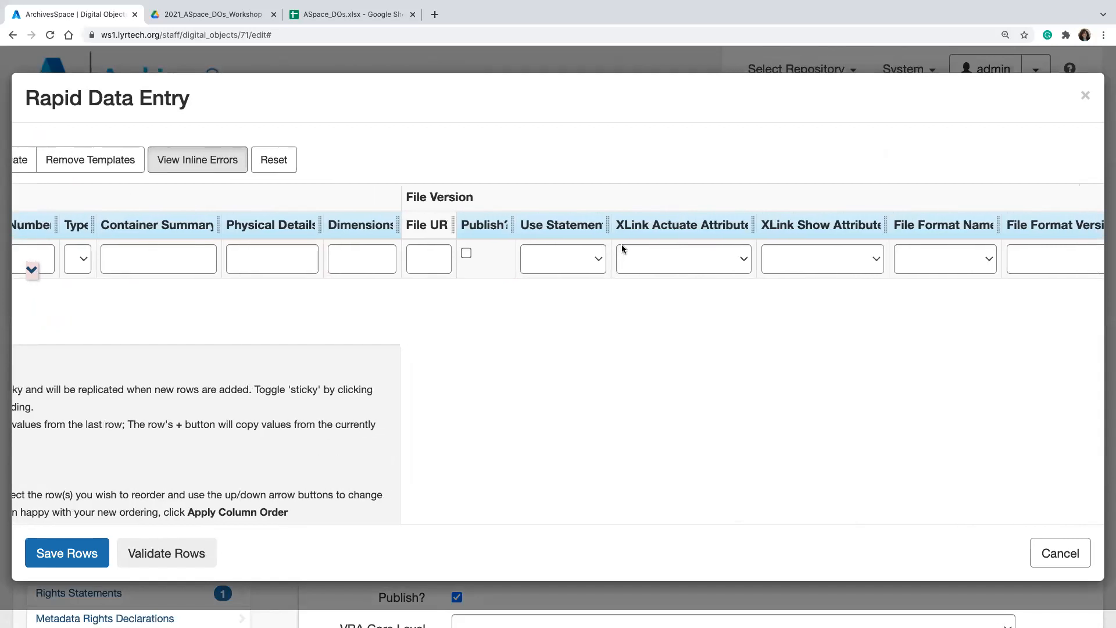
{"action": "scroll", "coordinate": [622, 244], "scroll_direction": "right", "scroll_amount": 7}
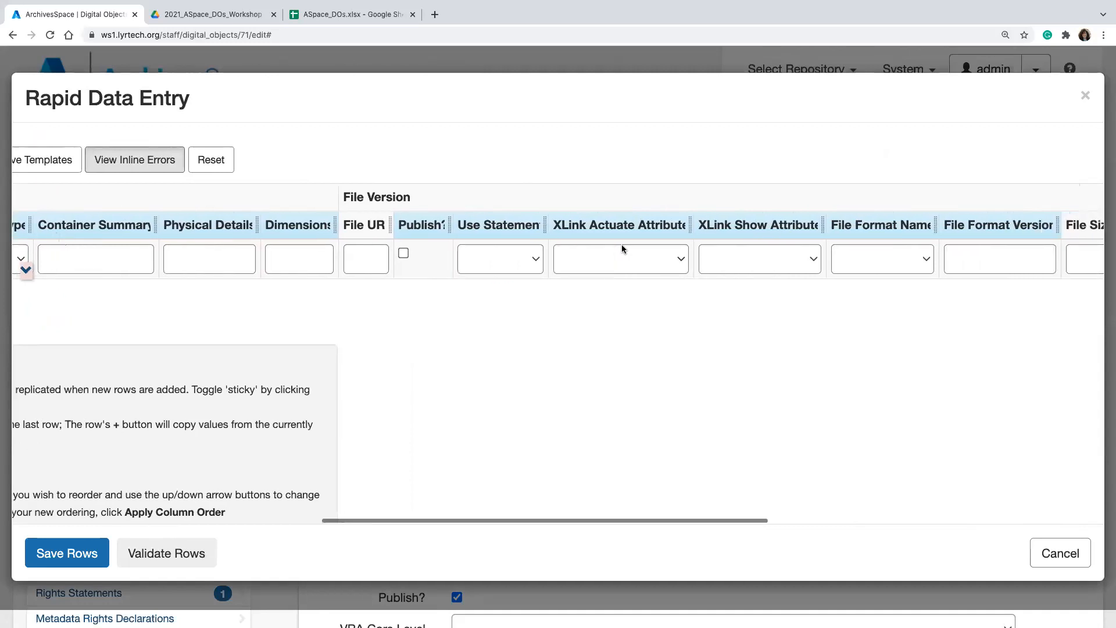
{"action": "scroll", "coordinate": [622, 246], "scroll_direction": "right", "scroll_amount": 4}
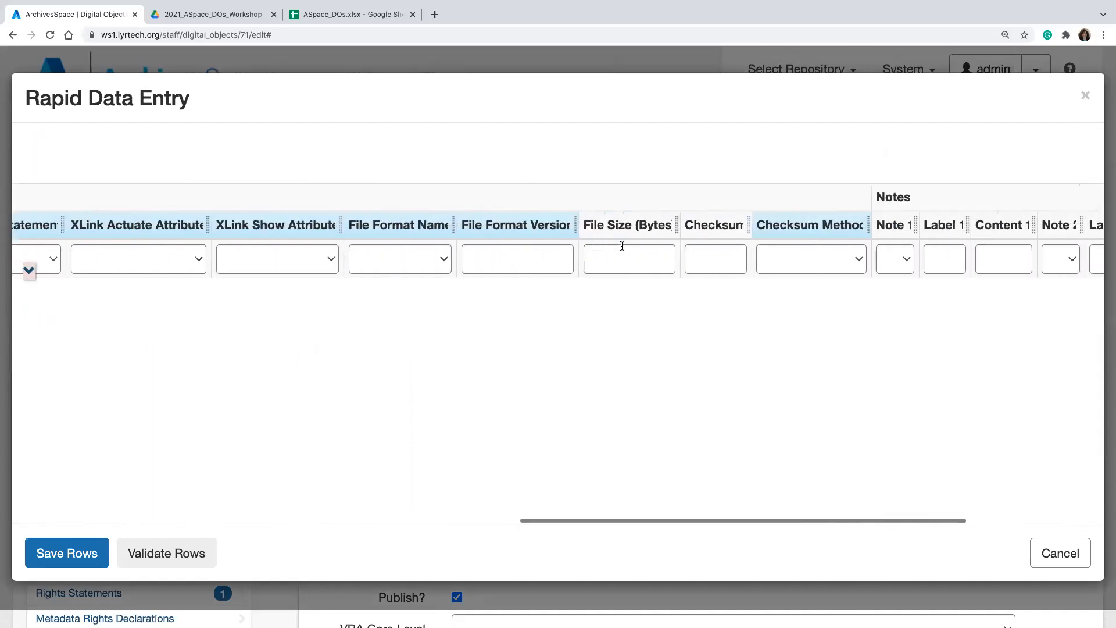
{"action": "scroll", "coordinate": [622, 247], "scroll_direction": "left", "scroll_amount": 5}
{"action": "scroll", "coordinate": [622, 244], "scroll_direction": "left", "scroll_amount": 10}
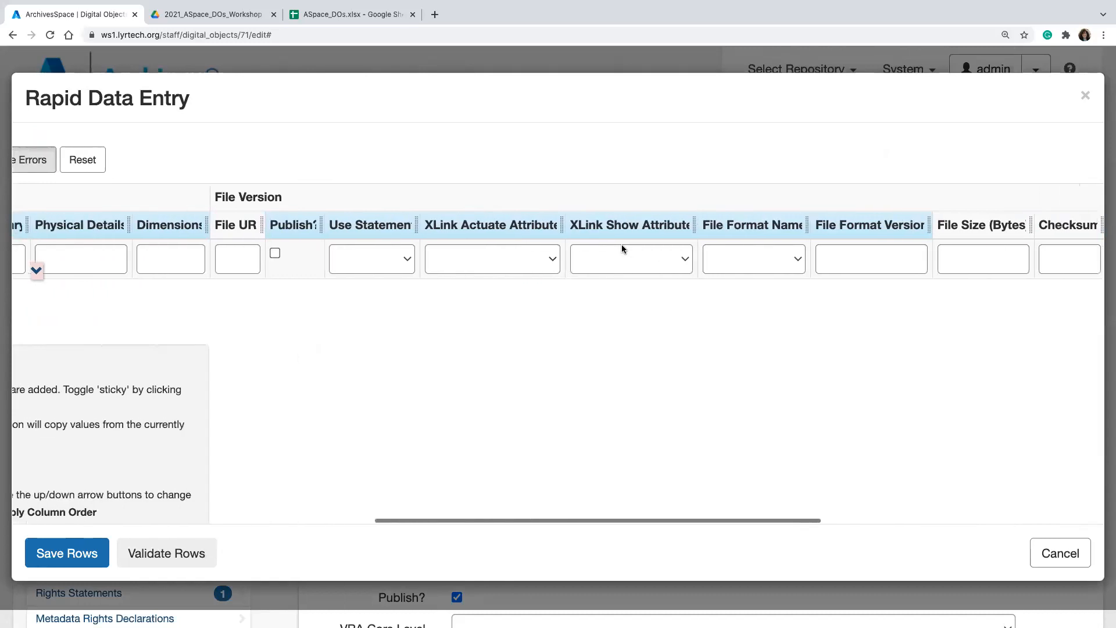
{"action": "scroll", "coordinate": [622, 244], "scroll_direction": "left", "scroll_amount": 10}
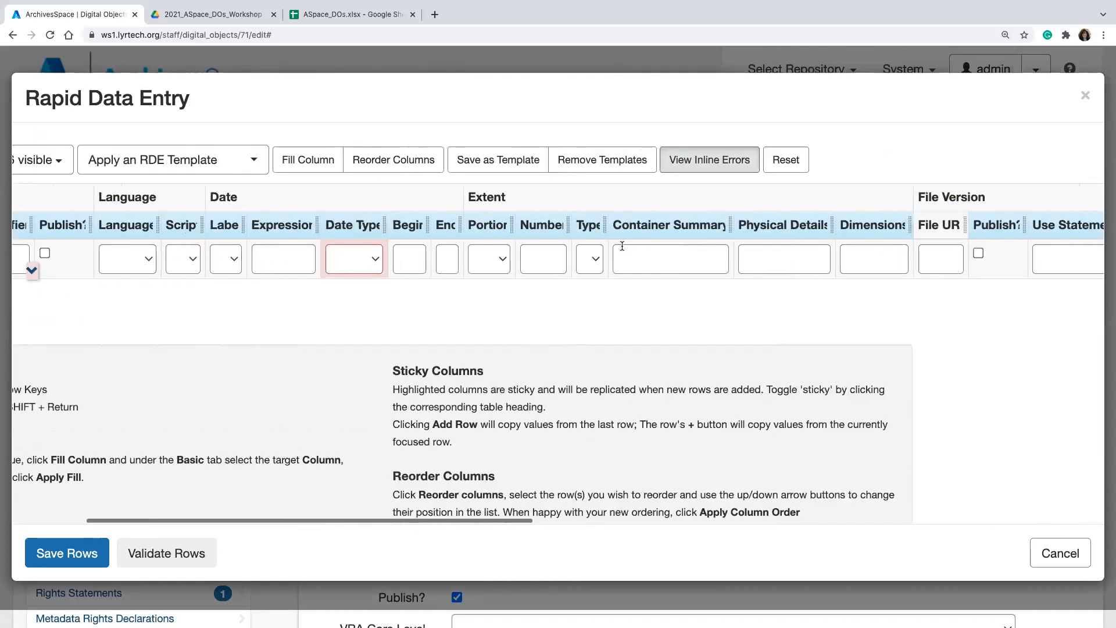
{"action": "left_click", "coordinate": [378, 165]}
{"action": "left_click", "coordinate": [377, 166]}
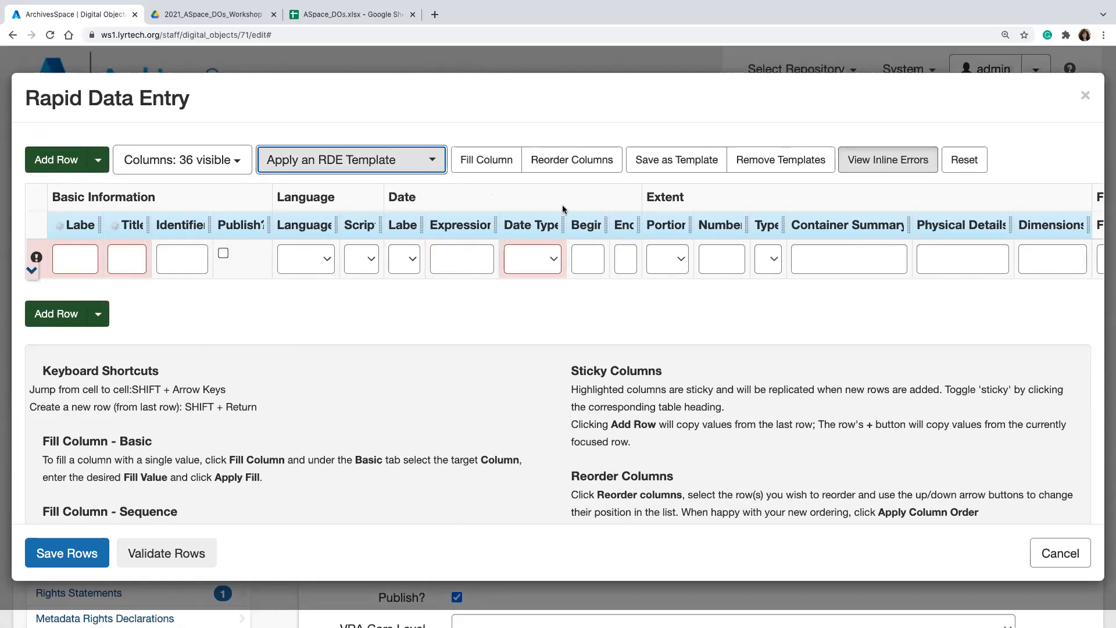
Step: Hide the Language (Language, Script) and Date (Label, Expression, Type, Begin, End) columns
{"action": "left_click", "coordinate": [180, 160]}
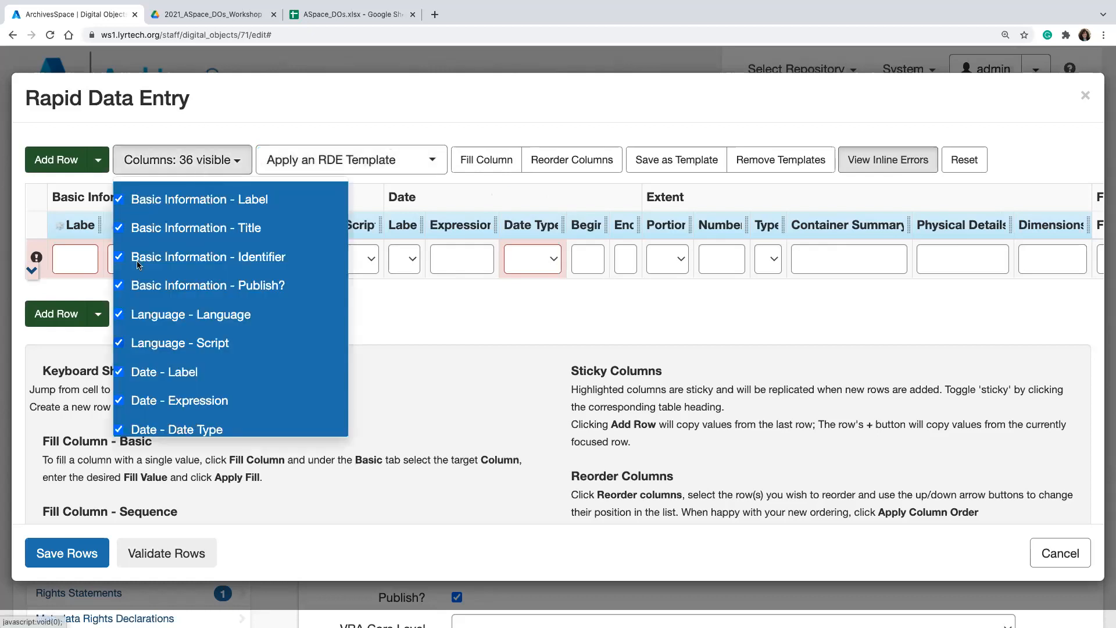
{"action": "left_click", "coordinate": [119, 314]}
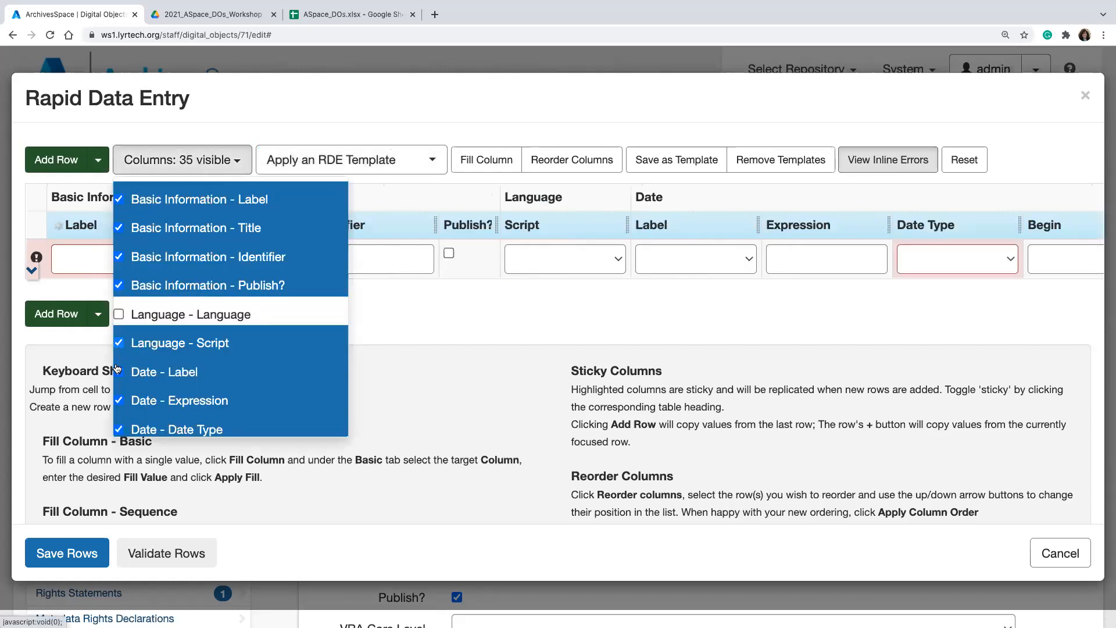
{"action": "left_click", "coordinate": [119, 343]}
{"action": "left_click", "coordinate": [118, 371]}
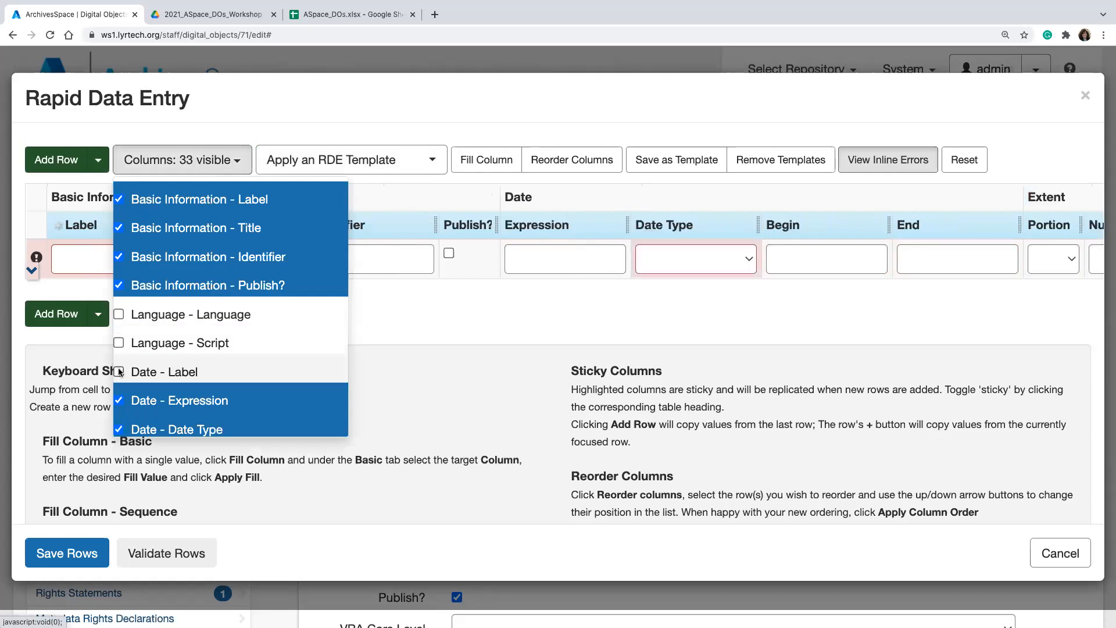
{"action": "left_click", "coordinate": [118, 400]}
{"action": "scroll", "coordinate": [121, 400], "scroll_direction": "down", "scroll_amount": 1}
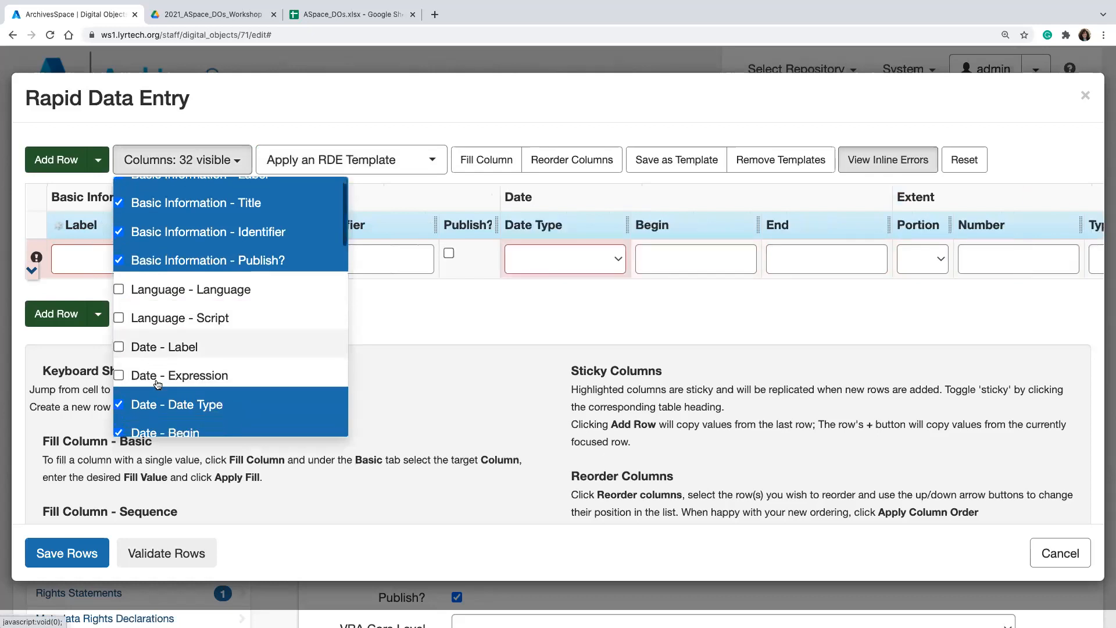
{"action": "left_click", "coordinate": [119, 401]}
{"action": "scroll", "coordinate": [121, 349], "scroll_direction": "down", "scroll_amount": 3}
{"action": "left_click", "coordinate": [119, 306]}
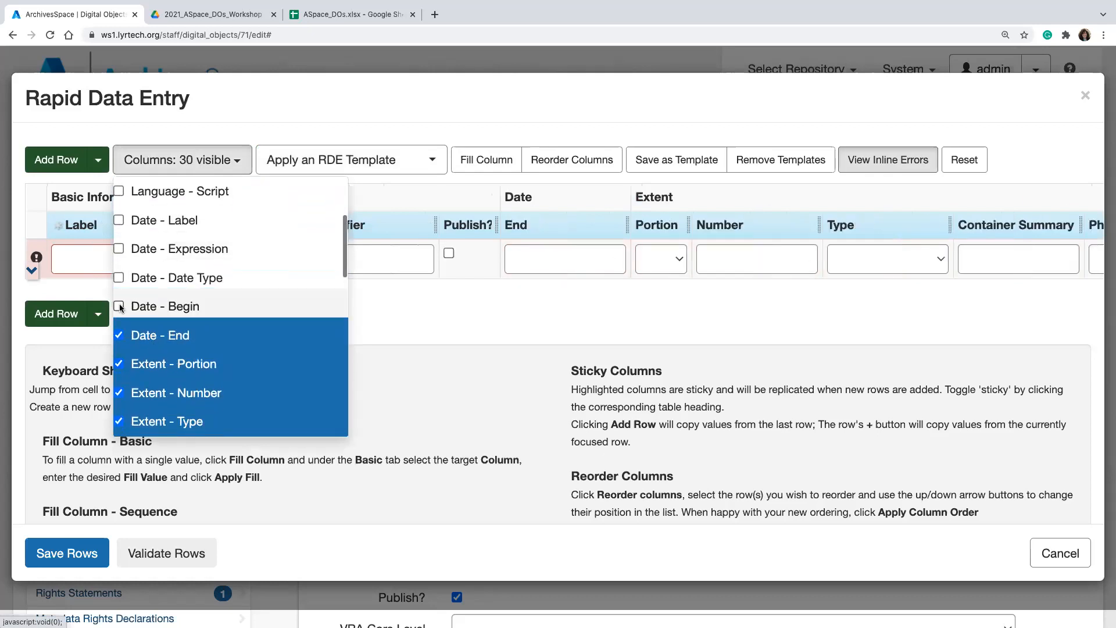
{"action": "left_click", "coordinate": [118, 334]}
Step: Hide the Extent columns: Portion, Number, Type, Container Summary, Physical Details, Dimensions
{"action": "left_click", "coordinate": [119, 363]}
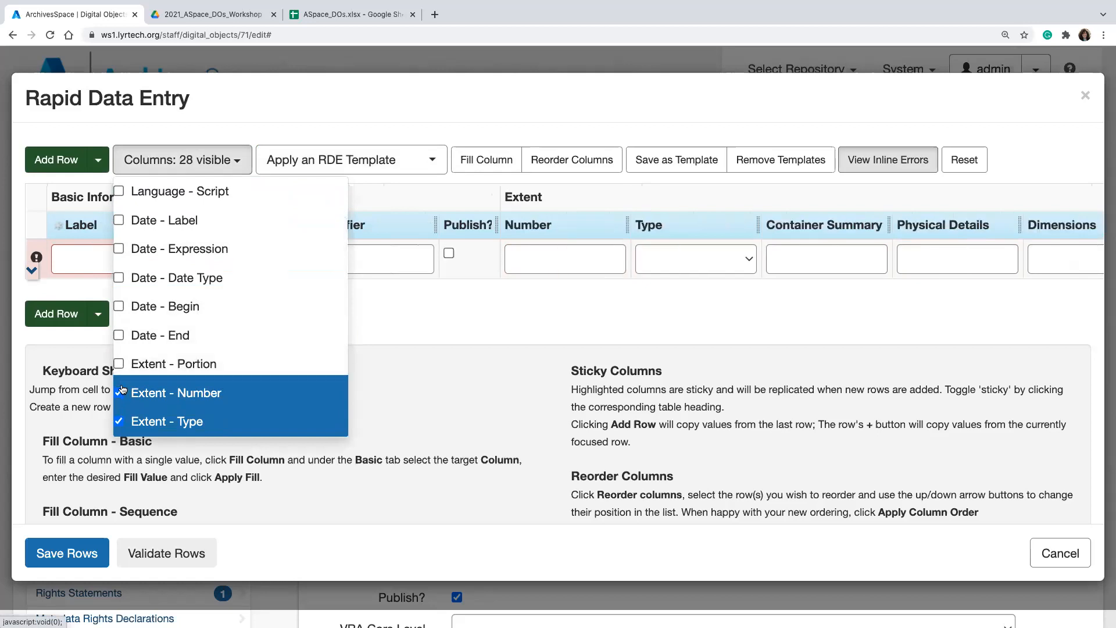
{"action": "scroll", "coordinate": [119, 383], "scroll_direction": "down", "scroll_amount": 1}
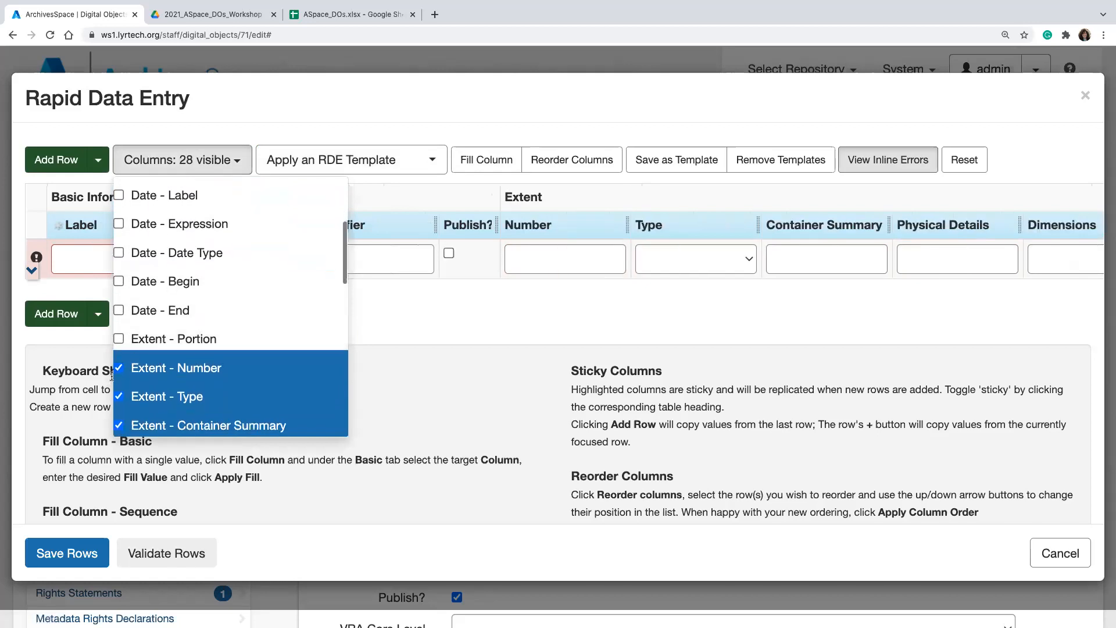
{"action": "left_click", "coordinate": [119, 367]}
{"action": "left_click", "coordinate": [119, 395]}
{"action": "scroll", "coordinate": [194, 396], "scroll_direction": "down", "scroll_amount": 1}
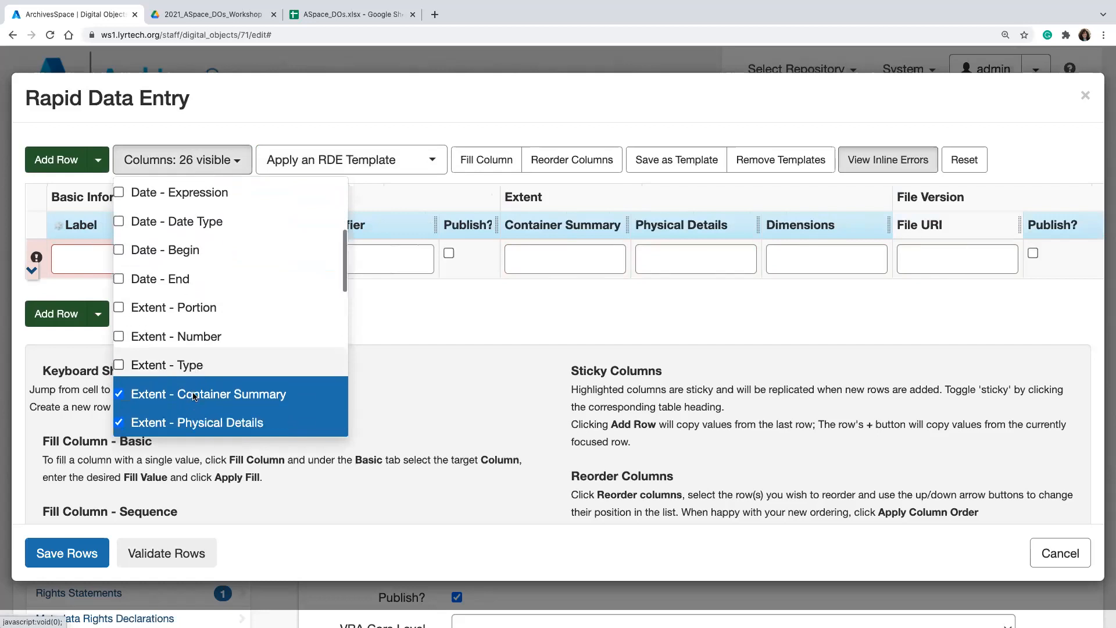
{"action": "scroll", "coordinate": [193, 396], "scroll_direction": "down", "scroll_amount": 4}
{"action": "left_click", "coordinate": [118, 271]}
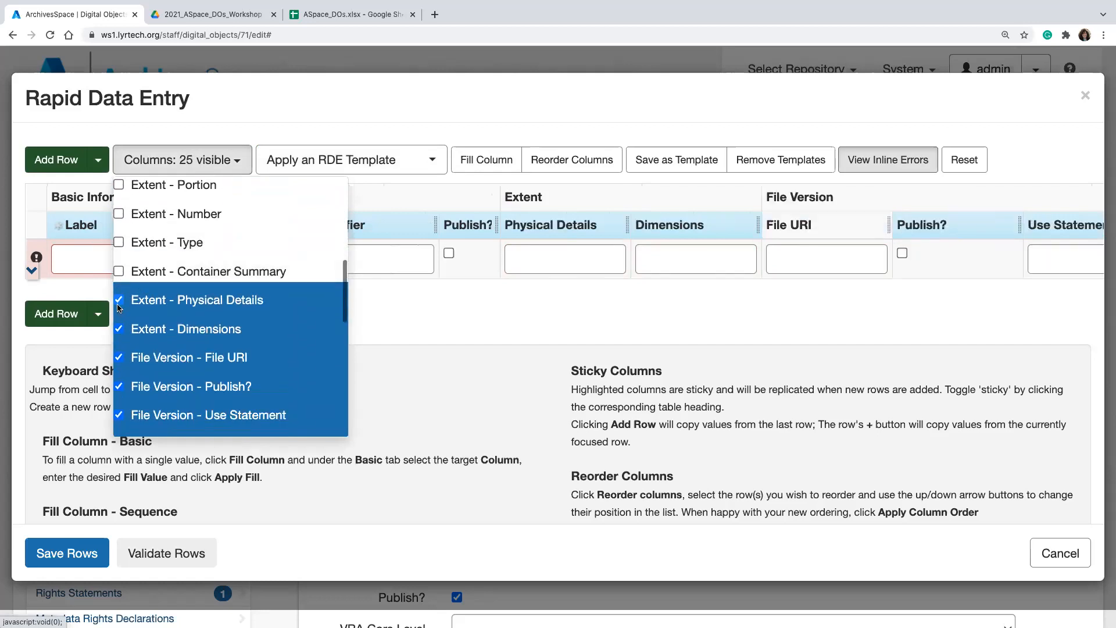
{"action": "left_click", "coordinate": [120, 304]}
{"action": "left_click", "coordinate": [120, 330]}
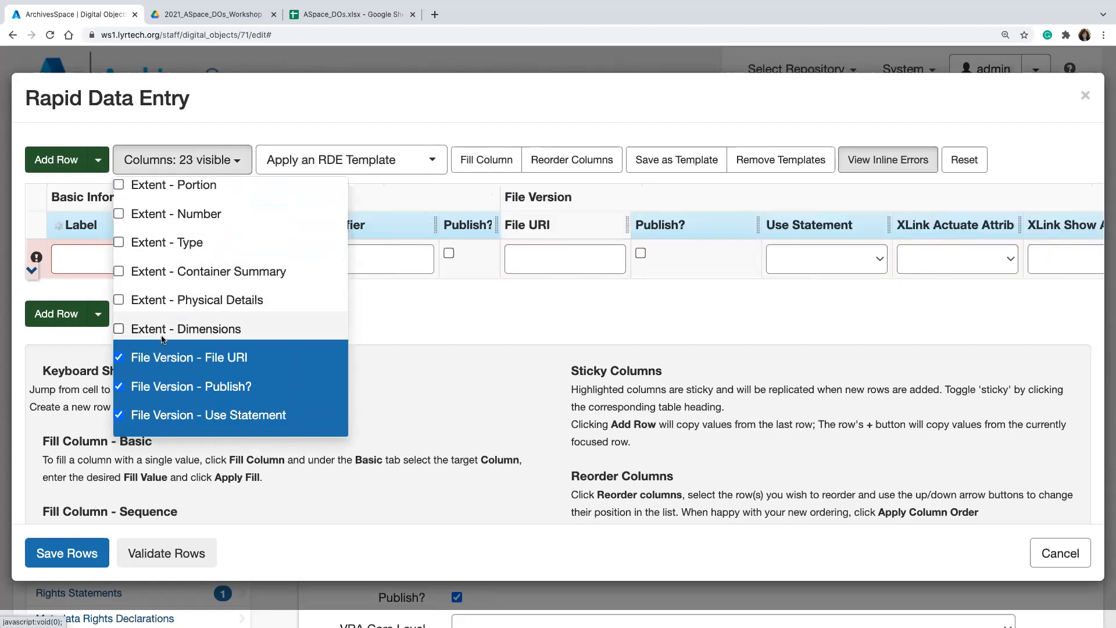
Step: Hide the Note, Label and Content columns for Notes 1, 2 and 3
{"action": "scroll", "coordinate": [163, 339], "scroll_direction": "down", "scroll_amount": 3}
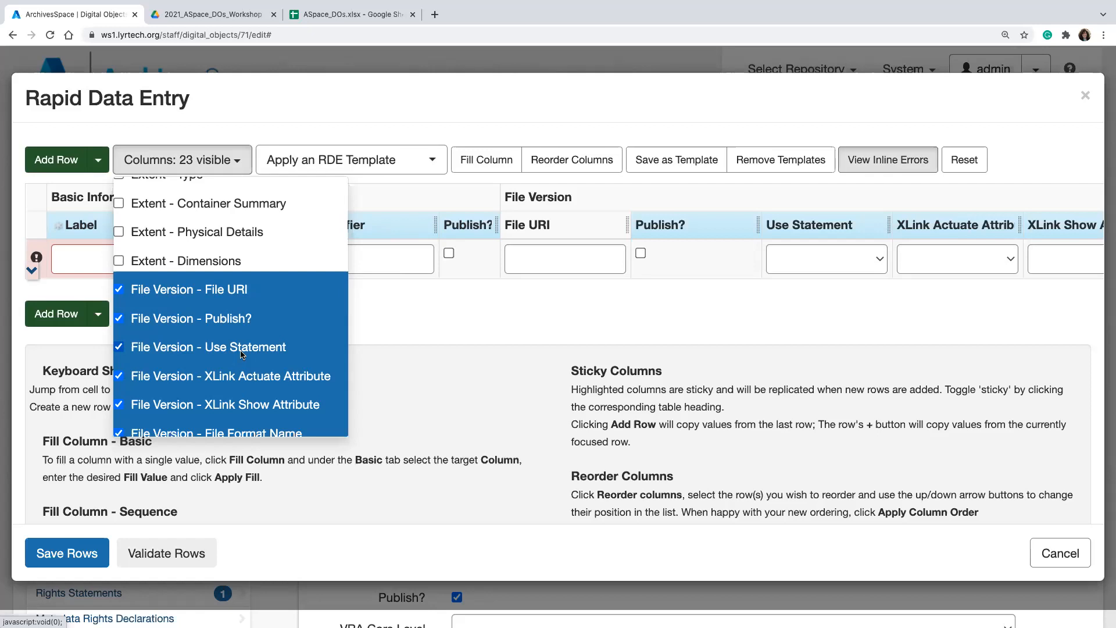
{"action": "scroll", "coordinate": [242, 354], "scroll_direction": "down", "scroll_amount": 1}
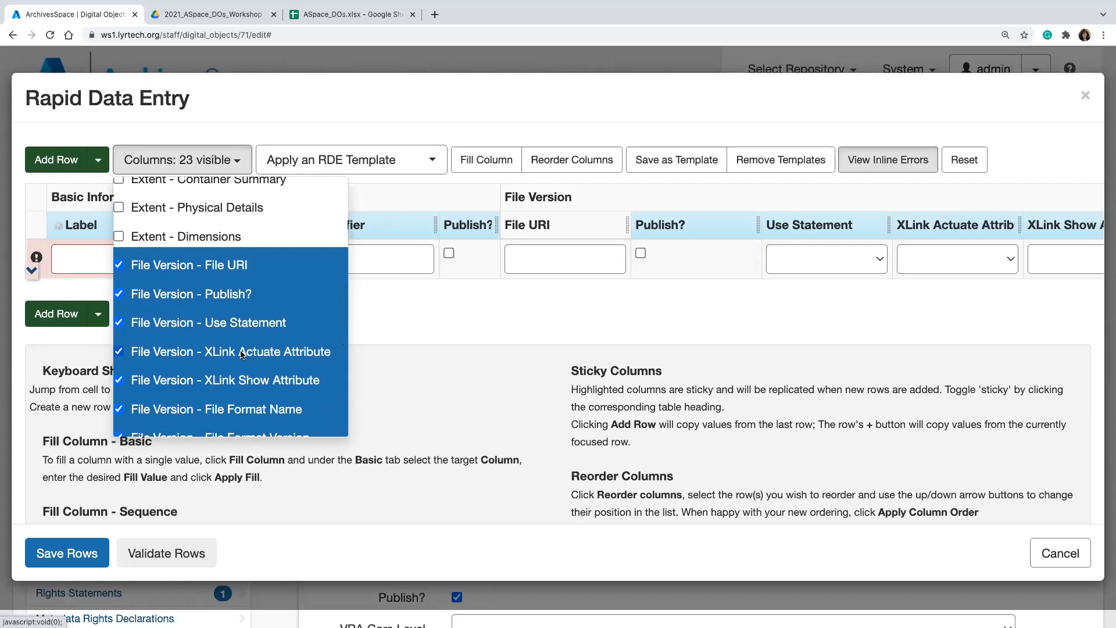
{"action": "scroll", "coordinate": [243, 352], "scroll_direction": "down", "scroll_amount": 1}
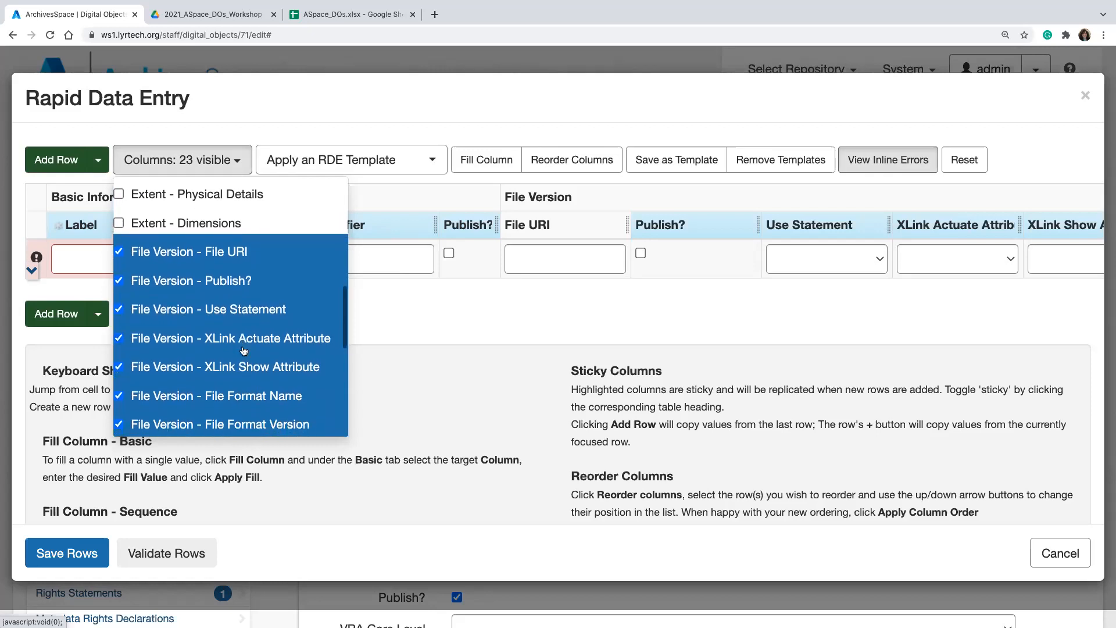
{"action": "scroll", "coordinate": [219, 360], "scroll_direction": "down", "scroll_amount": 3}
{"action": "scroll", "coordinate": [219, 361], "scroll_direction": "down", "scroll_amount": 1}
{"action": "left_click", "coordinate": [119, 298]}
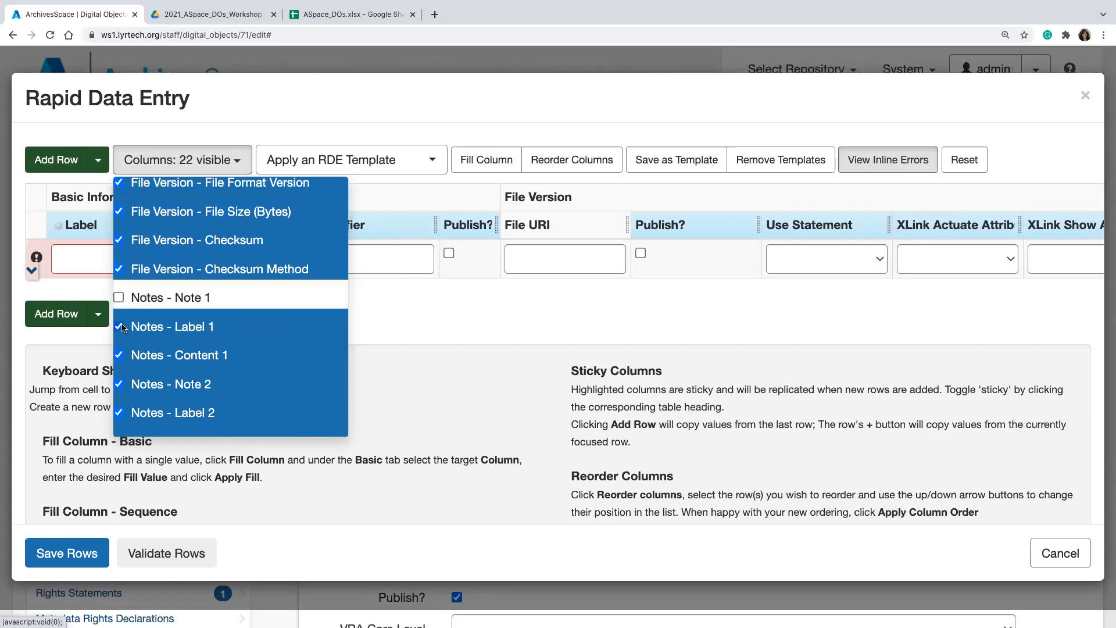
{"action": "left_click", "coordinate": [120, 327]}
{"action": "left_click", "coordinate": [119, 355]}
{"action": "scroll", "coordinate": [161, 390], "scroll_direction": "down", "scroll_amount": 1}
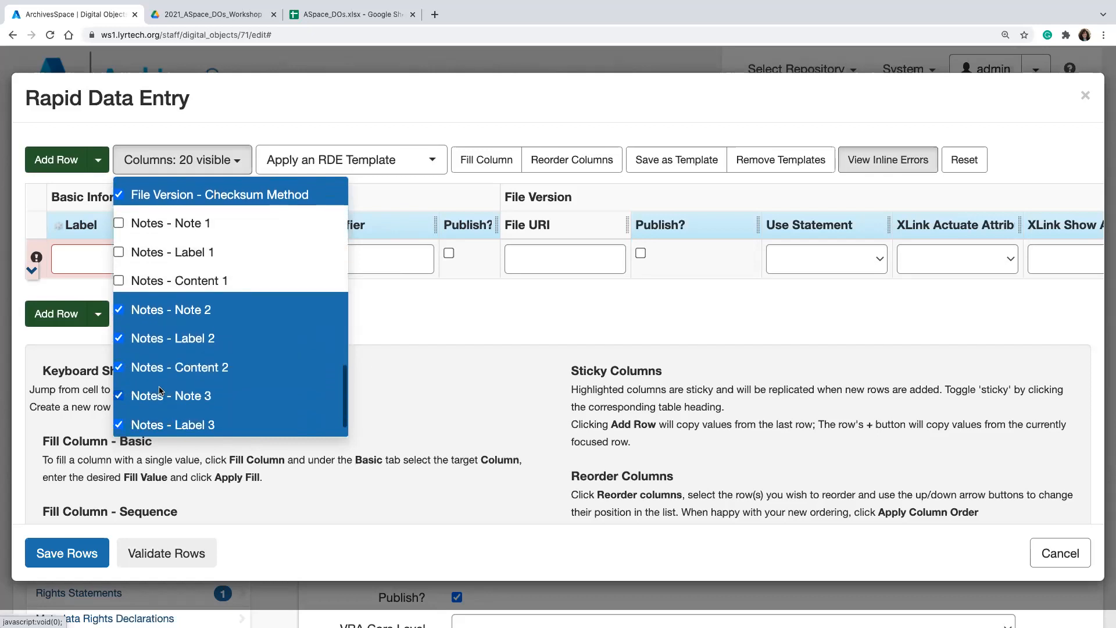
{"action": "left_click", "coordinate": [118, 309]}
{"action": "left_click", "coordinate": [119, 338]}
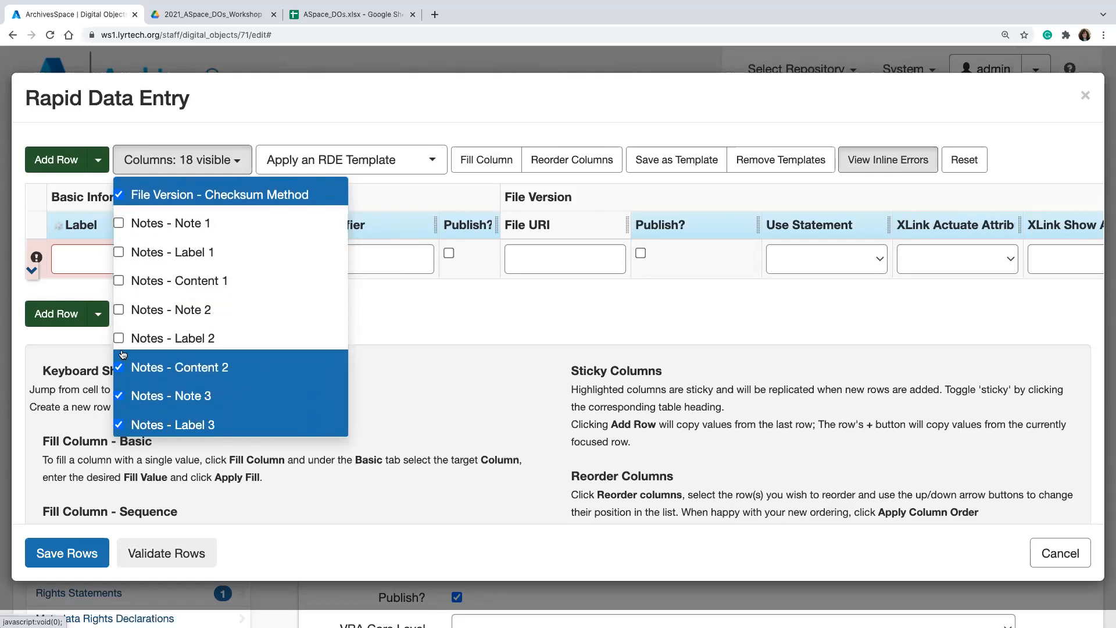
{"action": "left_click", "coordinate": [120, 367]}
{"action": "scroll", "coordinate": [192, 385], "scroll_direction": "down", "scroll_amount": 1}
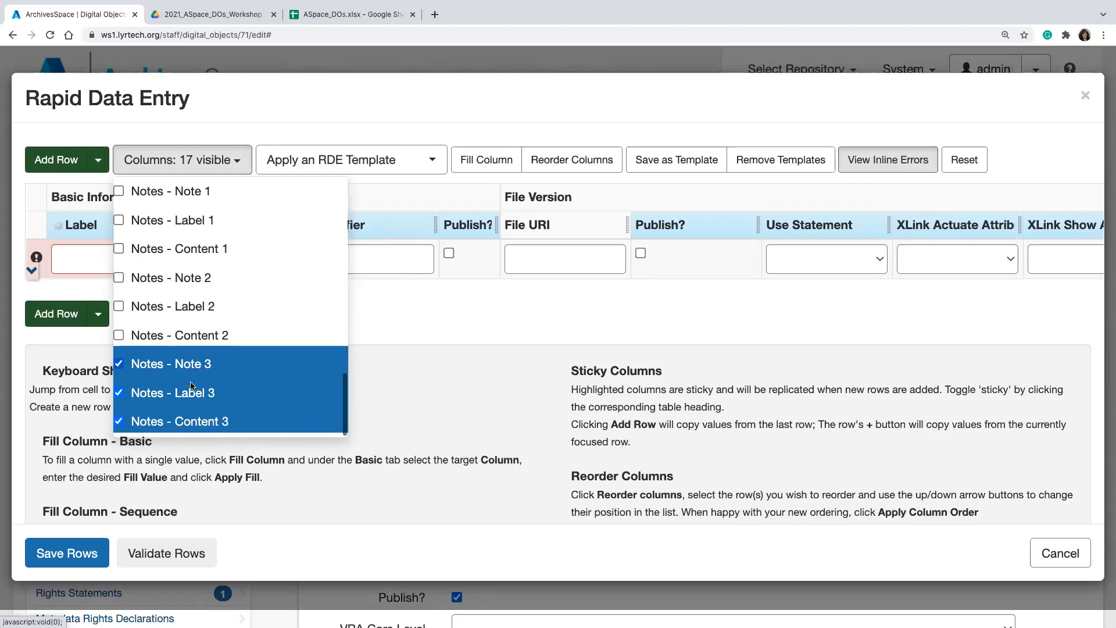
{"action": "left_click", "coordinate": [119, 365]}
{"action": "left_click", "coordinate": [120, 394]}
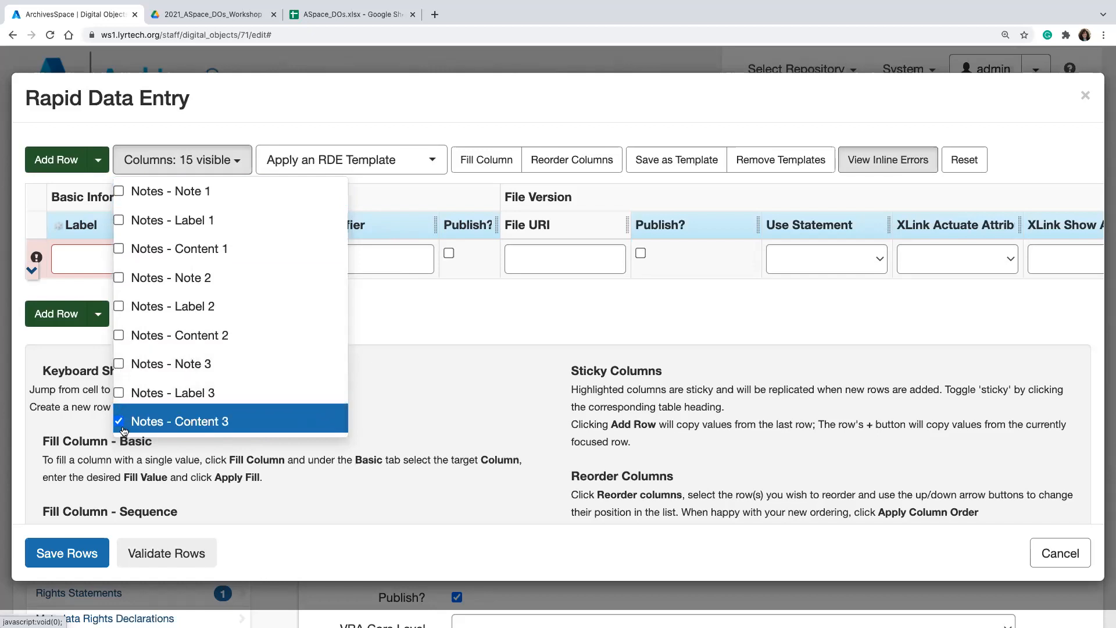
{"action": "left_click", "coordinate": [123, 425]}
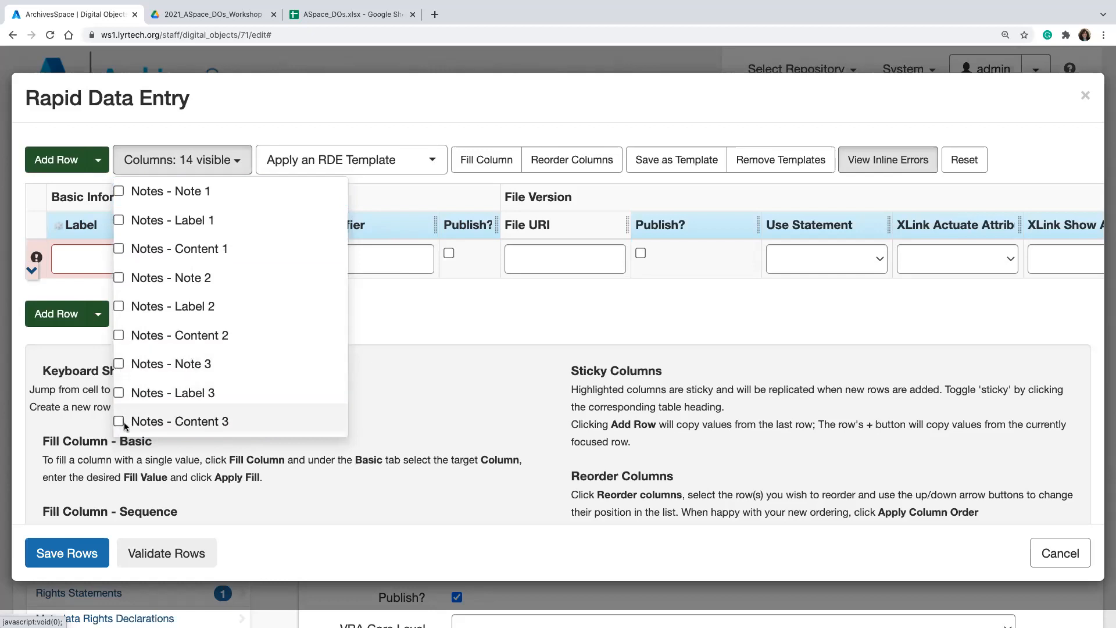
{"action": "left_click", "coordinate": [441, 401]}
Step: Turn off the Title column's stickiness, then cancel Rapid Data Entry without adding rows
{"action": "scroll", "coordinate": [598, 305], "scroll_direction": "right", "scroll_amount": 10}
{"action": "scroll", "coordinate": [577, 309], "scroll_direction": "right", "scroll_amount": 6}
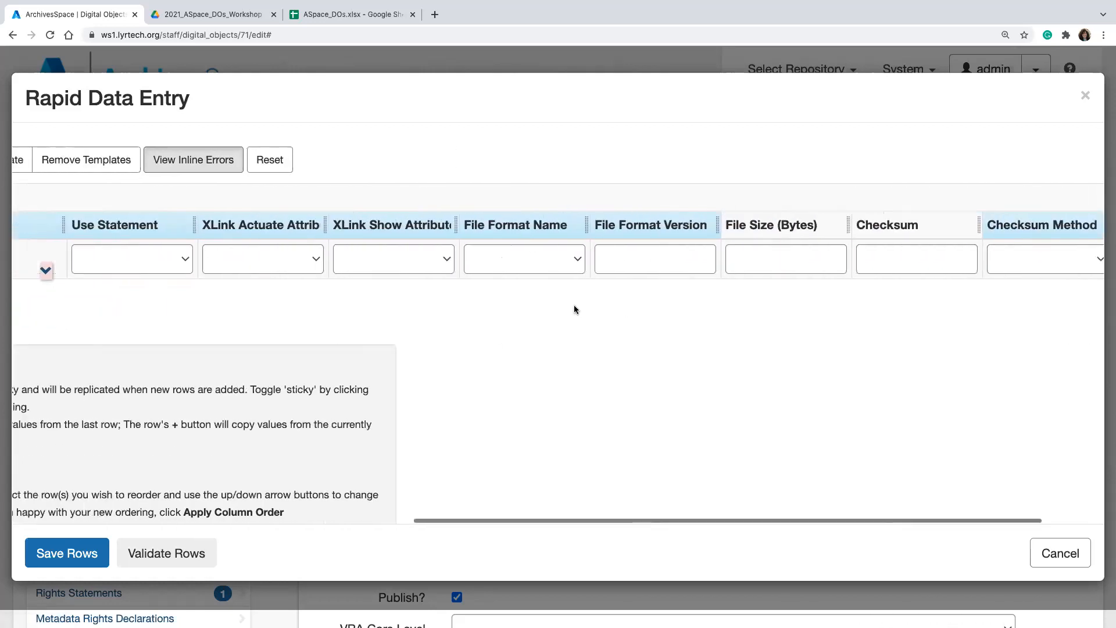
{"action": "scroll", "coordinate": [573, 306], "scroll_direction": "left", "scroll_amount": 15}
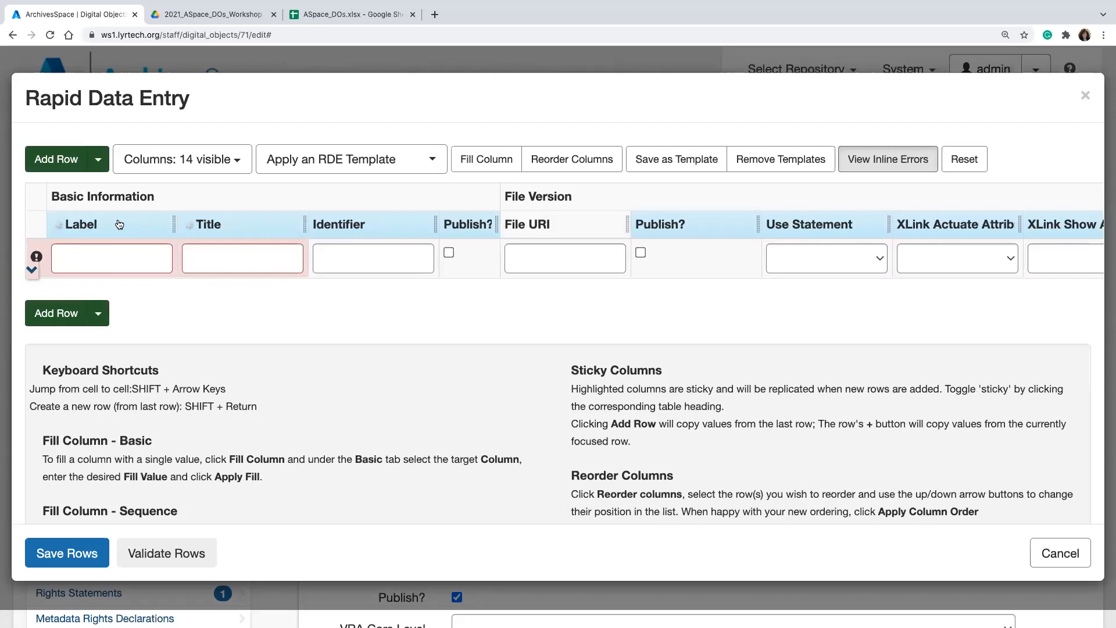
{"action": "left_click", "coordinate": [238, 236]}
{"action": "left_click", "coordinate": [238, 236]}
{"action": "left_click", "coordinate": [239, 236]}
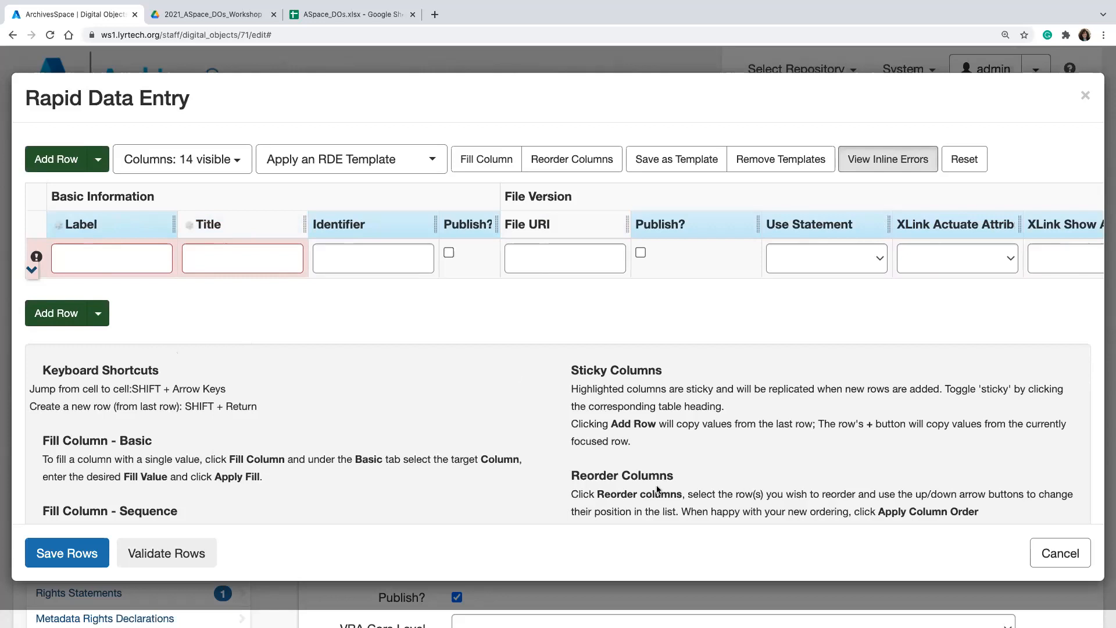
{"action": "left_click", "coordinate": [1063, 562]}
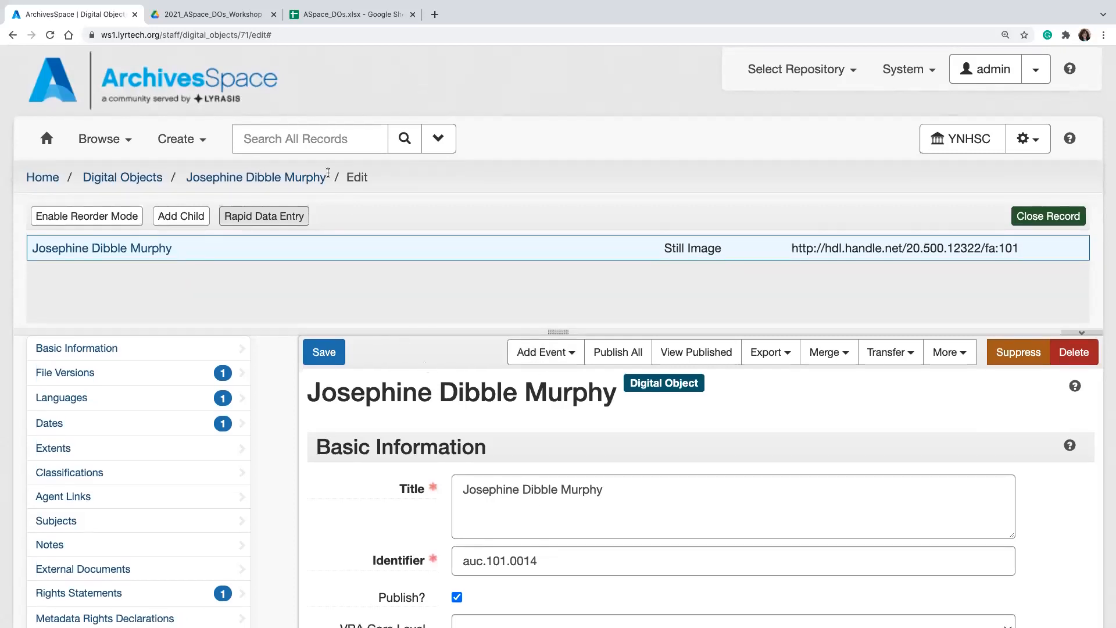
Step: Open the digital object's published view in the Public Interface
{"action": "left_click", "coordinate": [695, 353]}
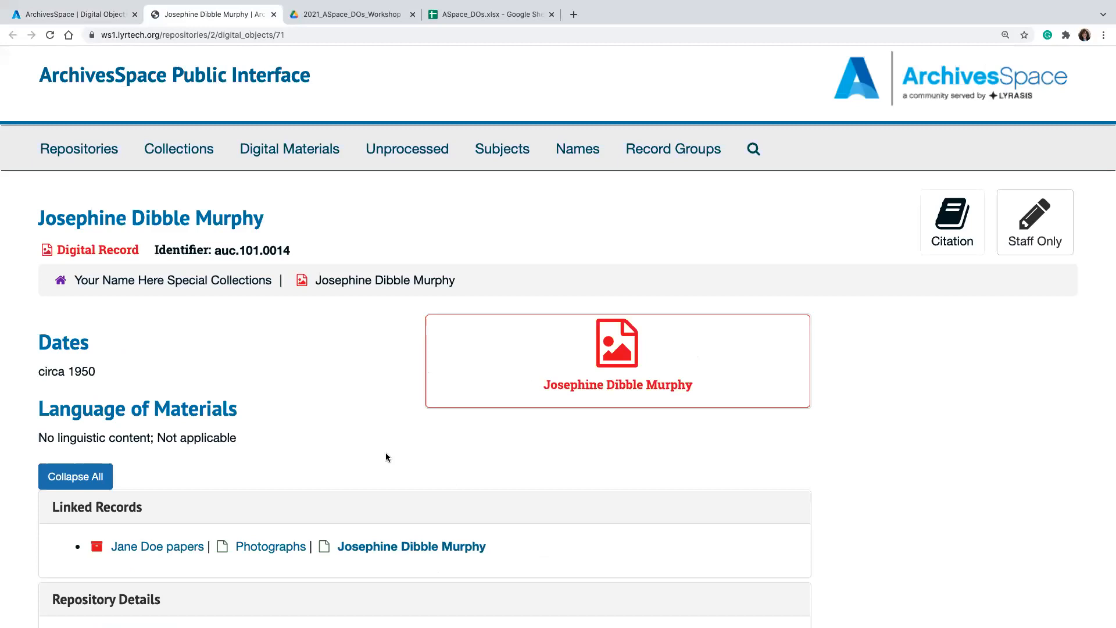
{"action": "scroll", "coordinate": [386, 454], "scroll_direction": "down", "scroll_amount": 2}
{"action": "scroll", "coordinate": [386, 457], "scroll_direction": "down", "scroll_amount": 6}
{"action": "scroll", "coordinate": [385, 455], "scroll_direction": "up", "scroll_amount": 1}
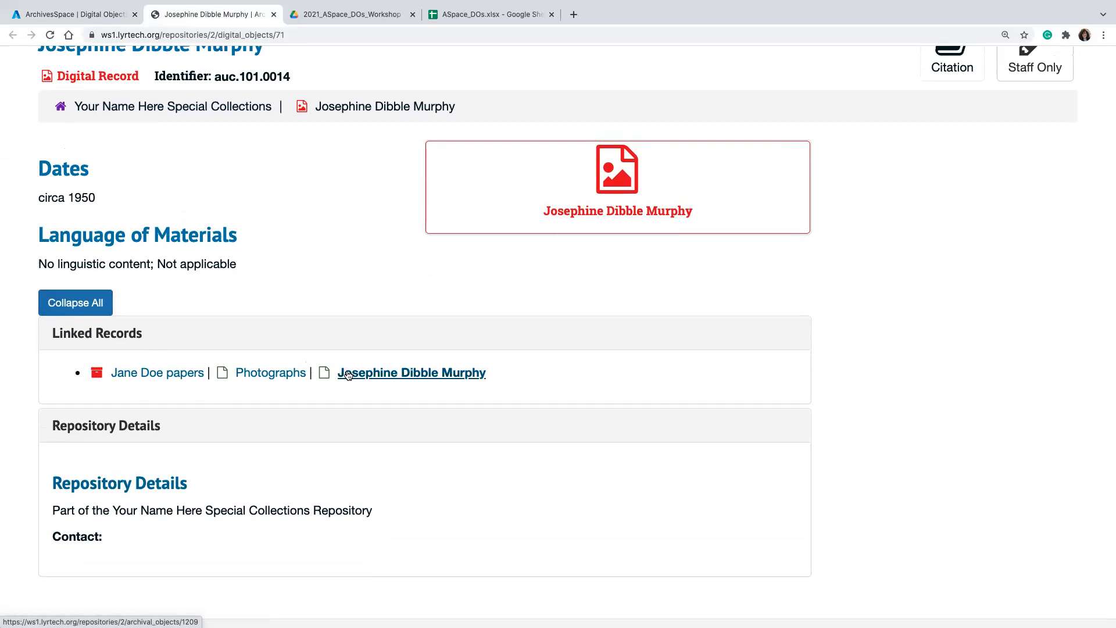
Step: In the Jane Doe papers, open the item under Photographs and test its digital object link
{"action": "left_click", "coordinate": [186, 373]}
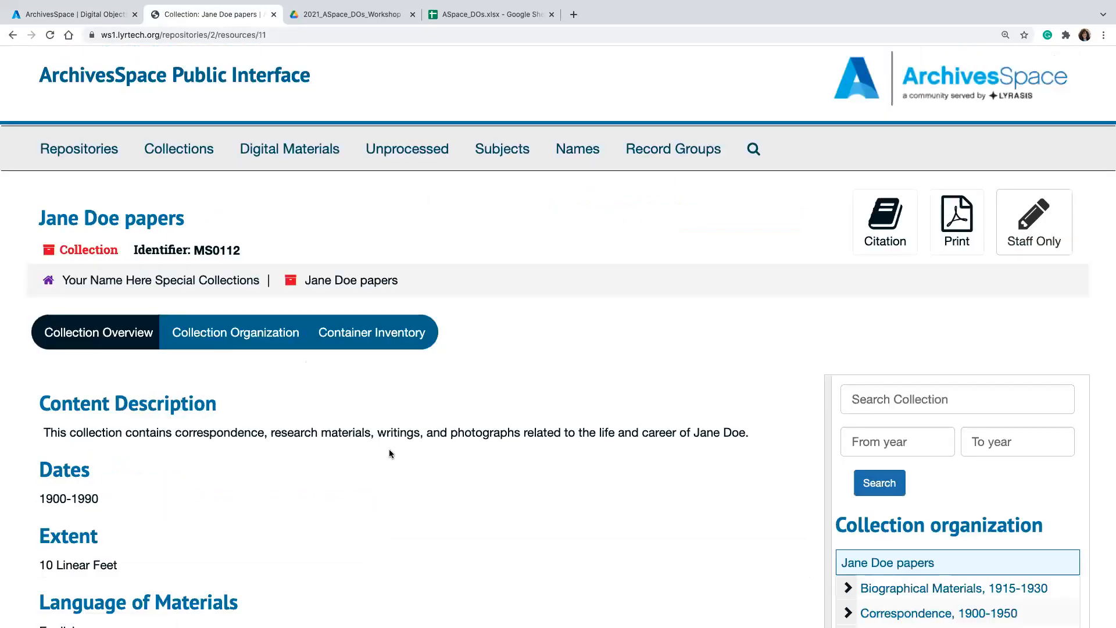
{"action": "scroll", "coordinate": [389, 454], "scroll_direction": "down", "scroll_amount": 6}
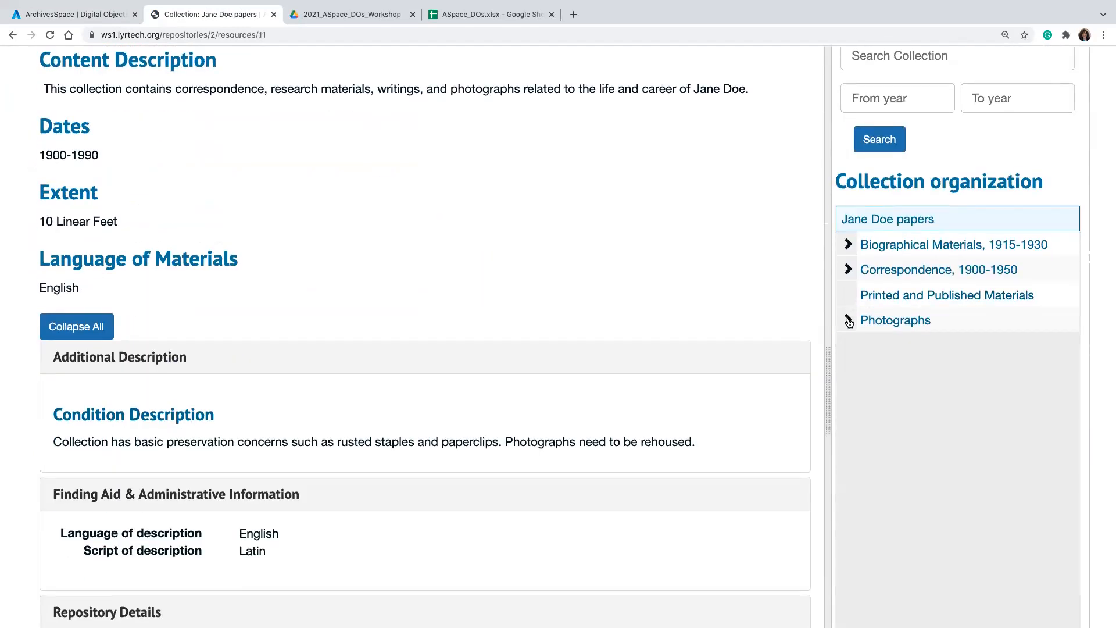
{"action": "left_click", "coordinate": [848, 321]}
{"action": "left_click", "coordinate": [888, 348]}
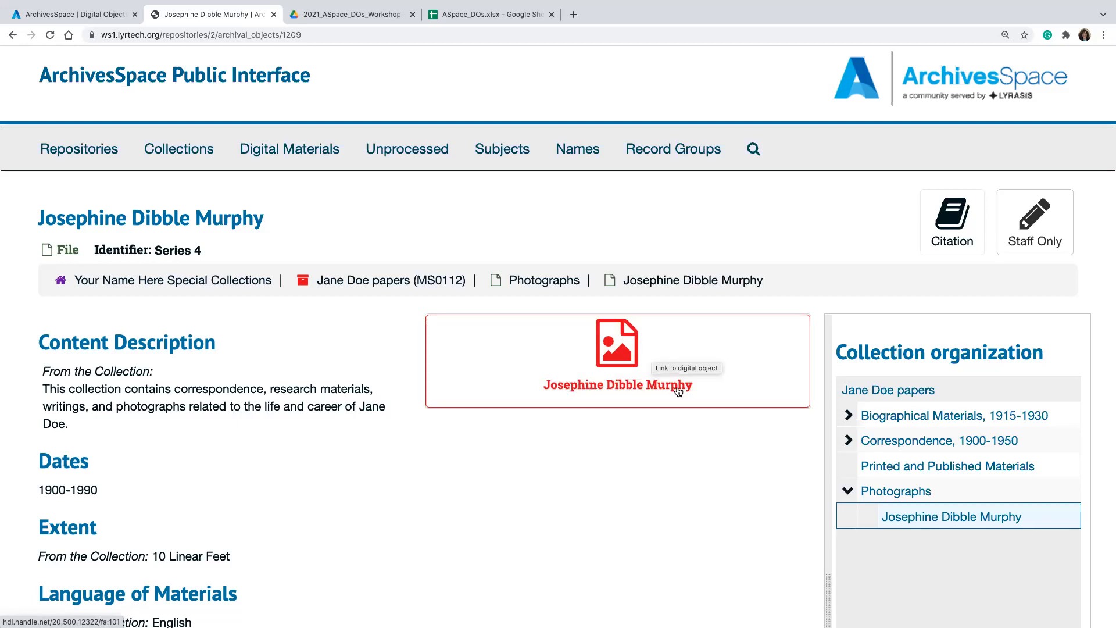
{"action": "left_click", "coordinate": [629, 391]}
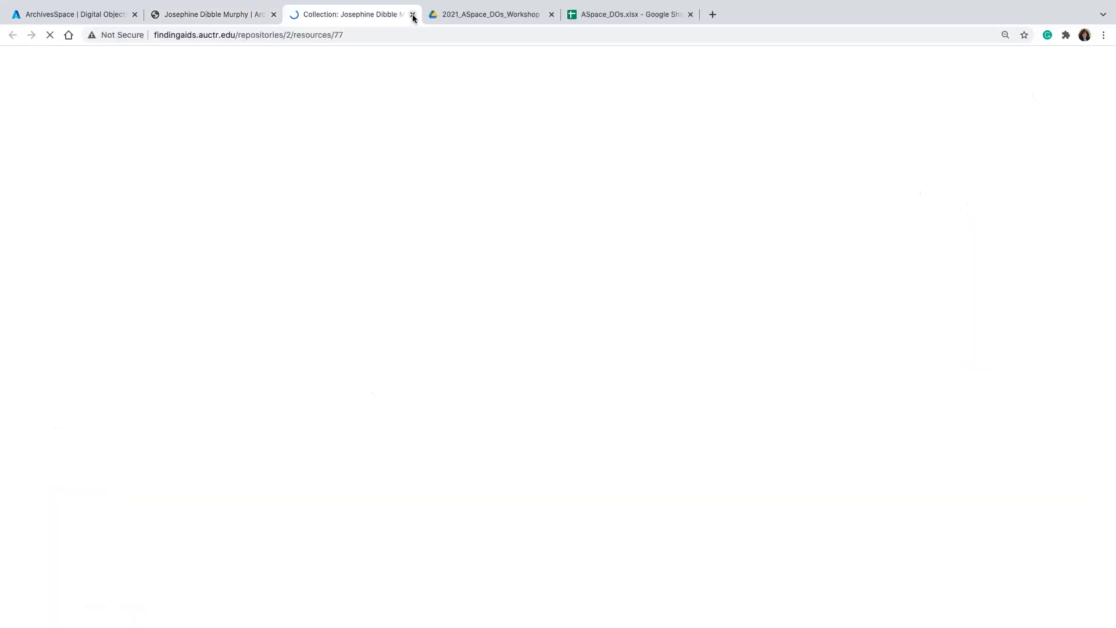
{"action": "left_click", "coordinate": [413, 16]}
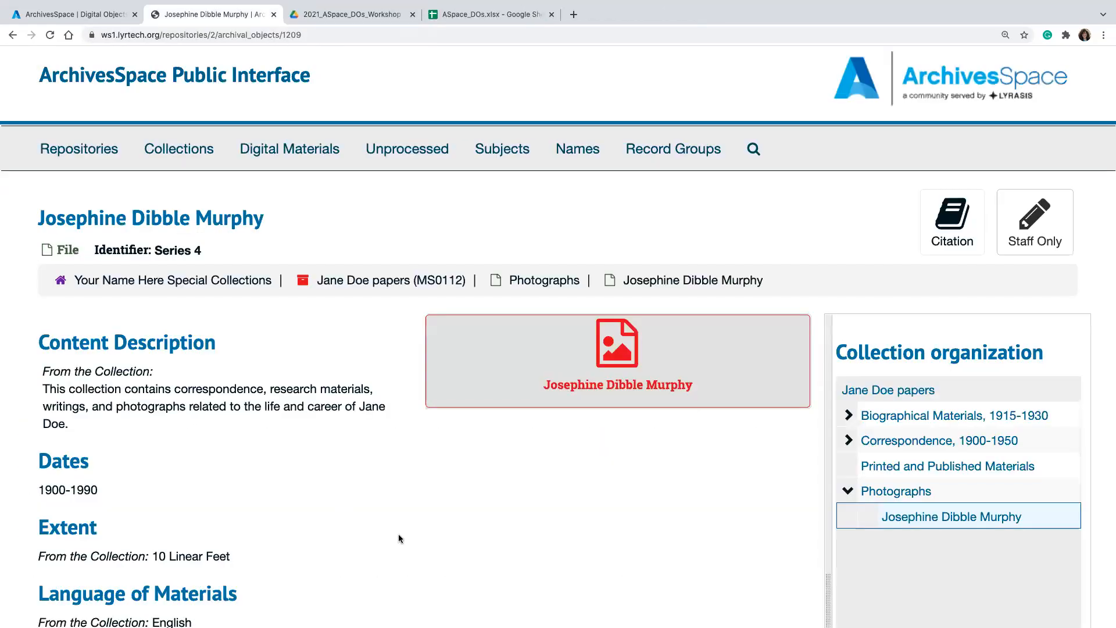
{"action": "scroll", "coordinate": [356, 532], "scroll_direction": "down", "scroll_amount": 5}
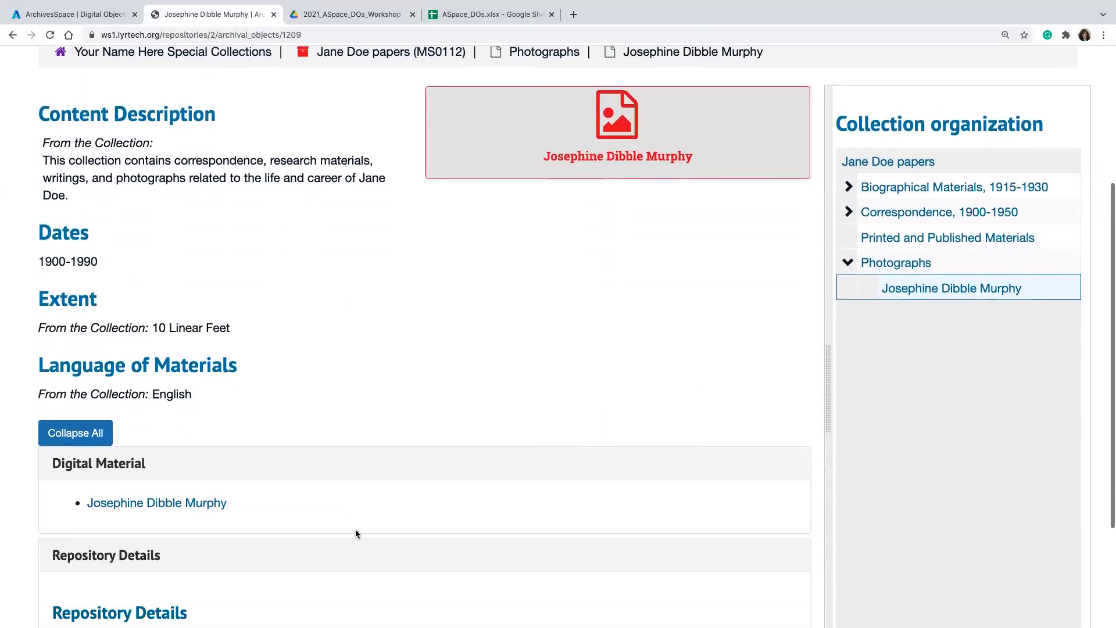
{"action": "scroll", "coordinate": [355, 532], "scroll_direction": "down", "scroll_amount": 2}
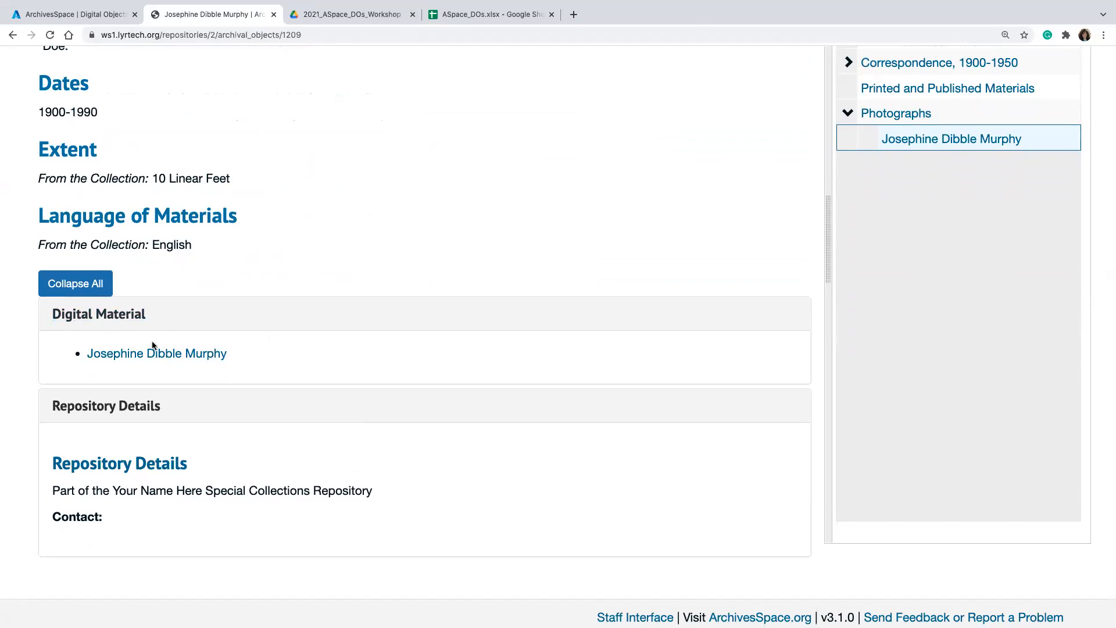
{"action": "scroll", "coordinate": [153, 346], "scroll_direction": "up", "scroll_amount": 10}
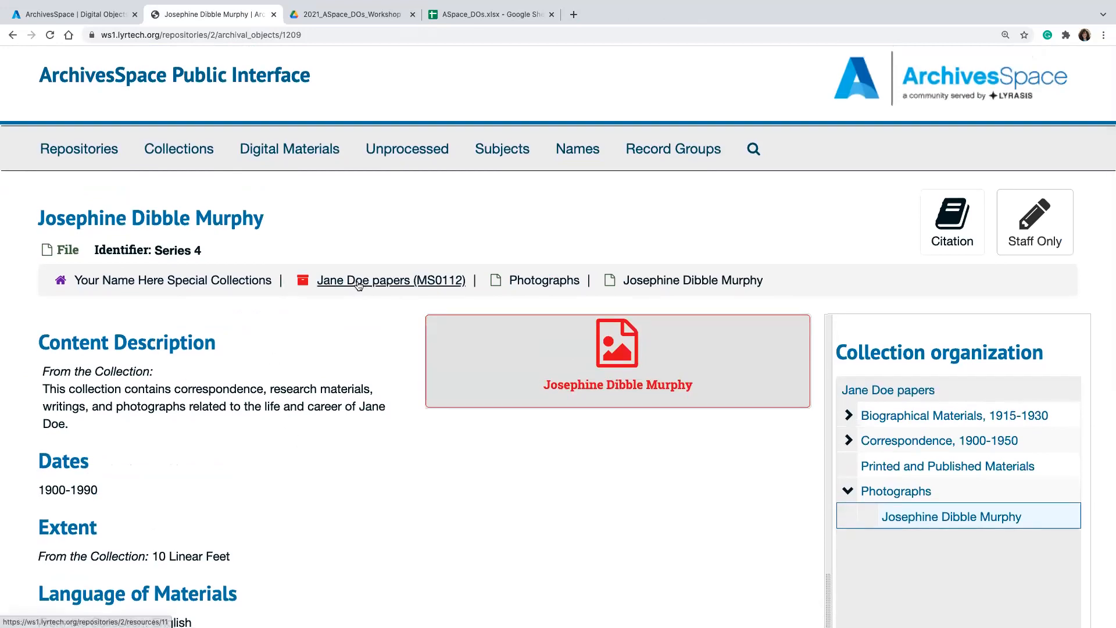
Step: List all digital materials on the public site and scroll through them
{"action": "left_click", "coordinate": [291, 155]}
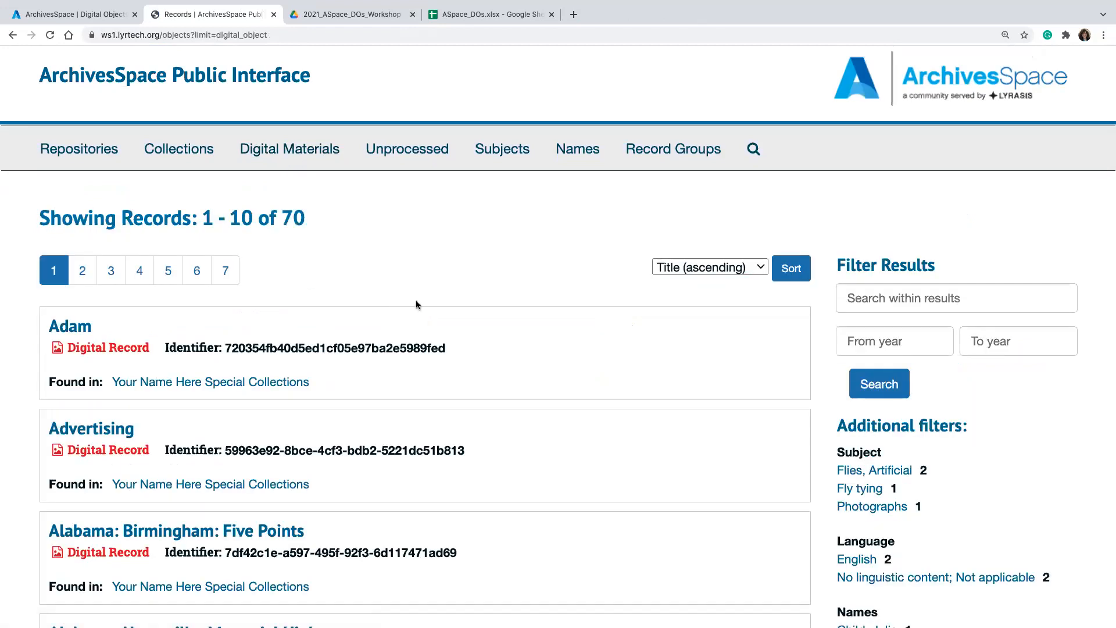
{"action": "scroll", "coordinate": [417, 301], "scroll_direction": "down", "scroll_amount": 1}
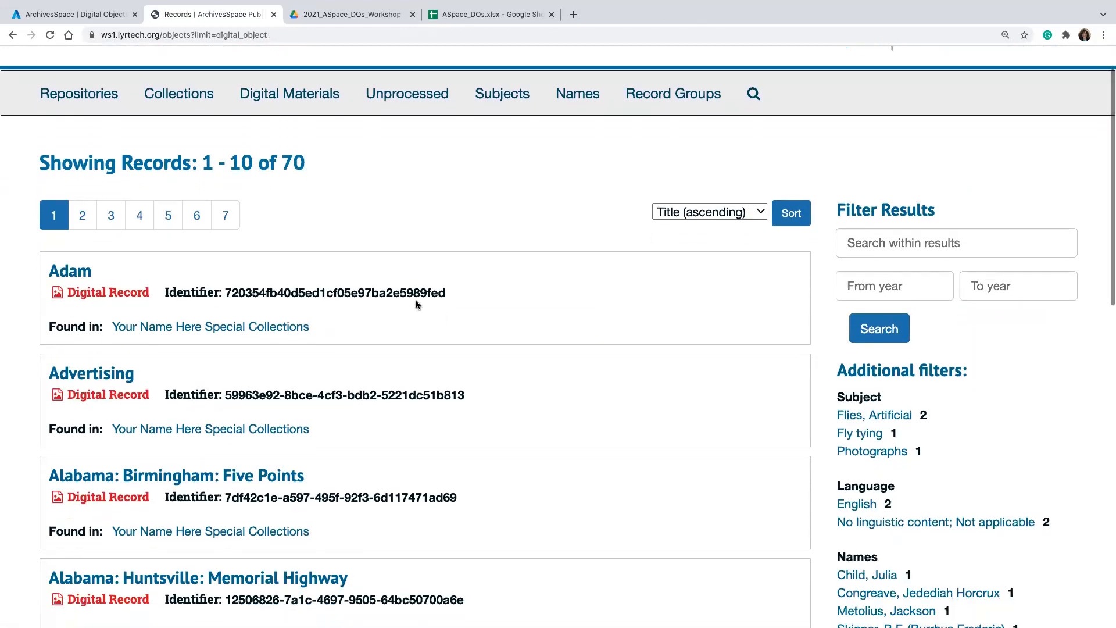
{"action": "scroll", "coordinate": [417, 301], "scroll_direction": "down", "scroll_amount": 2}
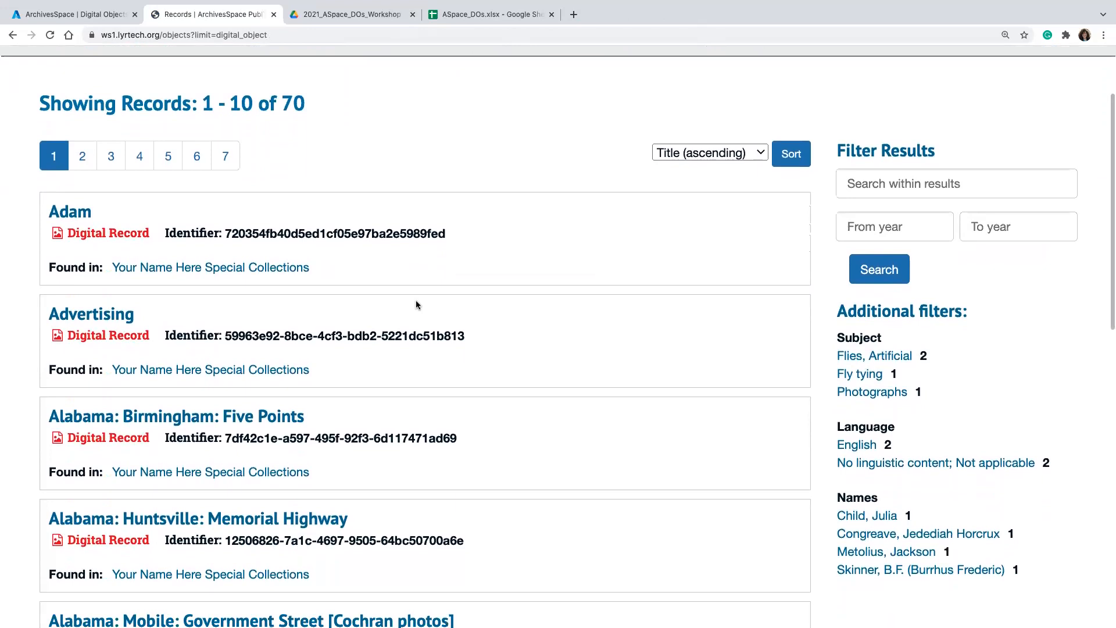
{"action": "scroll", "coordinate": [416, 305], "scroll_direction": "up", "scroll_amount": 1}
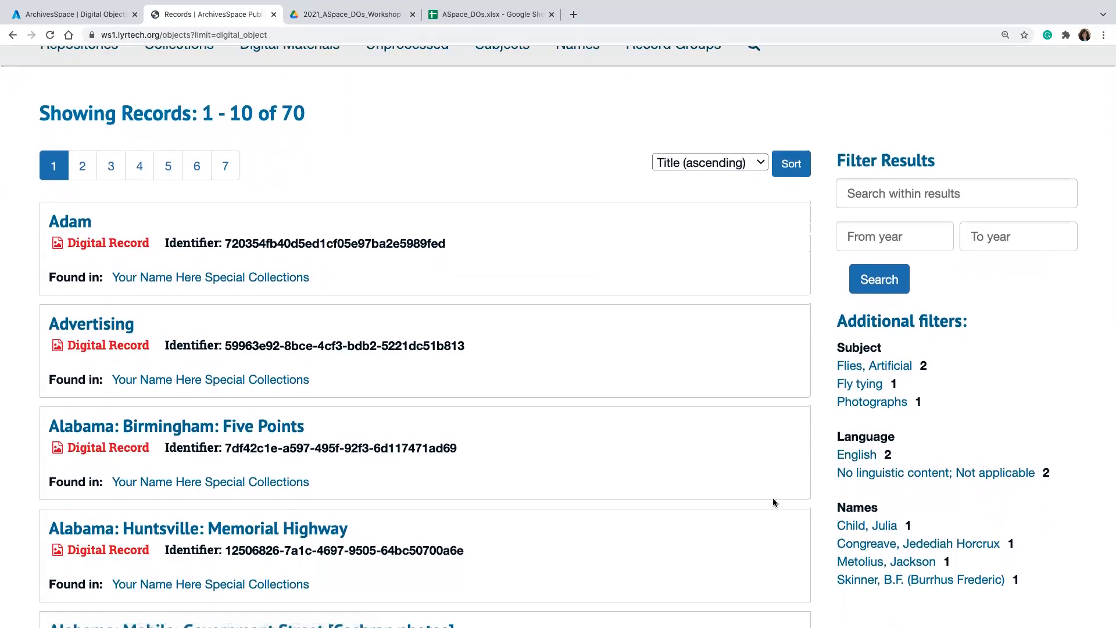
{"action": "scroll", "coordinate": [90, 177], "scroll_direction": "up", "scroll_amount": 3}
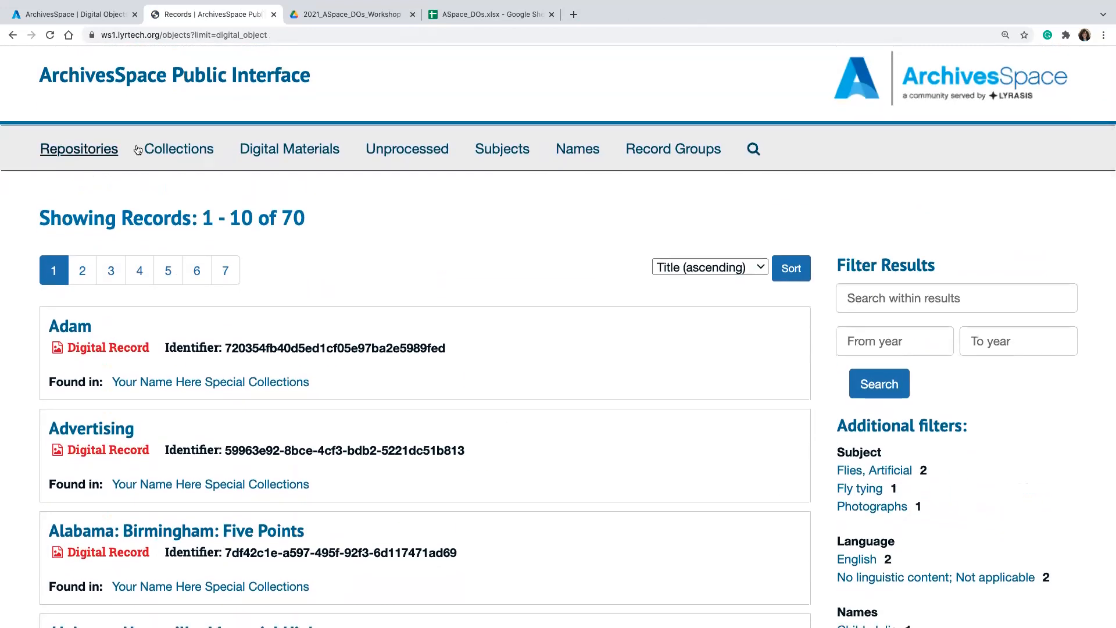
Step: Return to the public home page, check the record-type limits, and close the public interface
{"action": "left_click", "coordinate": [135, 84]}
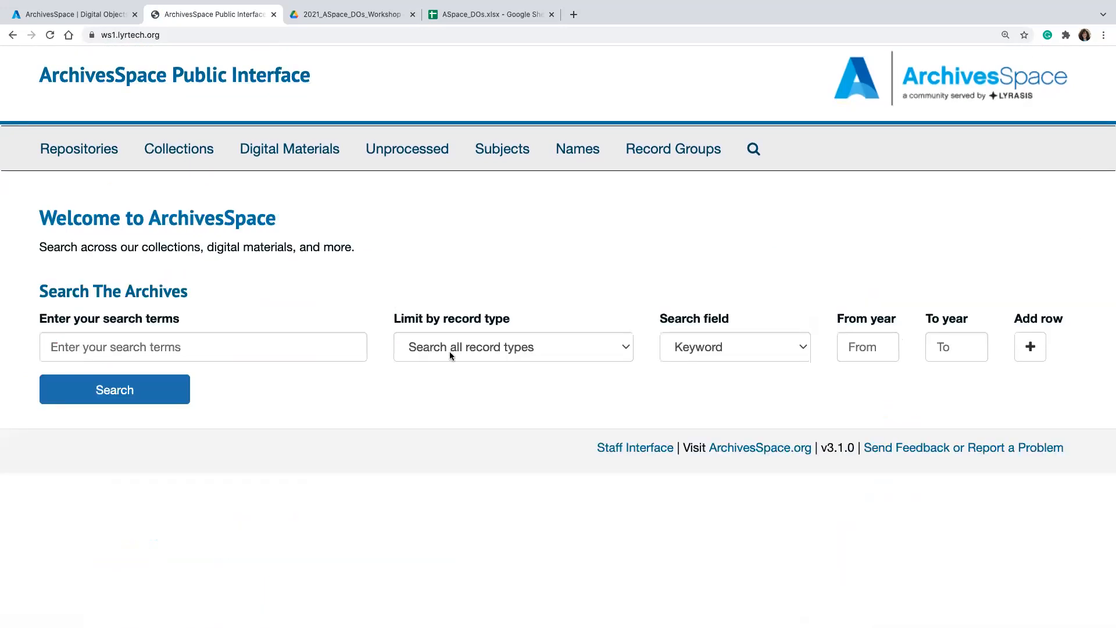
{"action": "left_click", "coordinate": [451, 355]}
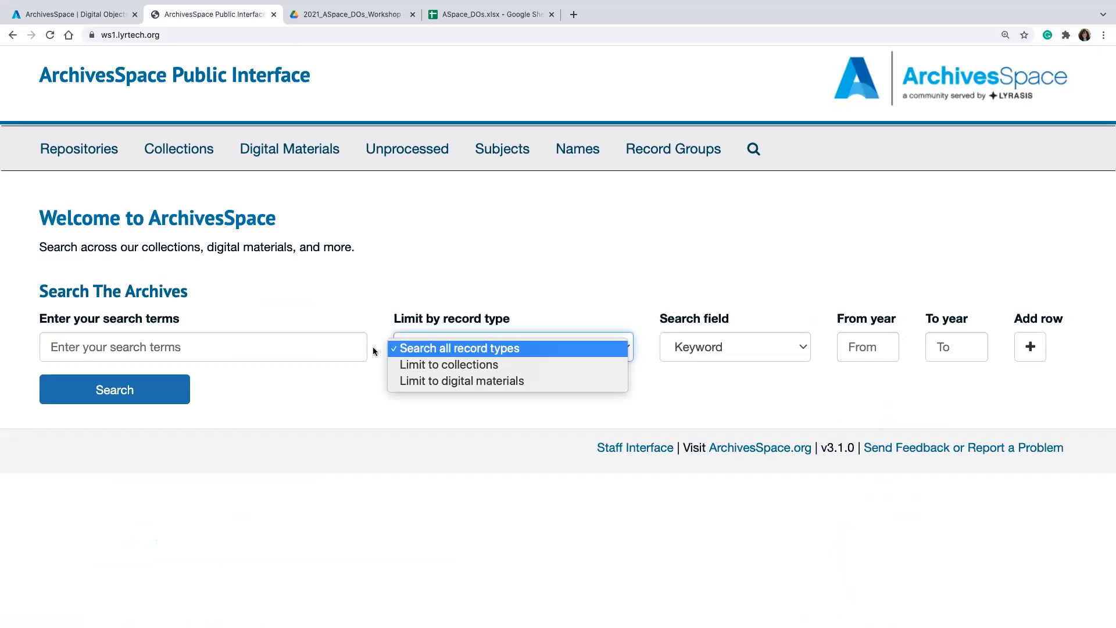
{"action": "left_click", "coordinate": [276, 18]}
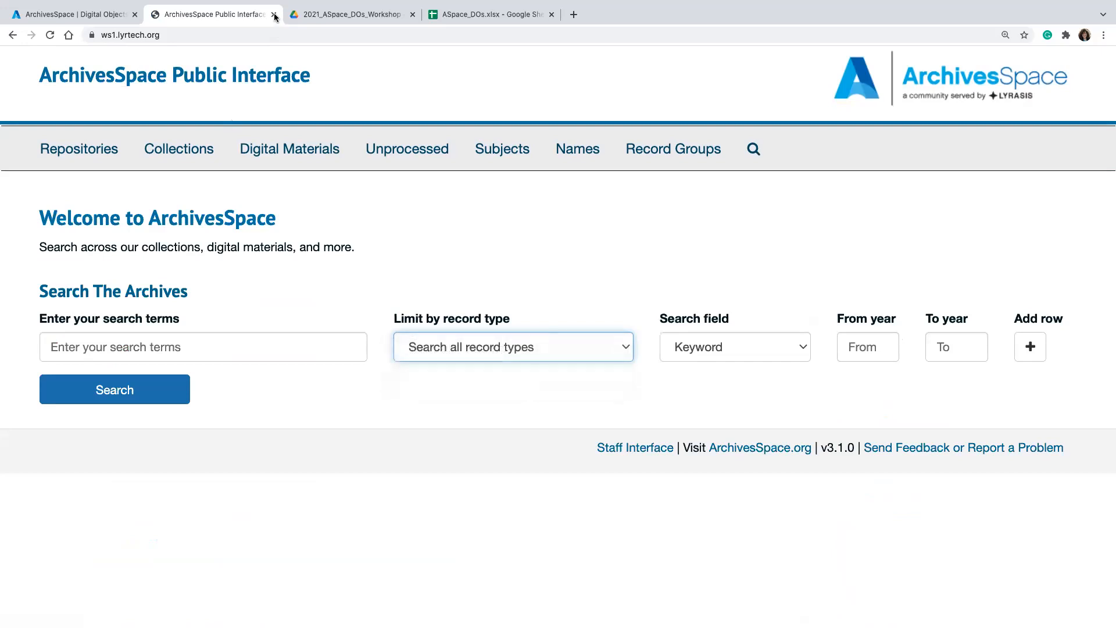
{"action": "left_click", "coordinate": [274, 14]}
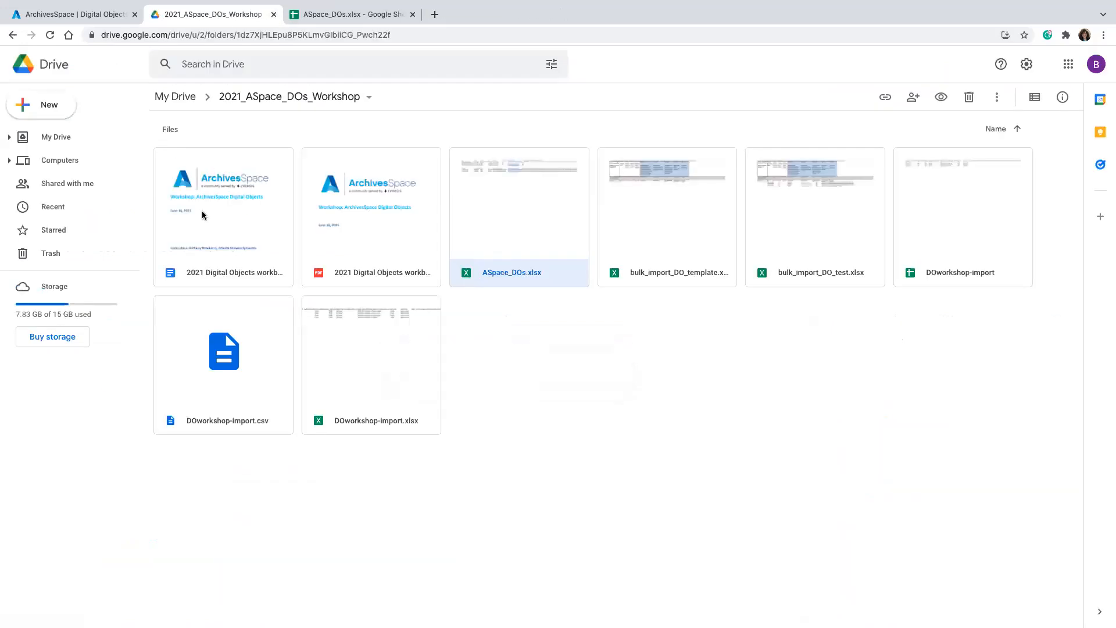
Step: Search all records for 'my favorite book' and edit the My Favorite Book digital object book001
{"action": "left_click", "coordinate": [69, 39]}
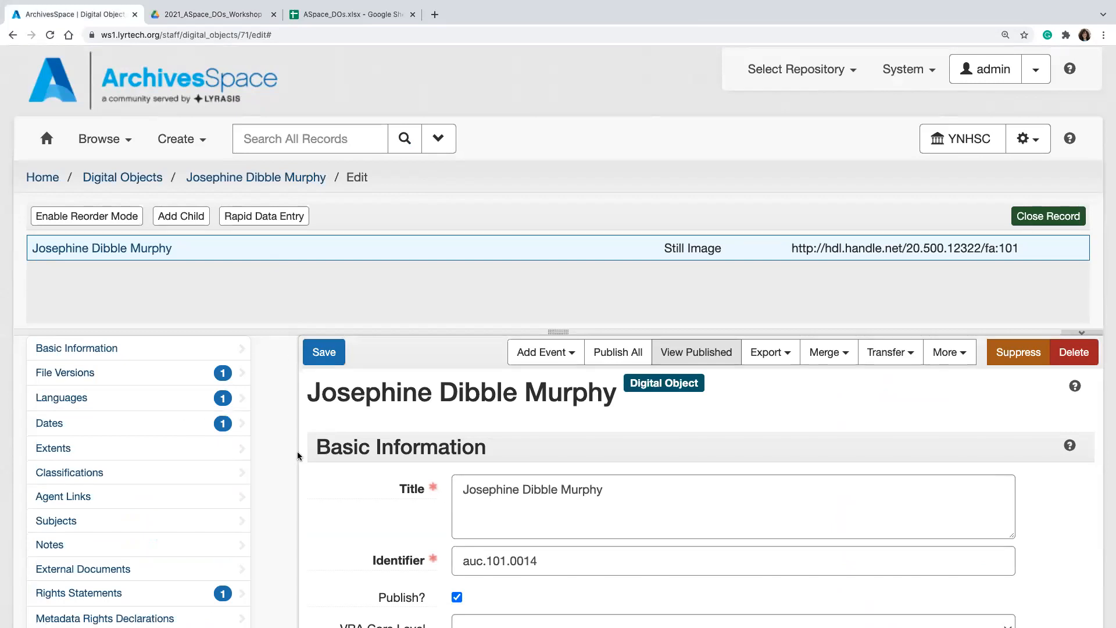
{"action": "left_click", "coordinate": [307, 144]}
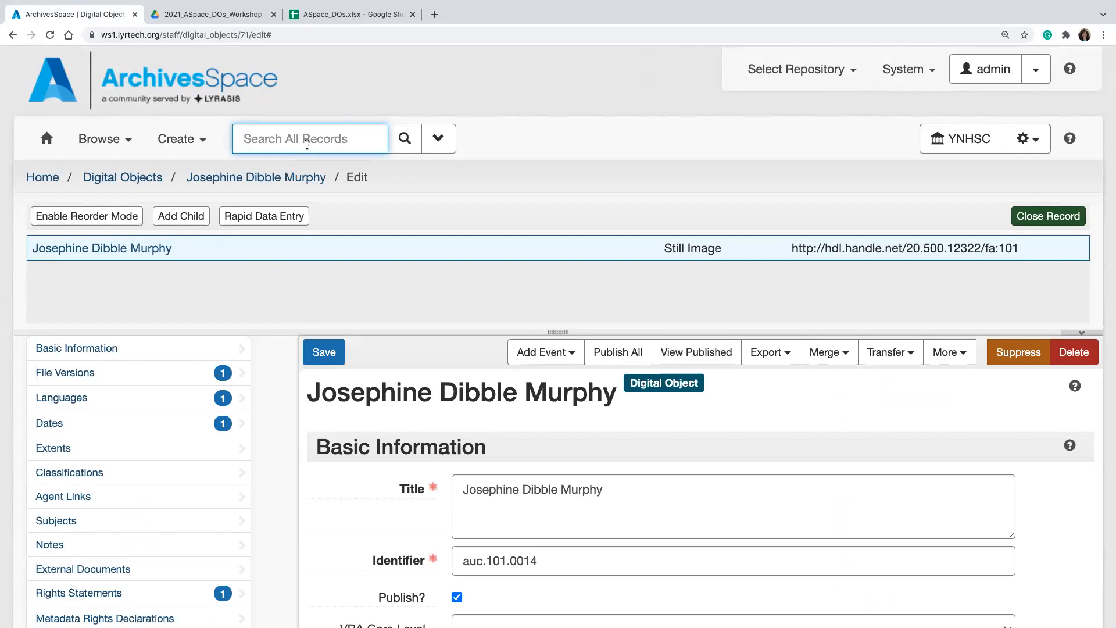
{"action": "type", "text": "my favori"}
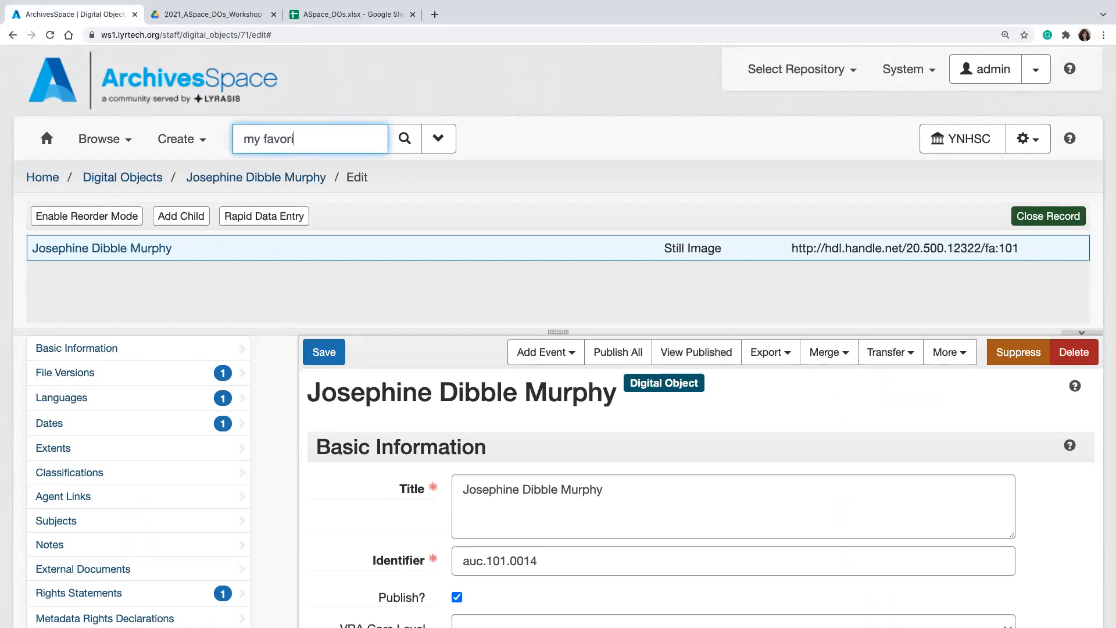
{"action": "type", "text": "te book"}
{"action": "key", "text": "Return"}
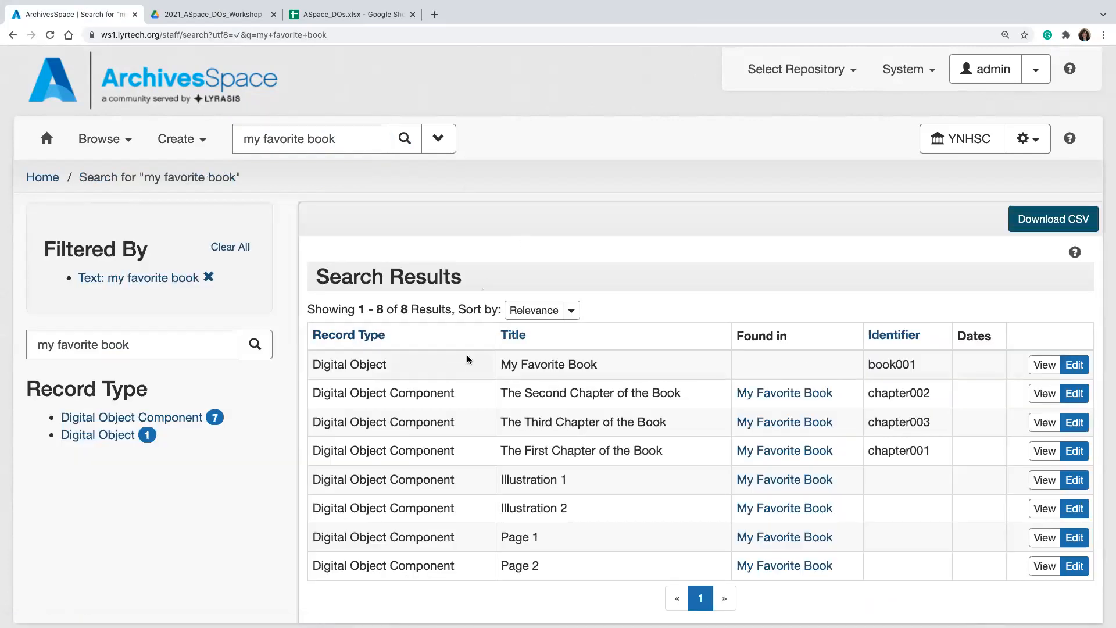
{"action": "left_click", "coordinate": [1074, 364]}
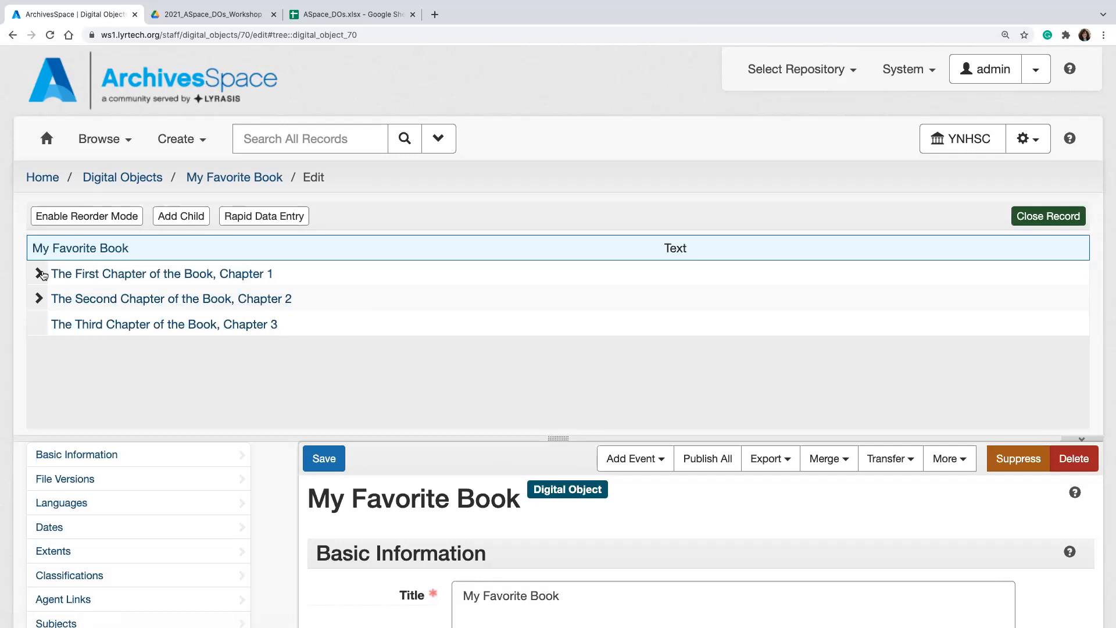
Step: Expand Chapter 1's pages and Chapter 2's illustrations, then open 'The First Chapter of the Book'
{"action": "left_click", "coordinate": [39, 273]}
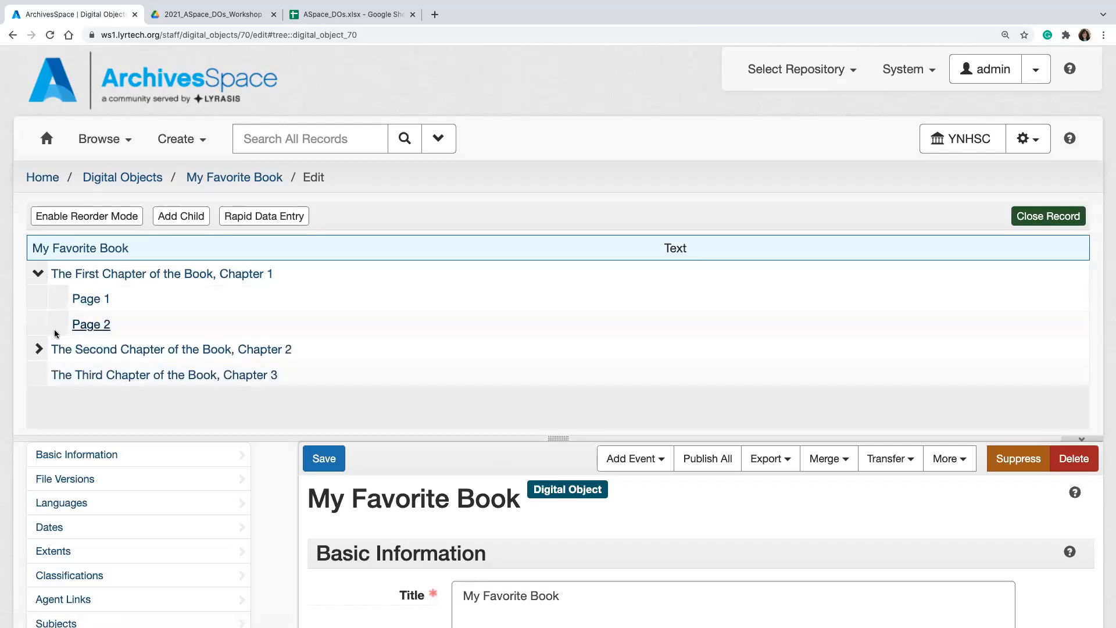
{"action": "left_click", "coordinate": [39, 349]}
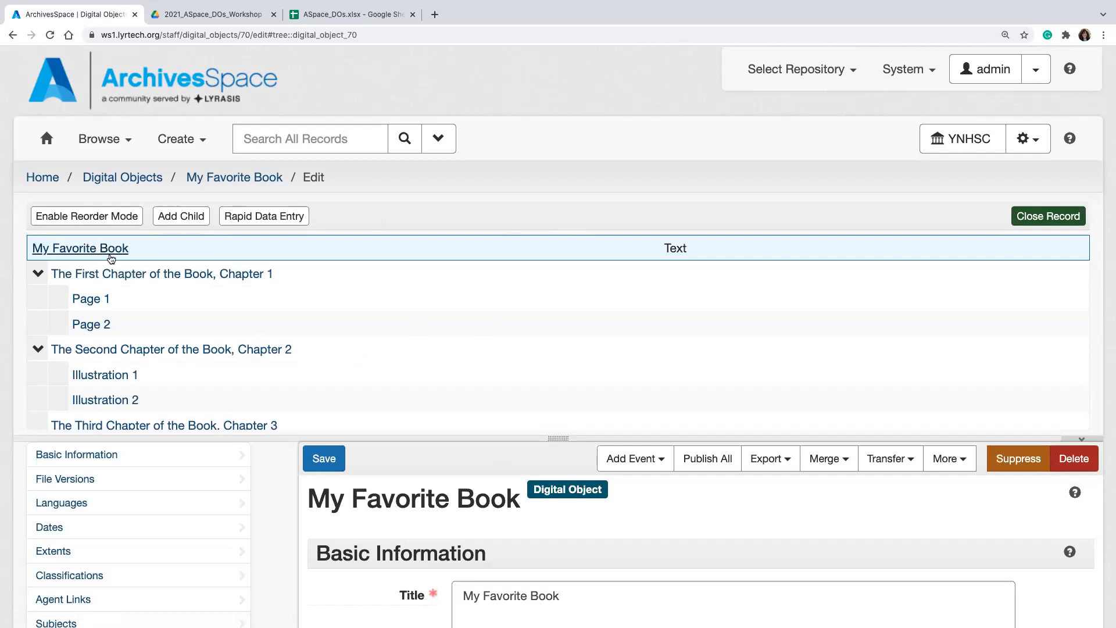
{"action": "scroll", "coordinate": [287, 528], "scroll_direction": "down", "scroll_amount": 3}
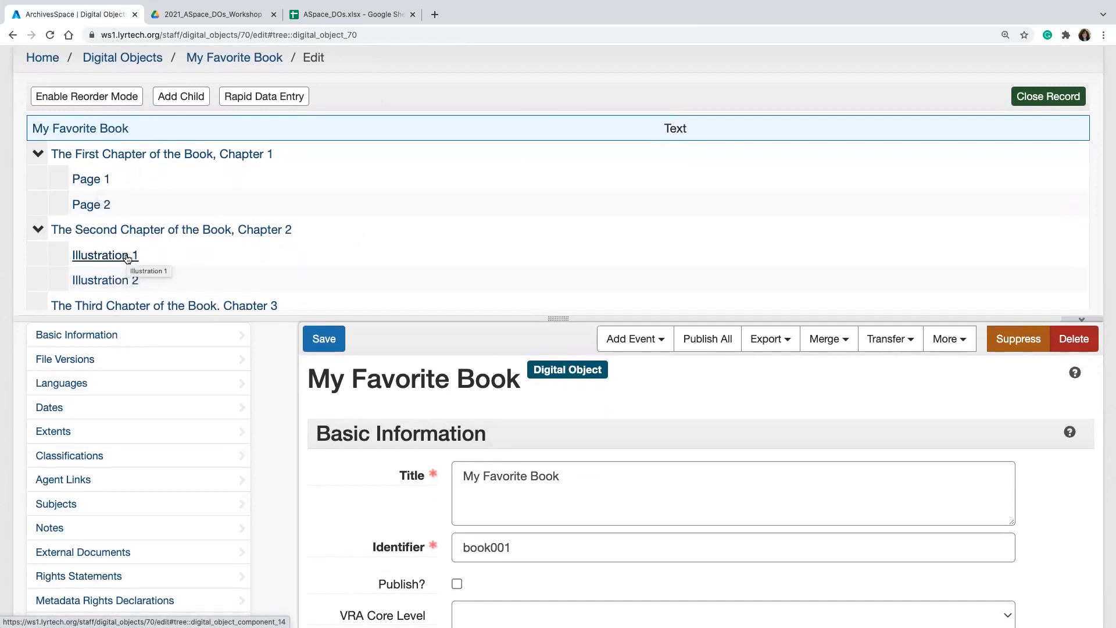
{"action": "scroll", "coordinate": [123, 249], "scroll_direction": "up", "scroll_amount": 1}
{"action": "left_click", "coordinate": [129, 160]}
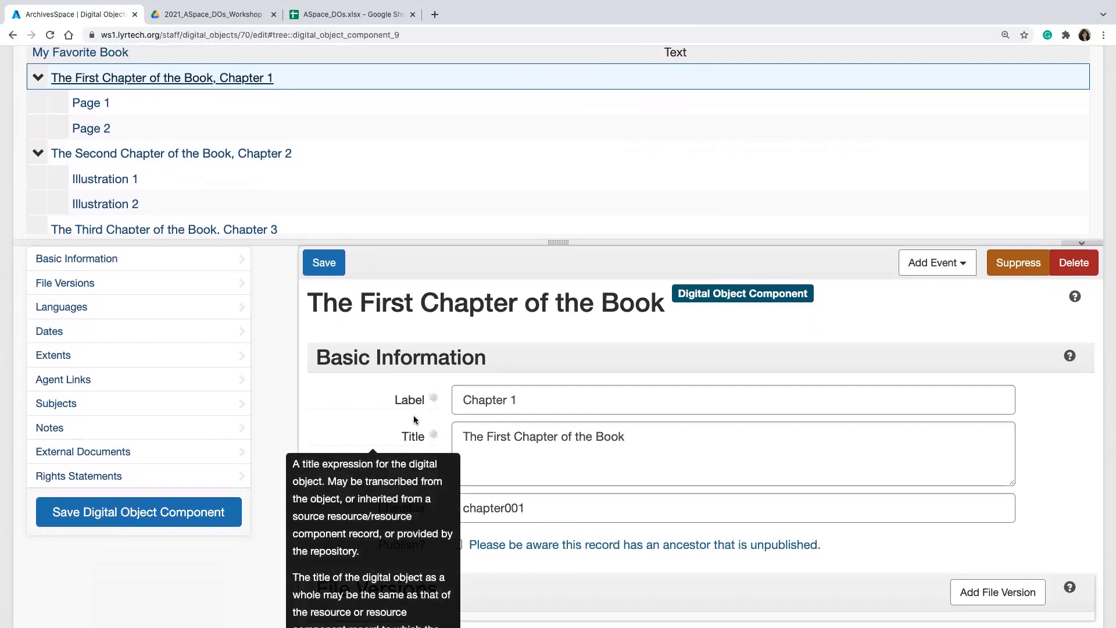
{"action": "mouse_move", "coordinate": [414, 405]}
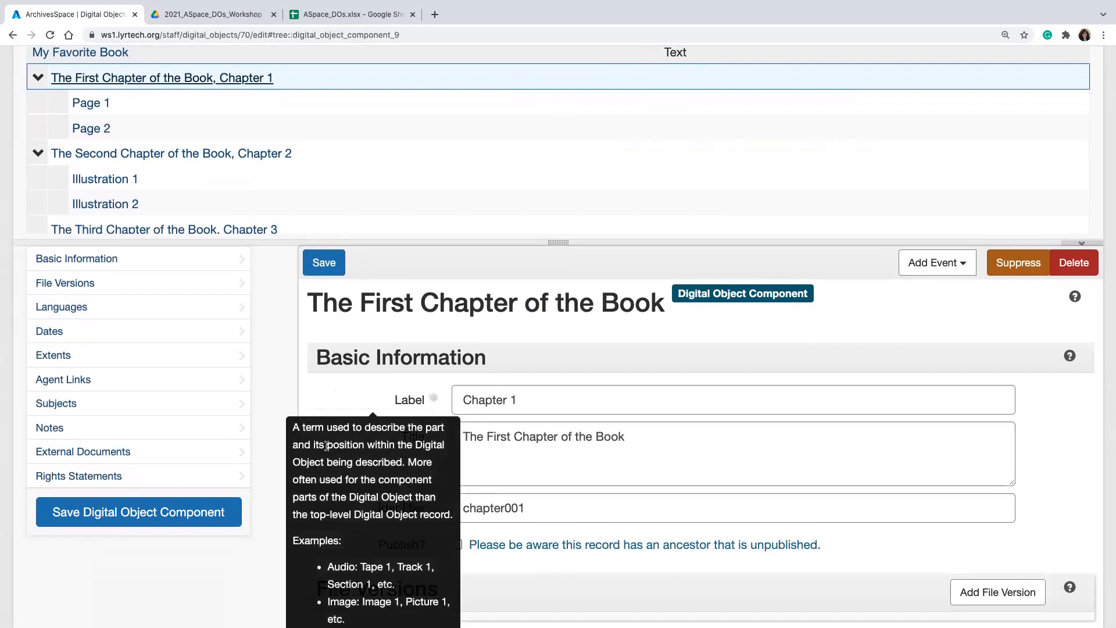
{"action": "scroll", "coordinate": [280, 456], "scroll_direction": "down", "scroll_amount": 3}
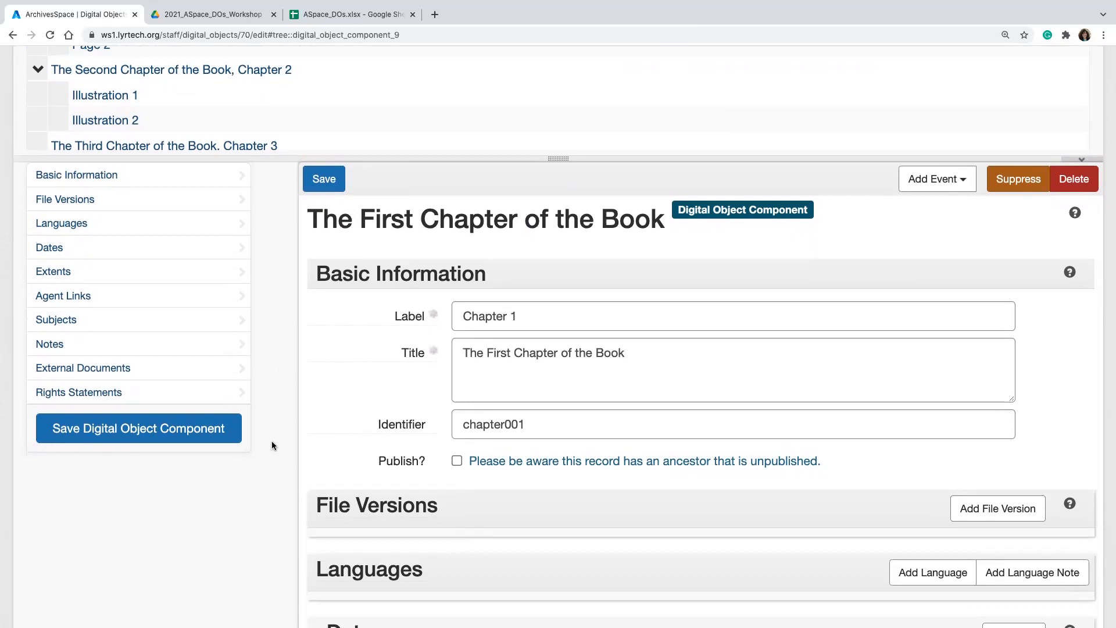
{"action": "scroll", "coordinate": [272, 446], "scroll_direction": "down", "scroll_amount": 3}
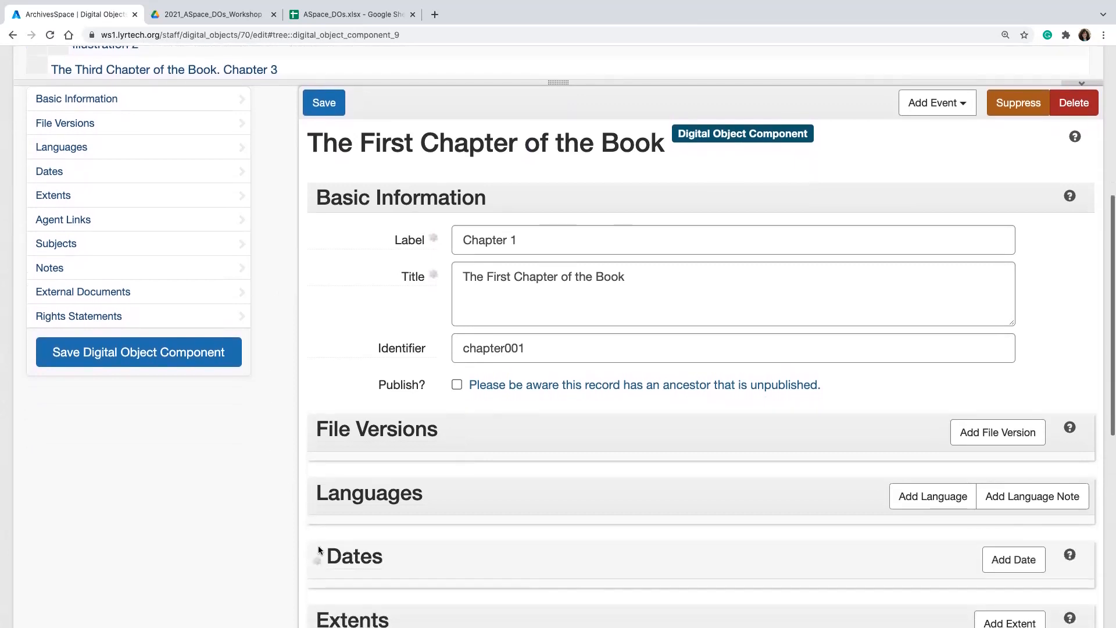
{"action": "scroll", "coordinate": [279, 403], "scroll_direction": "up", "scroll_amount": 3}
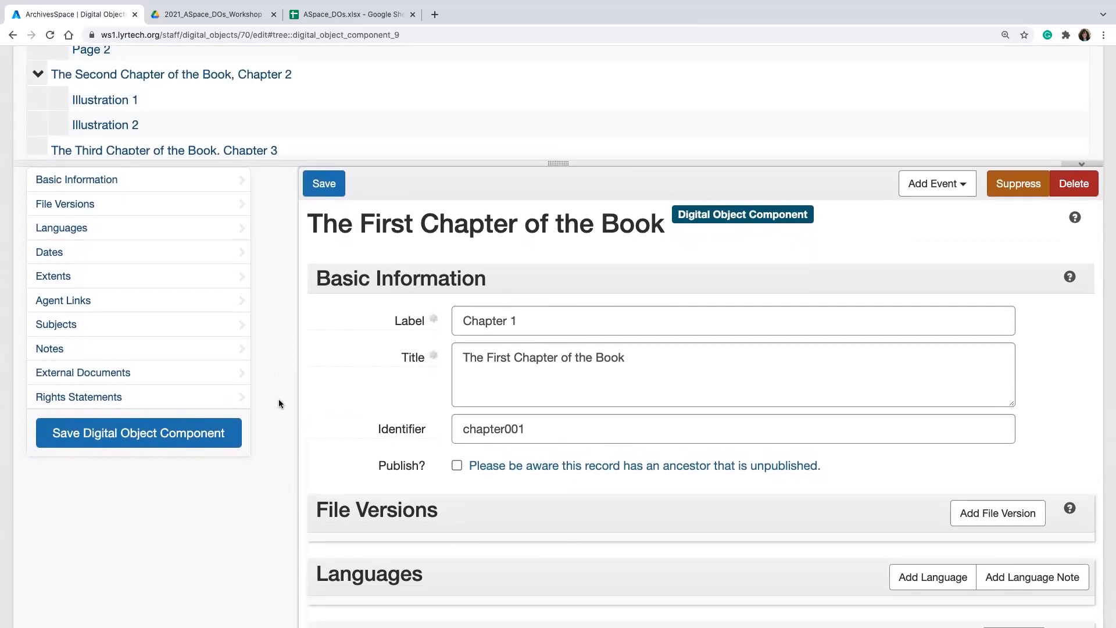
{"action": "scroll", "coordinate": [278, 398], "scroll_direction": "up", "scroll_amount": 1}
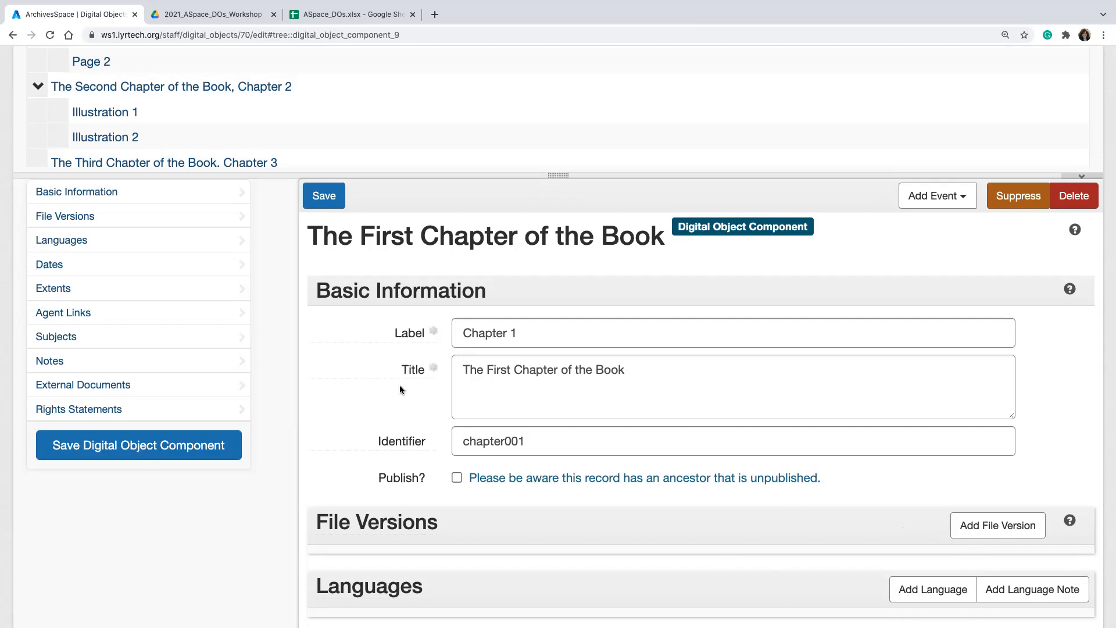
{"action": "scroll", "coordinate": [399, 388], "scroll_direction": "up", "scroll_amount": 4}
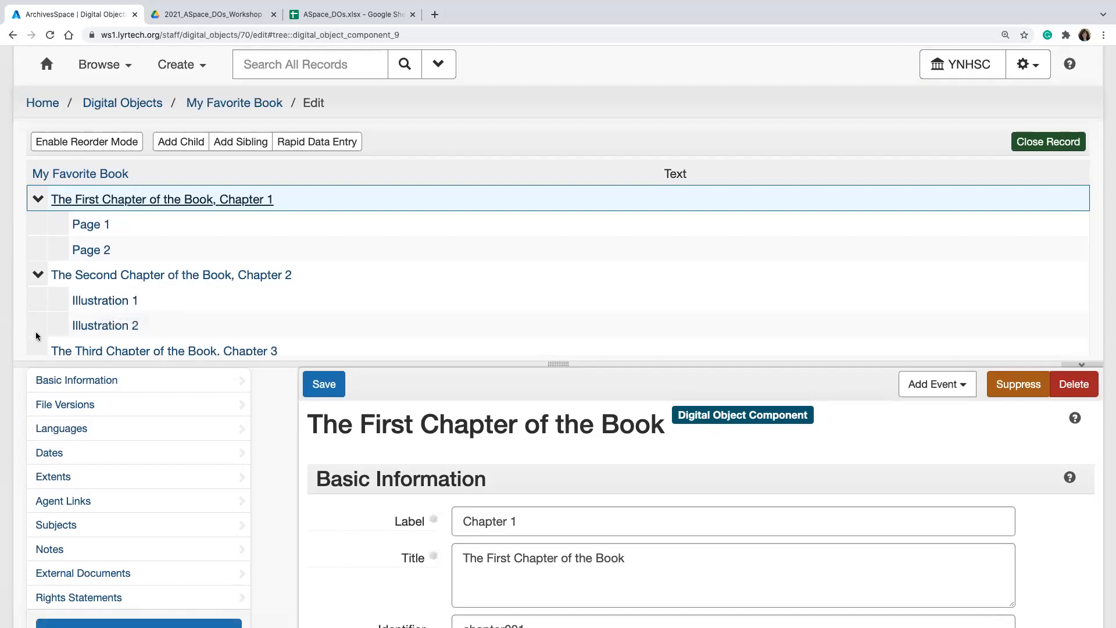
Step: Select the 'My Favorite Book' root row at the top of the component tree
{"action": "scroll", "coordinate": [204, 331], "scroll_direction": "down", "scroll_amount": 1}
{"action": "scroll", "coordinate": [205, 332], "scroll_direction": "up", "scroll_amount": 1}
{"action": "left_click", "coordinate": [81, 174]}
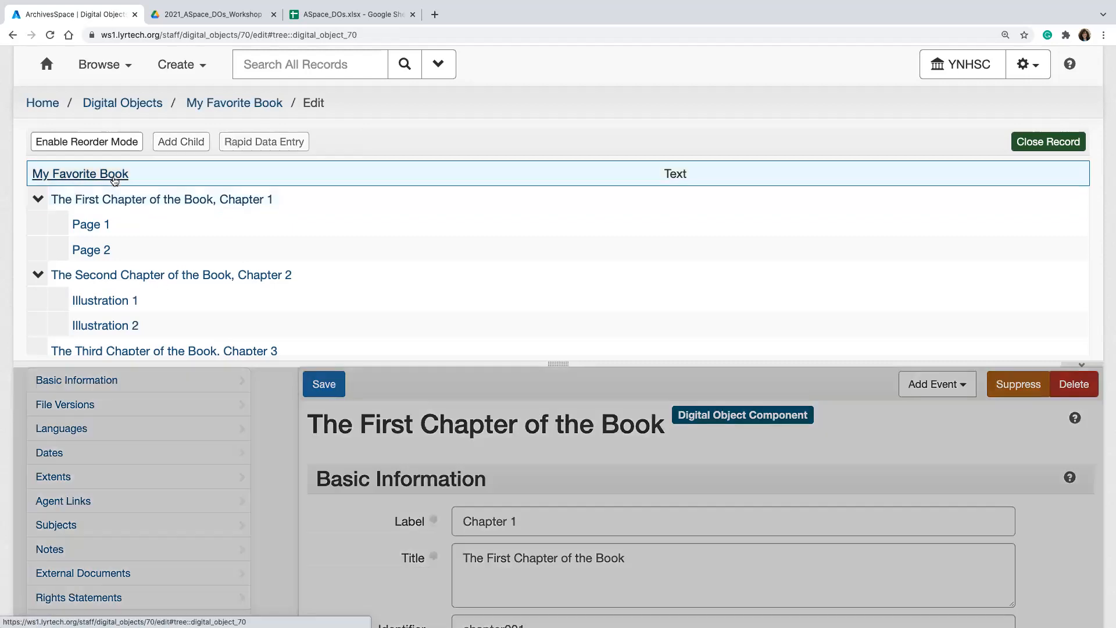
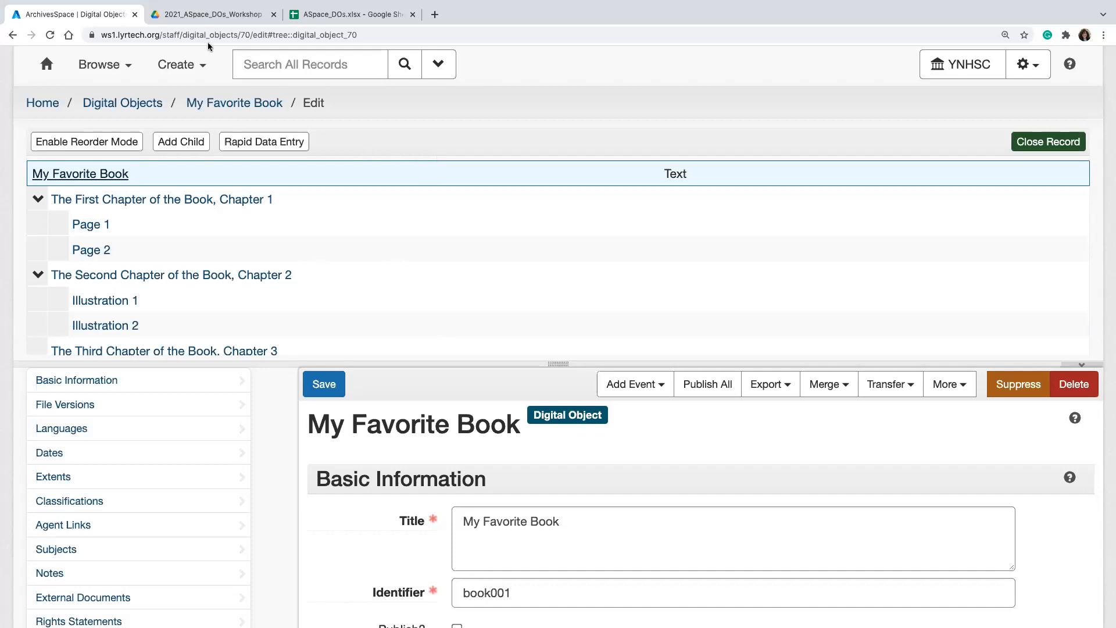
Step: Switch to the Google Drive tab showing the 2021_ASpace_DOs_Workshop folder
{"action": "left_click", "coordinate": [196, 17]}
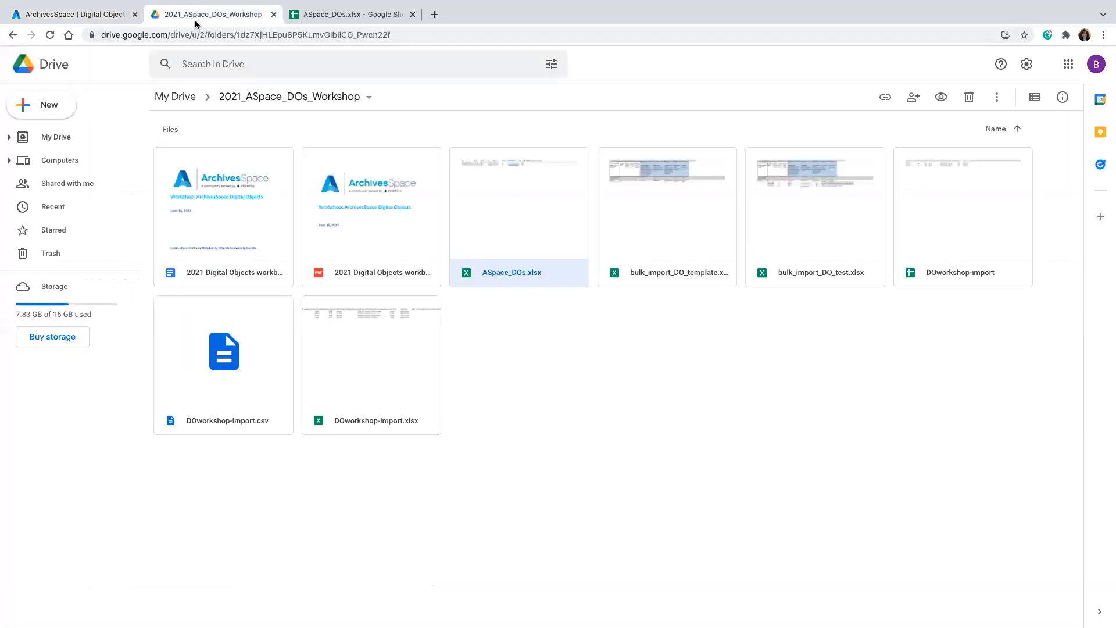
Step: Open bulk_import_DO_test.xlsx from the workshop folder in Google Sheets
{"action": "left_click", "coordinate": [809, 222]}
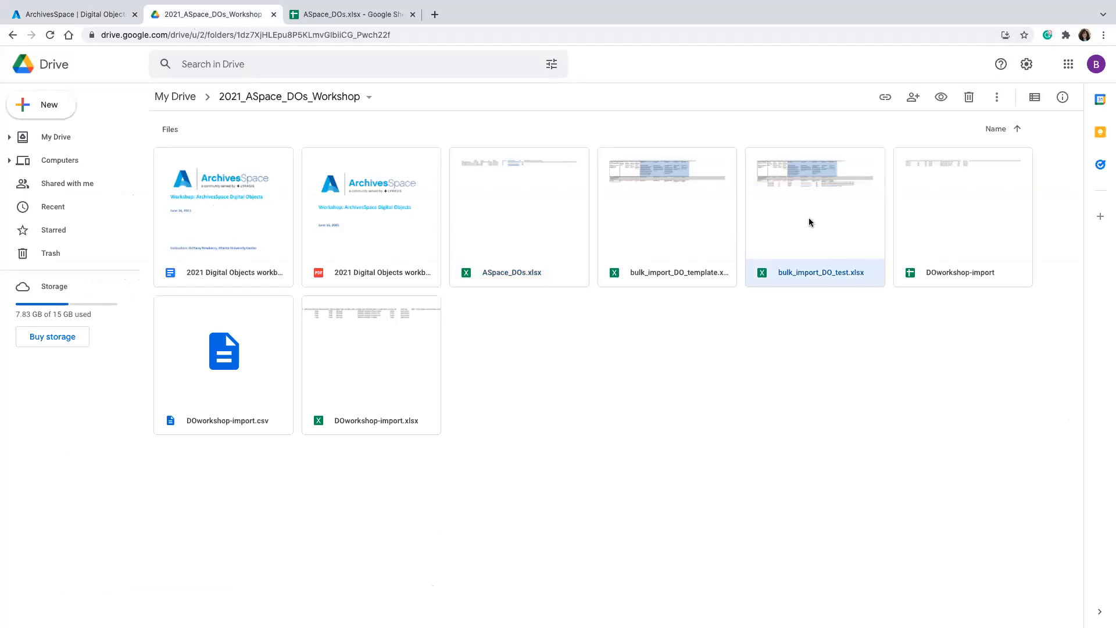
{"action": "double_click", "coordinate": [810, 222]}
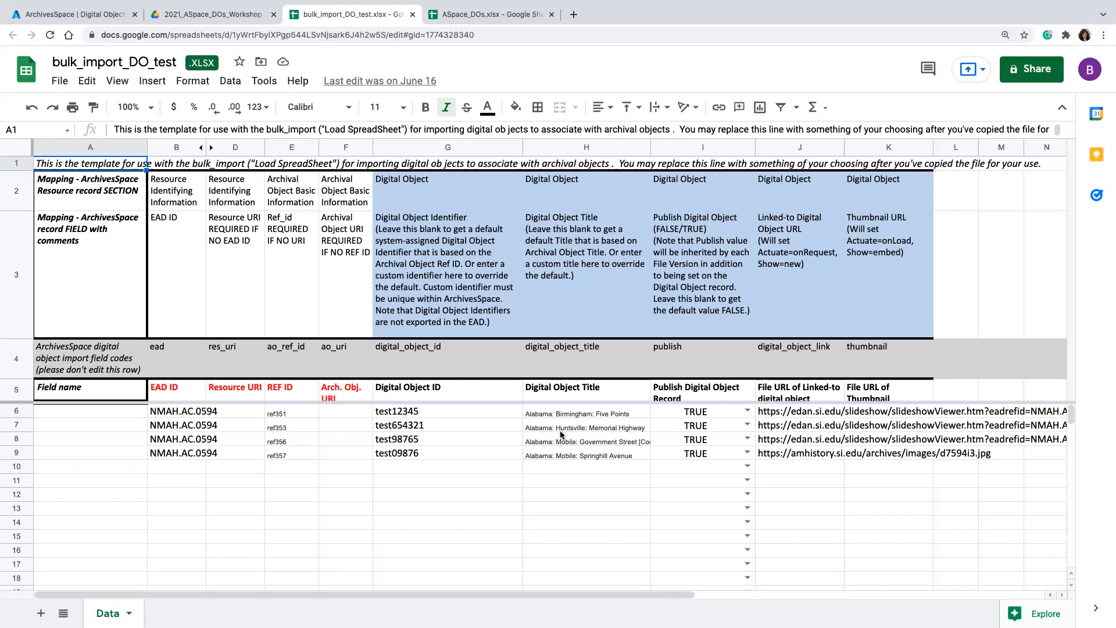
Step: Search all ArchivesSpace records for 'jane doe' and edit the Jane Doe papers resource
{"action": "left_click", "coordinate": [87, 14]}
{"action": "left_click", "coordinate": [297, 61]}
{"action": "type", "text": "jane d"}
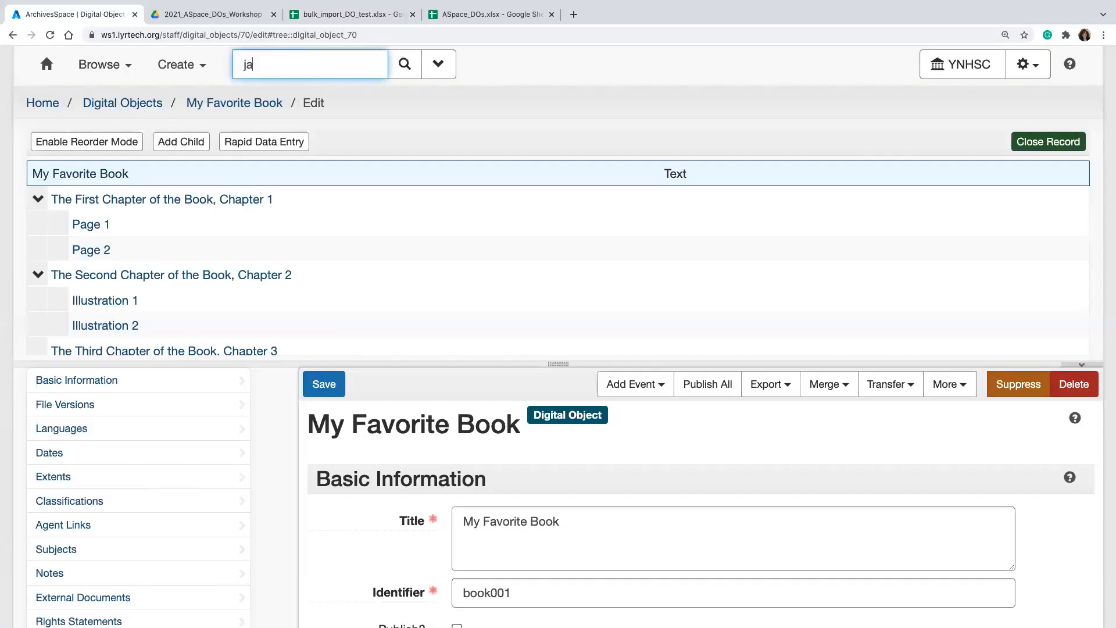
{"action": "type", "text": "oe"}
{"action": "key", "text": "Return"}
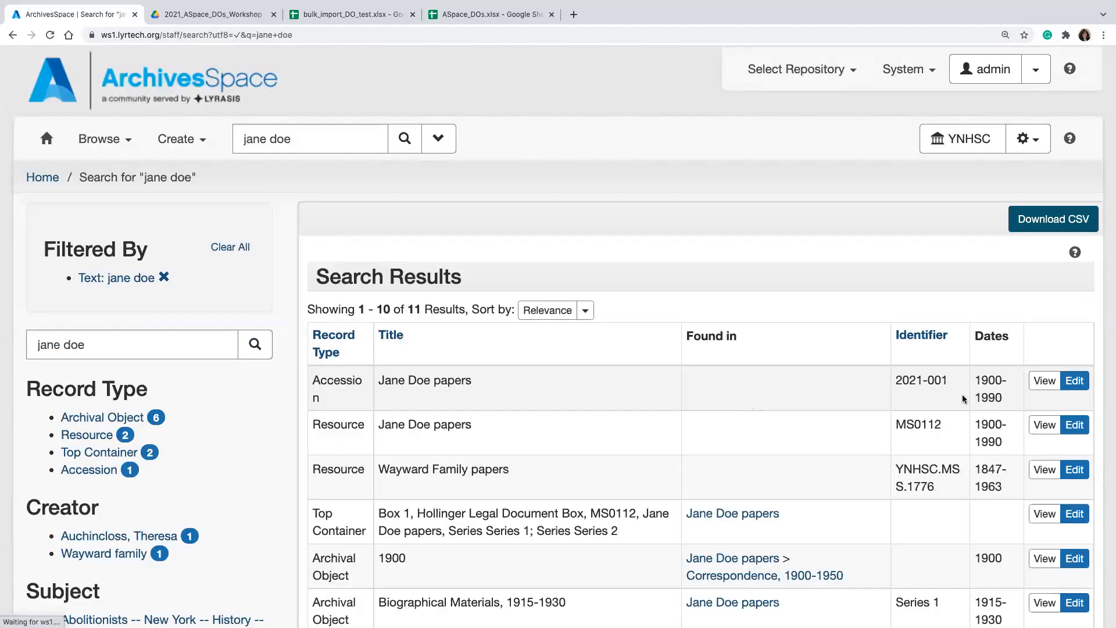
{"action": "left_click", "coordinate": [1062, 418]}
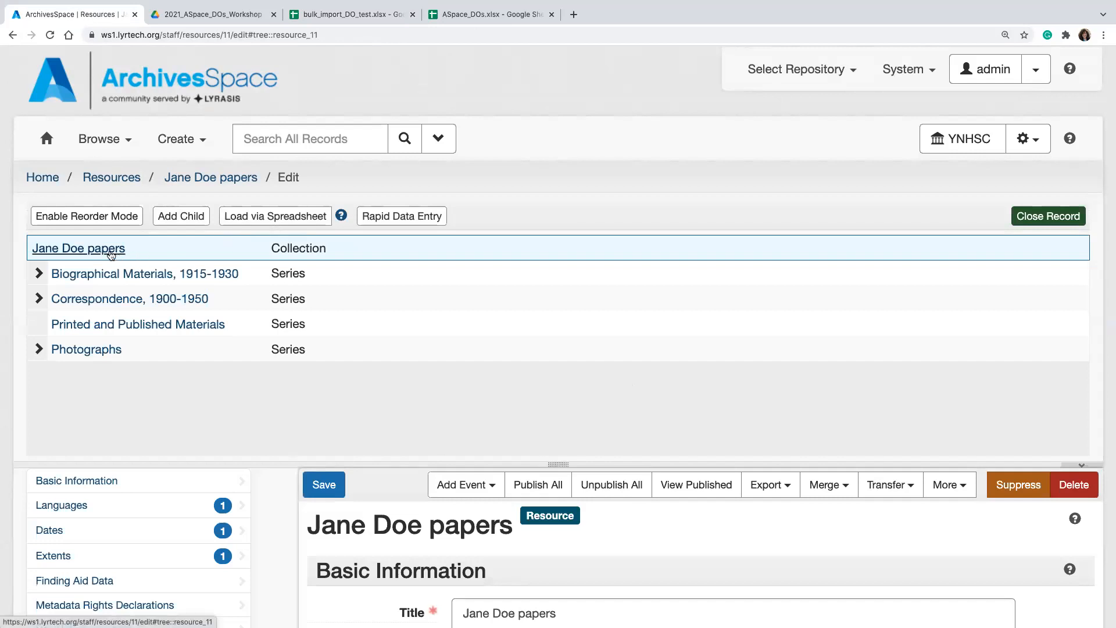
{"action": "left_click", "coordinate": [285, 218]}
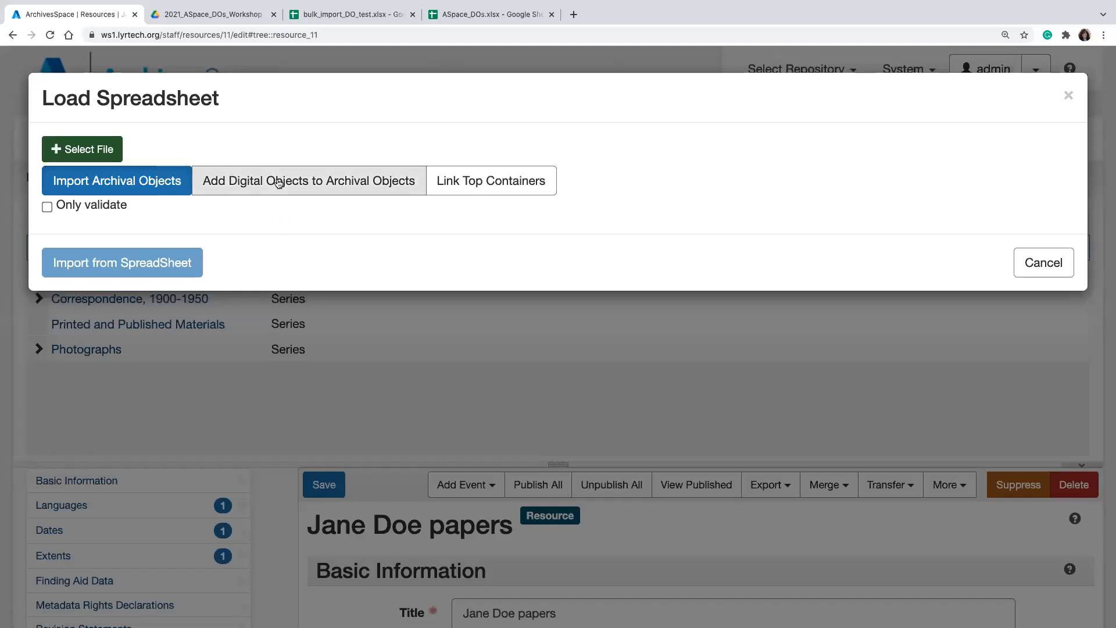
{"action": "left_click", "coordinate": [251, 185]}
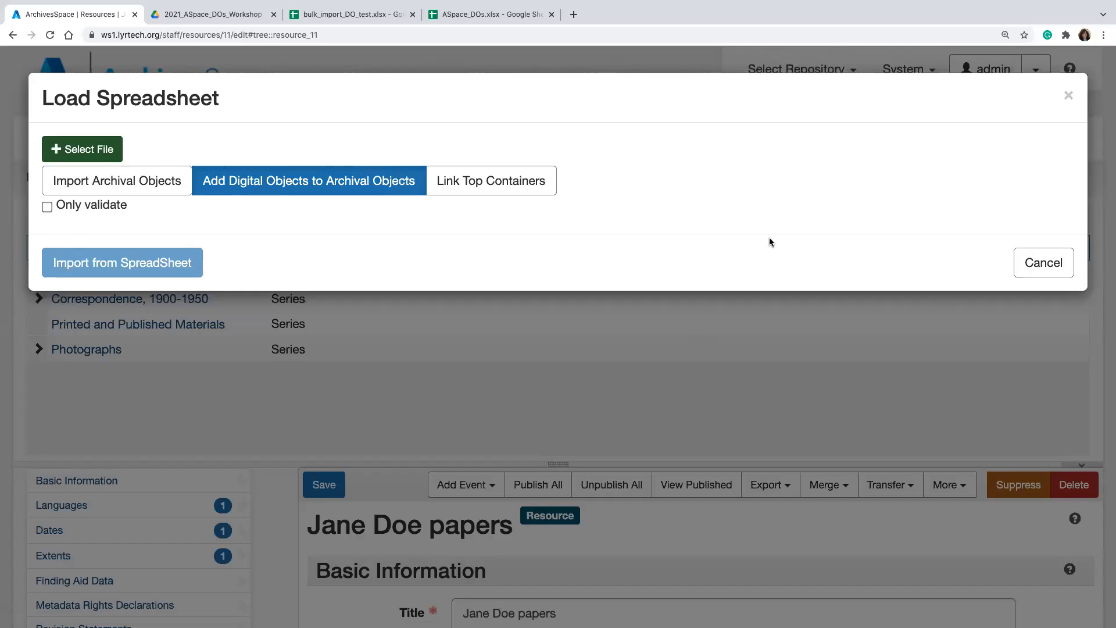
{"action": "left_click", "coordinate": [1042, 264]}
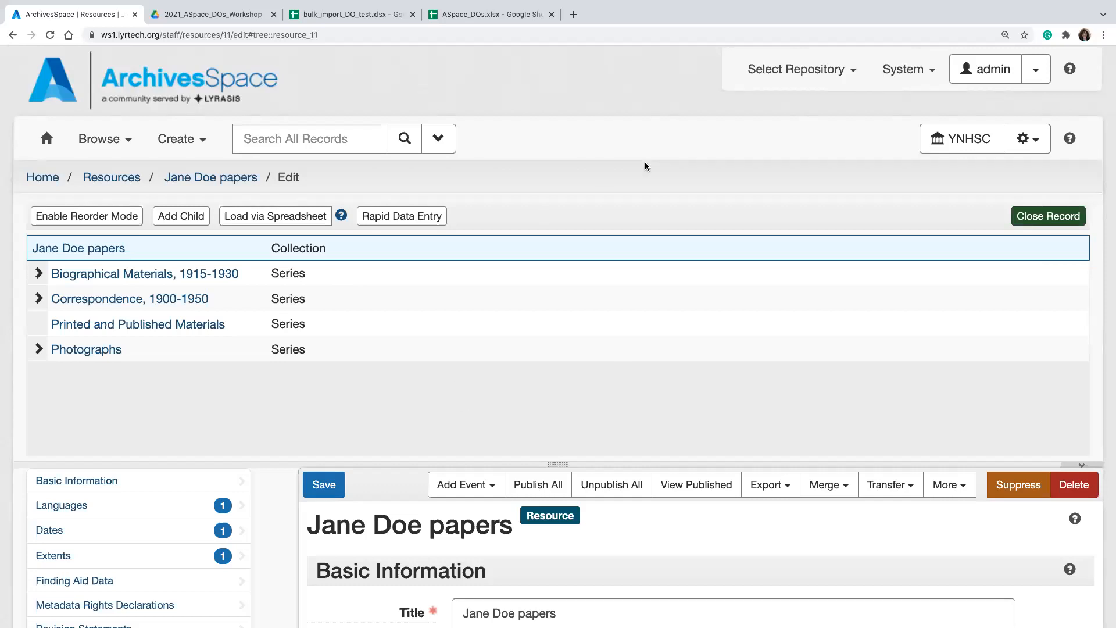
Step: Open the ArchivesSpace website's Migration Tools and Data Mapping page down to Data Import and Export Maps
{"action": "left_click", "coordinate": [573, 15]}
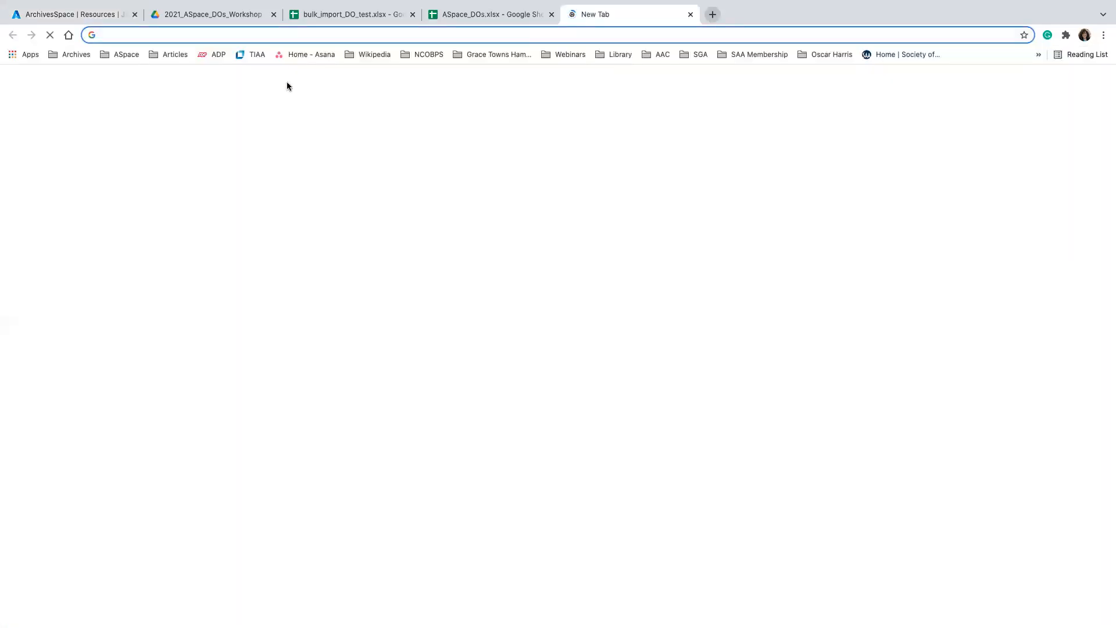
{"action": "left_click", "coordinate": [112, 55]}
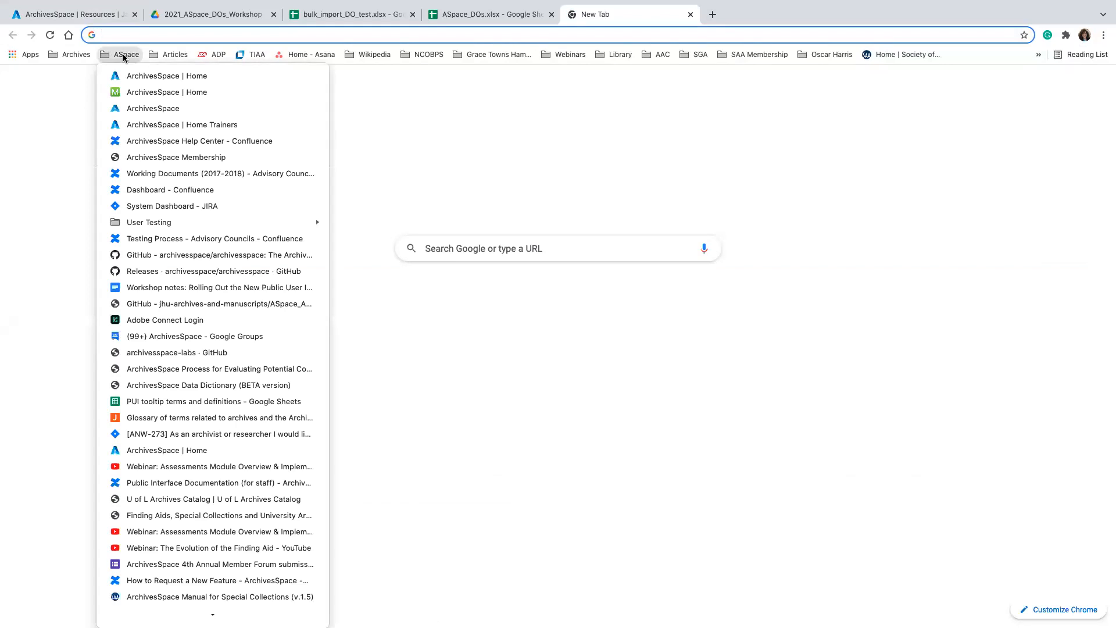
{"action": "left_click", "coordinate": [166, 110]}
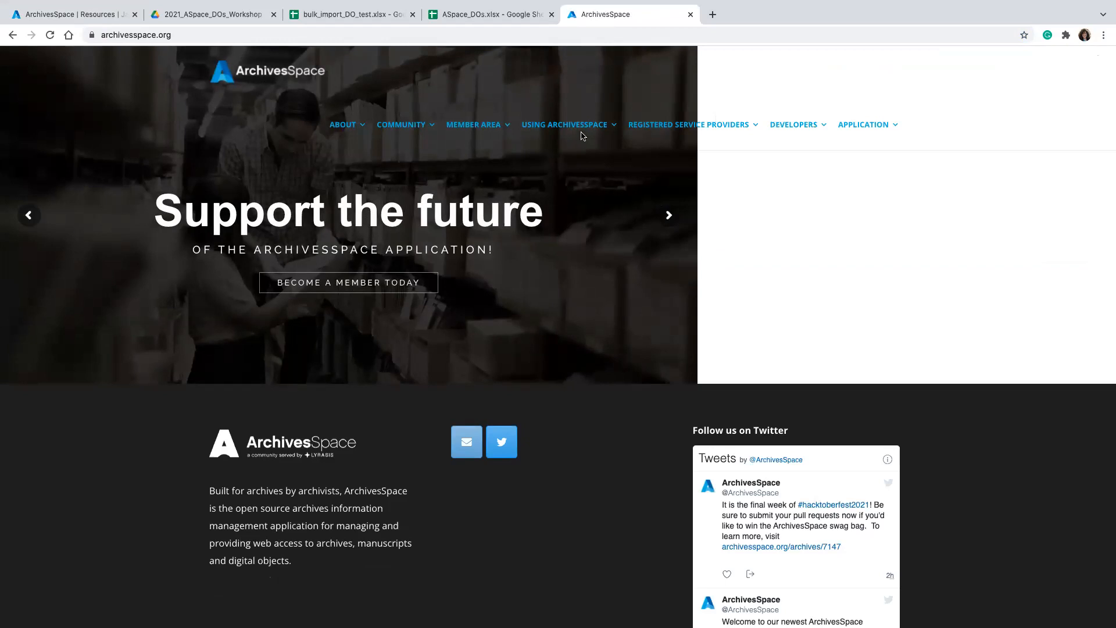
{"action": "mouse_move", "coordinate": [564, 128]}
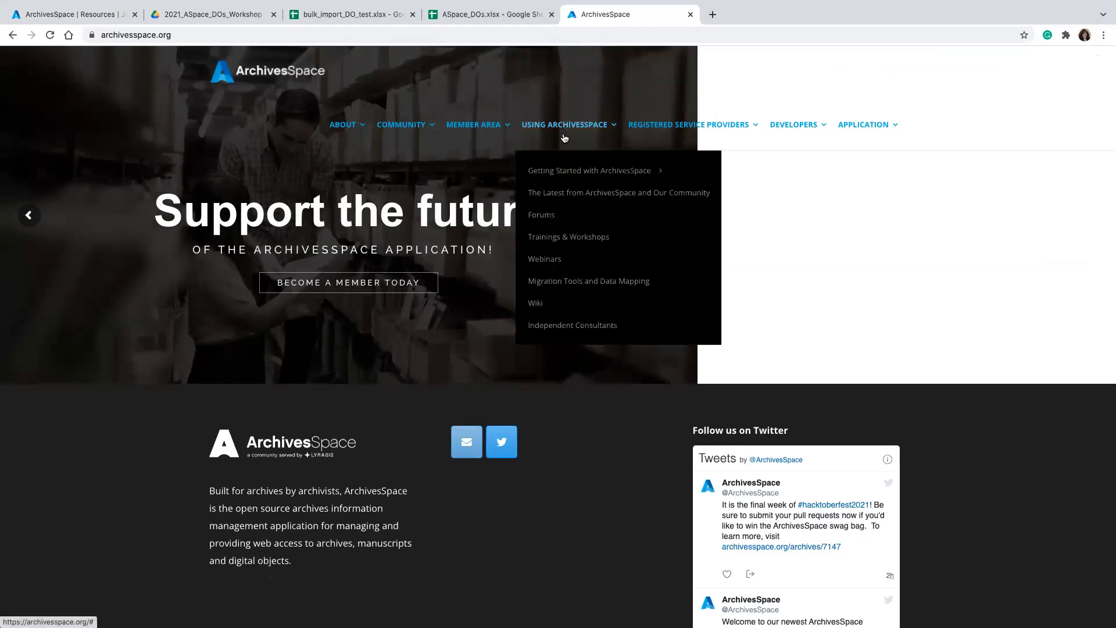
{"action": "left_click", "coordinate": [569, 288]}
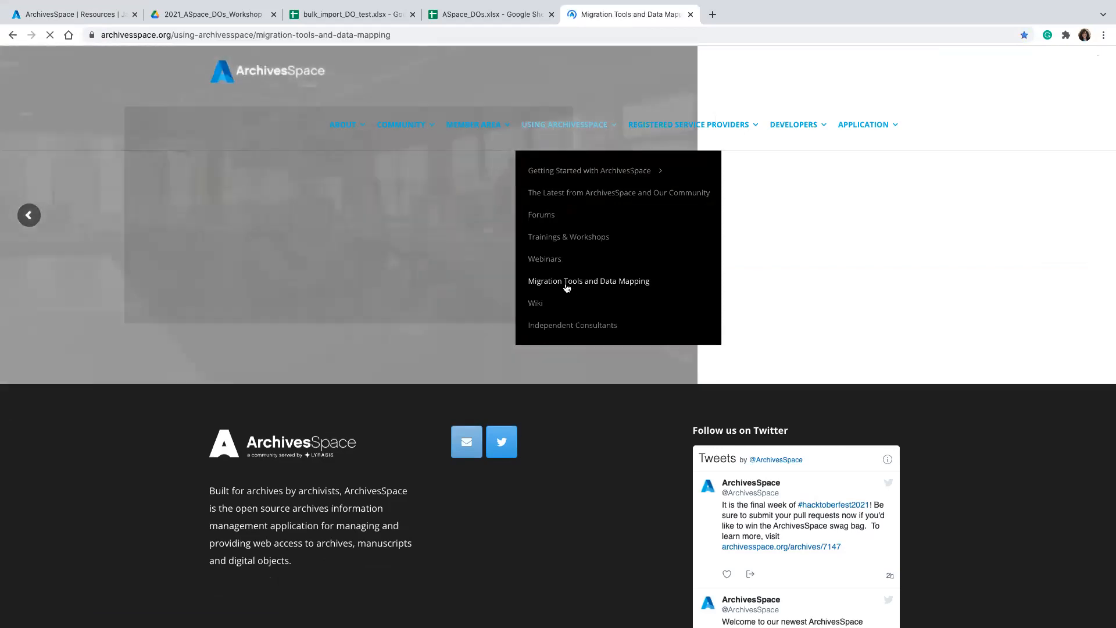
{"action": "scroll", "coordinate": [611, 467], "scroll_direction": "down", "scroll_amount": 1}
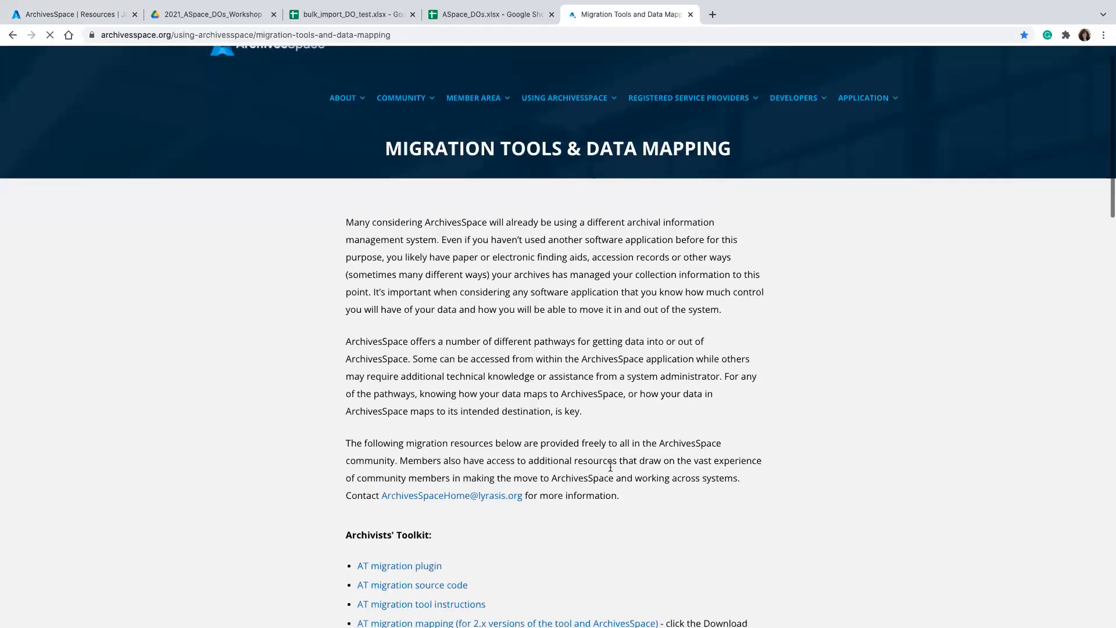
{"action": "scroll", "coordinate": [610, 466], "scroll_direction": "down", "scroll_amount": 10}
{"action": "scroll", "coordinate": [609, 465], "scroll_direction": "down", "scroll_amount": 8}
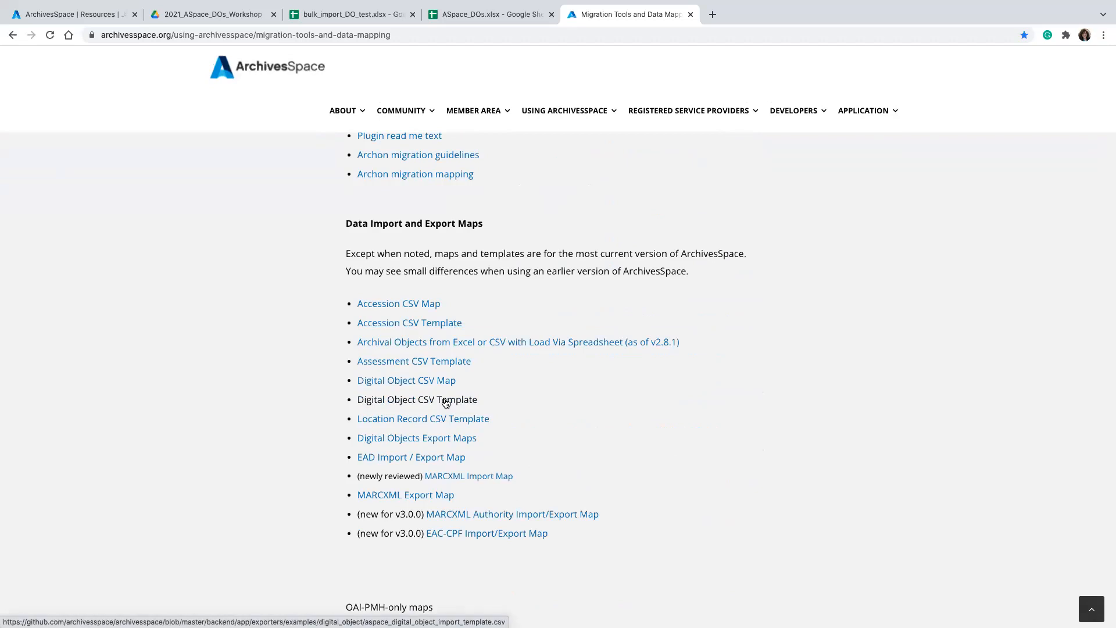
Step: Open the Digital Object CSV Template on GitHub
{"action": "left_click", "coordinate": [446, 403]}
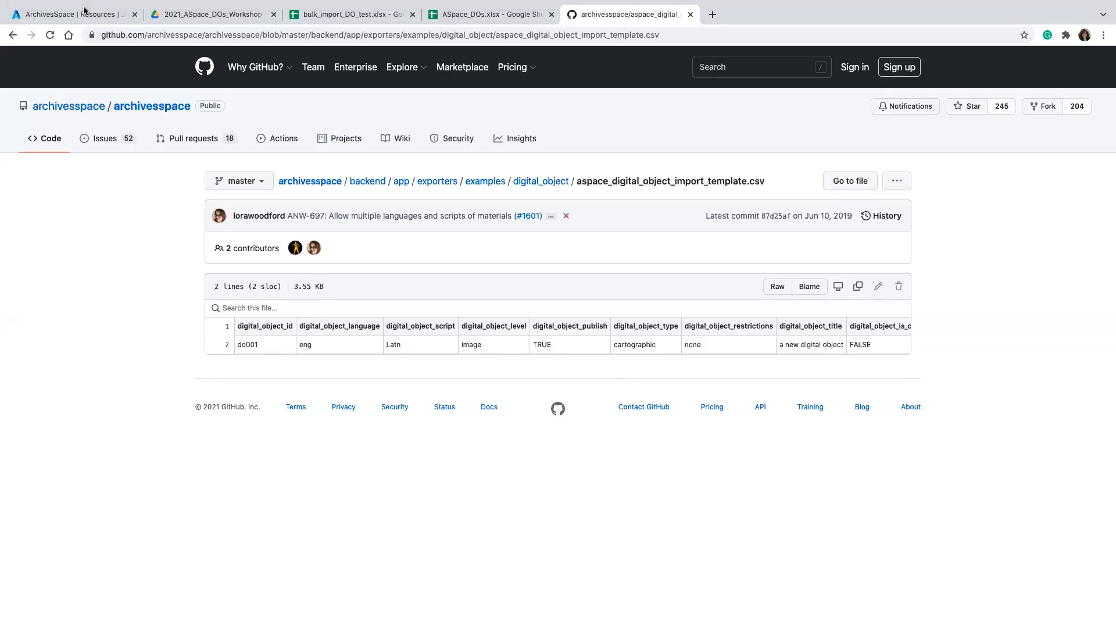
Step: Start a Digital Object CSV import job, then discard it and return to the staff home page
{"action": "left_click", "coordinate": [81, 14]}
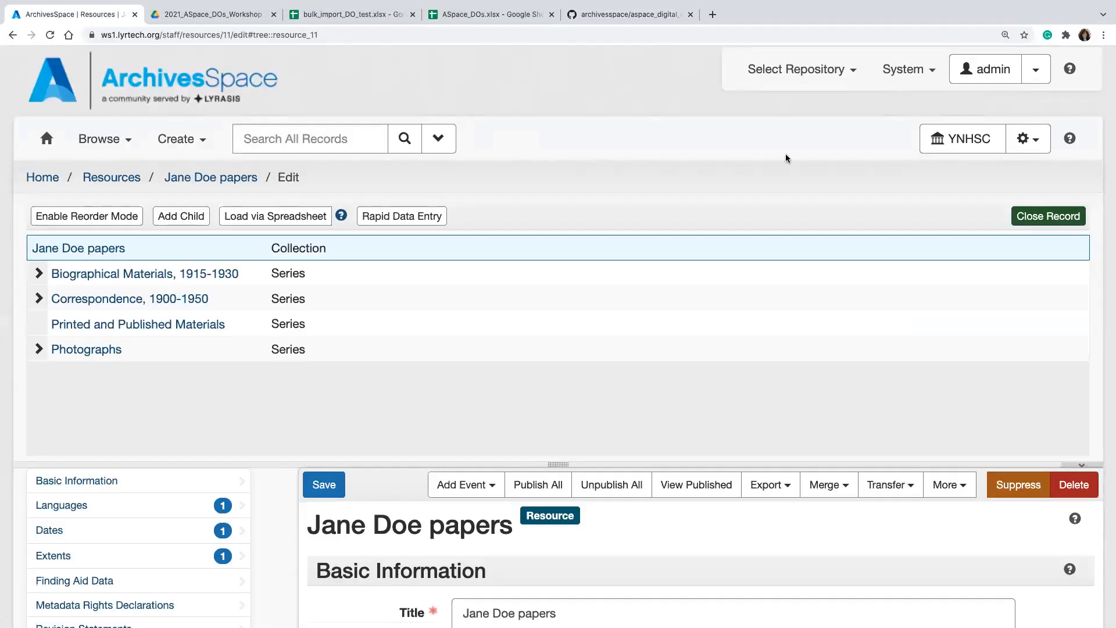
{"action": "left_click", "coordinate": [193, 141]}
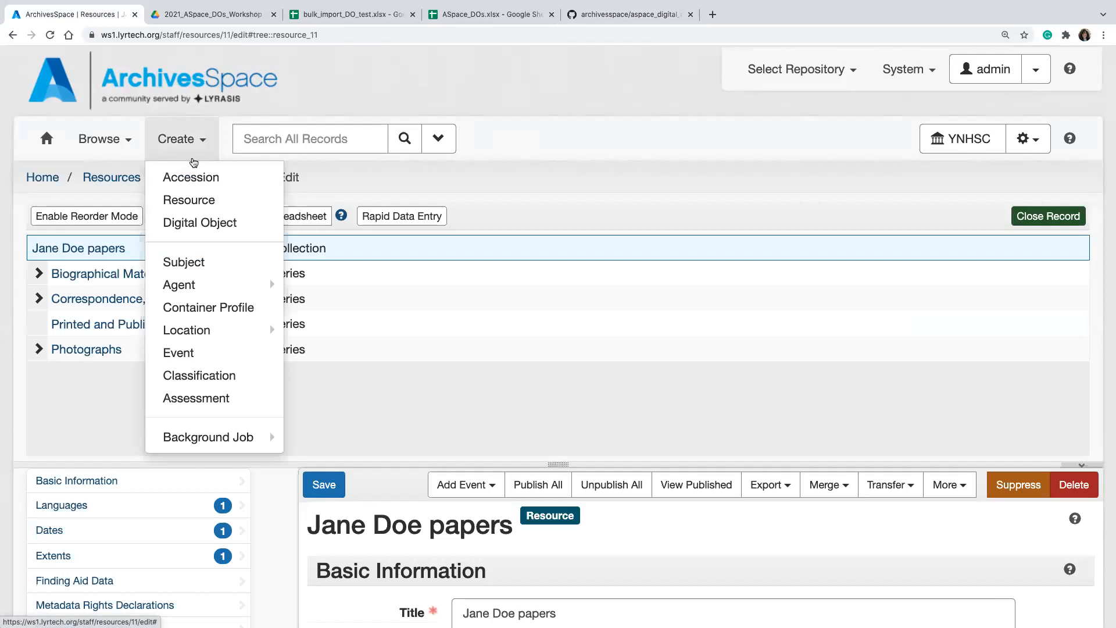
{"action": "mouse_move", "coordinate": [268, 432]}
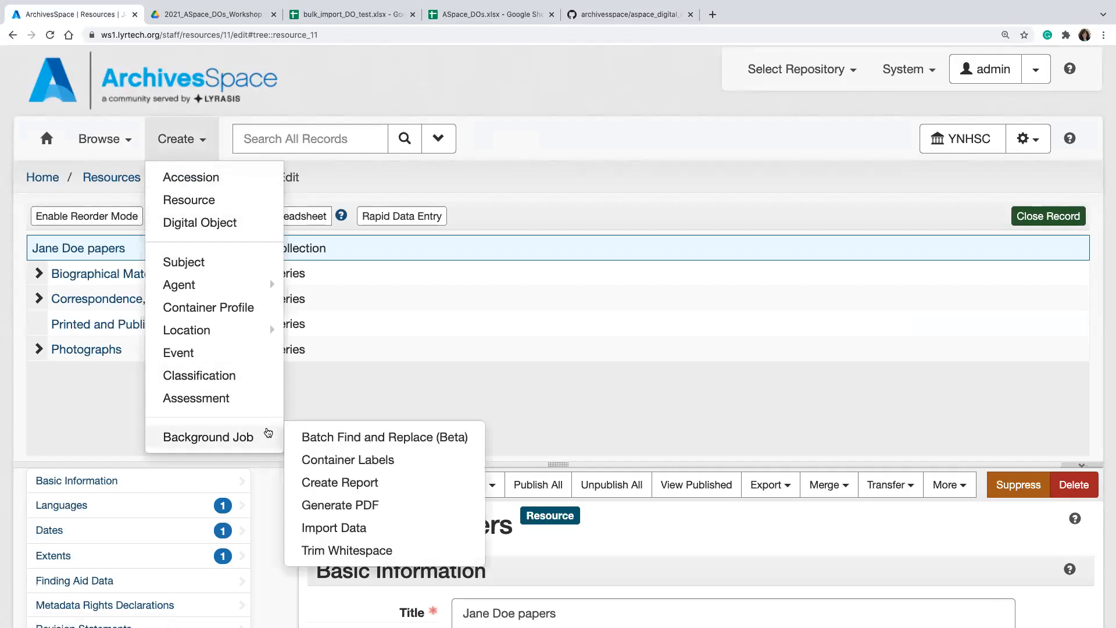
{"action": "left_click", "coordinate": [333, 530]}
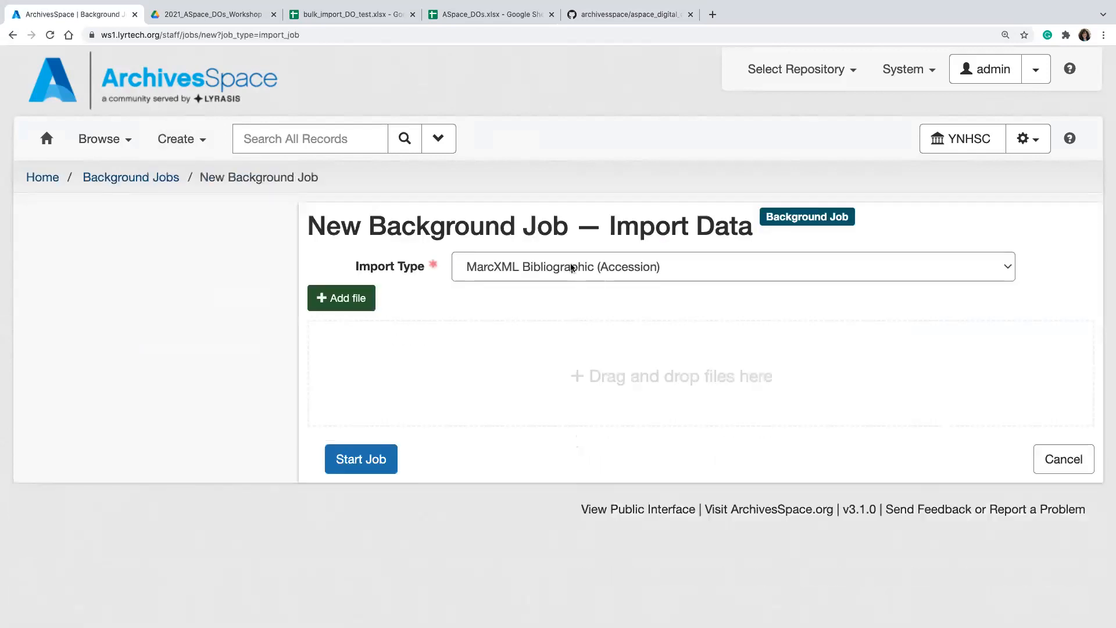
{"action": "left_click", "coordinate": [572, 267]}
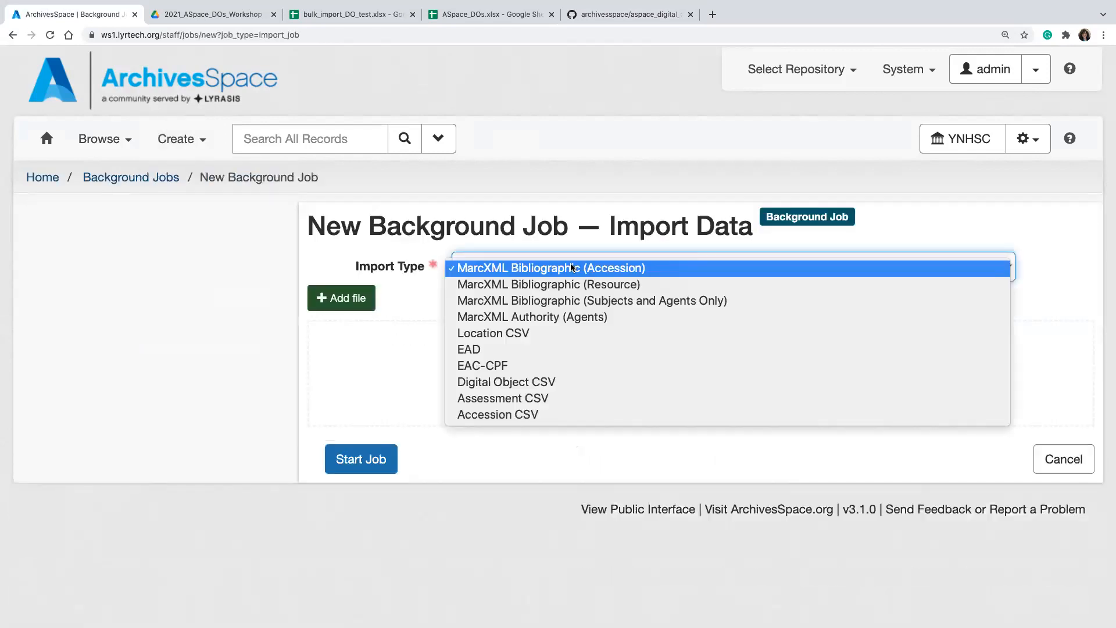
{"action": "left_click", "coordinate": [506, 381]}
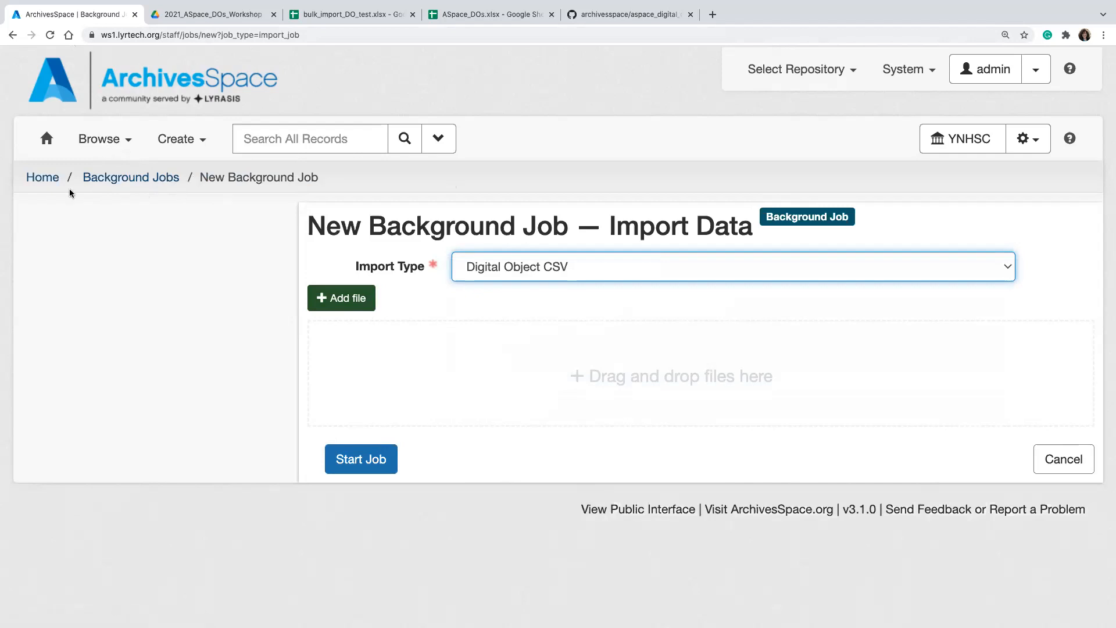
{"action": "left_click", "coordinate": [43, 178]}
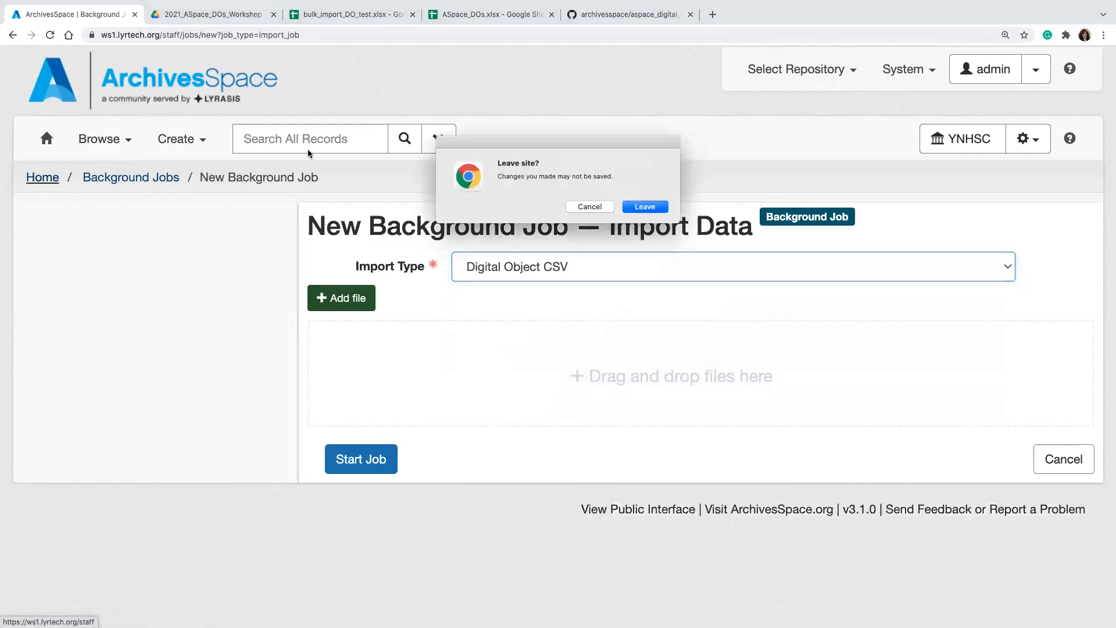
{"action": "left_click", "coordinate": [645, 207]}
Step: Close the GitHub reference tab
{"action": "left_click", "coordinate": [690, 15]}
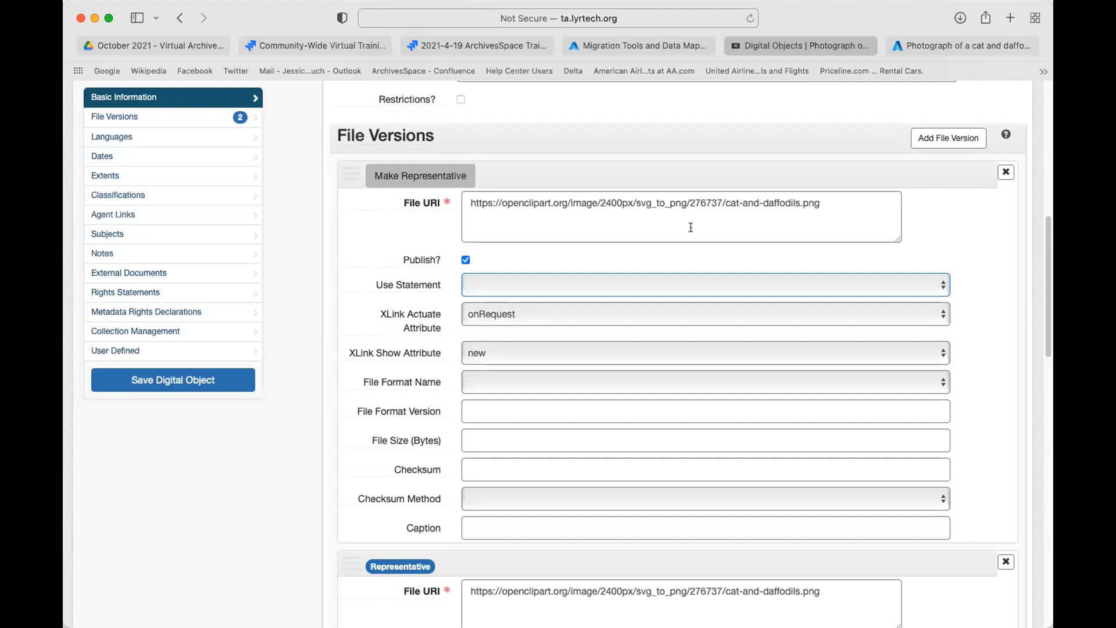
Step: Set the file version's use statement to Image-Thumbnail
{"action": "left_click", "coordinate": [681, 285]}
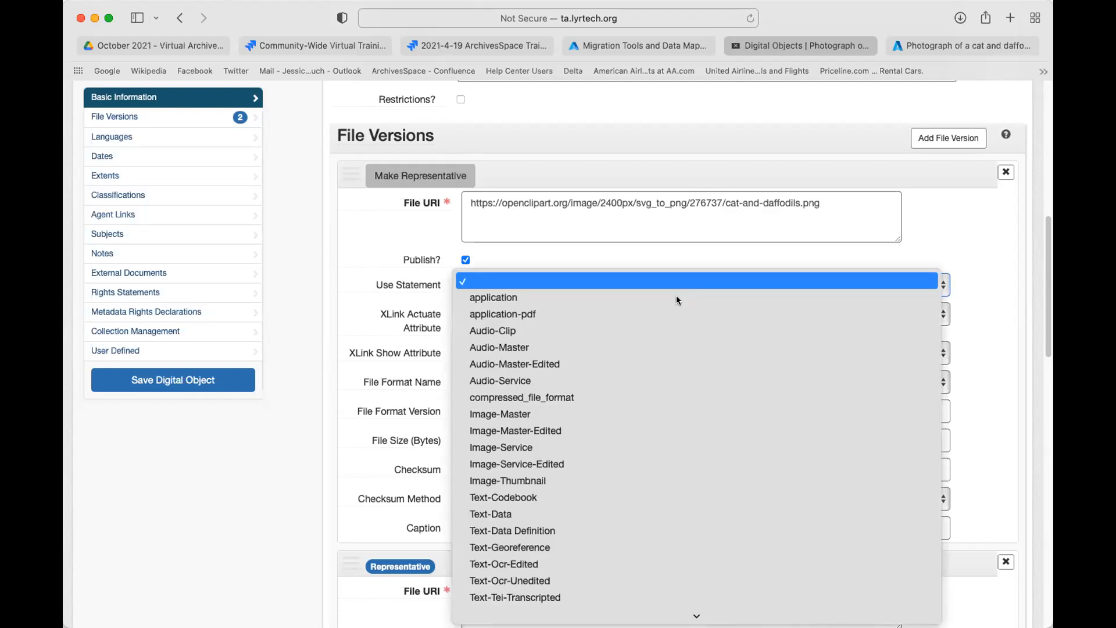
{"action": "left_click", "coordinate": [607, 484]}
{"action": "scroll", "coordinate": [545, 397], "scroll_direction": "up", "scroll_amount": 1}
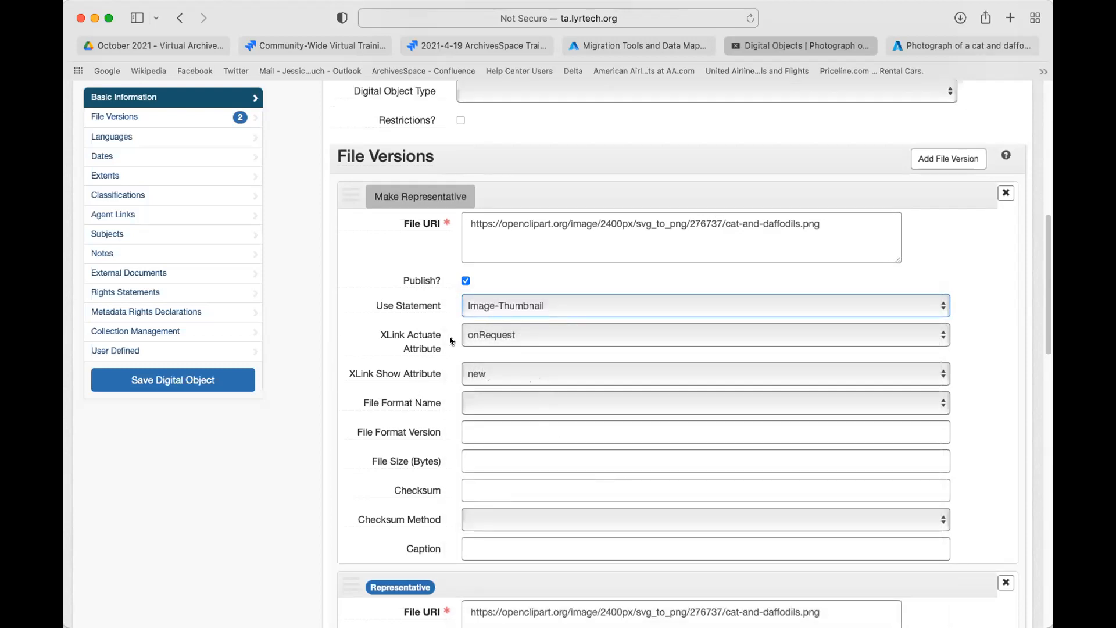
Step: Try embed for XLink Show Attribute, then revert it to new, leaving actuate at onRequest
{"action": "mouse_move", "coordinate": [439, 332]}
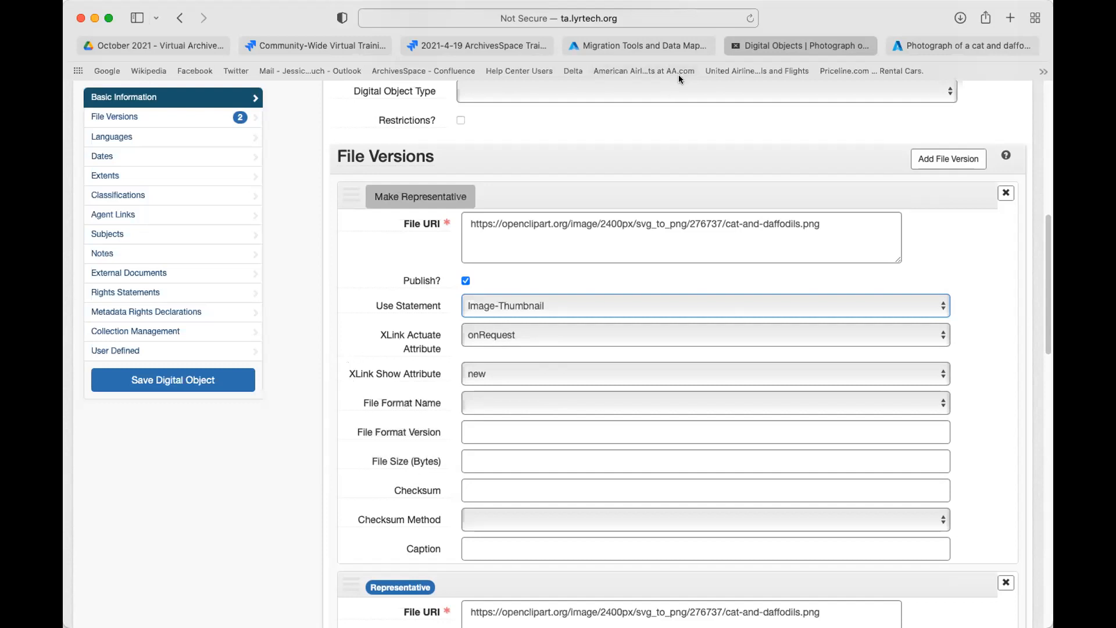
{"action": "mouse_move", "coordinate": [391, 379]}
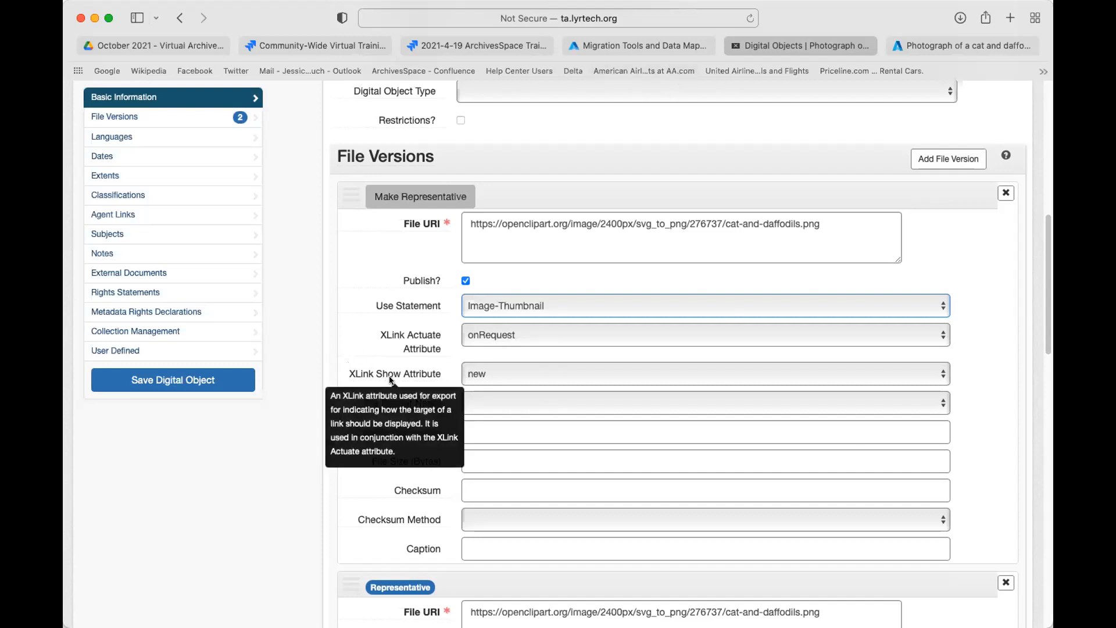
{"action": "left_click", "coordinate": [497, 373]}
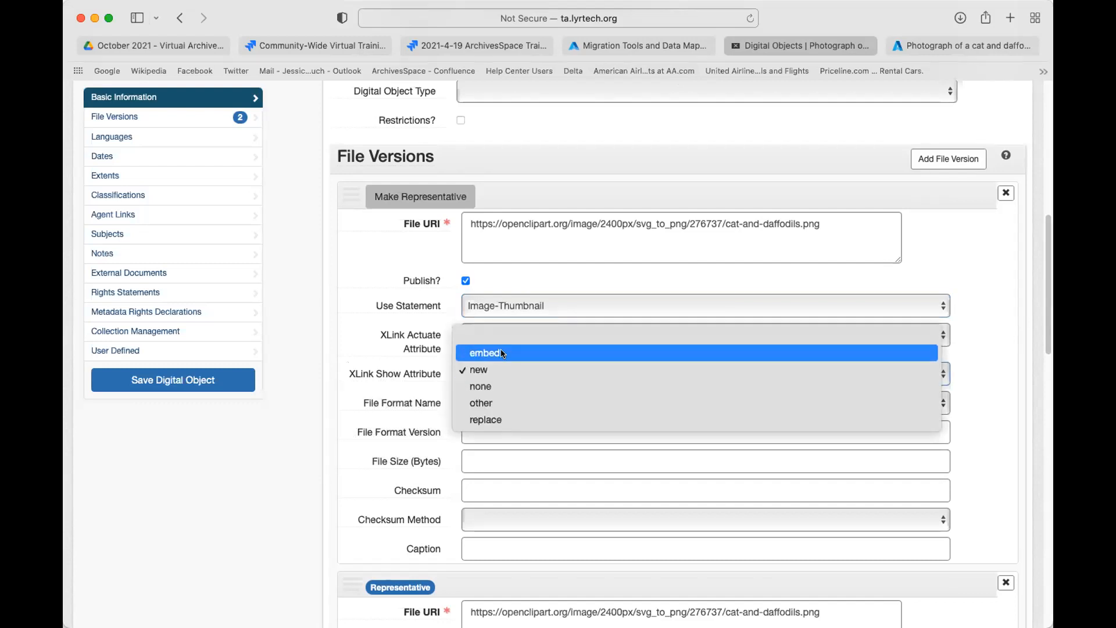
{"action": "left_click", "coordinate": [501, 352]}
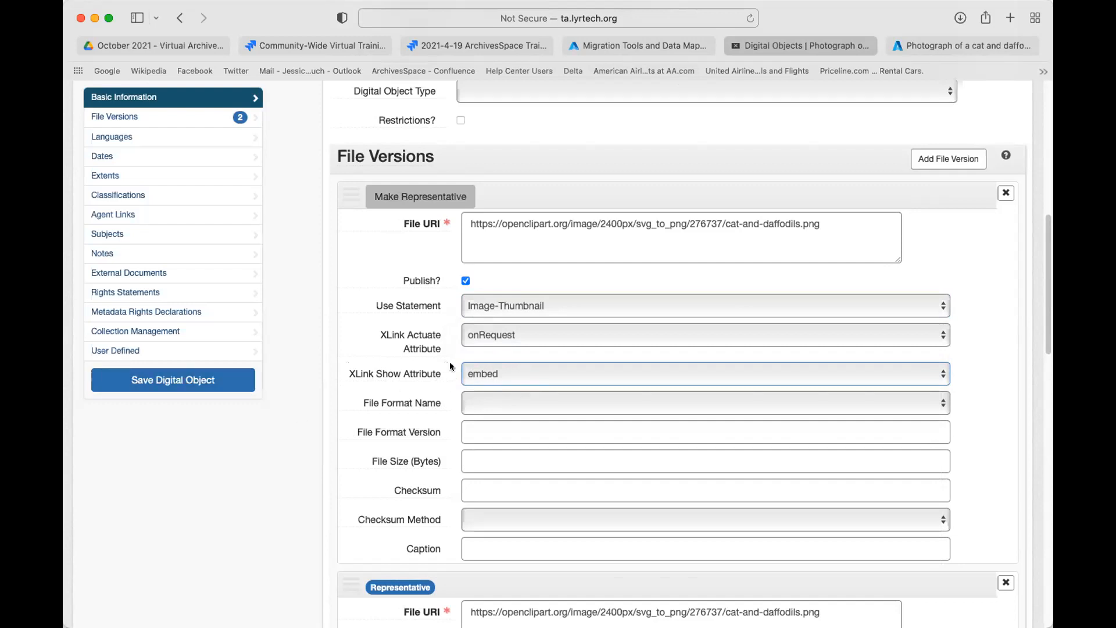
{"action": "left_click", "coordinate": [497, 377]}
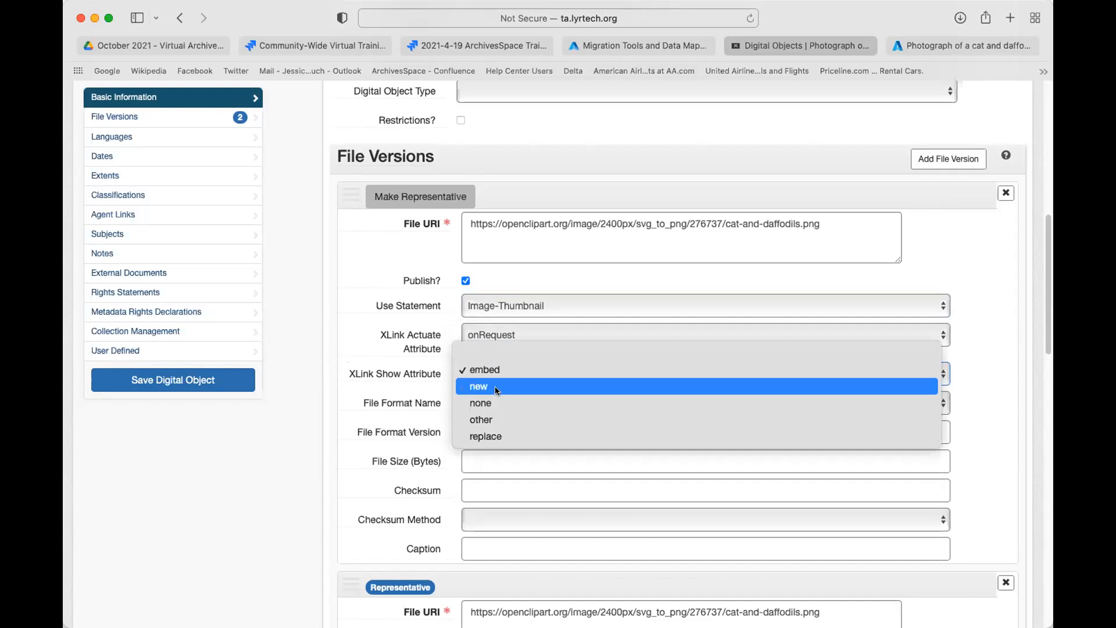
{"action": "left_click", "coordinate": [496, 388]}
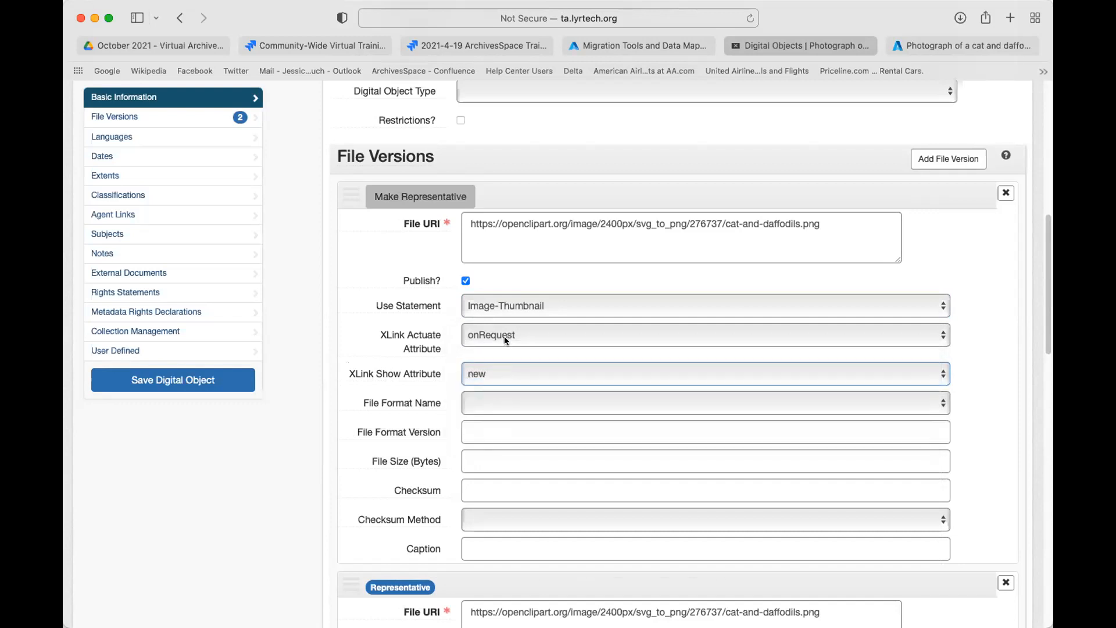
{"action": "left_click", "coordinate": [504, 336]}
{"action": "left_click", "coordinate": [312, 349]}
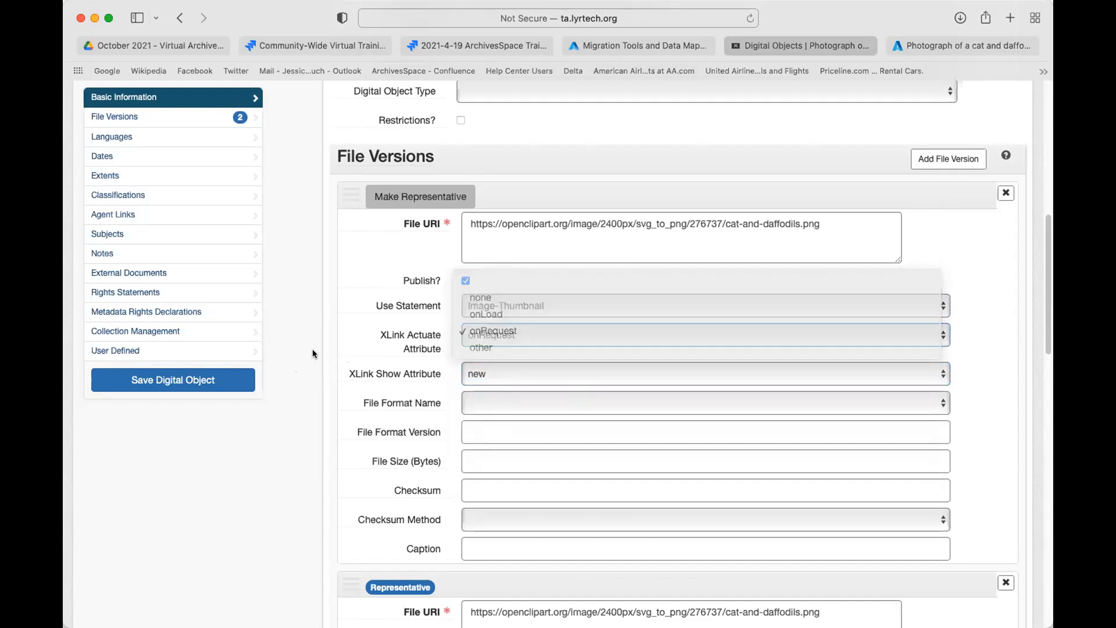
{"action": "scroll", "coordinate": [315, 360], "scroll_direction": "up", "scroll_amount": 15}
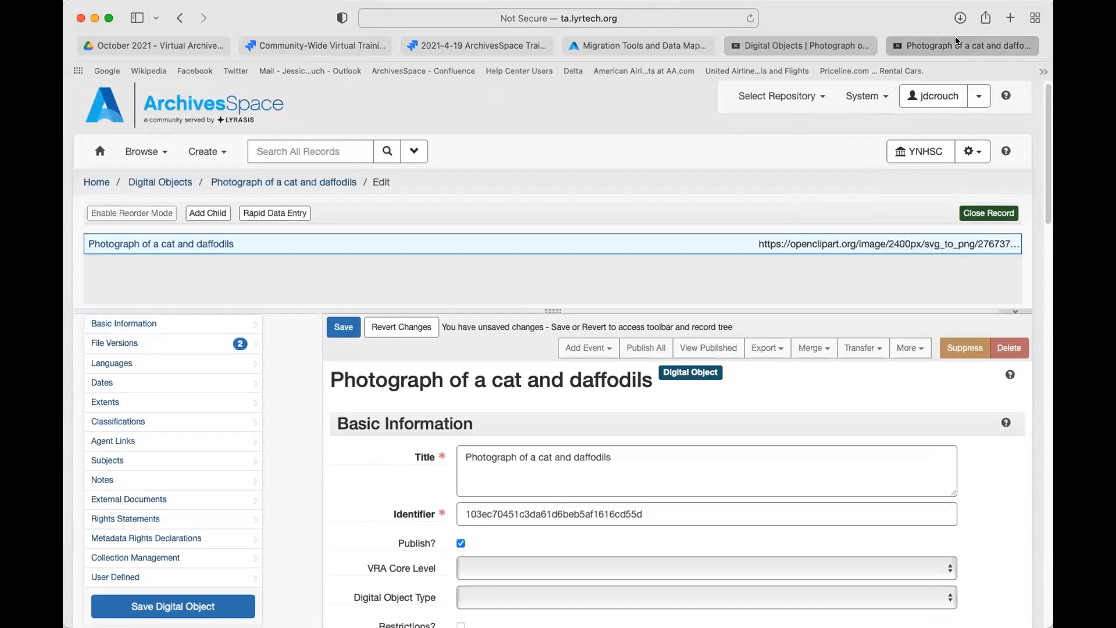
Step: Check the public cat photograph record, then return to the digital object edit form
{"action": "left_click", "coordinate": [962, 45]}
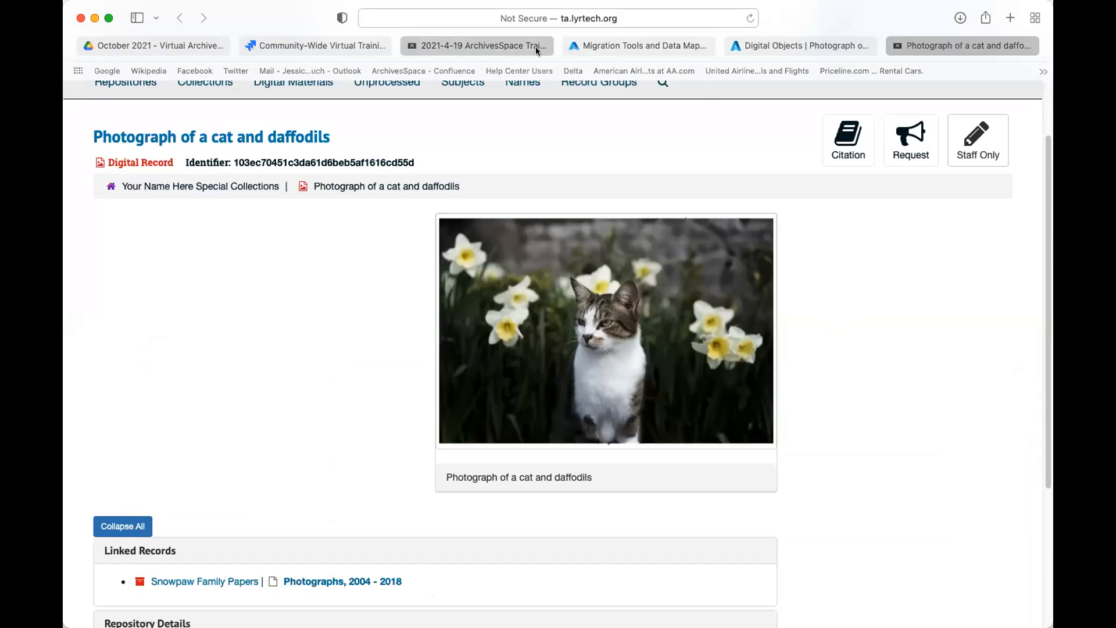
{"action": "left_click", "coordinate": [638, 45]}
{"action": "left_click", "coordinate": [750, 46]}
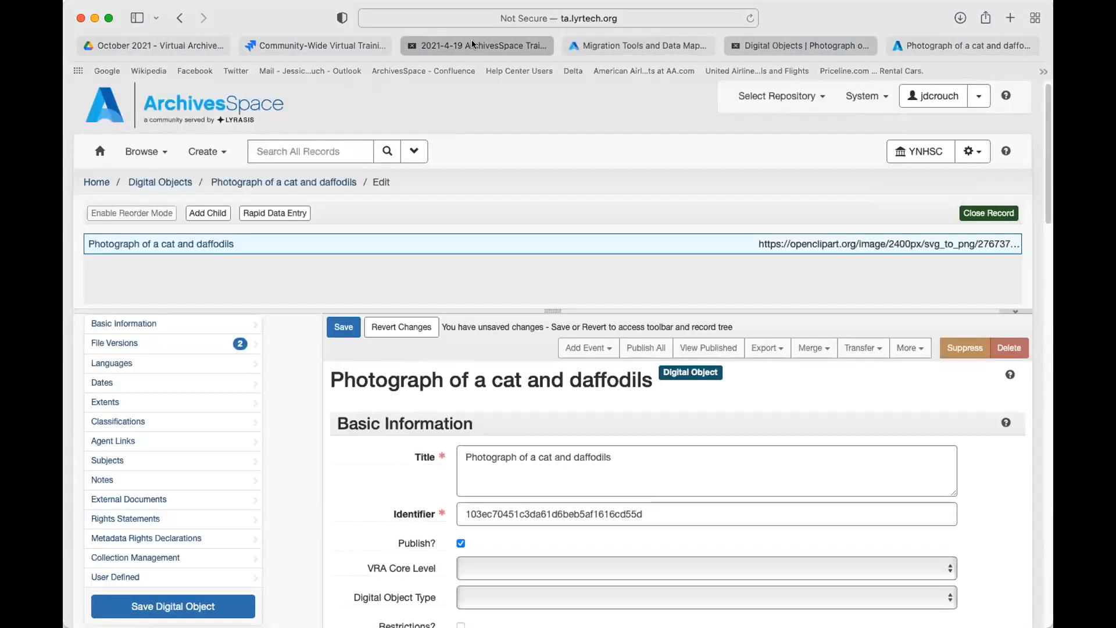
Step: Set the thumbnail file version's XLink Actuate to onLoad and XLink Show to embed
{"action": "scroll", "coordinate": [471, 377], "scroll_direction": "down", "scroll_amount": 8}
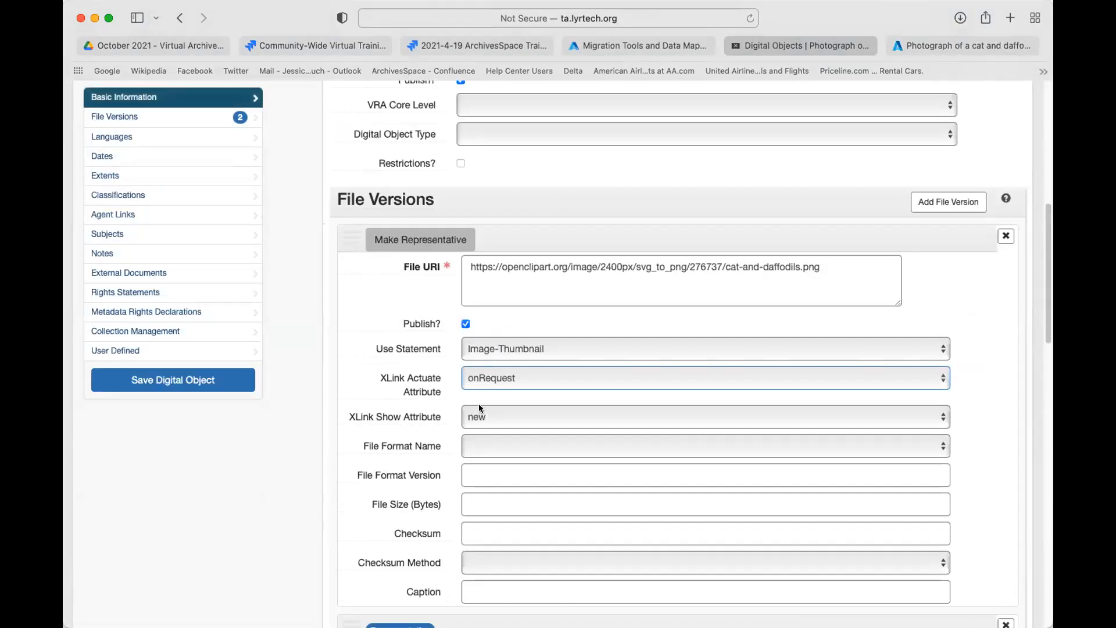
{"action": "left_click", "coordinate": [505, 378]}
{"action": "left_click", "coordinate": [504, 358]}
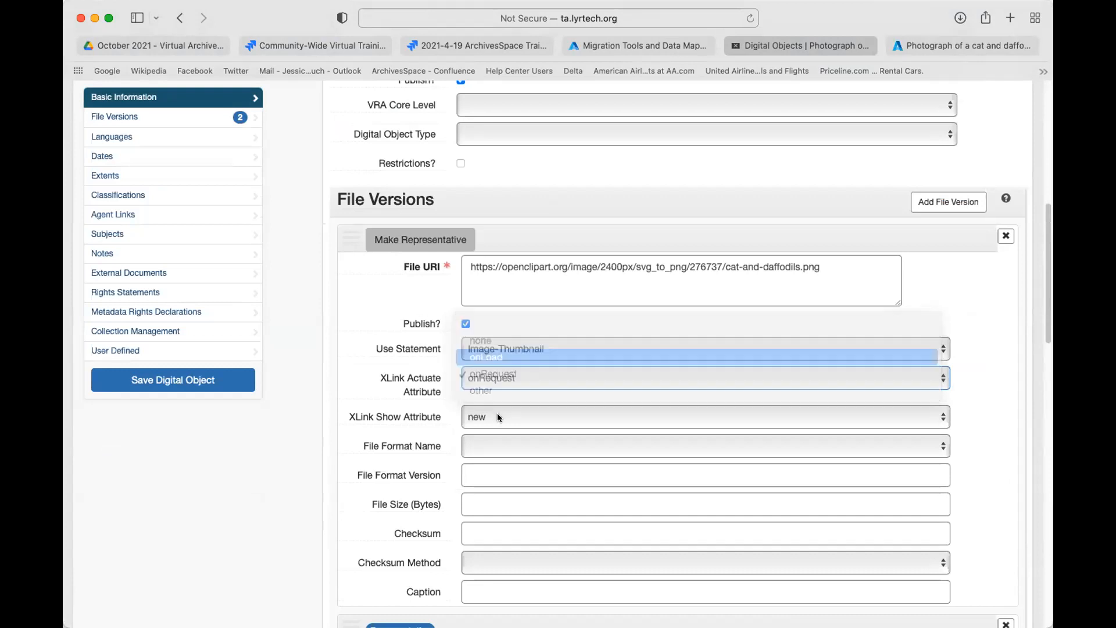
{"action": "left_click", "coordinate": [497, 415]}
{"action": "left_click", "coordinate": [510, 395]}
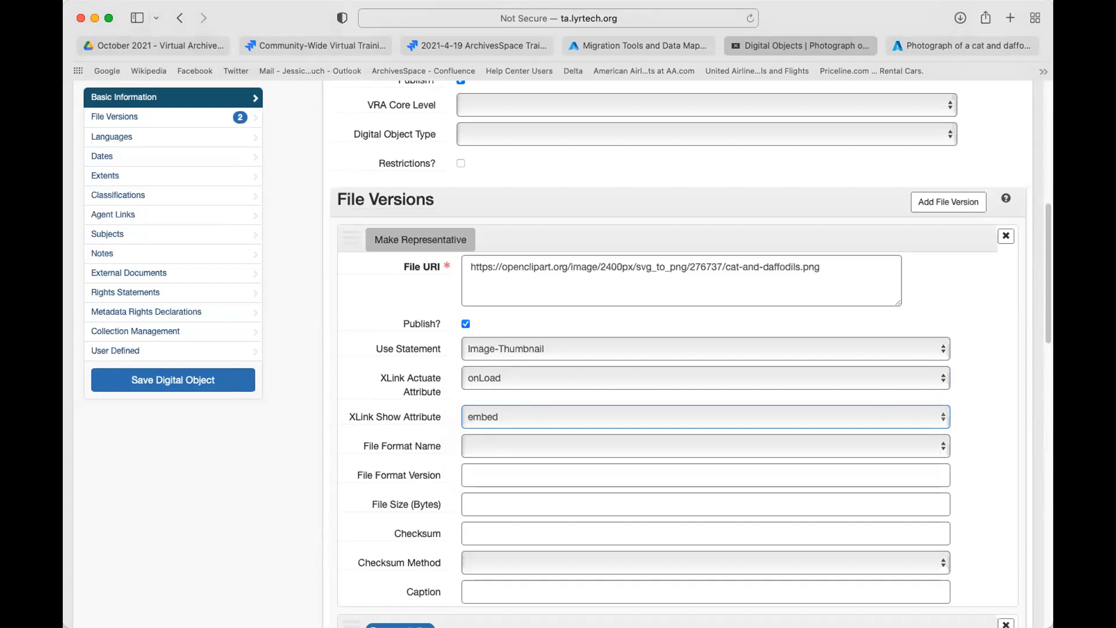
{"action": "left_click", "coordinate": [105, 517]}
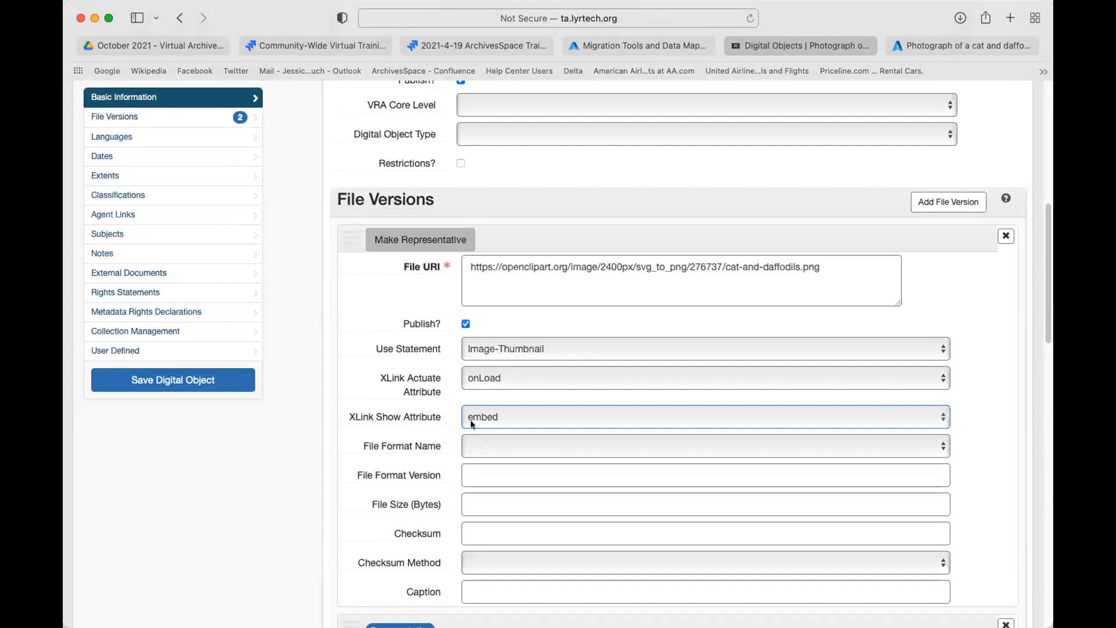
Step: View the public 'Photograph of a cat and daffodils' record and inspect its displayed image
{"action": "left_click", "coordinate": [944, 45]}
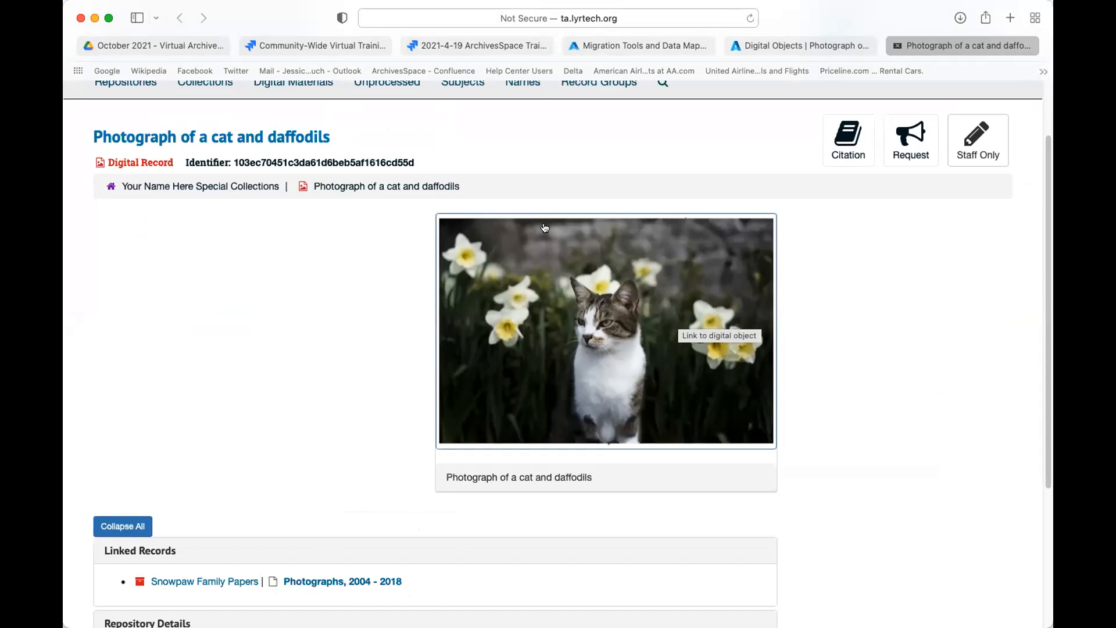
{"action": "scroll", "coordinate": [292, 391], "scroll_direction": "up", "scroll_amount": 1}
{"action": "scroll", "coordinate": [292, 395], "scroll_direction": "down", "scroll_amount": 3}
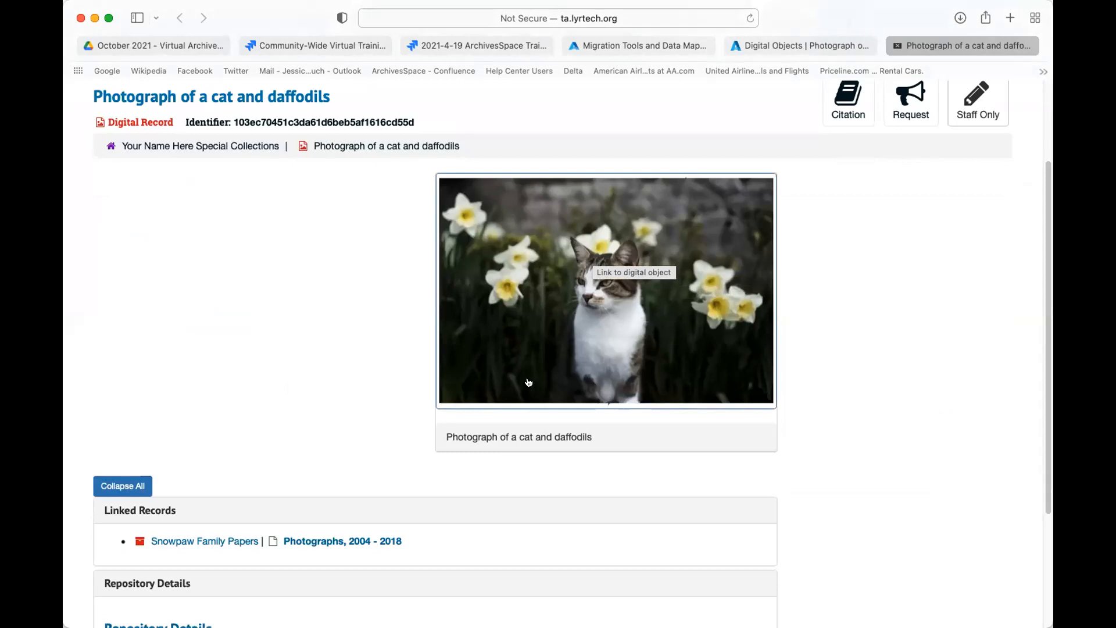
{"action": "scroll", "coordinate": [572, 257], "scroll_direction": "up", "scroll_amount": 2}
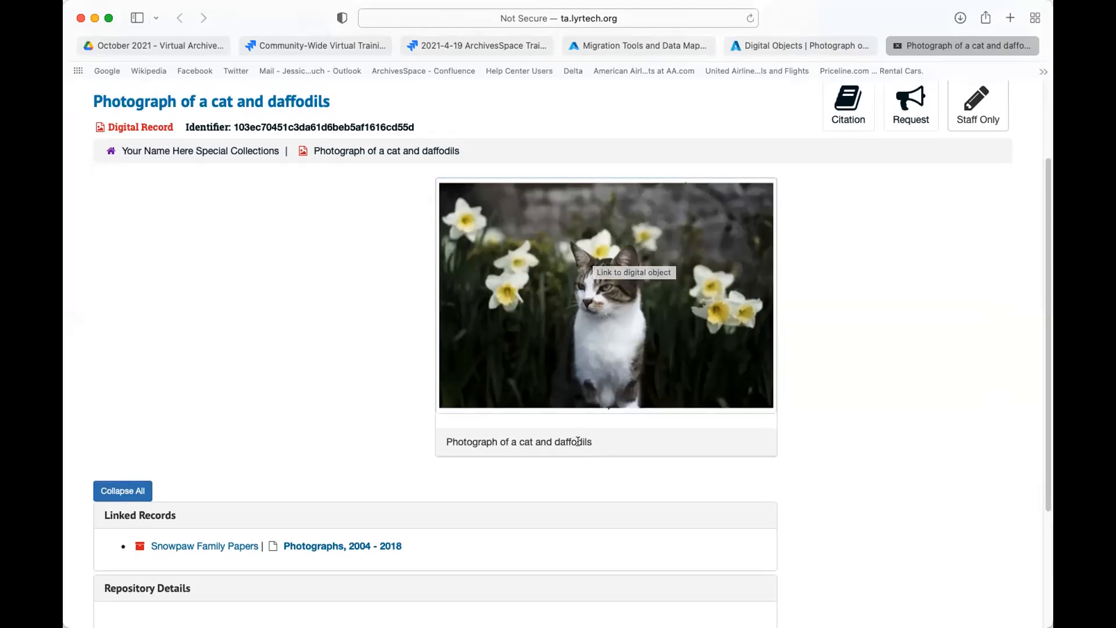
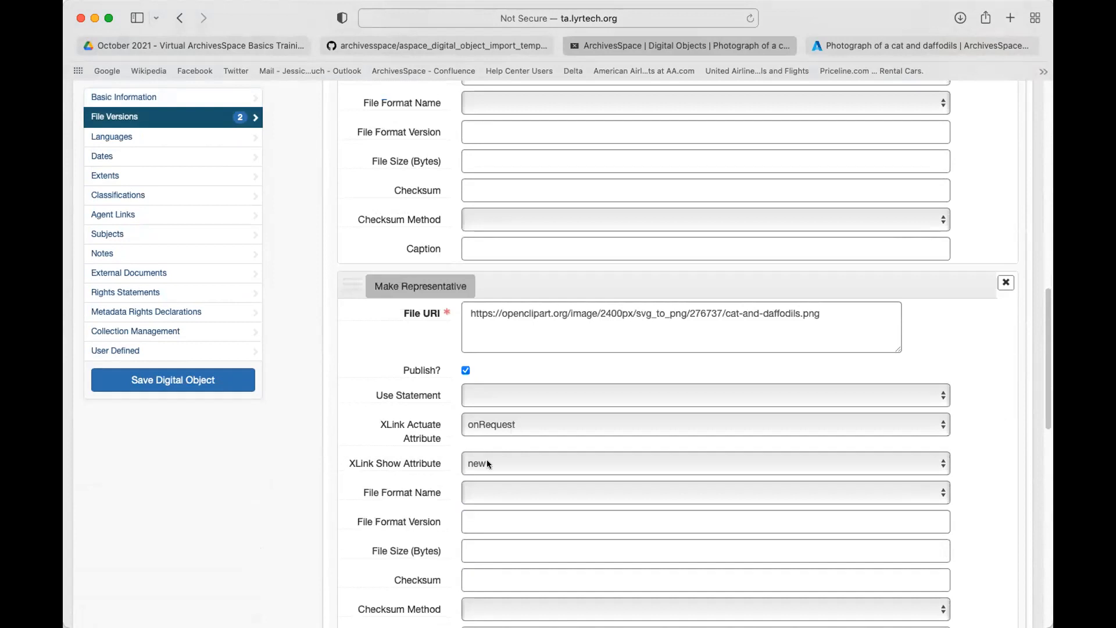
Step: View the full-size cat and daffodils image, then close the image and public page tabs
{"action": "scroll", "coordinate": [487, 460], "scroll_direction": "up", "scroll_amount": 1}
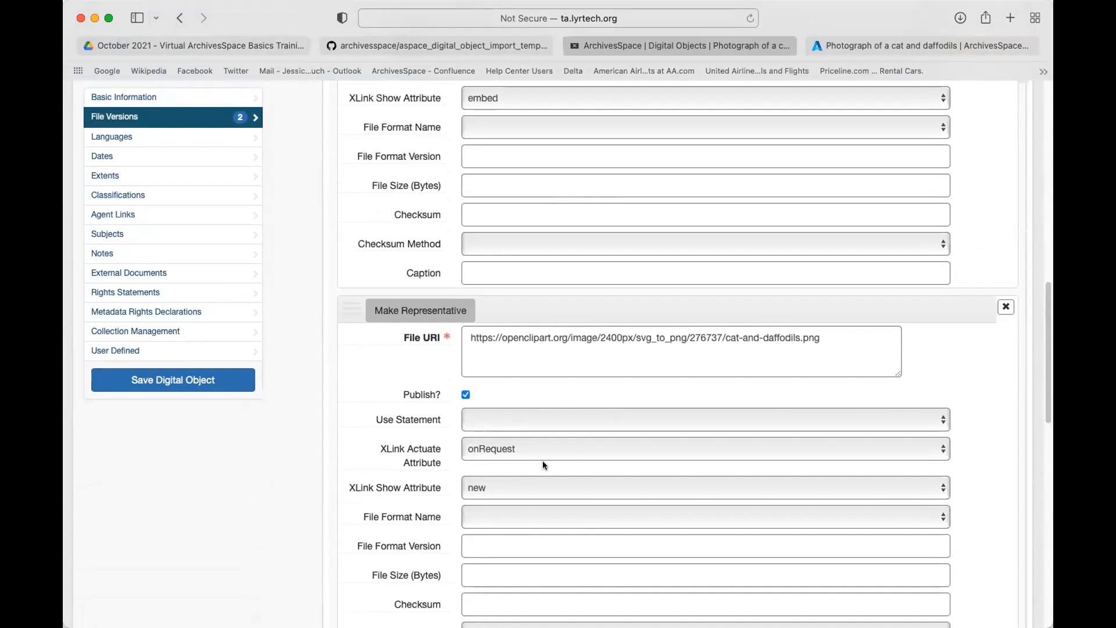
{"action": "scroll", "coordinate": [542, 461], "scroll_direction": "up", "scroll_amount": 6}
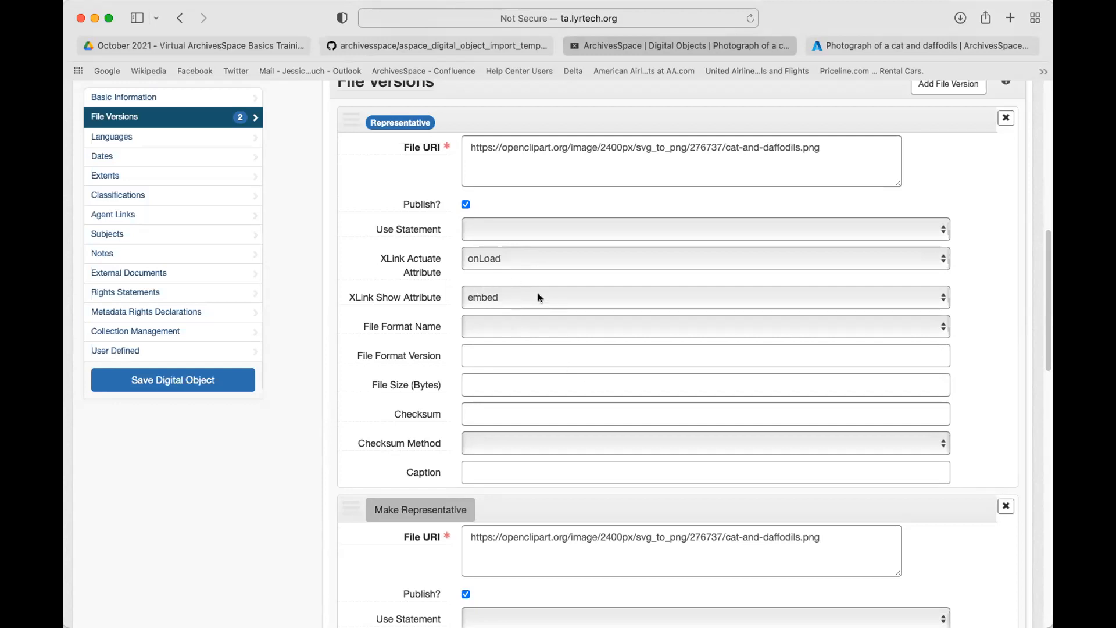
{"action": "left_click", "coordinate": [875, 42]}
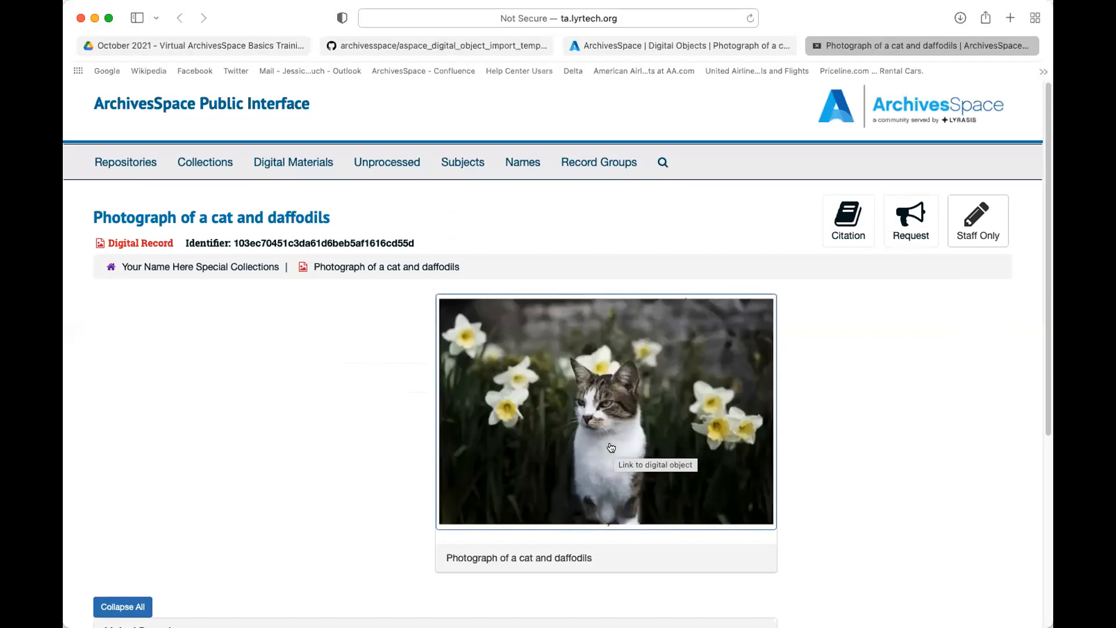
{"action": "left_click", "coordinate": [604, 415]}
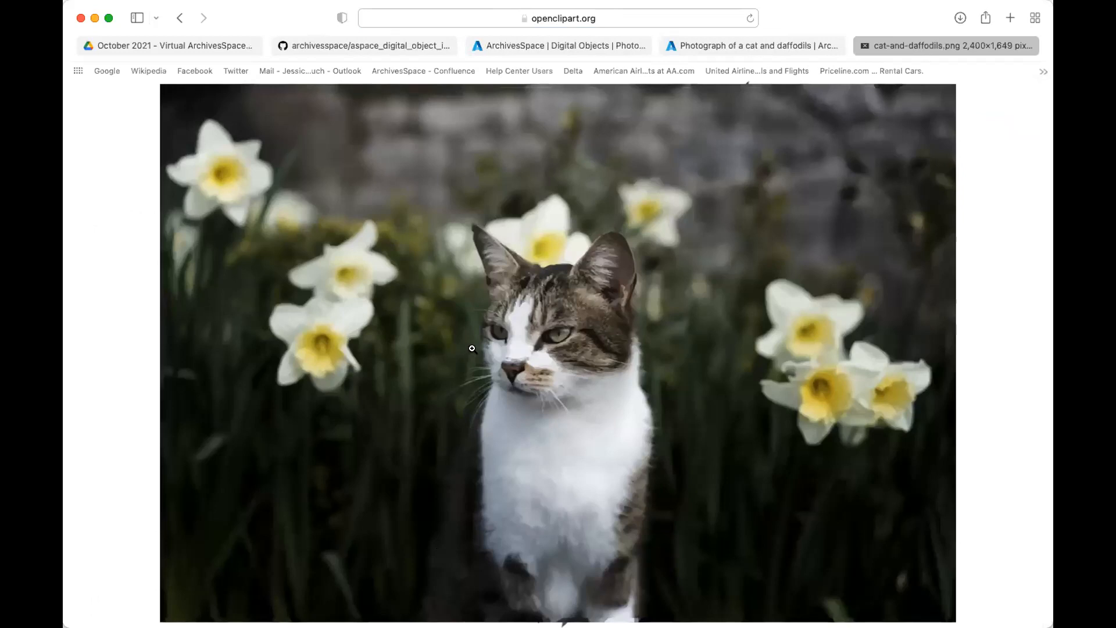
{"action": "left_click", "coordinate": [862, 46]}
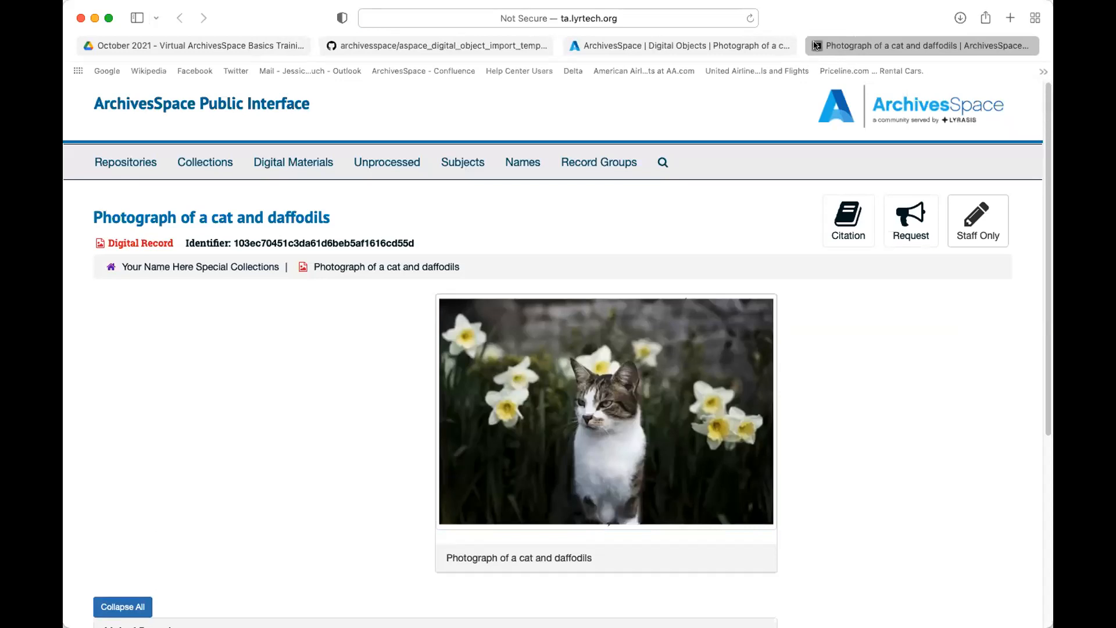
{"action": "left_click", "coordinate": [817, 45]}
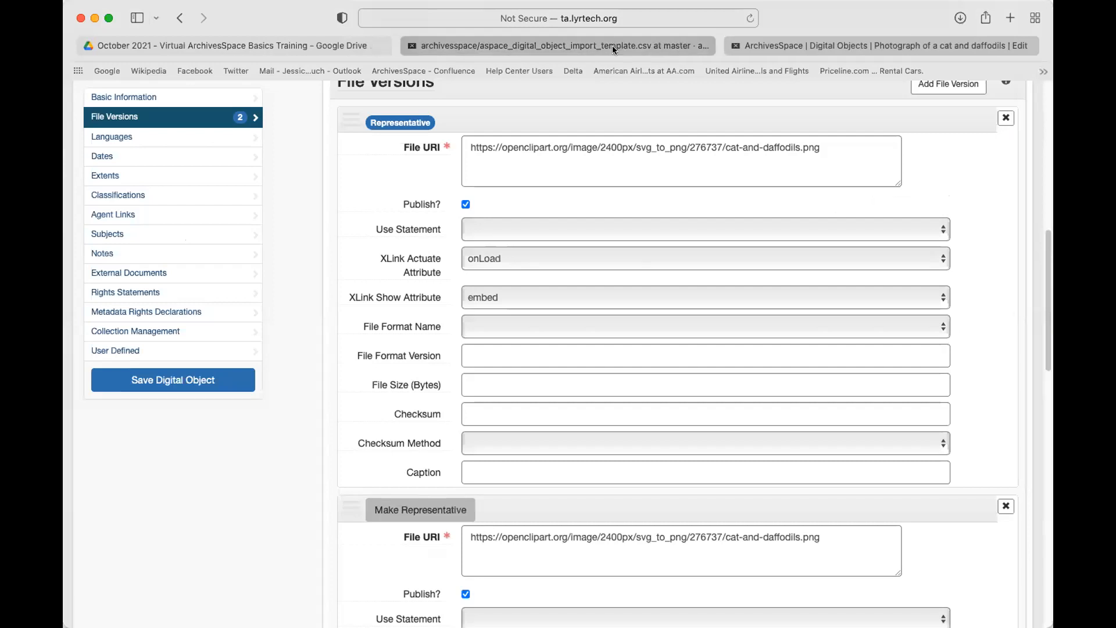
Step: Download the raw aspace_digital_object_import_template.csv with Download Linked File
{"action": "mouse_move", "coordinate": [612, 46]}
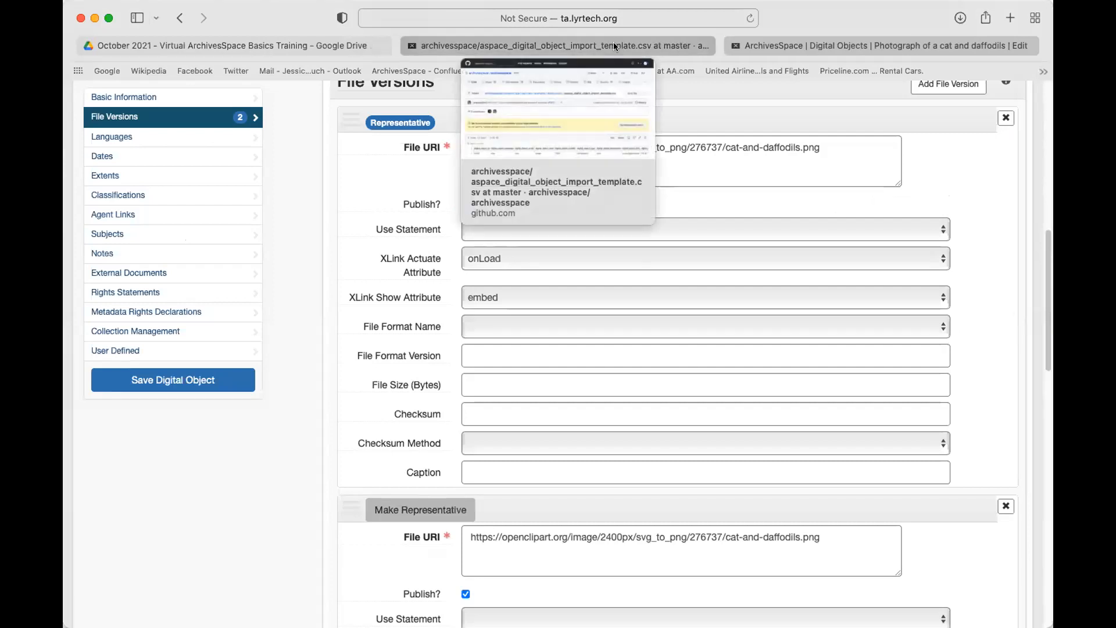
{"action": "left_click", "coordinate": [614, 45]}
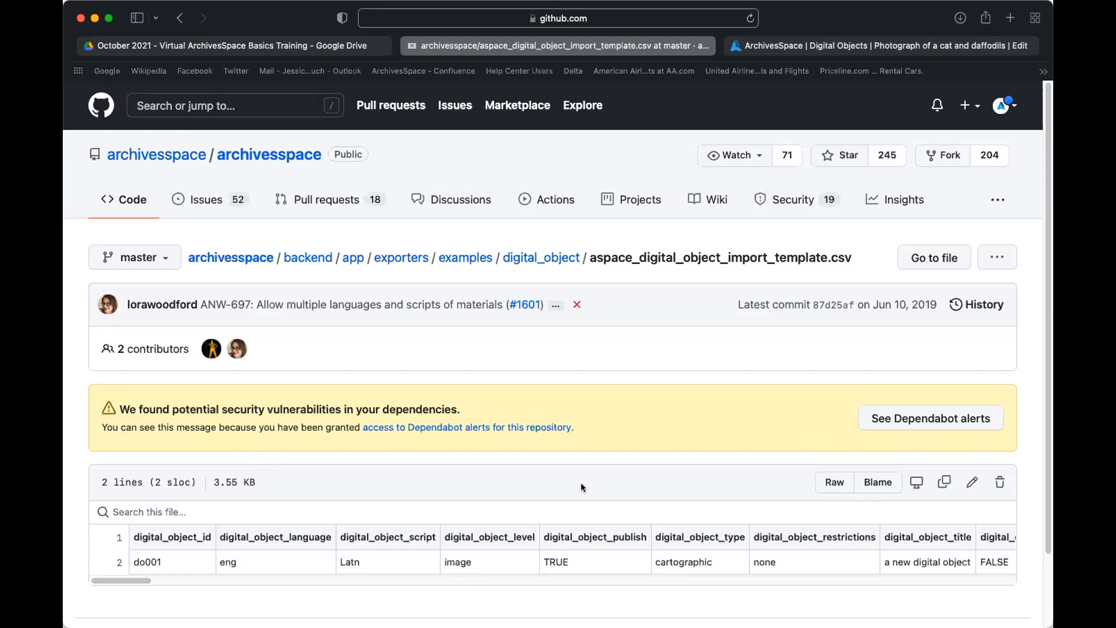
{"action": "right_click", "coordinate": [829, 483]}
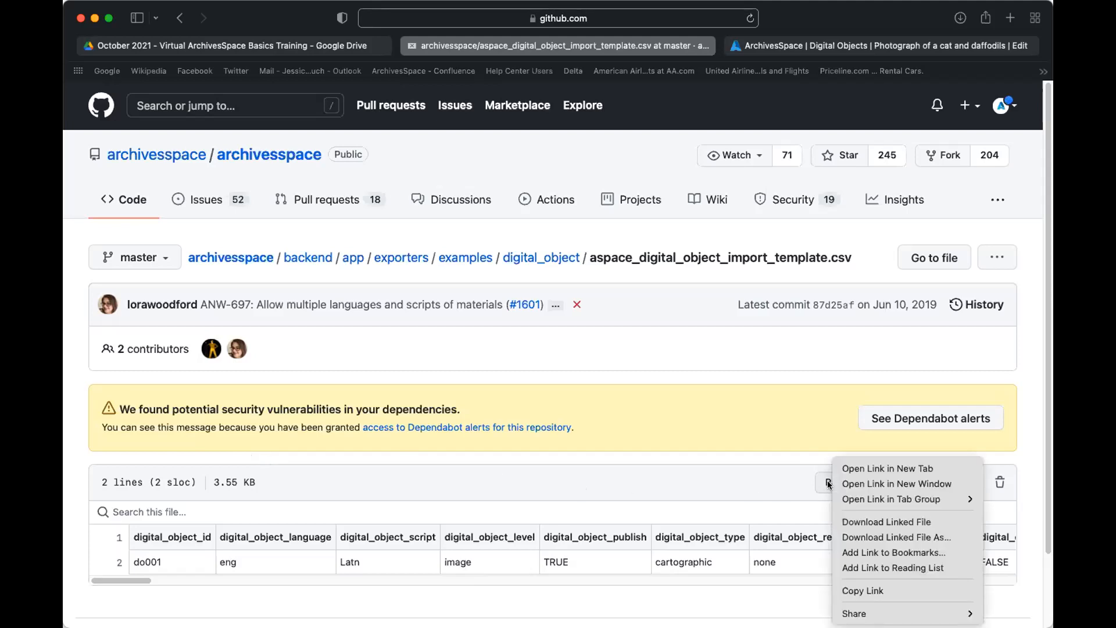
{"action": "left_click", "coordinate": [844, 521]}
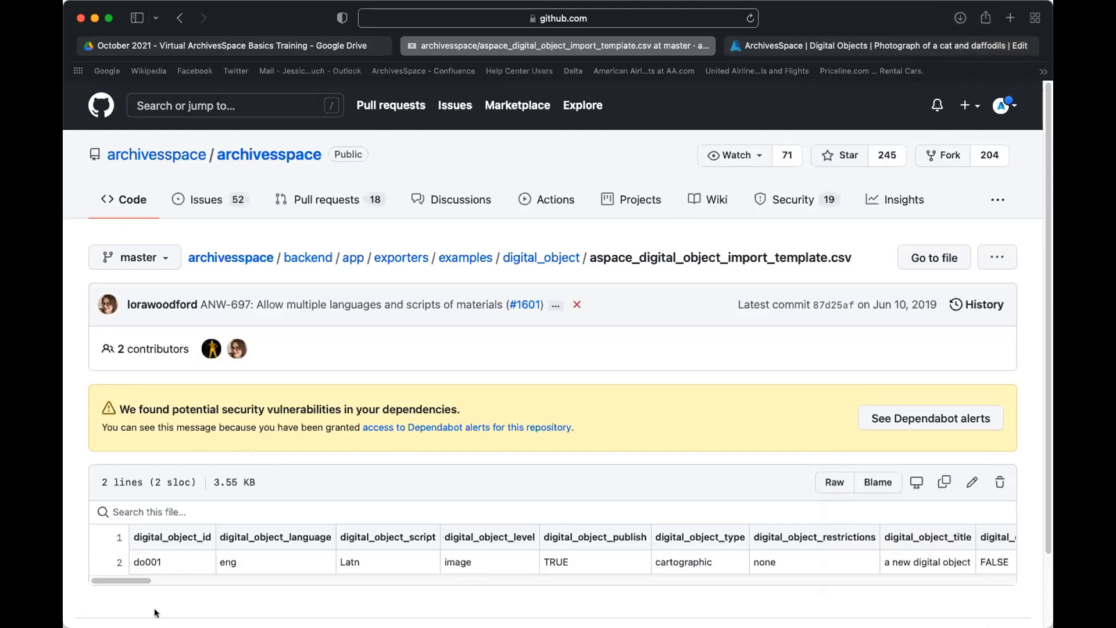
{"action": "left_click", "coordinate": [831, 490]}
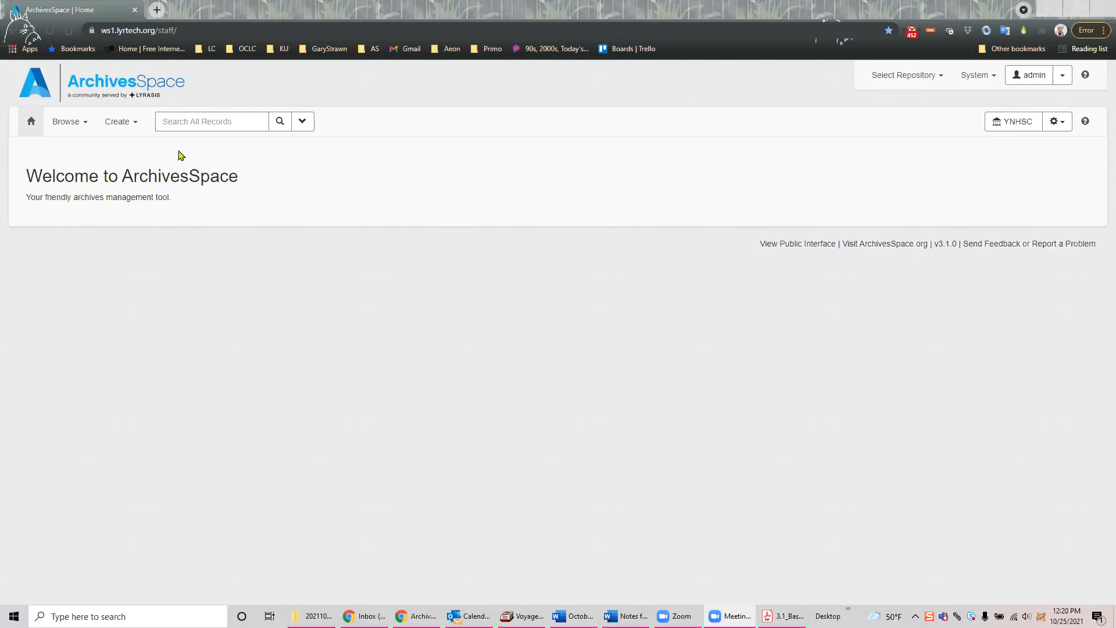
Step: Start a new Person agent record from the Create > Agent menu
{"action": "left_click", "coordinate": [133, 124]}
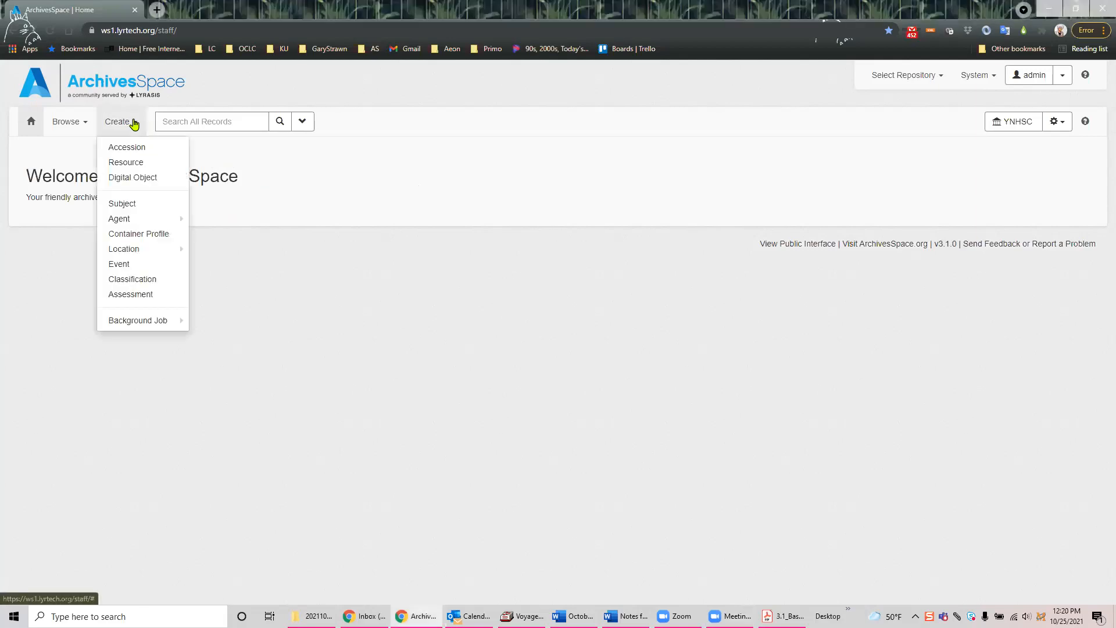
{"action": "mouse_move", "coordinate": [120, 220]}
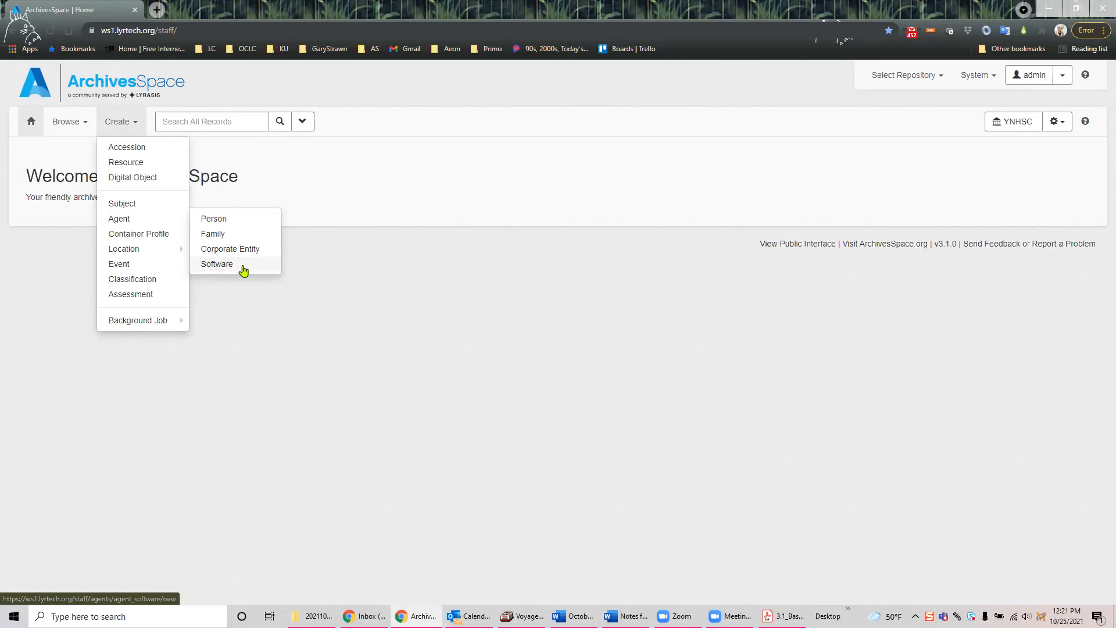
{"action": "left_click", "coordinate": [217, 220]}
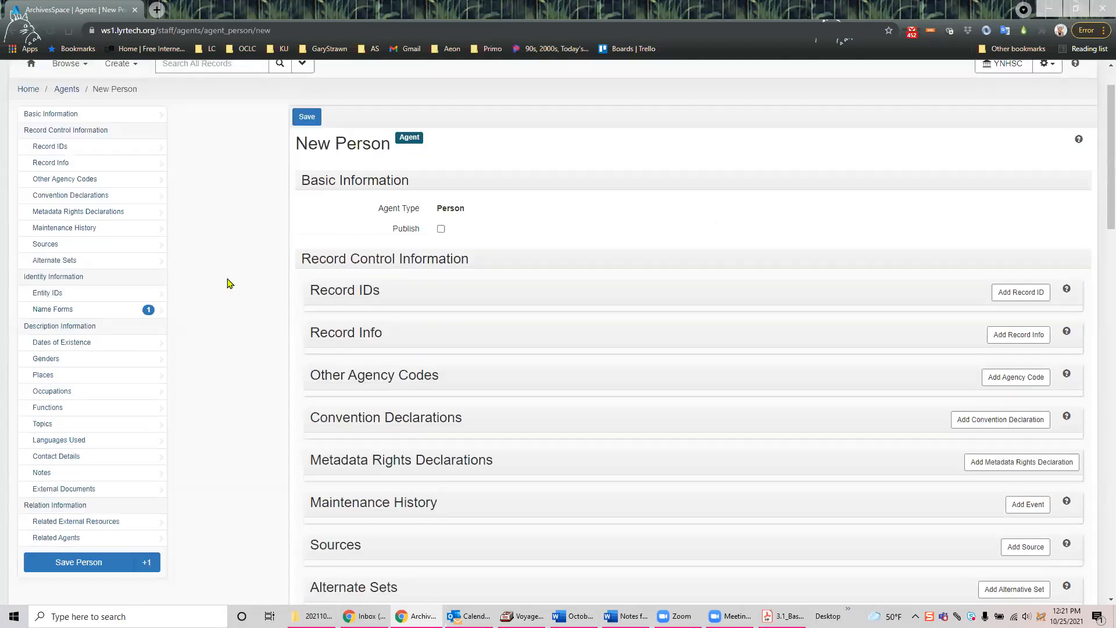
Step: Scroll the New Person form and jump to its Identity Information section
{"action": "scroll", "coordinate": [220, 295], "scroll_direction": "down", "scroll_amount": 3}
{"action": "scroll", "coordinate": [233, 433], "scroll_direction": "up", "scroll_amount": 3}
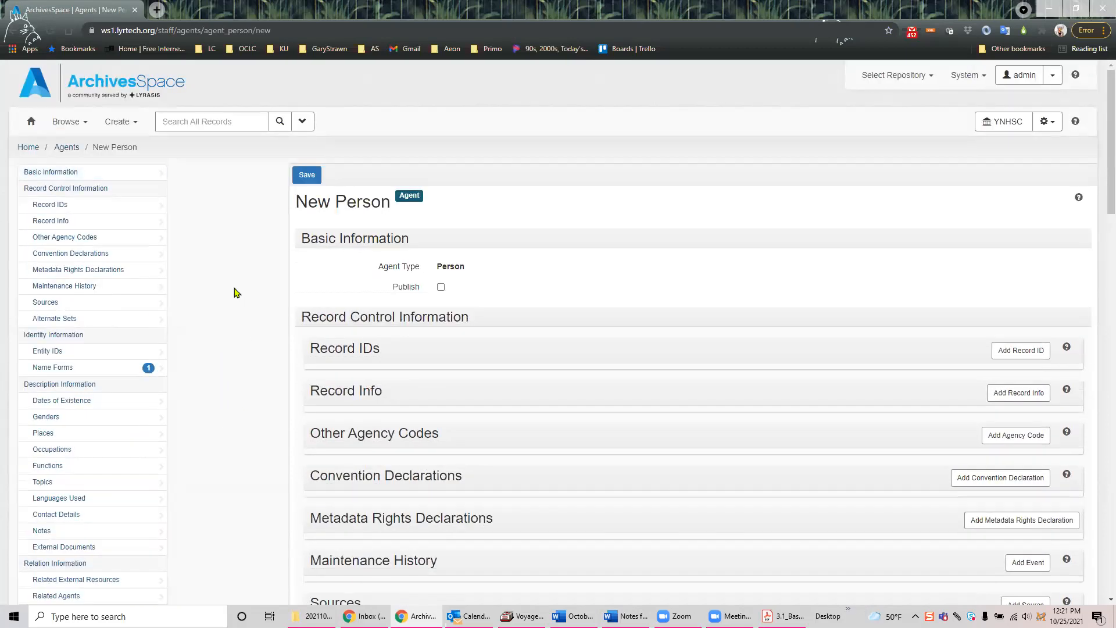
{"action": "scroll", "coordinate": [224, 305], "scroll_direction": "down", "scroll_amount": 5}
{"action": "left_click_drag", "start_coordinate": [1110, 156], "coordinate": [1110, 81]}
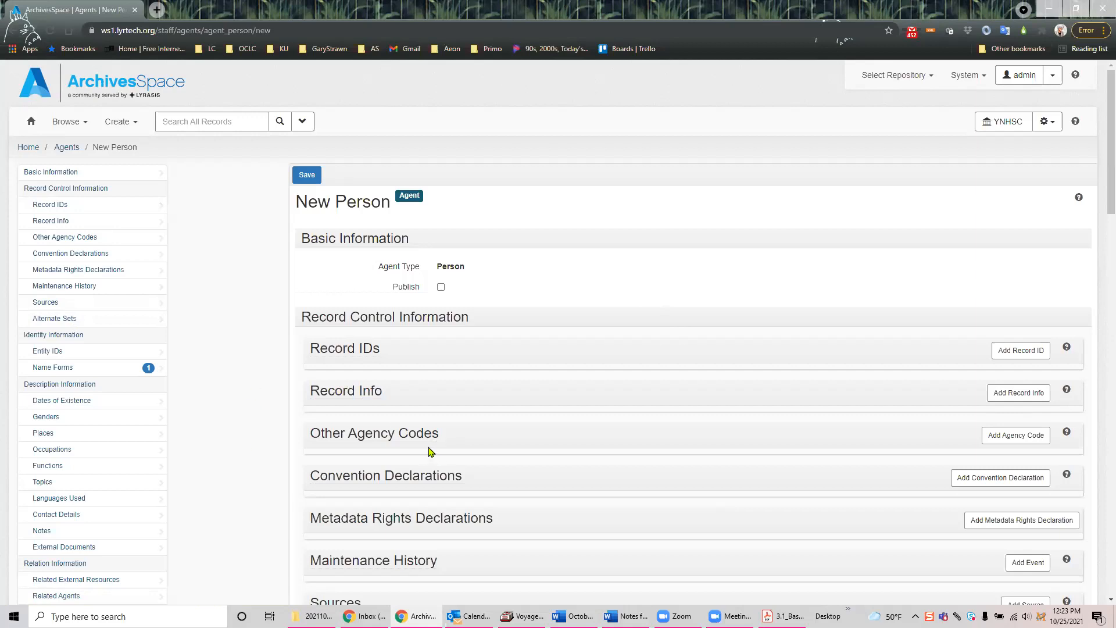
{"action": "left_click", "coordinate": [54, 336]}
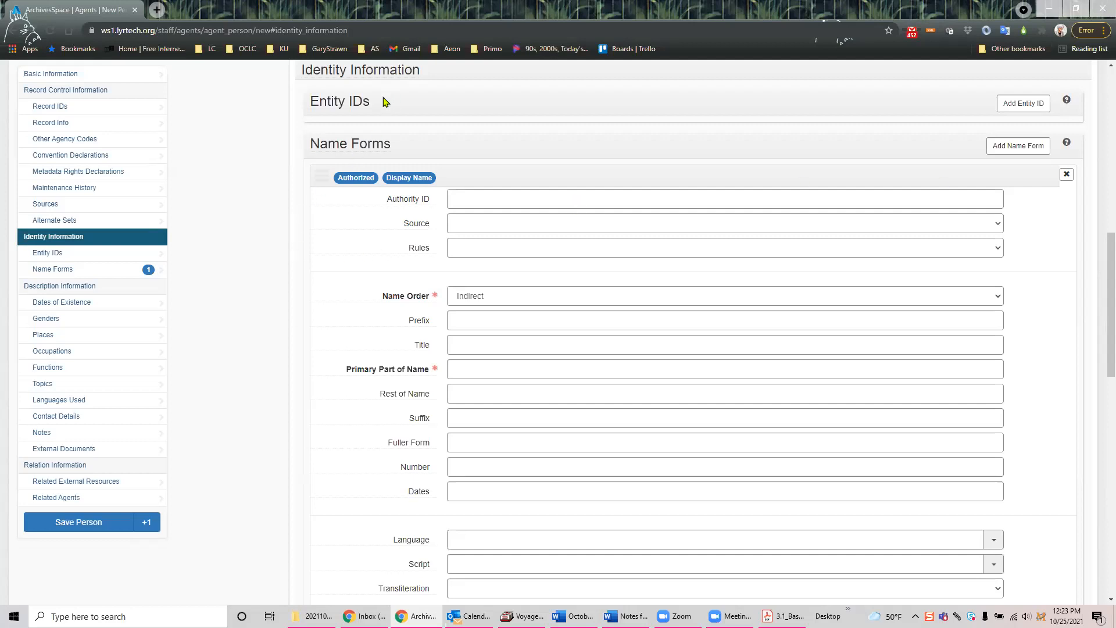
{"action": "left_click", "coordinate": [1025, 105]}
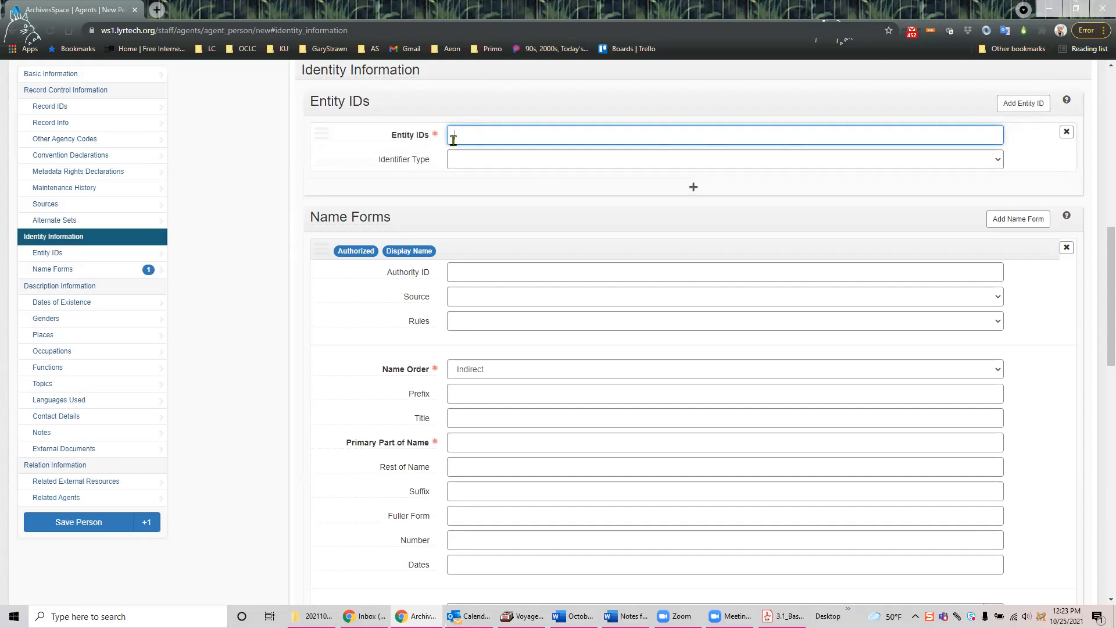
{"action": "mouse_move", "coordinate": [401, 167]}
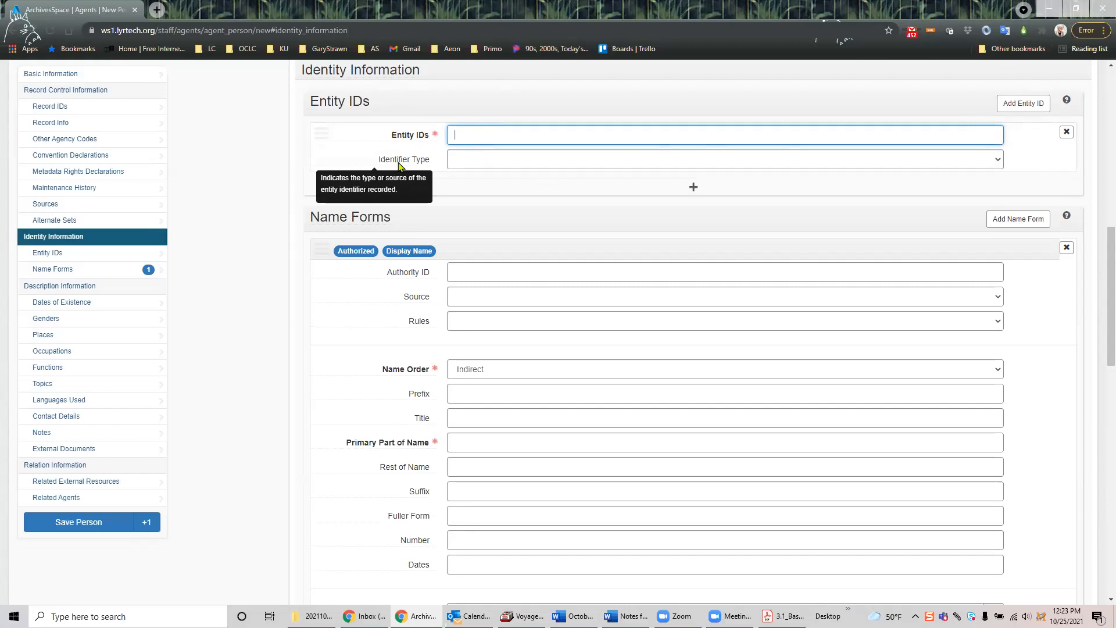
{"action": "left_click", "coordinate": [999, 161]}
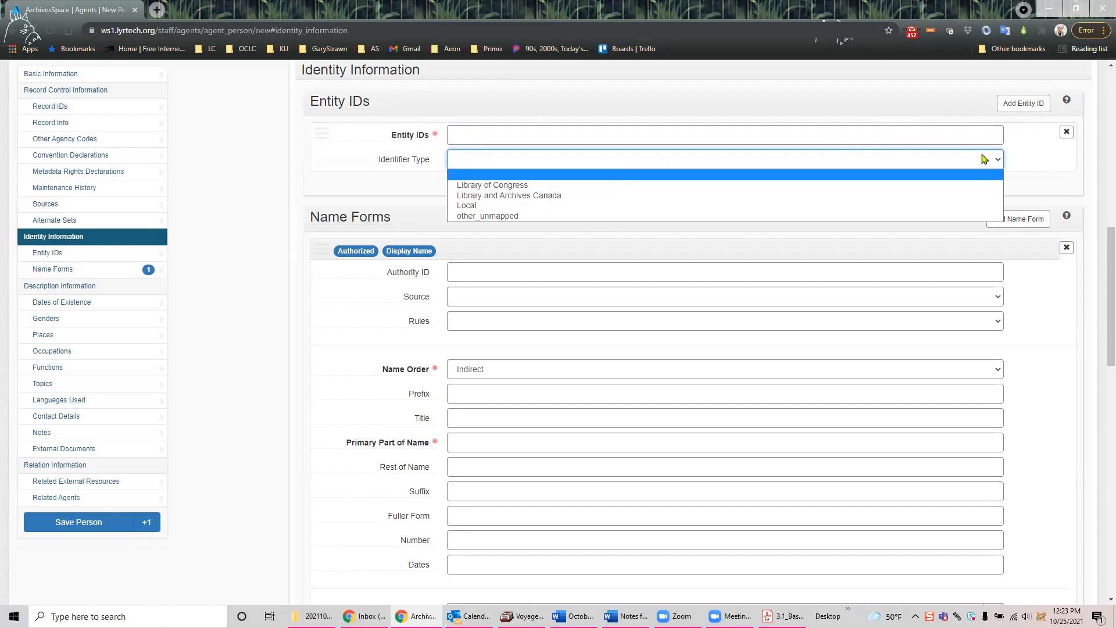
{"action": "left_click", "coordinate": [1066, 135]}
{"action": "left_click", "coordinate": [1066, 134]}
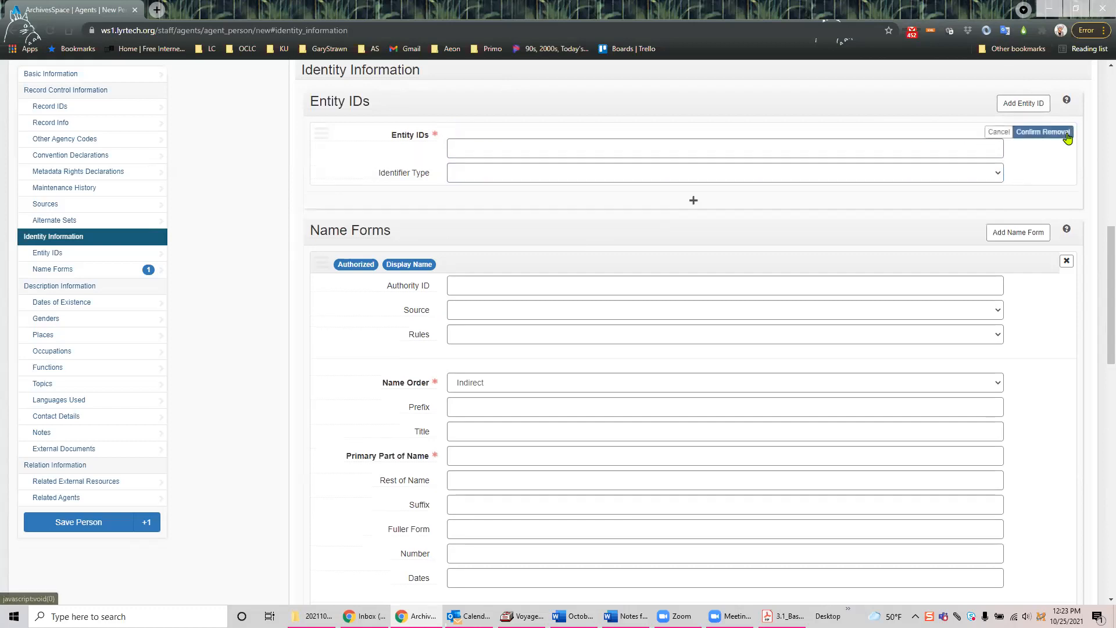
{"action": "left_click", "coordinate": [1064, 134]}
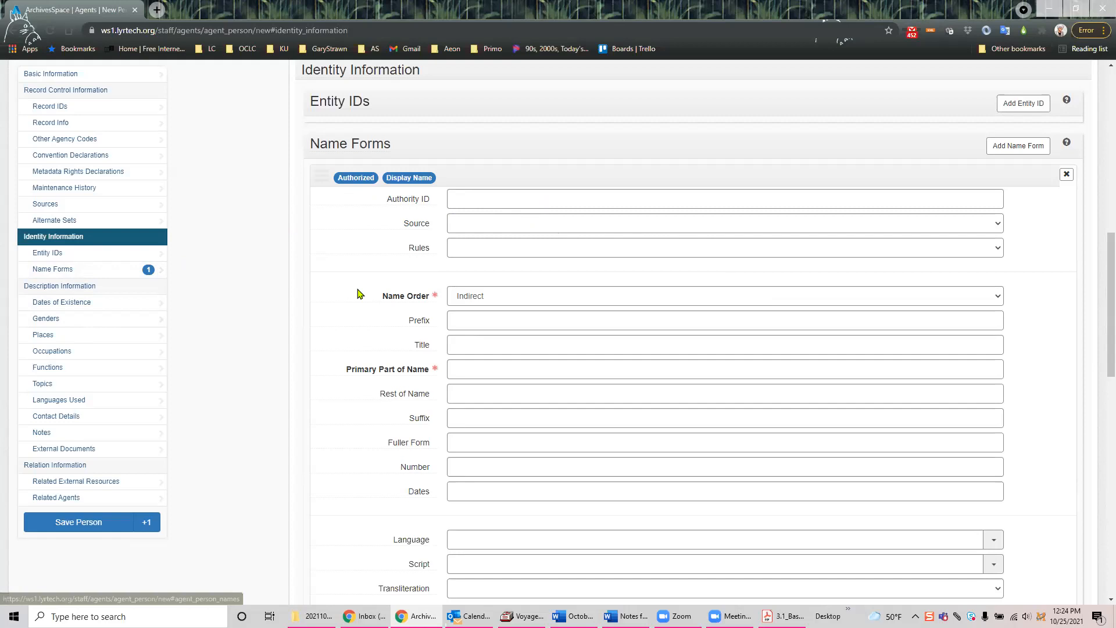
Step: List the name form's Source options: Local sources, NACO Authority File, SNAC
{"action": "scroll", "coordinate": [197, 316], "scroll_direction": "down", "scroll_amount": 2}
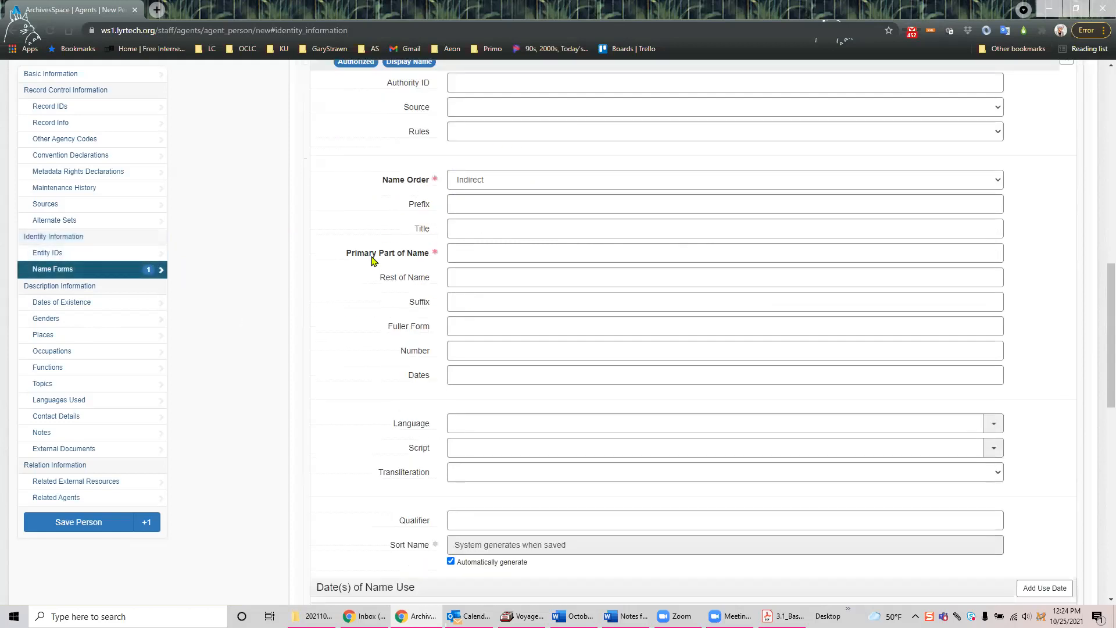
{"action": "scroll", "coordinate": [276, 352], "scroll_direction": "down", "scroll_amount": 5}
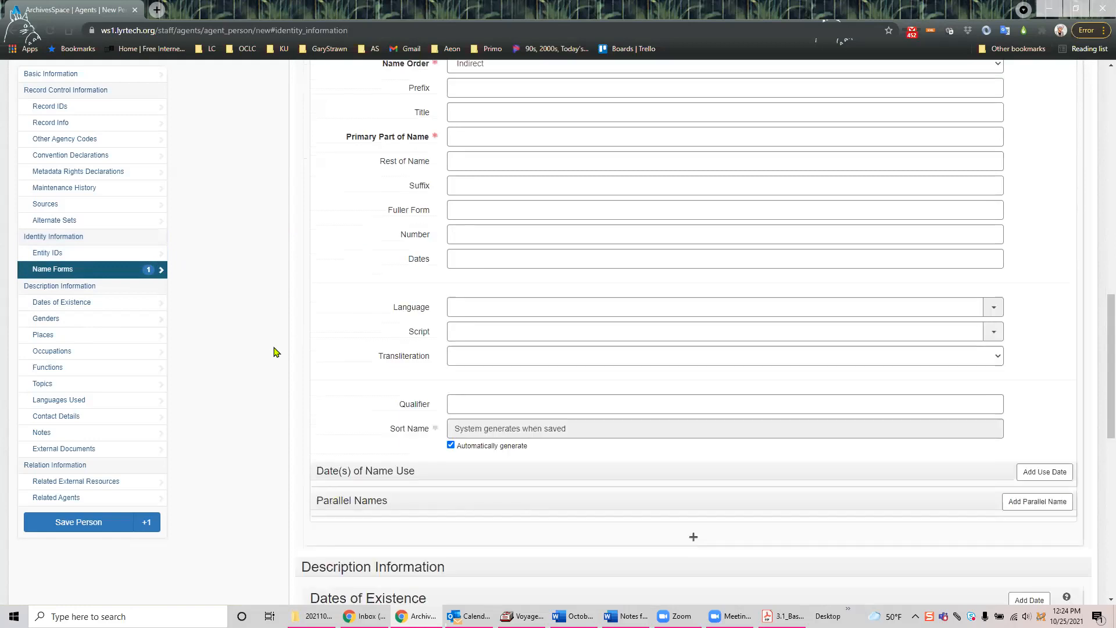
{"action": "scroll", "coordinate": [275, 352], "scroll_direction": "up", "scroll_amount": 6}
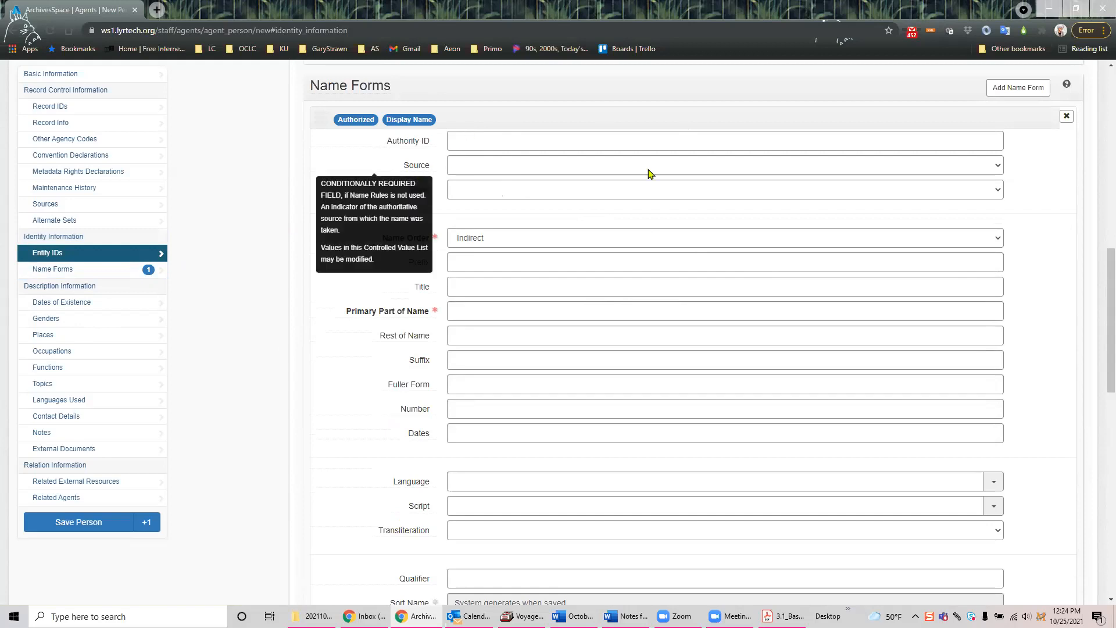
{"action": "left_click", "coordinate": [999, 169]}
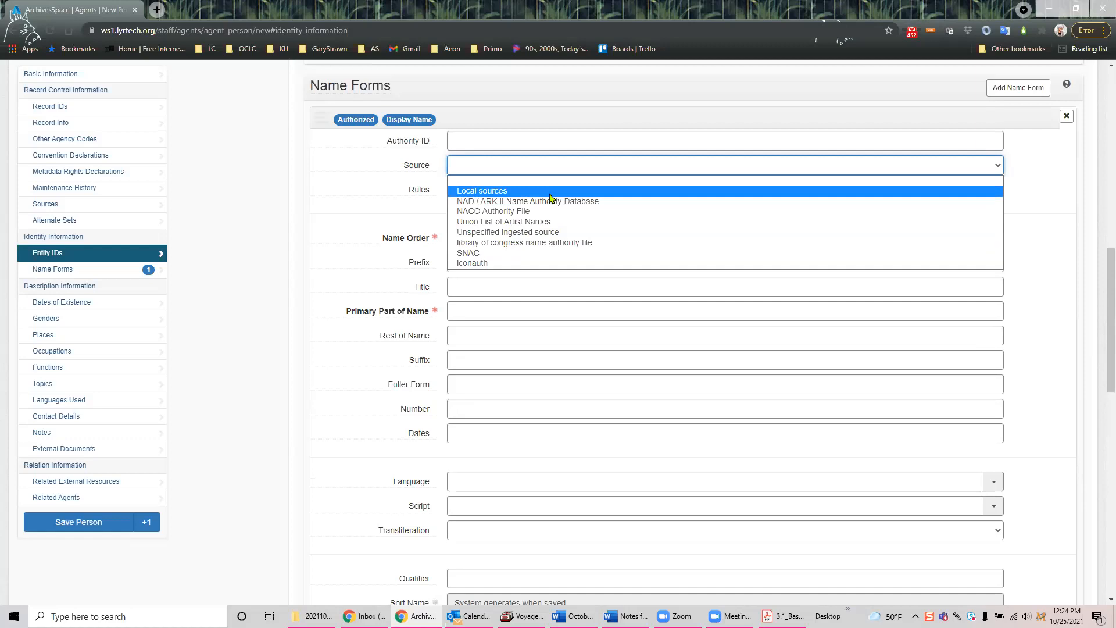
{"action": "left_click", "coordinate": [502, 192]}
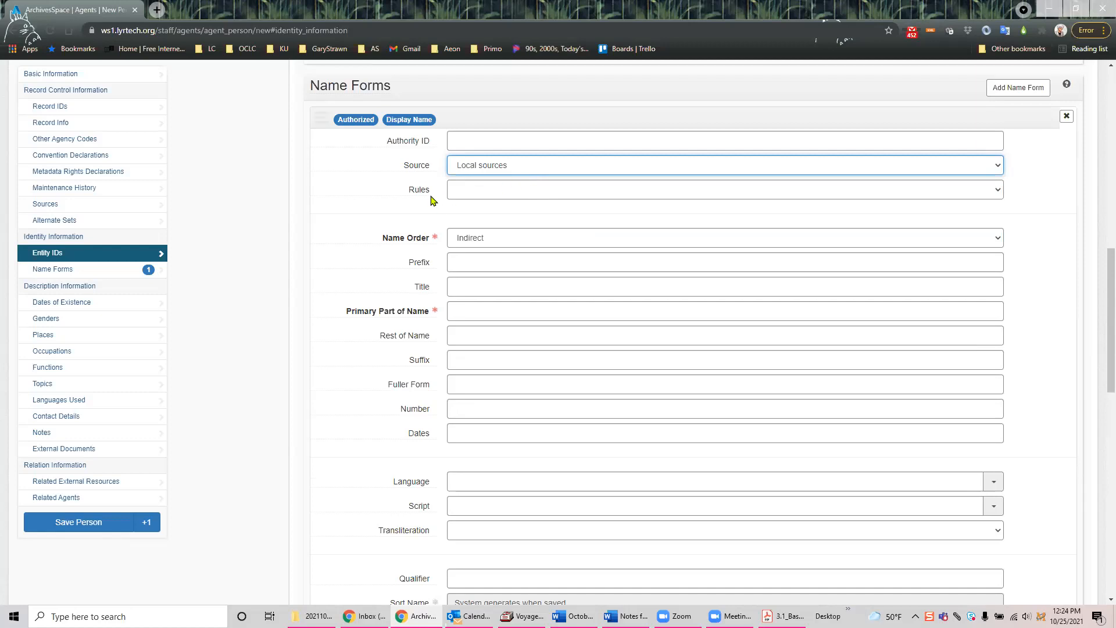
{"action": "left_click", "coordinate": [996, 190]}
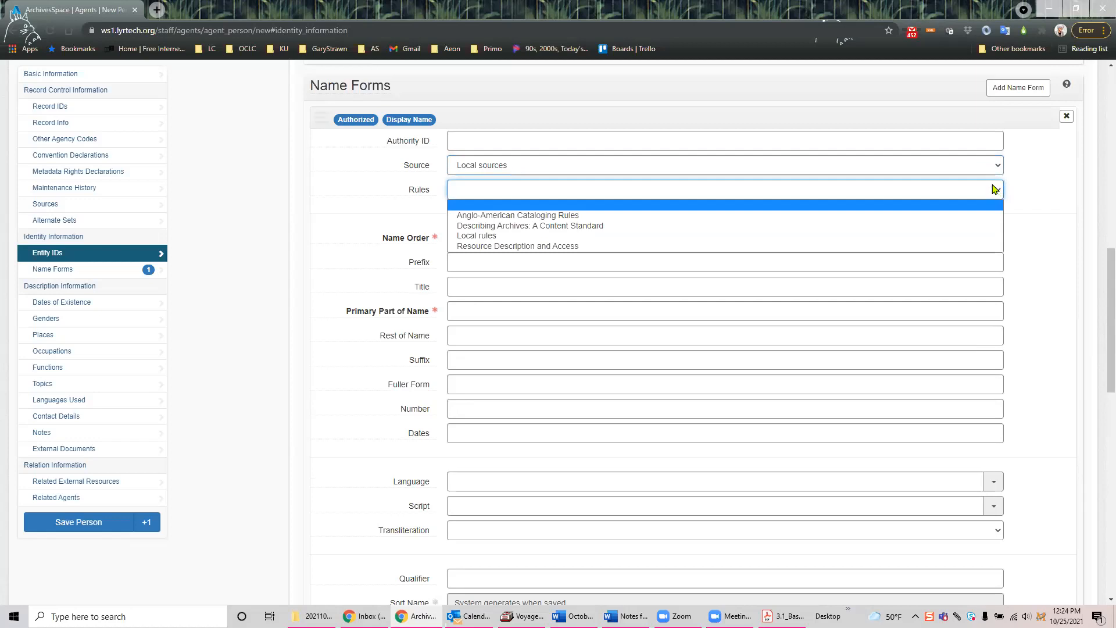
{"action": "left_click", "coordinate": [563, 228]}
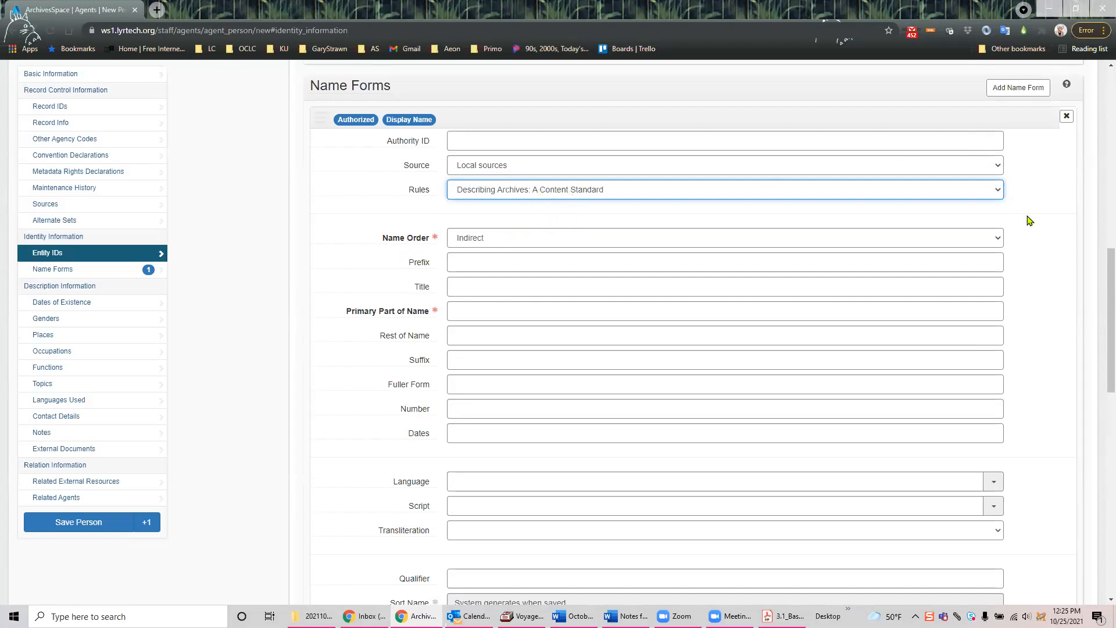
{"action": "left_click", "coordinate": [999, 238]}
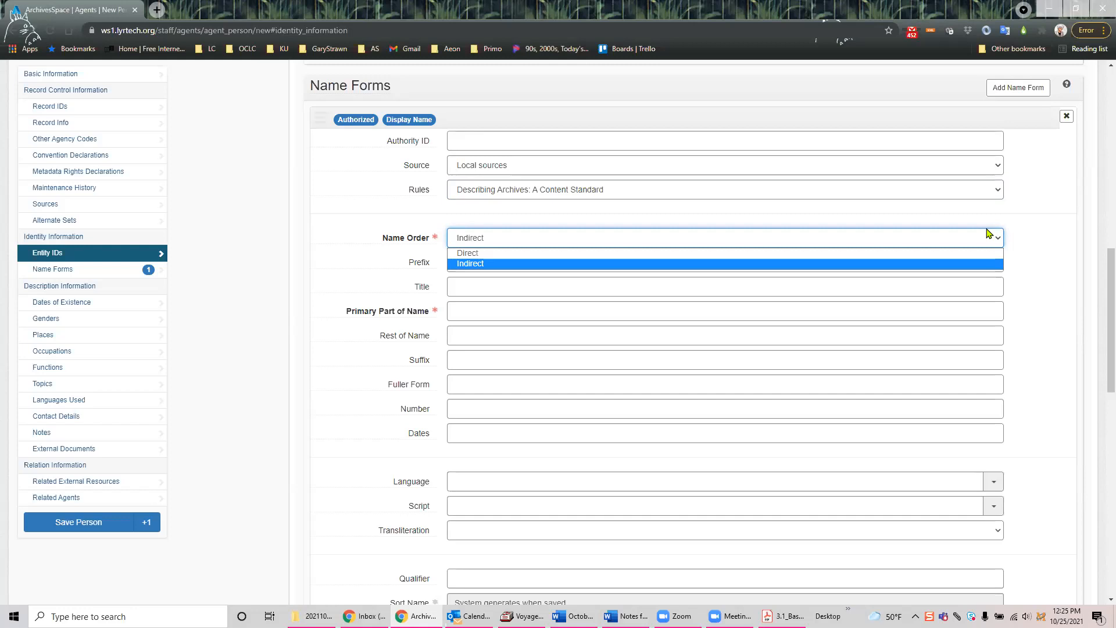
{"action": "left_click", "coordinate": [1049, 201]}
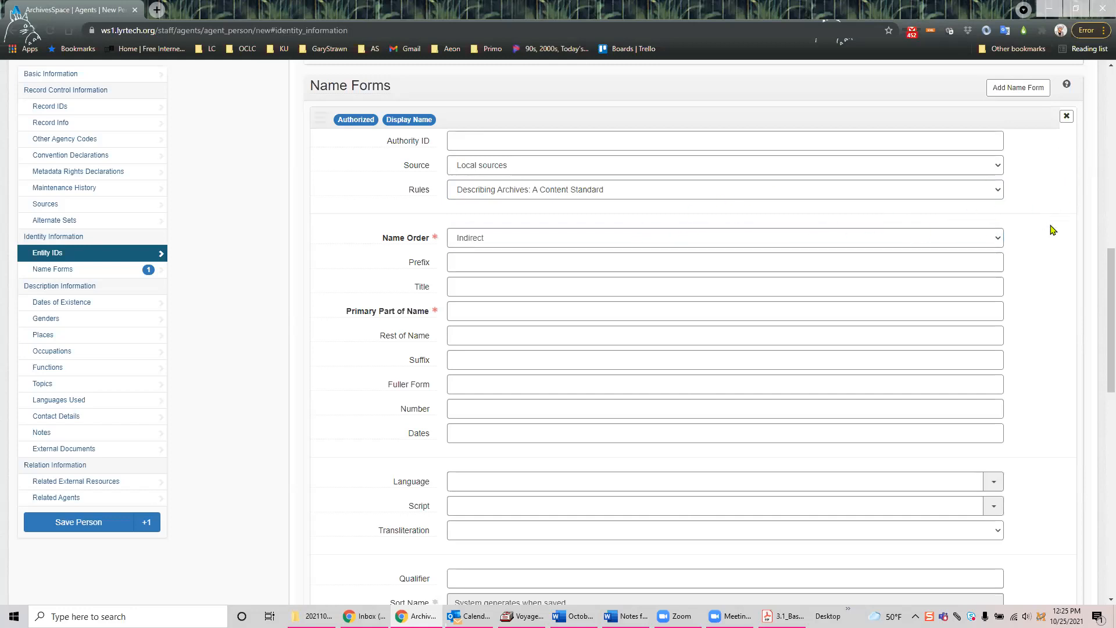
{"action": "mouse_move", "coordinate": [419, 266]}
{"action": "mouse_move", "coordinate": [423, 294]}
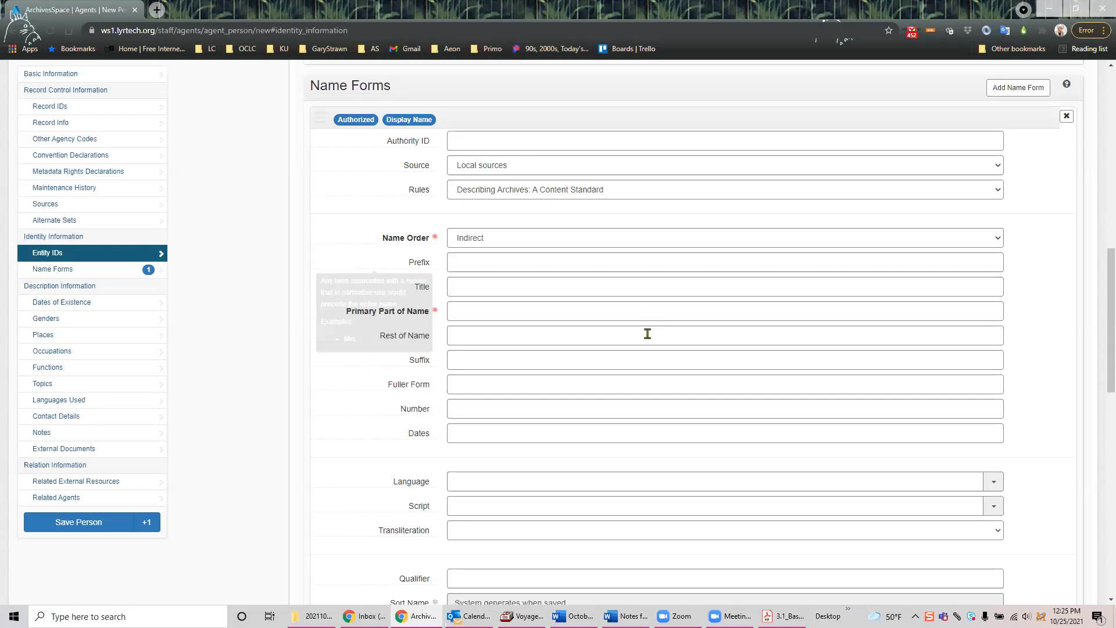
Step: Enter the person's surname as Primary Part of Name and forename as Rest of Name
{"action": "left_click", "coordinate": [496, 312]}
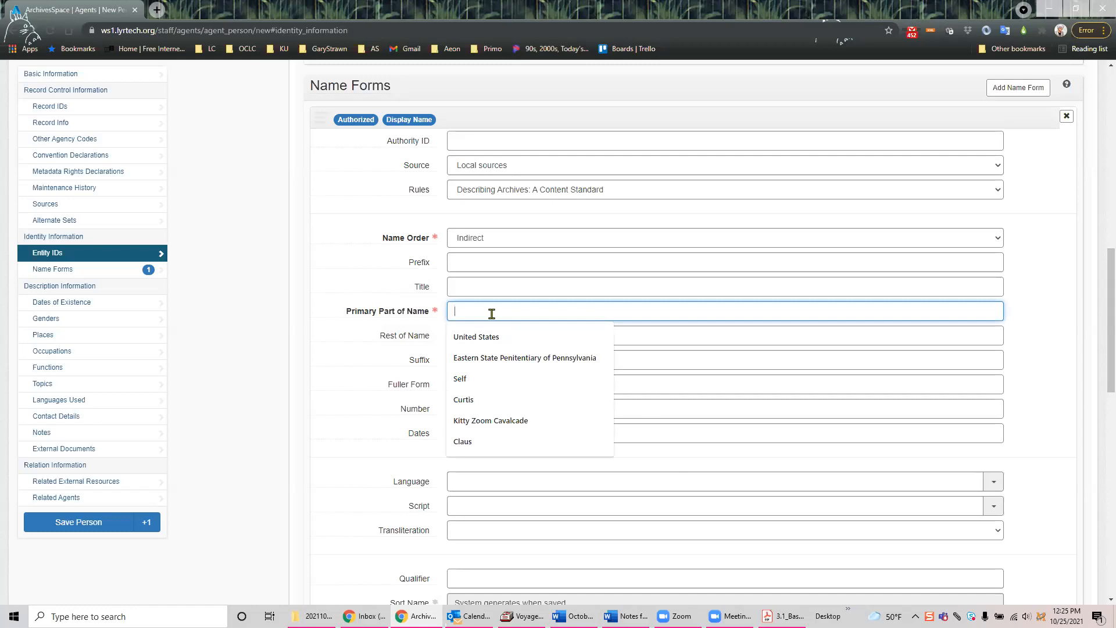
{"action": "type", "text": "William"}
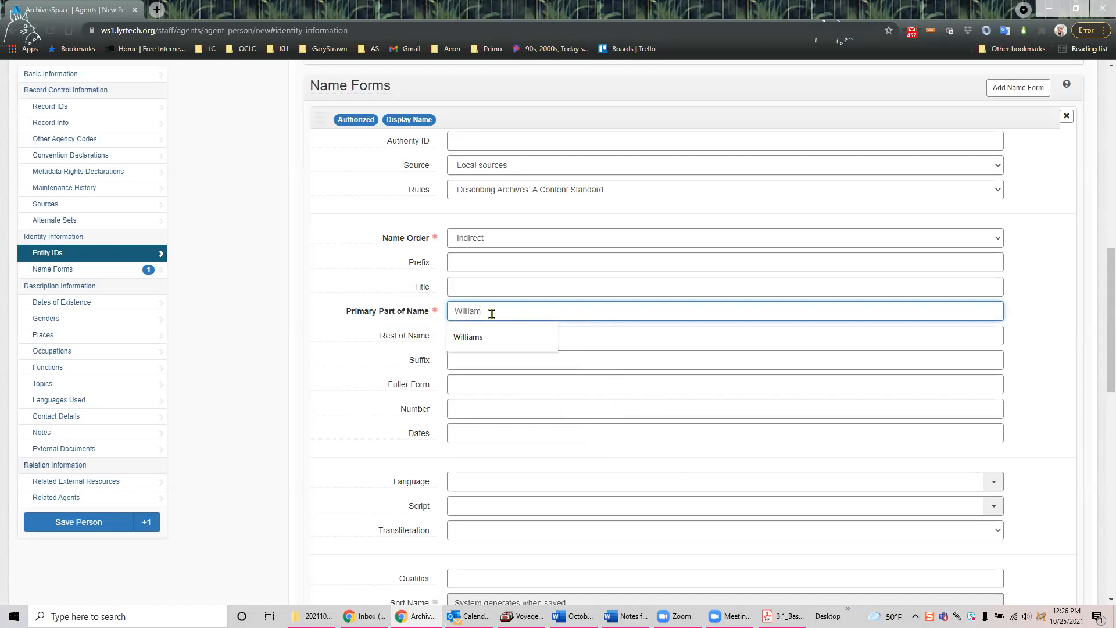
{"action": "type", "text": "s"}
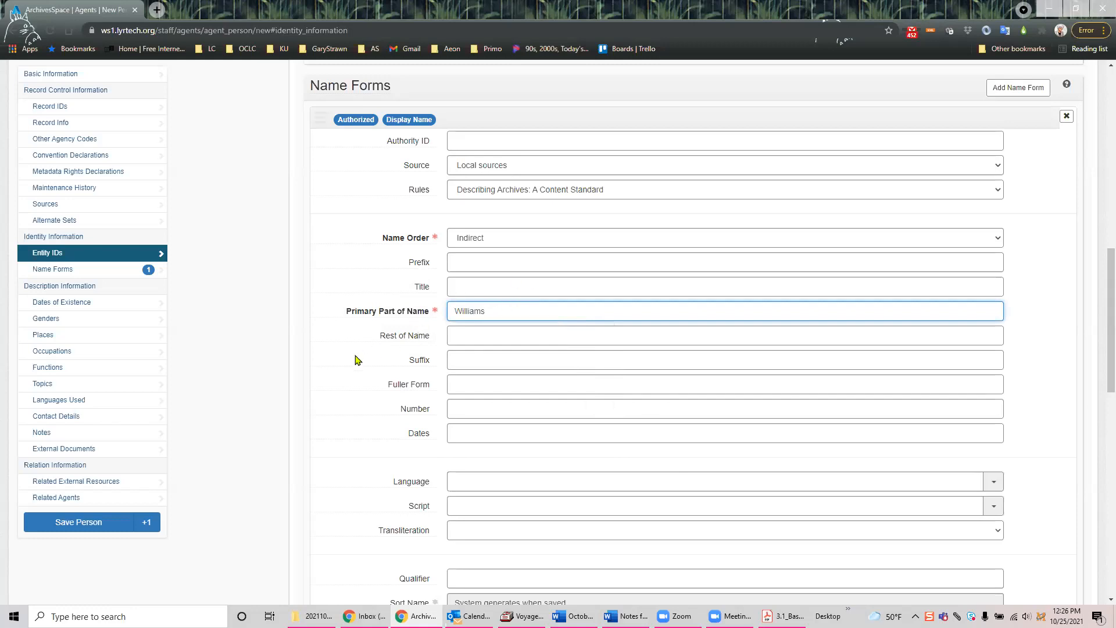
{"action": "key", "text": "Tab"}
{"action": "key", "text": "Tab"}
{"action": "left_click", "coordinate": [279, 293]}
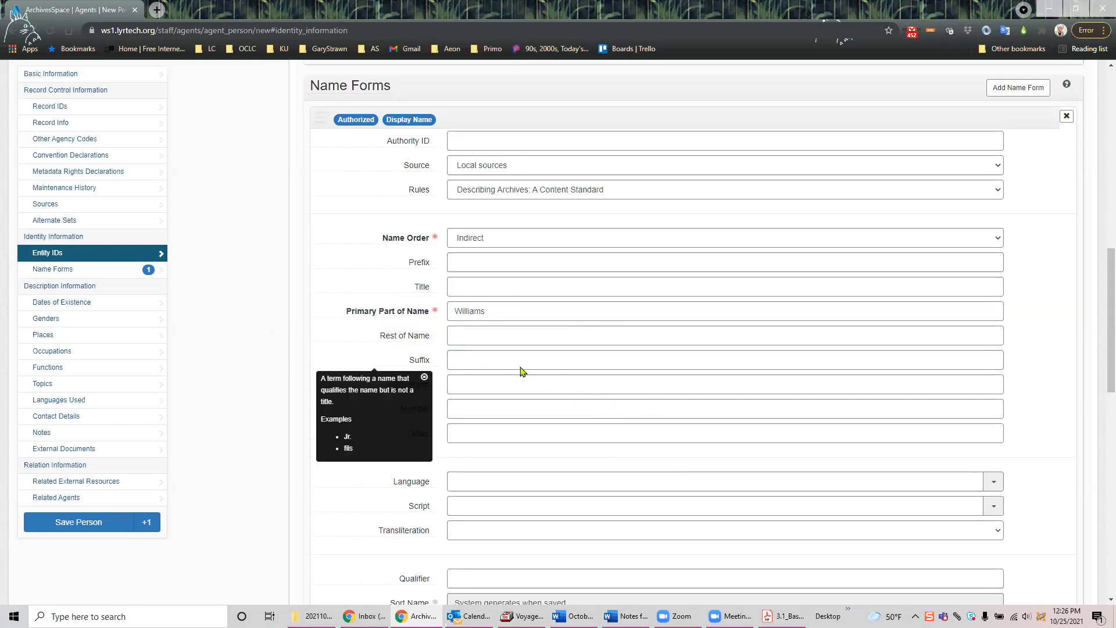
{"action": "left_click", "coordinate": [416, 369]}
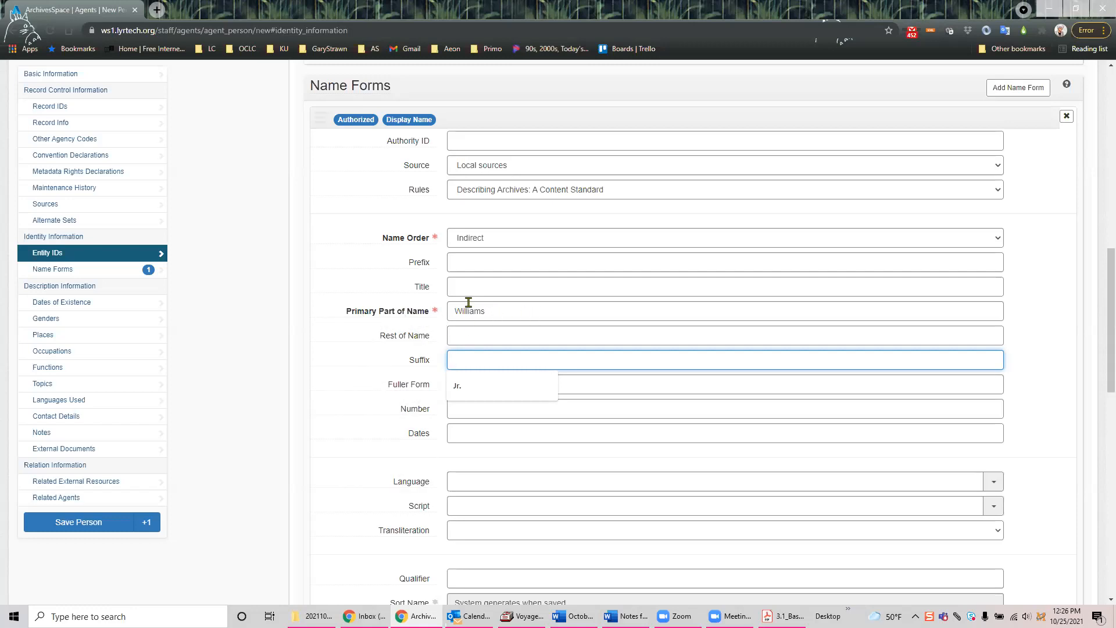
{"action": "left_click", "coordinate": [465, 335]}
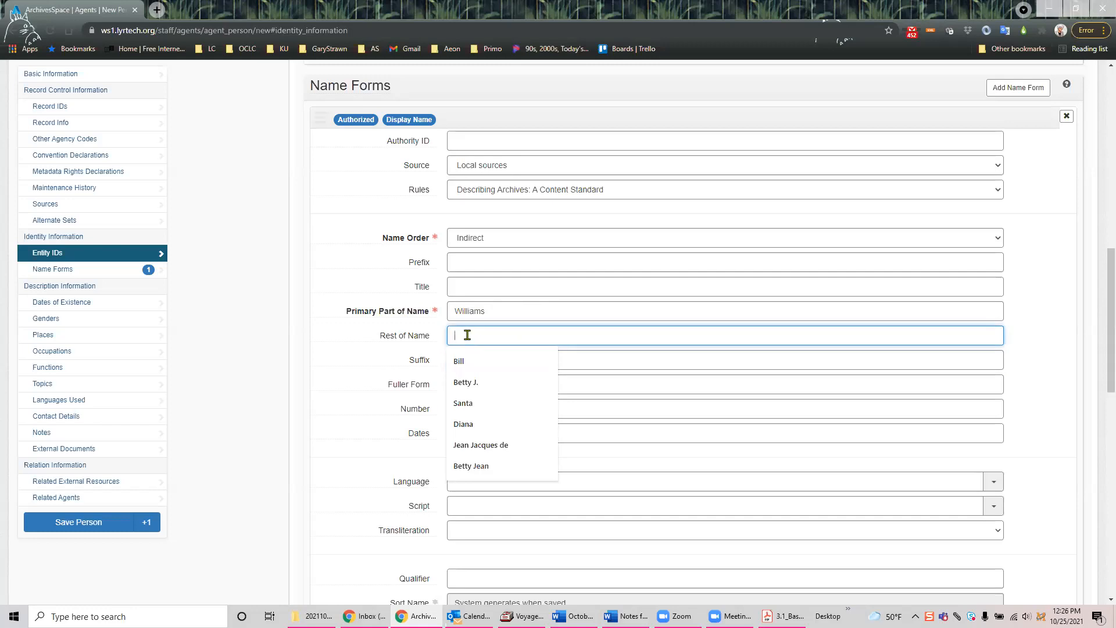
{"action": "type", "text": "Melvina"}
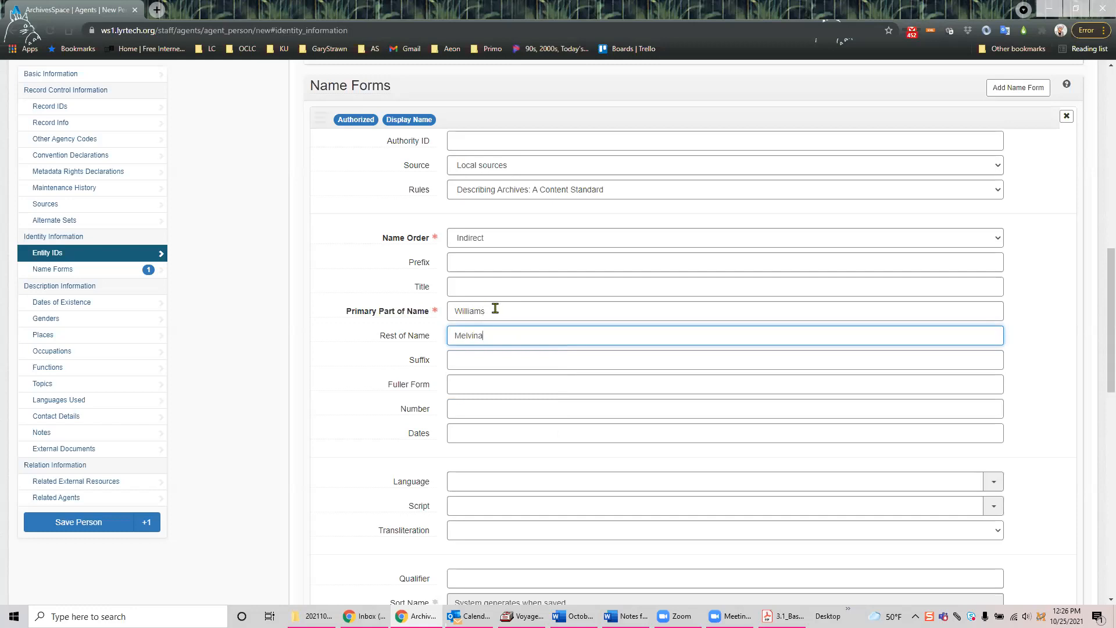
{"action": "mouse_move", "coordinate": [416, 364]}
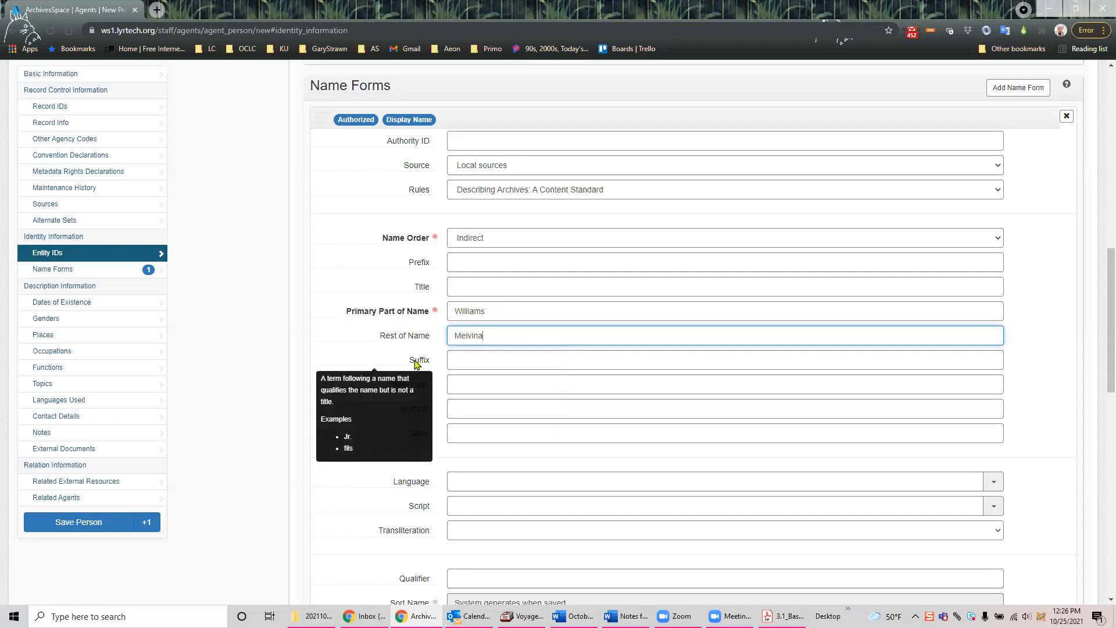
{"action": "scroll", "coordinate": [314, 400], "scroll_direction": "down", "scroll_amount": 1}
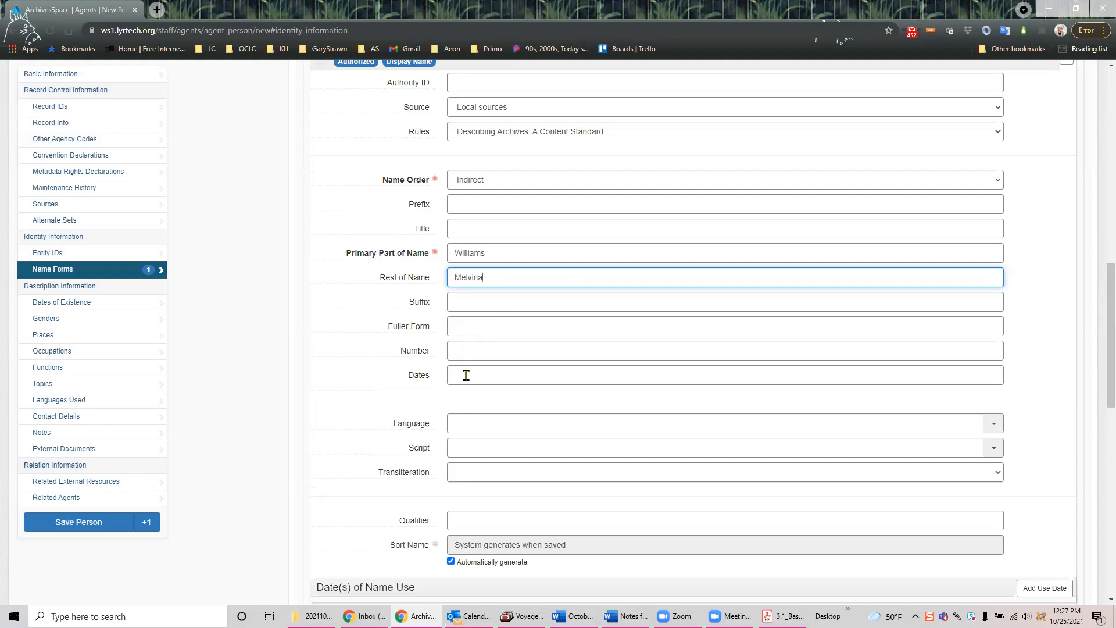
{"action": "left_click", "coordinate": [464, 375]}
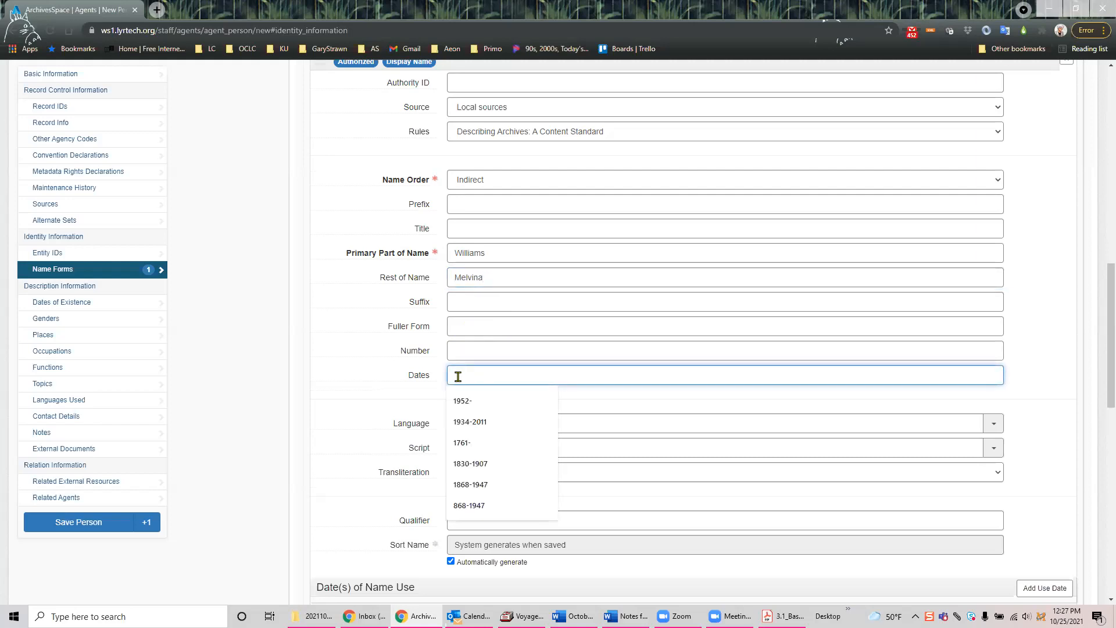
{"action": "left_click", "coordinate": [340, 344]}
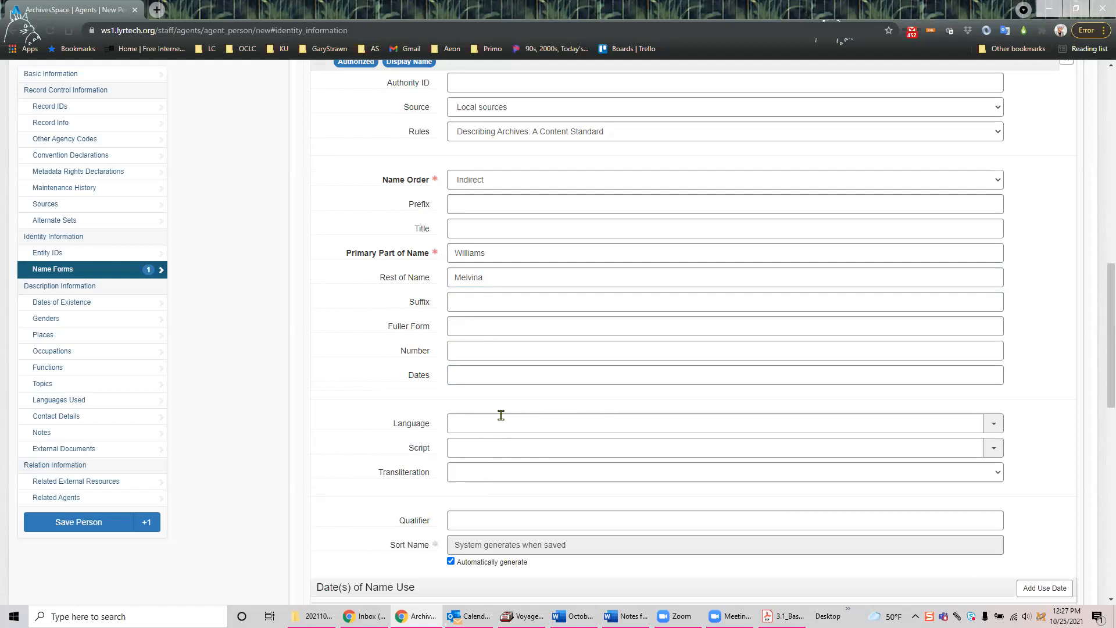
{"action": "left_click", "coordinate": [995, 426]}
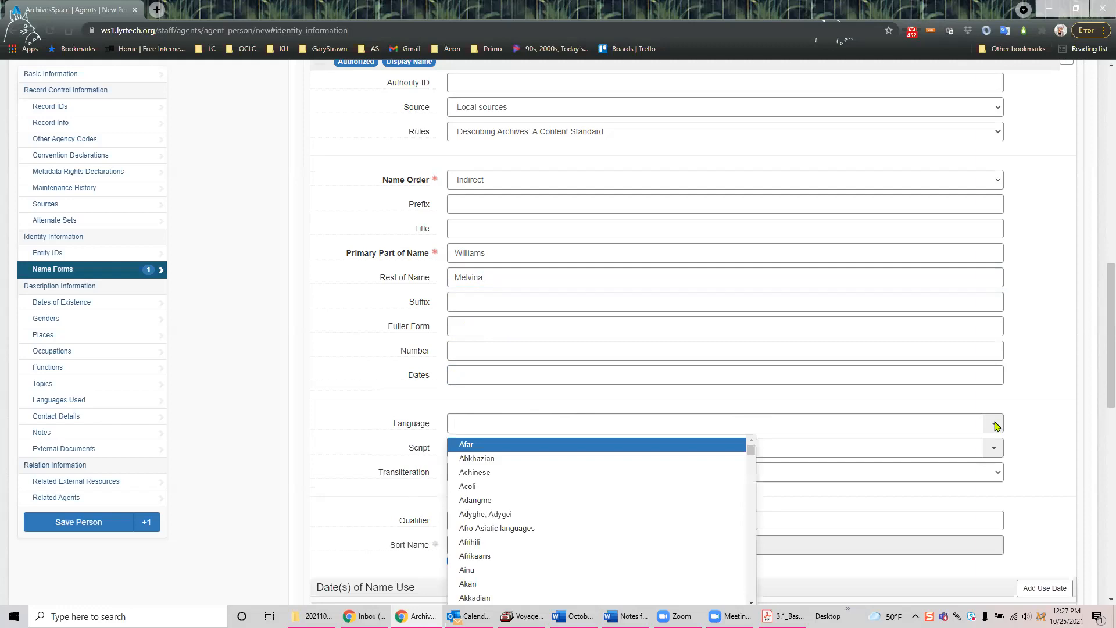
{"action": "left_click", "coordinate": [1024, 403]}
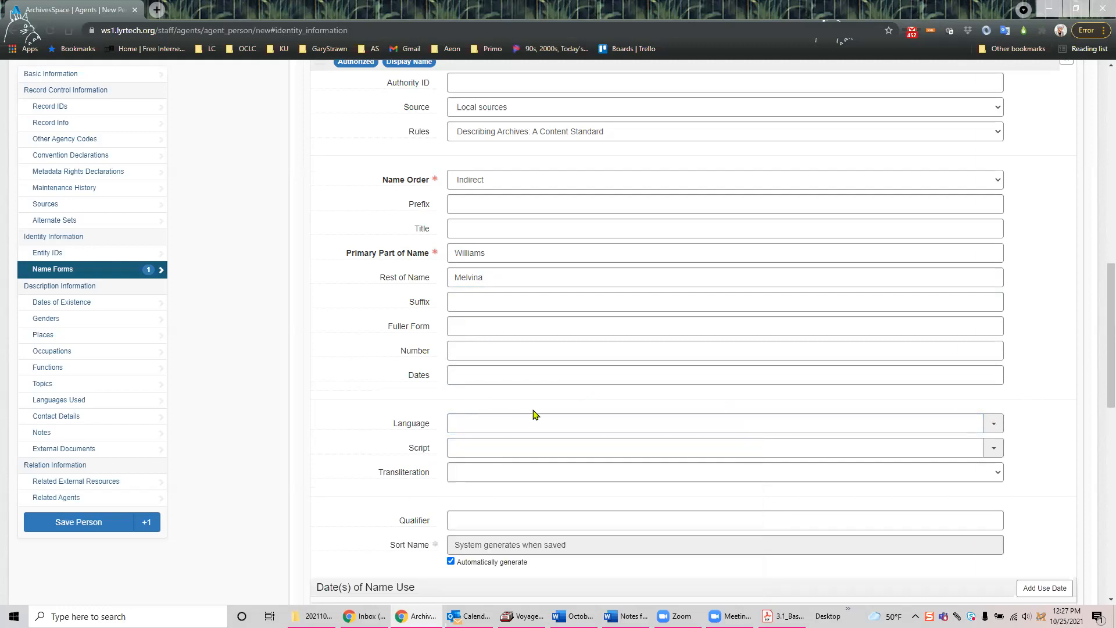
{"action": "scroll", "coordinate": [559, 430], "scroll_direction": "down", "scroll_amount": 1}
{"action": "scroll", "coordinate": [559, 430], "scroll_direction": "down", "scroll_amount": 2}
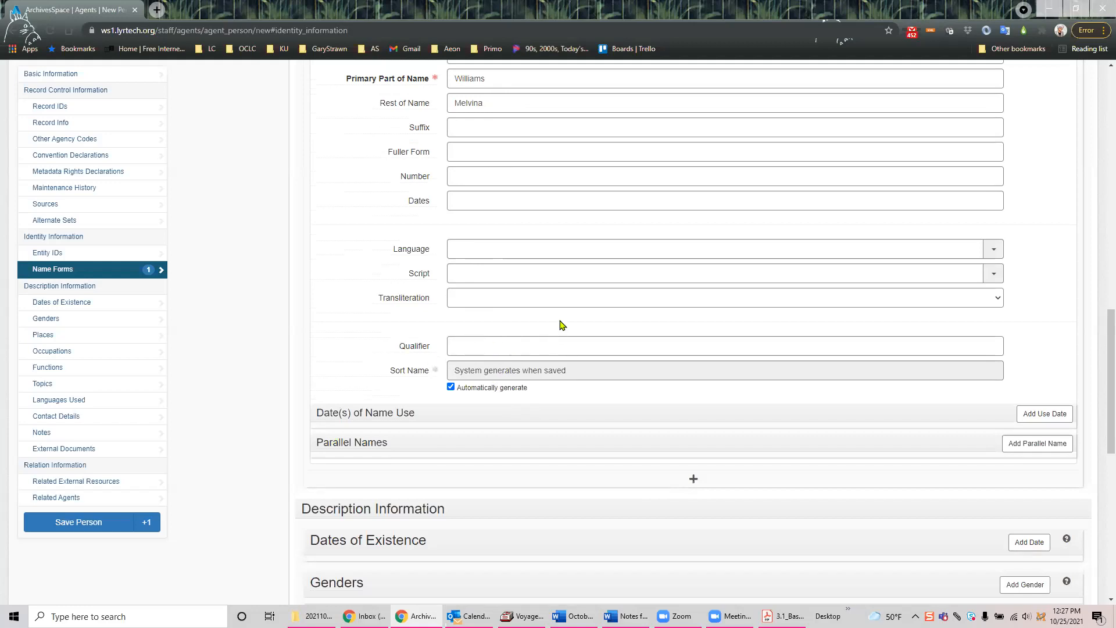
{"action": "mouse_move", "coordinate": [414, 371]}
{"action": "scroll", "coordinate": [548, 322], "scroll_direction": "up", "scroll_amount": 2}
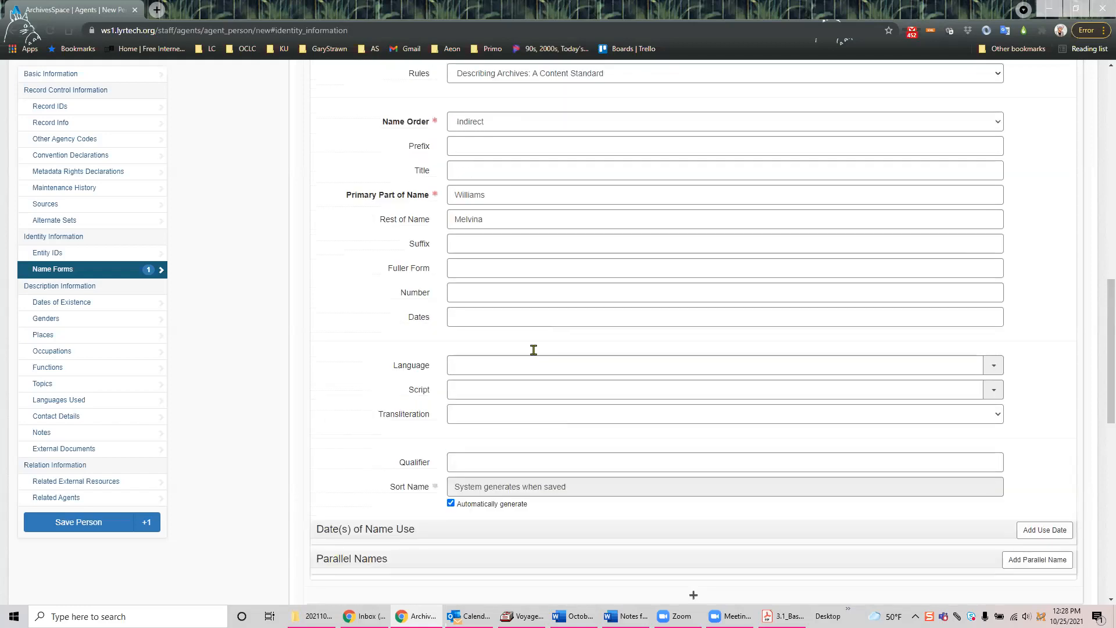
{"action": "left_click", "coordinate": [451, 504]}
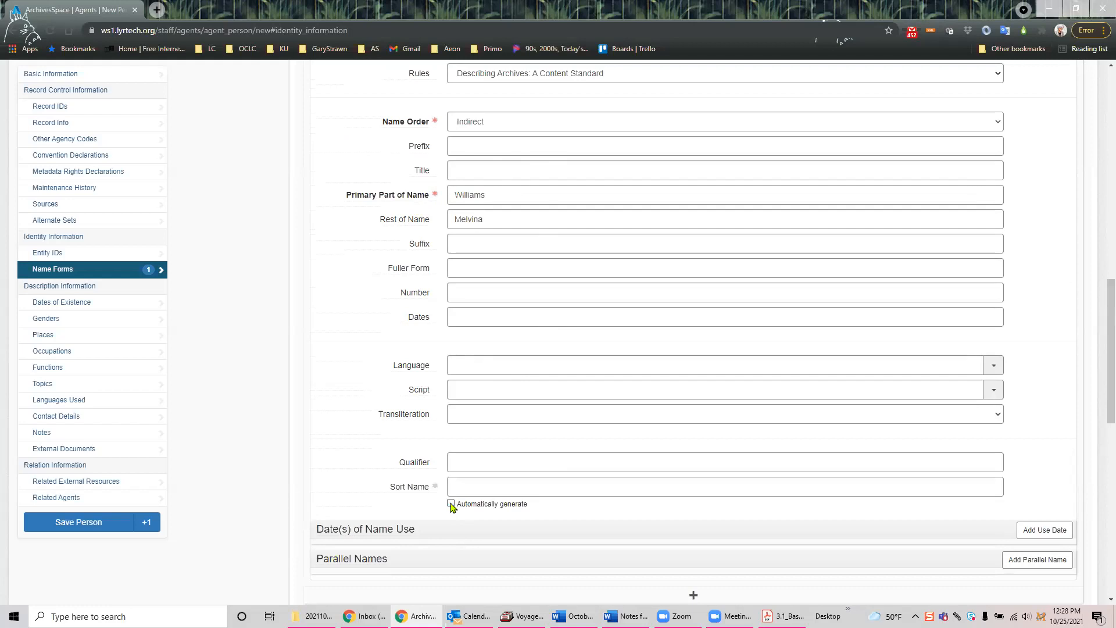
{"action": "left_click", "coordinate": [451, 504]}
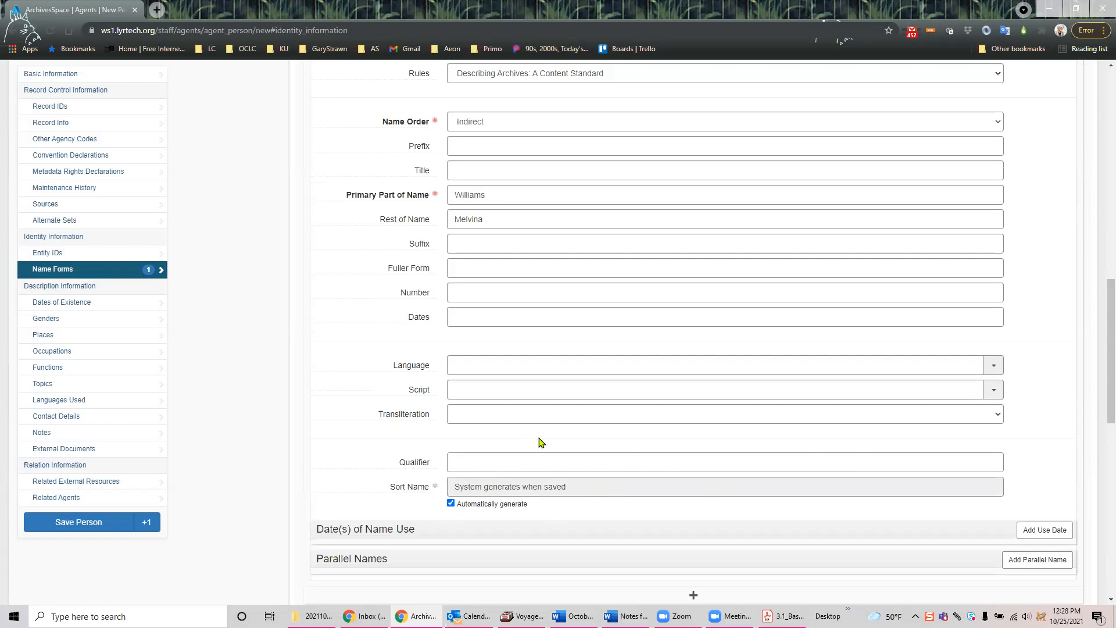
{"action": "mouse_move", "coordinate": [348, 531]}
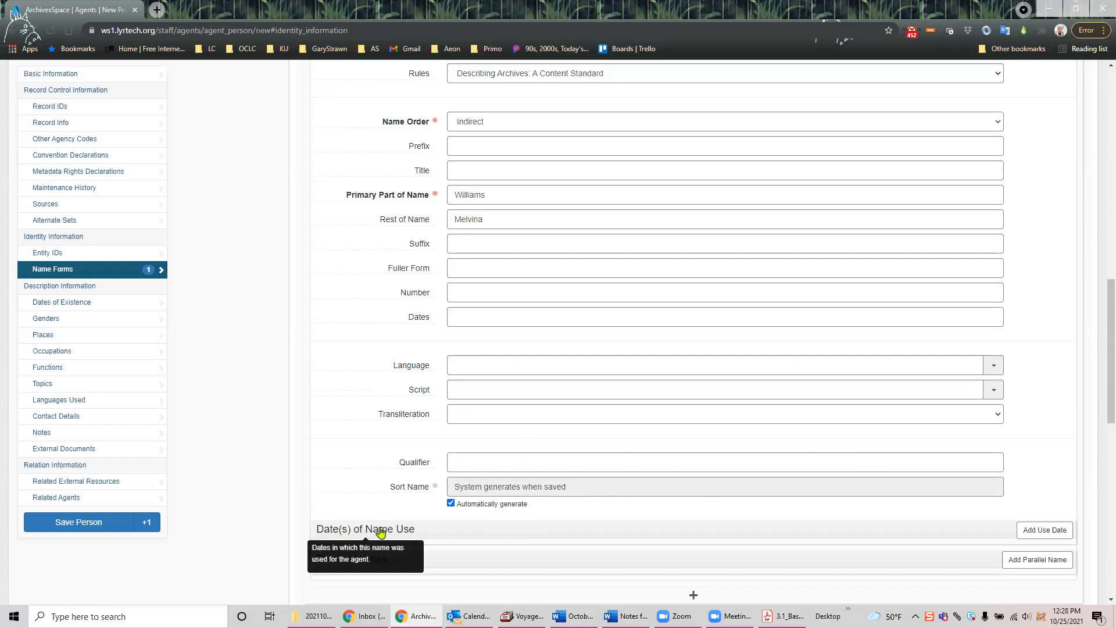
{"action": "scroll", "coordinate": [355, 401], "scroll_direction": "down", "scroll_amount": 2}
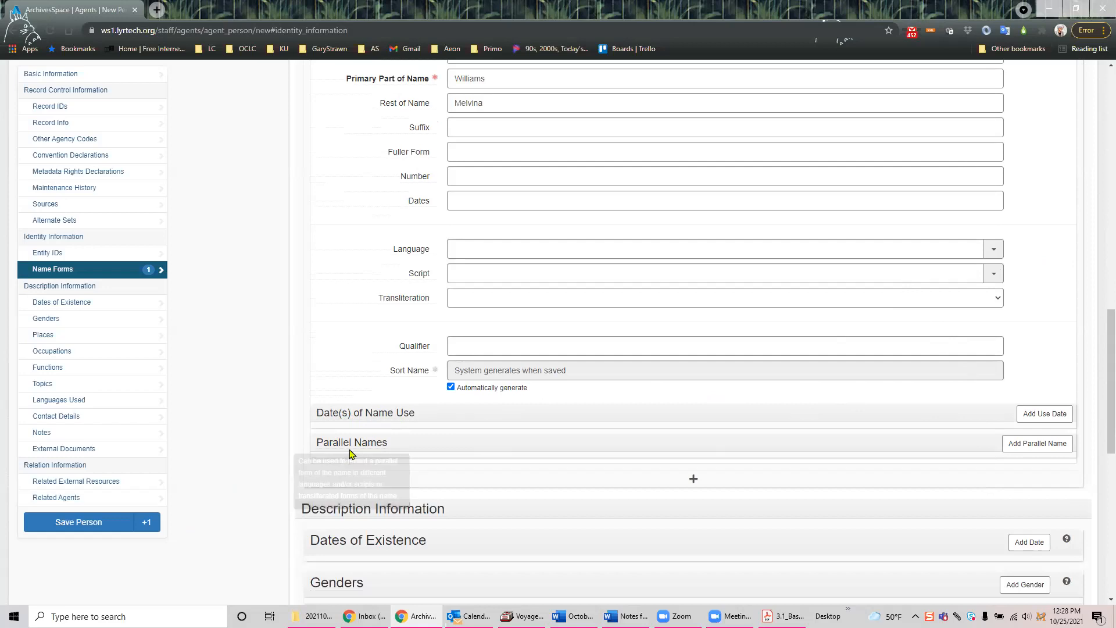
{"action": "mouse_move", "coordinate": [352, 446]}
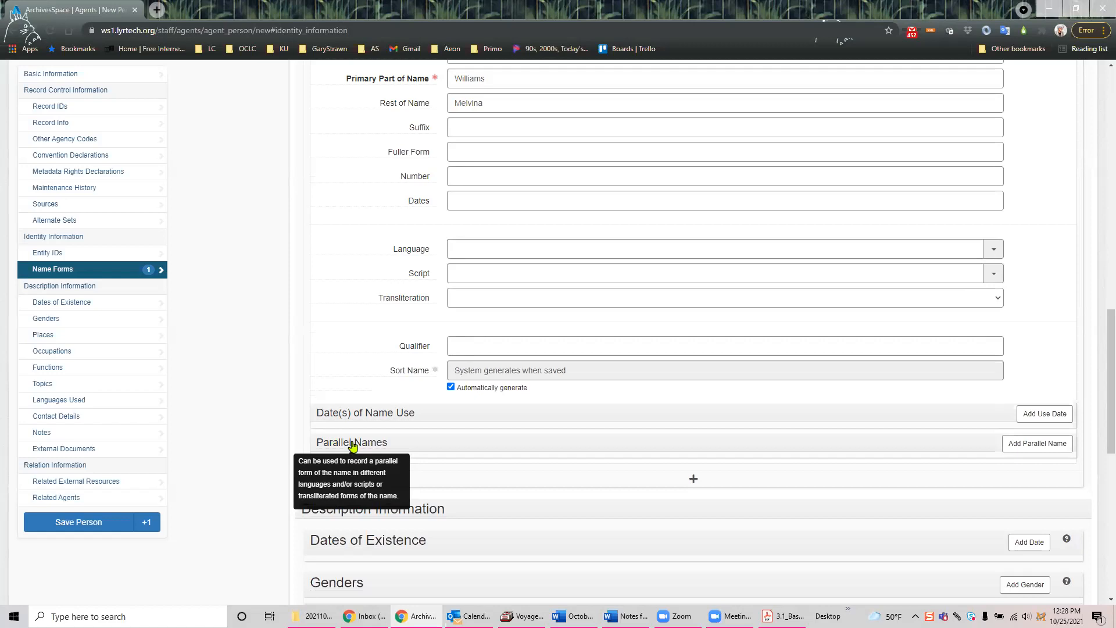
{"action": "scroll", "coordinate": [605, 419], "scroll_direction": "down", "scroll_amount": 2}
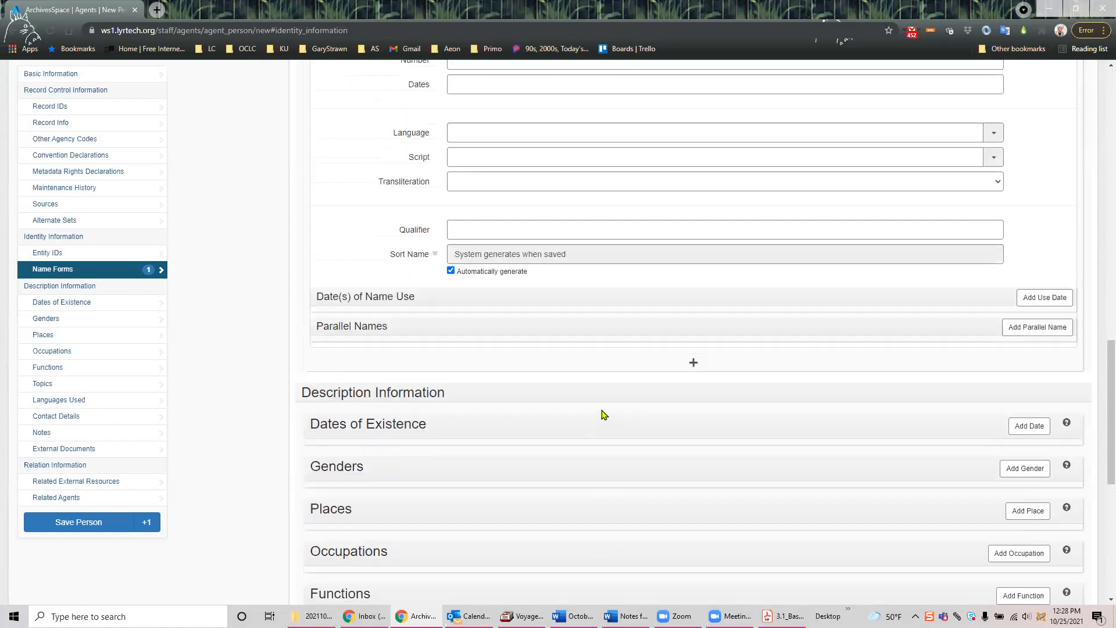
{"action": "scroll", "coordinate": [605, 414], "scroll_direction": "up", "scroll_amount": 10}
{"action": "scroll", "coordinate": [581, 348], "scroll_direction": "down", "scroll_amount": 6}
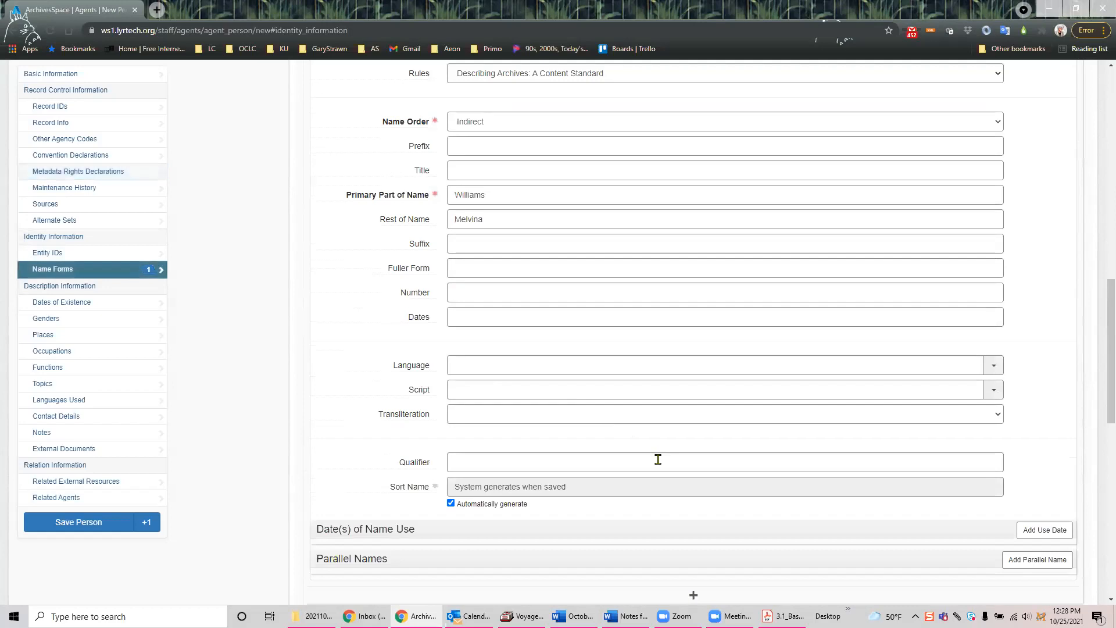
{"action": "scroll", "coordinate": [657, 460], "scroll_direction": "down", "scroll_amount": 3}
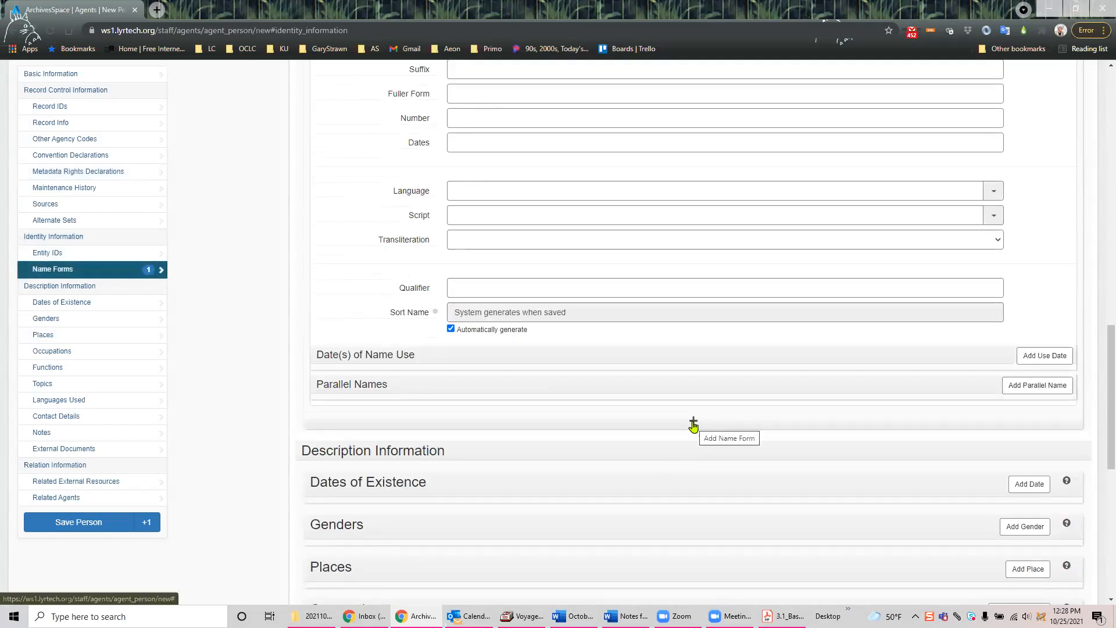
Step: Add a second name form to the person agent
{"action": "left_click", "coordinate": [694, 422]}
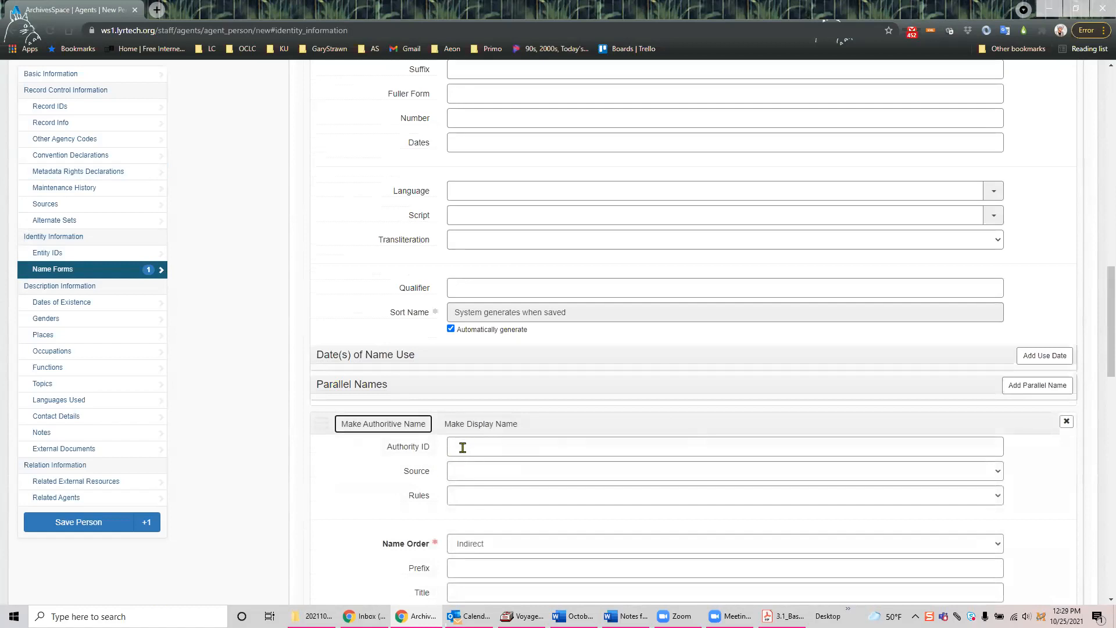
{"action": "scroll", "coordinate": [503, 443], "scroll_direction": "down", "scroll_amount": 1}
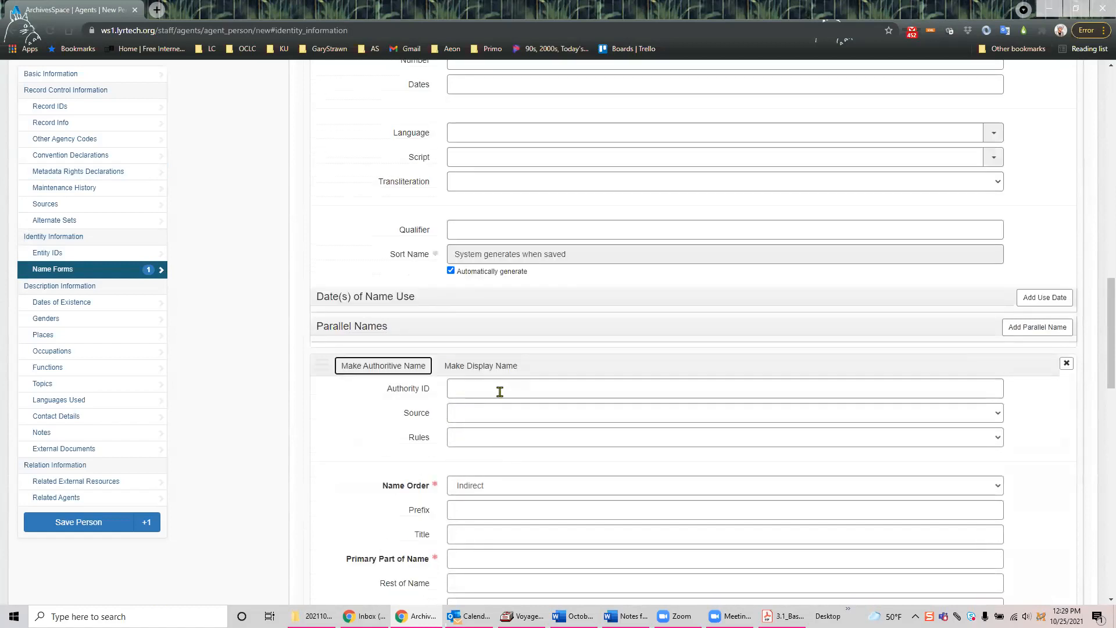
{"action": "scroll", "coordinate": [528, 385], "scroll_direction": "down", "scroll_amount": 2}
{"action": "scroll", "coordinate": [528, 385], "scroll_direction": "up", "scroll_amount": 1}
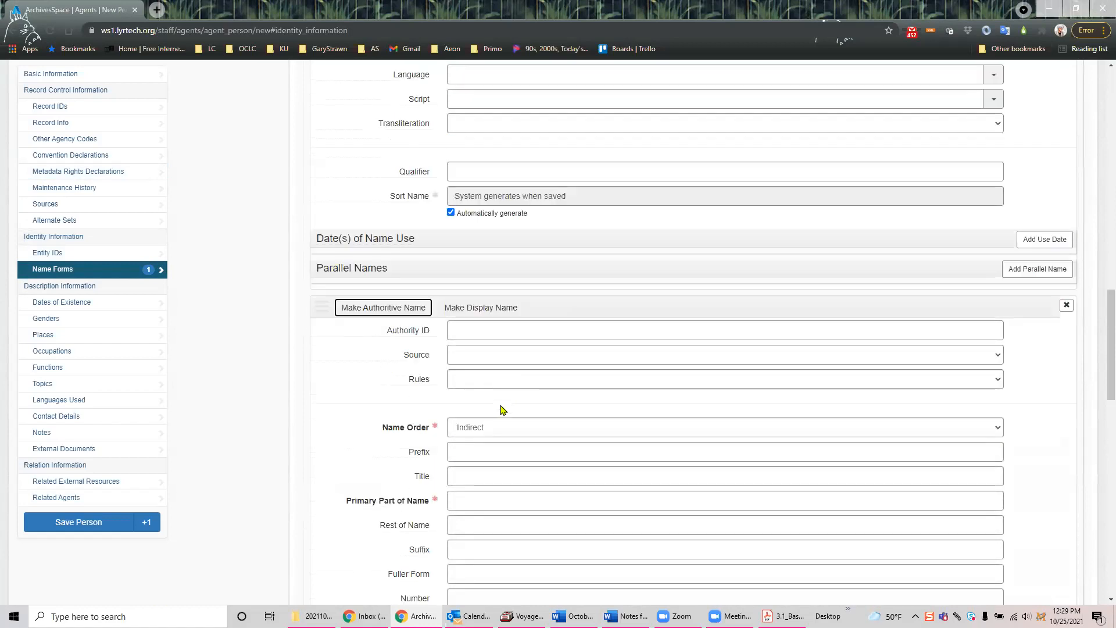
Step: Fill the second name form with the person's surname and forename
{"action": "left_click", "coordinate": [464, 500]}
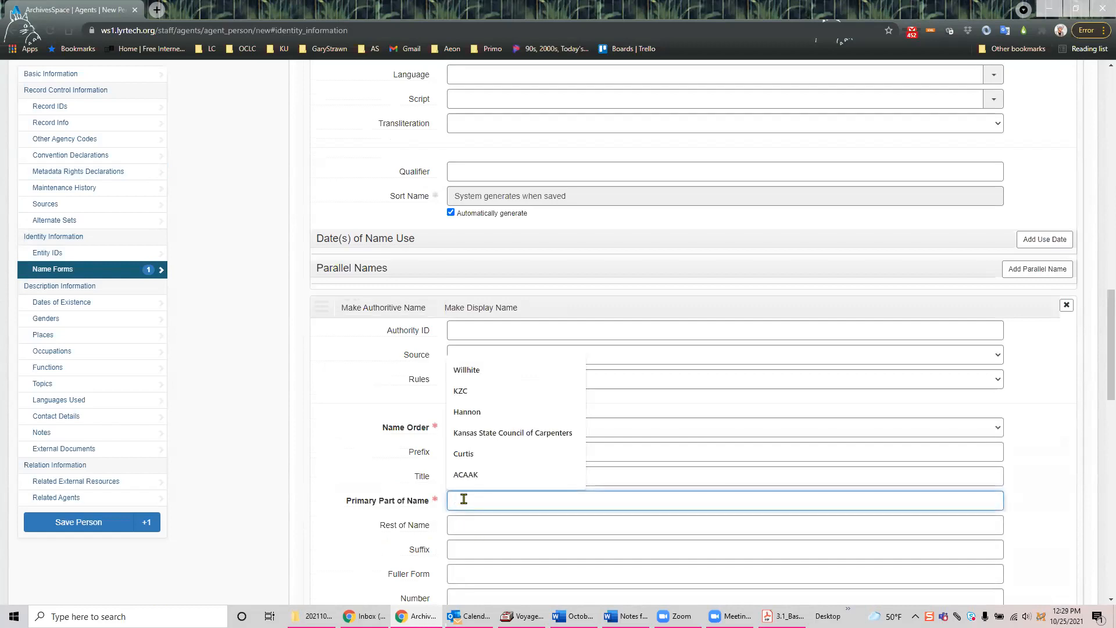
{"action": "type", "text": "Williams"}
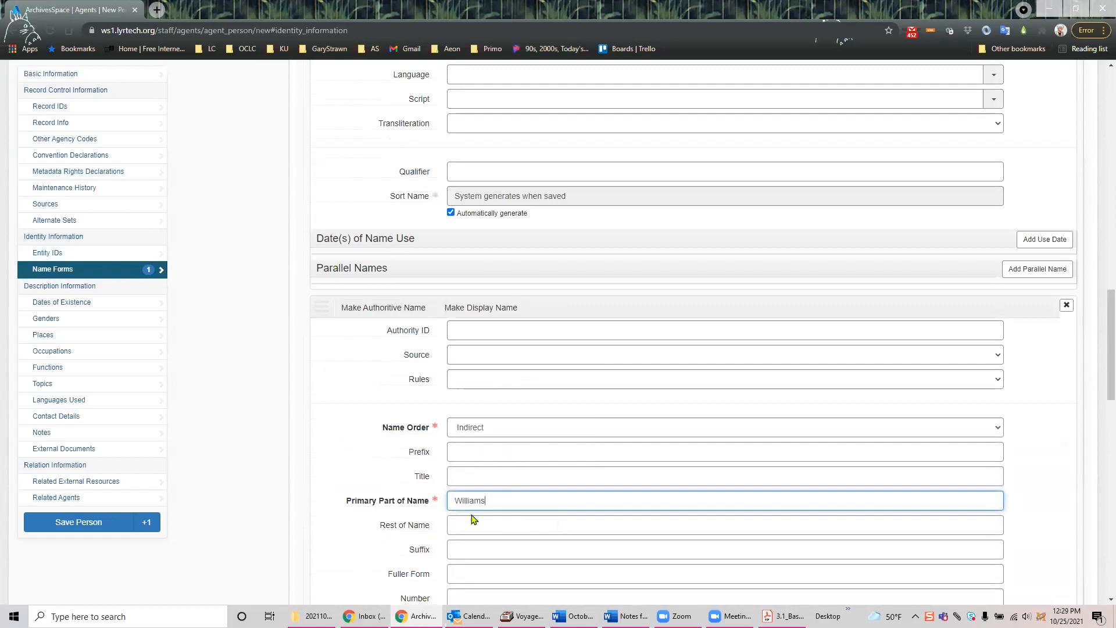
{"action": "left_click", "coordinate": [475, 525]}
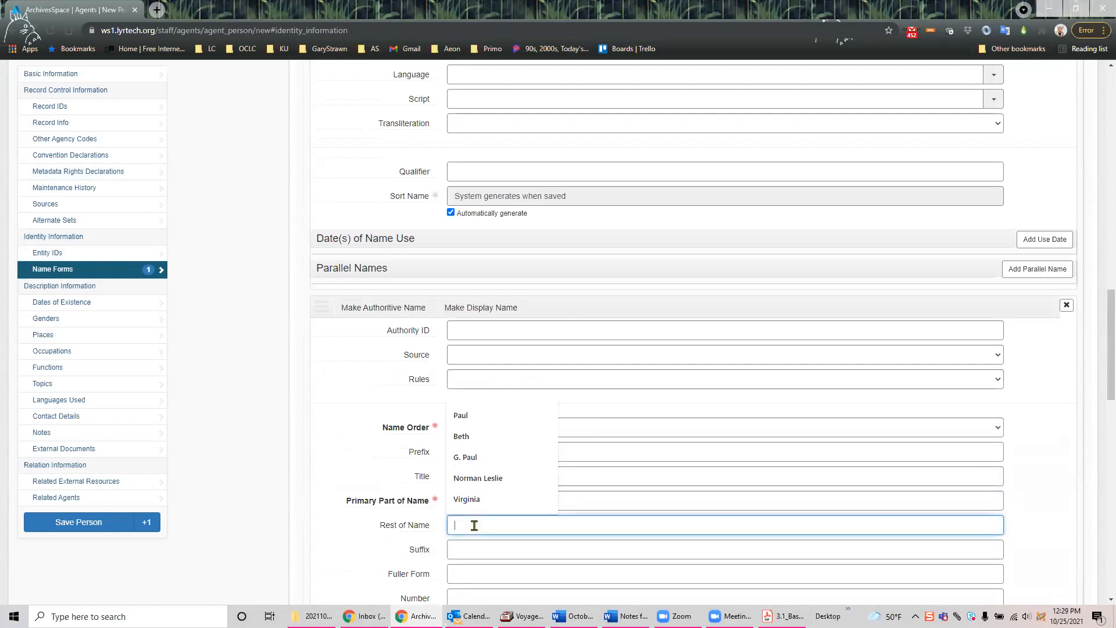
{"action": "type", "text": "Mel"}
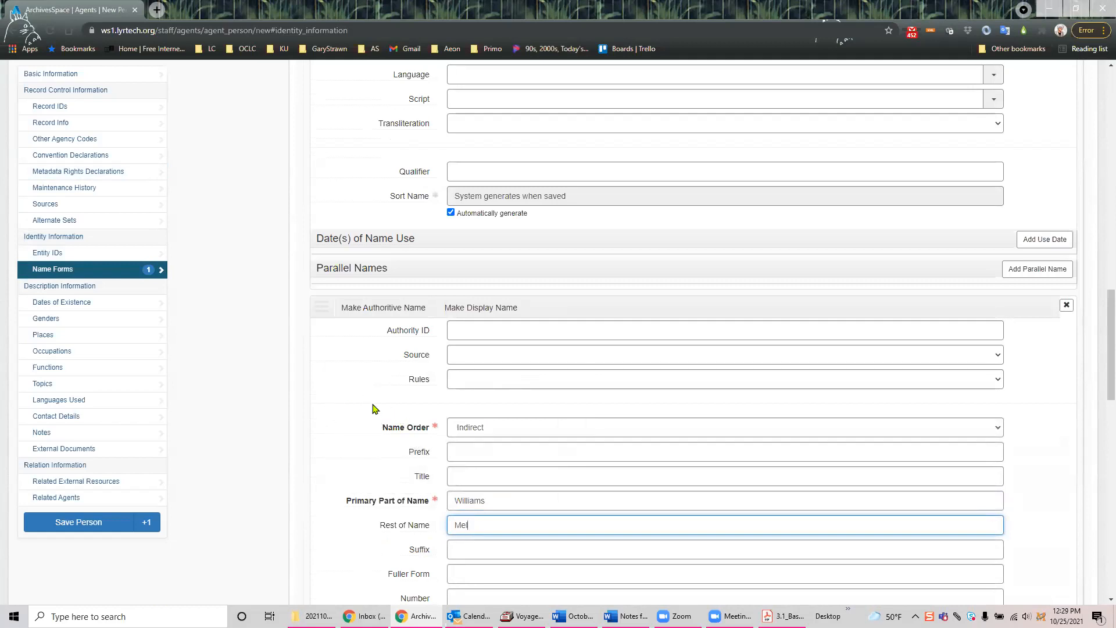
{"action": "mouse_move", "coordinate": [395, 433]}
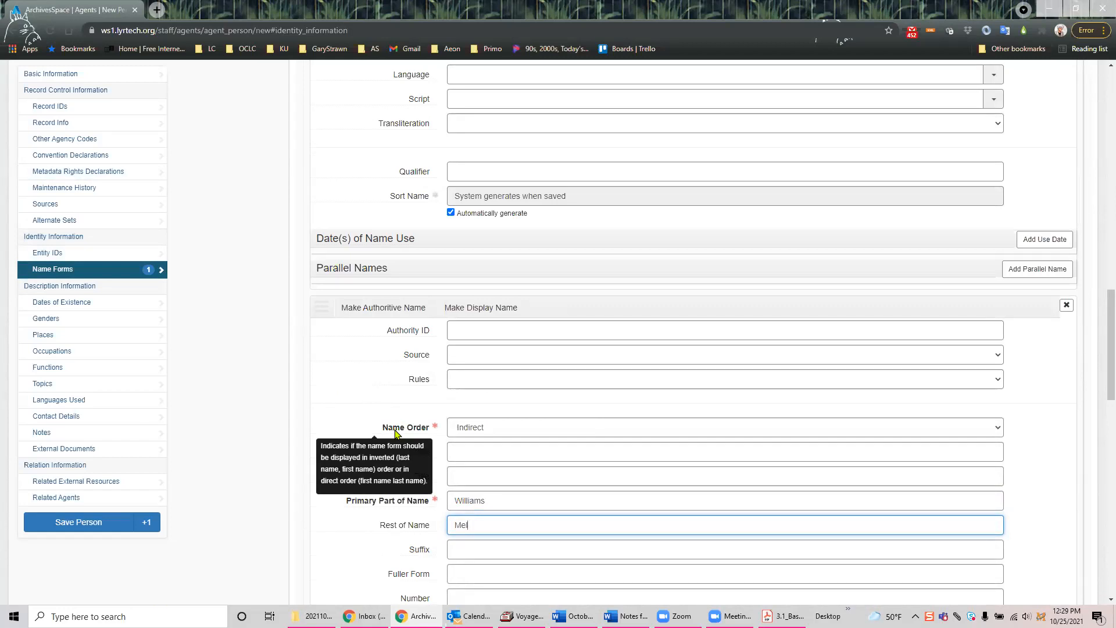
{"action": "scroll", "coordinate": [465, 361], "scroll_direction": "down", "scroll_amount": 7}
{"action": "type", "text": "vina"}
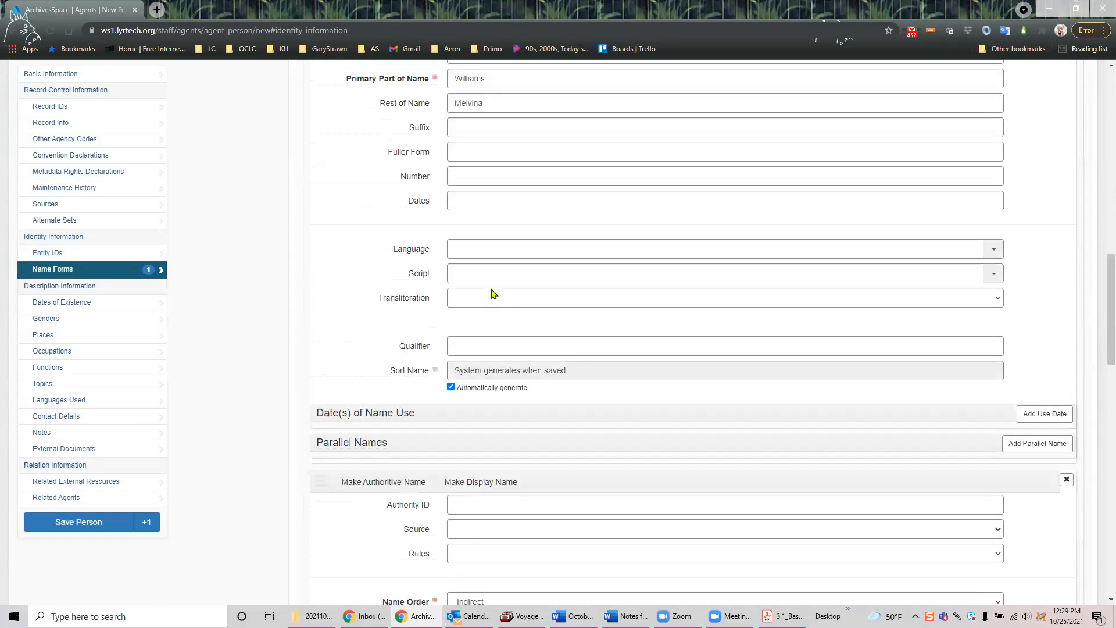
{"action": "scroll", "coordinate": [491, 294], "scroll_direction": "up", "scroll_amount": 5}
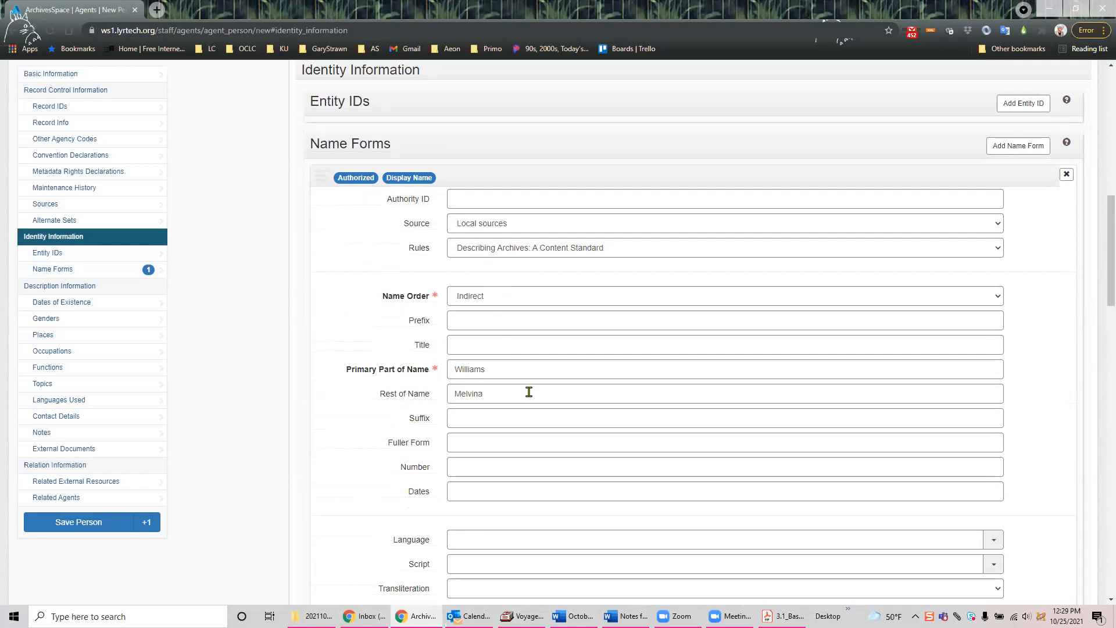
{"action": "scroll", "coordinate": [530, 391], "scroll_direction": "down", "scroll_amount": 16}
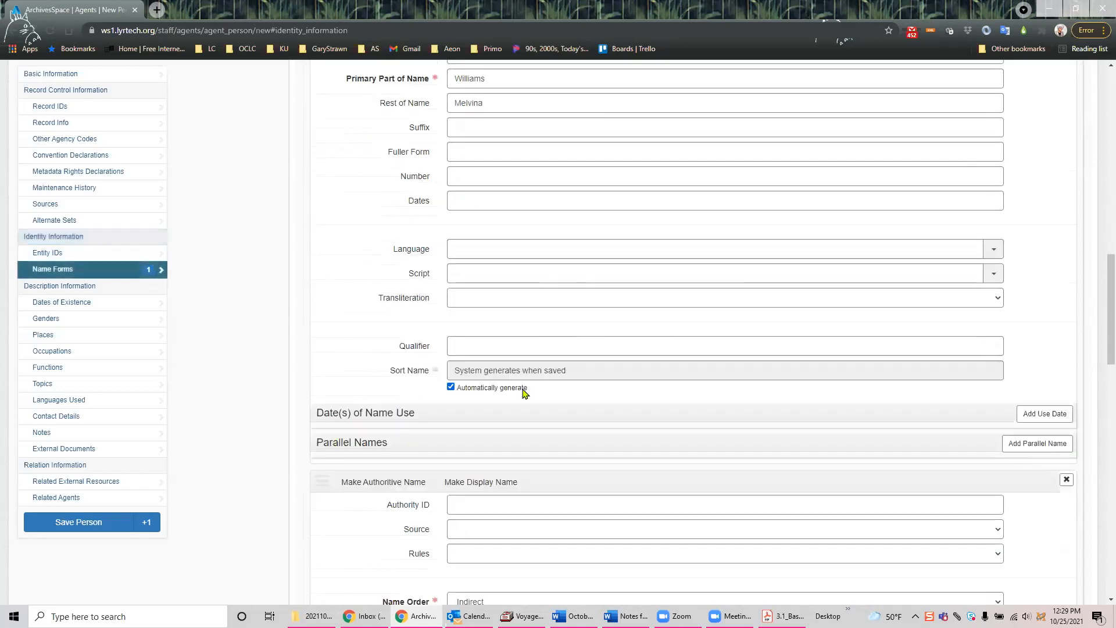
{"action": "scroll", "coordinate": [522, 393], "scroll_direction": "down", "scroll_amount": 2}
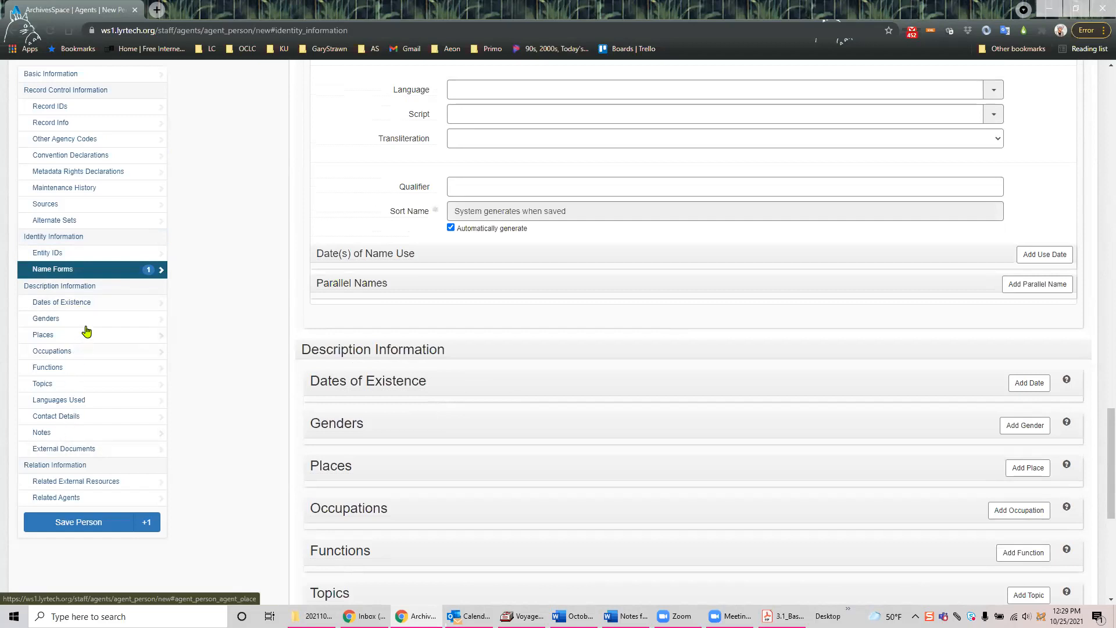
Step: Add a Range date of existence beginning 1928-05-14 and ending 2013-02-25
{"action": "mouse_move", "coordinate": [416, 389]}
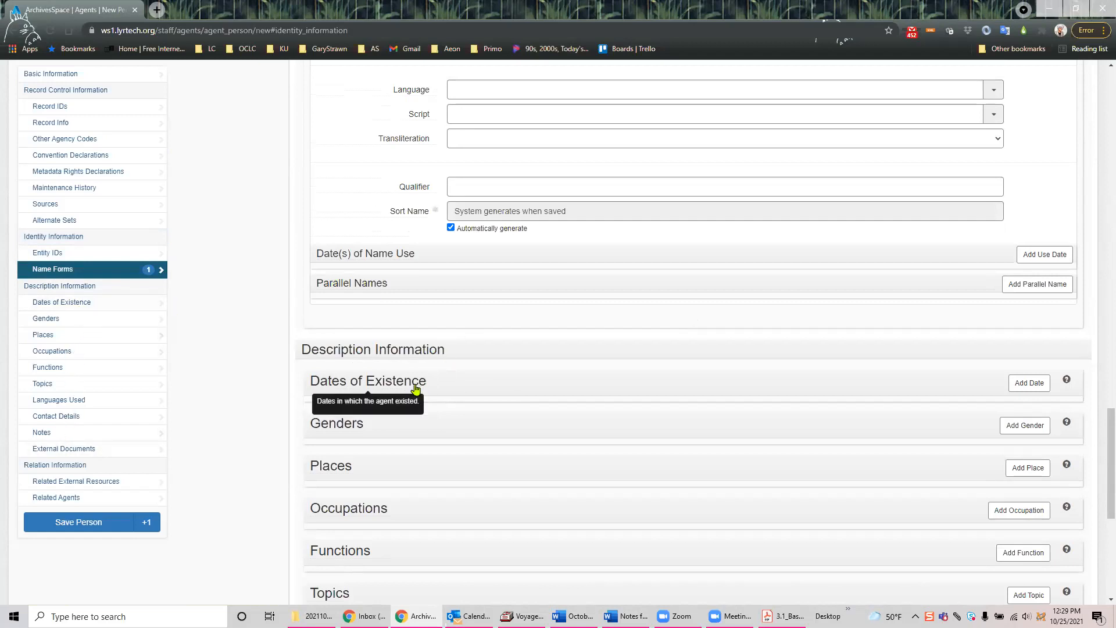
{"action": "left_click", "coordinate": [1028, 383]}
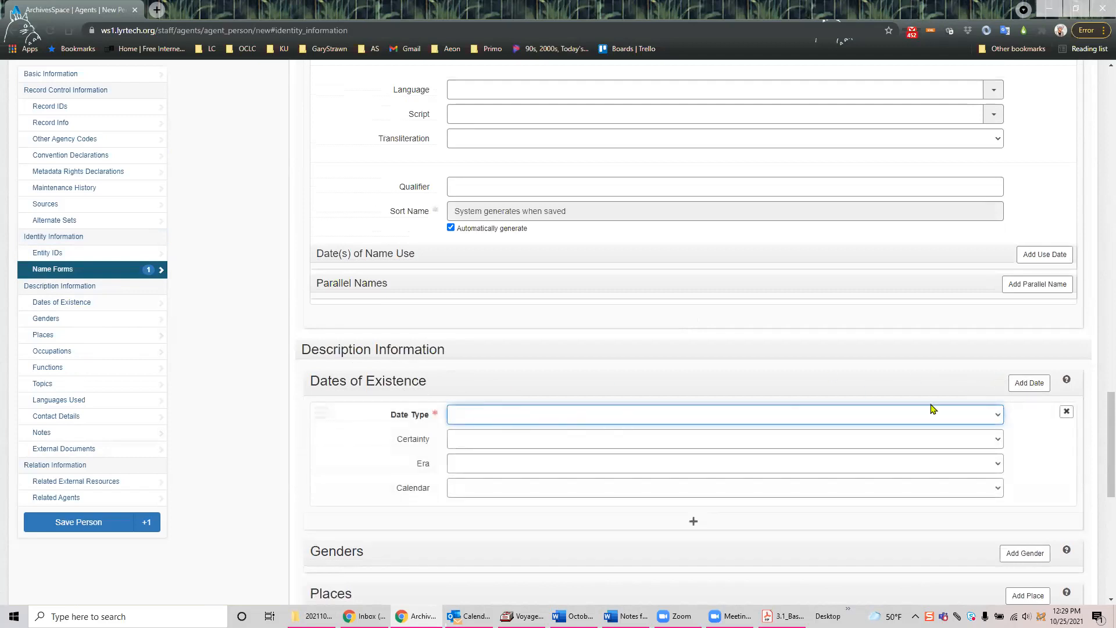
{"action": "left_click", "coordinate": [997, 415]}
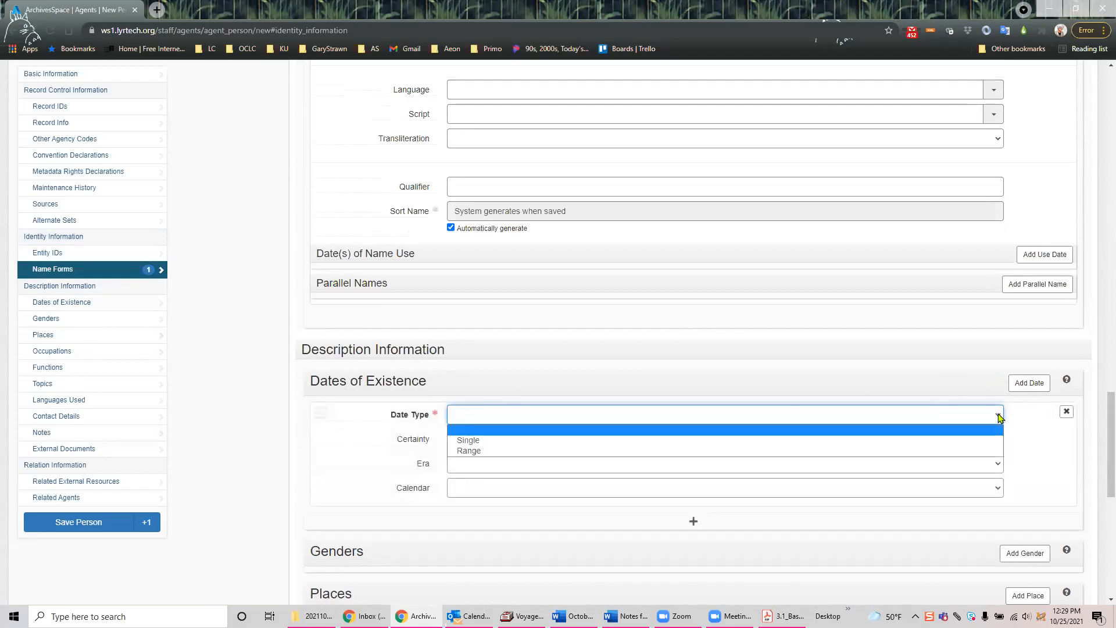
{"action": "left_click", "coordinate": [514, 452]}
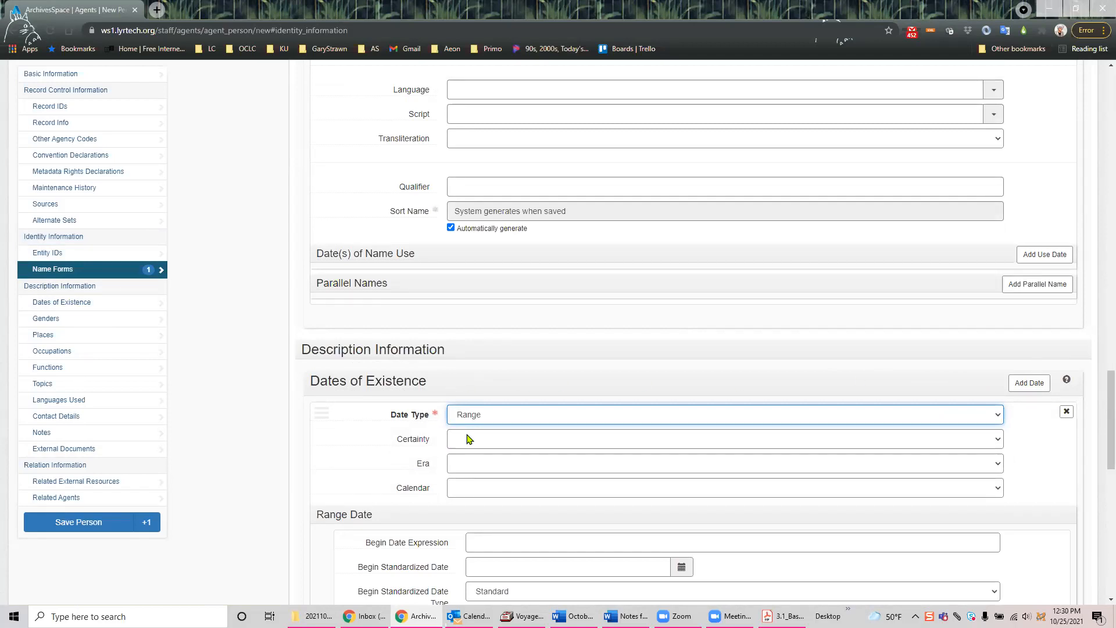
{"action": "scroll", "coordinate": [484, 483], "scroll_direction": "down", "scroll_amount": 2}
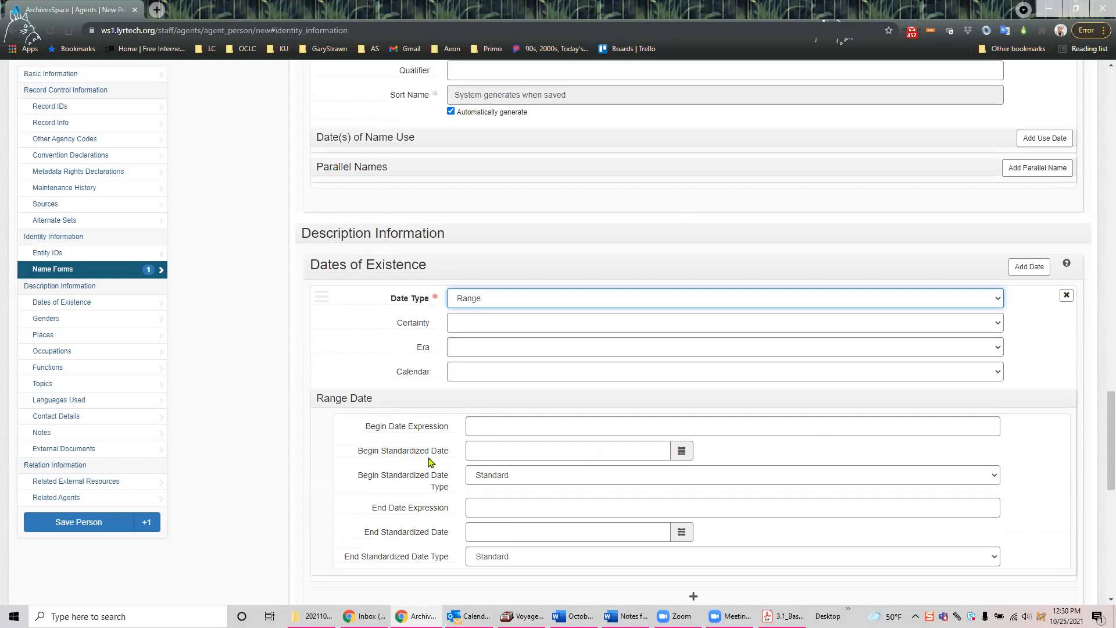
{"action": "left_click", "coordinate": [627, 451]}
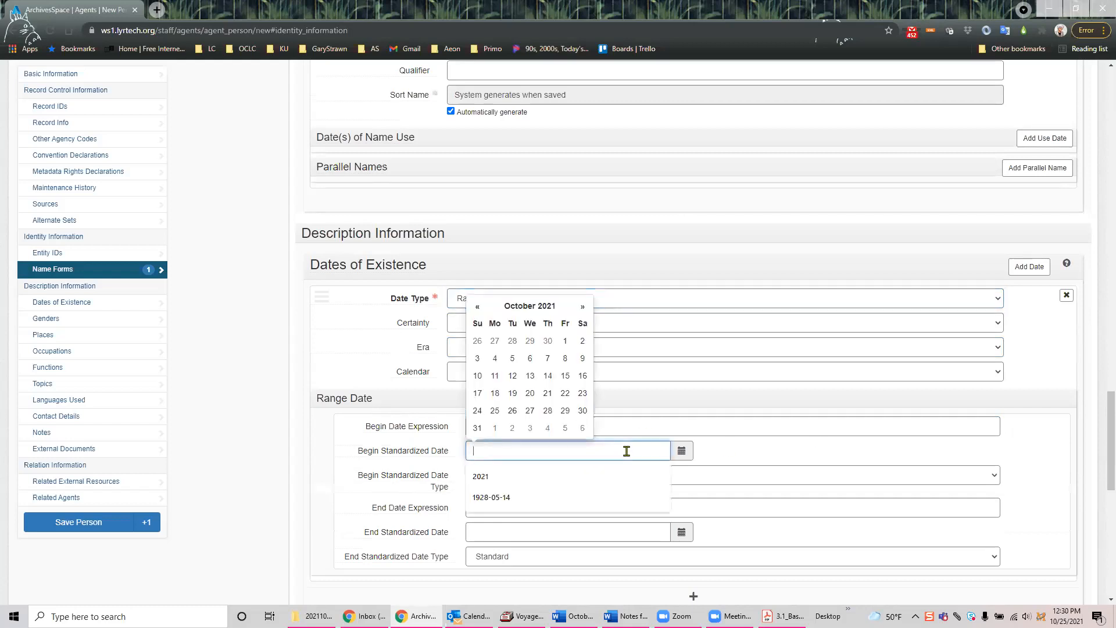
{"action": "type", "text": "1928-0"}
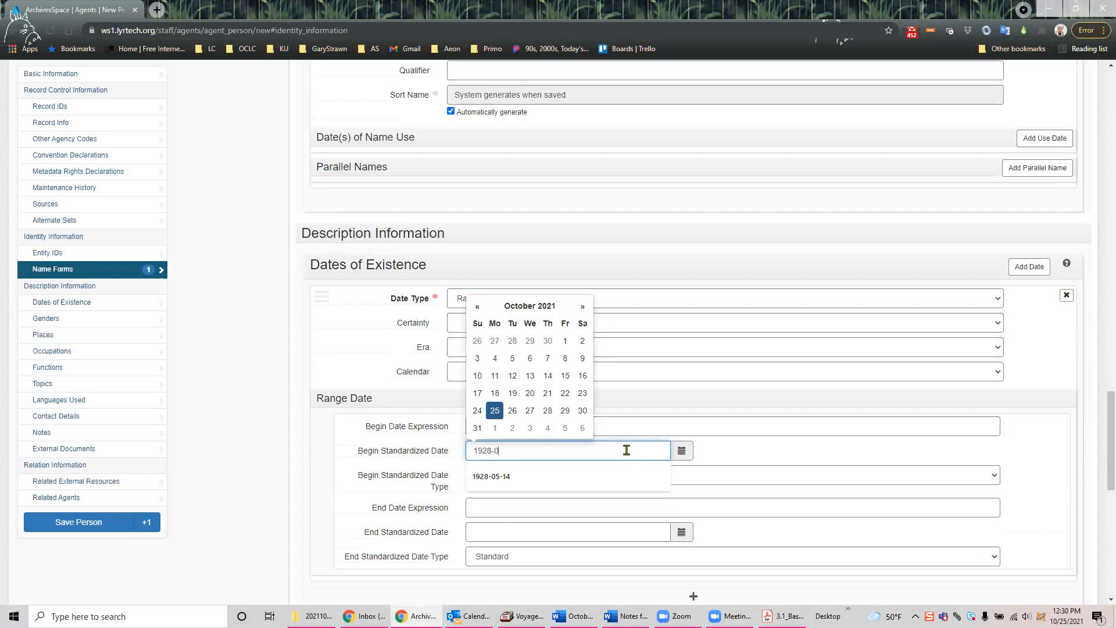
{"action": "type", "text": "5-14"}
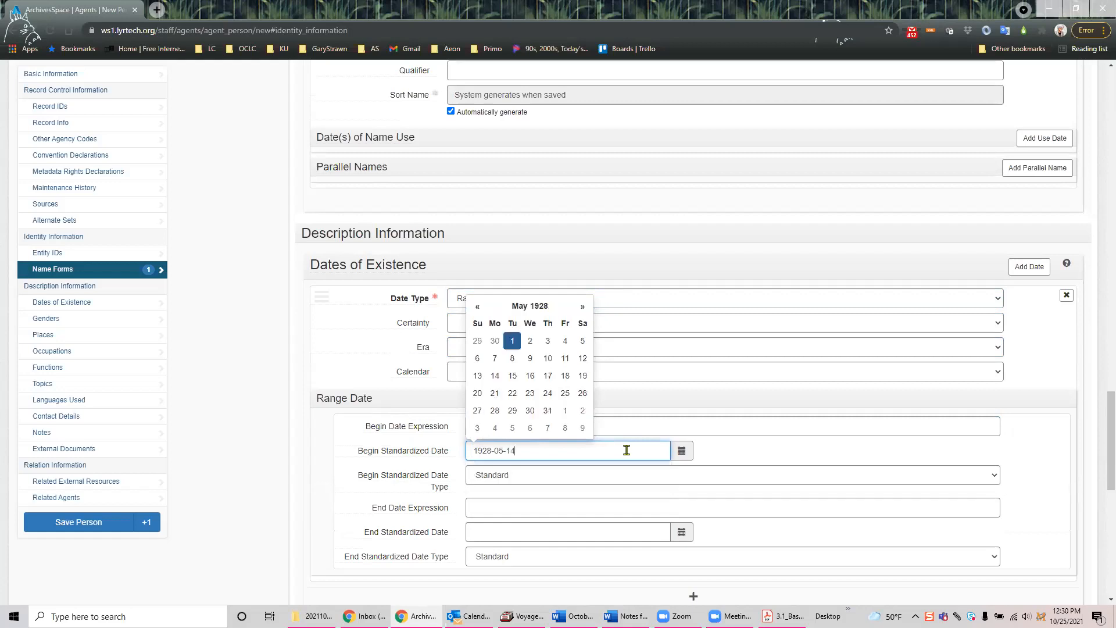
{"action": "left_click", "coordinate": [532, 508]}
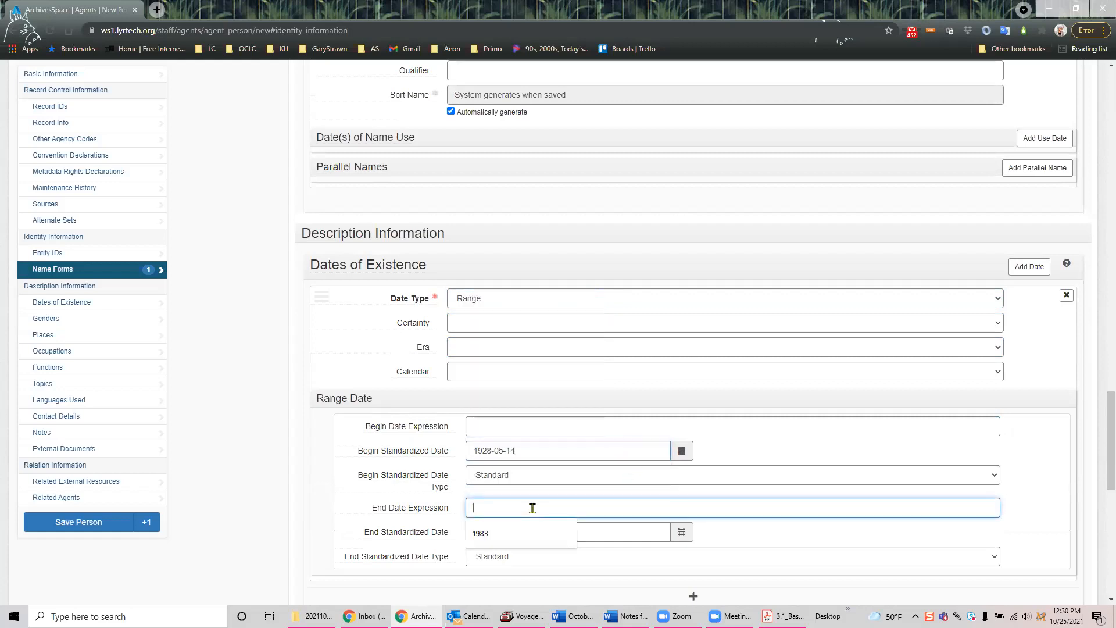
{"action": "type", "text": "2013-02-25"}
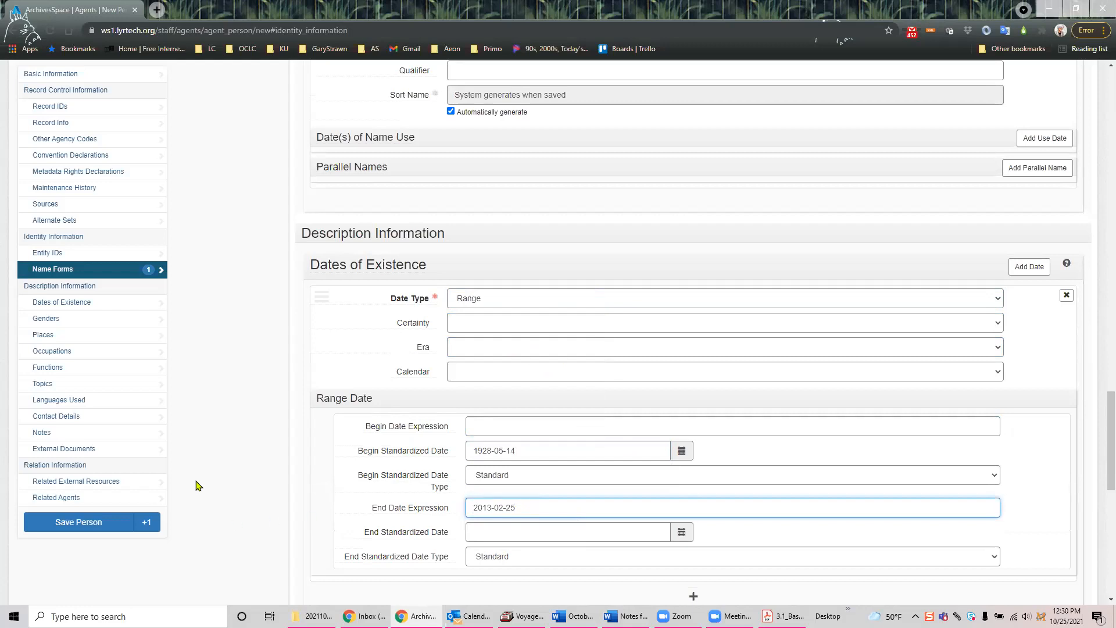
Step: Keep Standard as the begin date type and try saving the person record
{"action": "left_click", "coordinate": [997, 475]}
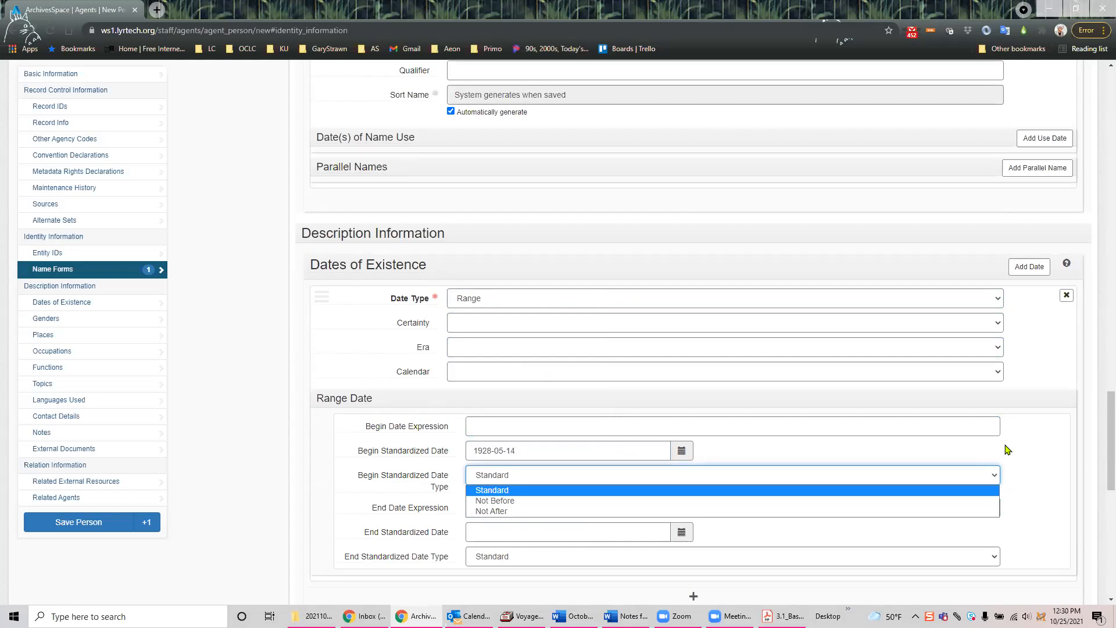
{"action": "left_click", "coordinate": [1017, 446]}
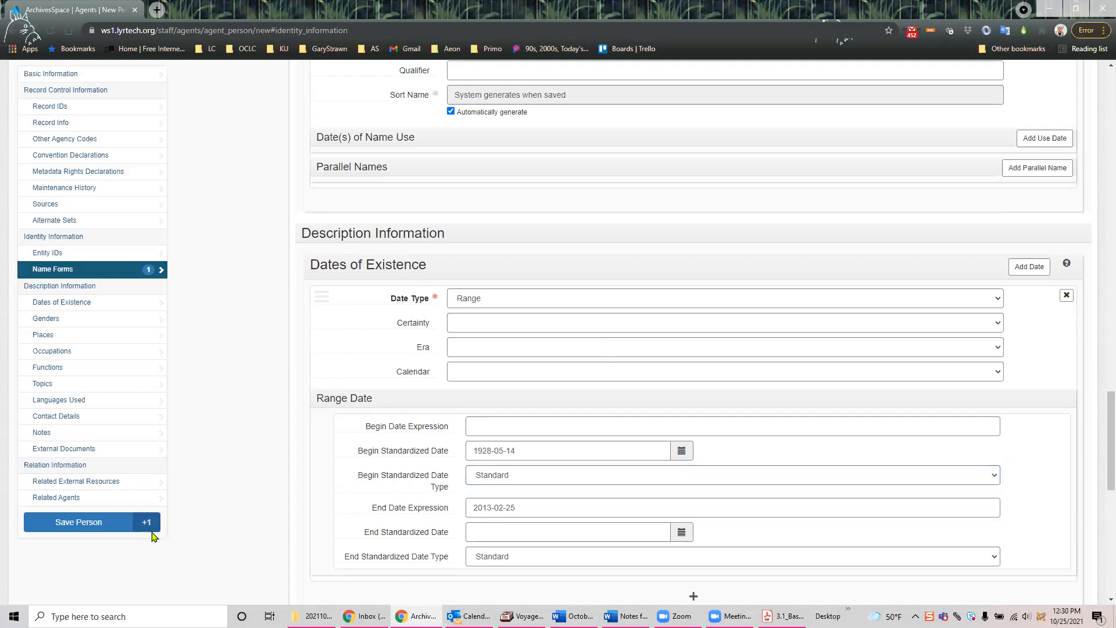
{"action": "left_click", "coordinate": [96, 529]}
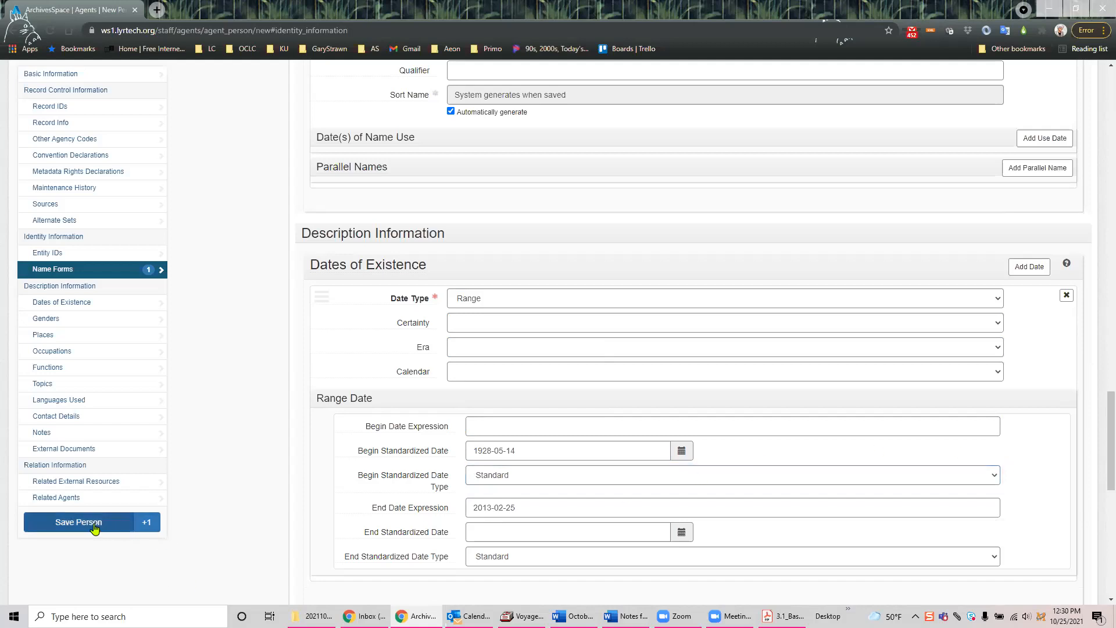
{"action": "left_click", "coordinate": [95, 526]}
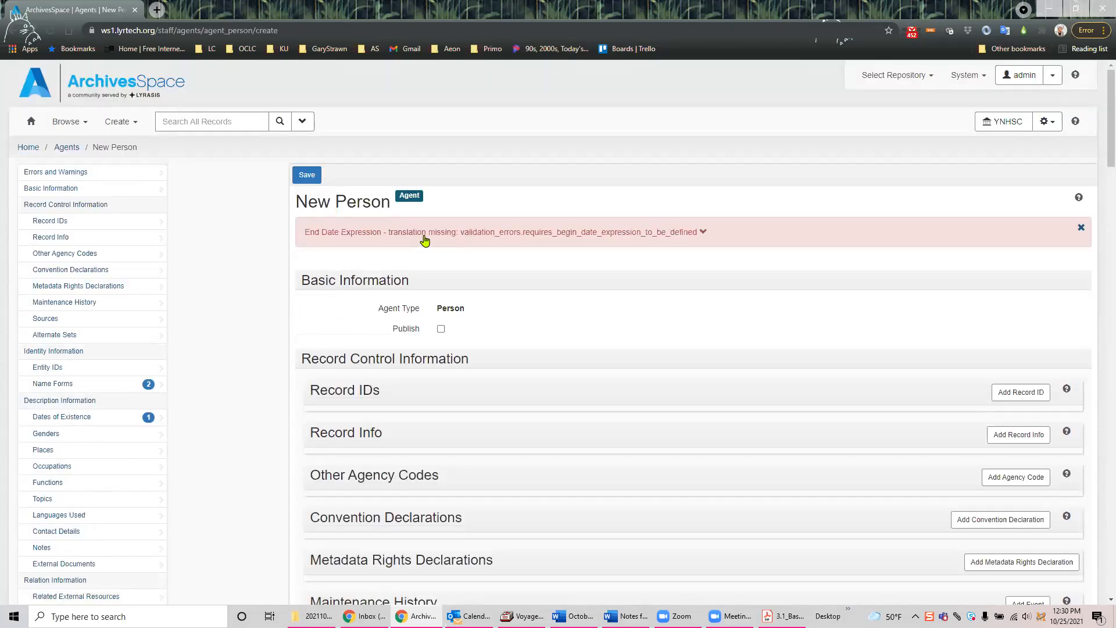
Step: Move 2013-02-25 from End Date Expression to End Standardized Date and save the person
{"action": "left_click", "coordinate": [457, 234]}
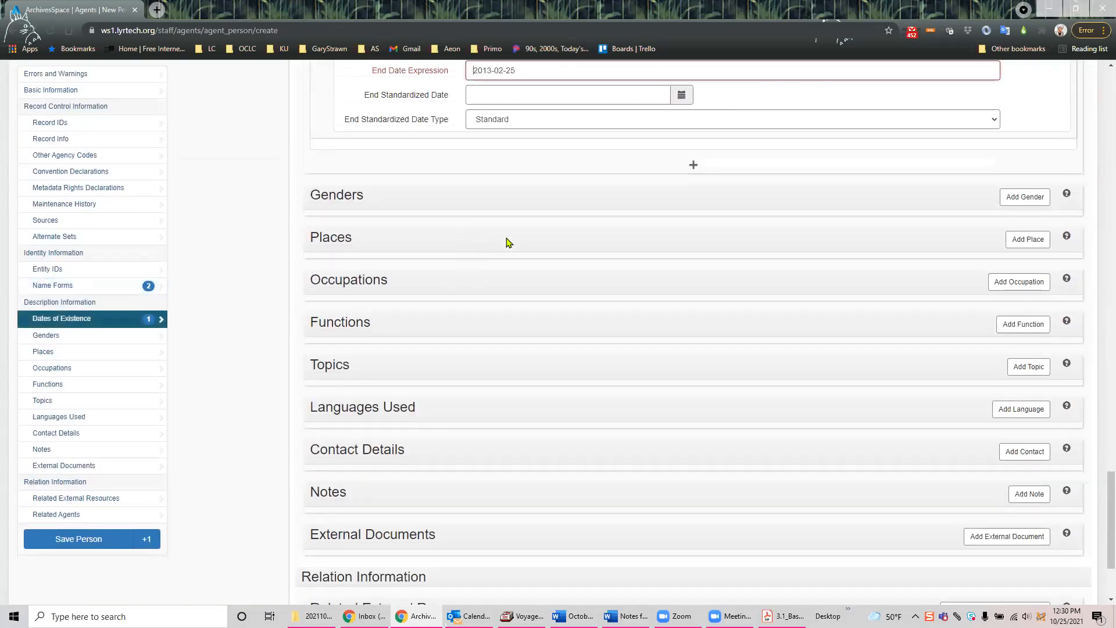
{"action": "scroll", "coordinate": [514, 244], "scroll_direction": "up", "scroll_amount": 1}
{"action": "scroll", "coordinate": [581, 215], "scroll_direction": "up", "scroll_amount": 1}
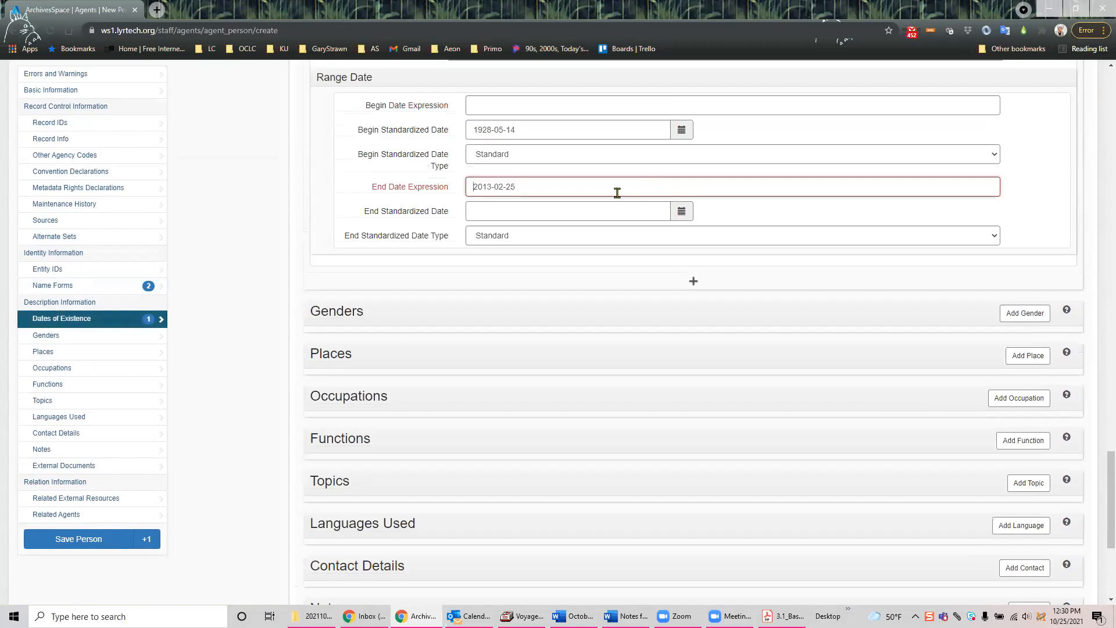
{"action": "left_click_drag", "start_coordinate": [536, 184], "coordinate": [357, 204]}
{"action": "key", "text": "ctrl+x"}
{"action": "left_click", "coordinate": [489, 213]}
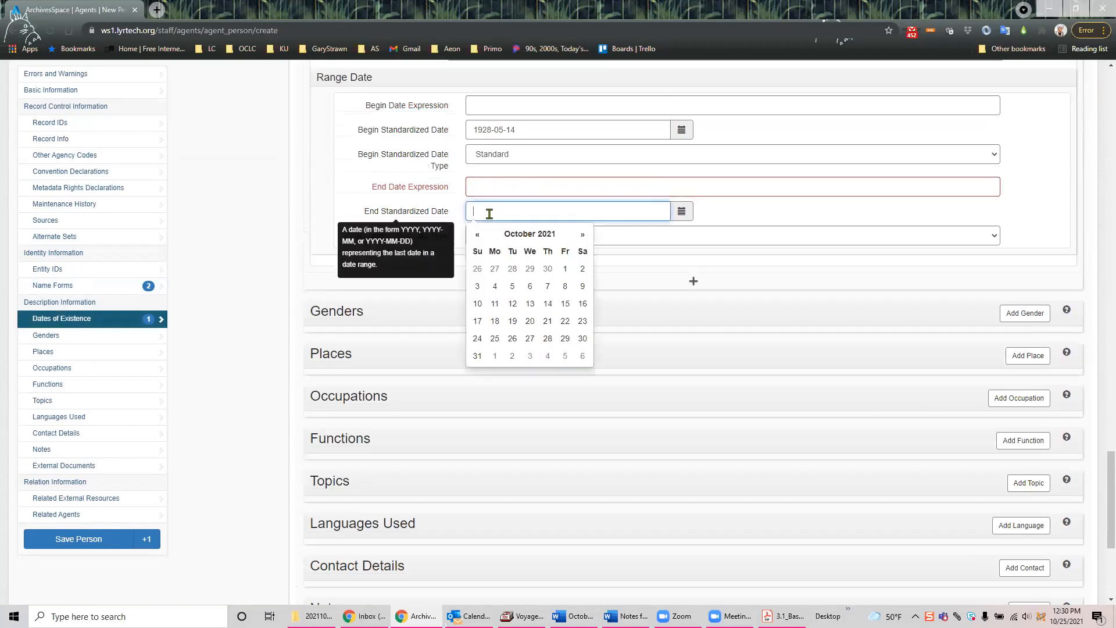
{"action": "type", "text": "2"}
{"action": "type", "text": "013-02-25"}
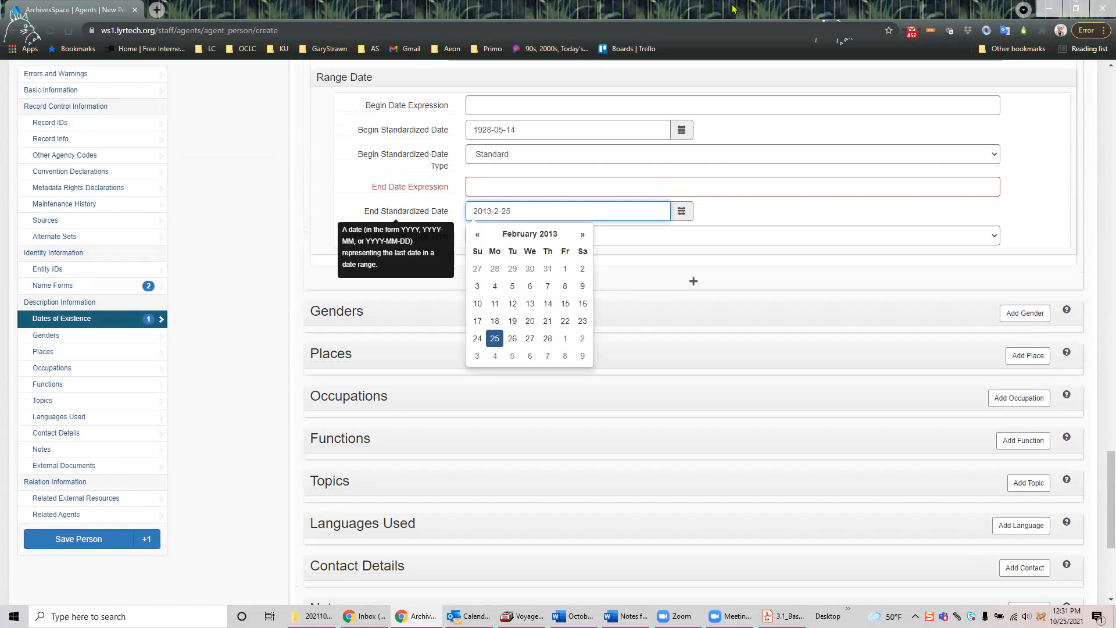
{"action": "left_click", "coordinate": [497, 211]}
{"action": "key", "text": "BackSpace"}
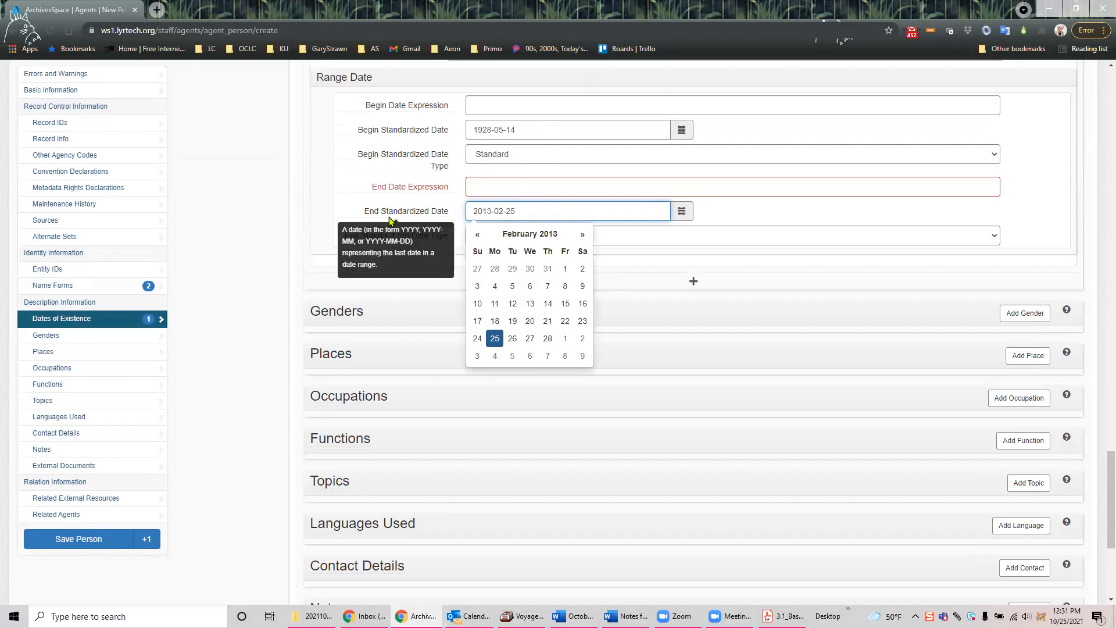
{"action": "left_click", "coordinate": [81, 539]}
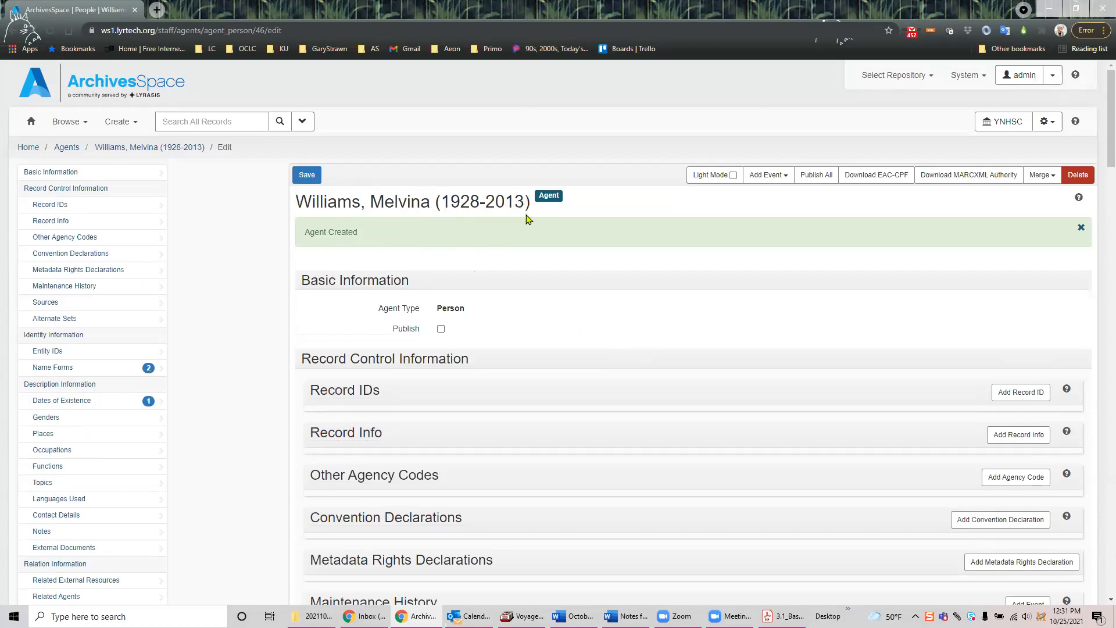
Step: Give the main name form the dates 1928-2013 and save the agent
{"action": "left_click", "coordinate": [71, 402]}
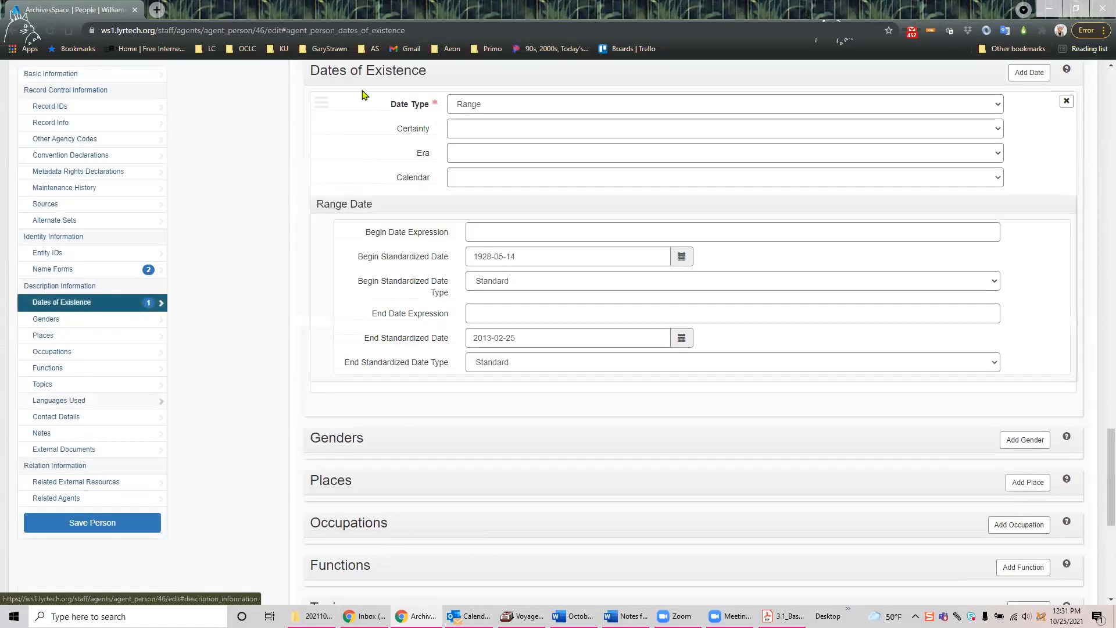
{"action": "scroll", "coordinate": [869, 216], "scroll_direction": "up", "scroll_amount": 10}
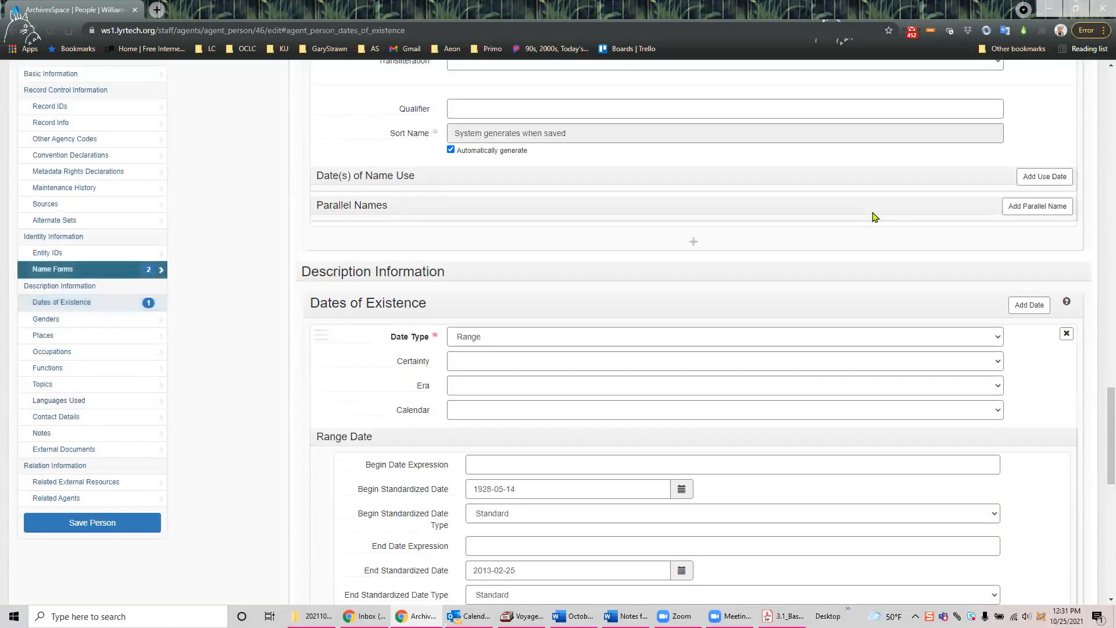
{"action": "scroll", "coordinate": [837, 203], "scroll_direction": "up", "scroll_amount": 10}
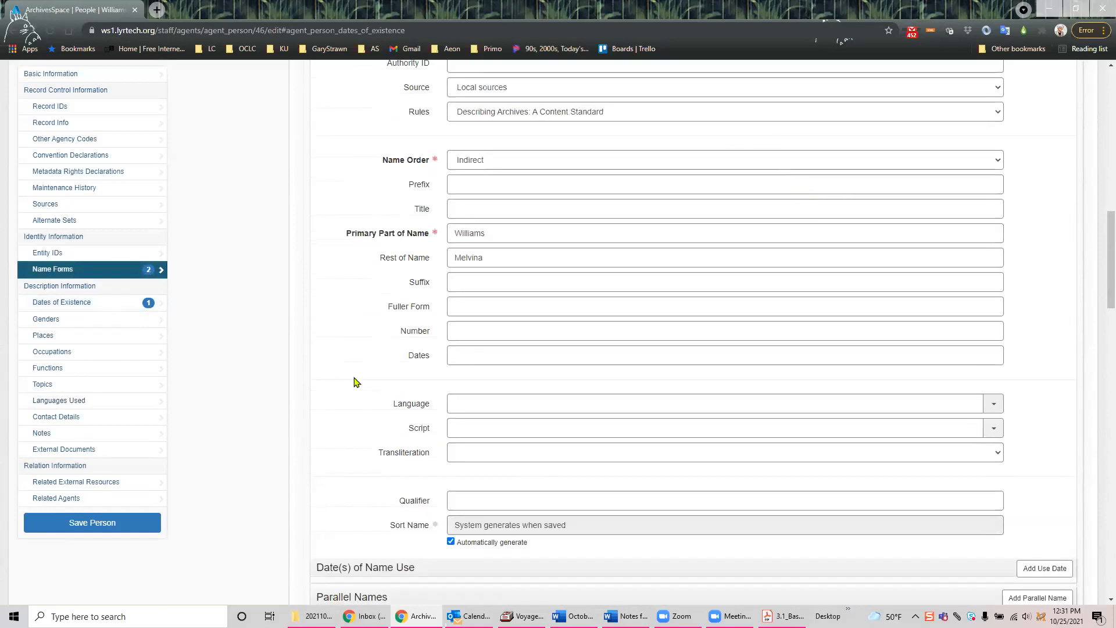
{"action": "left_click", "coordinate": [461, 358]}
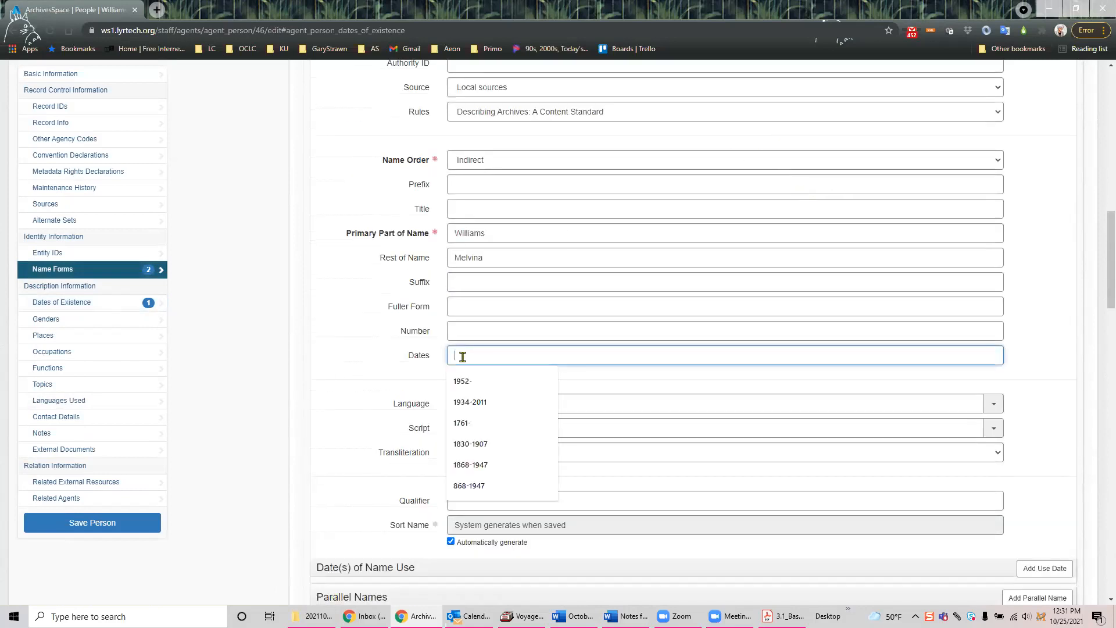
{"action": "type", "text": "1928"}
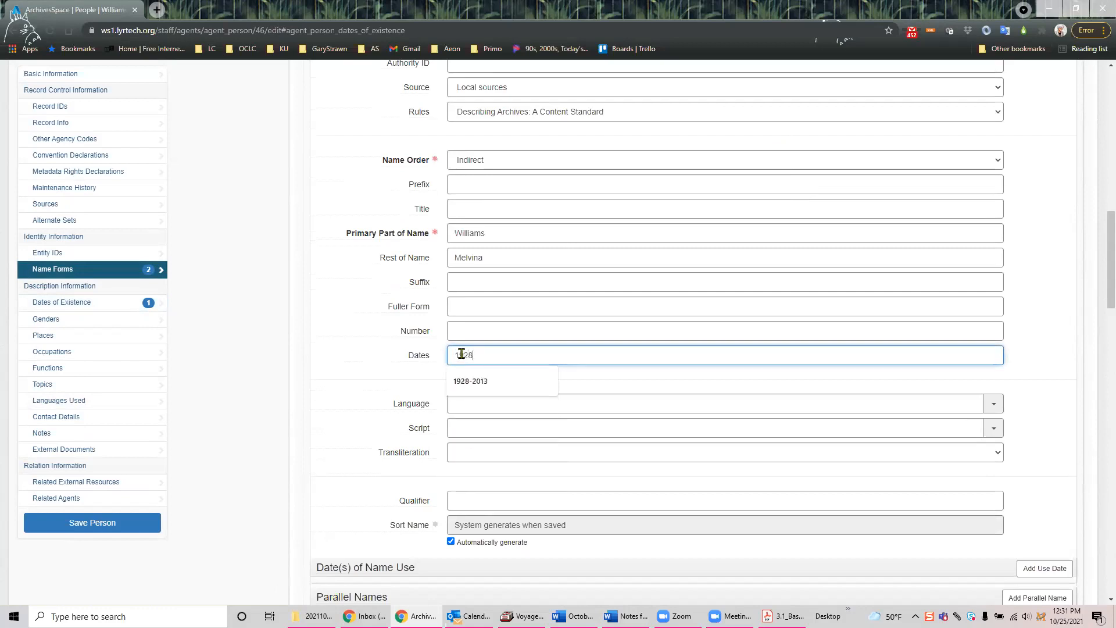
{"action": "type", "text": "-2013"}
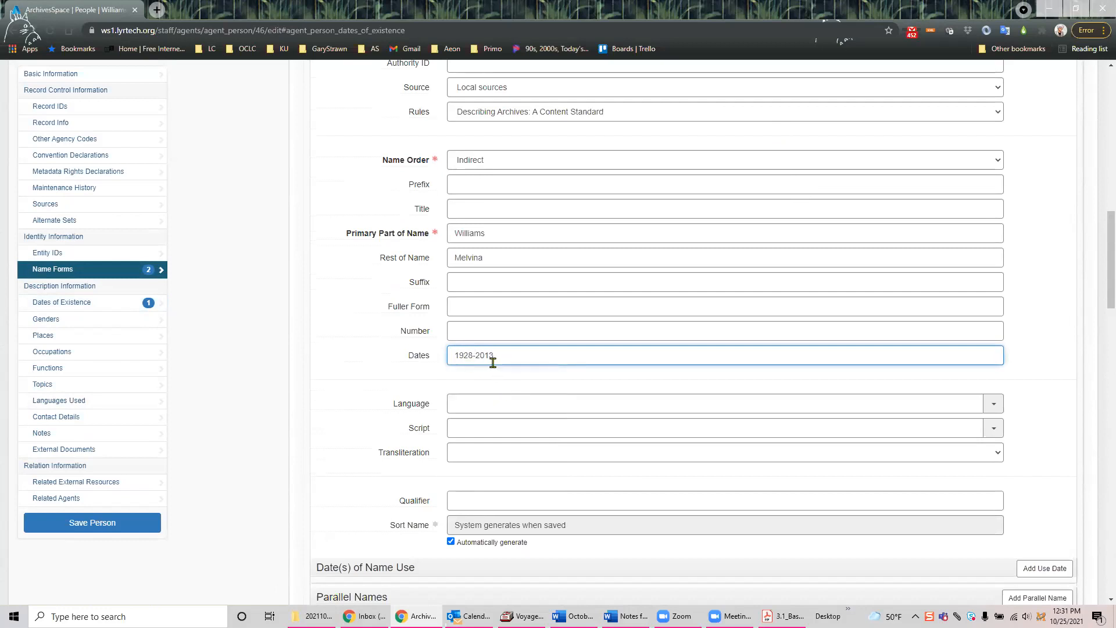
{"action": "left_click", "coordinate": [106, 522]}
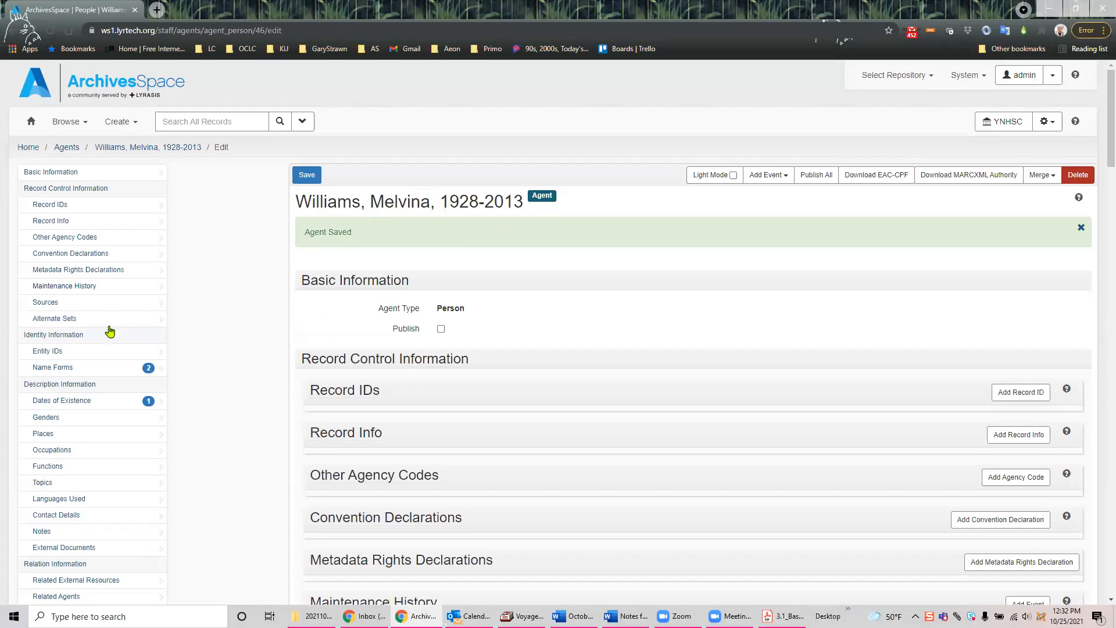
{"action": "left_click", "coordinate": [71, 386]}
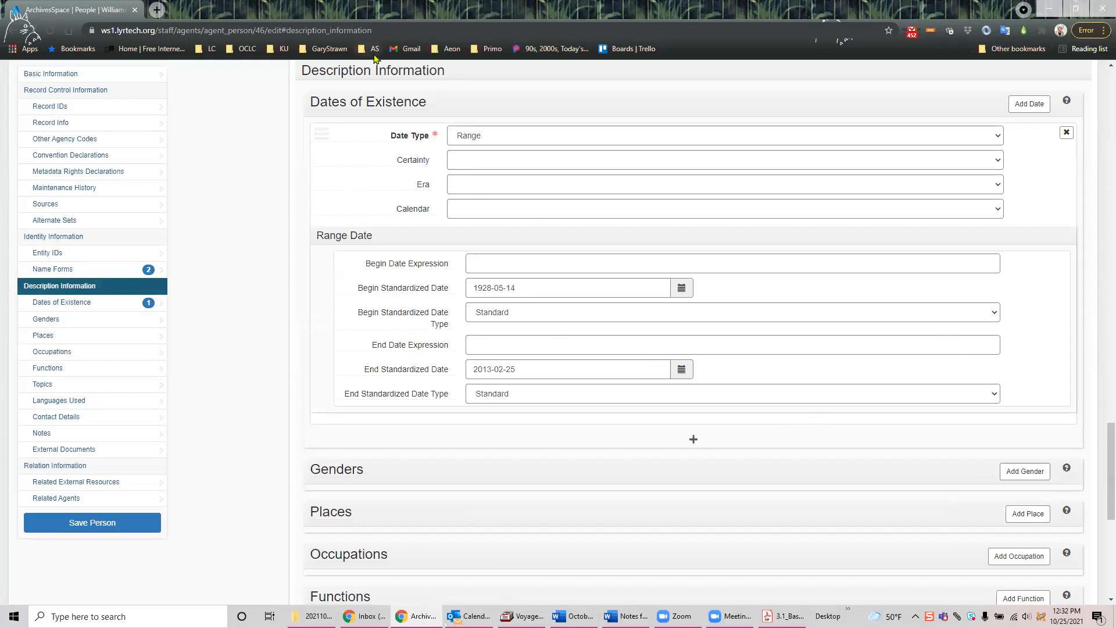
{"action": "mouse_move", "coordinate": [360, 72]}
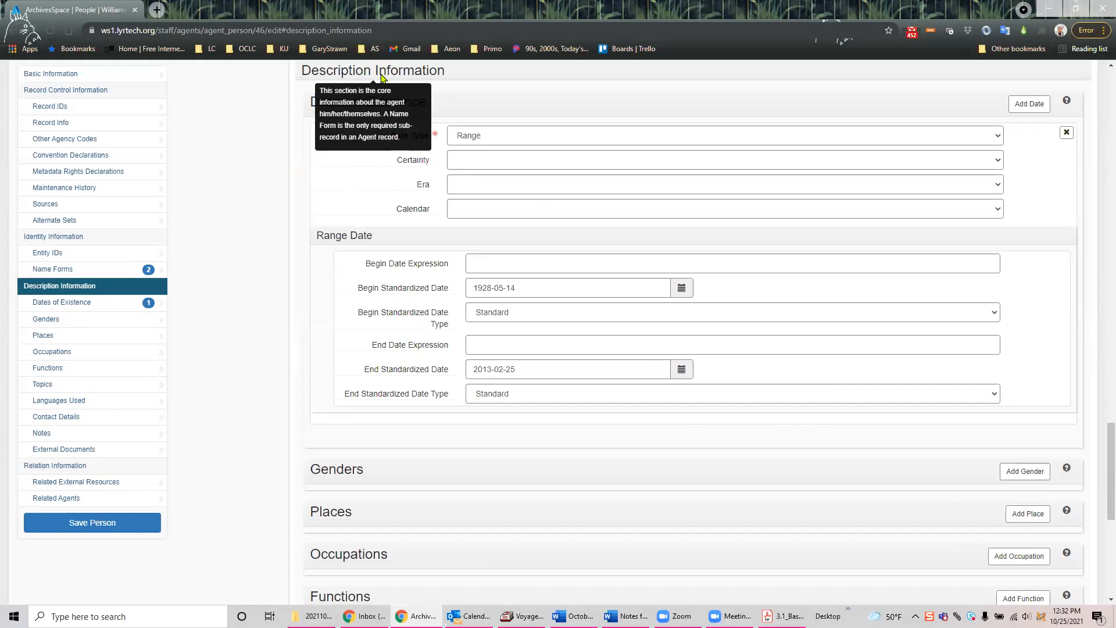
{"action": "scroll", "coordinate": [731, 242], "scroll_direction": "down", "scroll_amount": 3}
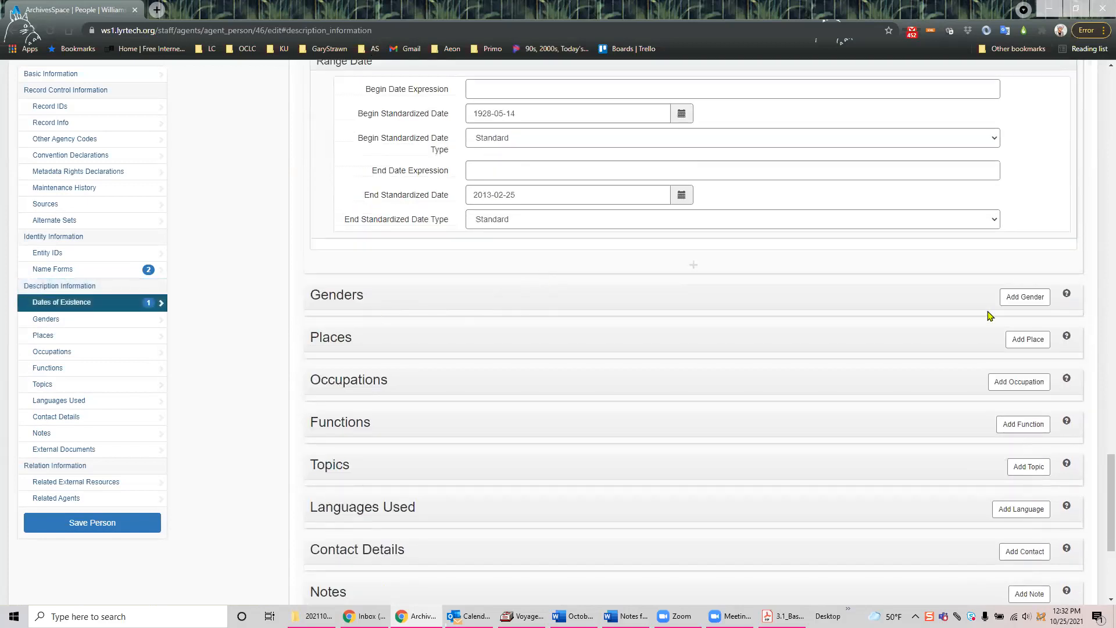
{"action": "left_click", "coordinate": [1001, 298]}
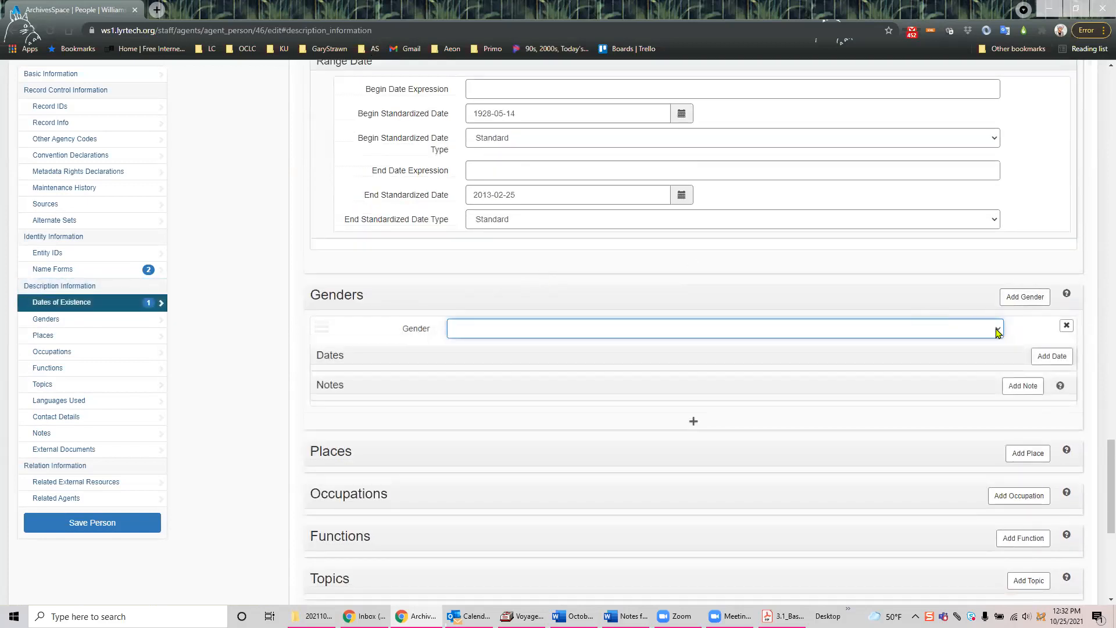
{"action": "left_click", "coordinate": [996, 329]}
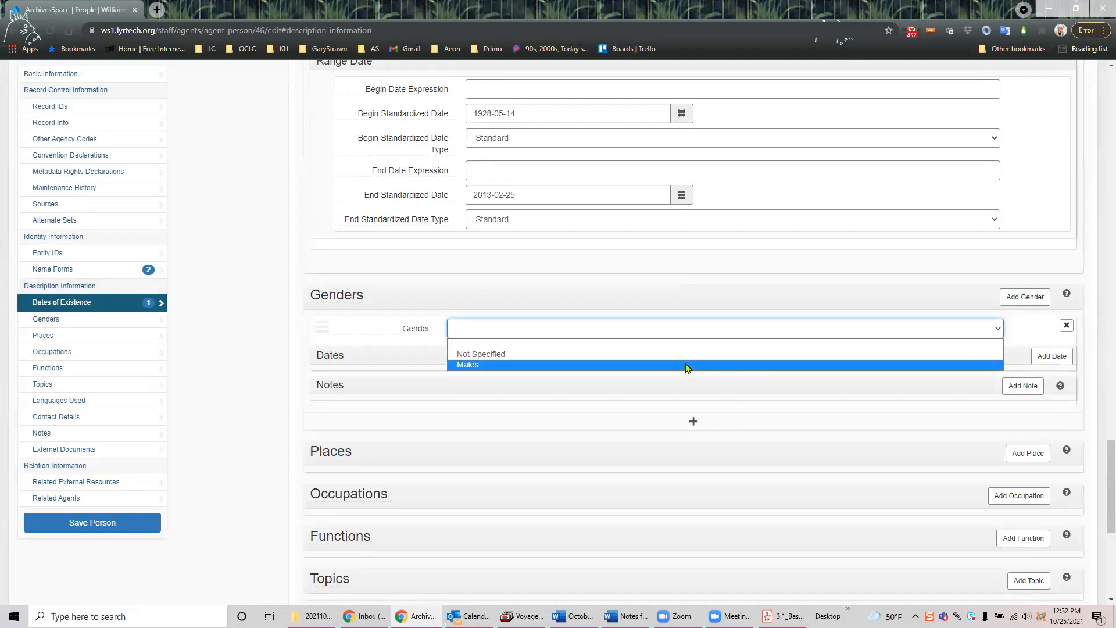
{"action": "left_click", "coordinate": [1001, 329]}
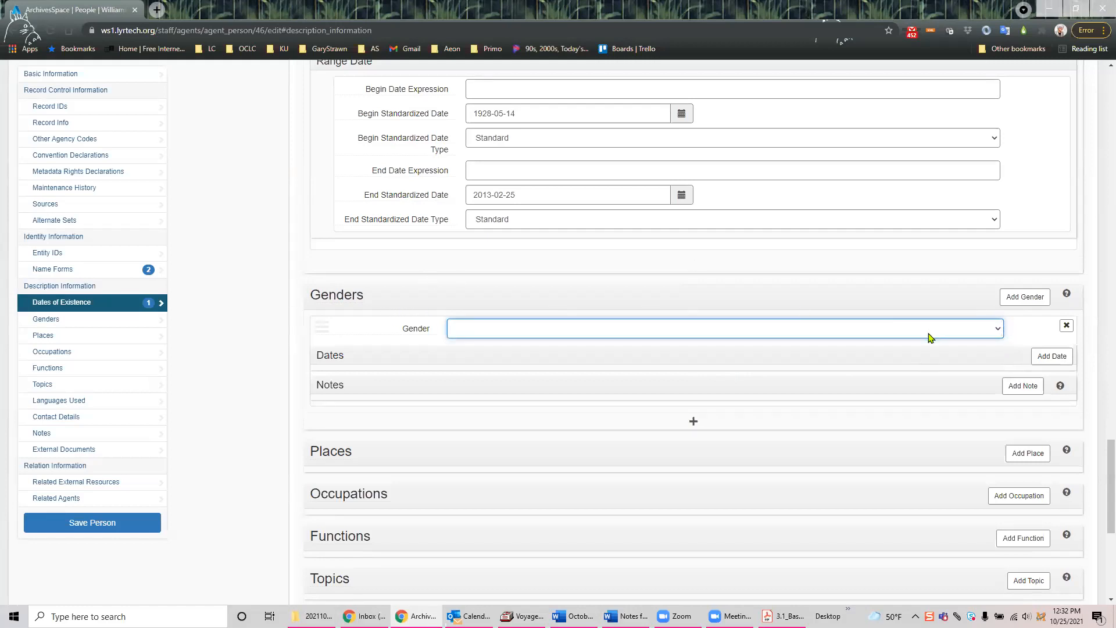
{"action": "left_click", "coordinate": [1068, 328]}
{"action": "left_click", "coordinate": [1064, 326]}
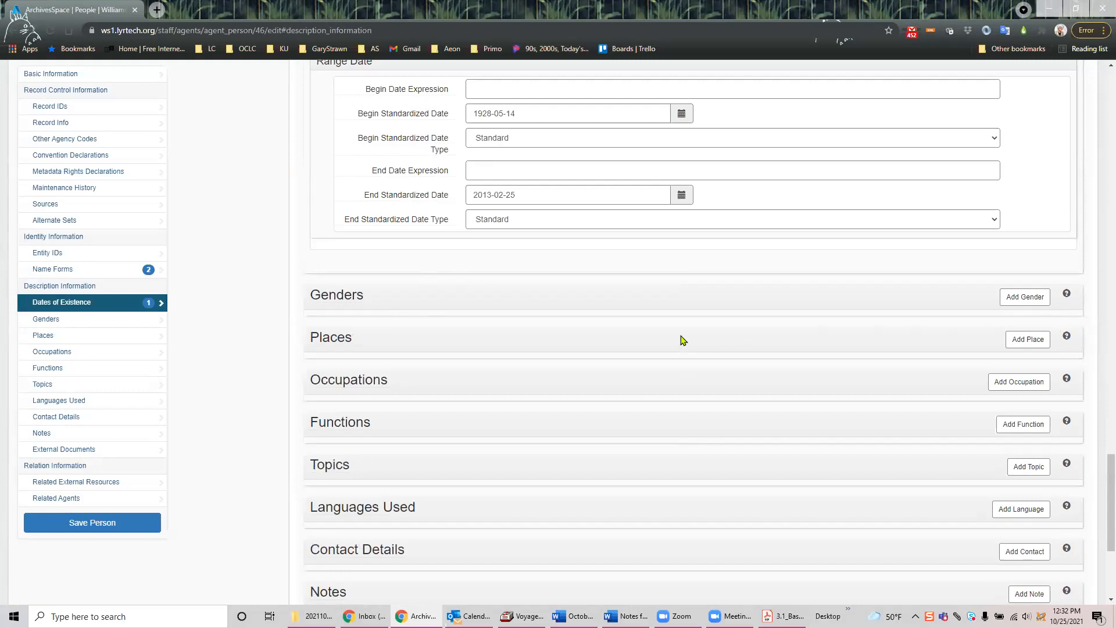
{"action": "left_click", "coordinate": [1015, 342]}
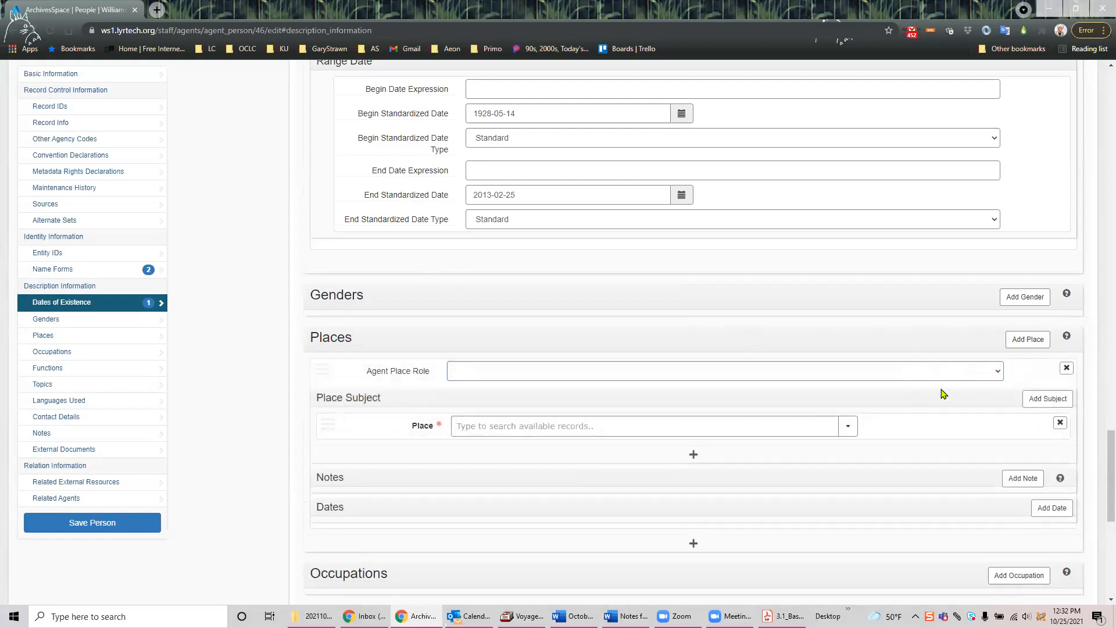
{"action": "left_click", "coordinate": [995, 371]}
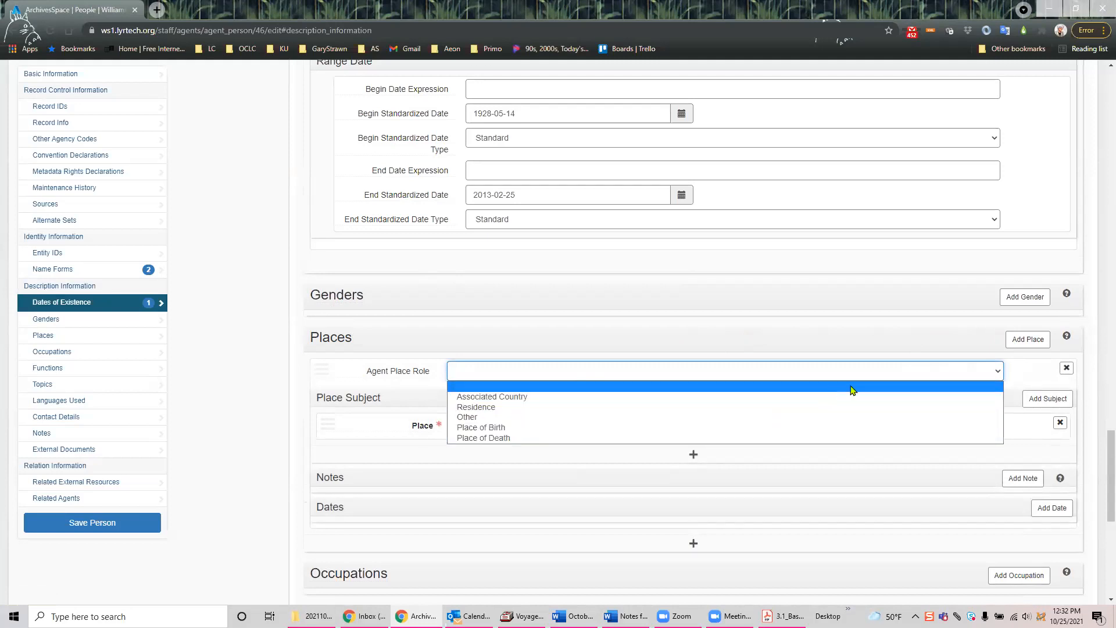
{"action": "left_click", "coordinate": [1068, 369]}
{"action": "left_click", "coordinate": [1067, 369]}
{"action": "left_click", "coordinate": [1065, 369]}
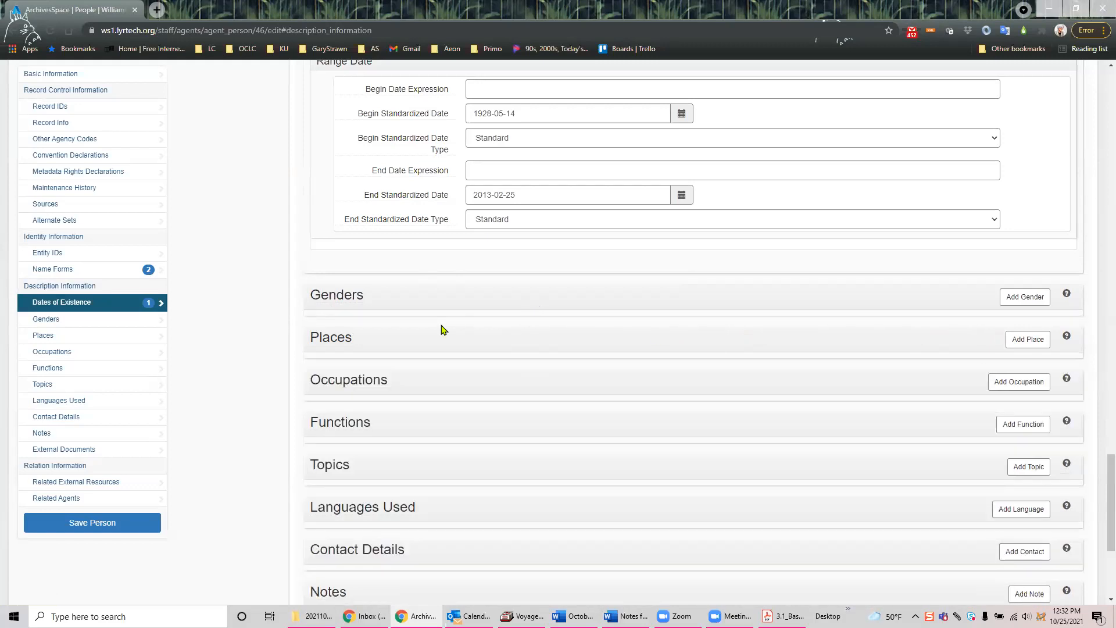
{"action": "mouse_move", "coordinate": [342, 387]}
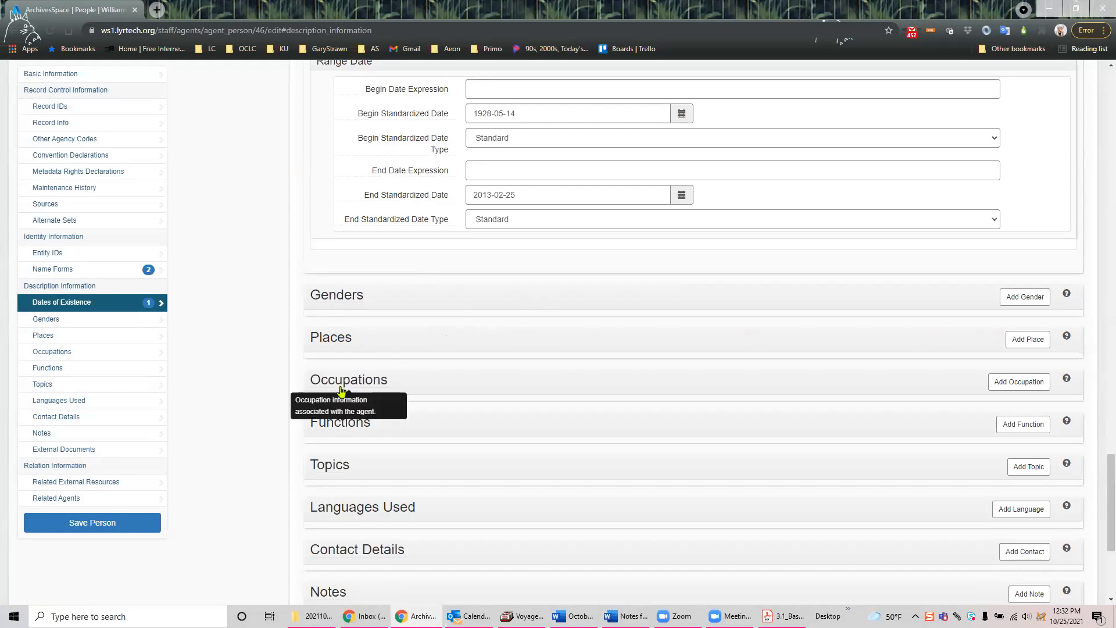
Step: Add an Occupation entry to the agent and link the Toymakers subject to it from the subject browser
{"action": "left_click", "coordinate": [1013, 387]}
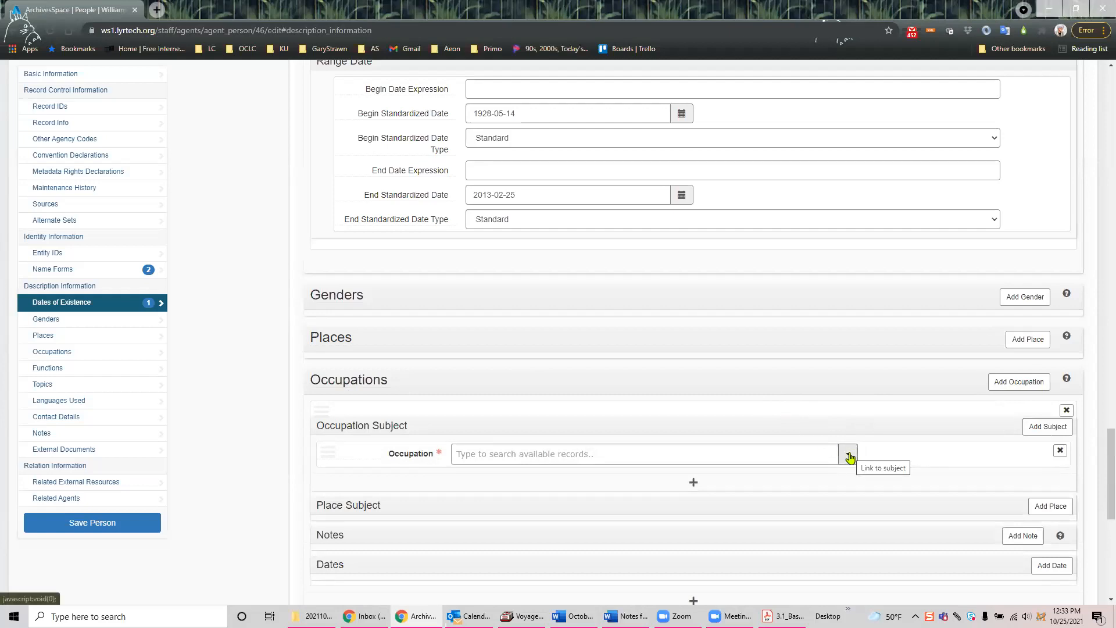
{"action": "left_click", "coordinate": [849, 455]}
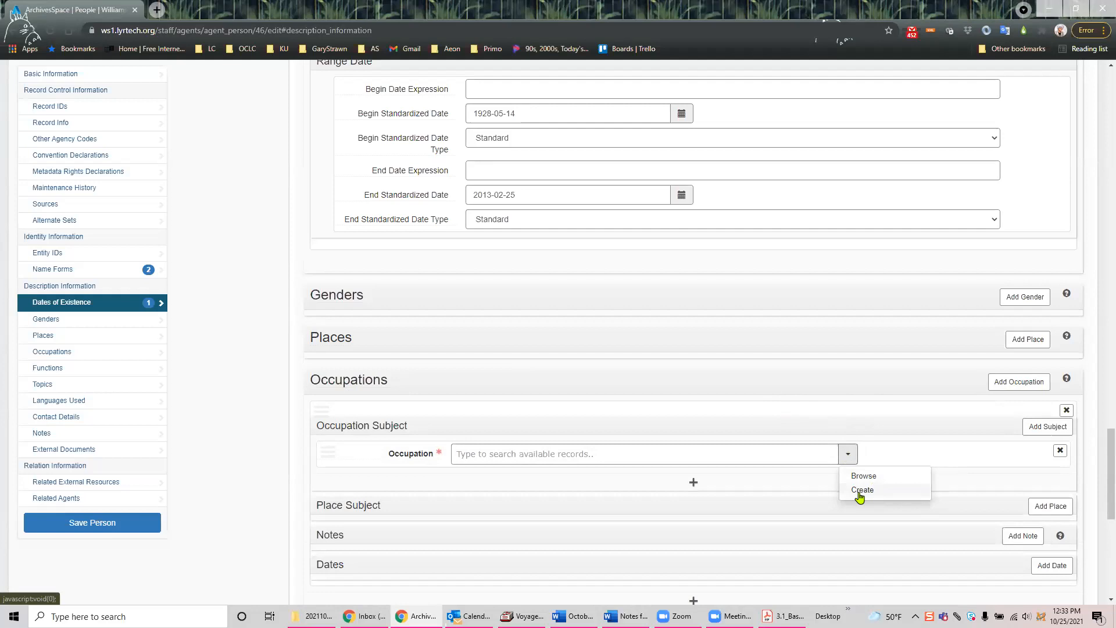
{"action": "left_click", "coordinate": [763, 452]}
{"action": "type", "text": "beauty"}
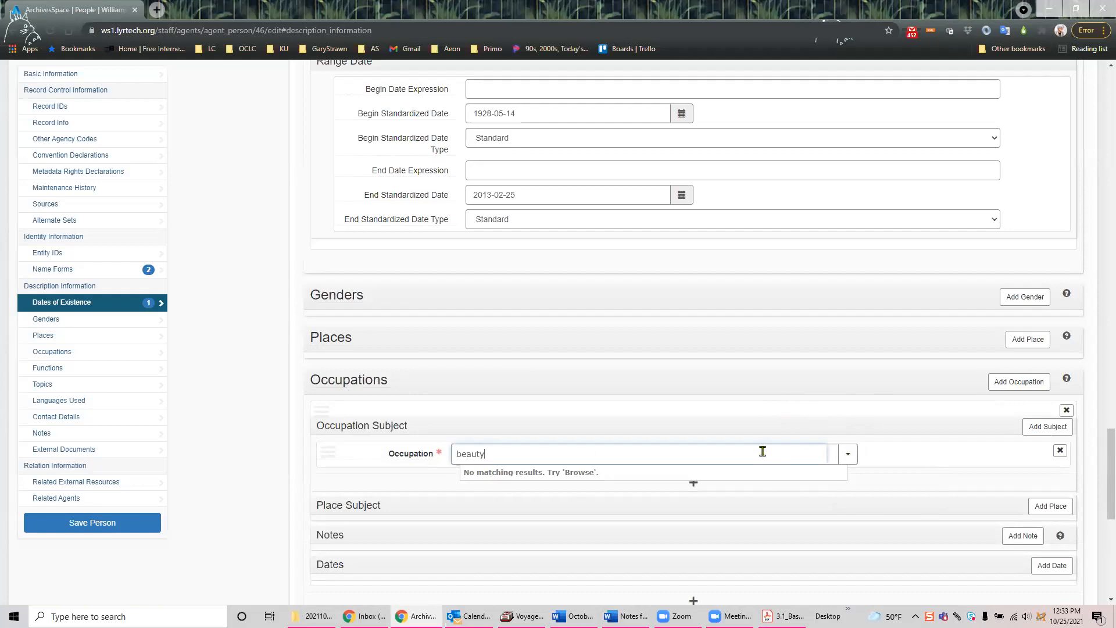
{"action": "key", "text": "ctrl+a"}
{"action": "key", "text": "BackSpace"}
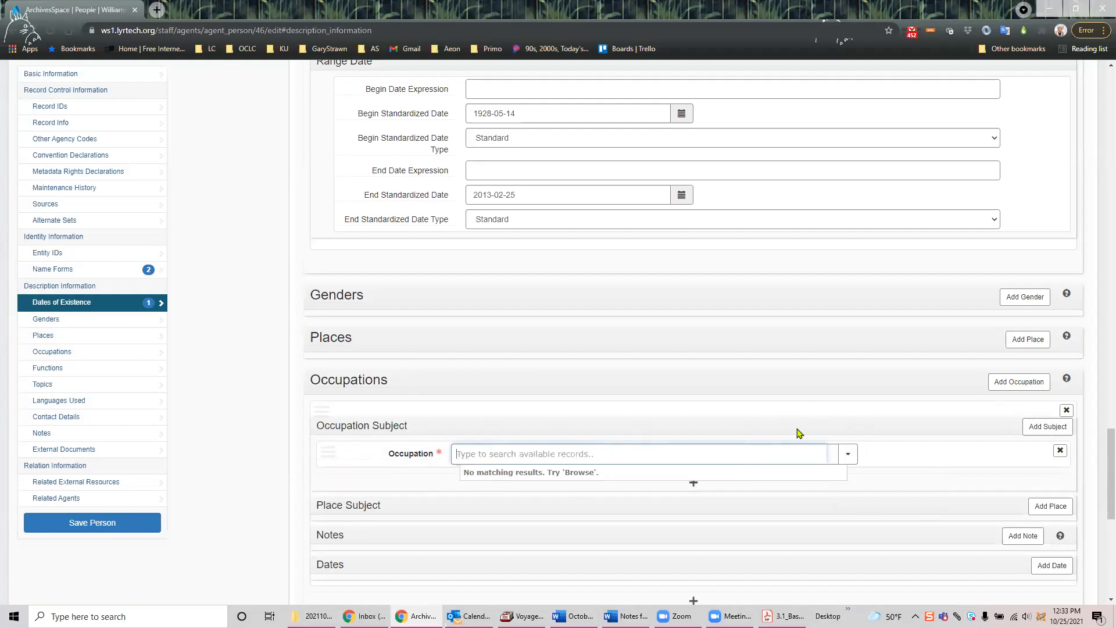
{"action": "left_click", "coordinate": [847, 455]}
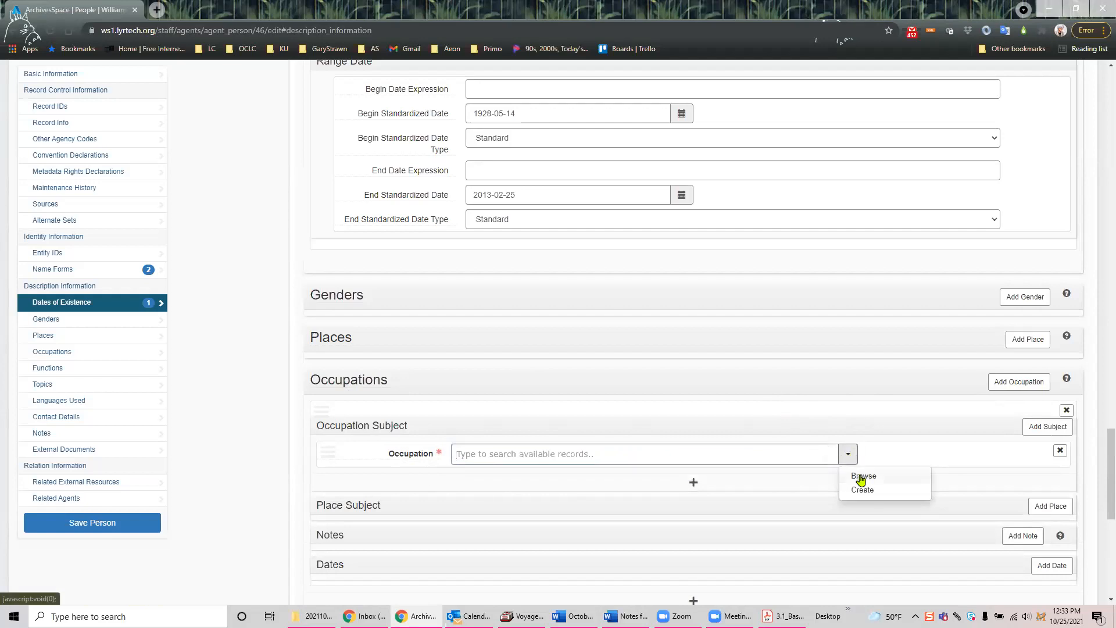
{"action": "left_click", "coordinate": [862, 477]}
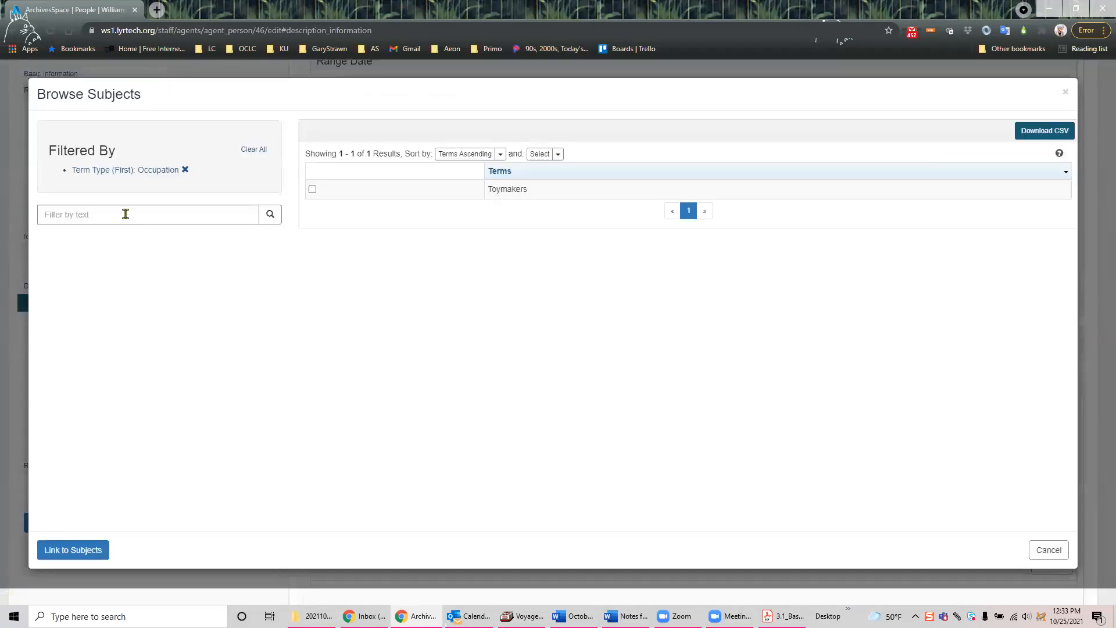
{"action": "left_click", "coordinate": [507, 191]}
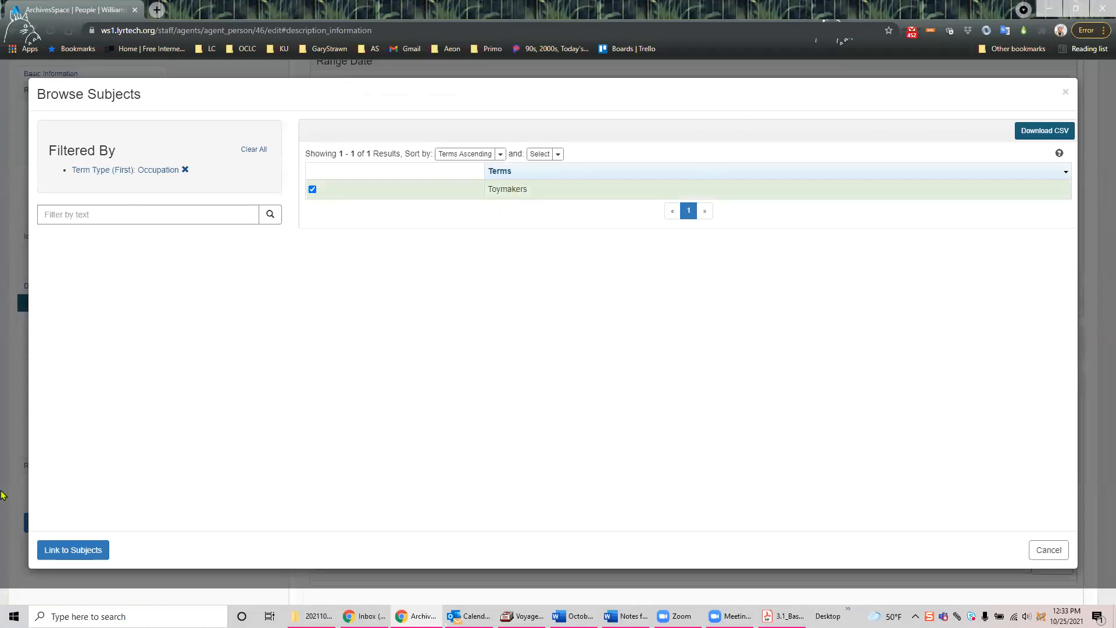
{"action": "left_click", "coordinate": [90, 550]}
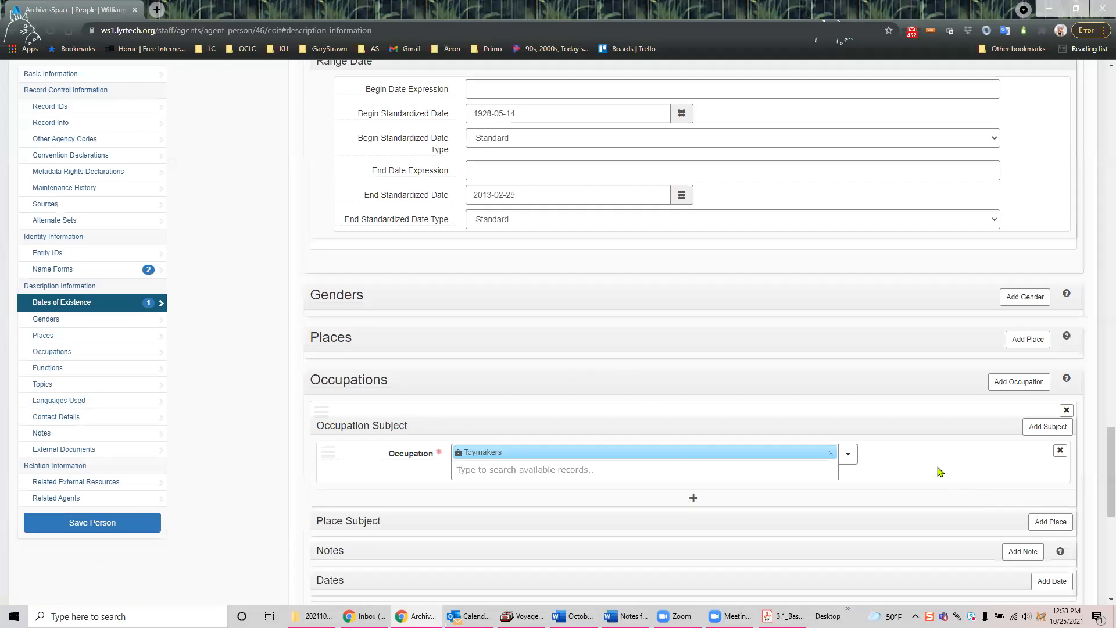
Step: Add a contact entry with a blank Salutation, then remove the empty entry and confirm the removal
{"action": "scroll", "coordinate": [866, 478], "scroll_direction": "down", "scroll_amount": 2}
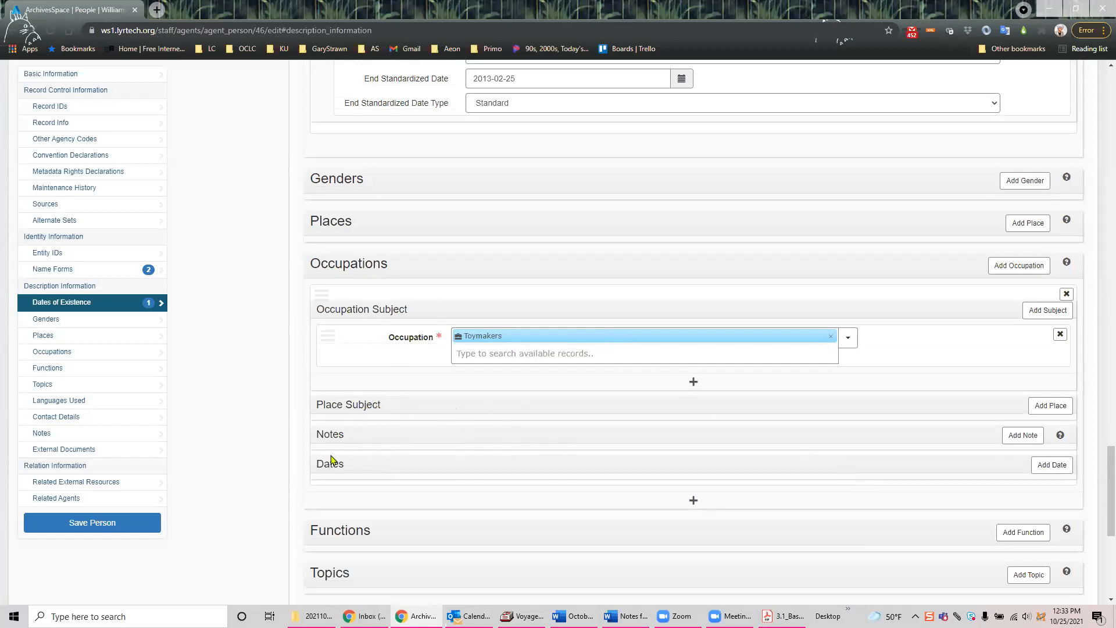
{"action": "scroll", "coordinate": [555, 445], "scroll_direction": "down", "scroll_amount": 5}
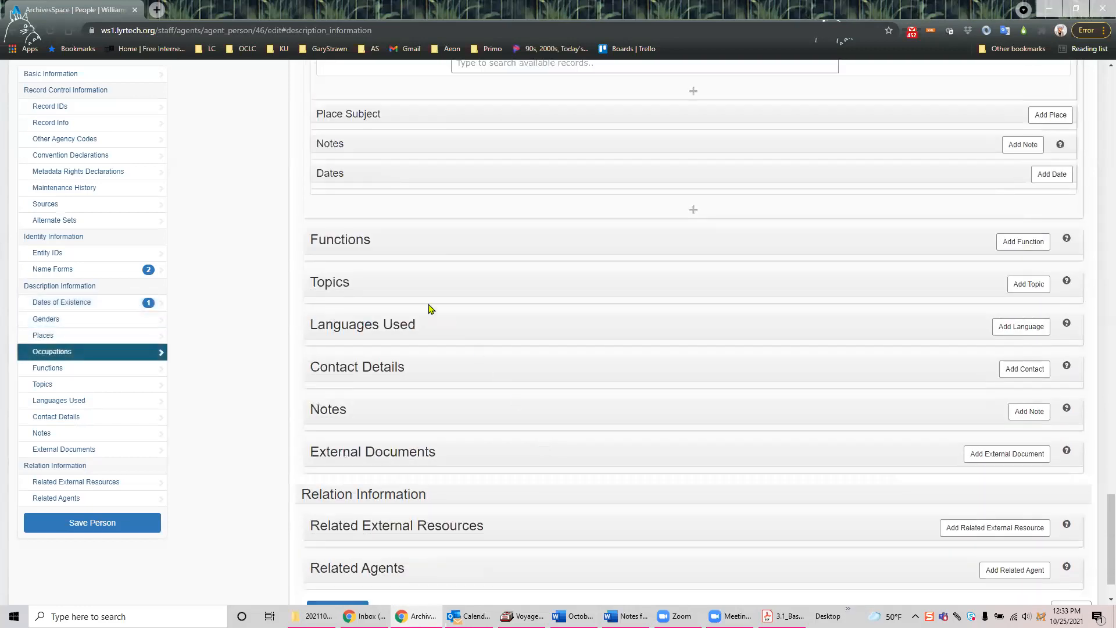
{"action": "left_click", "coordinate": [1025, 370]}
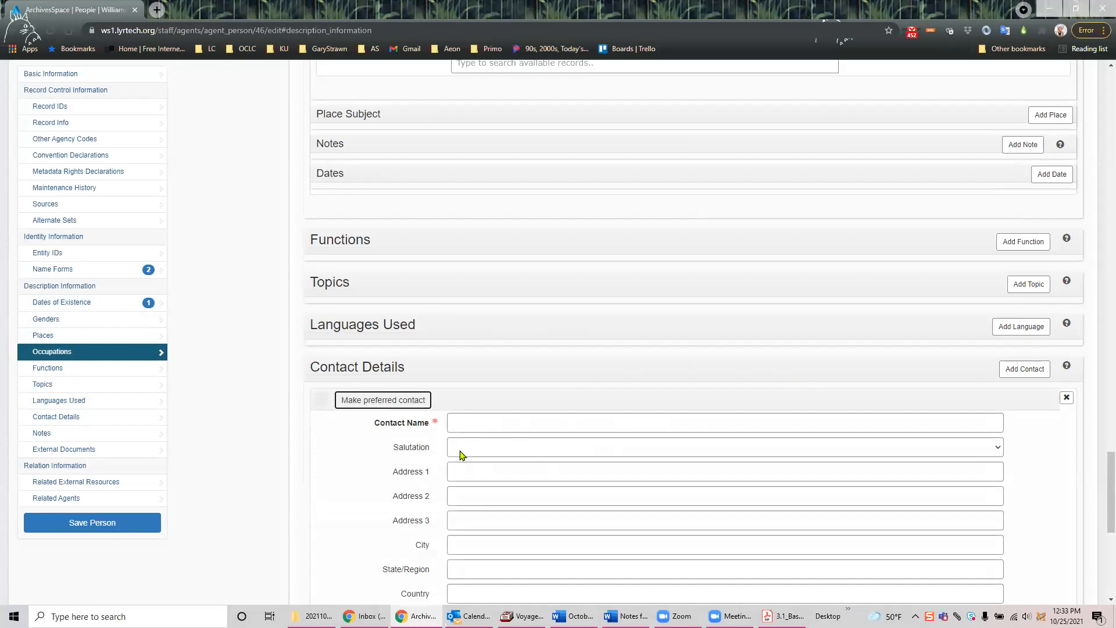
{"action": "left_click", "coordinate": [998, 447]}
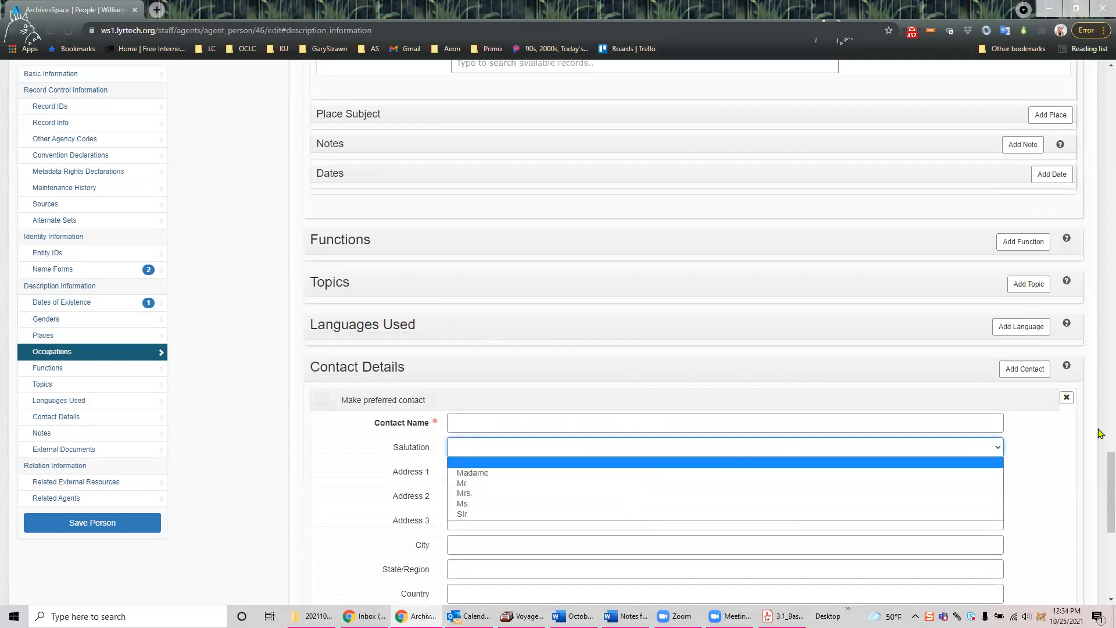
{"action": "left_click", "coordinate": [1047, 449]}
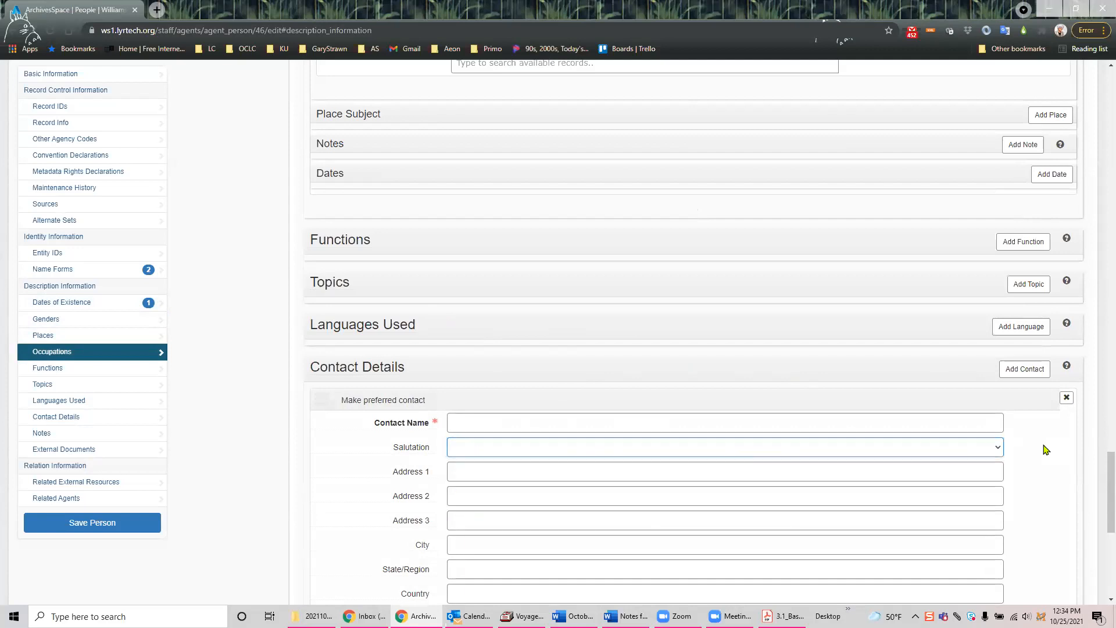
{"action": "scroll", "coordinate": [1029, 445], "scroll_direction": "down", "scroll_amount": 2}
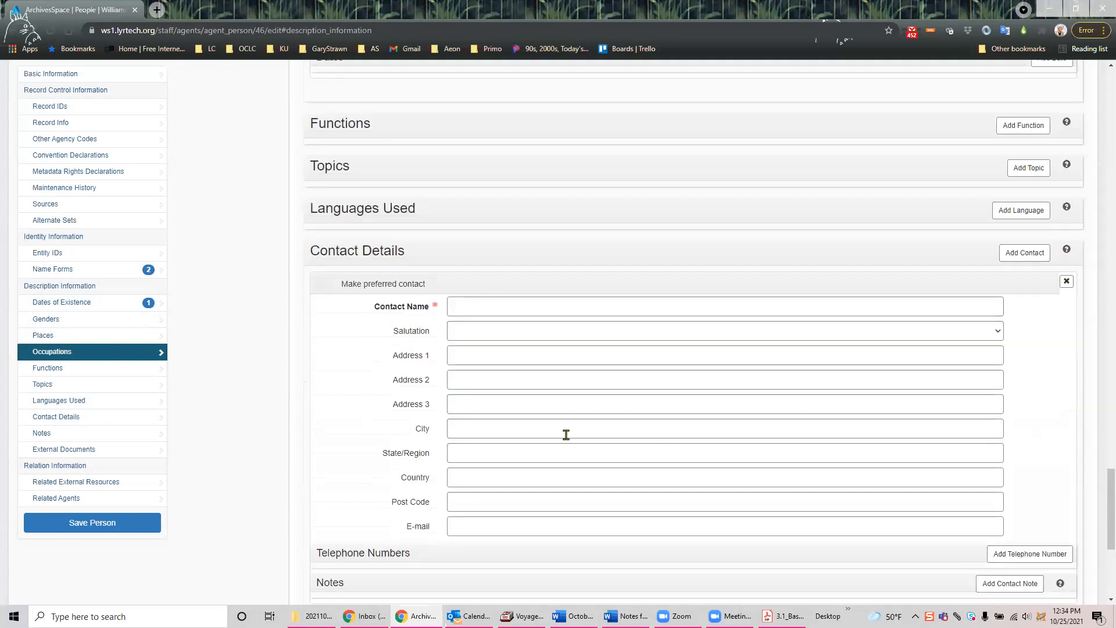
{"action": "scroll", "coordinate": [433, 481], "scroll_direction": "down", "scroll_amount": 3}
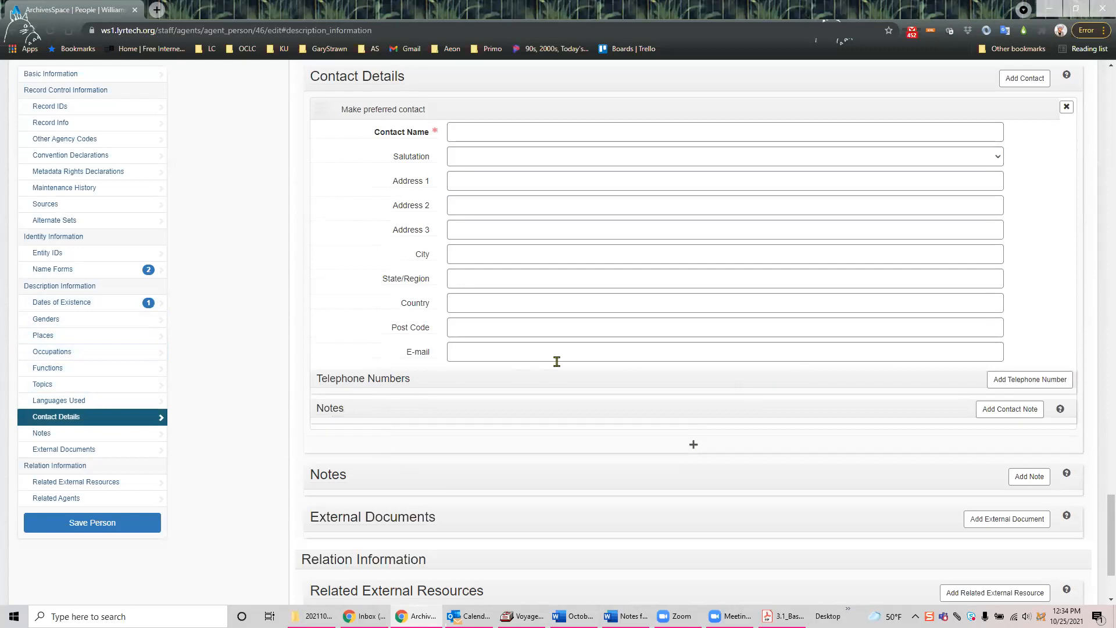
{"action": "scroll", "coordinate": [995, 219], "scroll_direction": "up", "scroll_amount": 3}
{"action": "left_click", "coordinate": [1066, 281]}
{"action": "left_click", "coordinate": [1064, 282]}
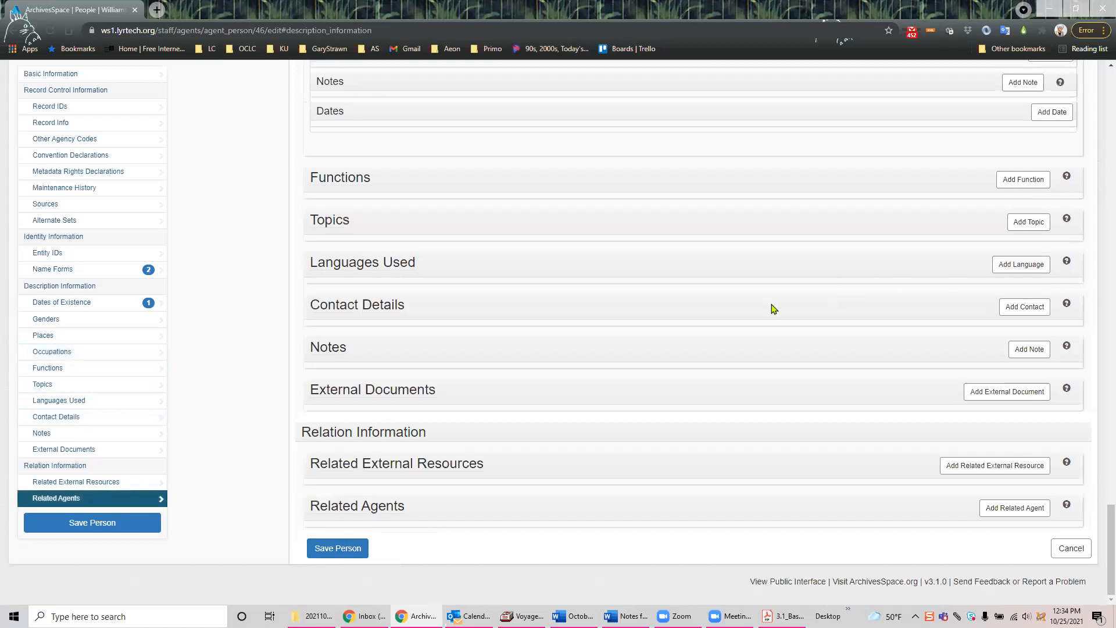
{"action": "scroll", "coordinate": [839, 251], "scroll_direction": "up", "scroll_amount": 4}
{"action": "scroll", "coordinate": [848, 251], "scroll_direction": "down", "scroll_amount": 4}
{"action": "left_click", "coordinate": [1042, 352]}
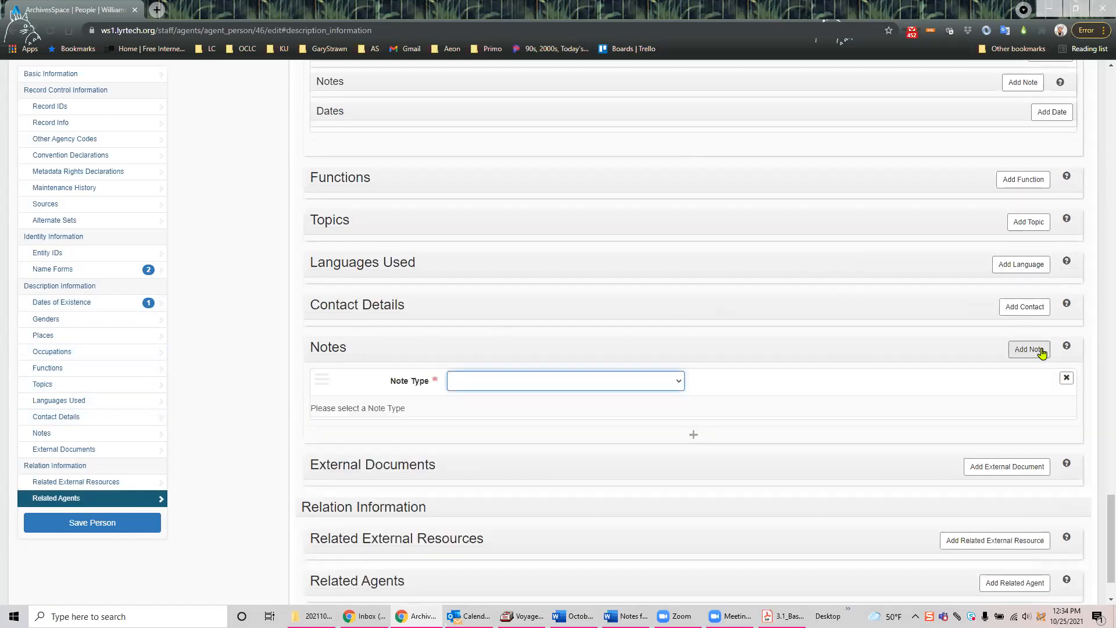
{"action": "left_click", "coordinate": [680, 381]}
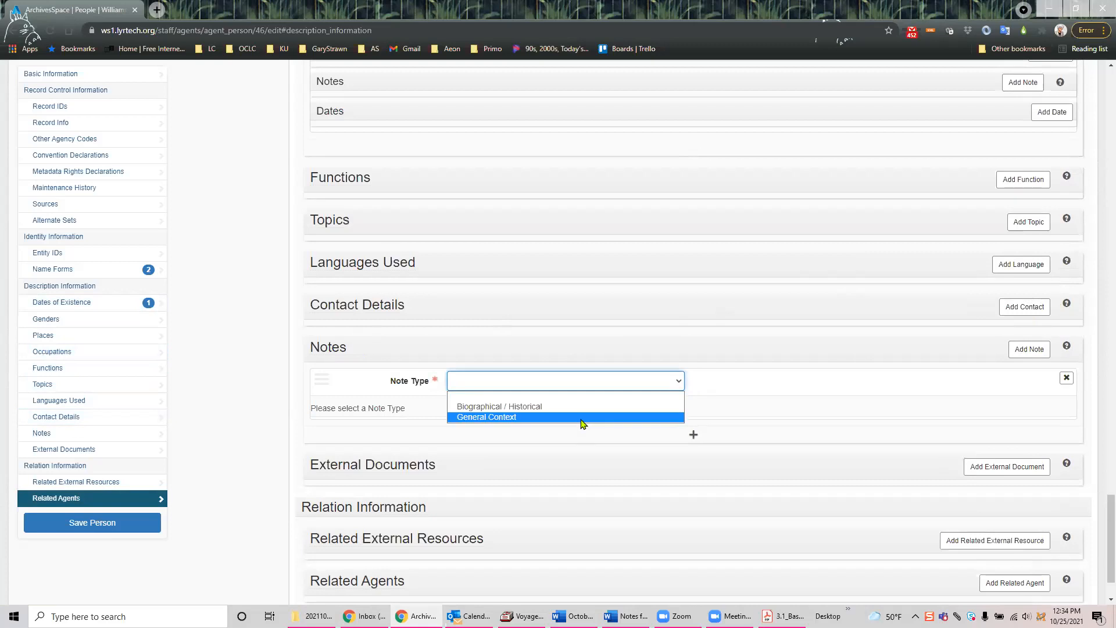
{"action": "left_click", "coordinate": [1066, 379]}
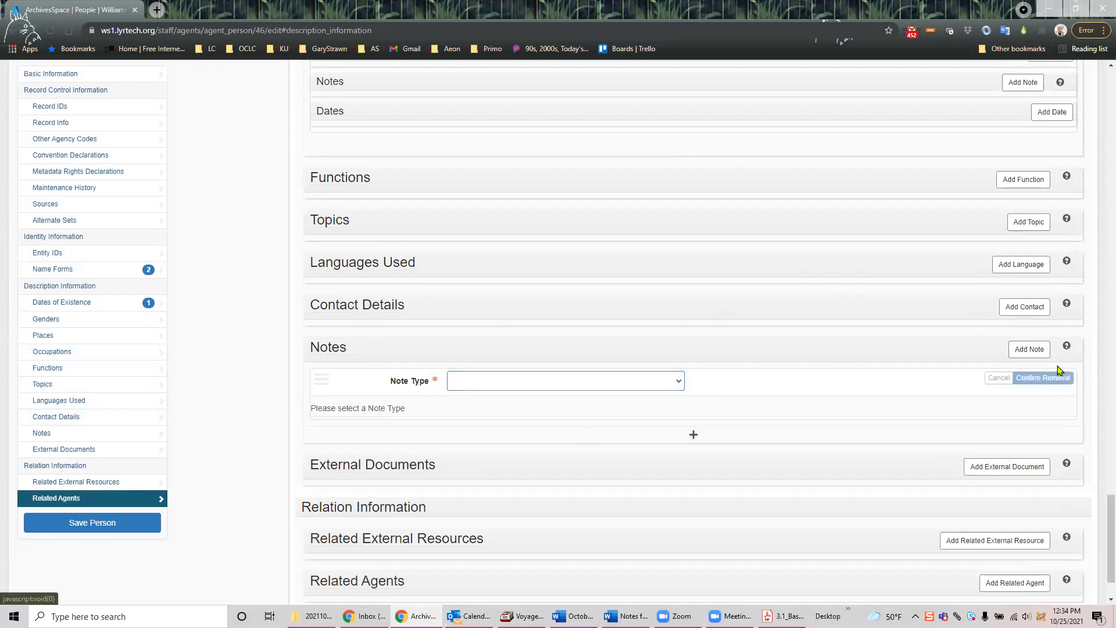
{"action": "left_click", "coordinate": [1053, 377]}
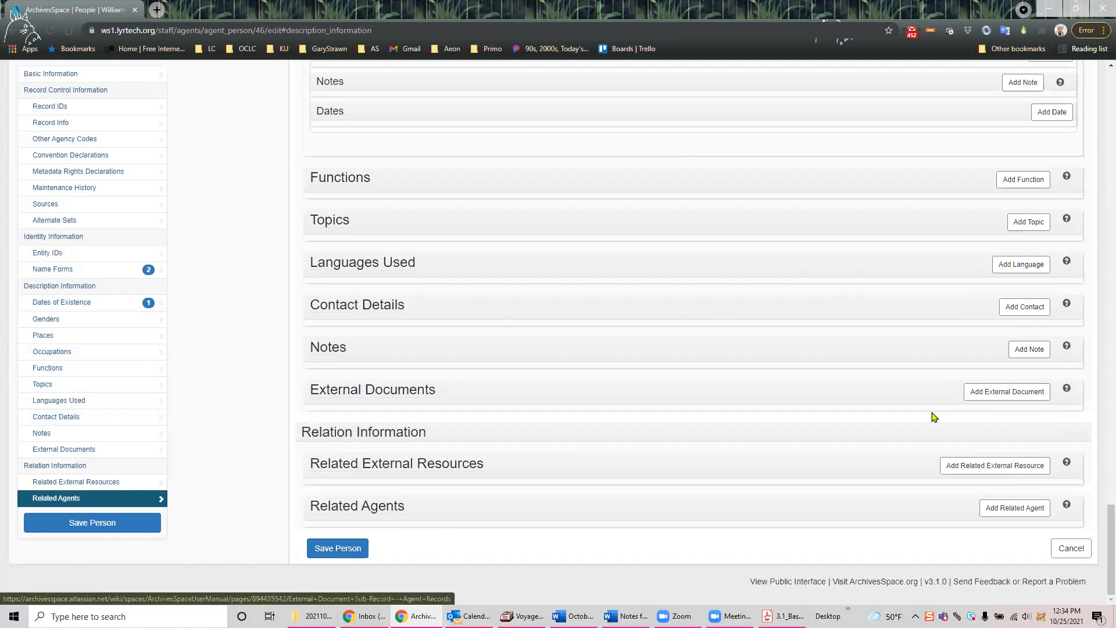
{"action": "mouse_move", "coordinate": [337, 478]}
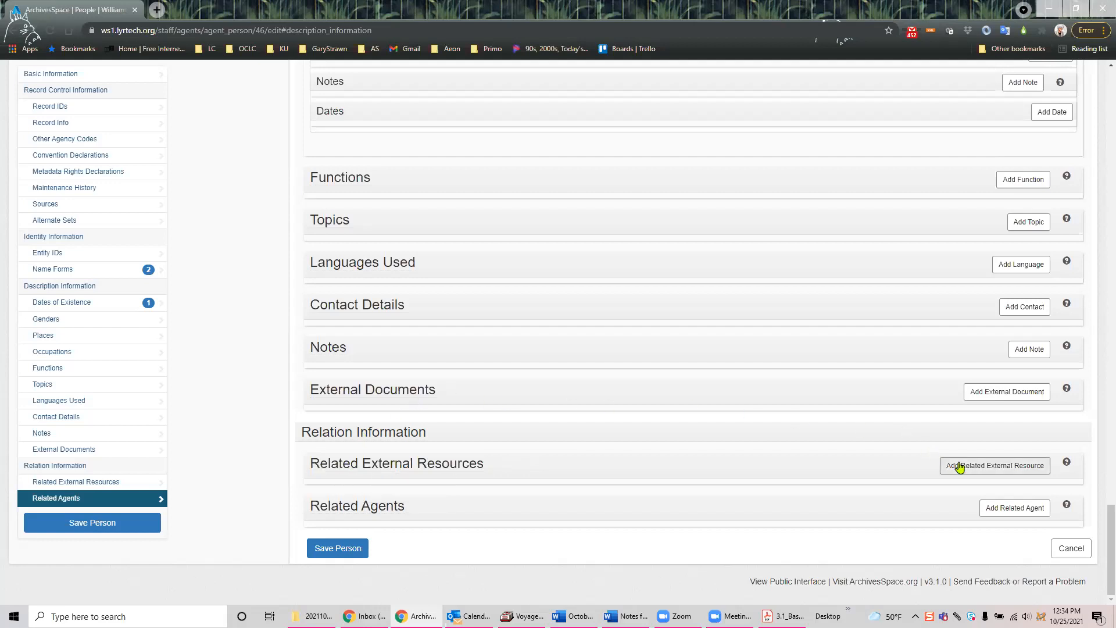
Step: Save the person agent, then tick Publish and save it again
{"action": "left_click", "coordinate": [68, 528]}
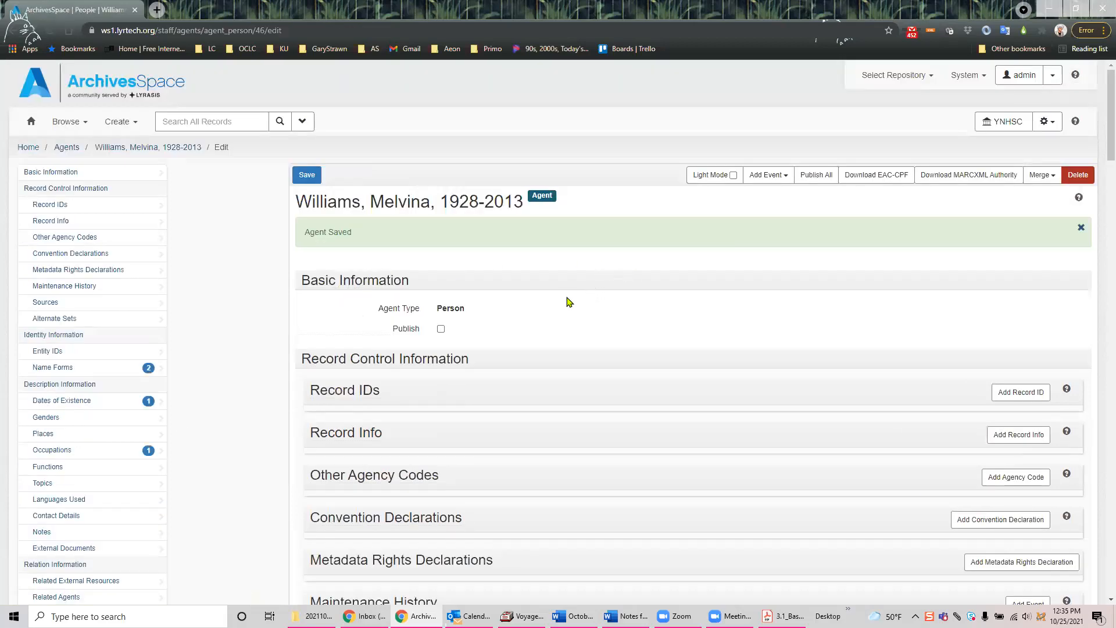
{"action": "left_click", "coordinate": [442, 329]}
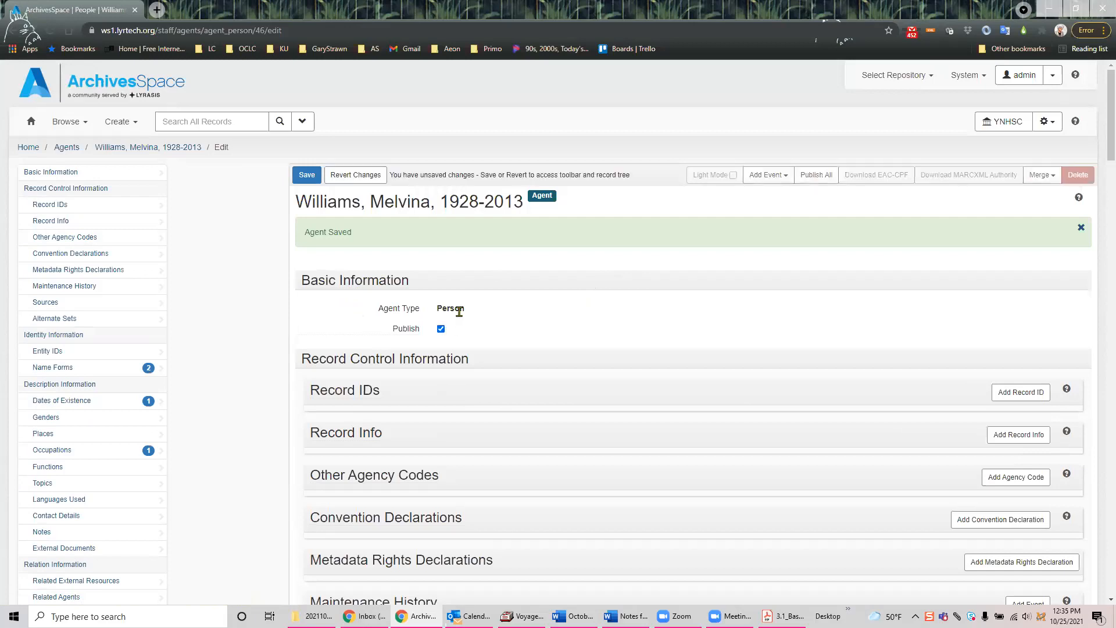
{"action": "left_click", "coordinate": [306, 174]}
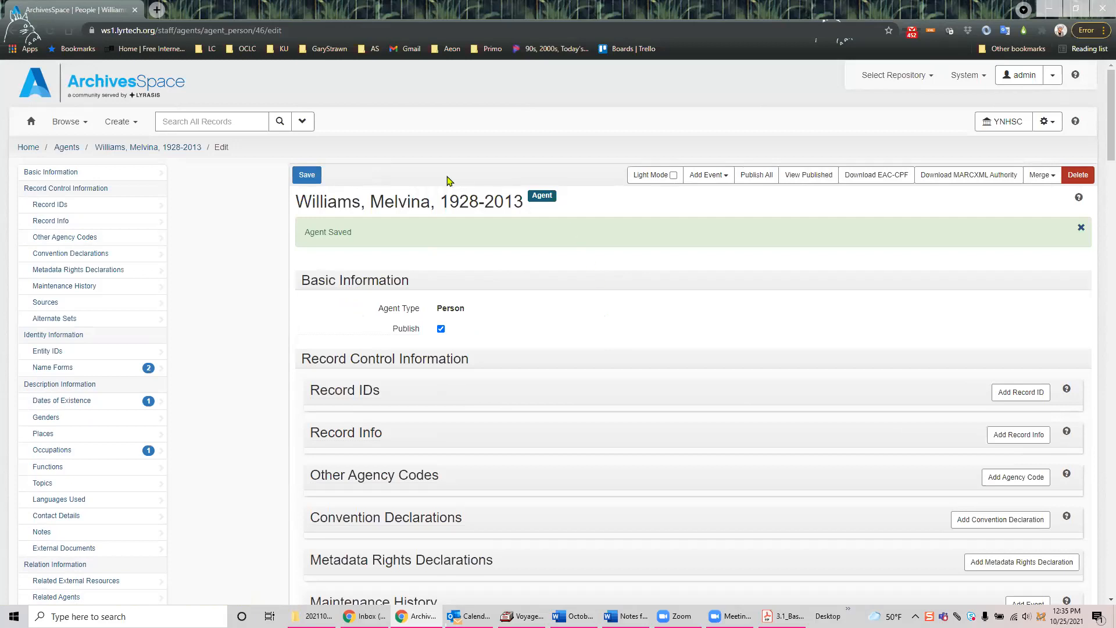
{"action": "scroll", "coordinate": [691, 323], "scroll_direction": "down", "scroll_amount": 5}
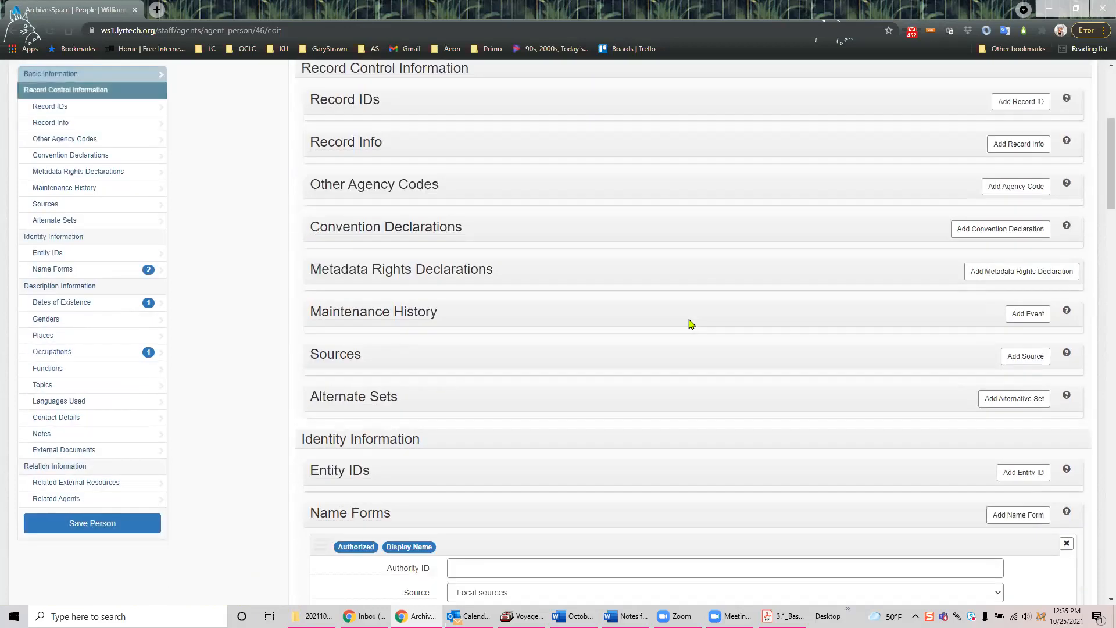
{"action": "scroll", "coordinate": [690, 324], "scroll_direction": "up", "scroll_amount": 5}
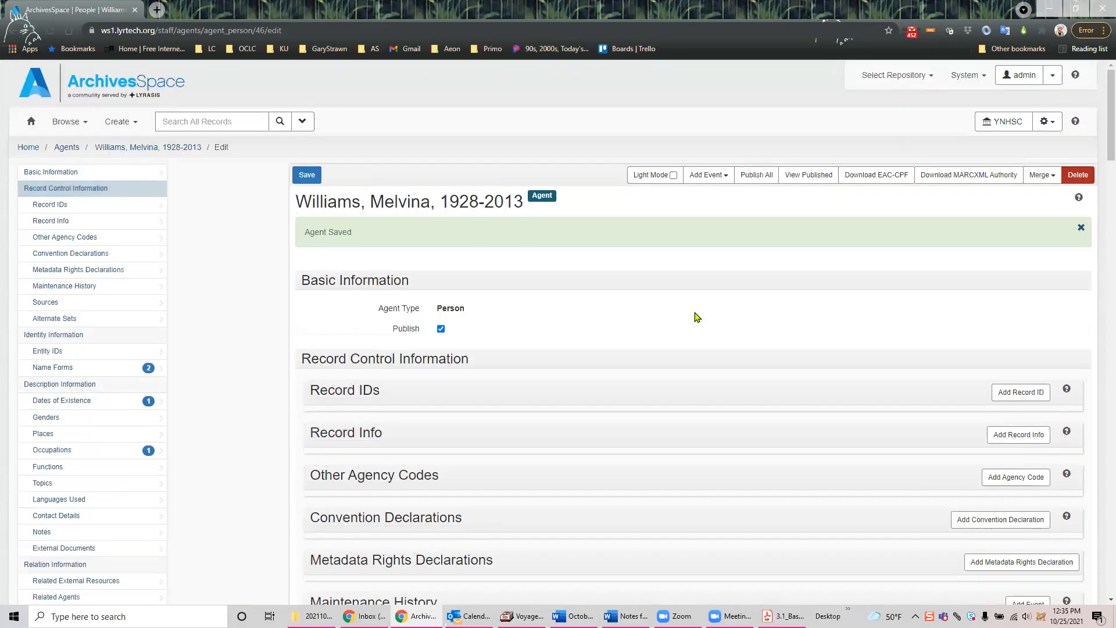
Step: Open resource RH MS 1296 for editing from Browse > Resources at its Agent Links section
{"action": "left_click", "coordinate": [68, 123]}
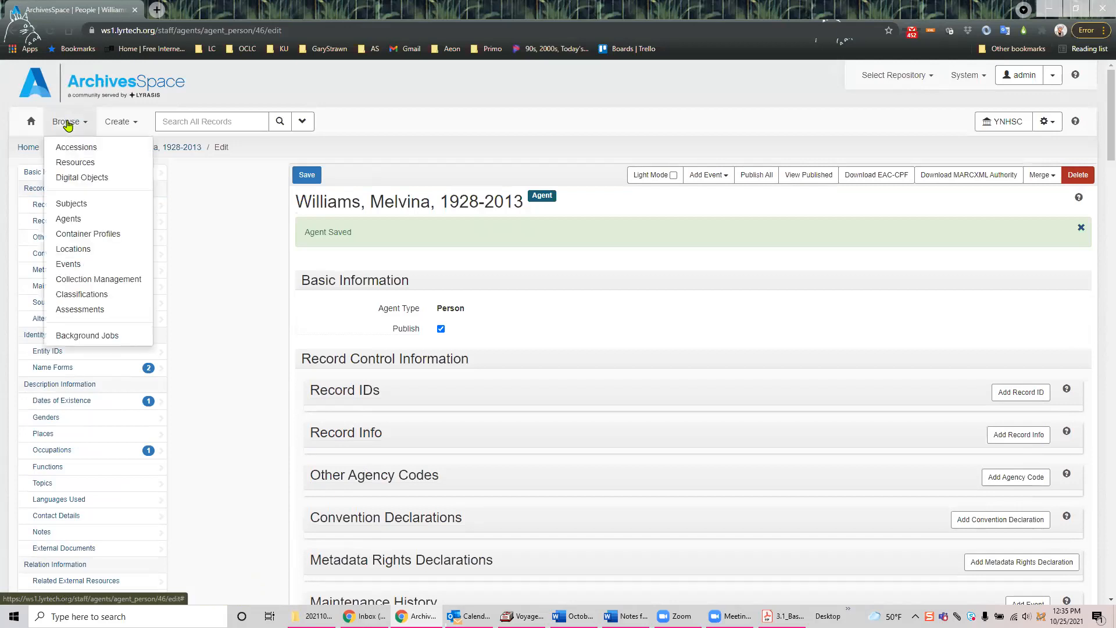
{"action": "left_click", "coordinate": [72, 162]}
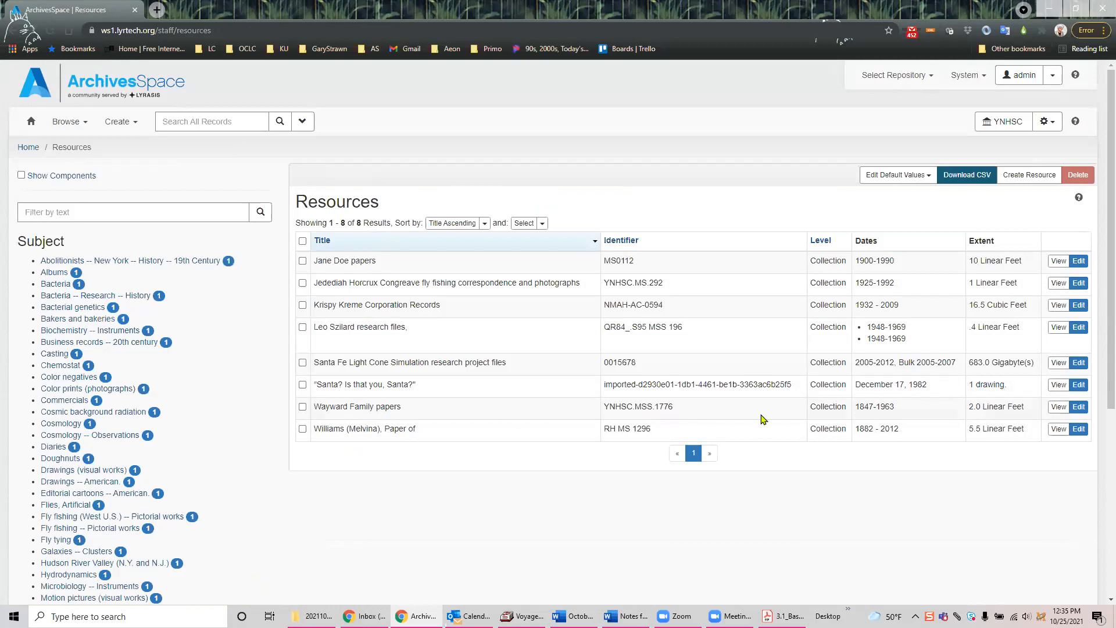
{"action": "left_click", "coordinate": [1079, 430]}
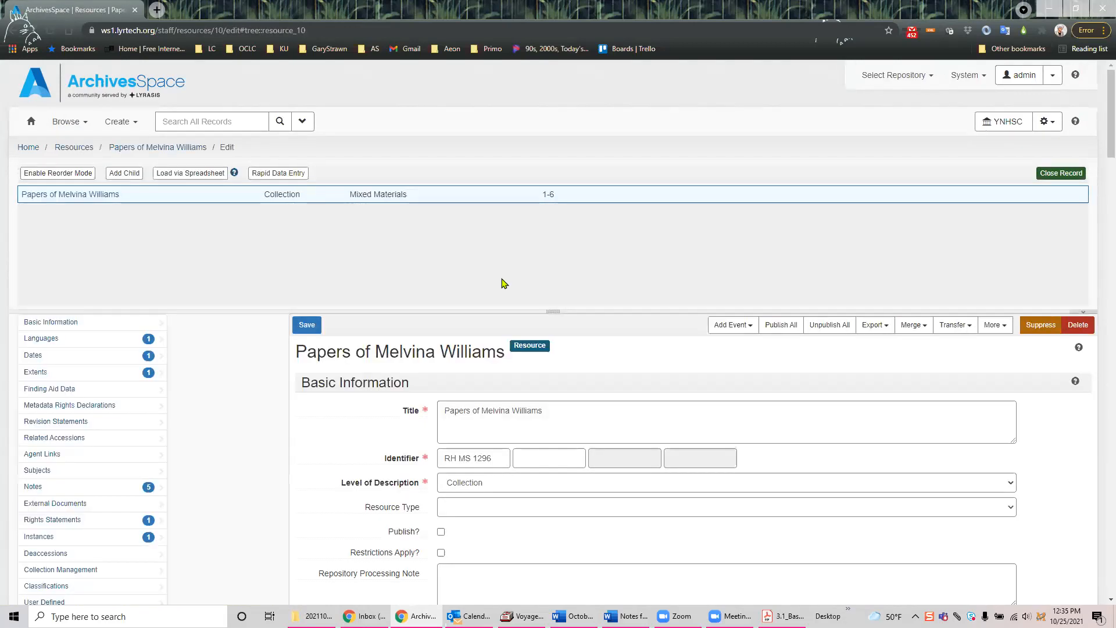
{"action": "left_click", "coordinate": [64, 458]}
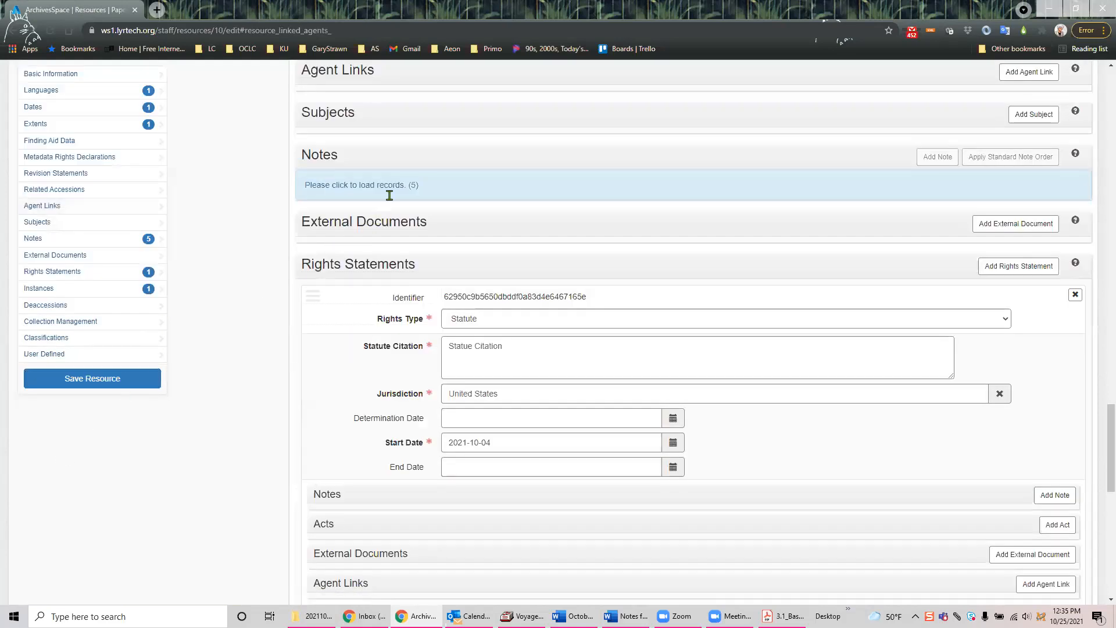
{"action": "scroll", "coordinate": [934, 102], "scroll_direction": "up", "scroll_amount": 1}
Step: Add a new agent link to the resource with role Creator
{"action": "left_click", "coordinate": [1032, 131]}
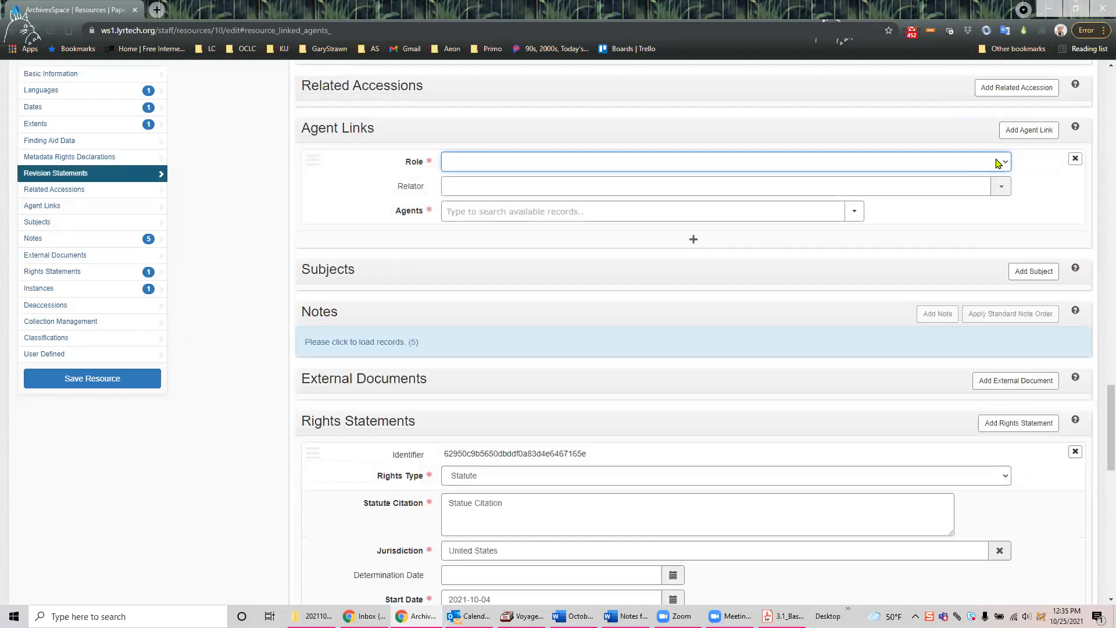
{"action": "left_click", "coordinate": [1009, 167]}
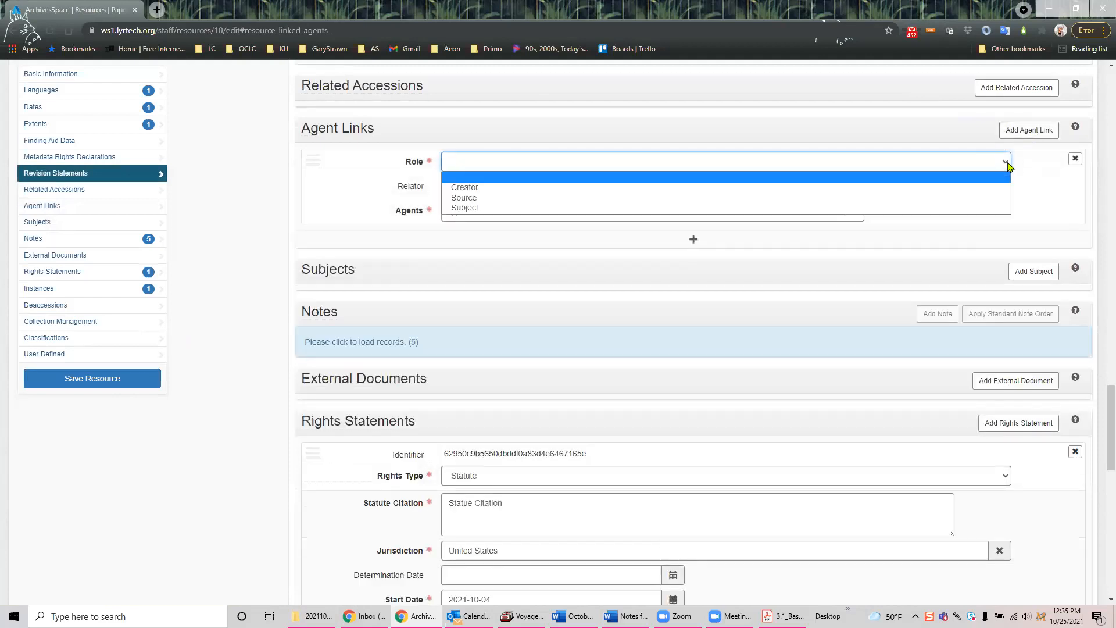
{"action": "left_click", "coordinate": [482, 188]}
{"action": "mouse_move", "coordinate": [418, 190]}
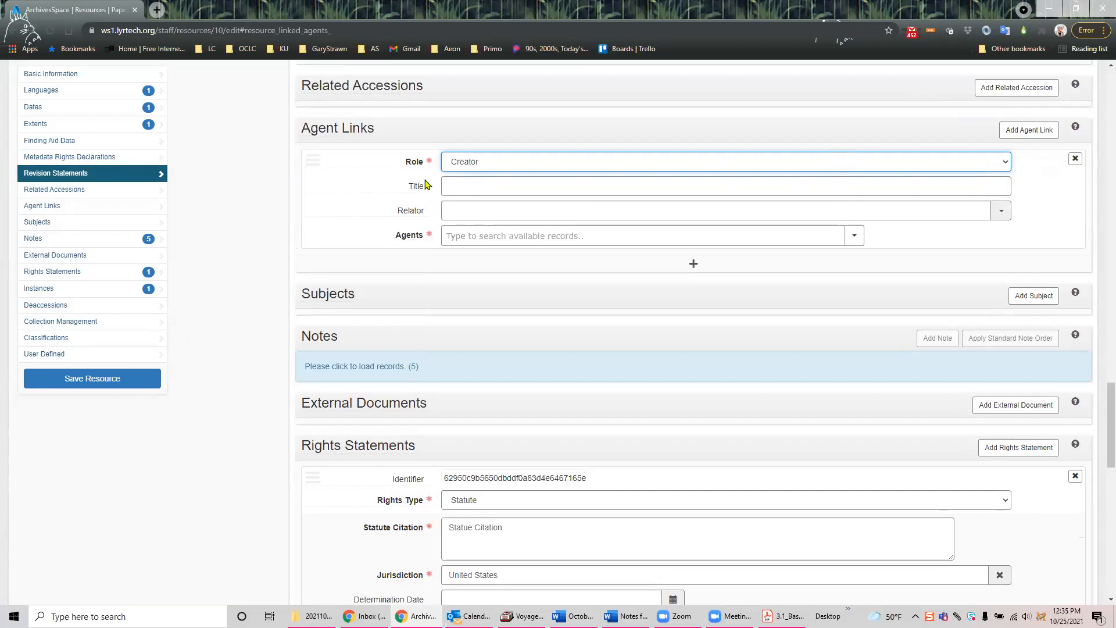
Step: Set the link's relator to Author, clearing the mistaken Donor and screenplay choices
{"action": "left_click", "coordinate": [1003, 212]}
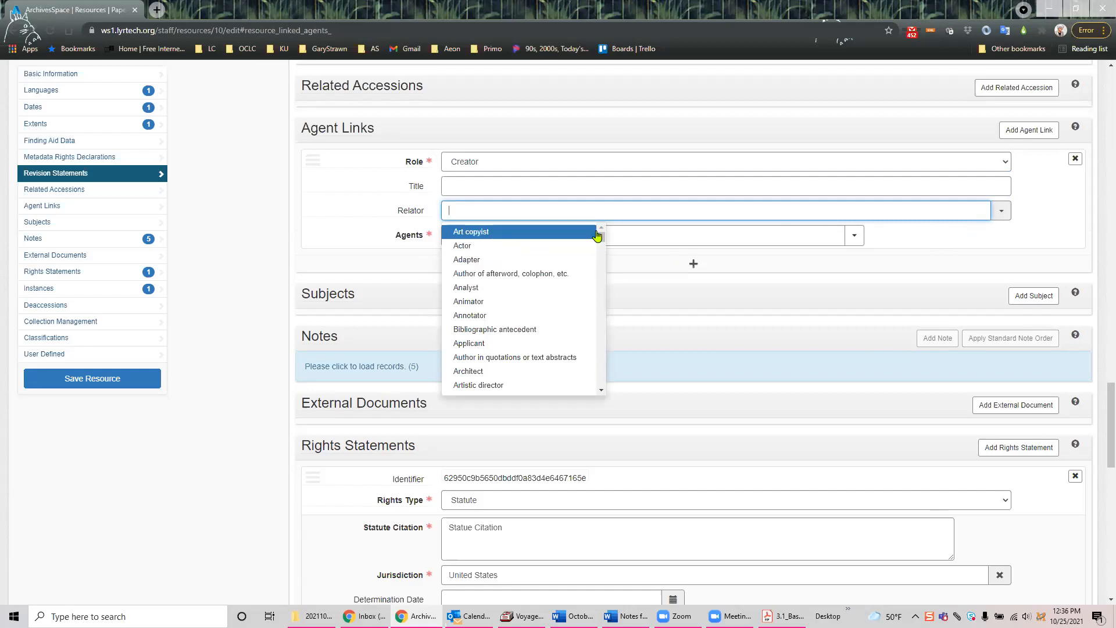
{"action": "mouse_move", "coordinate": [602, 240]}
{"action": "left_mouse_down"}
{"action": "mouse_move", "coordinate": [600, 256]}
{"action": "mouse_move", "coordinate": [605, 238]}
{"action": "left_mouse_up"}
{"action": "type", "text": "on"}
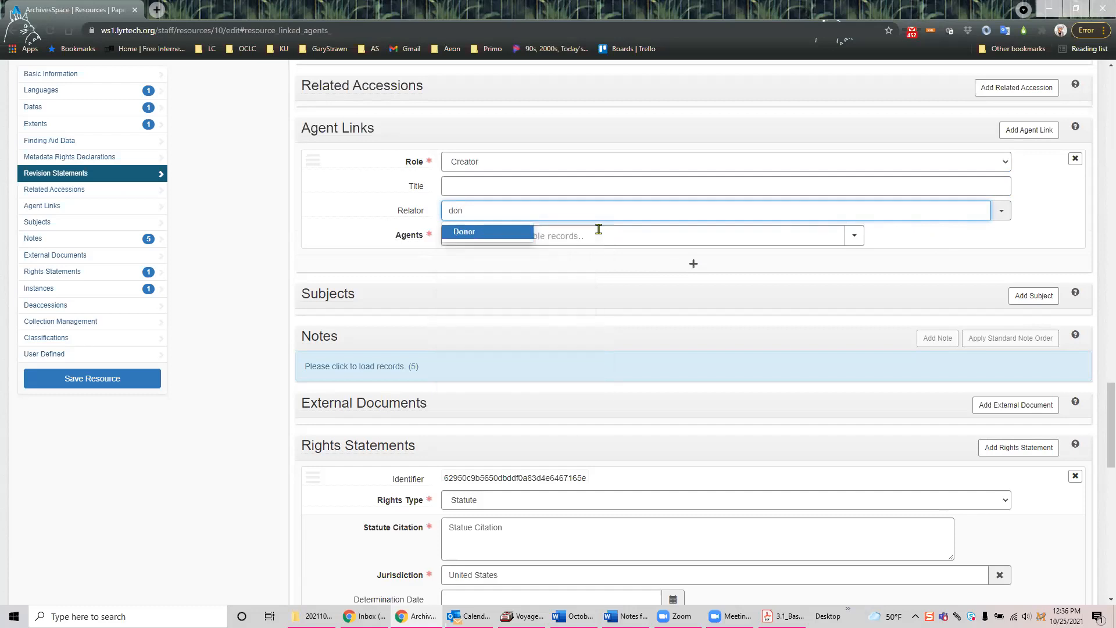
{"action": "left_click", "coordinate": [521, 233]}
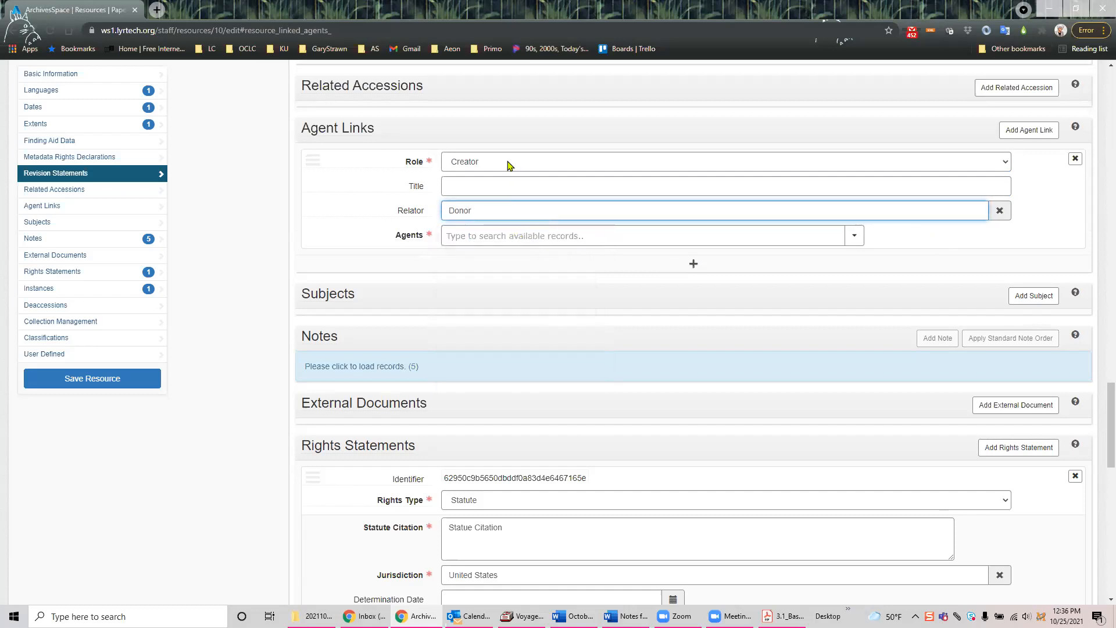
{"action": "double_click", "coordinate": [487, 210]}
{"action": "mouse_move", "coordinate": [409, 216]}
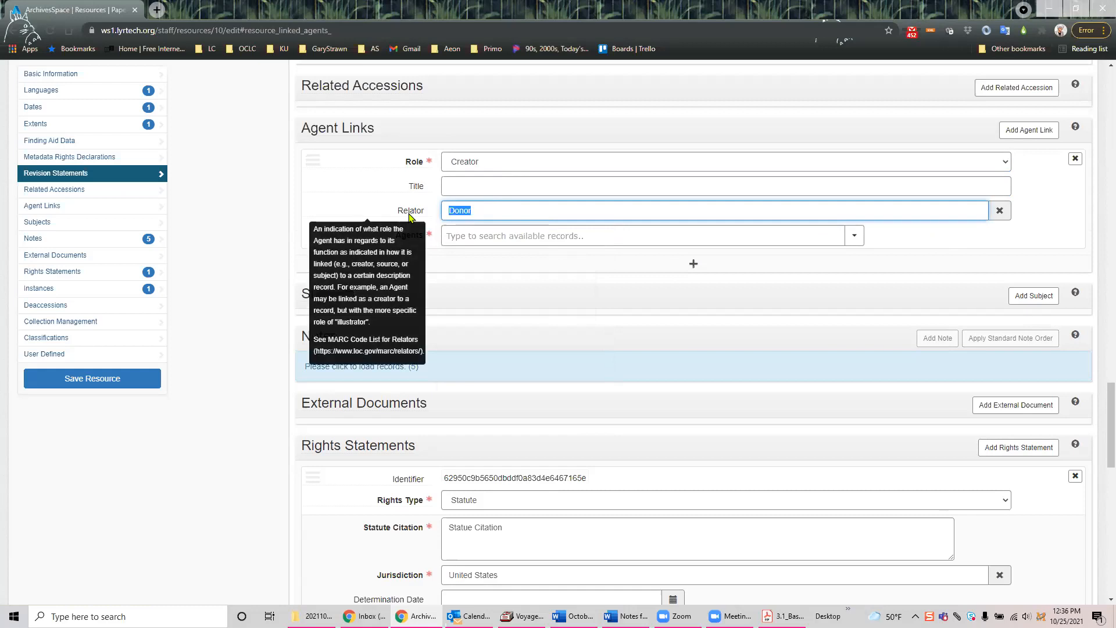
{"action": "key", "text": "BackSpace"}
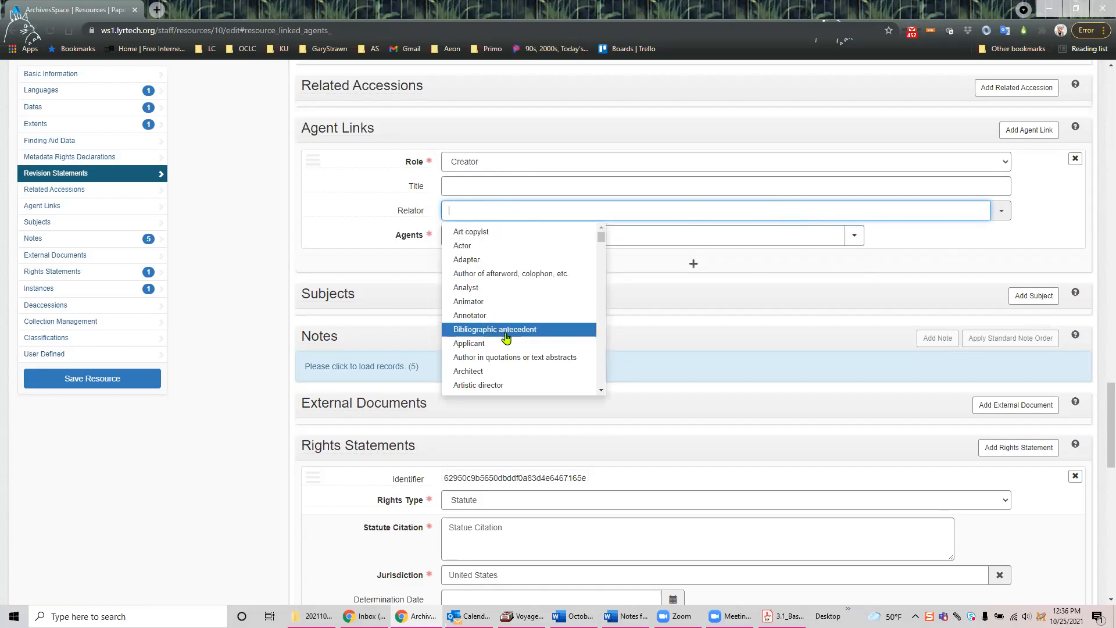
{"action": "scroll", "coordinate": [495, 327], "scroll_direction": "down", "scroll_amount": 1}
{"action": "scroll", "coordinate": [500, 317], "scroll_direction": "down", "scroll_amount": 1}
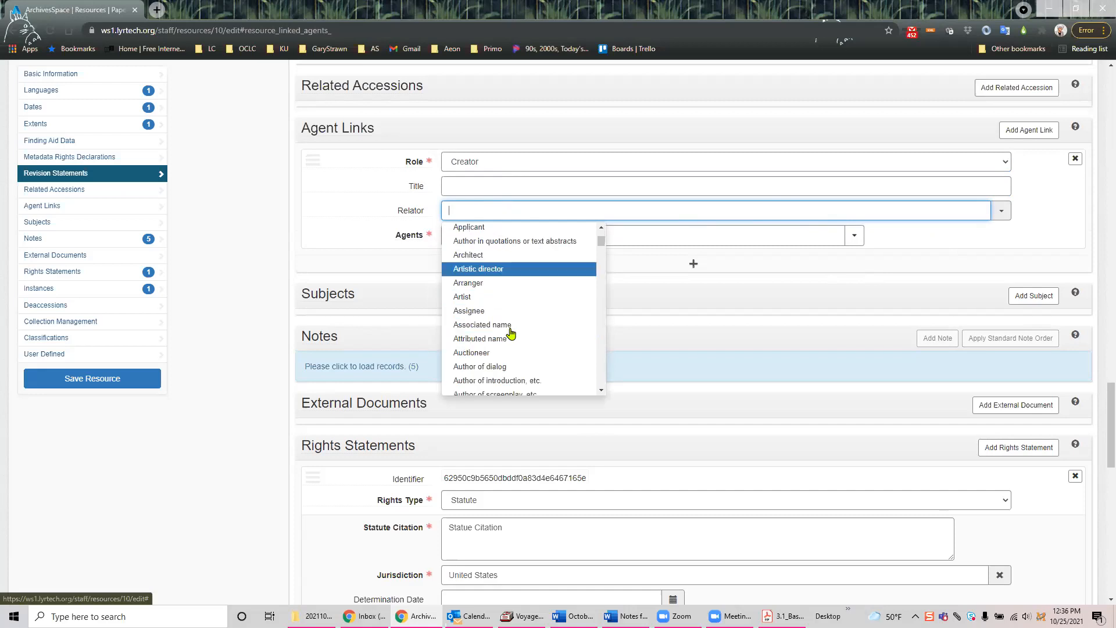
{"action": "scroll", "coordinate": [511, 329], "scroll_direction": "down", "scroll_amount": 1}
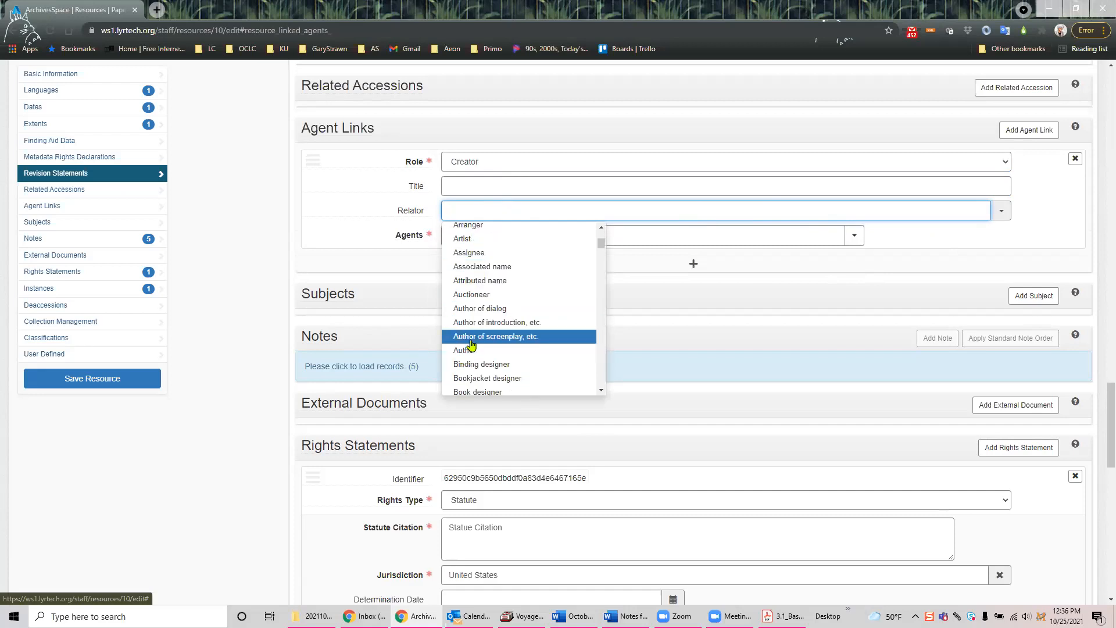
{"action": "left_click", "coordinate": [483, 337]}
{"action": "left_click", "coordinate": [1000, 213]}
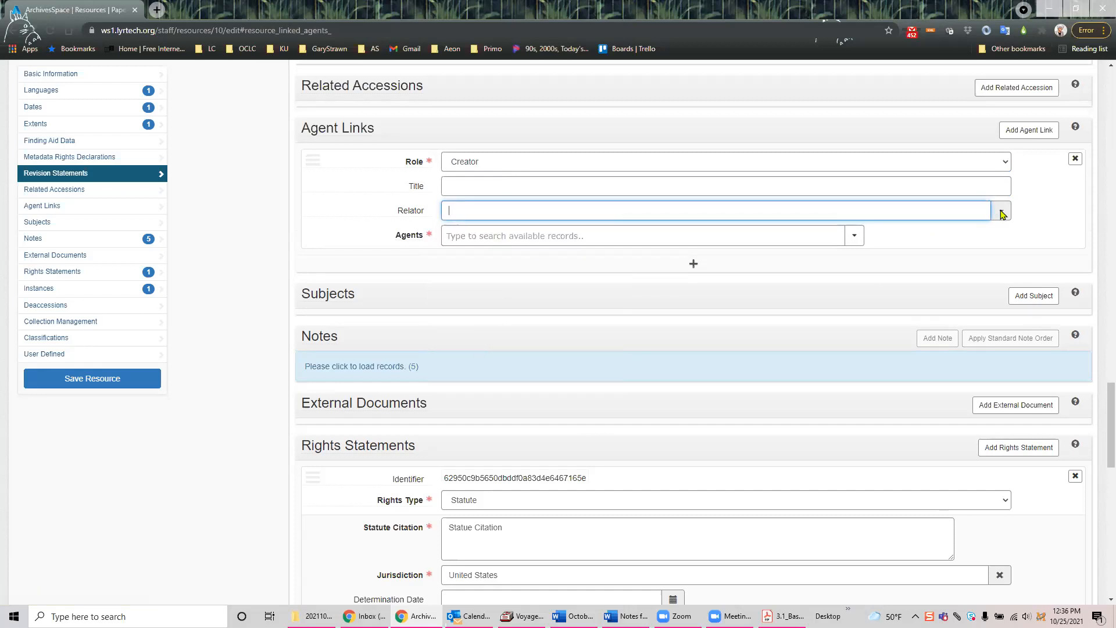
{"action": "type", "text": "author"}
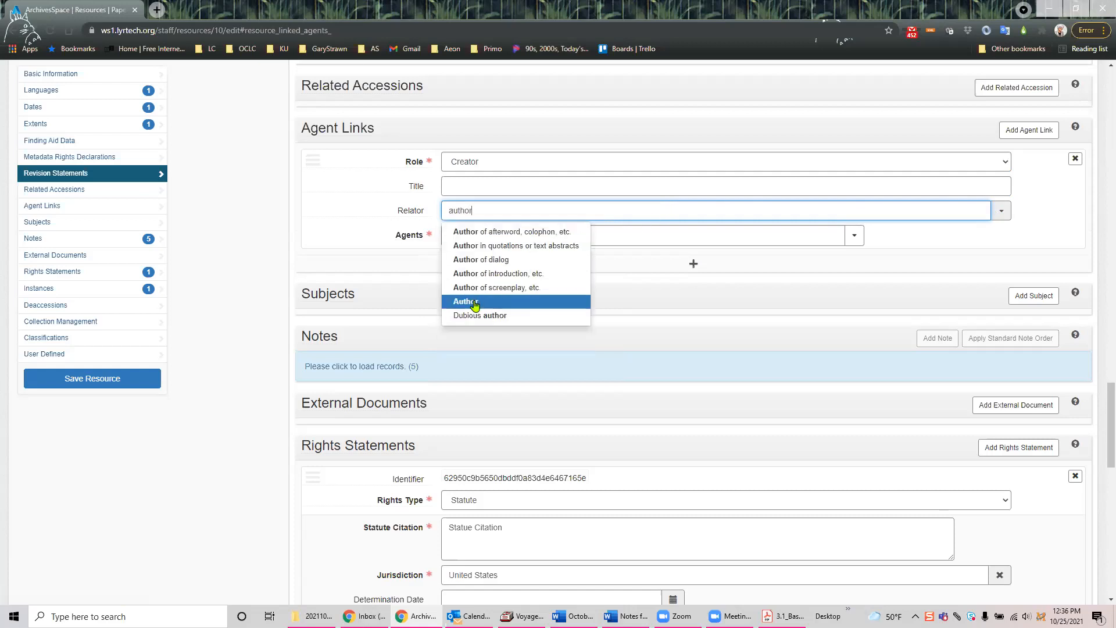
{"action": "left_click", "coordinate": [475, 304]}
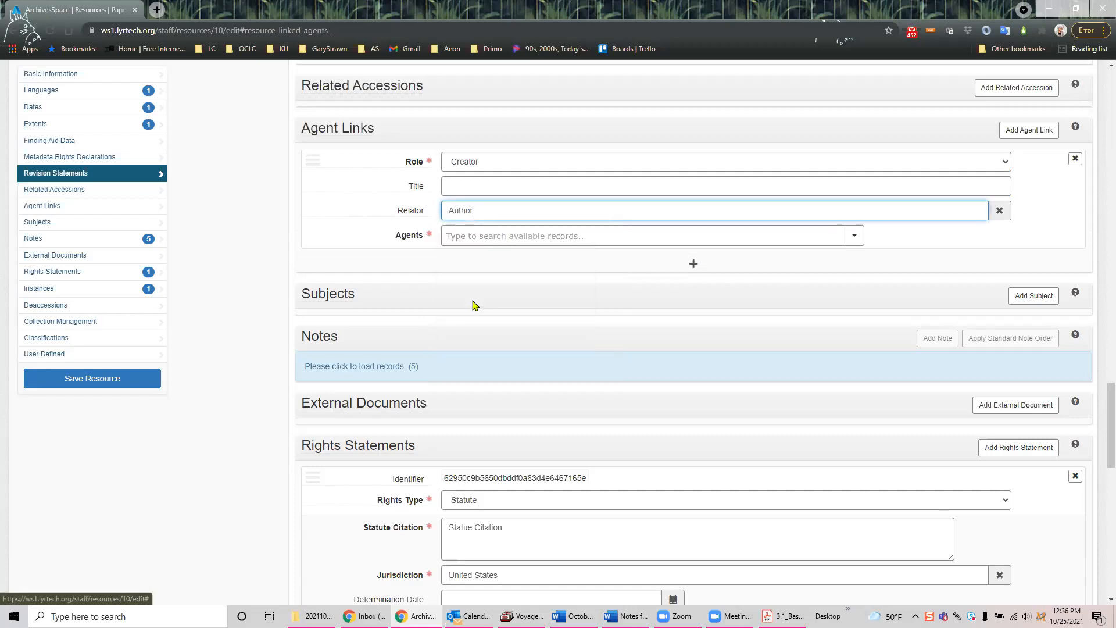
Step: Bring up the agent lookup options for the new link
{"action": "left_click", "coordinate": [462, 236]}
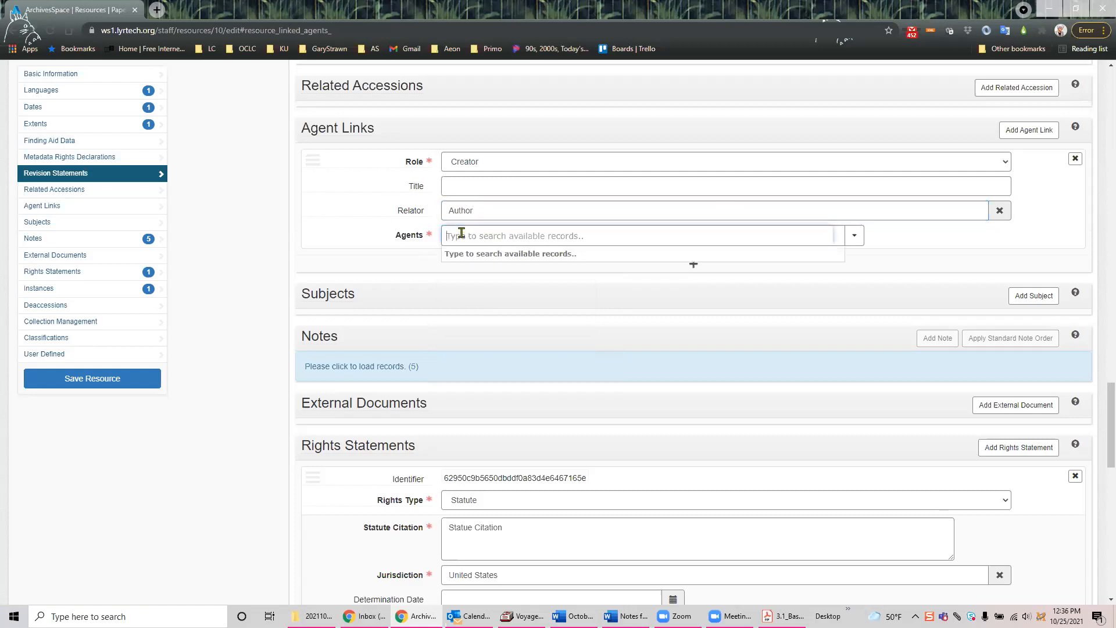
{"action": "left_click", "coordinate": [854, 235]}
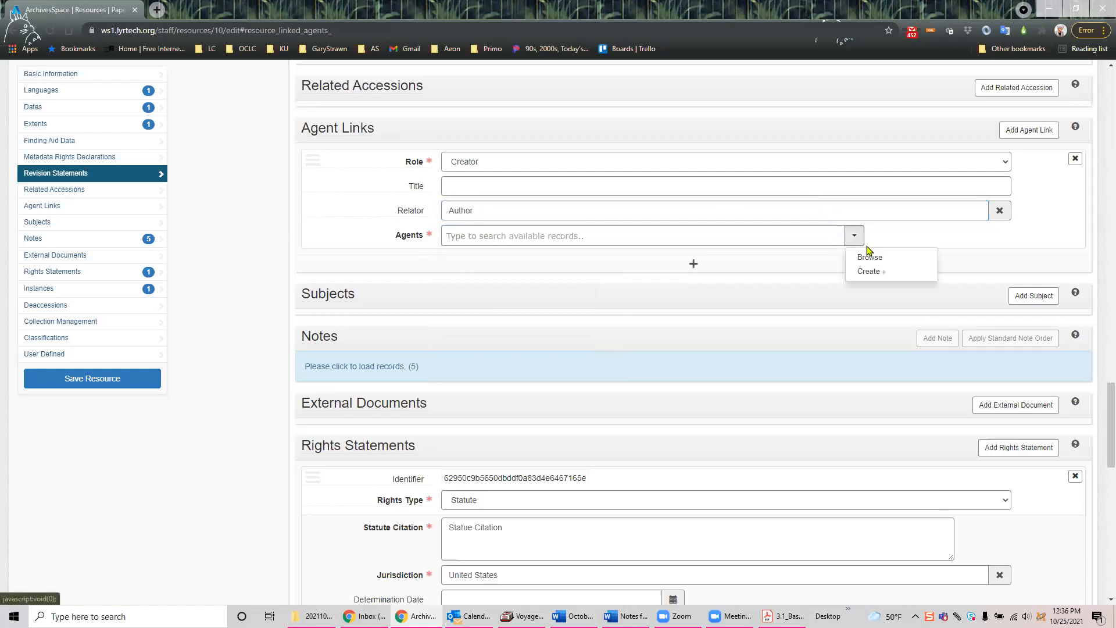
{"action": "mouse_move", "coordinate": [870, 273]}
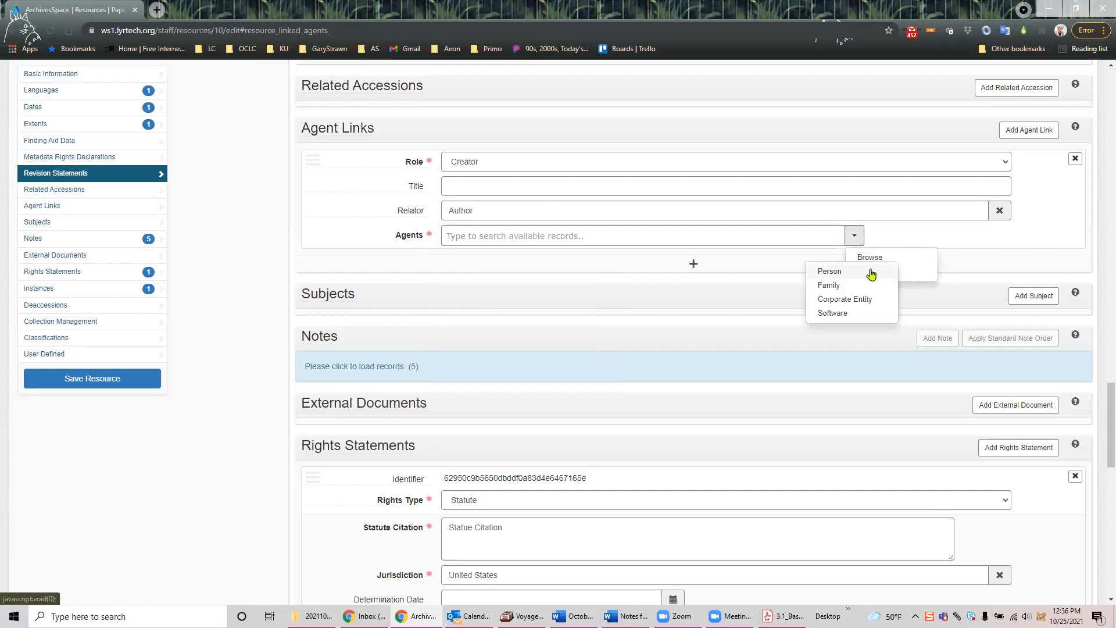
{"action": "left_click", "coordinate": [759, 237]}
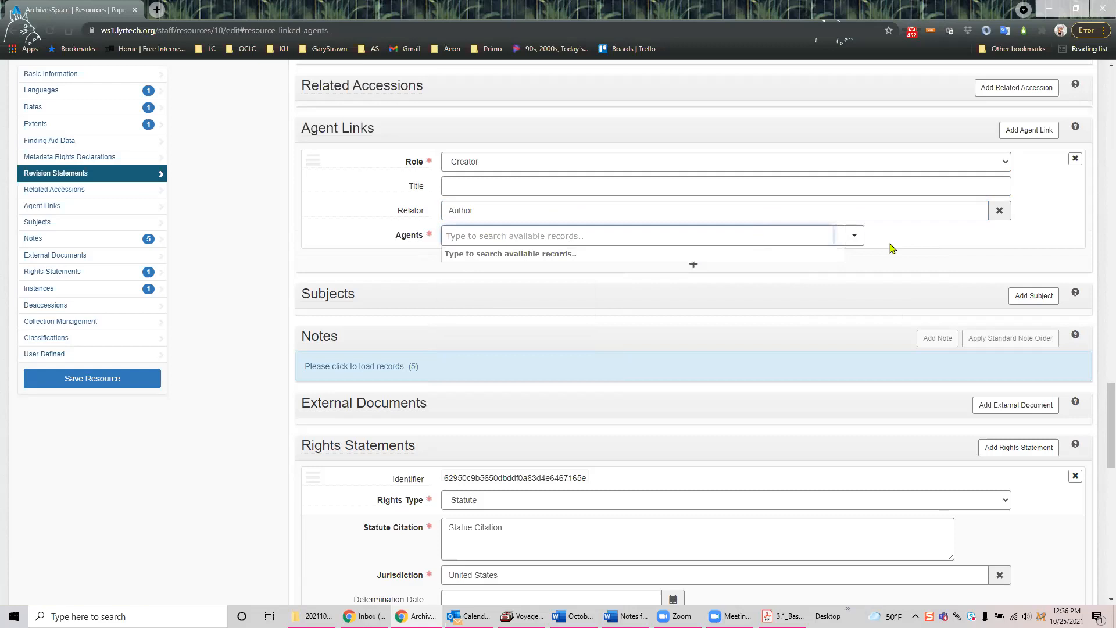
{"action": "left_click", "coordinate": [855, 237]}
Step: Filter Browse Agents by the person's first name and link the single matching agent (1928-2013)
{"action": "left_click", "coordinate": [866, 260]}
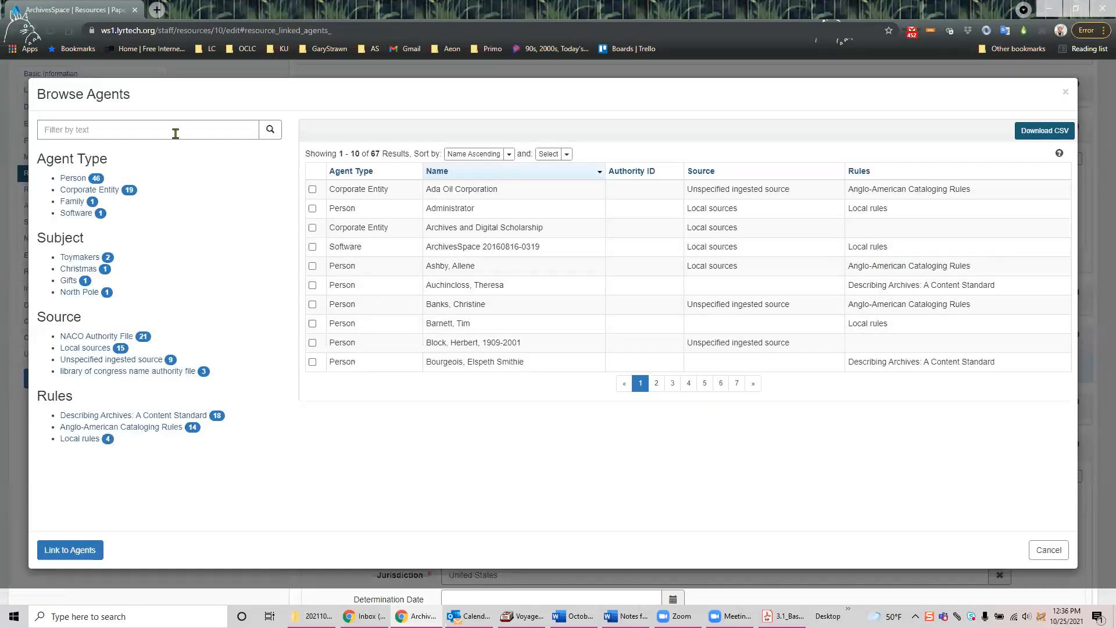
{"action": "left_click", "coordinate": [174, 128]}
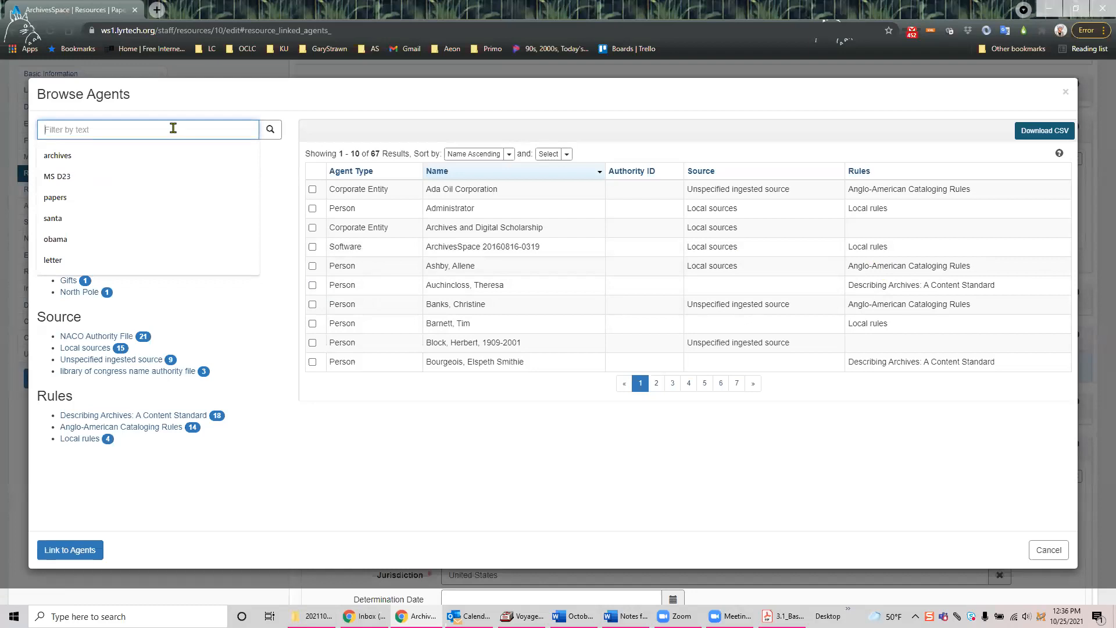
{"action": "type", "text": "melvina"}
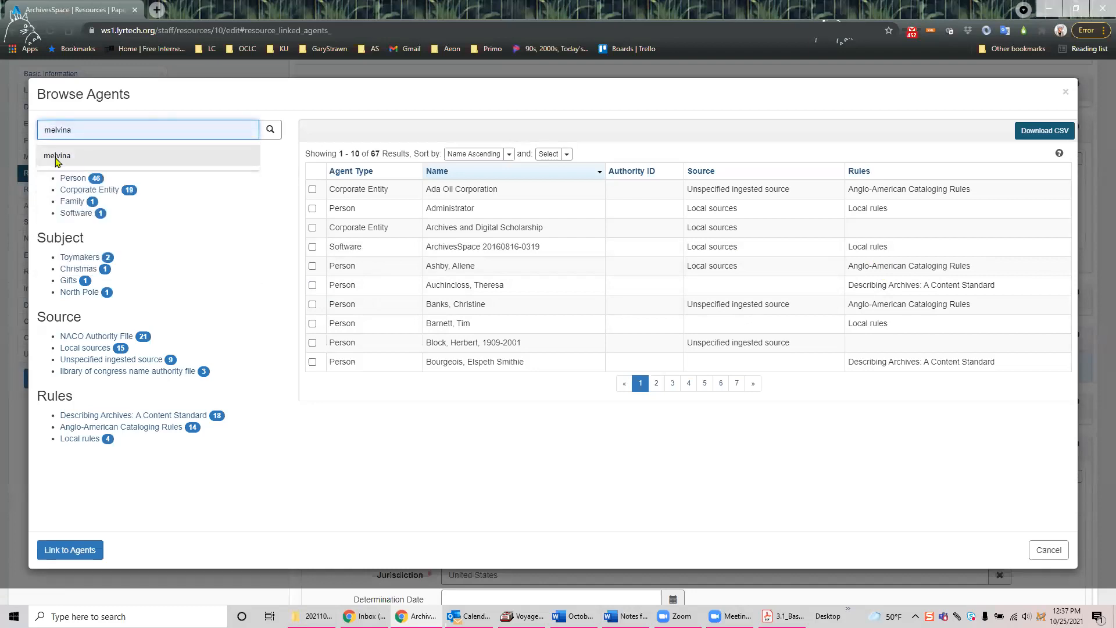
{"action": "left_click", "coordinate": [57, 156]}
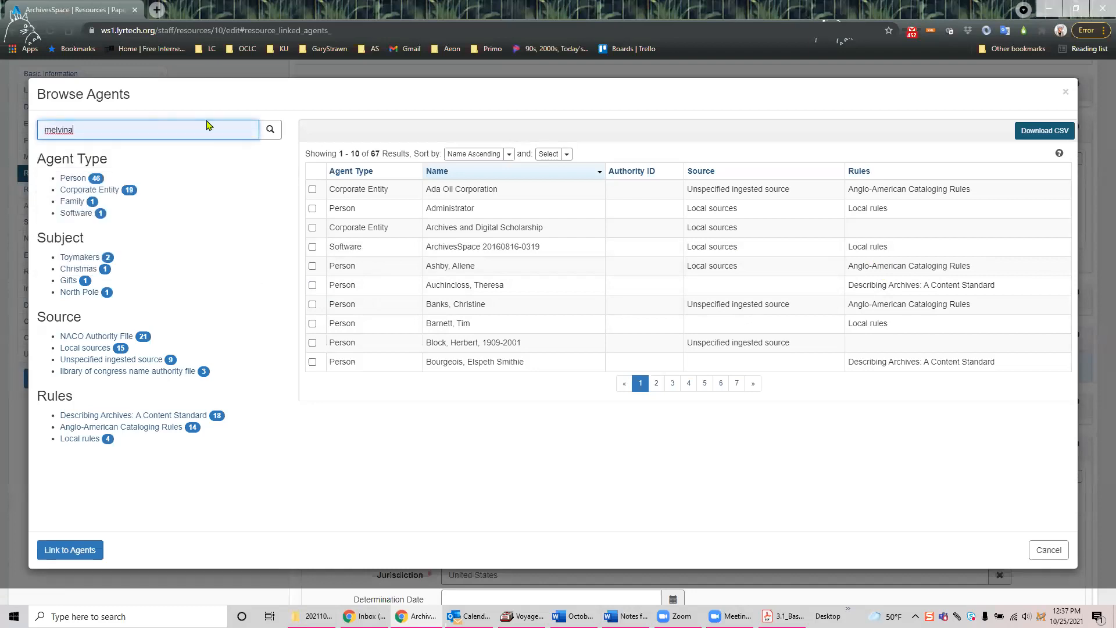
{"action": "left_click", "coordinate": [267, 129]}
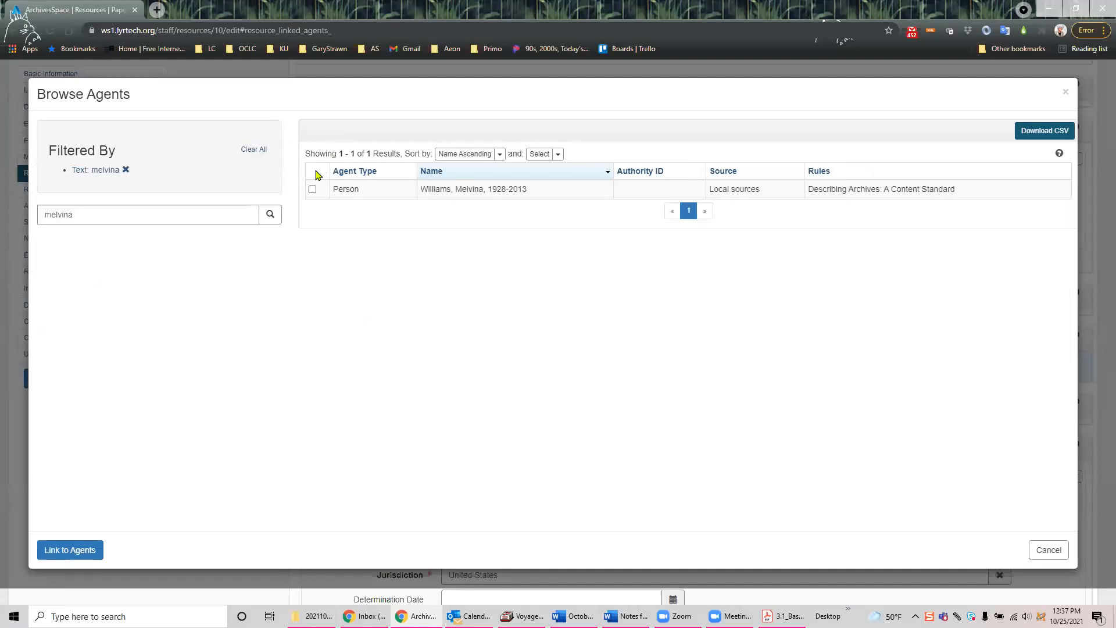
{"action": "left_click", "coordinate": [312, 191]}
{"action": "left_click", "coordinate": [66, 554]}
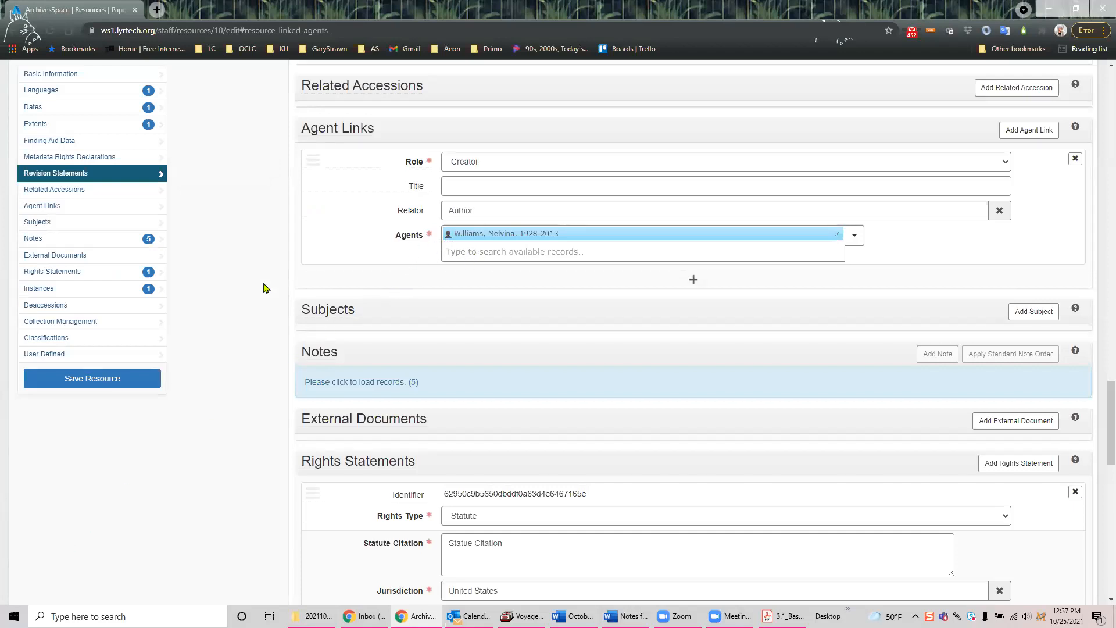
Step: Save the resource, then Publish All to publish it with its subrecords and components
{"action": "left_click", "coordinate": [81, 384]}
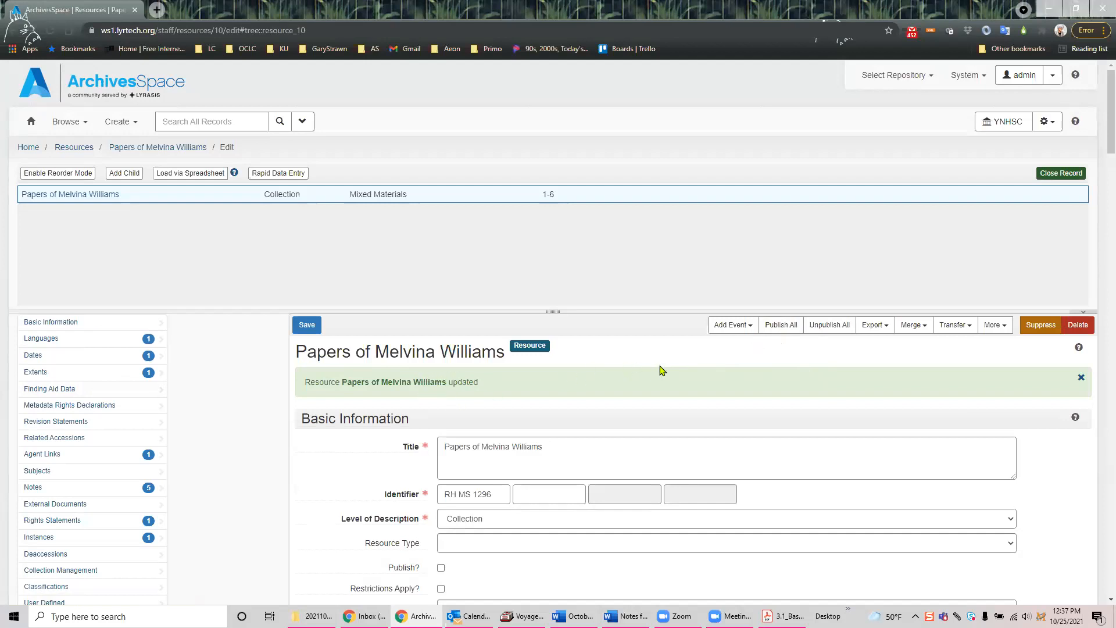
{"action": "left_click", "coordinate": [784, 329]}
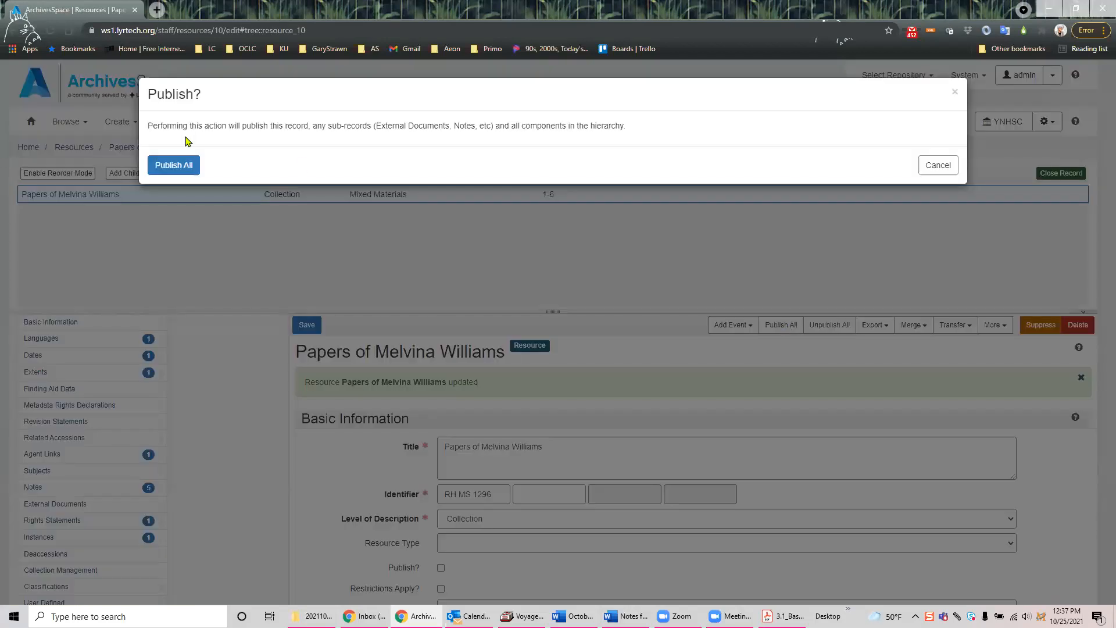
{"action": "left_click", "coordinate": [178, 165]}
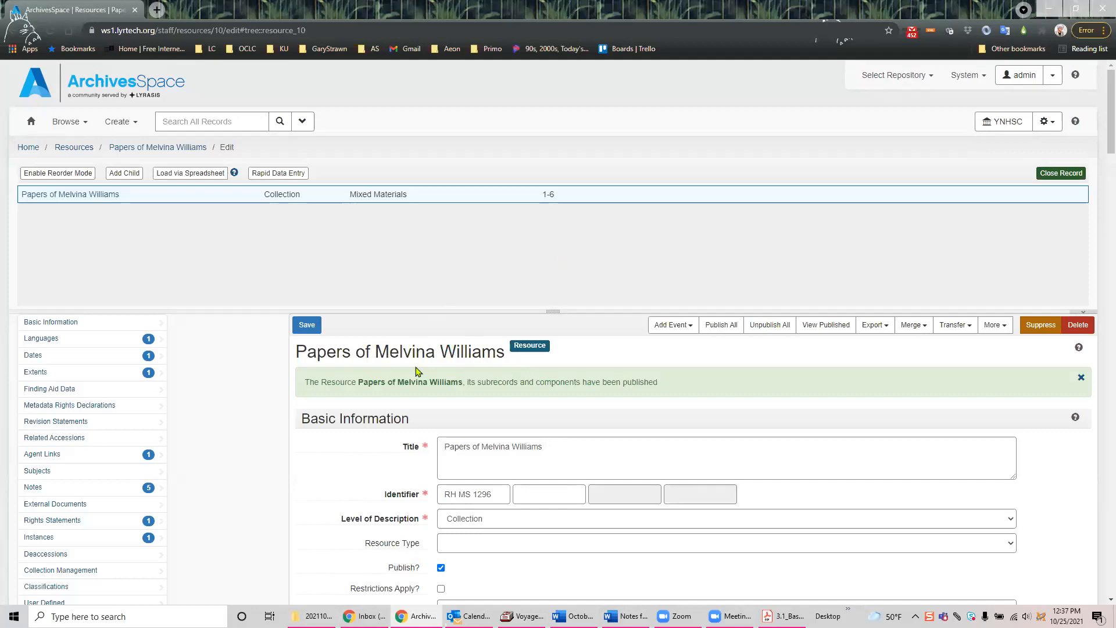
{"action": "left_click", "coordinate": [70, 125]}
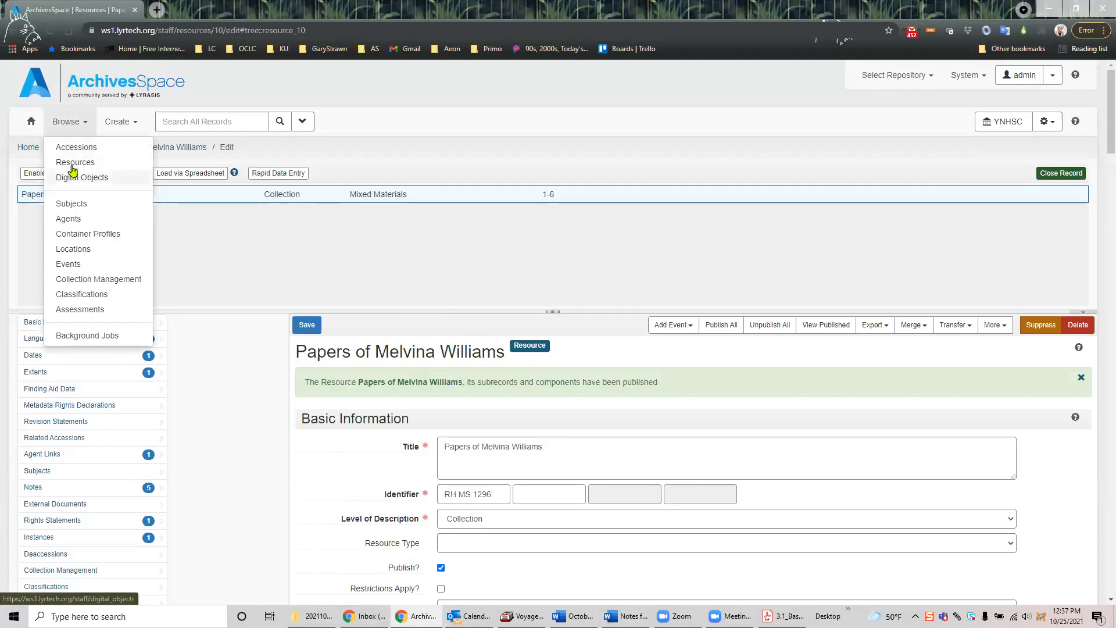
Step: Find the person agent in Browse > Agents by first name and open its record
{"action": "left_click", "coordinate": [68, 219]}
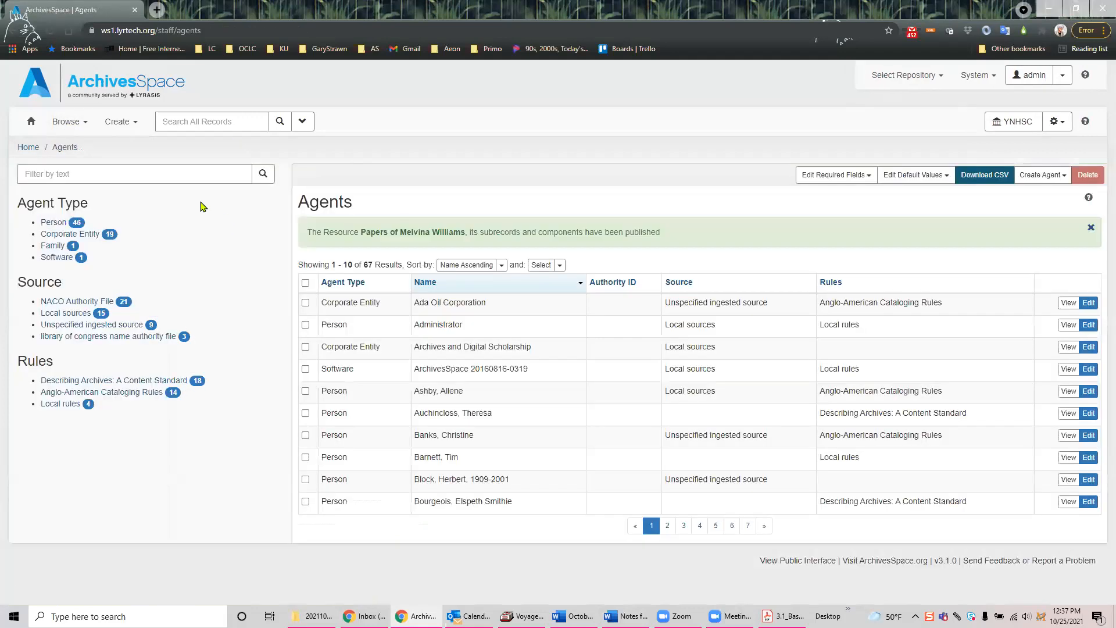
{"action": "left_click", "coordinate": [129, 173]}
{"action": "type", "text": "melvina"}
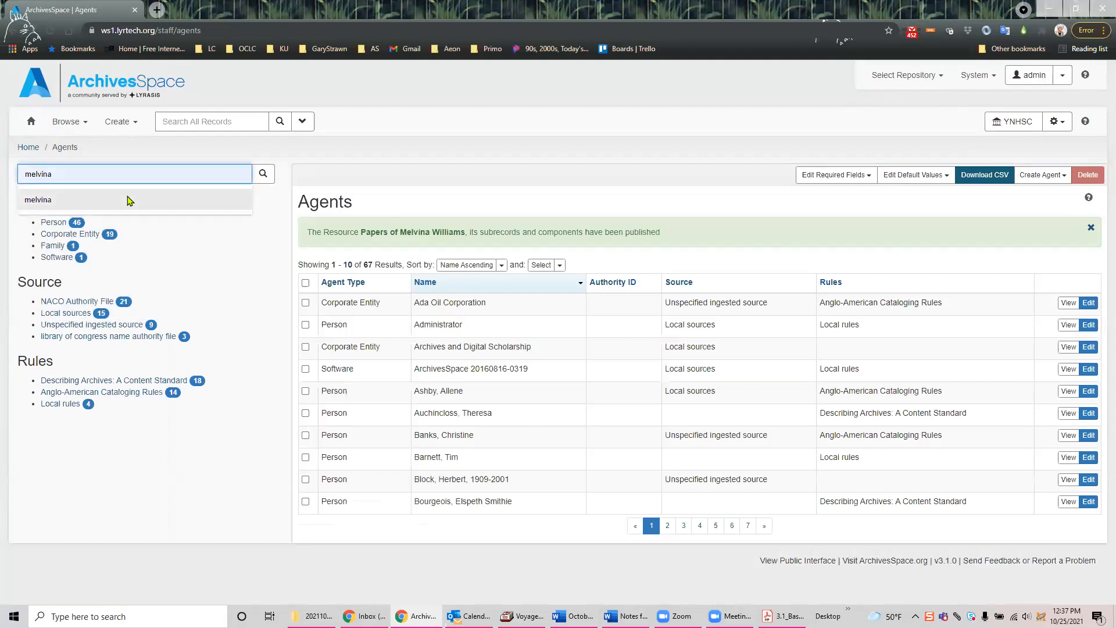
{"action": "left_click", "coordinate": [128, 199]}
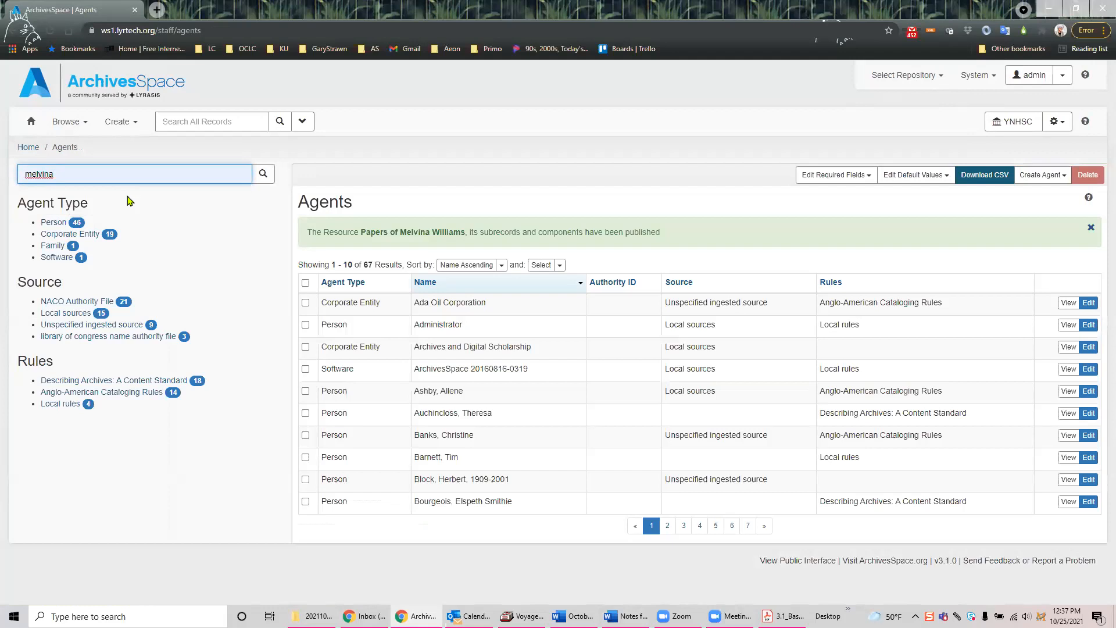
{"action": "left_click", "coordinate": [262, 174]}
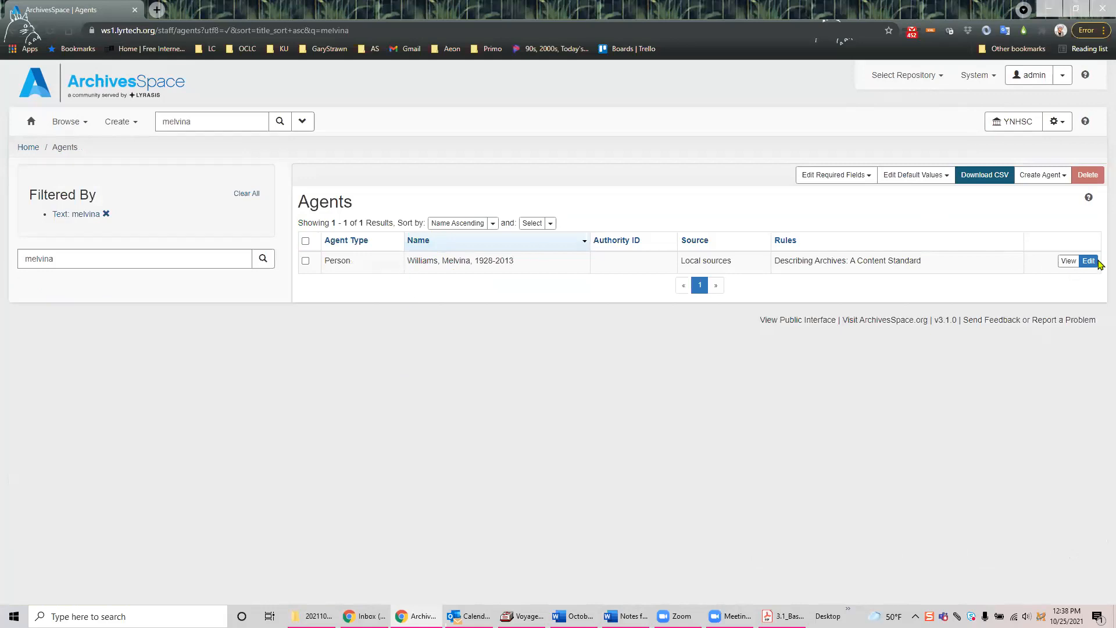
{"action": "left_click", "coordinate": [1047, 270]}
Step: Check Linked Records lists resource RH MS 1296 (1882 - 2012), comparing with the notes document
{"action": "scroll", "coordinate": [543, 297], "scroll_direction": "down", "scroll_amount": 1}
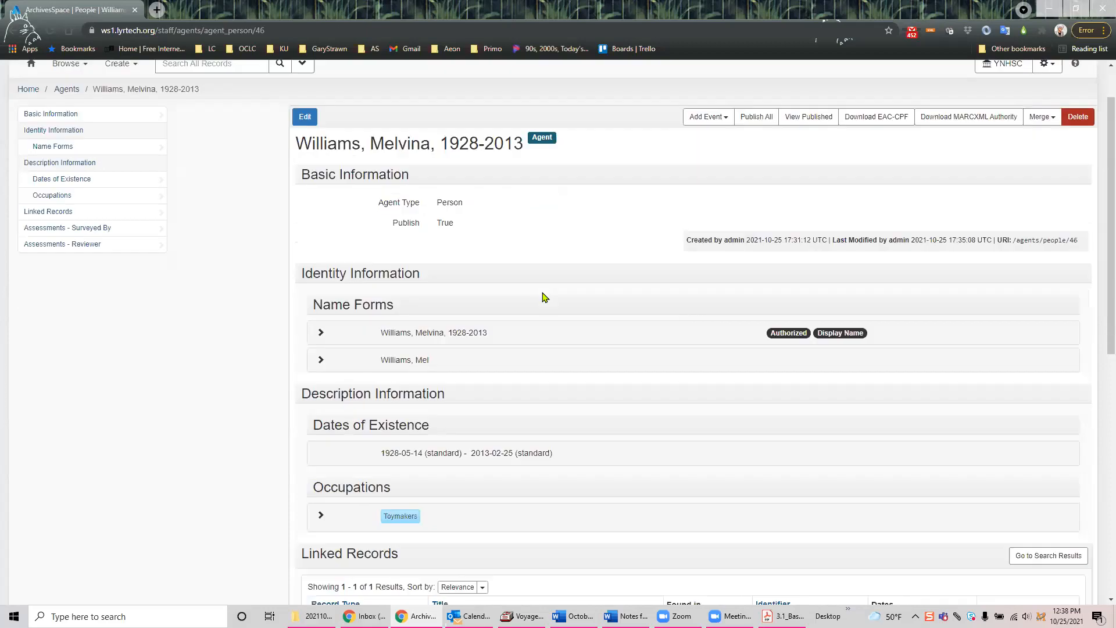
{"action": "scroll", "coordinate": [544, 297], "scroll_direction": "down", "scroll_amount": 2}
{"action": "scroll", "coordinate": [422, 363], "scroll_direction": "up", "scroll_amount": 2}
{"action": "scroll", "coordinate": [344, 468], "scroll_direction": "down", "scroll_amount": 3}
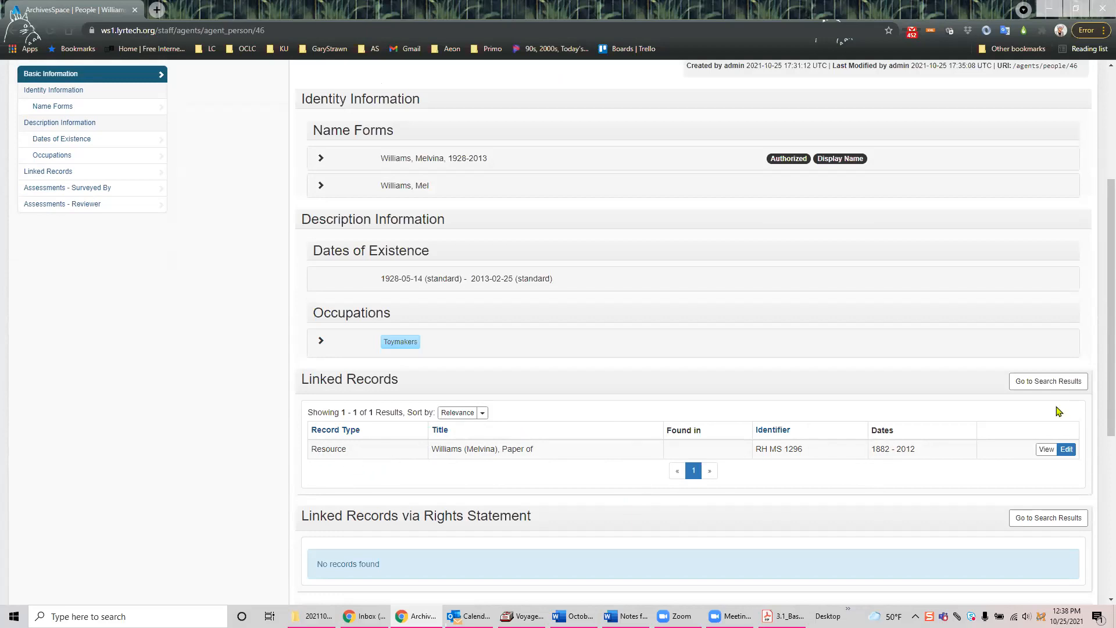
{"action": "key", "text": "alt+Tab"}
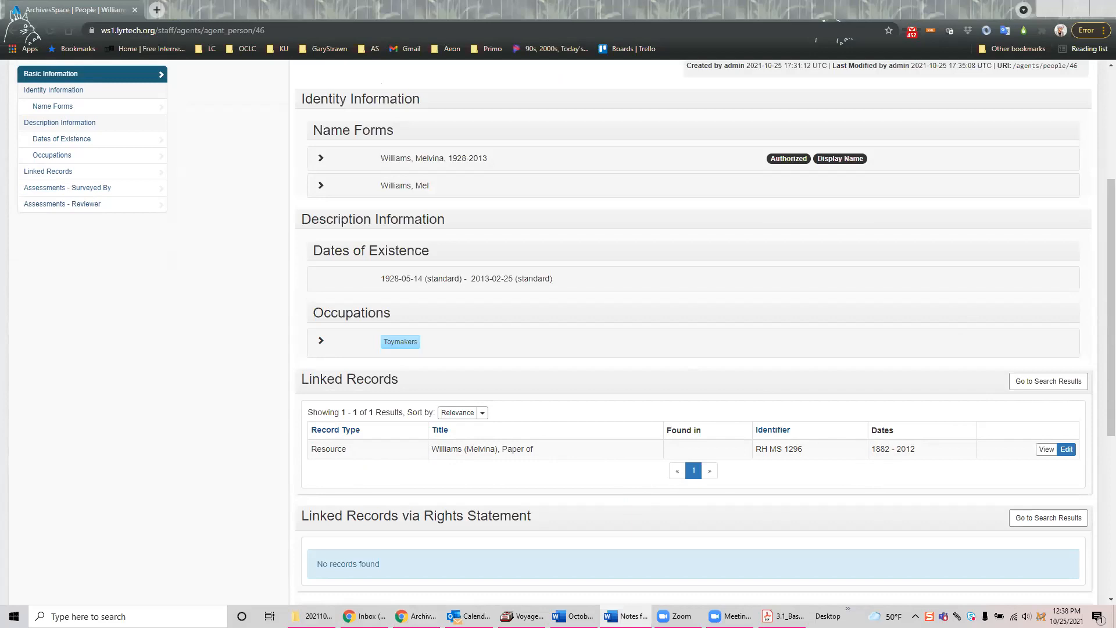
{"action": "left_click", "coordinate": [215, 347]}
{"action": "scroll", "coordinate": [227, 358], "scroll_direction": "up", "scroll_amount": 4}
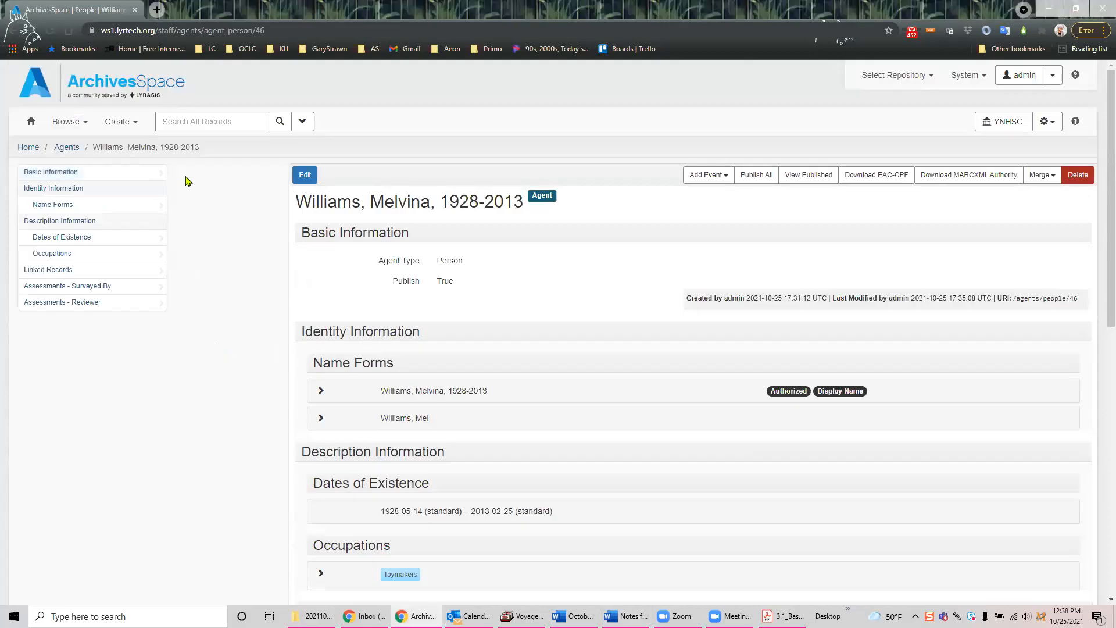
{"action": "left_click", "coordinate": [68, 121]}
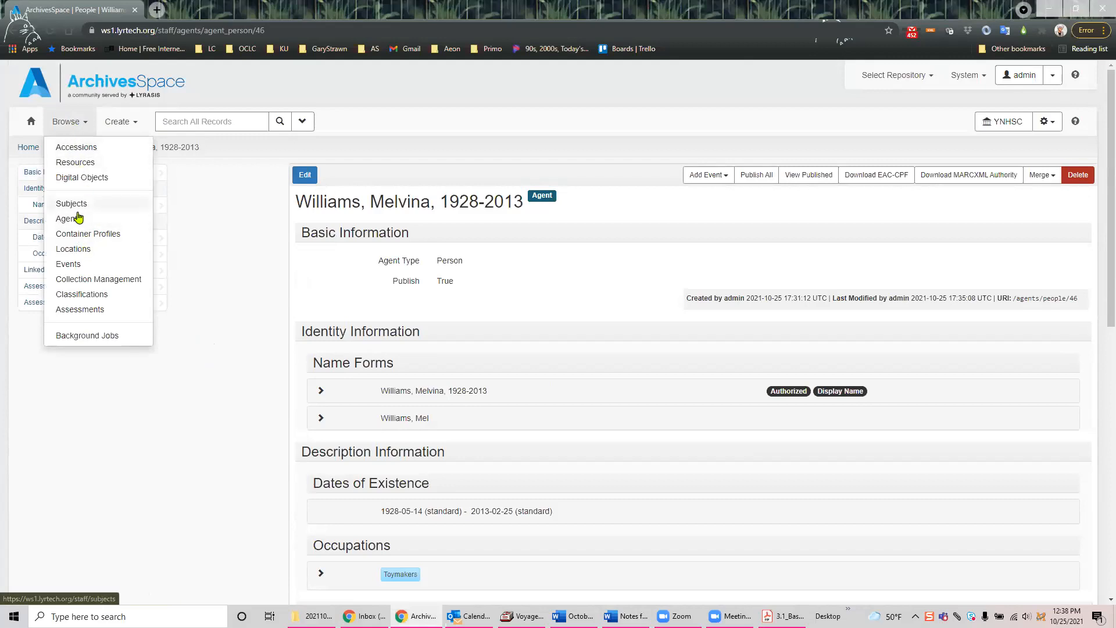
Step: Reopen RH MS 1296 for editing and add an agent link with role Source and relator Donor
{"action": "left_click", "coordinate": [79, 167]}
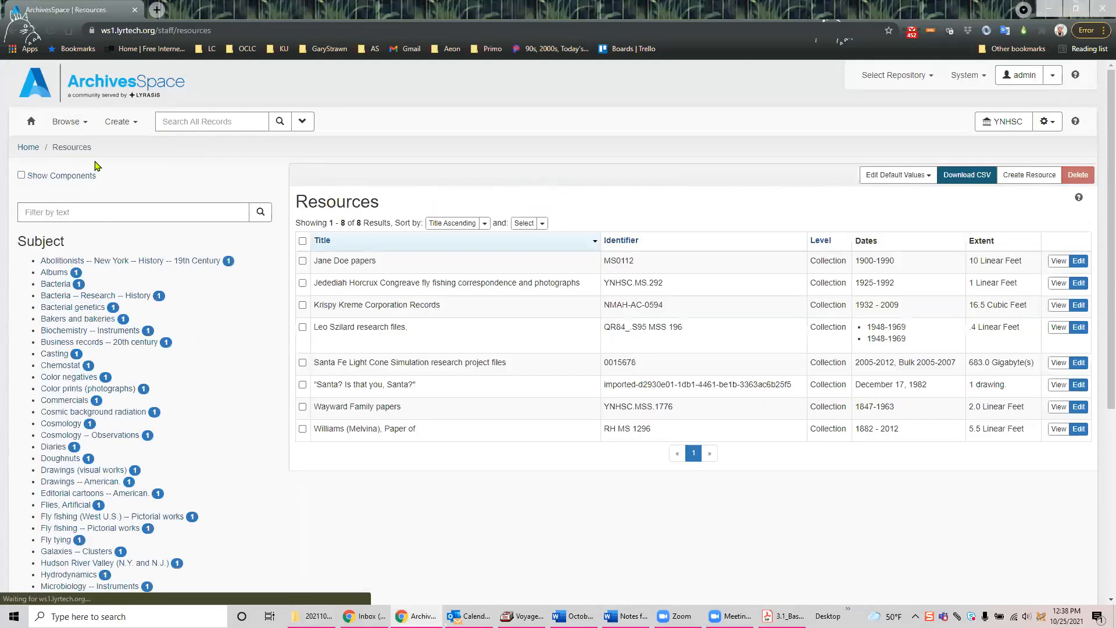
{"action": "left_click", "coordinate": [1079, 429]}
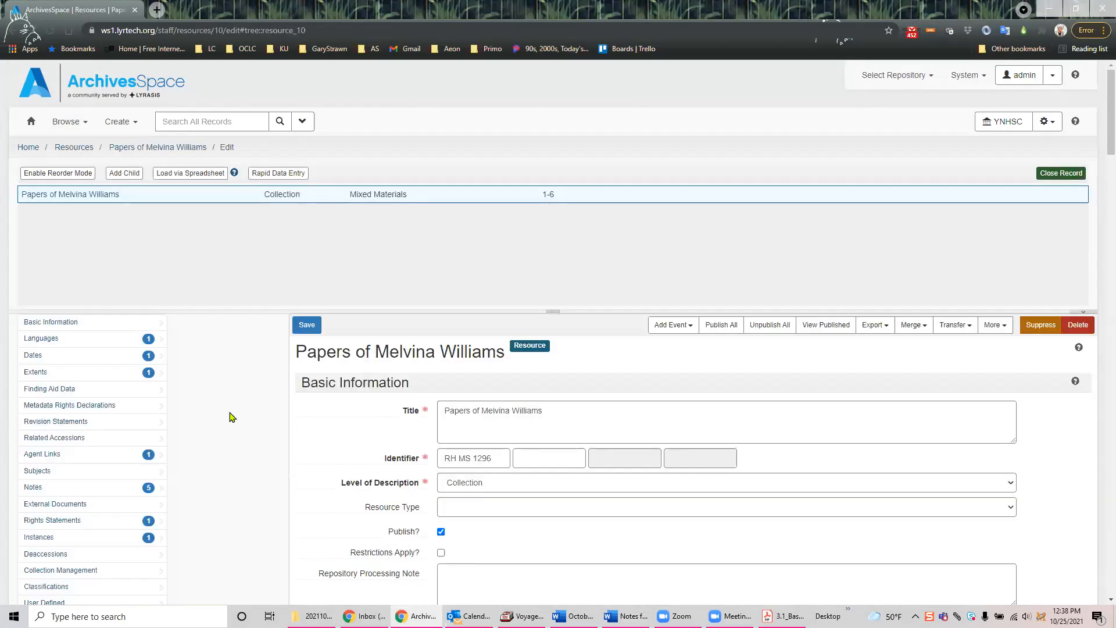
{"action": "left_click", "coordinate": [90, 458]}
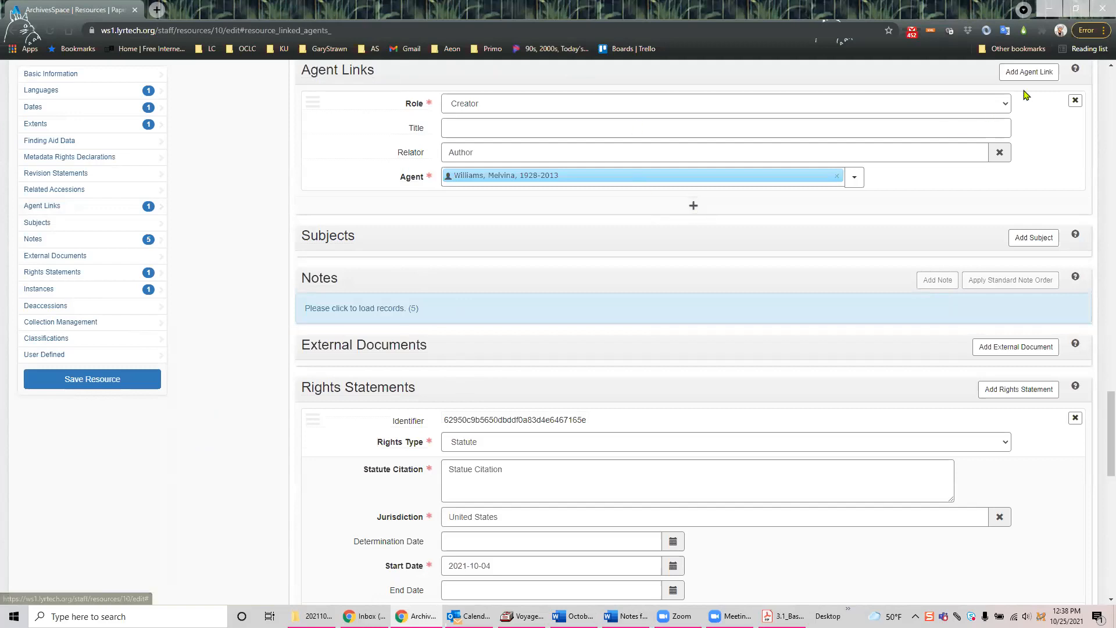
{"action": "left_click", "coordinate": [691, 206]}
{"action": "left_click", "coordinate": [1007, 212]}
{"action": "left_click", "coordinate": [468, 249]}
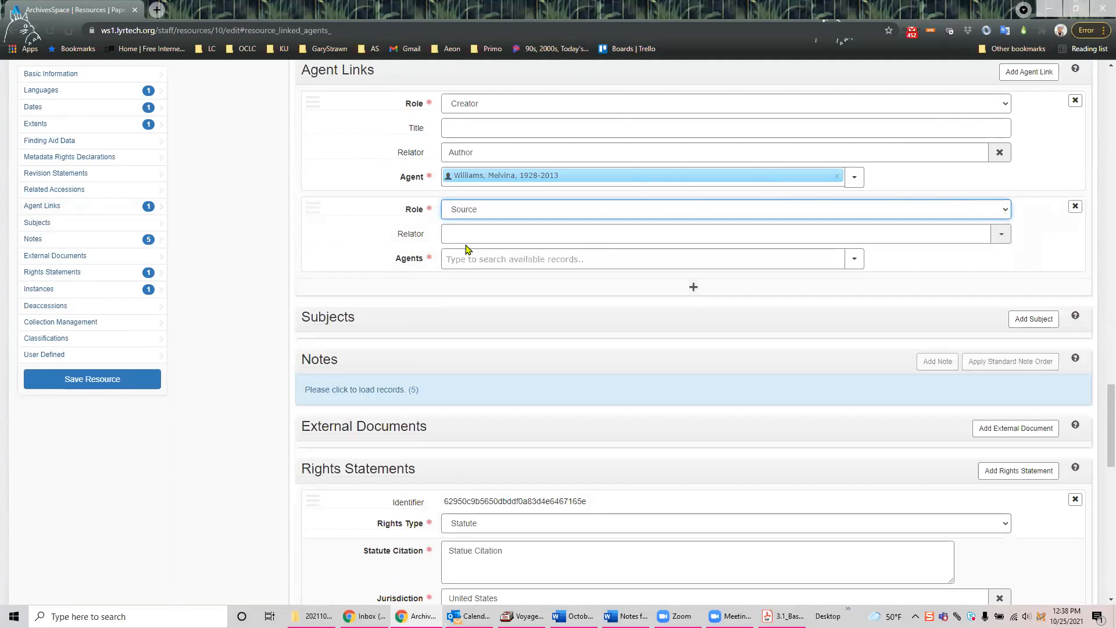
{"action": "left_click", "coordinate": [468, 235]}
{"action": "type", "text": "dono"}
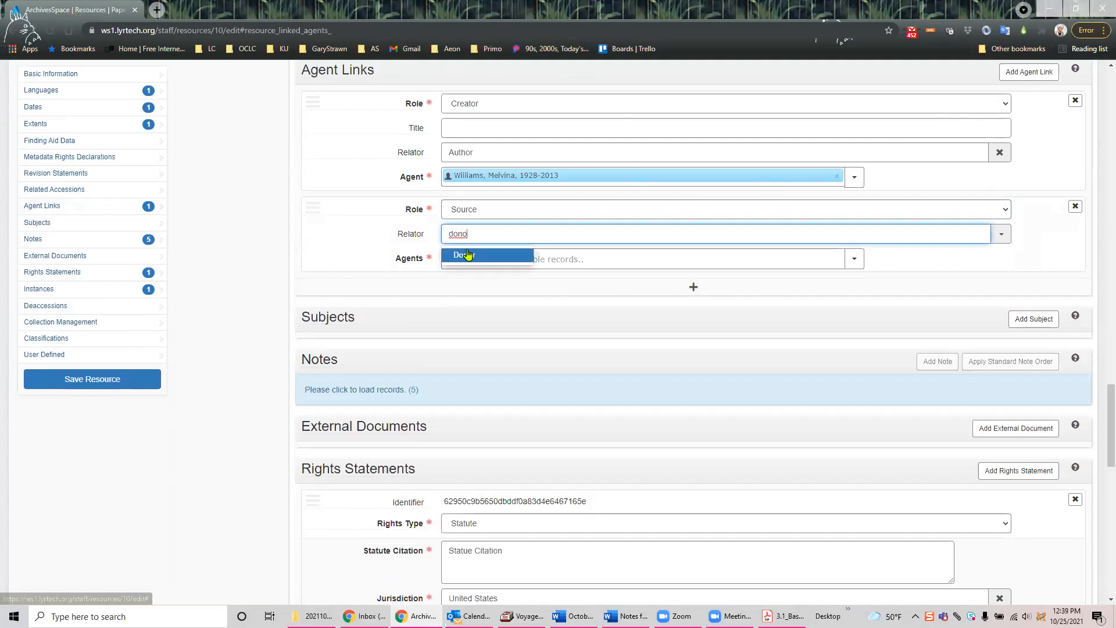
{"action": "left_click", "coordinate": [465, 251]}
Step: Create a new person agent with the donor's name, link it, and save the resource
{"action": "left_click", "coordinate": [837, 258]}
{"action": "left_click", "coordinate": [854, 258]}
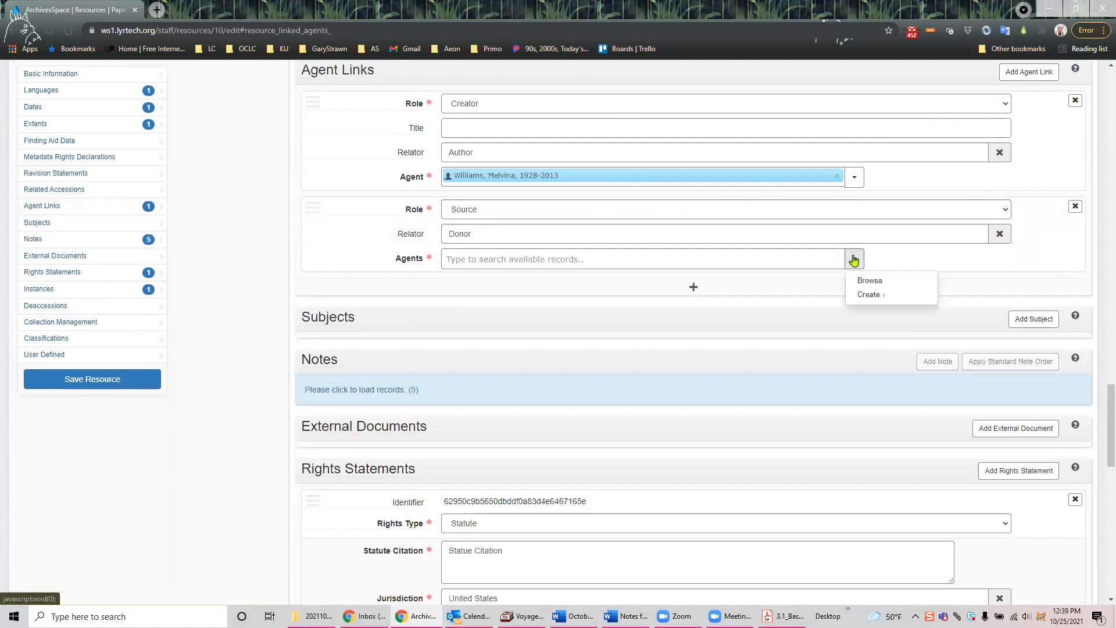
{"action": "mouse_move", "coordinate": [875, 294]}
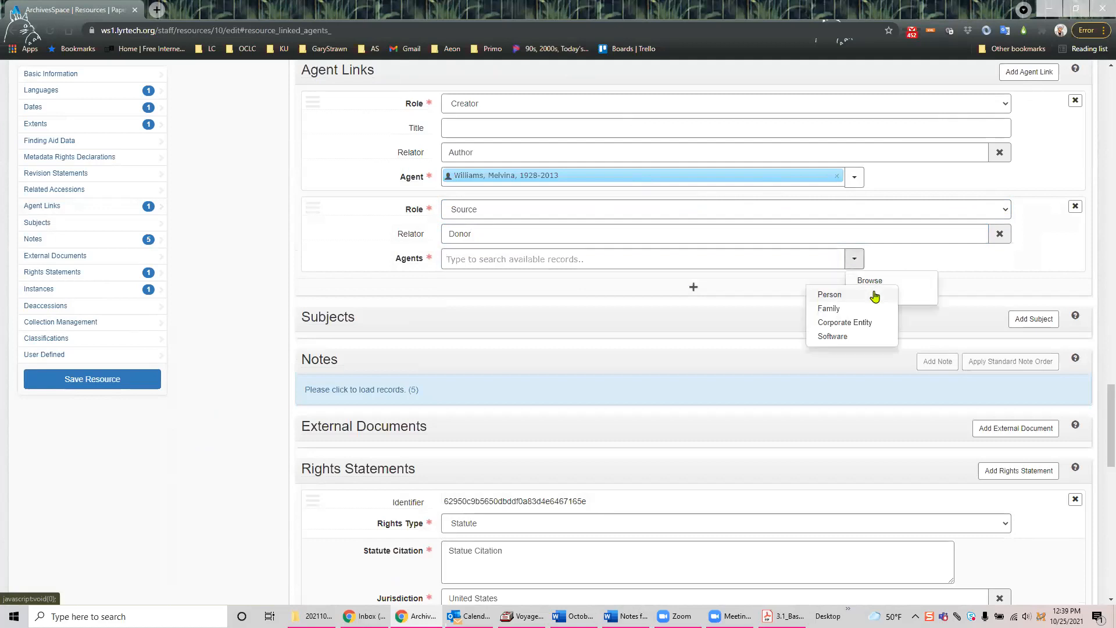
{"action": "left_click", "coordinate": [821, 296]}
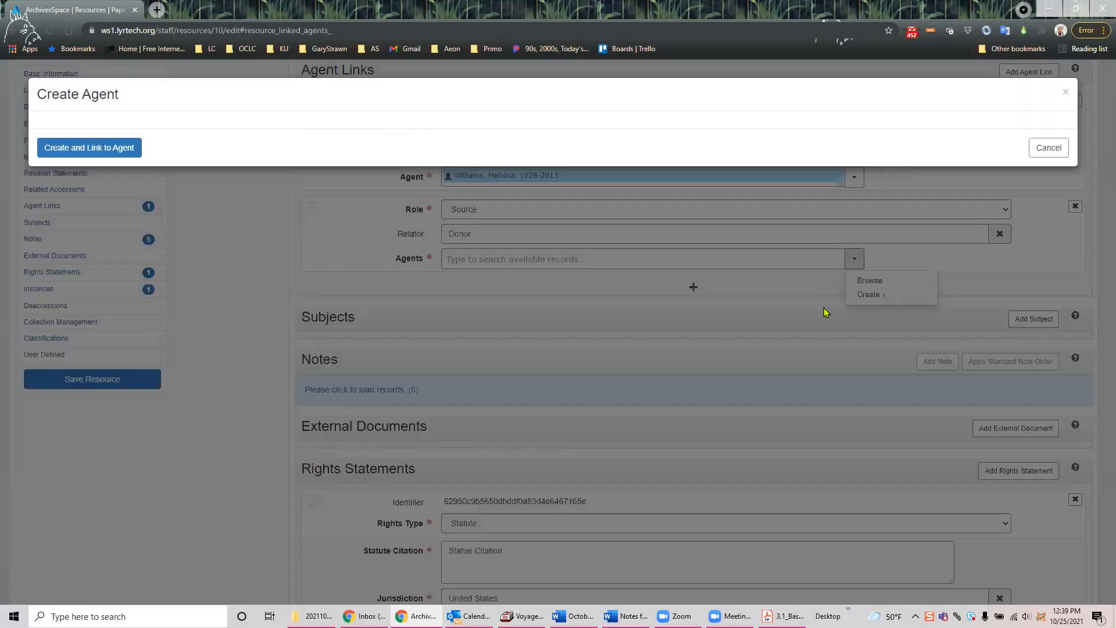
{"action": "scroll", "coordinate": [488, 181], "scroll_direction": "down", "scroll_amount": 4}
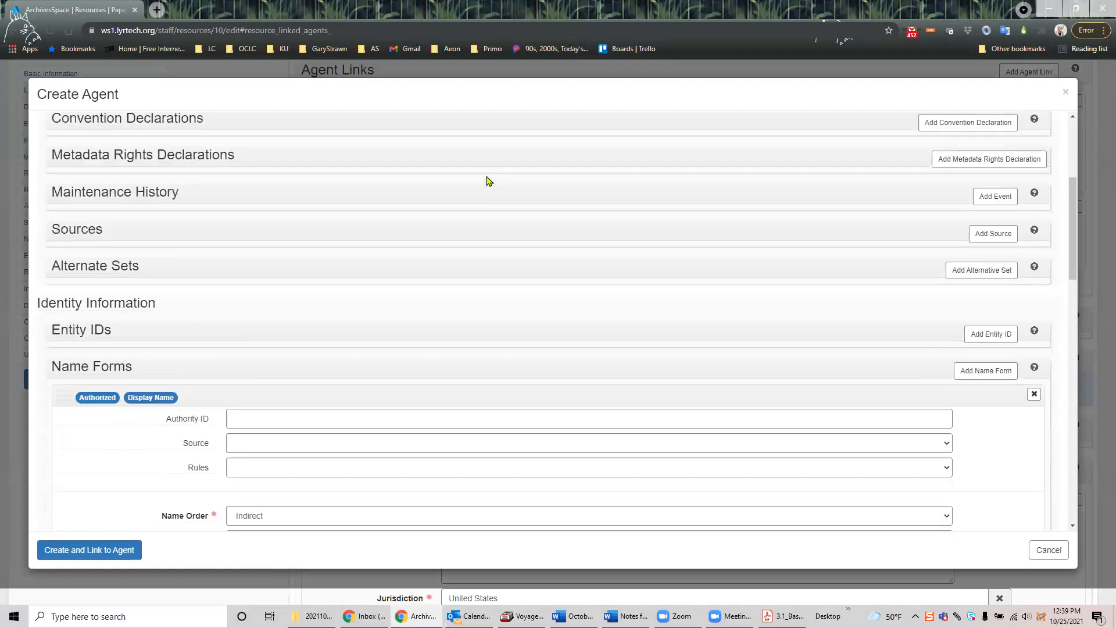
{"action": "scroll", "coordinate": [488, 181], "scroll_direction": "down", "scroll_amount": 5}
{"action": "left_click", "coordinate": [251, 300]}
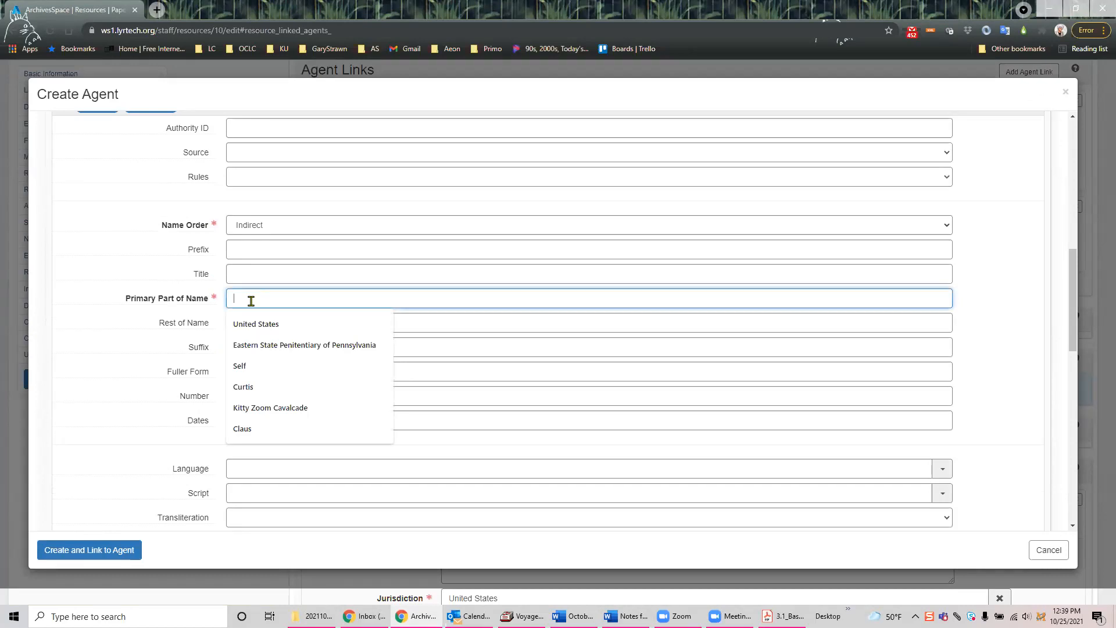
{"action": "type", "text": "Will"}
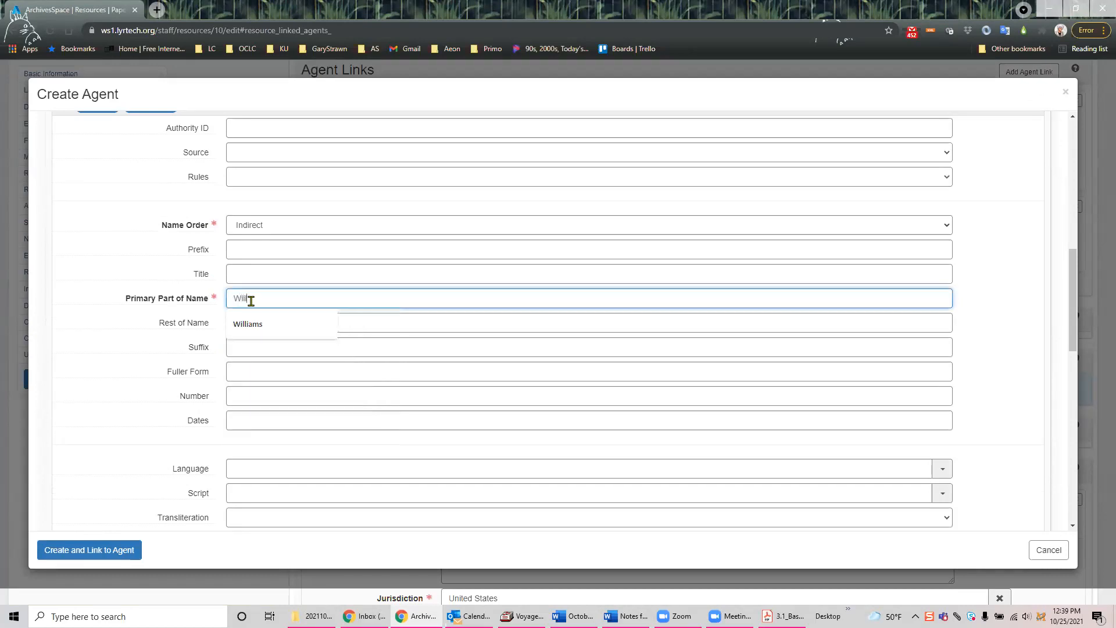
{"action": "type", "text": "iams"}
{"action": "left_click", "coordinate": [317, 322]}
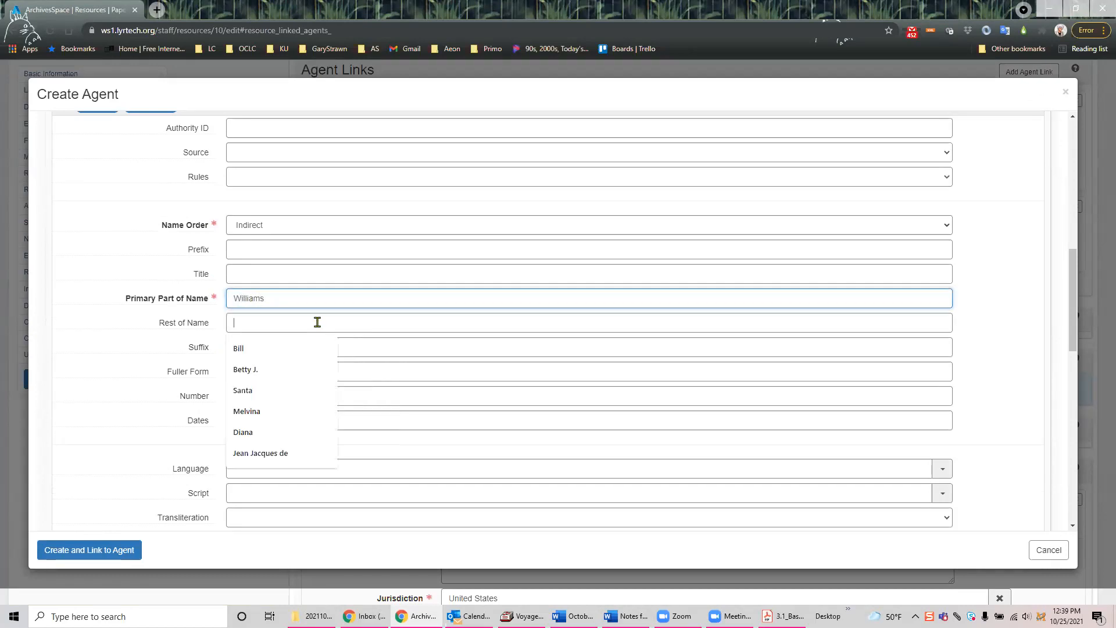
{"action": "type", "text": "C.A."}
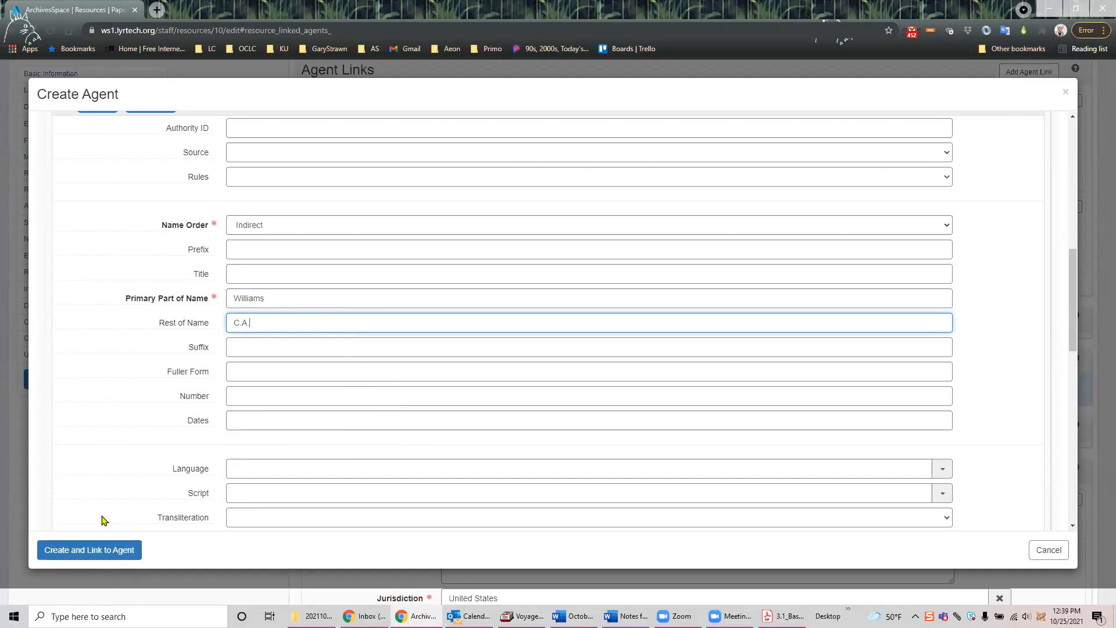
{"action": "left_click", "coordinate": [96, 547]}
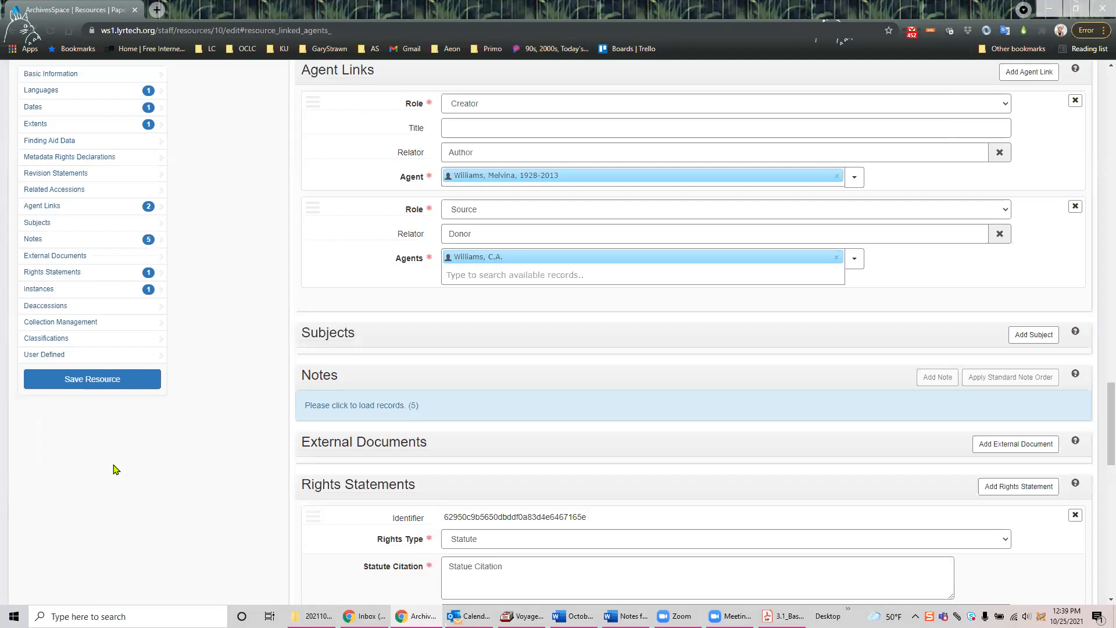
{"action": "left_click", "coordinate": [114, 380]}
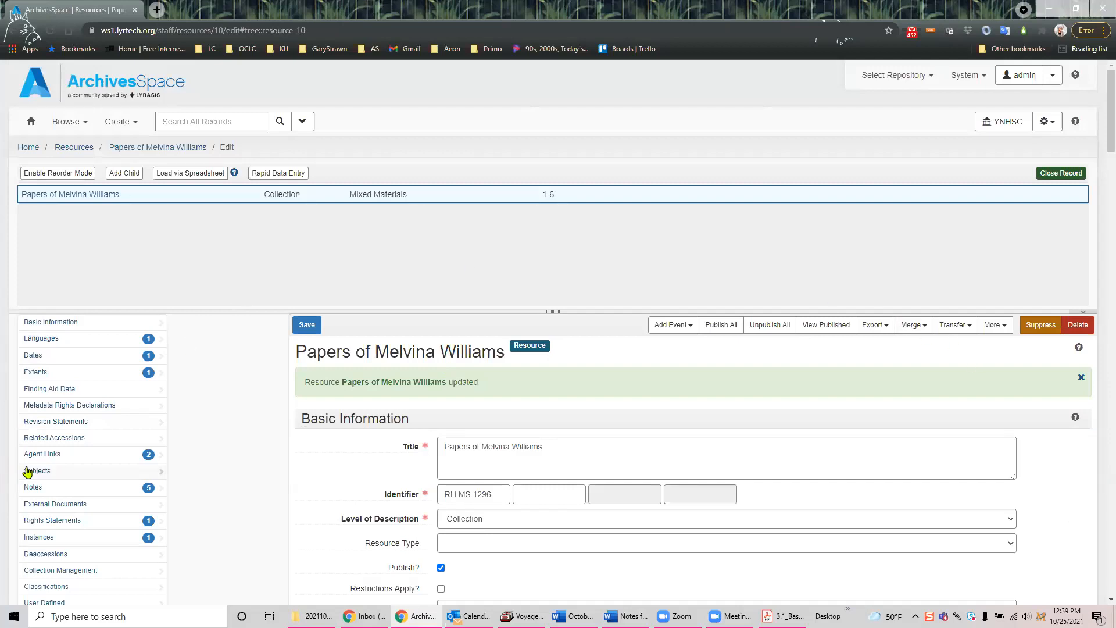
{"action": "left_click", "coordinate": [44, 454]}
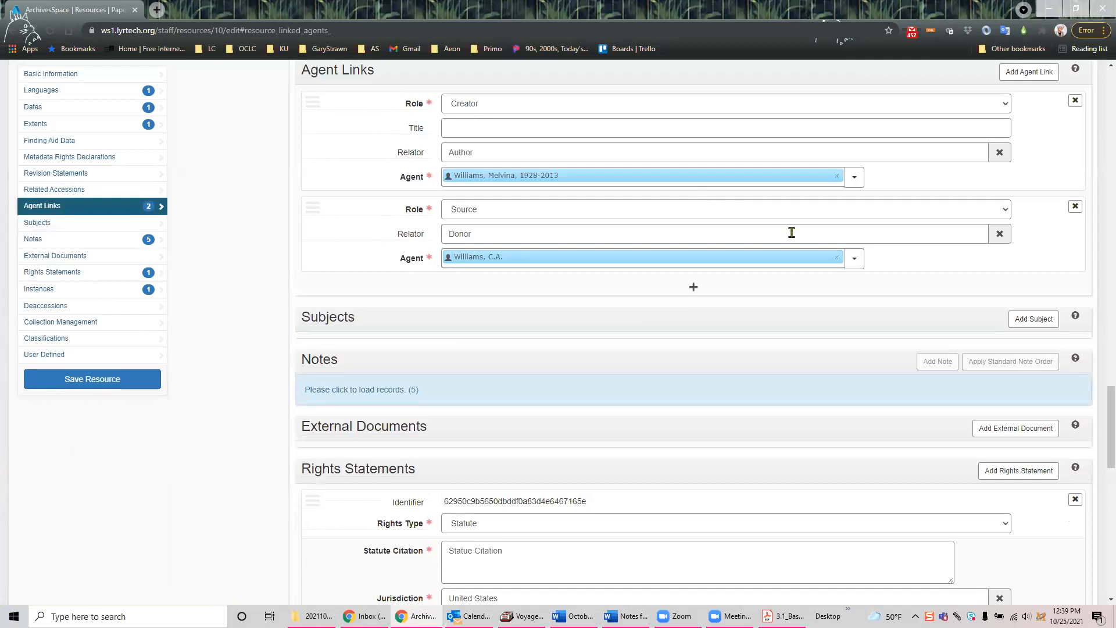
{"action": "left_click", "coordinate": [693, 286]}
{"action": "left_click", "coordinate": [989, 292]}
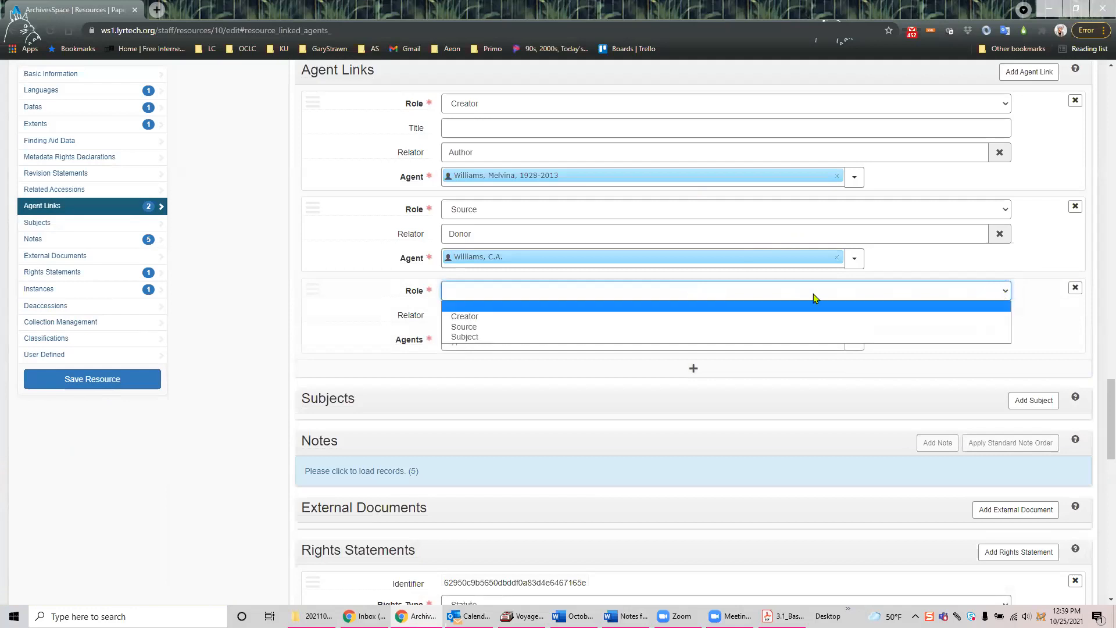
{"action": "left_click", "coordinate": [486, 336]}
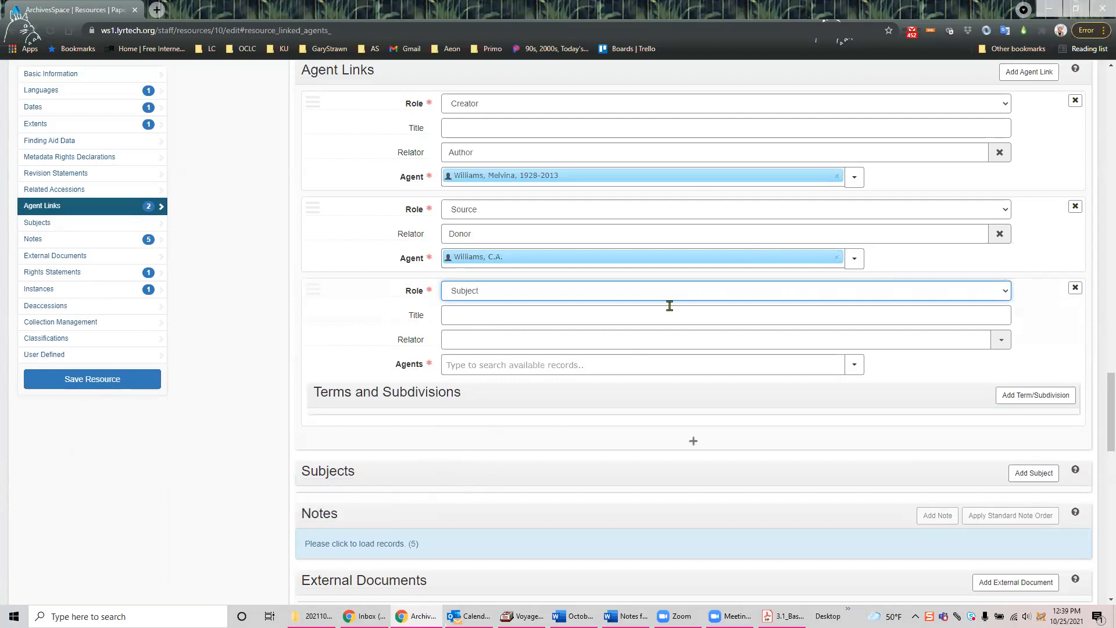
{"action": "left_click", "coordinate": [1074, 288]}
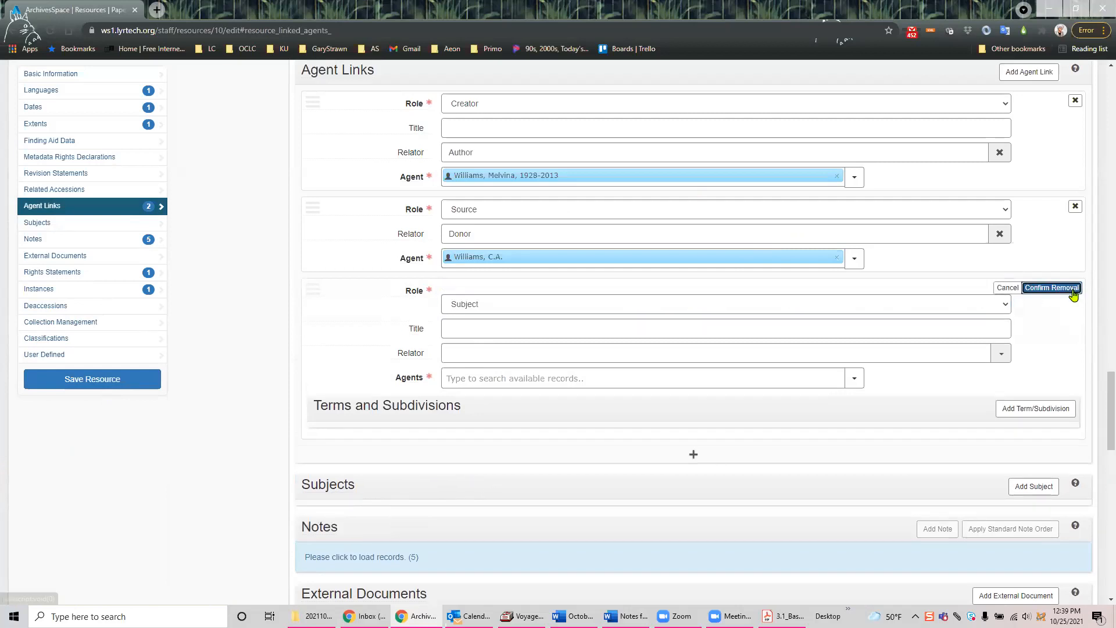
{"action": "left_click", "coordinate": [1075, 294]}
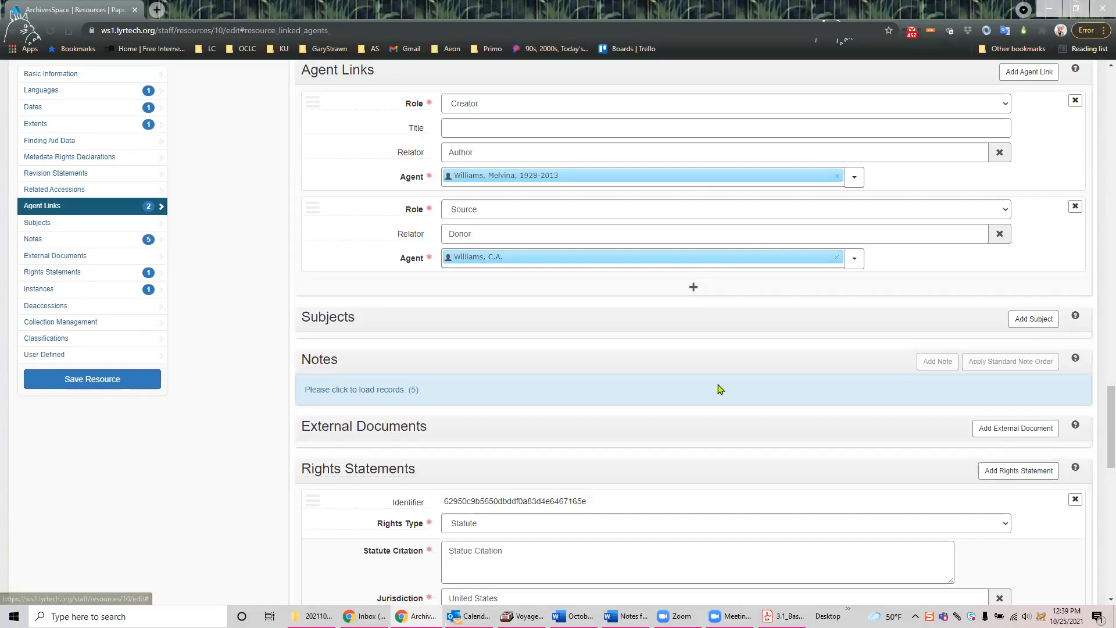
{"action": "left_click", "coordinate": [45, 388]}
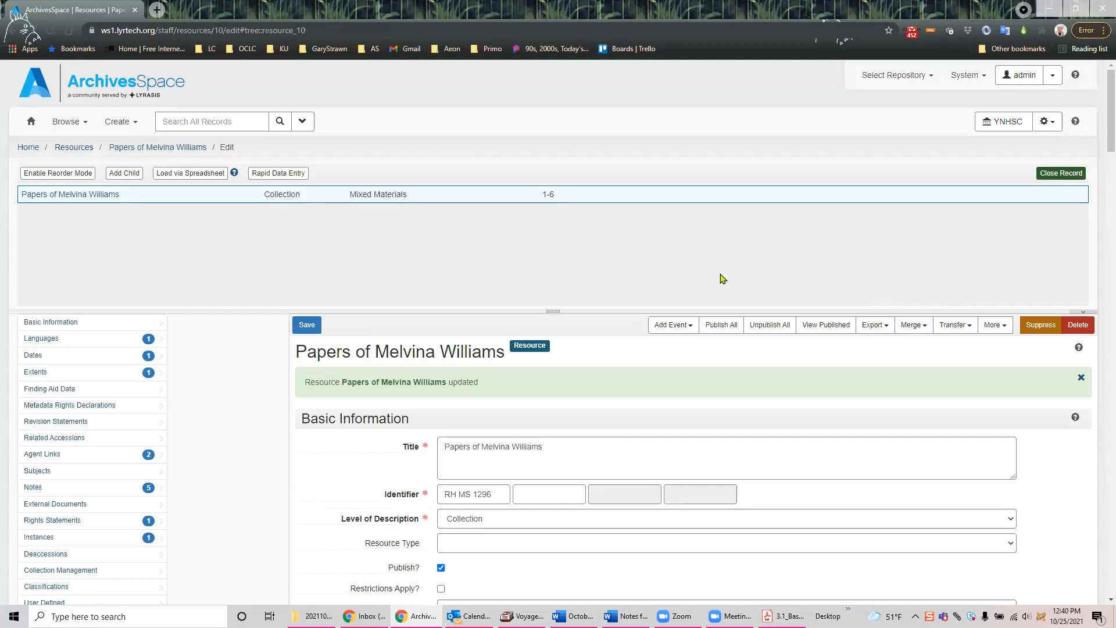
Step: Search LCNAF Import for 'united states price commission' and review the six name matches
{"action": "left_click", "coordinate": [1056, 127]}
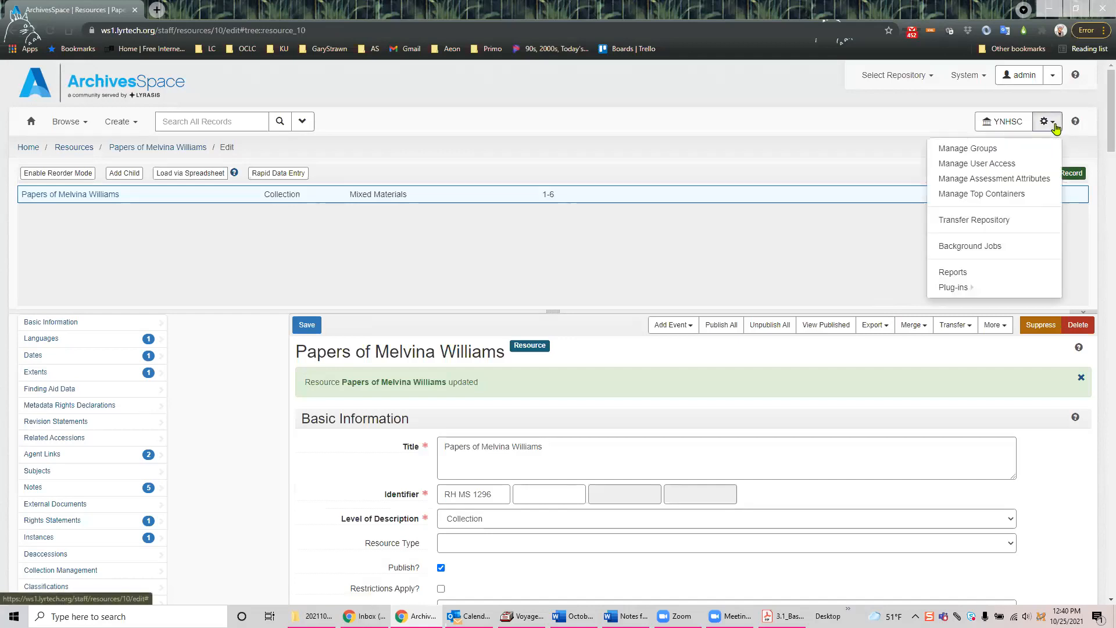
{"action": "mouse_move", "coordinate": [965, 279]}
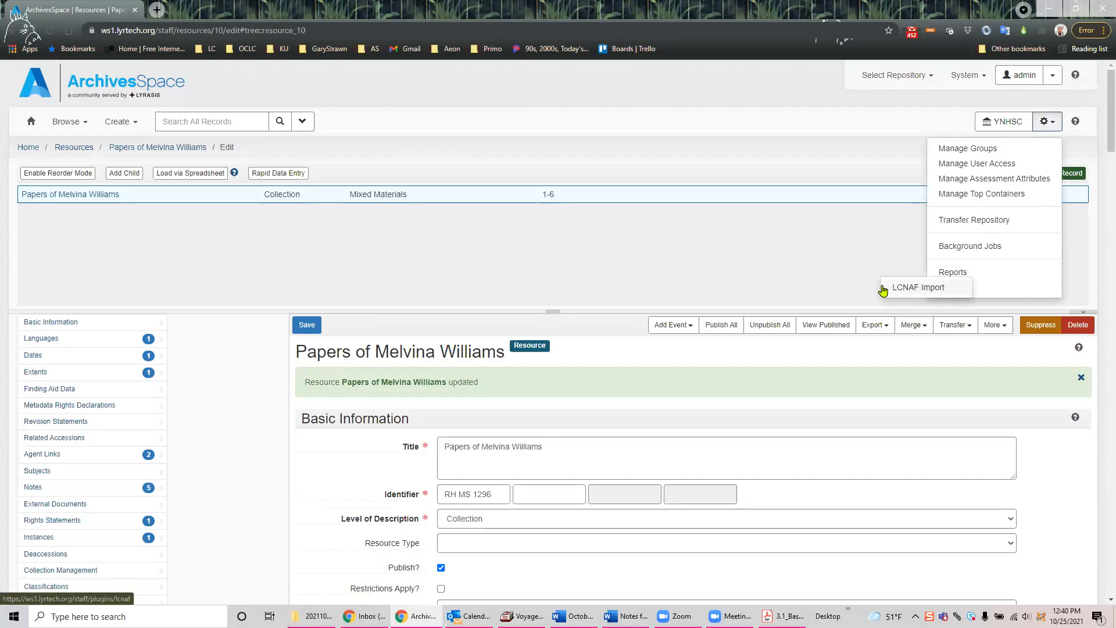
{"action": "left_click", "coordinate": [929, 290]}
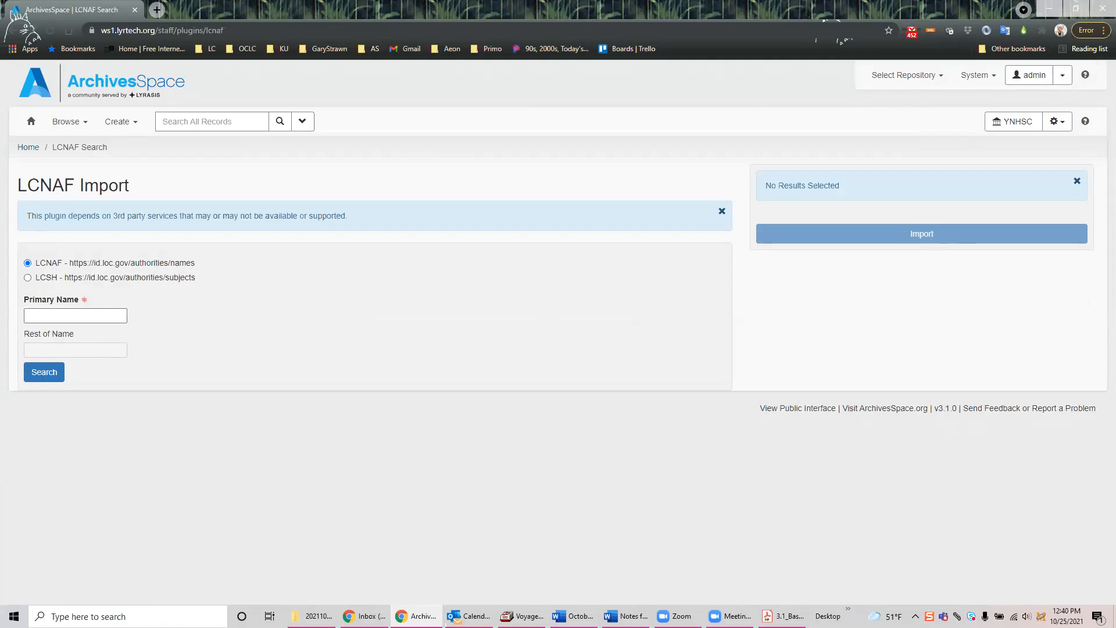
{"action": "left_click", "coordinate": [90, 316]}
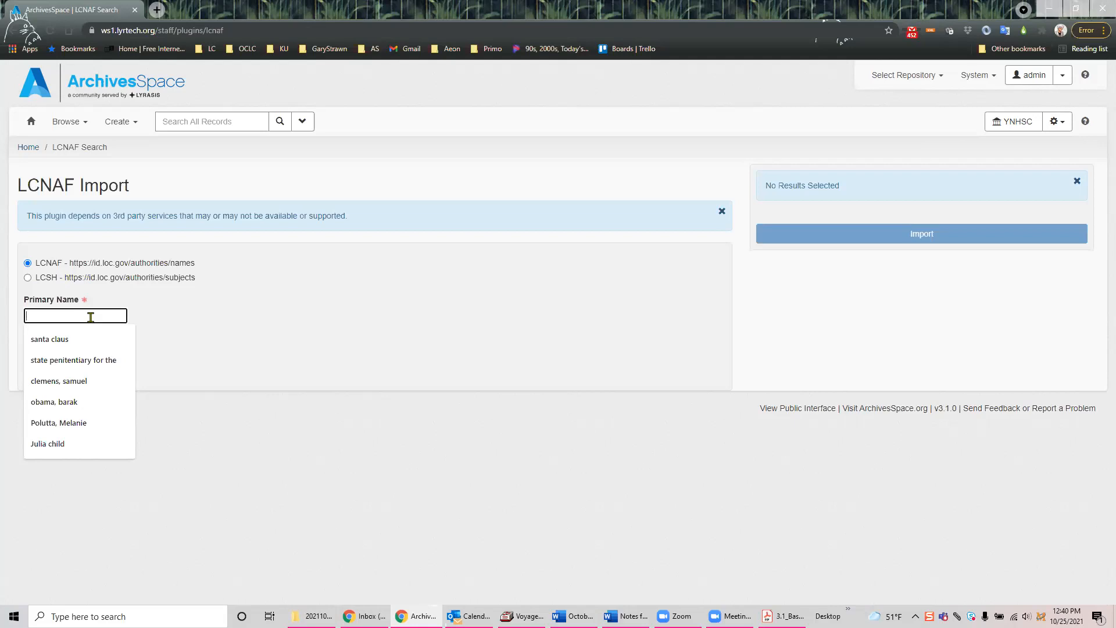
{"action": "type", "text": "united states pric"}
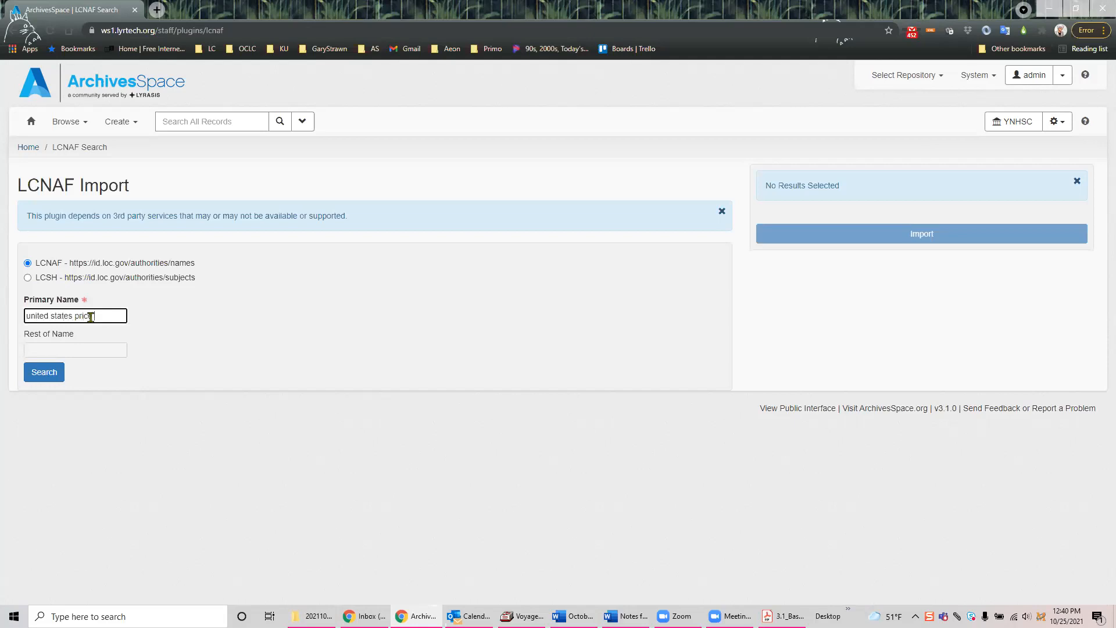
{"action": "type", "text": "sion"}
{"action": "left_click", "coordinate": [42, 374]}
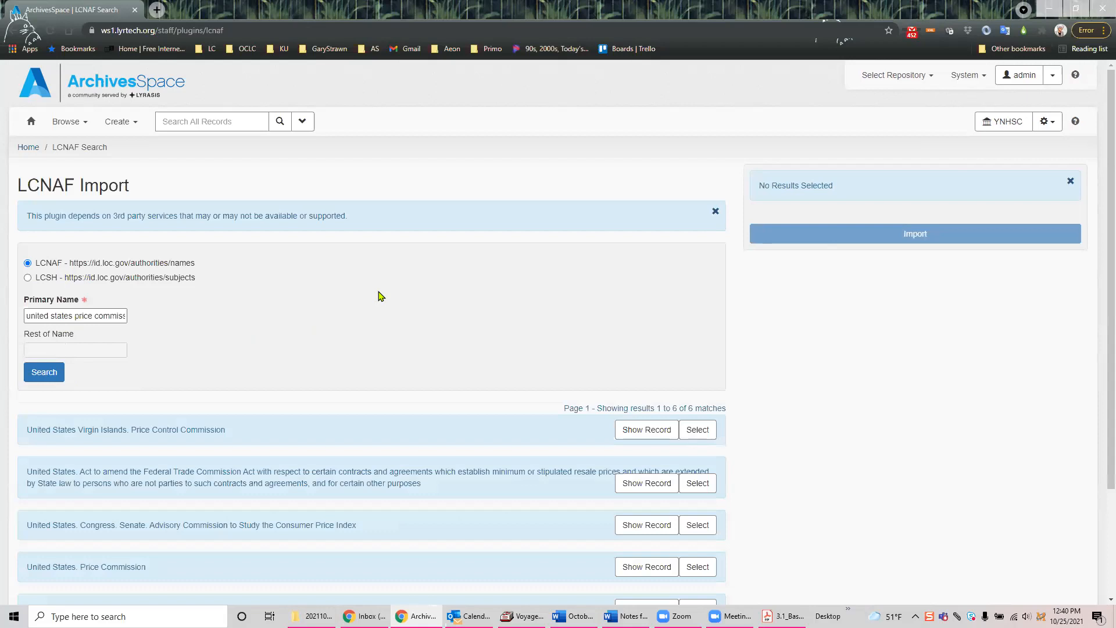
{"action": "scroll", "coordinate": [378, 296], "scroll_direction": "down", "scroll_amount": 1}
{"action": "scroll", "coordinate": [378, 296], "scroll_direction": "down", "scroll_amount": 1}
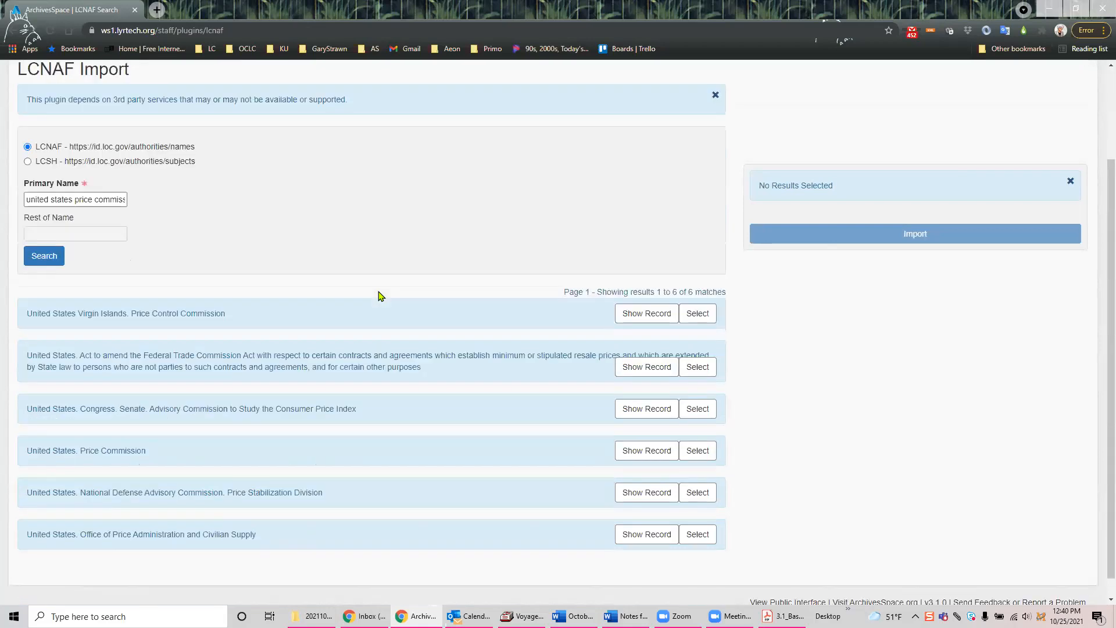
{"action": "scroll", "coordinate": [260, 299], "scroll_direction": "up", "scroll_amount": 1}
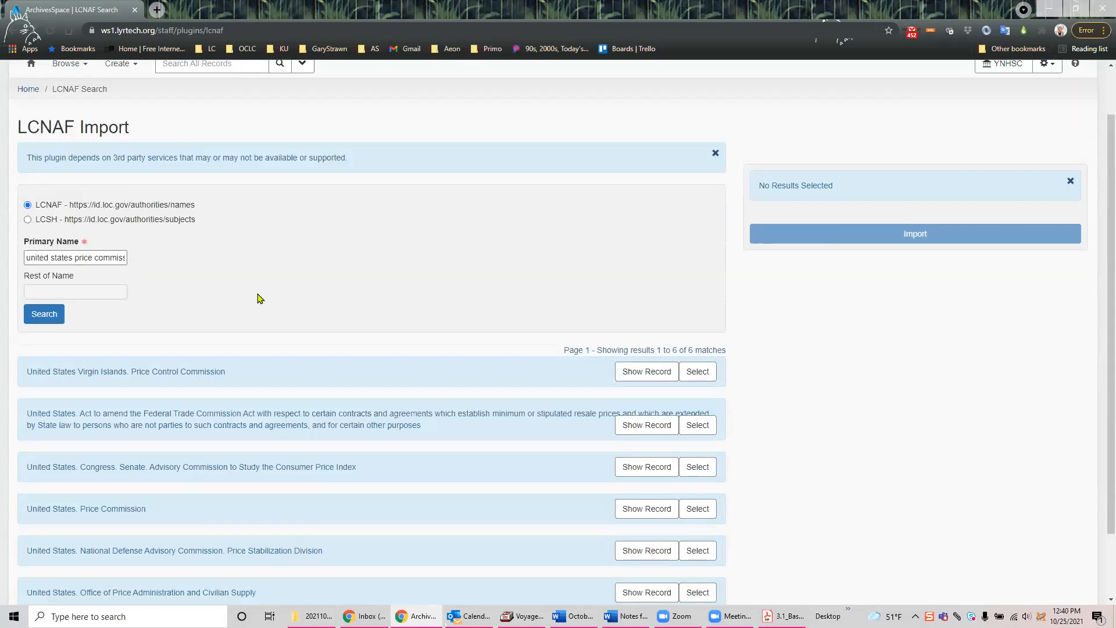
{"action": "scroll", "coordinate": [260, 299], "scroll_direction": "down", "scroll_amount": 1}
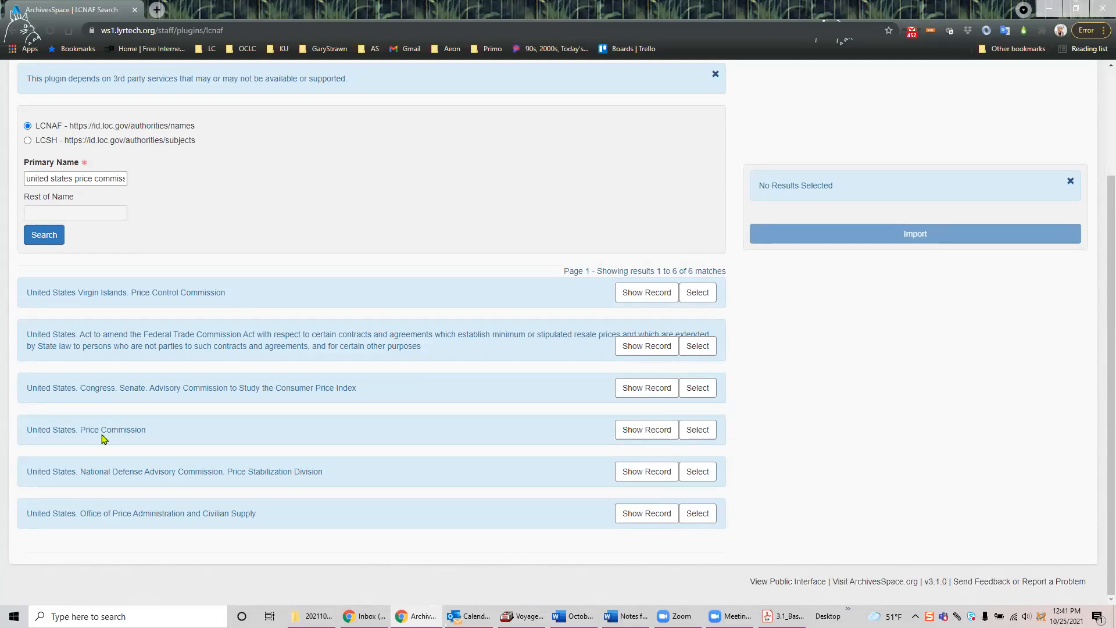
{"action": "left_click", "coordinate": [635, 431]}
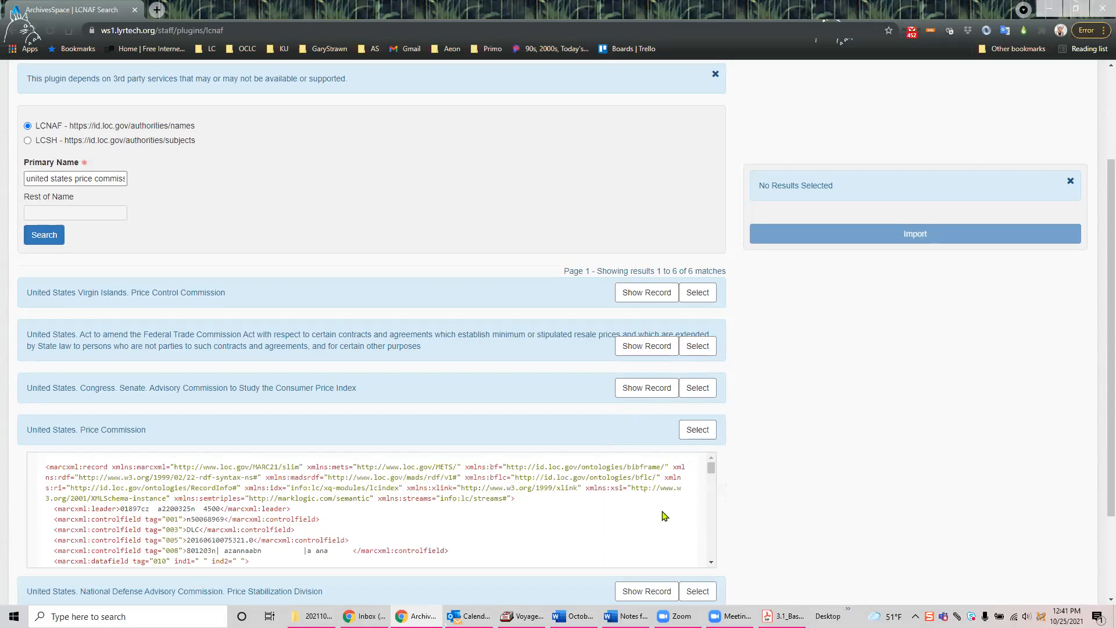
{"action": "left_click", "coordinate": [712, 563]}
{"action": "left_click", "coordinate": [711, 564]}
{"action": "left_click", "coordinate": [711, 563]}
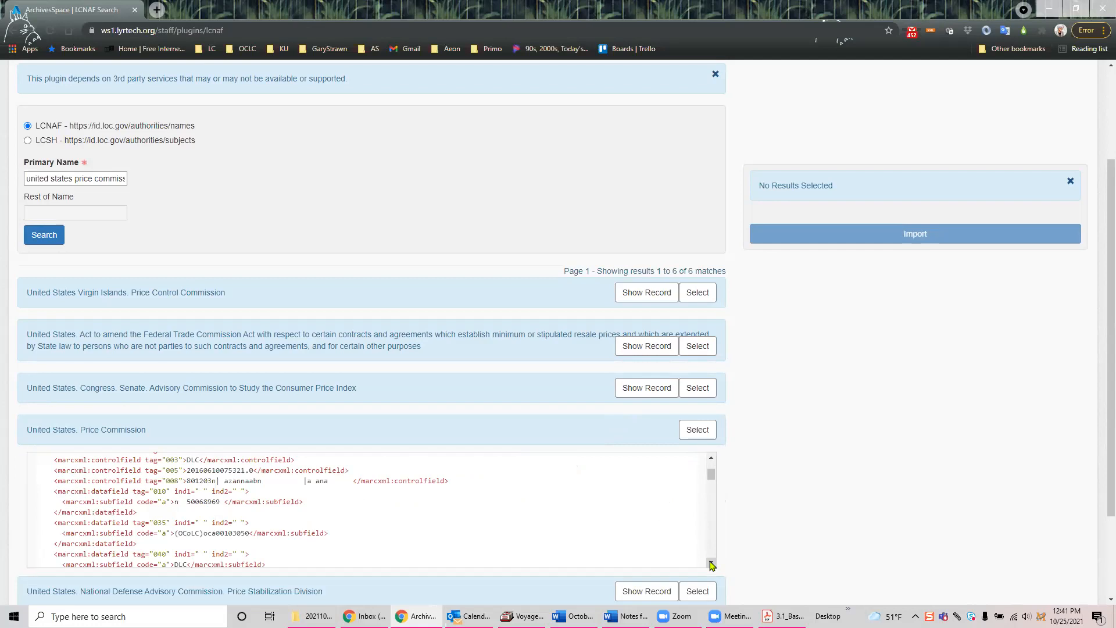
{"action": "left_click", "coordinate": [712, 564]}
{"action": "left_click", "coordinate": [712, 564]}
{"action": "left_click", "coordinate": [712, 564]}
{"action": "left_click", "coordinate": [712, 563]}
{"action": "left_click", "coordinate": [712, 563]}
{"action": "left_click", "coordinate": [712, 563]}
{"action": "left_click", "coordinate": [712, 563]}
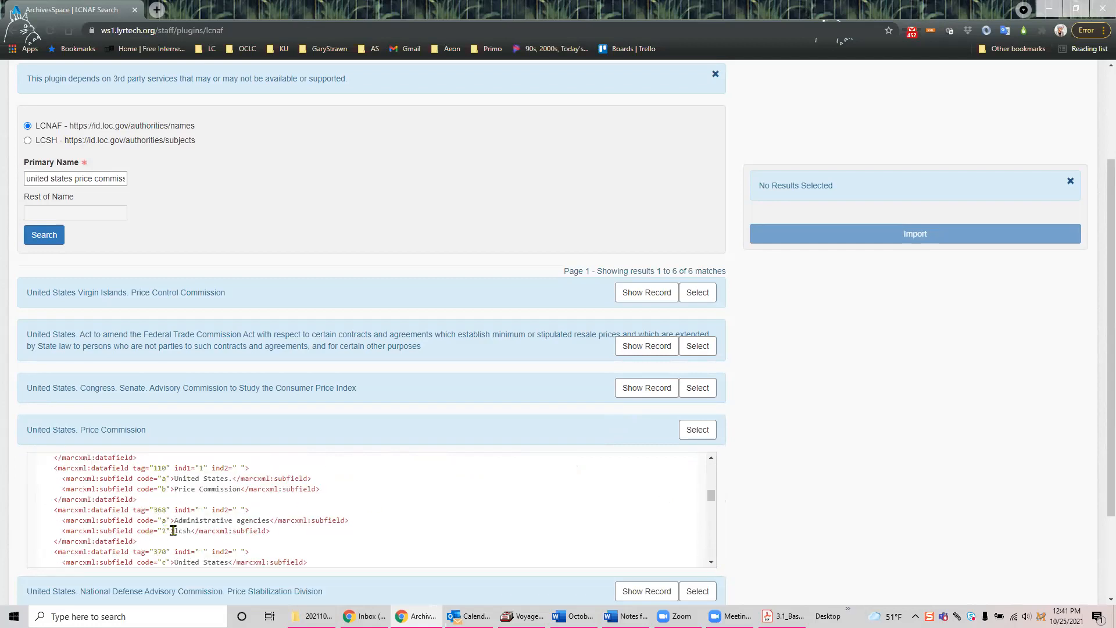
{"action": "left_click", "coordinate": [712, 564]}
{"action": "left_click", "coordinate": [711, 563]}
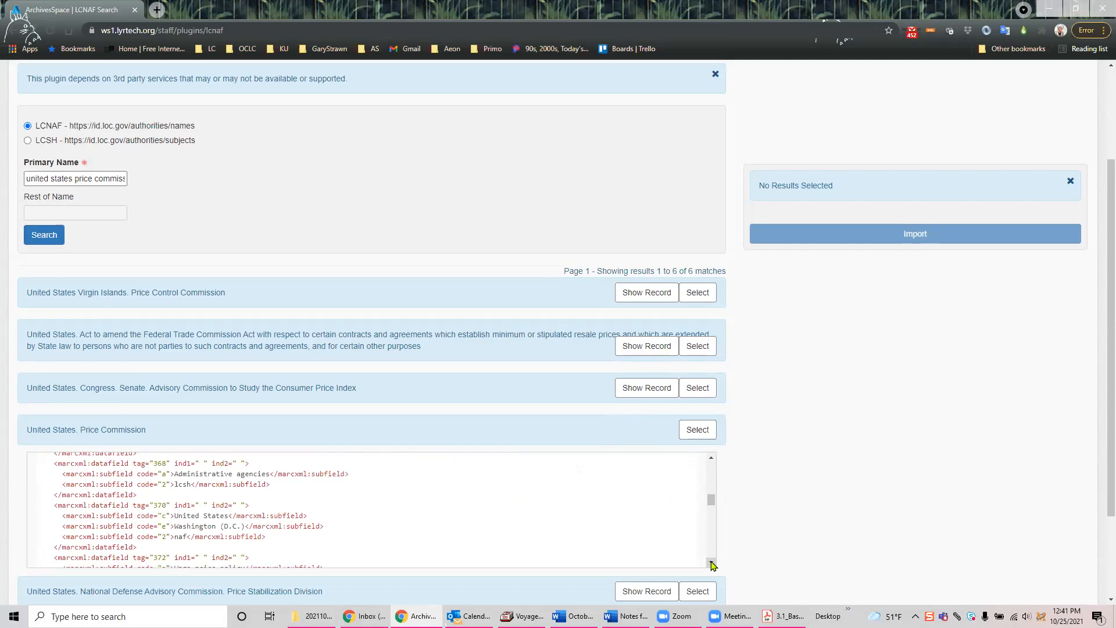
{"action": "left_click", "coordinate": [711, 563]}
{"action": "left_click", "coordinate": [712, 564]}
{"action": "left_click", "coordinate": [712, 564]}
{"action": "left_click", "coordinate": [711, 563]}
{"action": "left_click", "coordinate": [712, 564]}
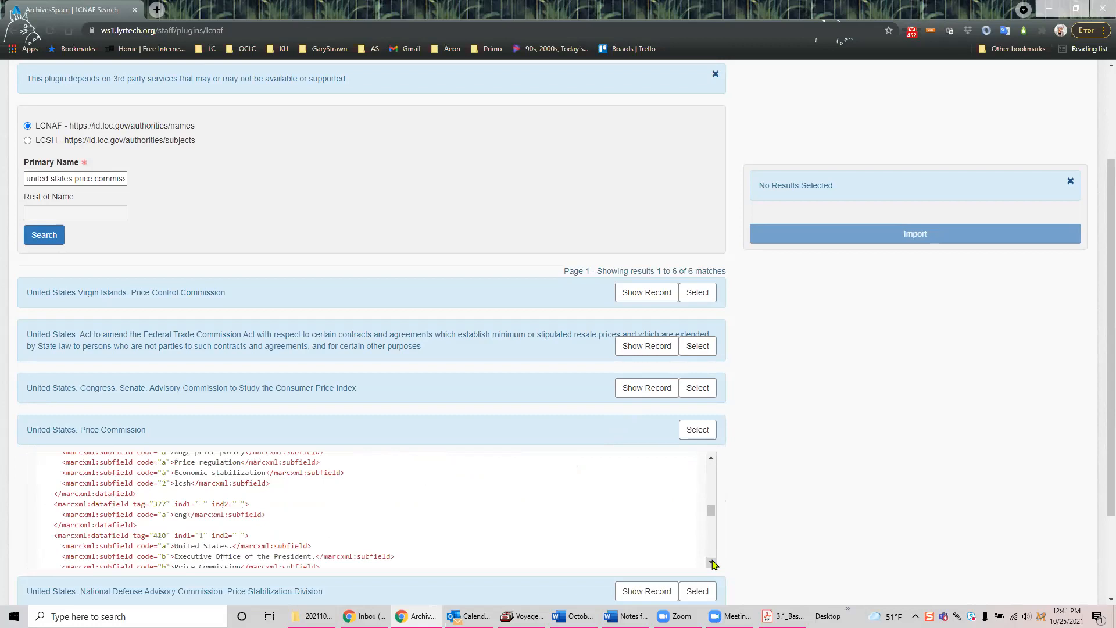
{"action": "left_click", "coordinate": [712, 564]}
{"action": "left_click", "coordinate": [711, 563]}
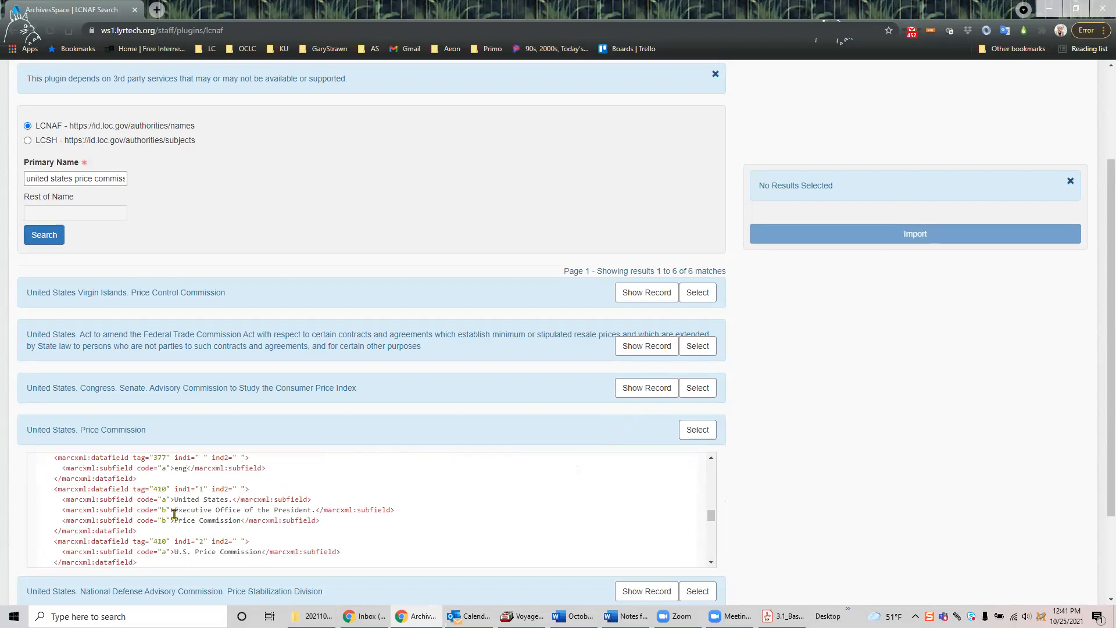
{"action": "left_click", "coordinate": [711, 563]}
{"action": "left_click", "coordinate": [711, 563]}
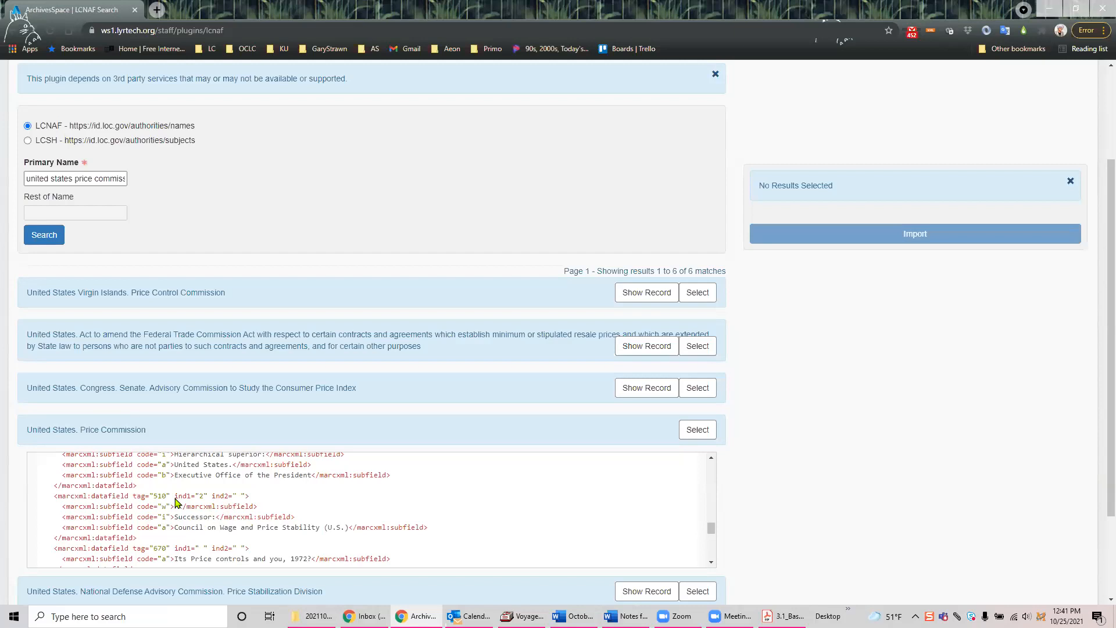
{"action": "scroll", "coordinate": [419, 499], "scroll_direction": "down", "scroll_amount": 1}
{"action": "scroll", "coordinate": [372, 500], "scroll_direction": "down", "scroll_amount": 2}
{"action": "scroll", "coordinate": [218, 497], "scroll_direction": "down", "scroll_amount": 1}
{"action": "scroll", "coordinate": [369, 512], "scroll_direction": "up", "scroll_amount": 2}
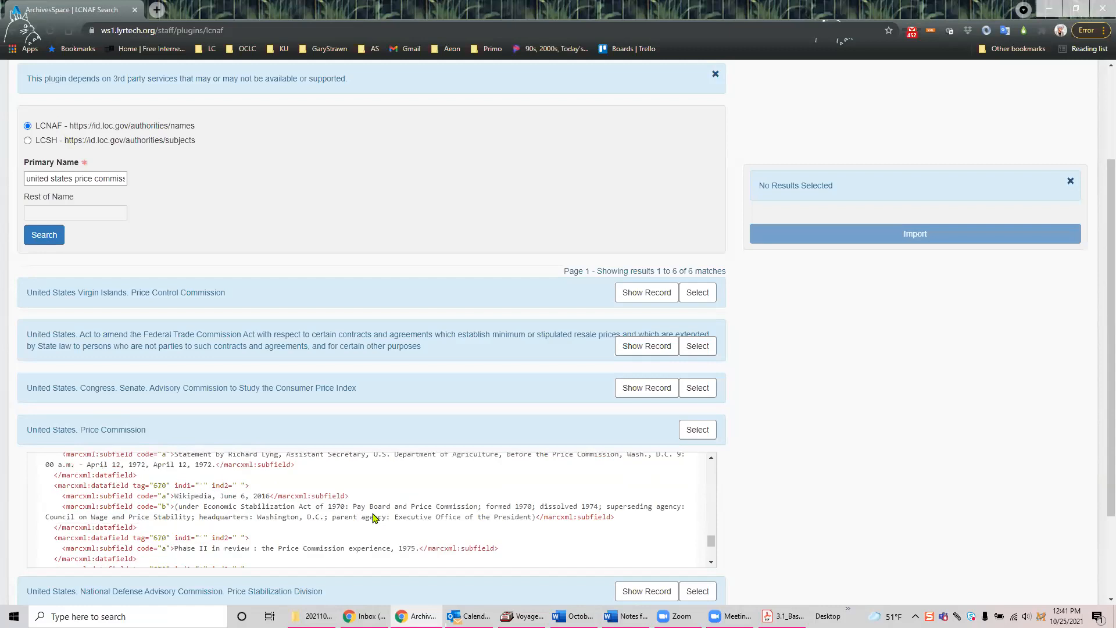
Step: Select the United States. Price Commission LCNAF result (n50068969) and launch its import
{"action": "left_click", "coordinate": [697, 430]}
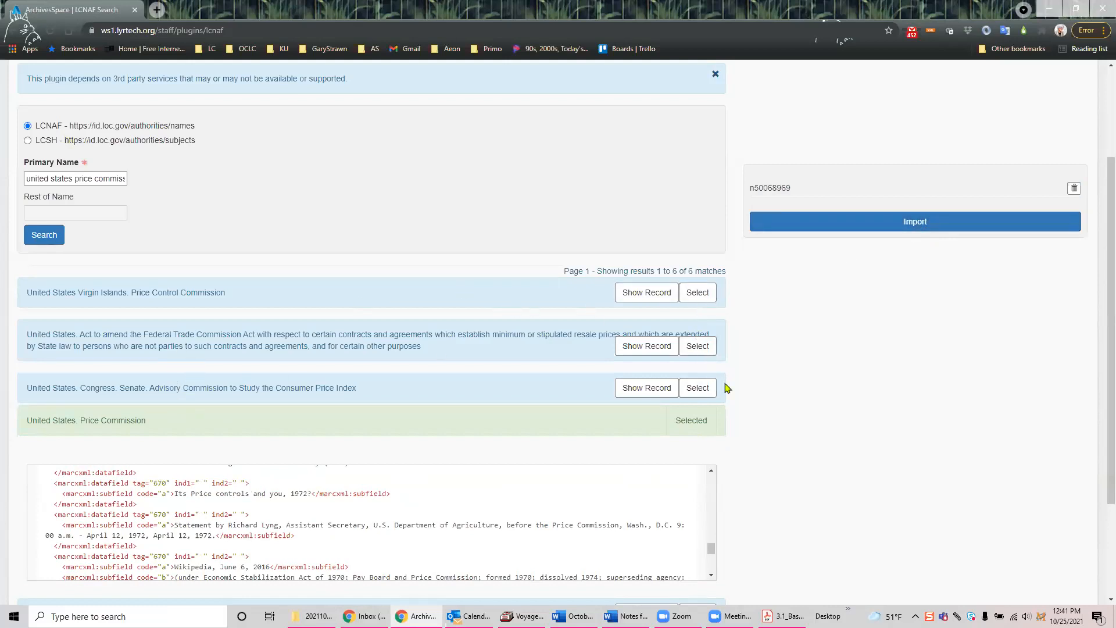
{"action": "scroll", "coordinate": [756, 388], "scroll_direction": "down", "scroll_amount": 3}
{"action": "scroll", "coordinate": [831, 427], "scroll_direction": "up", "scroll_amount": 5}
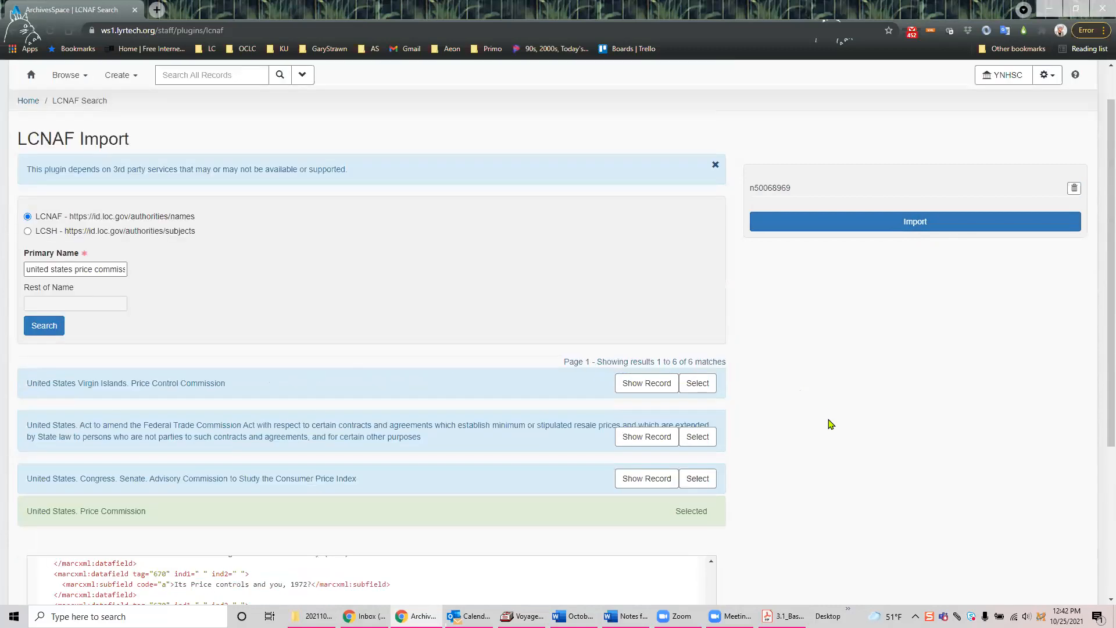
{"action": "left_click", "coordinate": [909, 224]}
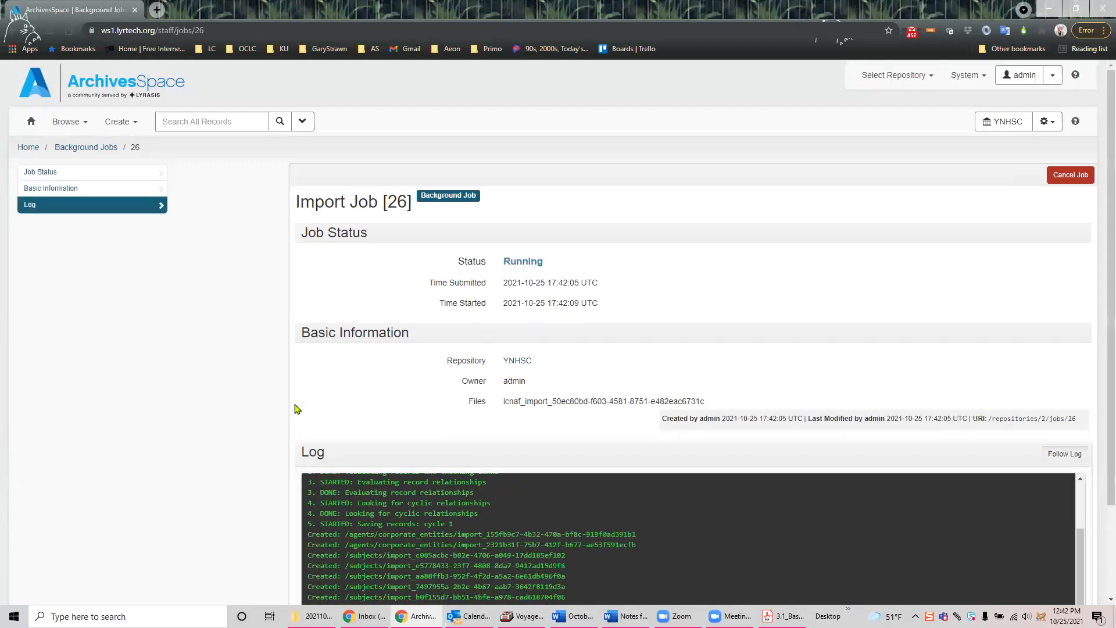
Step: Refresh finished import job 26 and review its eight new records, including Price Commission
{"action": "scroll", "coordinate": [535, 466], "scroll_direction": "down", "scroll_amount": 1}
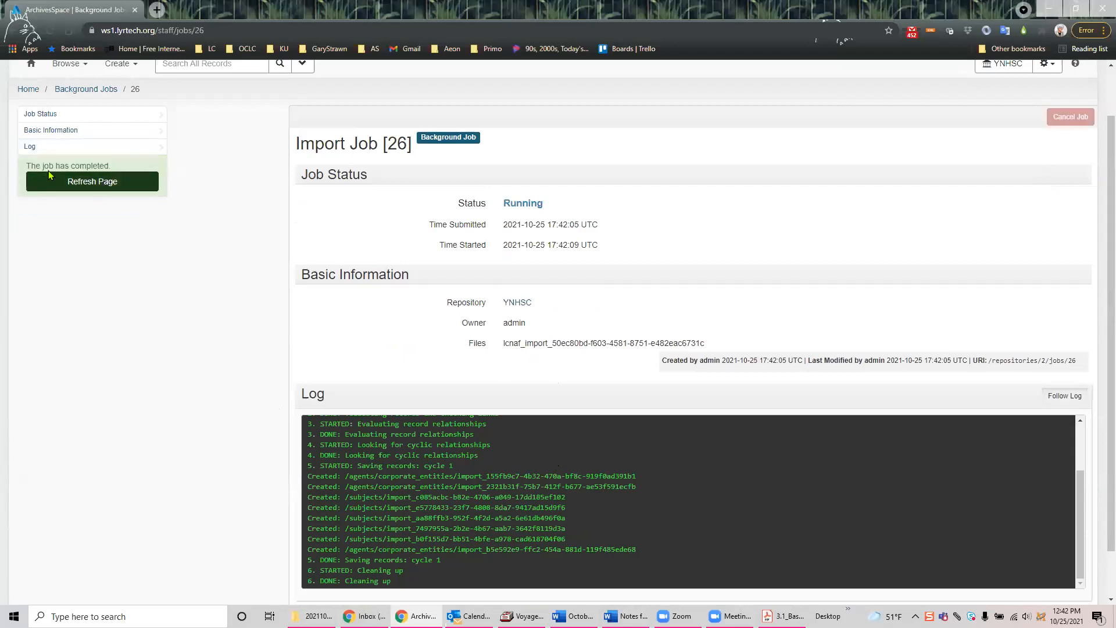
{"action": "left_click", "coordinate": [81, 183]}
{"action": "scroll", "coordinate": [100, 216], "scroll_direction": "down", "scroll_amount": 5}
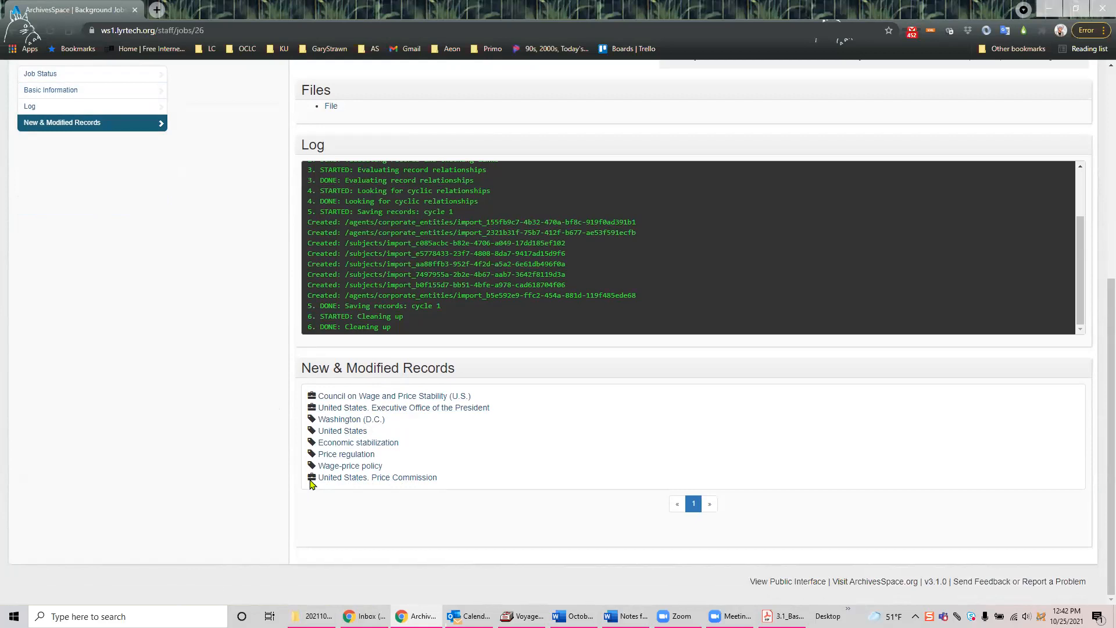
{"action": "mouse_move", "coordinate": [312, 484]}
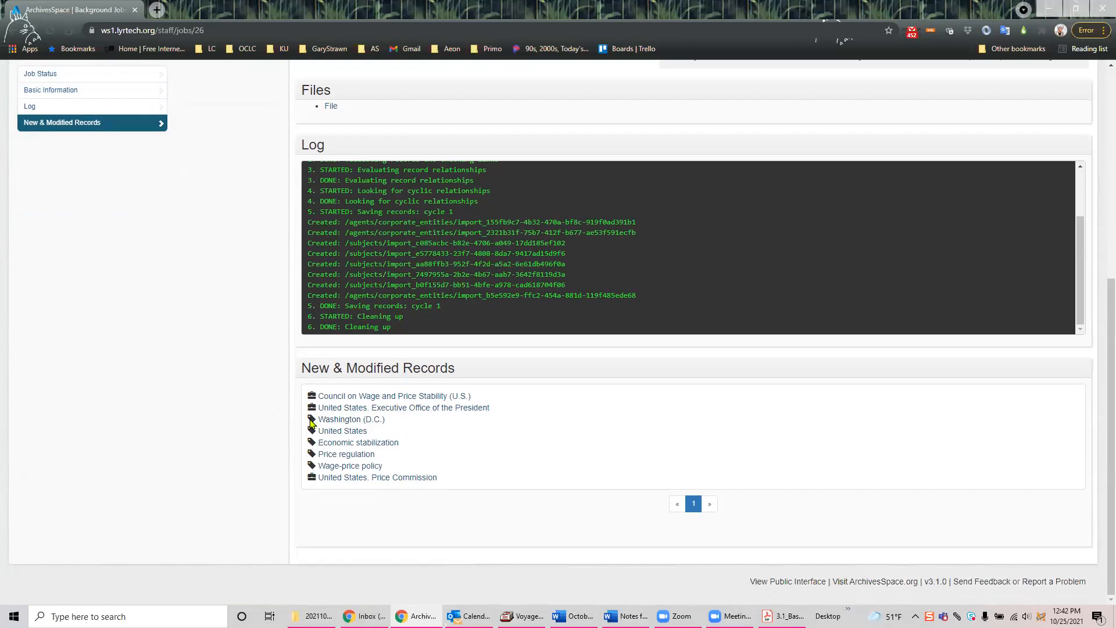
Step: Open the imported Price Commission agent and review record ID n 50068969 and its sources
{"action": "left_click", "coordinate": [361, 478]}
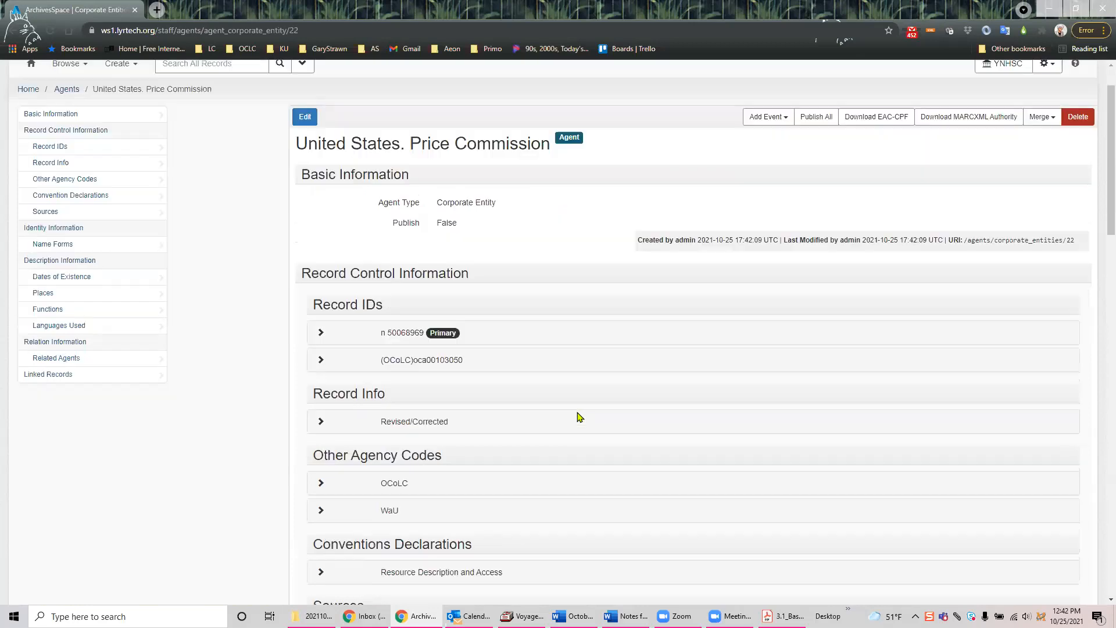
{"action": "scroll", "coordinate": [576, 419], "scroll_direction": "down", "scroll_amount": 4}
{"action": "scroll", "coordinate": [581, 421], "scroll_direction": "down", "scroll_amount": 3}
{"action": "scroll", "coordinate": [600, 418], "scroll_direction": "down", "scroll_amount": 2}
{"action": "scroll", "coordinate": [602, 417], "scroll_direction": "up", "scroll_amount": 2}
{"action": "scroll", "coordinate": [601, 417], "scroll_direction": "up", "scroll_amount": 7}
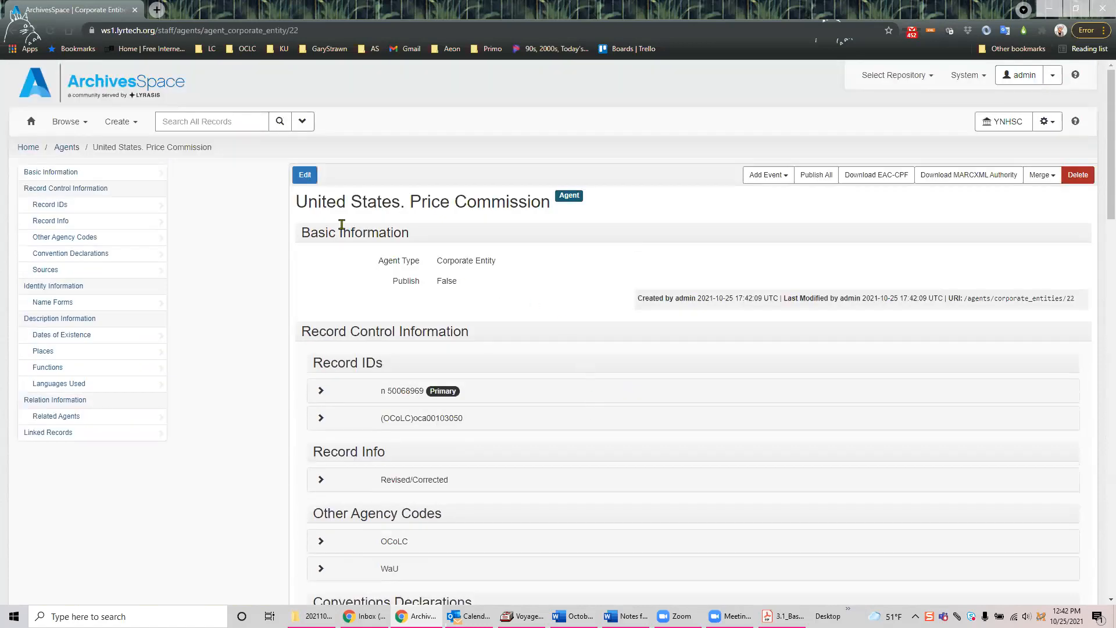
Step: Open the Price Commission agent in the edit form and load its six sources
{"action": "left_click", "coordinate": [303, 178]}
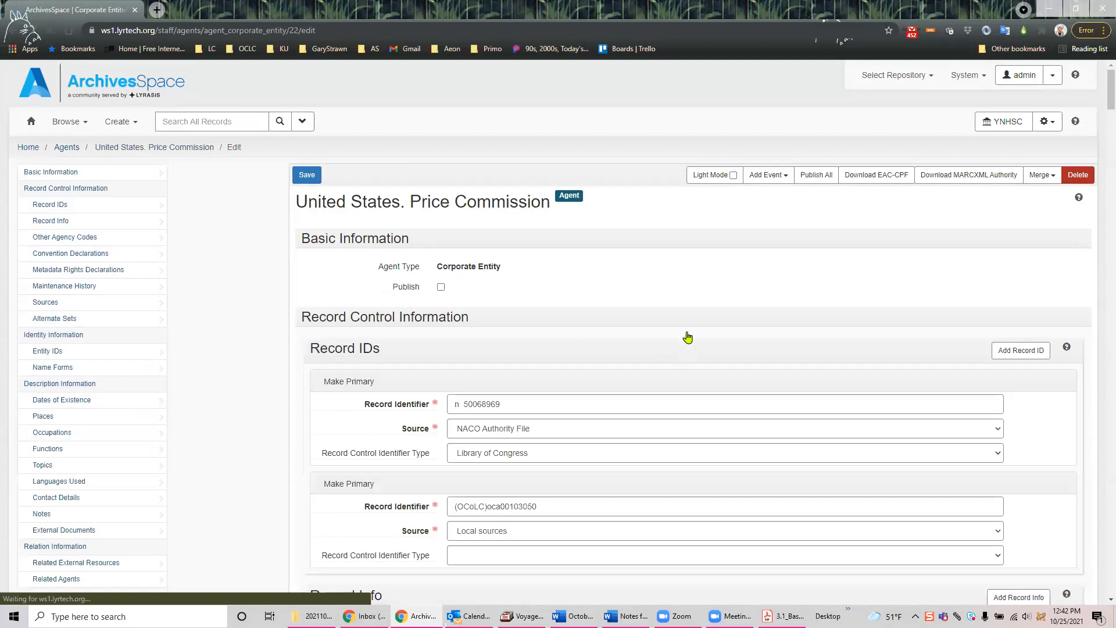
{"action": "scroll", "coordinate": [719, 295], "scroll_direction": "down", "scroll_amount": 8}
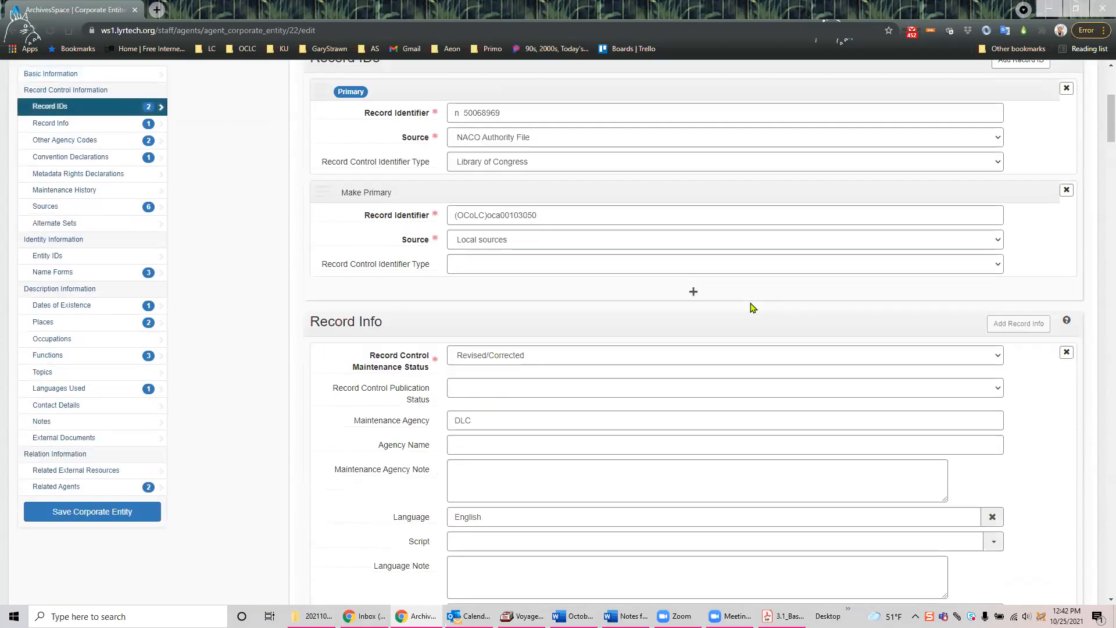
{"action": "scroll", "coordinate": [743, 313], "scroll_direction": "down", "scroll_amount": 7}
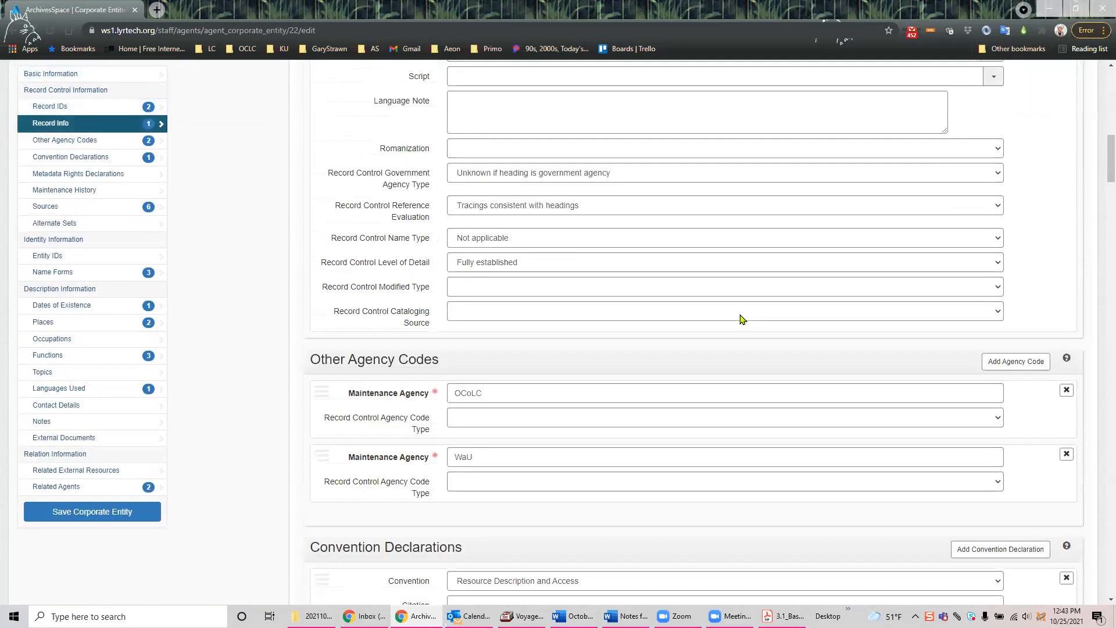
{"action": "scroll", "coordinate": [741, 320], "scroll_direction": "down", "scroll_amount": 8}
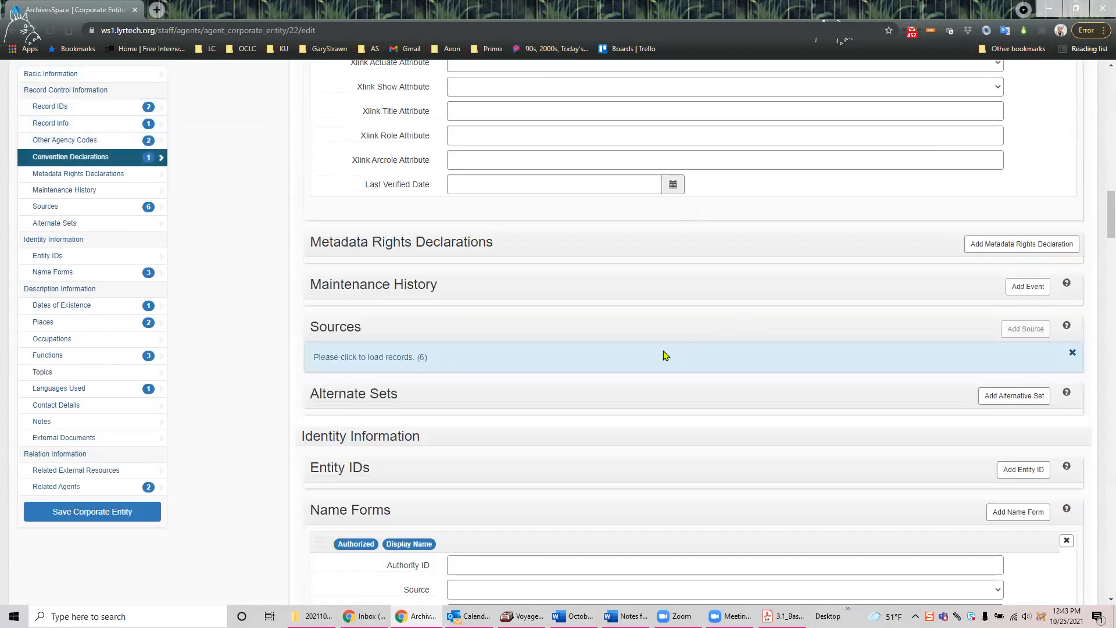
{"action": "left_click", "coordinate": [365, 361]}
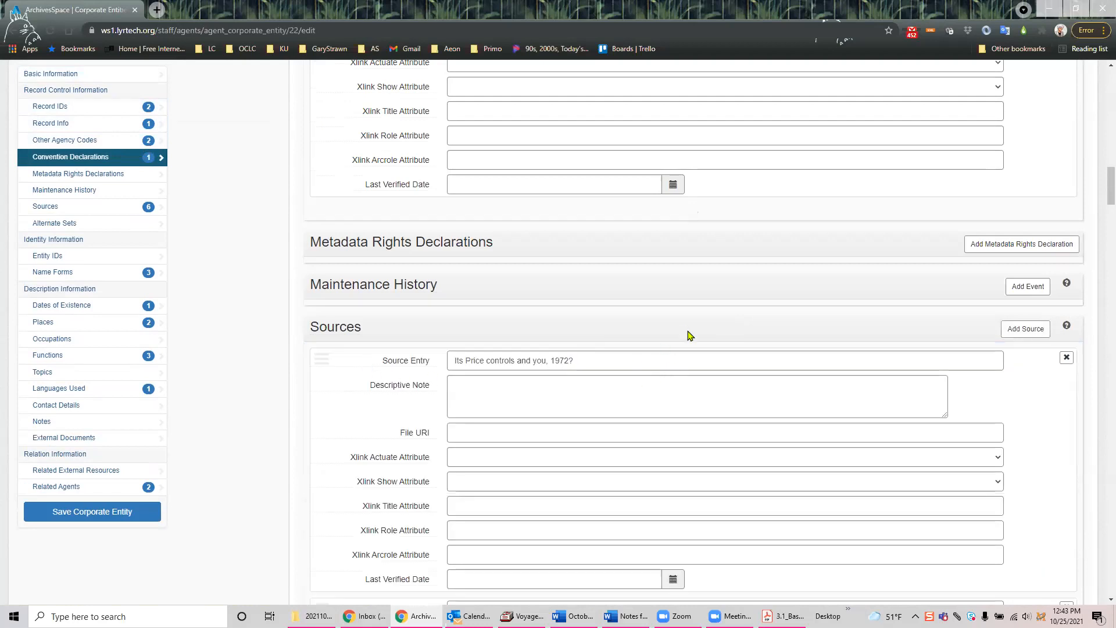
Step: Review the Name Forms section, toggling the conference meeting flag on and back off
{"action": "scroll", "coordinate": [688, 339], "scroll_direction": "down", "scroll_amount": 8}
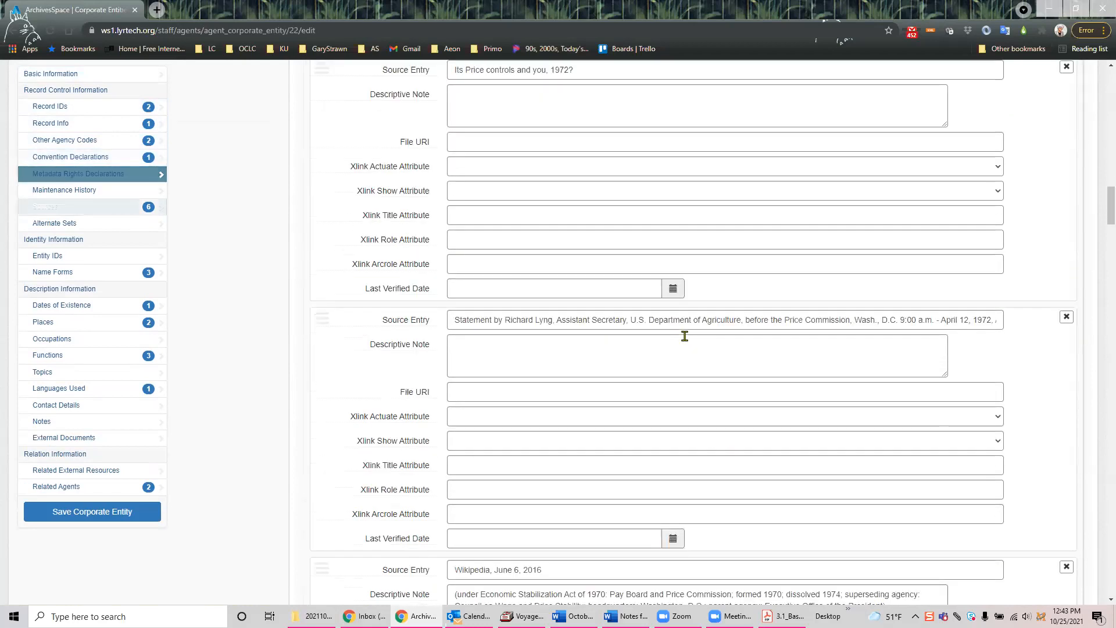
{"action": "scroll", "coordinate": [684, 337], "scroll_direction": "down", "scroll_amount": 20}
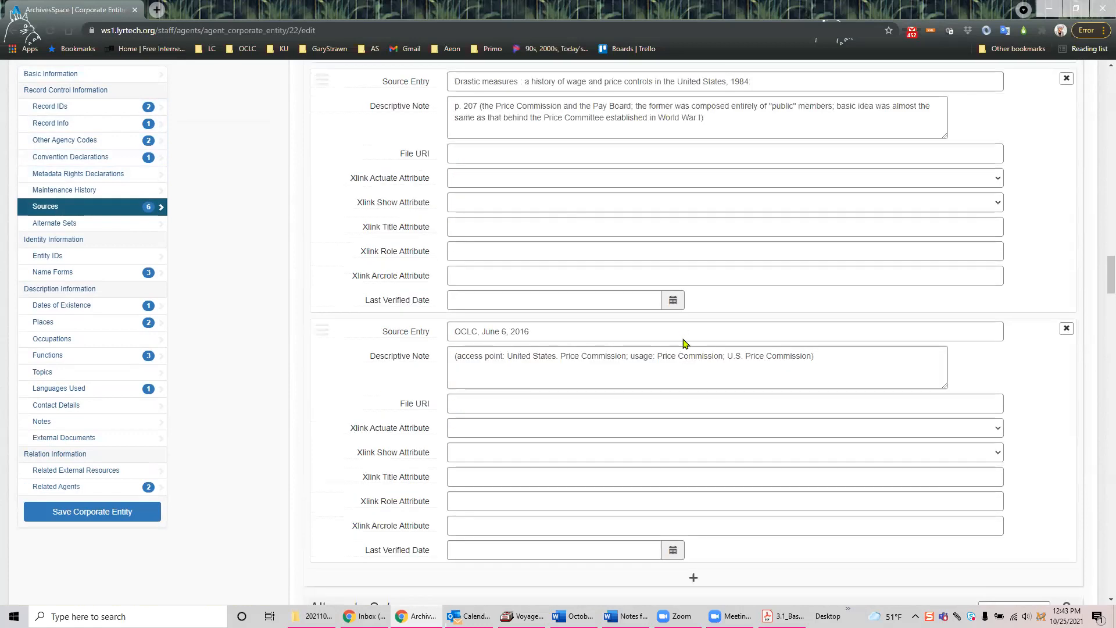
{"action": "scroll", "coordinate": [685, 343], "scroll_direction": "down", "scroll_amount": 4}
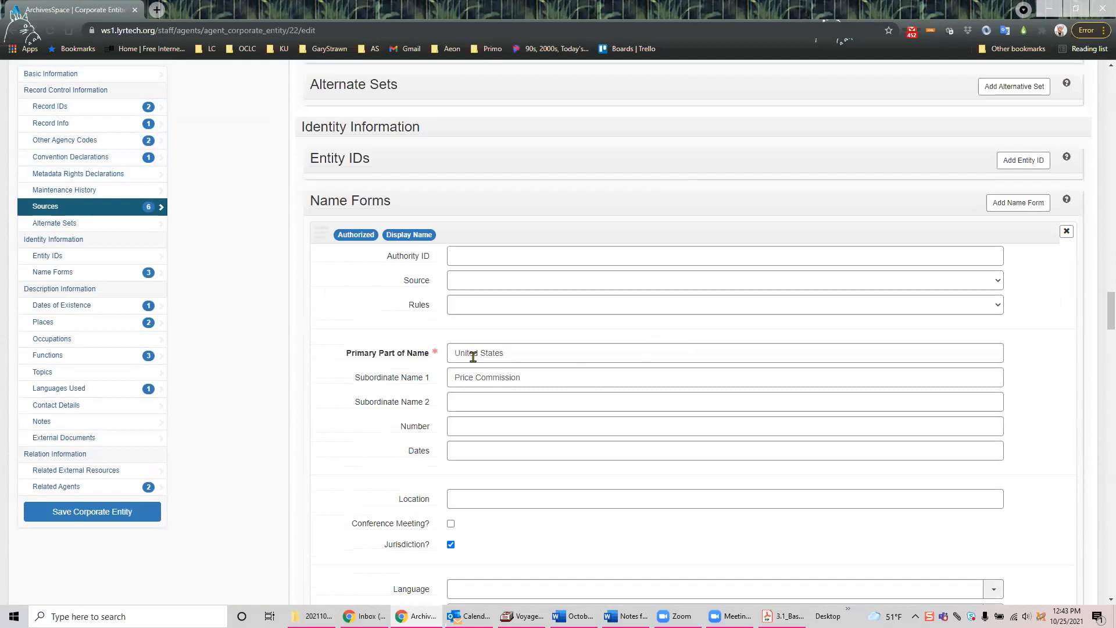
{"action": "scroll", "coordinate": [827, 361], "scroll_direction": "down", "scroll_amount": 1}
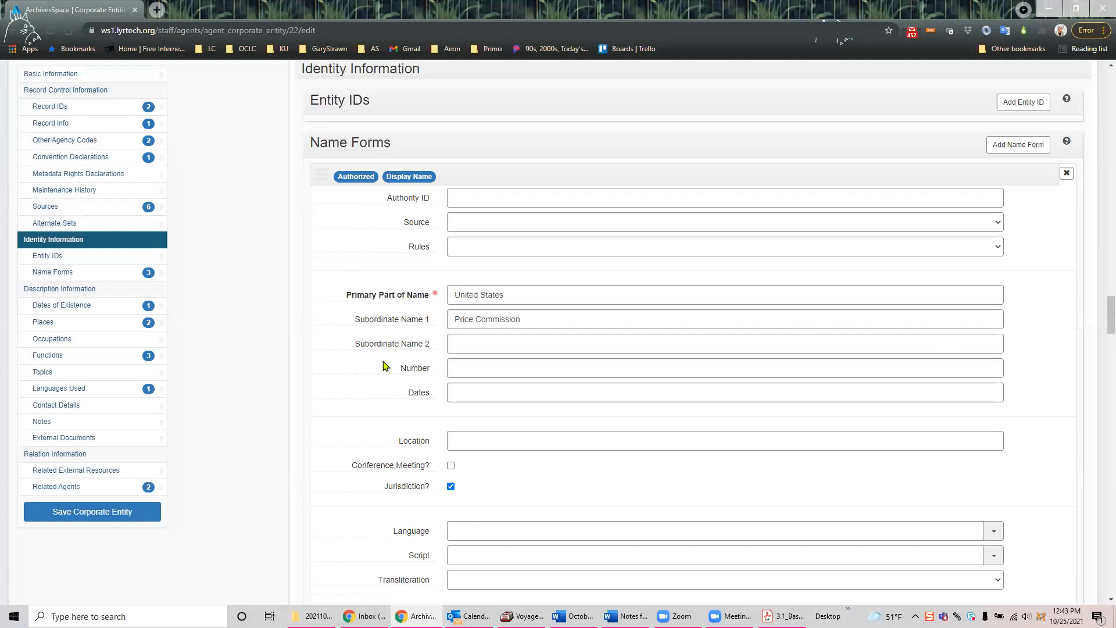
{"action": "mouse_move", "coordinate": [371, 472]}
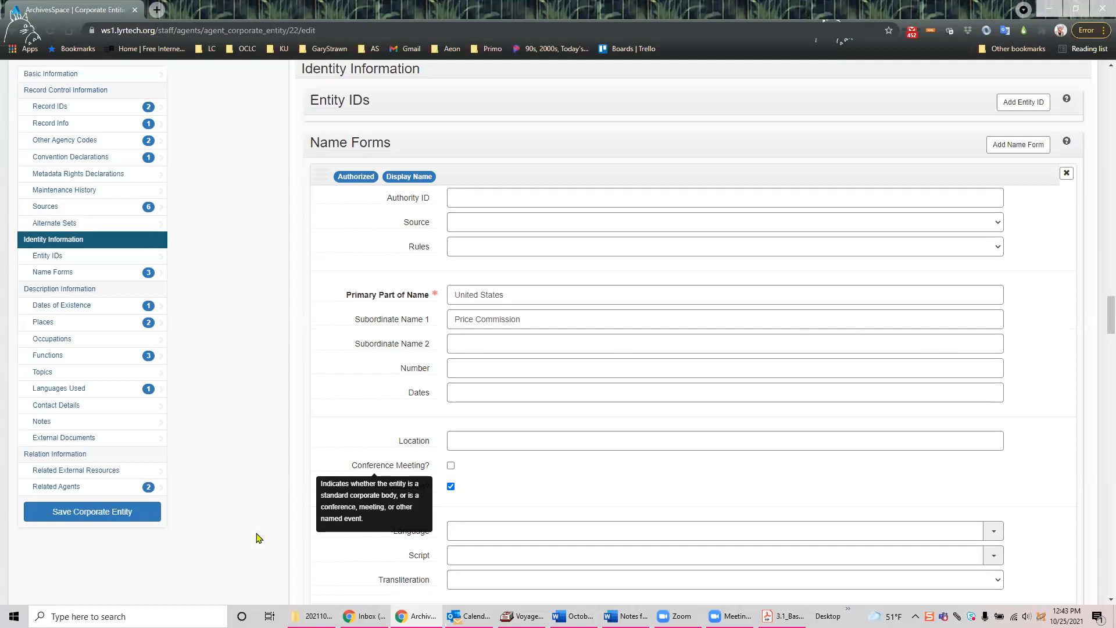
{"action": "left_click", "coordinate": [413, 467]}
{"action": "left_click", "coordinate": [424, 485]}
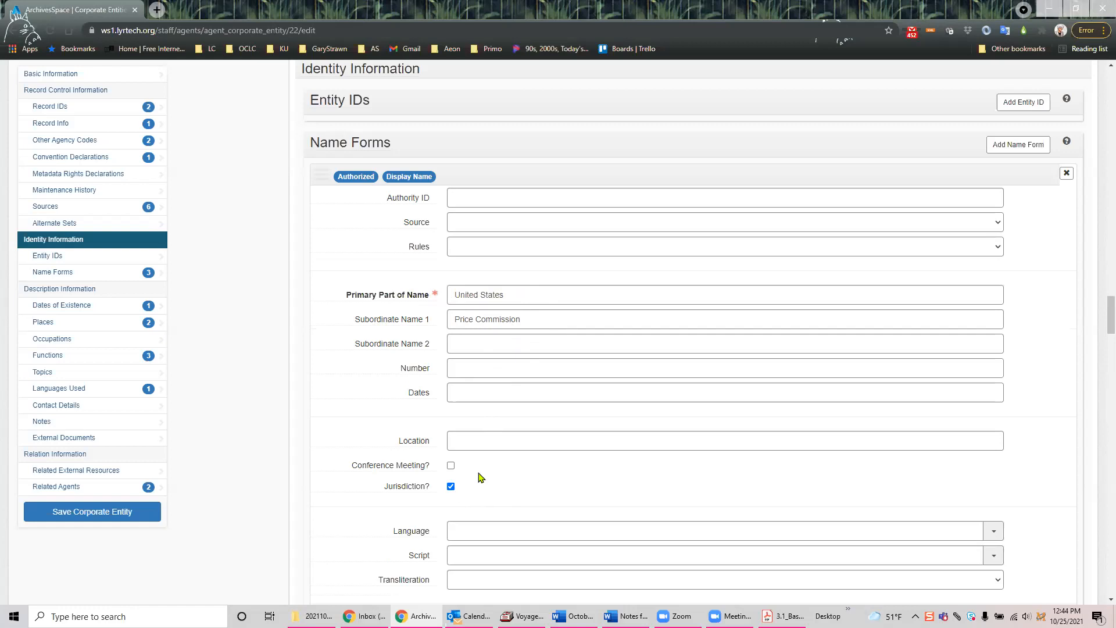
Step: Scroll through the Price Commission edit form and revert its unsaved changes
{"action": "scroll", "coordinate": [483, 483], "scroll_direction": "down", "scroll_amount": 8}
{"action": "scroll", "coordinate": [546, 350], "scroll_direction": "down", "scroll_amount": 1}
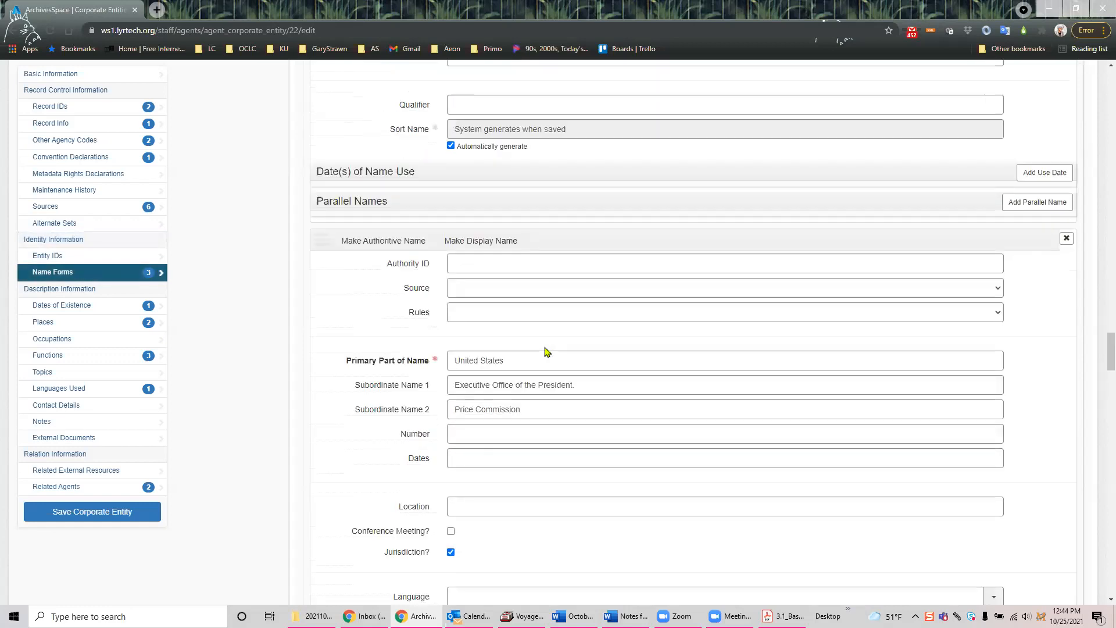
{"action": "scroll", "coordinate": [520, 360], "scroll_direction": "down", "scroll_amount": 20}
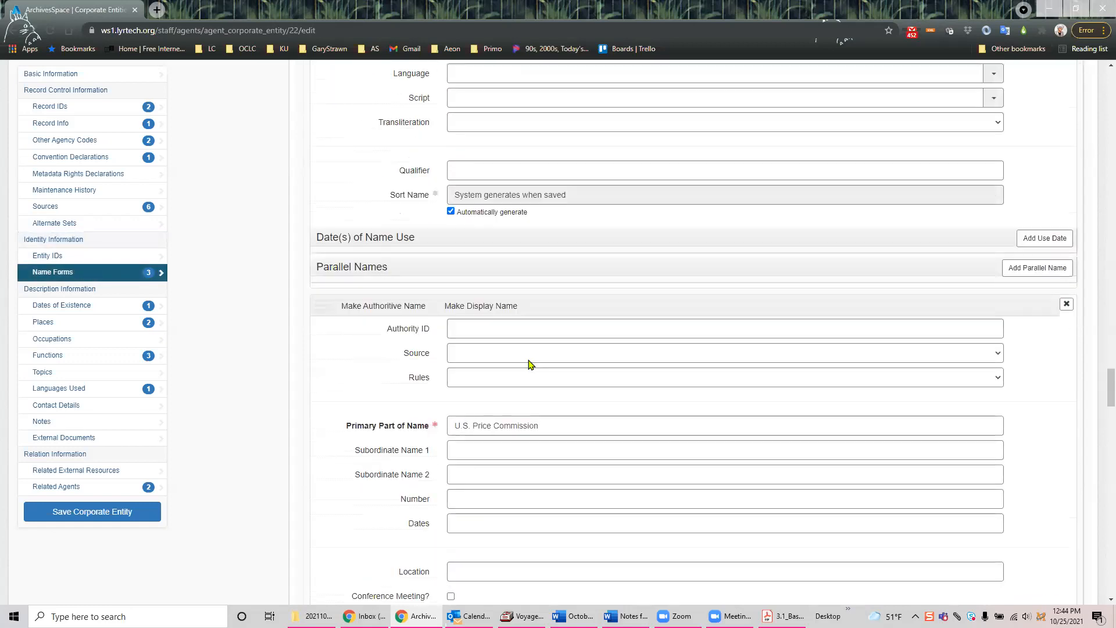
{"action": "scroll", "coordinate": [529, 366], "scroll_direction": "down", "scroll_amount": 1}
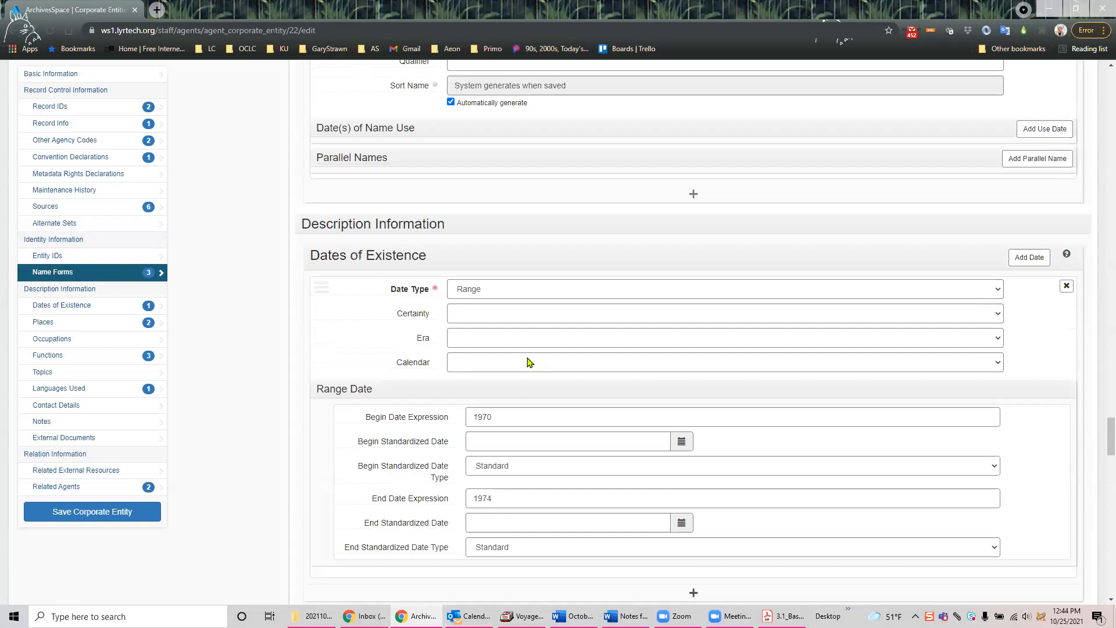
{"action": "scroll", "coordinate": [529, 362], "scroll_direction": "down", "scroll_amount": 1}
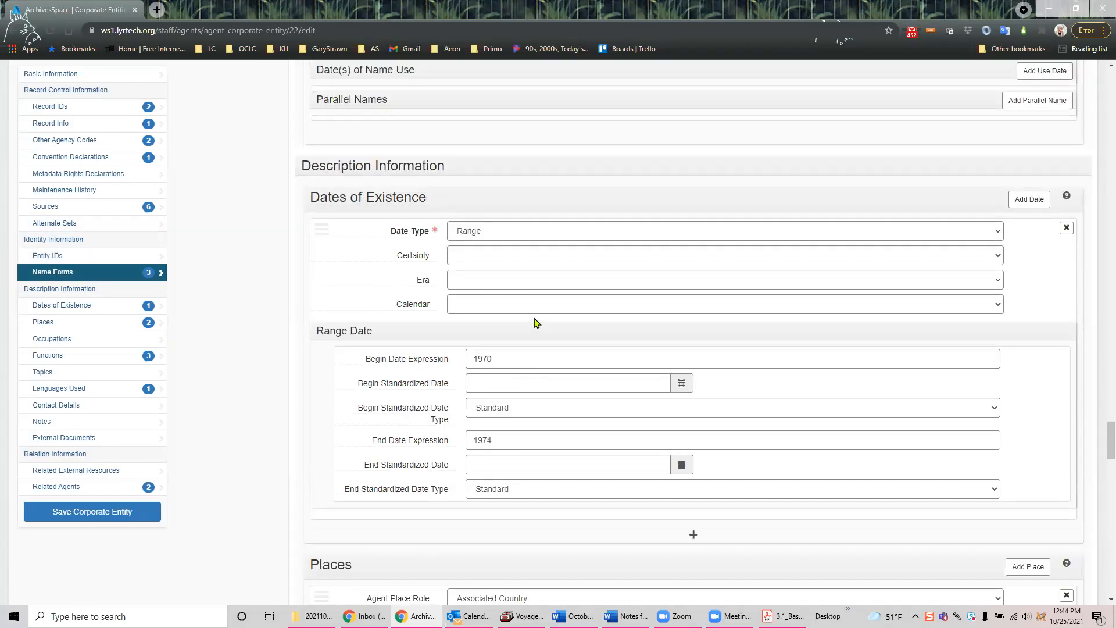
{"action": "scroll", "coordinate": [542, 323], "scroll_direction": "down", "scroll_amount": 5}
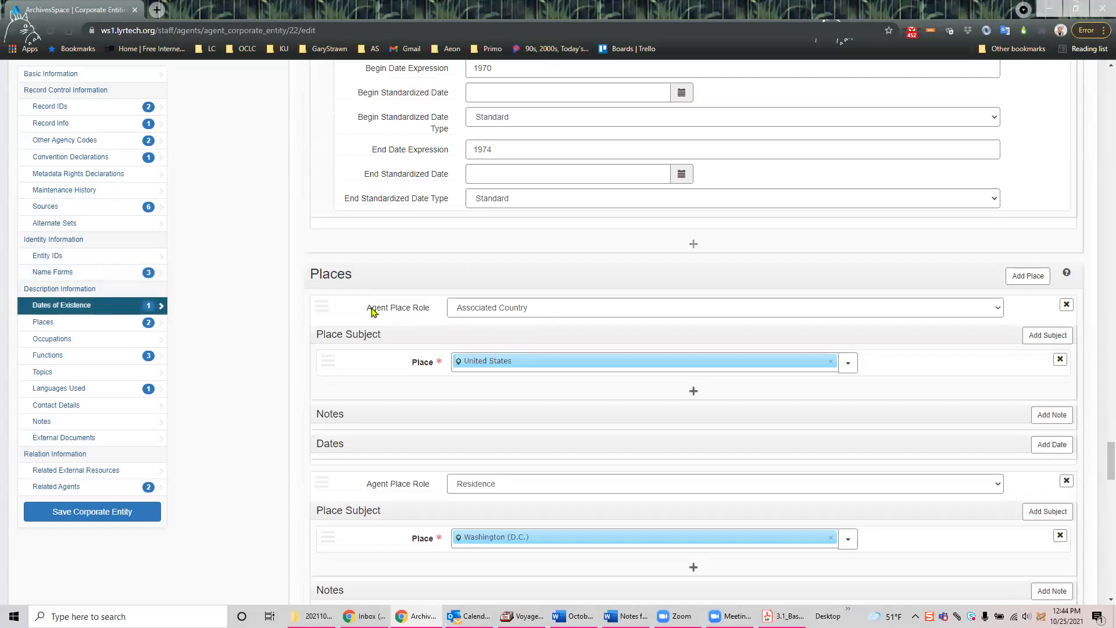
{"action": "scroll", "coordinate": [544, 309], "scroll_direction": "down", "scroll_amount": 1}
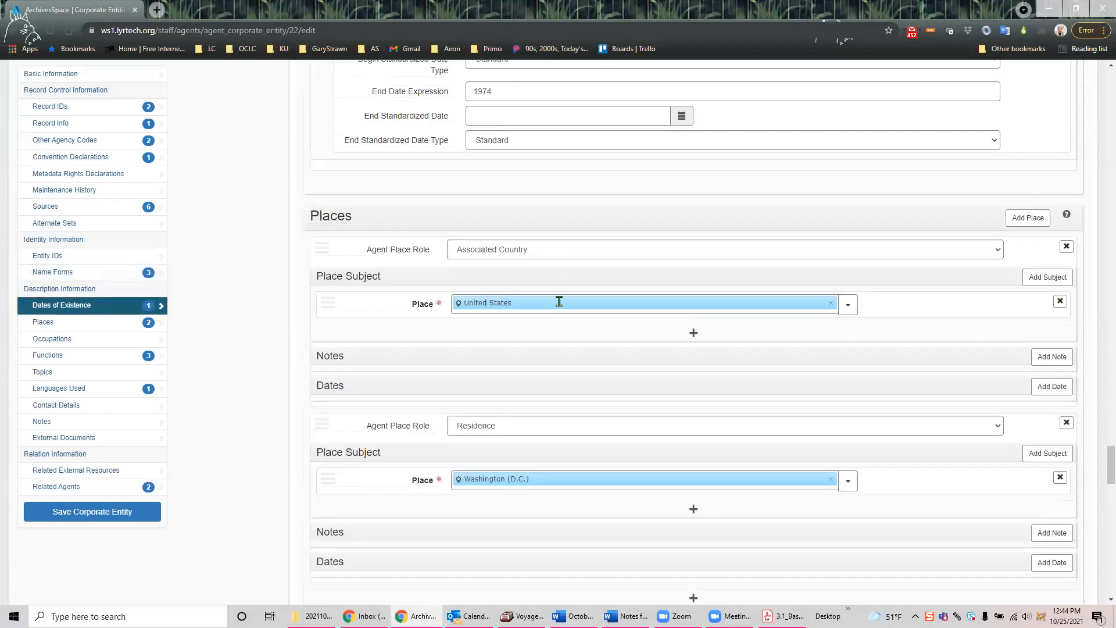
{"action": "scroll", "coordinate": [609, 355], "scroll_direction": "down", "scroll_amount": 1}
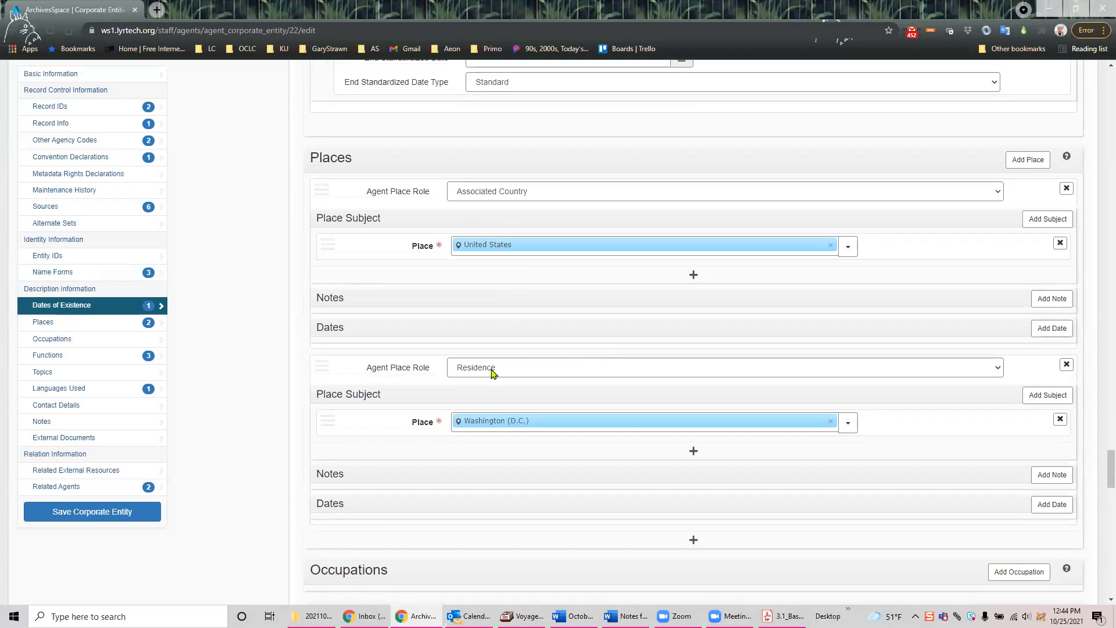
{"action": "scroll", "coordinate": [491, 372], "scroll_direction": "down", "scroll_amount": 4}
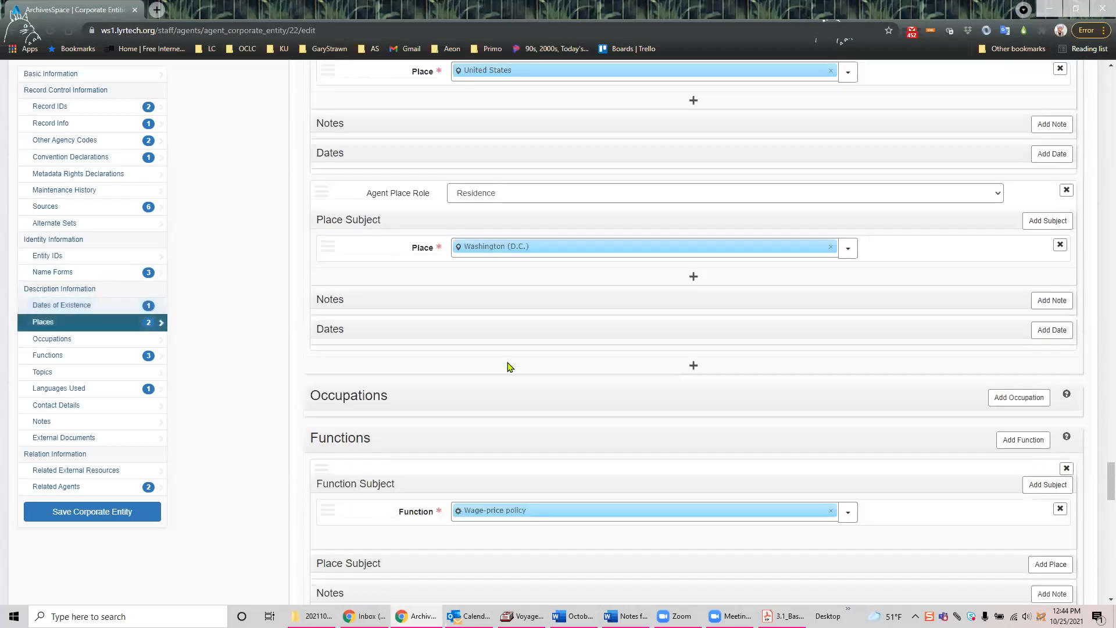
{"action": "scroll", "coordinate": [465, 361], "scroll_direction": "down", "scroll_amount": 2}
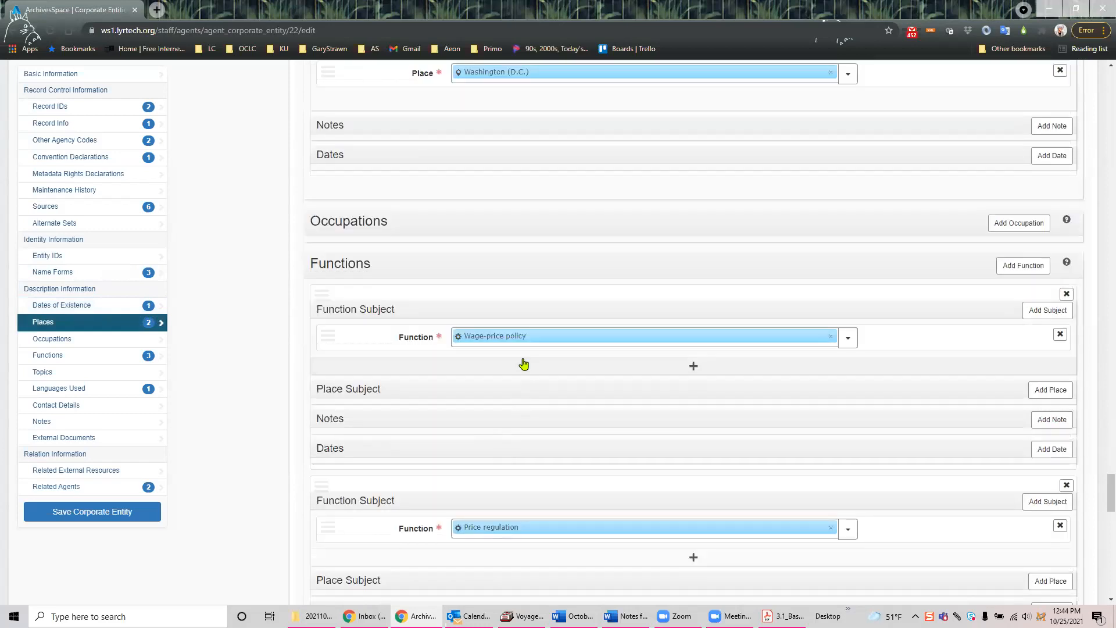
{"action": "scroll", "coordinate": [557, 341], "scroll_direction": "down", "scroll_amount": 3}
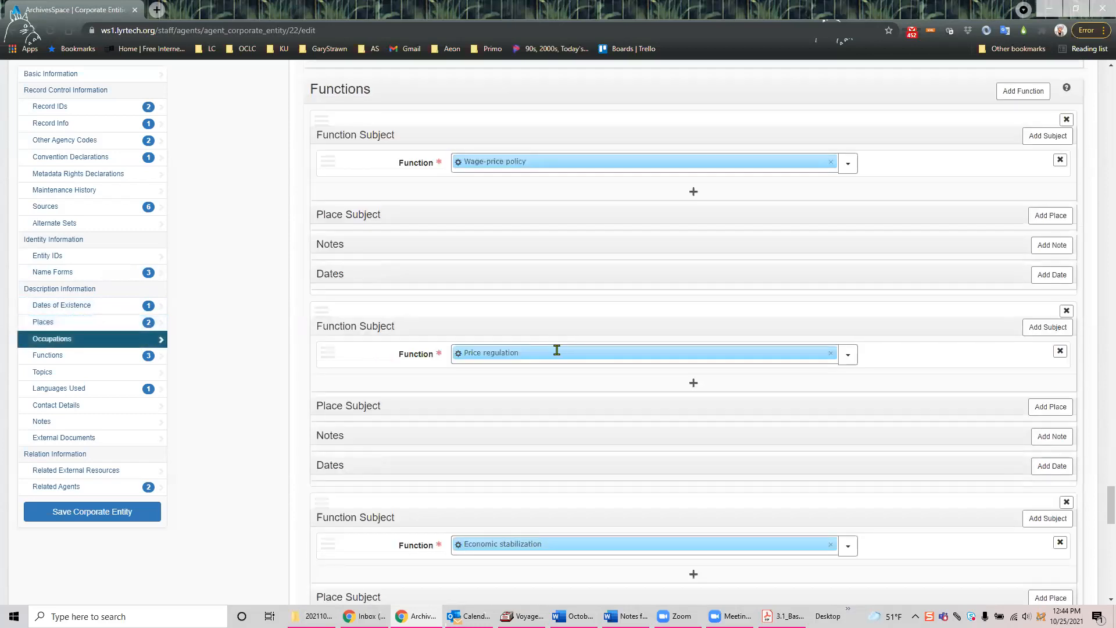
{"action": "scroll", "coordinate": [559, 348], "scroll_direction": "down", "scroll_amount": 3}
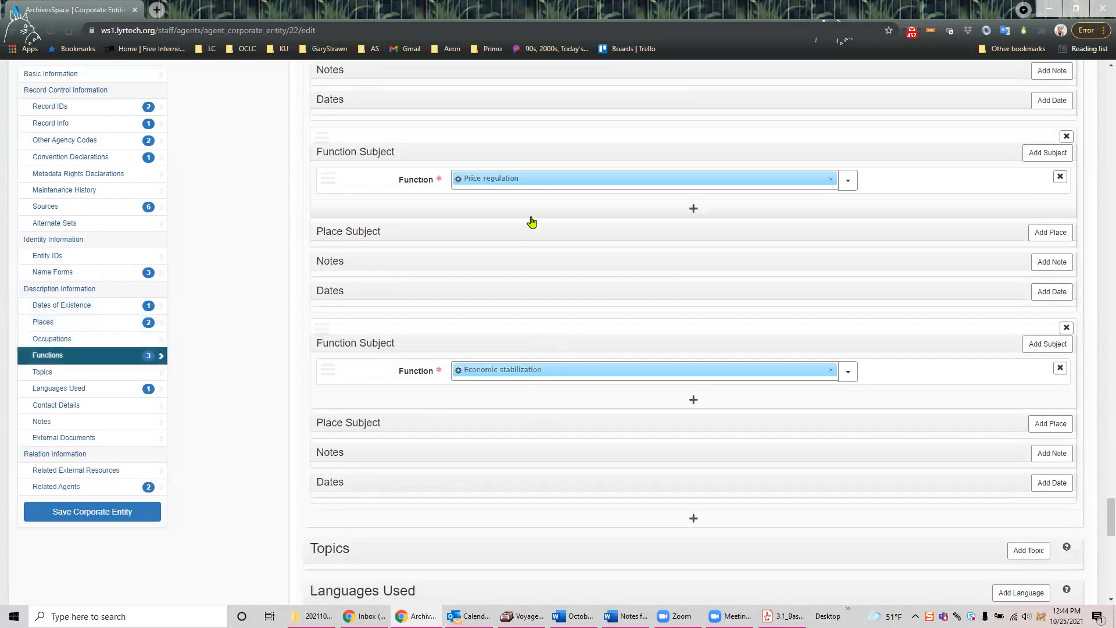
{"action": "scroll", "coordinate": [581, 299], "scroll_direction": "down", "scroll_amount": 2}
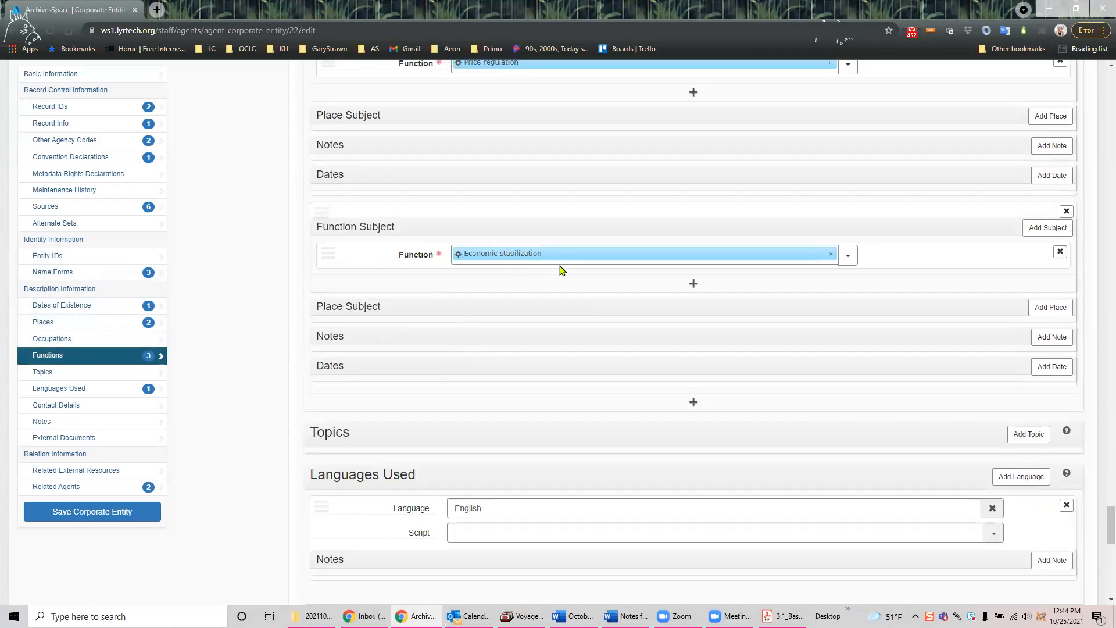
{"action": "scroll", "coordinate": [546, 255], "scroll_direction": "down", "scroll_amount": 4}
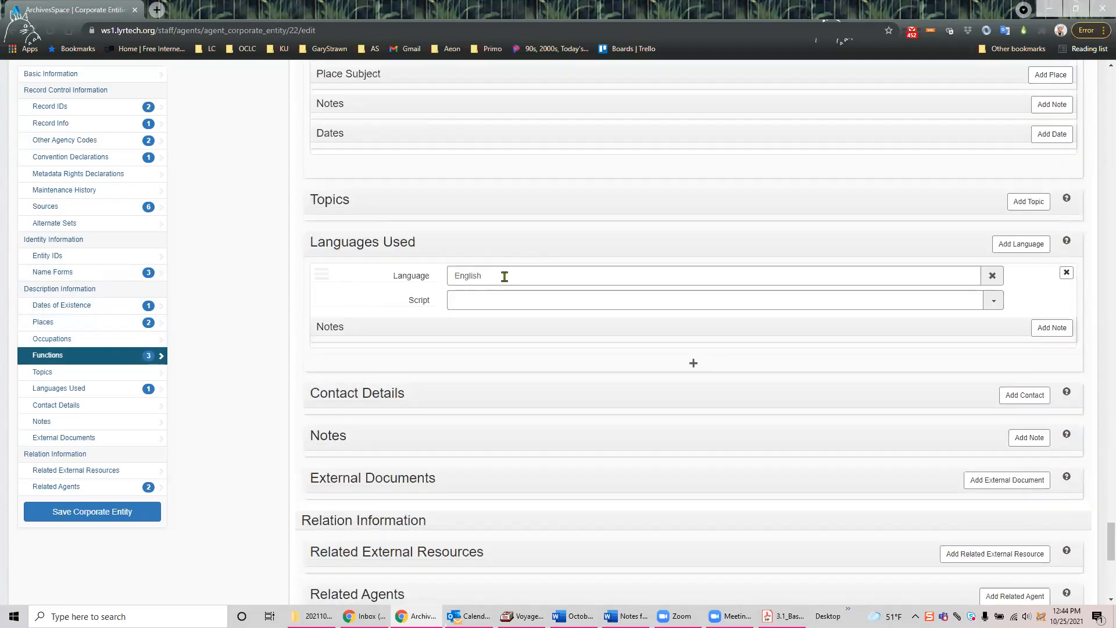
{"action": "scroll", "coordinate": [512, 274], "scroll_direction": "down", "scroll_amount": 6}
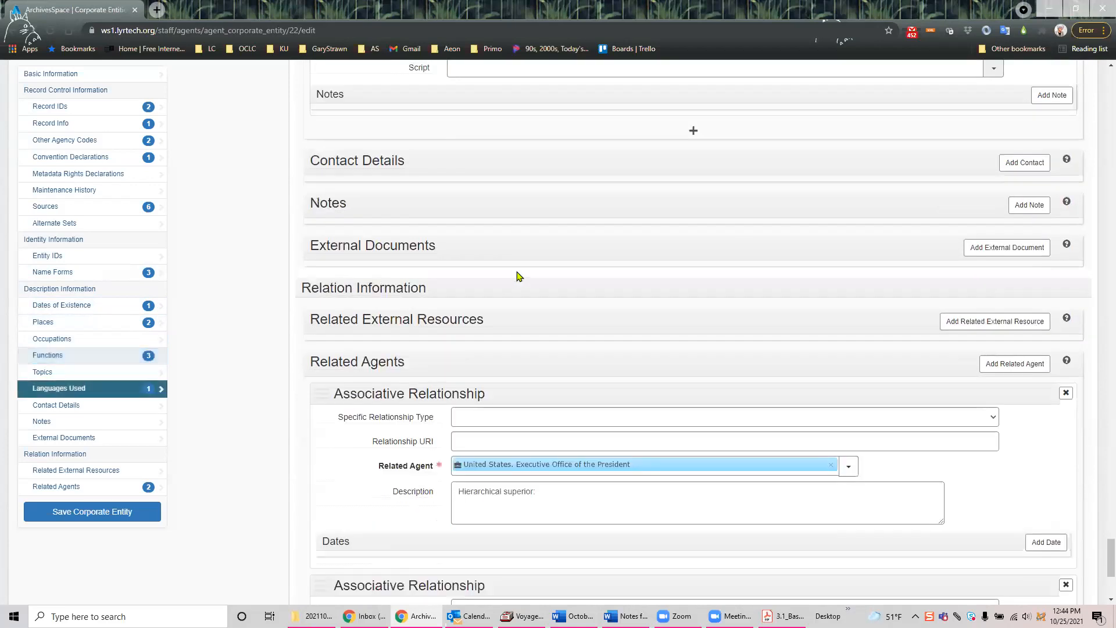
{"action": "scroll", "coordinate": [532, 266], "scroll_direction": "down", "scroll_amount": 2}
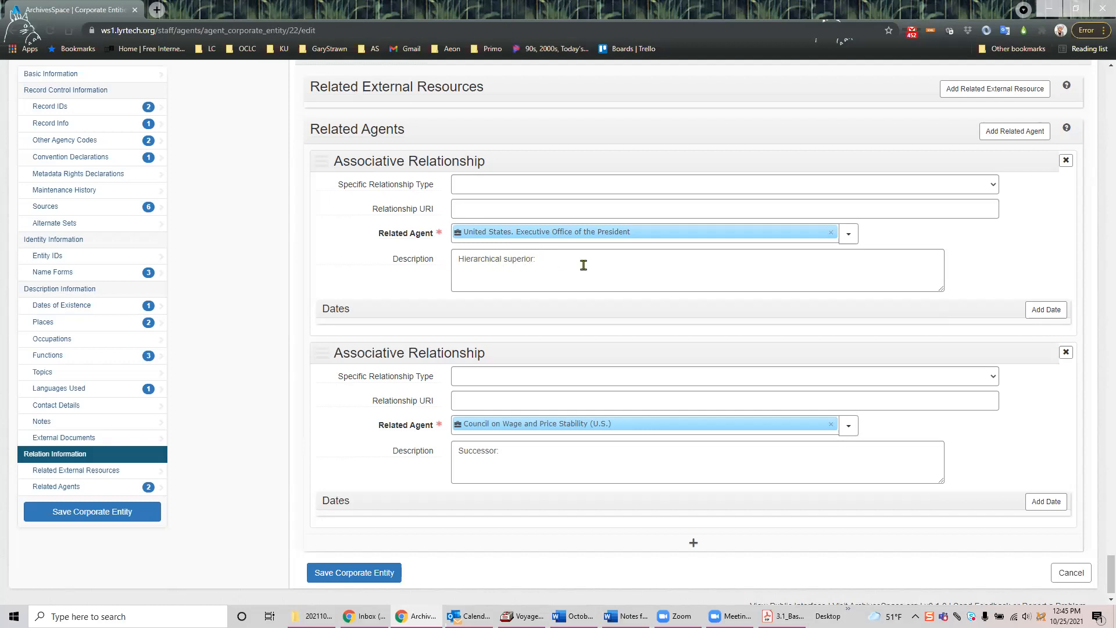
{"action": "scroll", "coordinate": [584, 265], "scroll_direction": "down", "scroll_amount": 1}
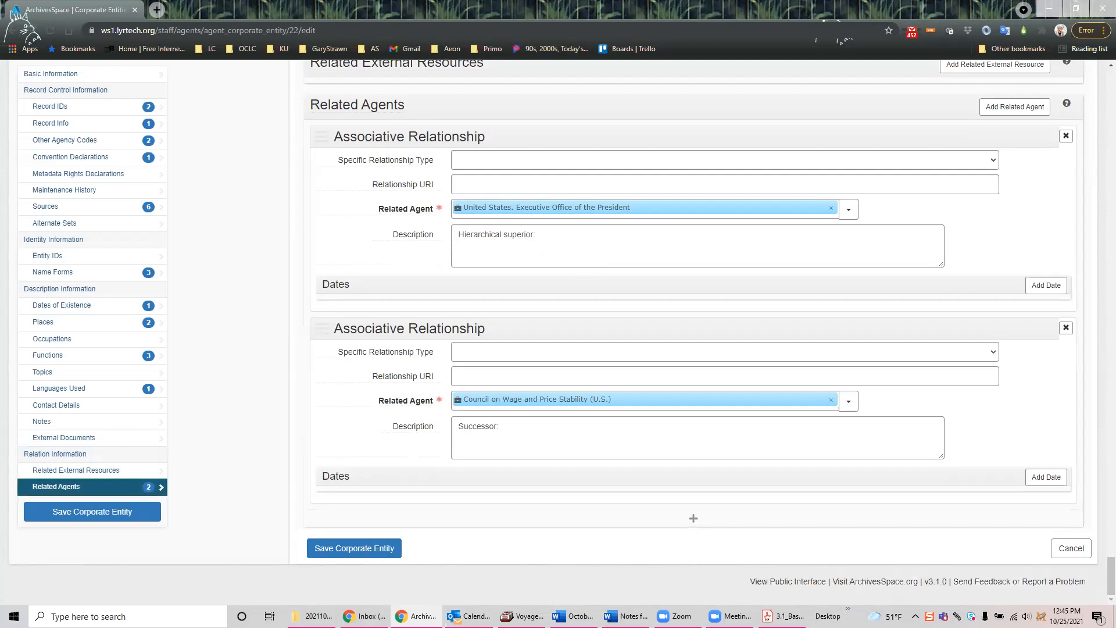
{"action": "left_click_drag", "start_coordinate": [1109, 571], "coordinate": [1055, 83]}
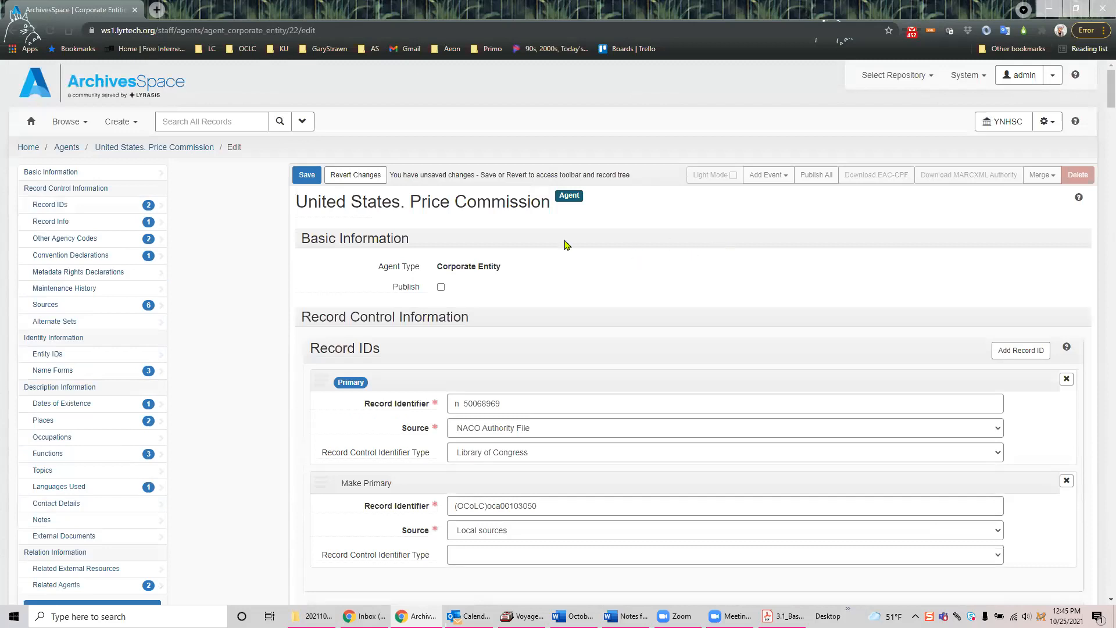
{"action": "left_click", "coordinate": [366, 176]}
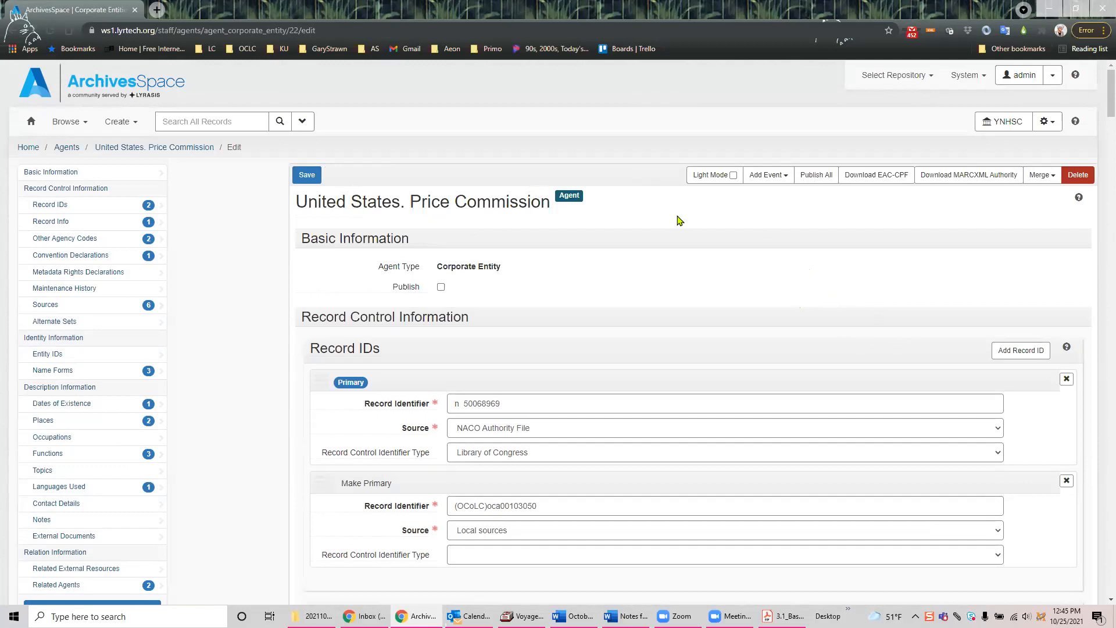
Step: Switch the form to Light Mode and dismiss the Outlook meeting reminder
{"action": "left_click", "coordinate": [733, 175]}
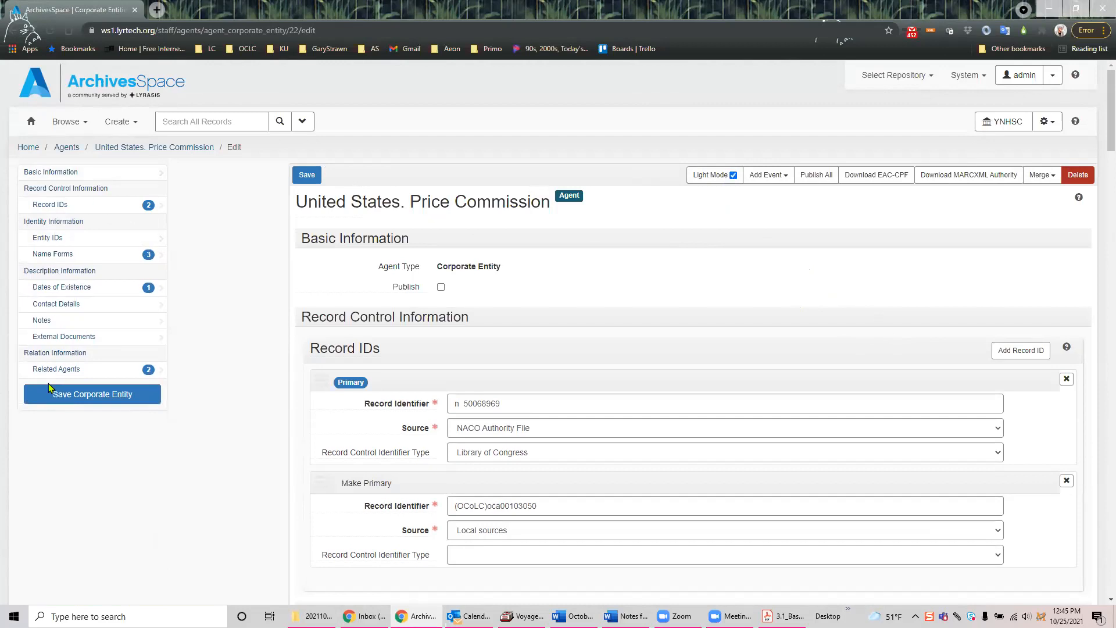
{"action": "mouse_move", "coordinate": [1099, 93]}
{"action": "left_mouse_down"}
{"action": "mouse_move", "coordinate": [1101, 550]}
{"action": "mouse_move", "coordinate": [1098, 87]}
{"action": "left_mouse_up"}
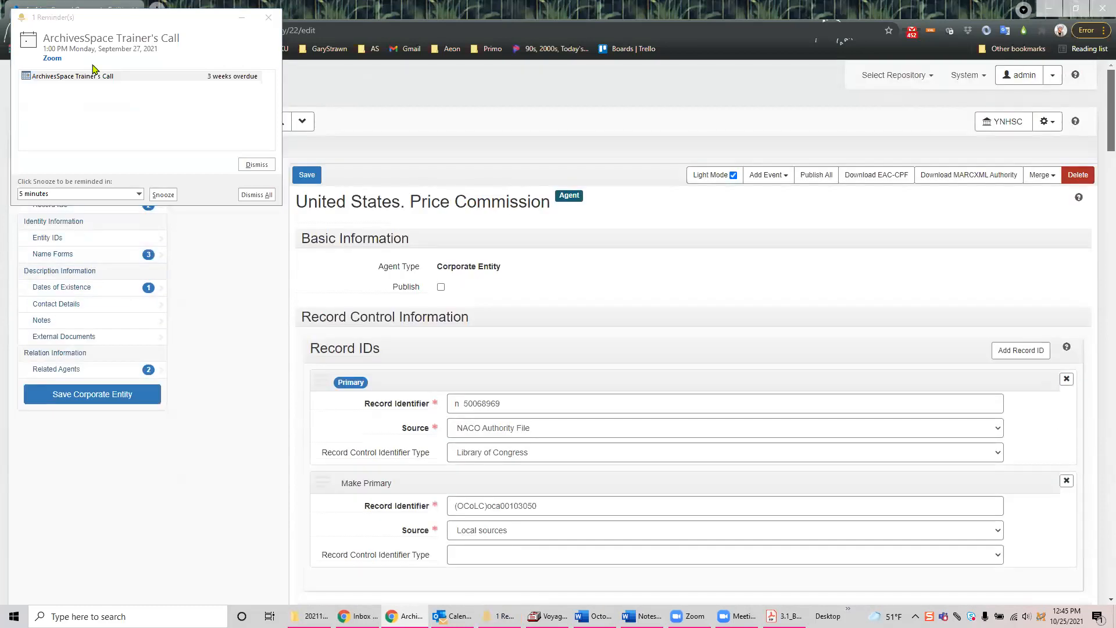
{"action": "left_click", "coordinate": [256, 165]}
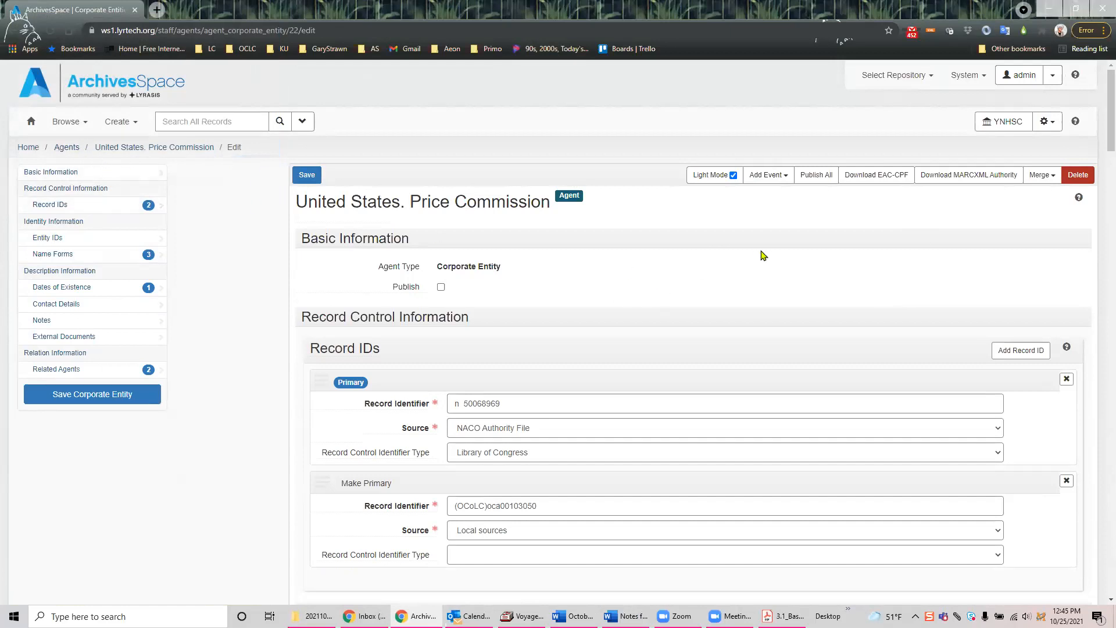
{"action": "scroll", "coordinate": [767, 255], "scroll_direction": "down", "scroll_amount": 5}
{"action": "scroll", "coordinate": [760, 267], "scroll_direction": "up", "scroll_amount": 5}
{"action": "left_click", "coordinate": [123, 148]}
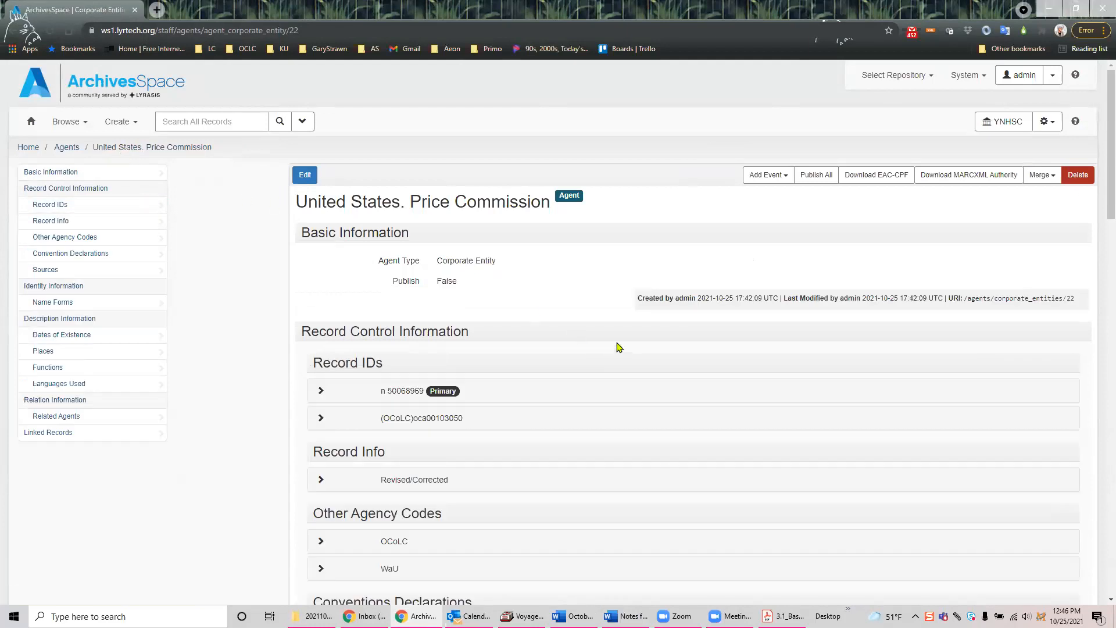
{"action": "scroll", "coordinate": [618, 347], "scroll_direction": "down", "scroll_amount": 15}
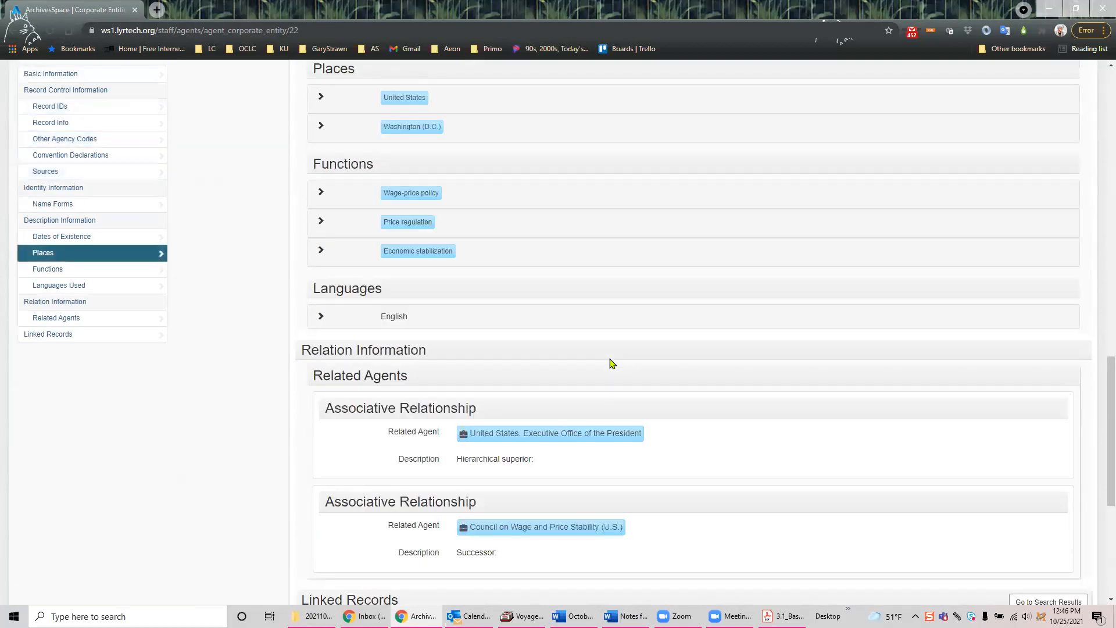
{"action": "scroll", "coordinate": [611, 363], "scroll_direction": "up", "scroll_amount": 20}
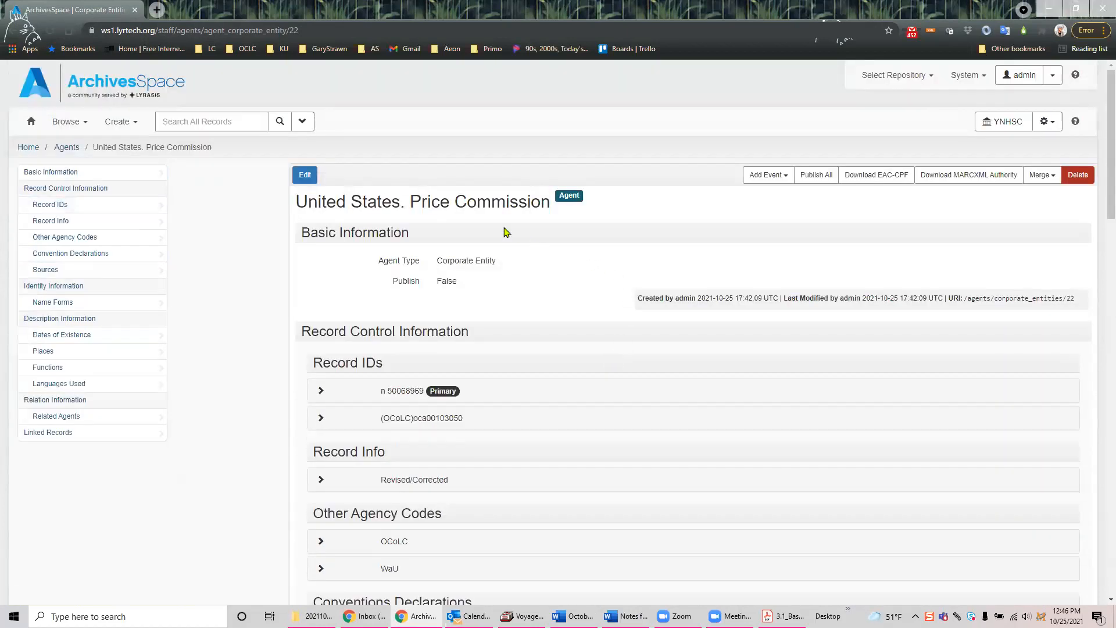
{"action": "left_click", "coordinate": [303, 180]}
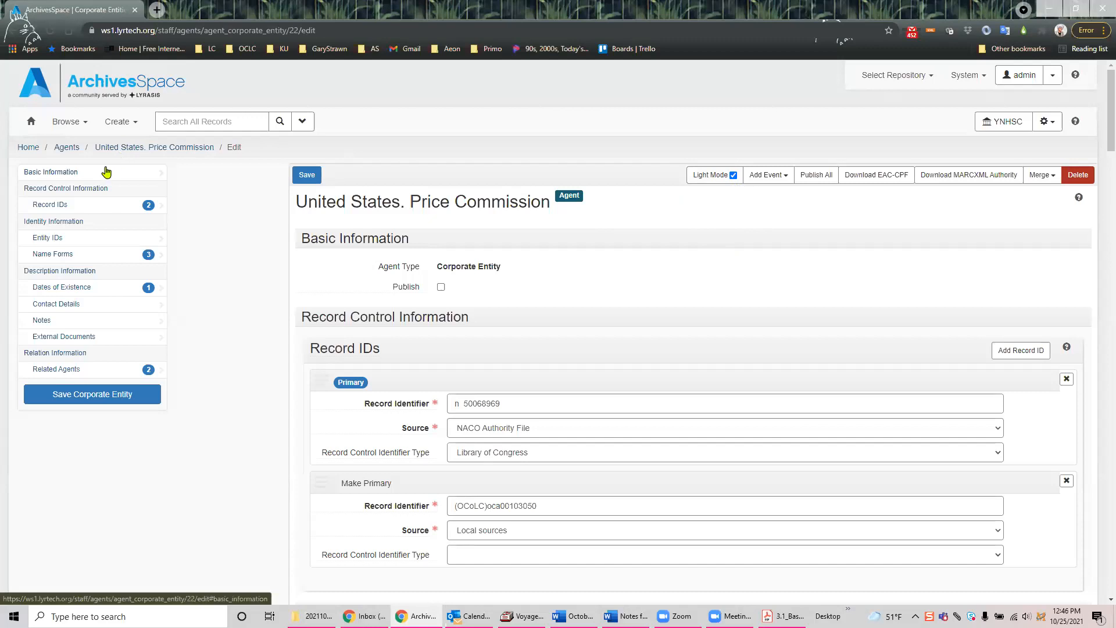
Step: Filter the agents list by 'santa claus' and edit Claus Santa, (Fictitious character)
{"action": "left_click", "coordinate": [69, 148]}
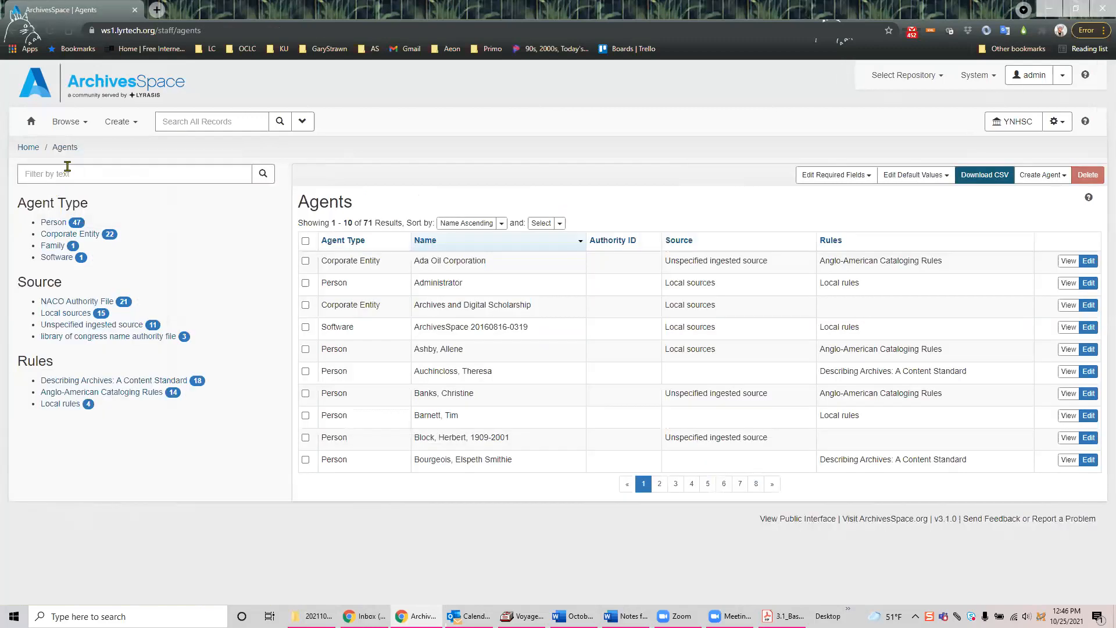
{"action": "left_click", "coordinate": [67, 170]}
{"action": "type", "text": "santa claus"}
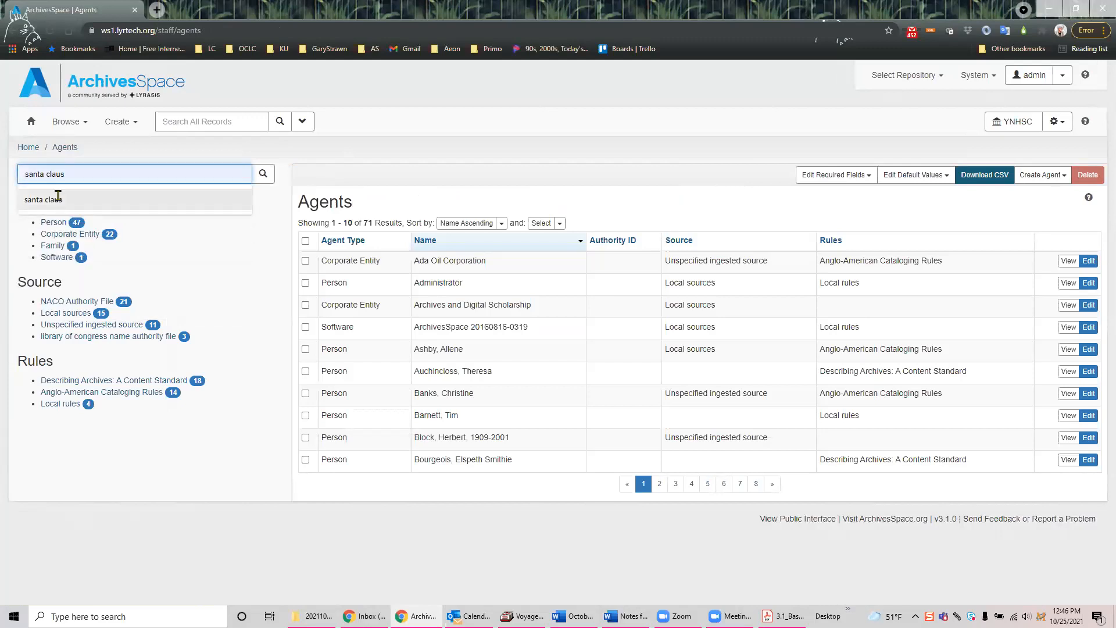
{"action": "left_click", "coordinate": [58, 199]}
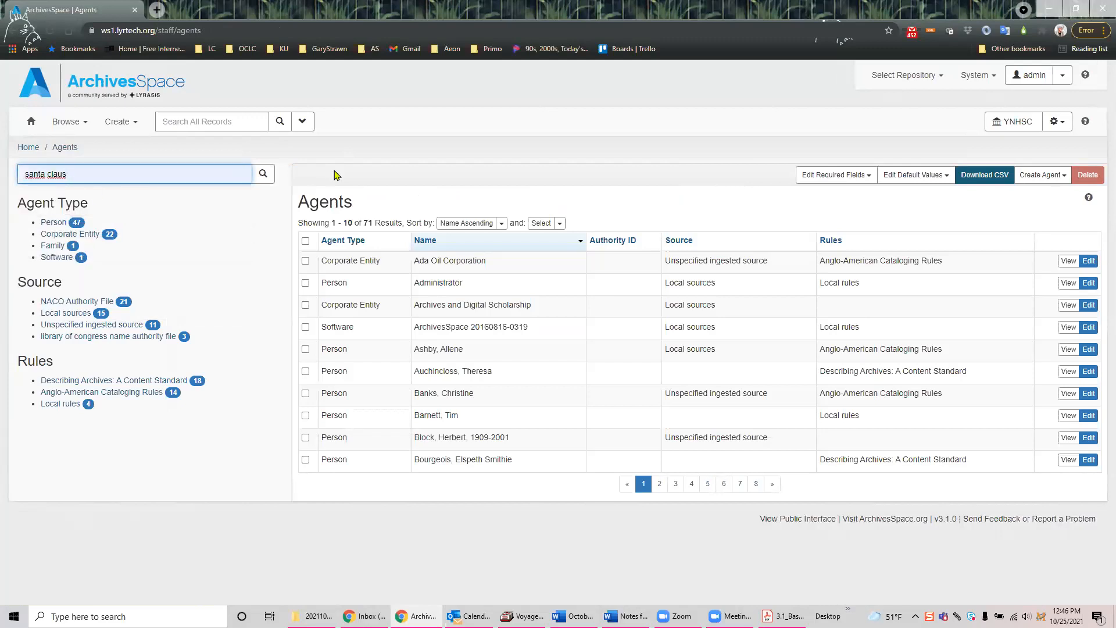
{"action": "left_click", "coordinate": [263, 173]}
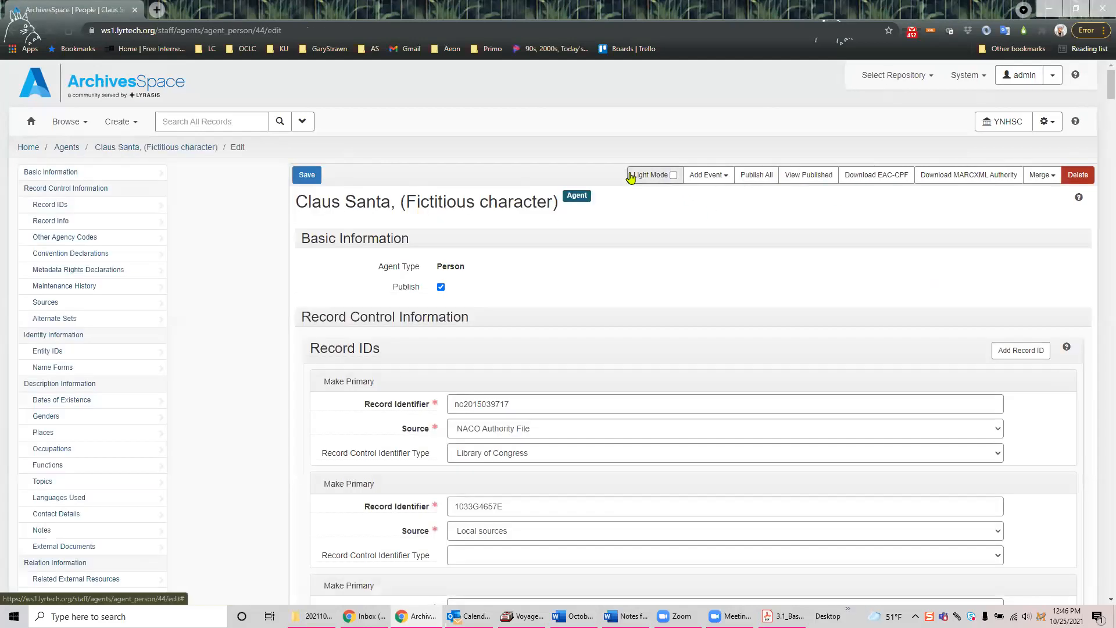
{"action": "left_click", "coordinate": [630, 176]}
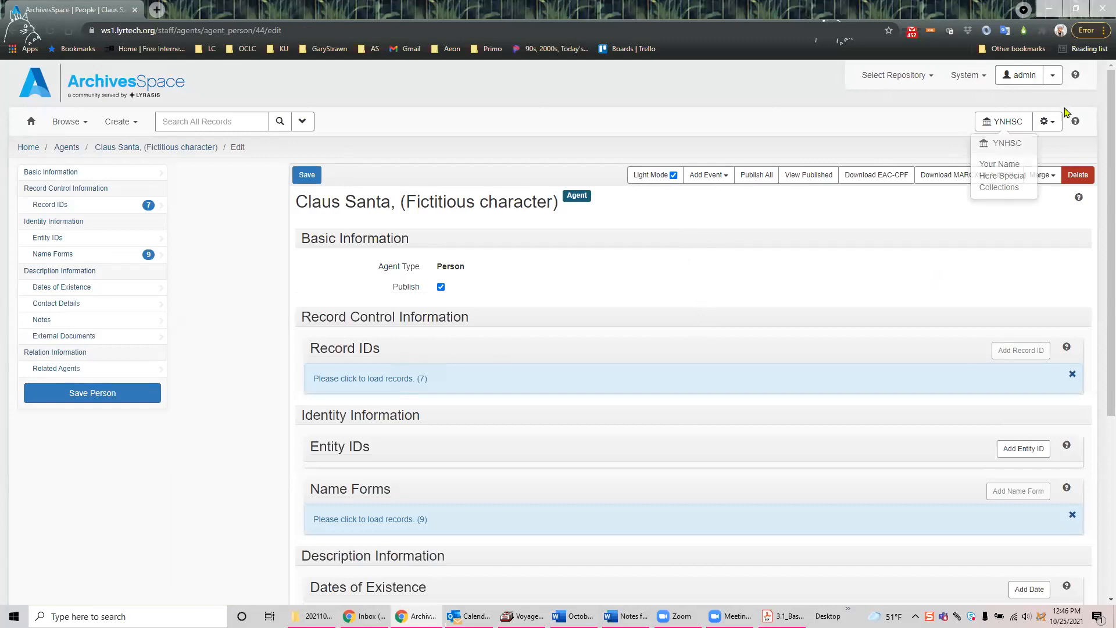
Step: Give the YNHSC Project managers group the 'work with agents in full mode' permission and save
{"action": "left_click", "coordinate": [1055, 123]}
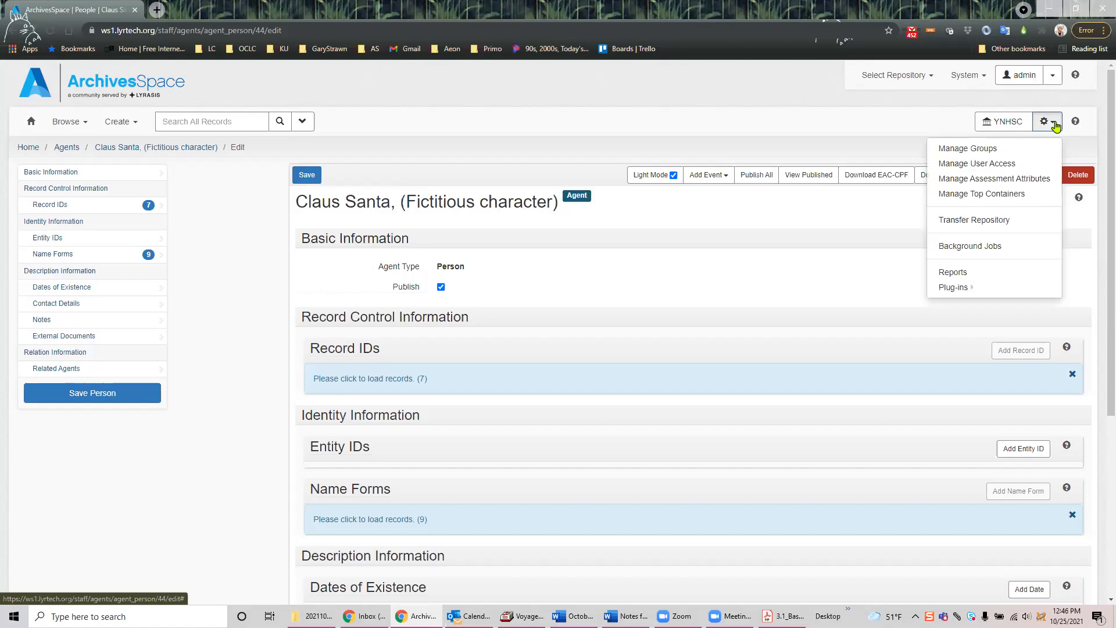
{"action": "left_click", "coordinate": [986, 150]}
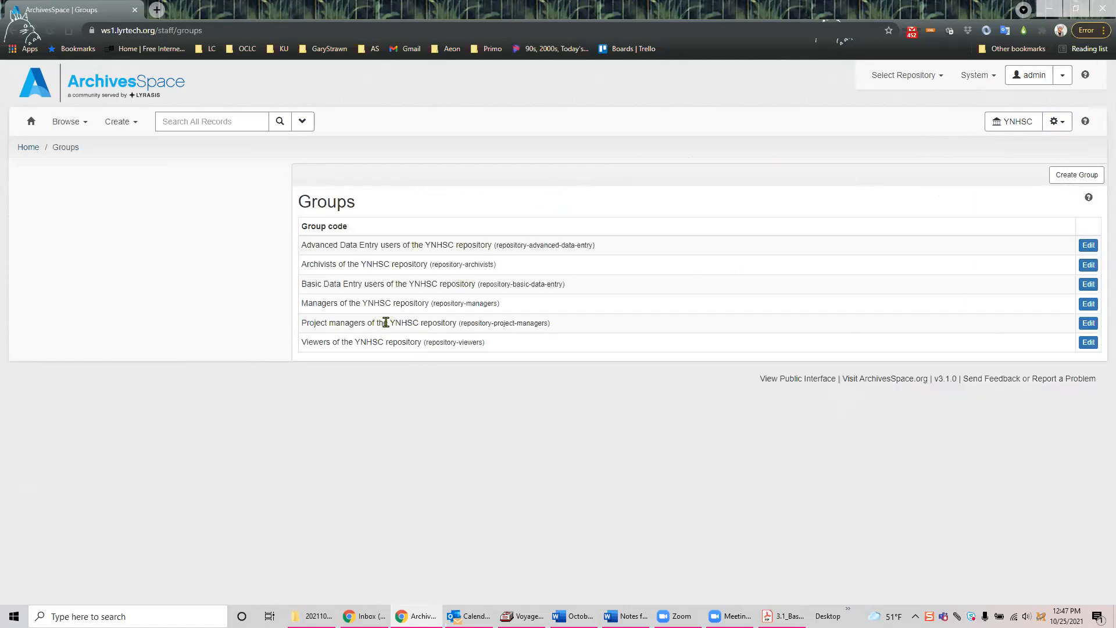
{"action": "left_click", "coordinate": [1088, 323]}
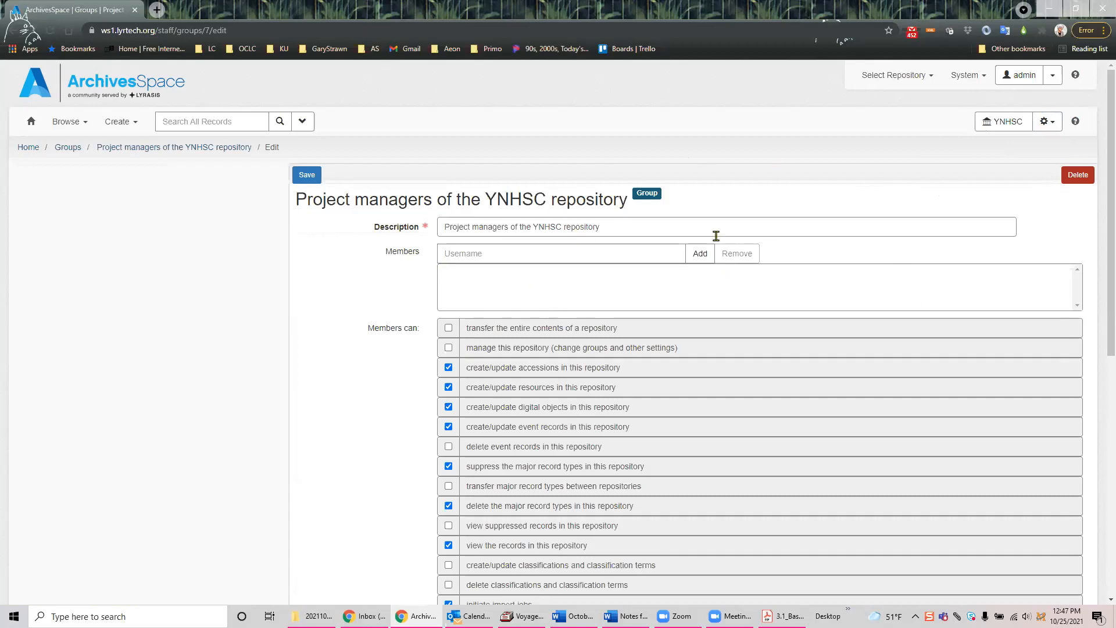
{"action": "scroll", "coordinate": [517, 278], "scroll_direction": "down", "scroll_amount": 2}
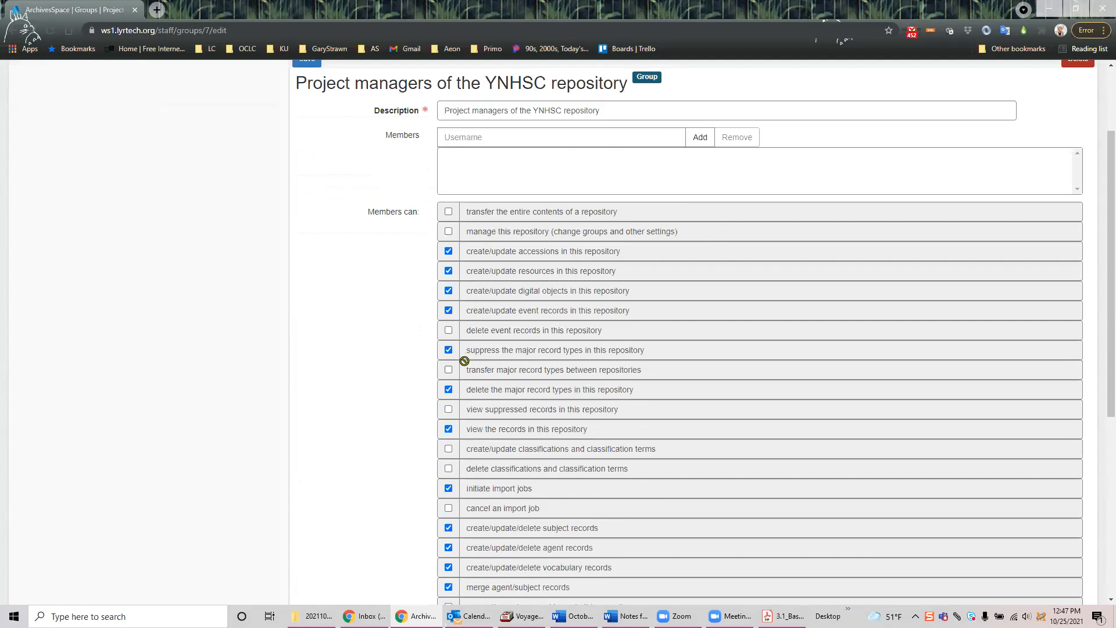
{"action": "scroll", "coordinate": [491, 459], "scroll_direction": "down", "scroll_amount": 2}
{"action": "scroll", "coordinate": [570, 413], "scroll_direction": "down", "scroll_amount": 5}
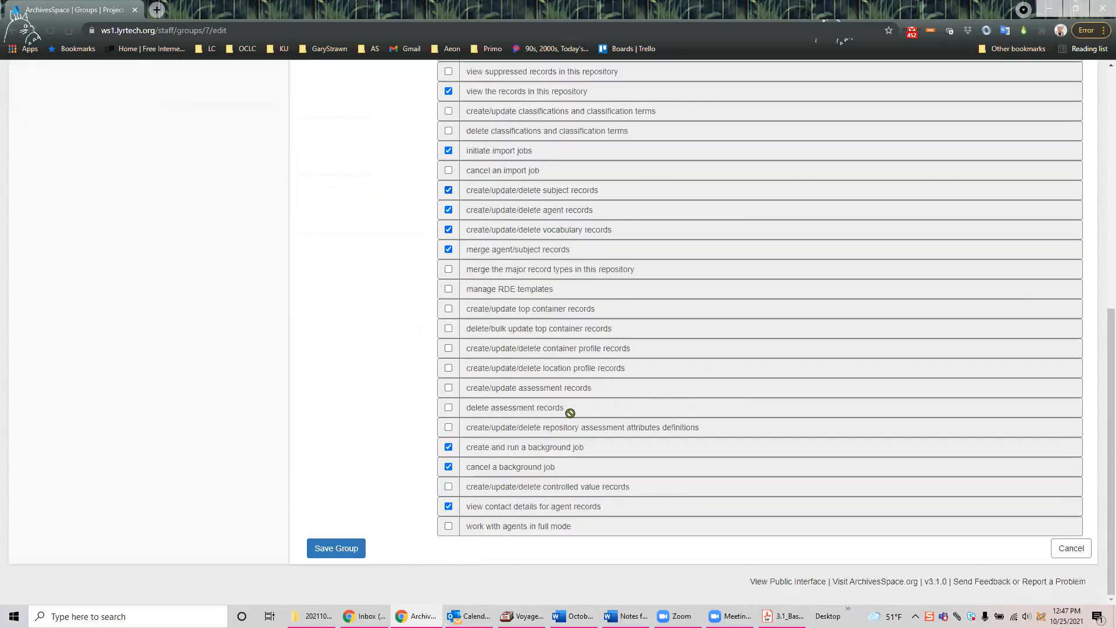
{"action": "left_click", "coordinate": [448, 526]}
{"action": "left_click", "coordinate": [332, 546]}
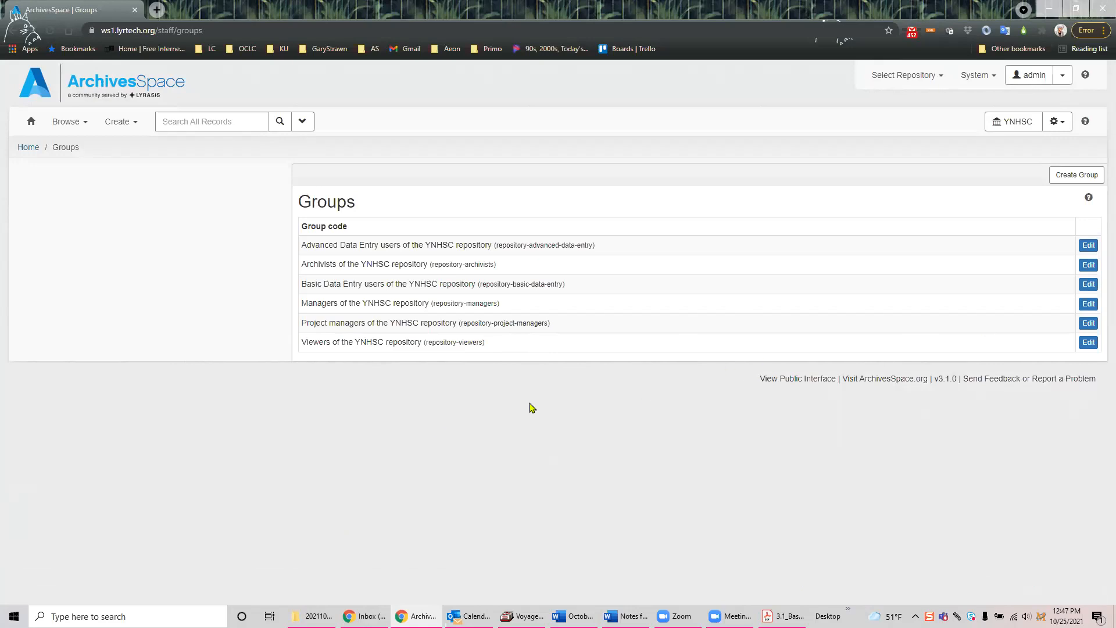
Step: Browse agents filtered by 'price' and view Council on Wage and Price Stability (U.S.)
{"action": "left_click", "coordinate": [69, 121]}
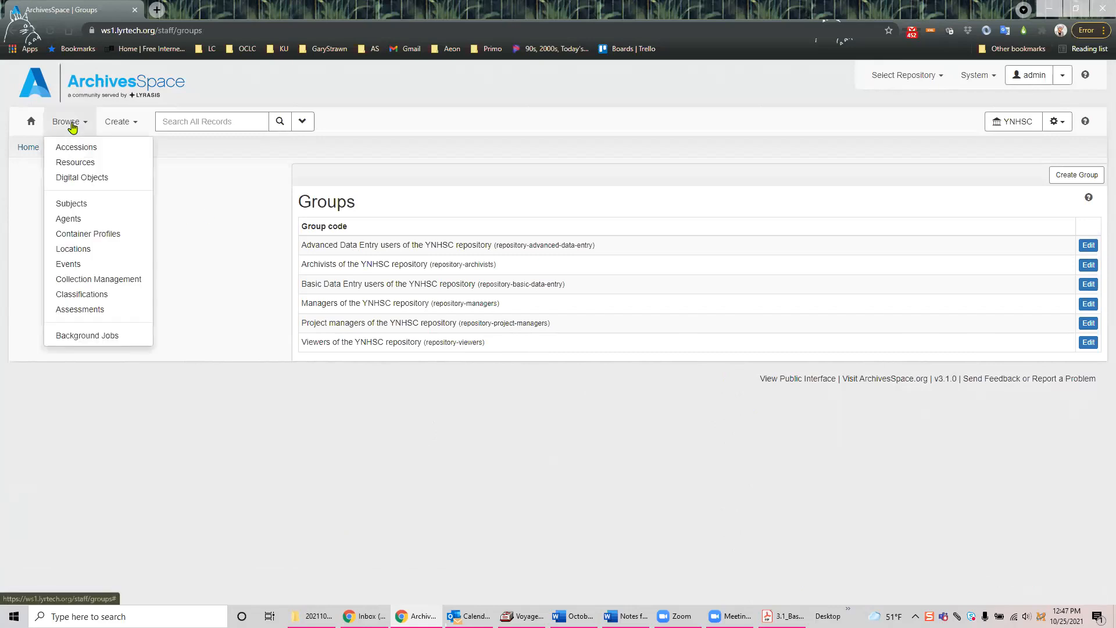
{"action": "left_click", "coordinate": [77, 220]}
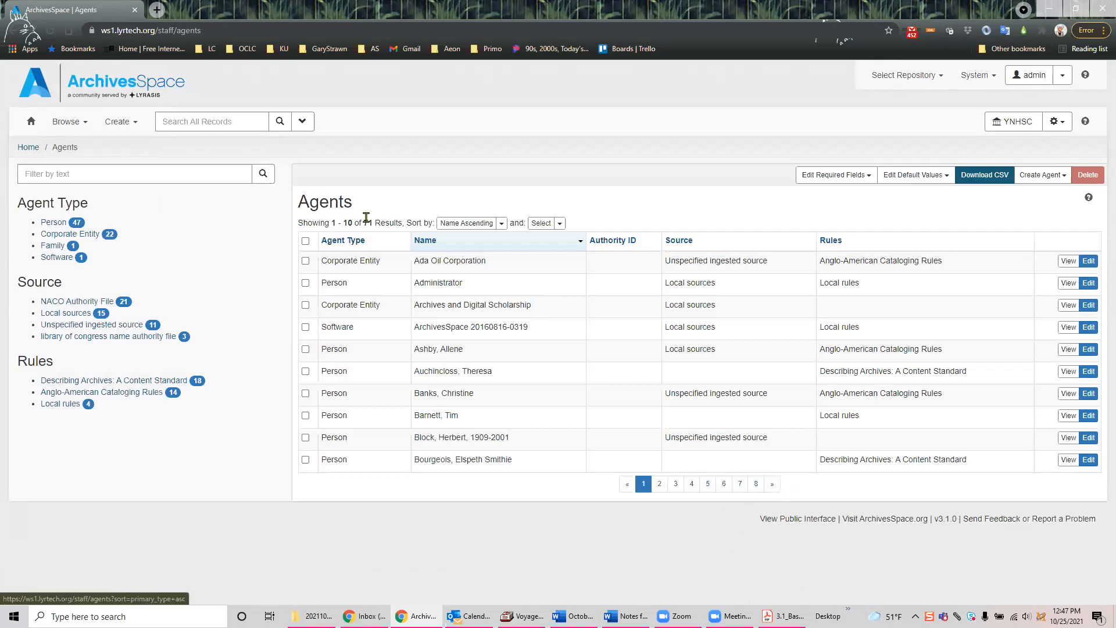
{"action": "left_click", "coordinate": [131, 174]}
{"action": "type", "text": "price"}
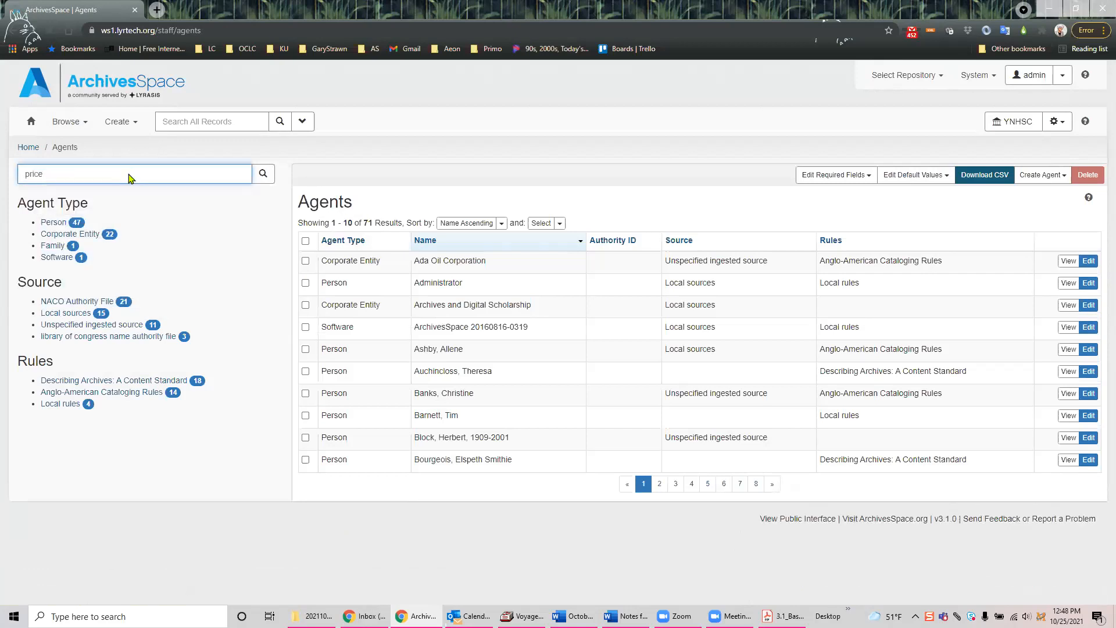
{"action": "key", "text": "Return"}
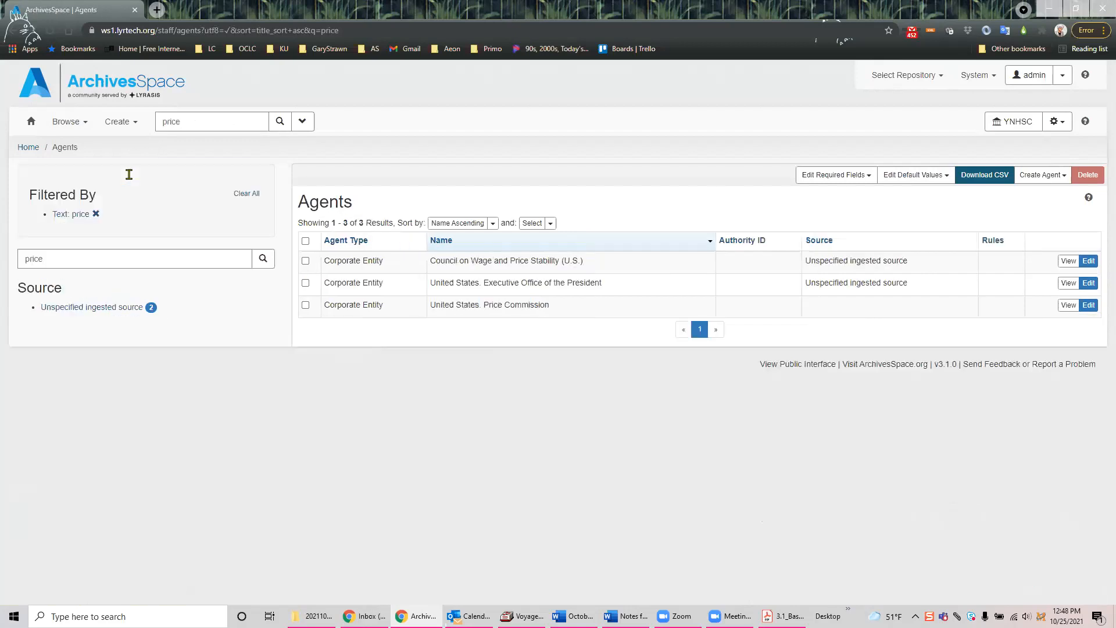
{"action": "left_click", "coordinate": [1068, 261]}
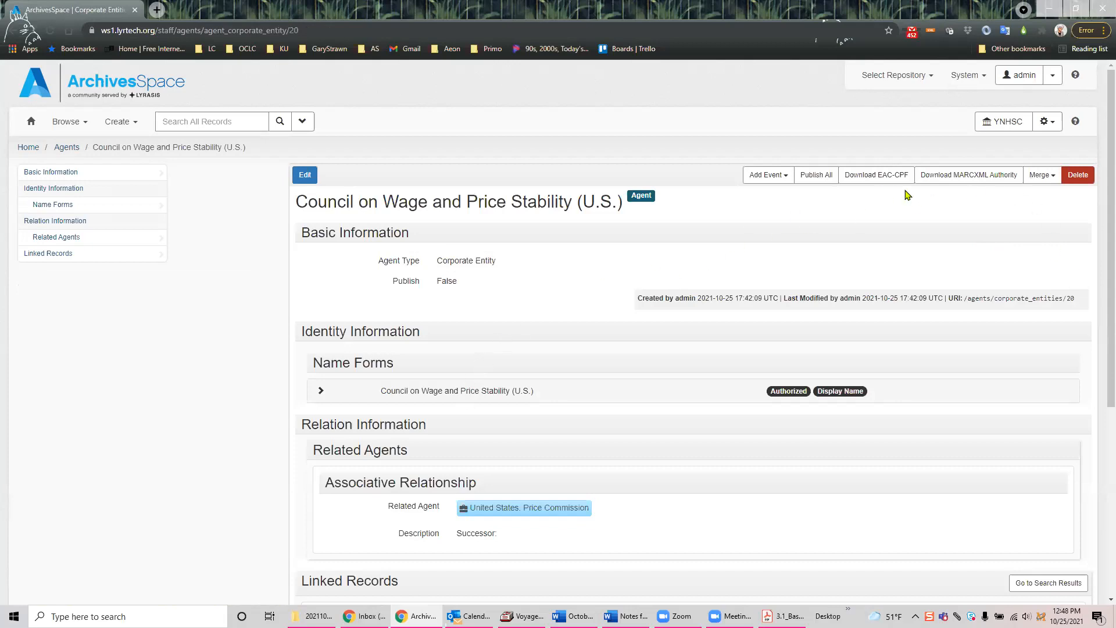
Step: Delete the Council on Wage and Price Stability (U.S.) agent, confirming the deletion
{"action": "left_click", "coordinate": [1078, 176]}
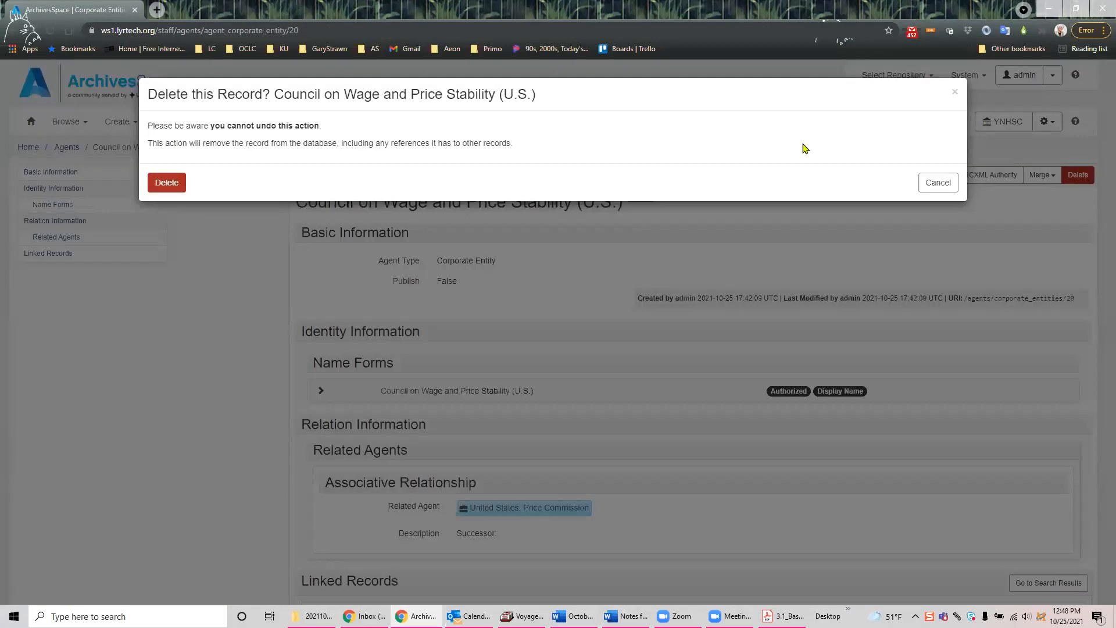
{"action": "left_click", "coordinate": [168, 184]}
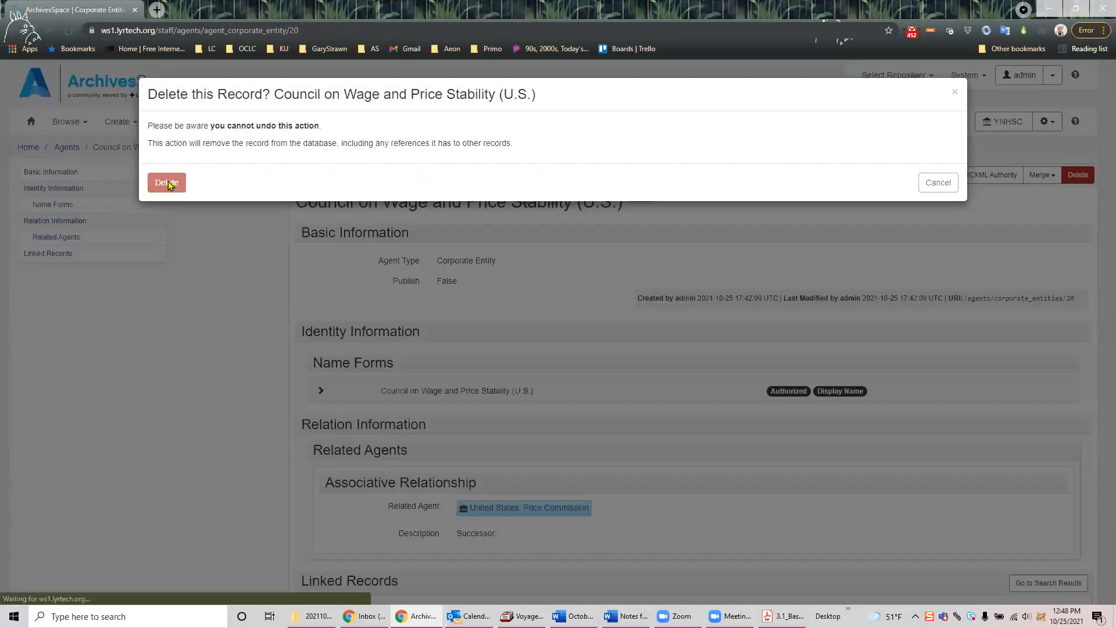
Step: Re-filter agents by 'price' and view United States. Executive Office of the President
{"action": "left_click", "coordinate": [149, 172]}
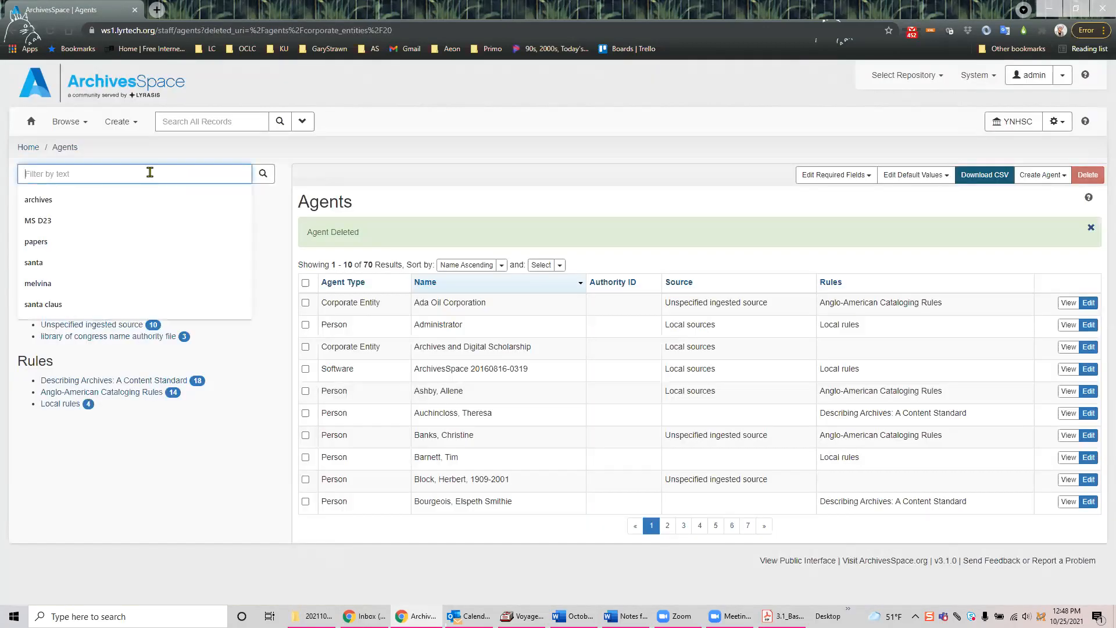
{"action": "type", "text": "price"}
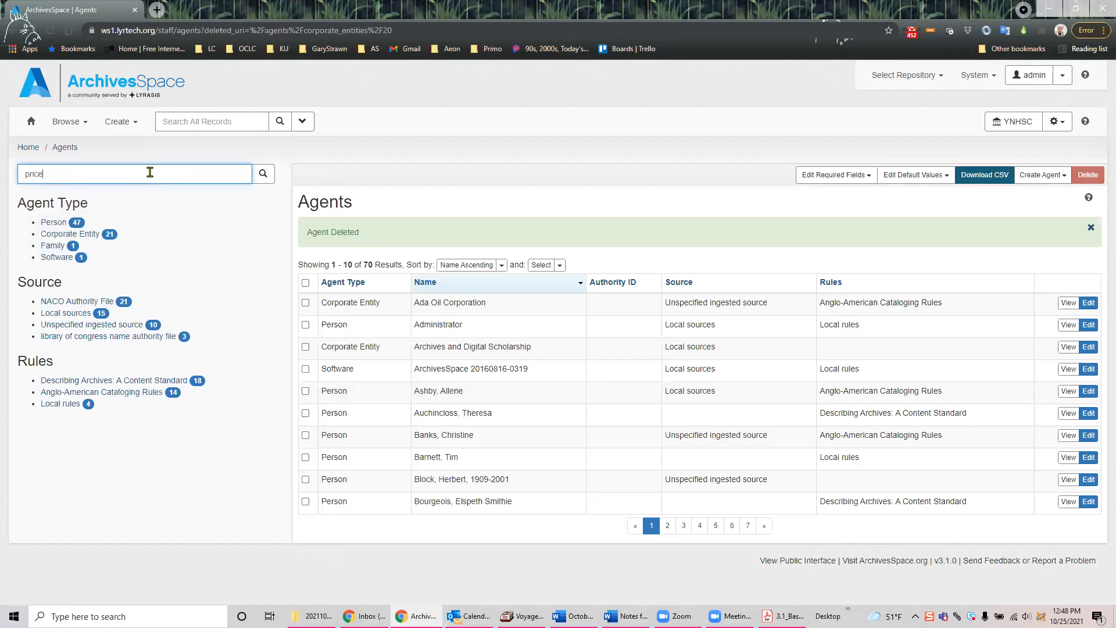
{"action": "left_click", "coordinate": [262, 174]}
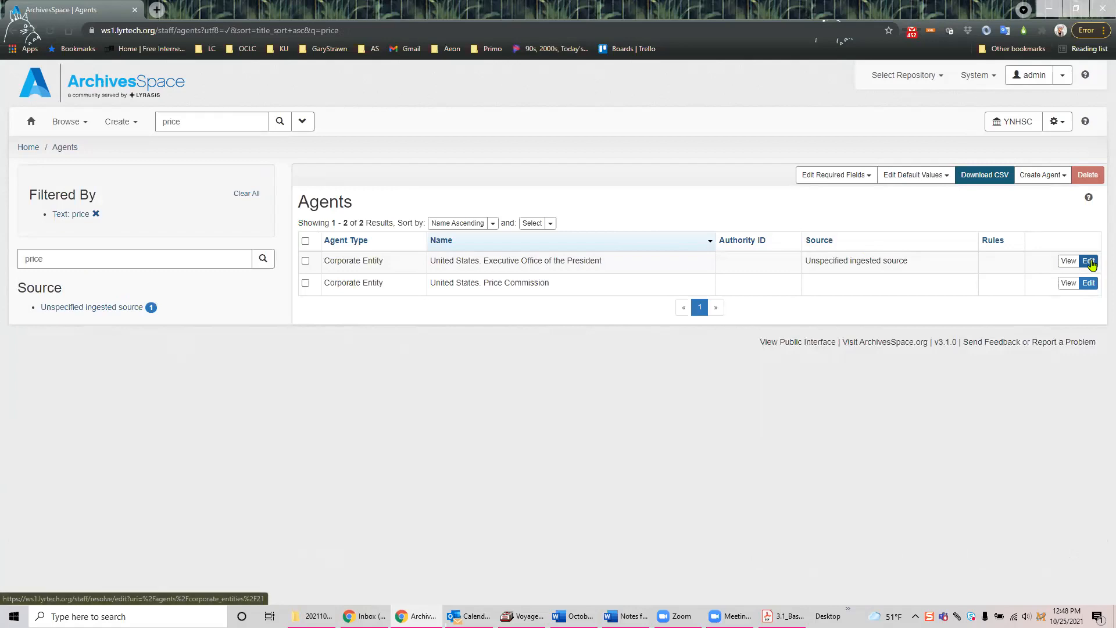
{"action": "left_click", "coordinate": [1068, 263]}
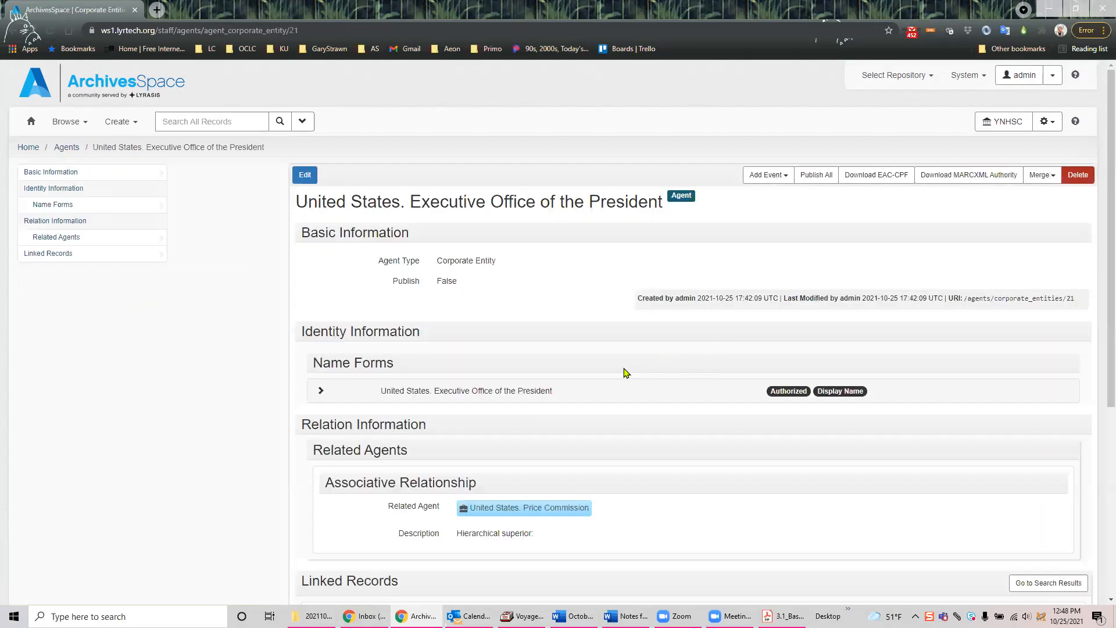
{"action": "scroll", "coordinate": [587, 375], "scroll_direction": "down", "scroll_amount": 3}
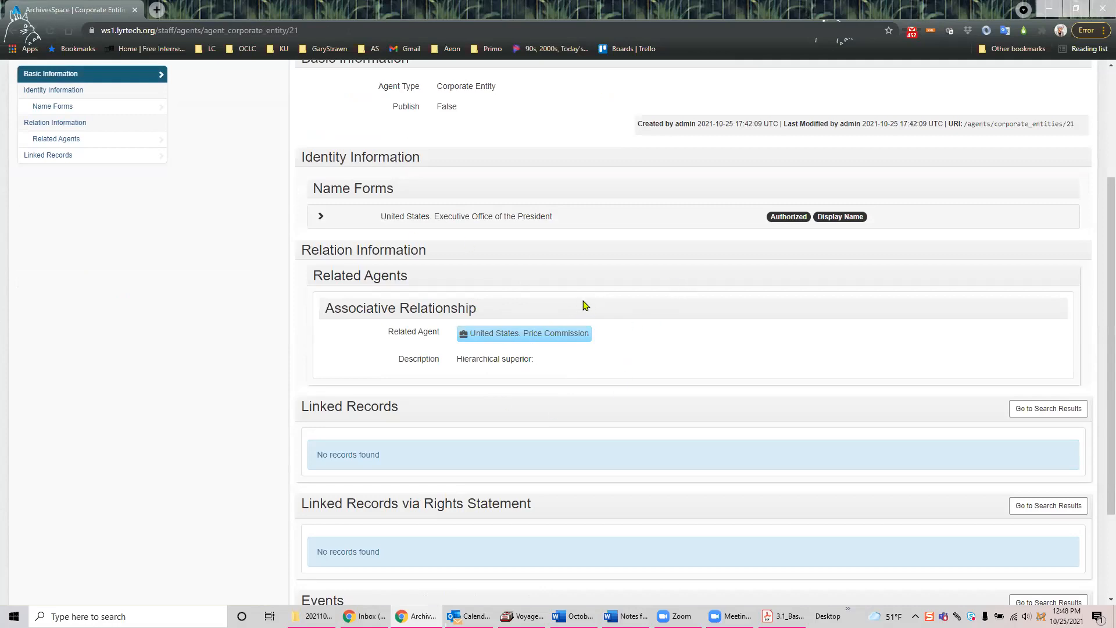
{"action": "scroll", "coordinate": [596, 335], "scroll_direction": "up", "scroll_amount": 3}
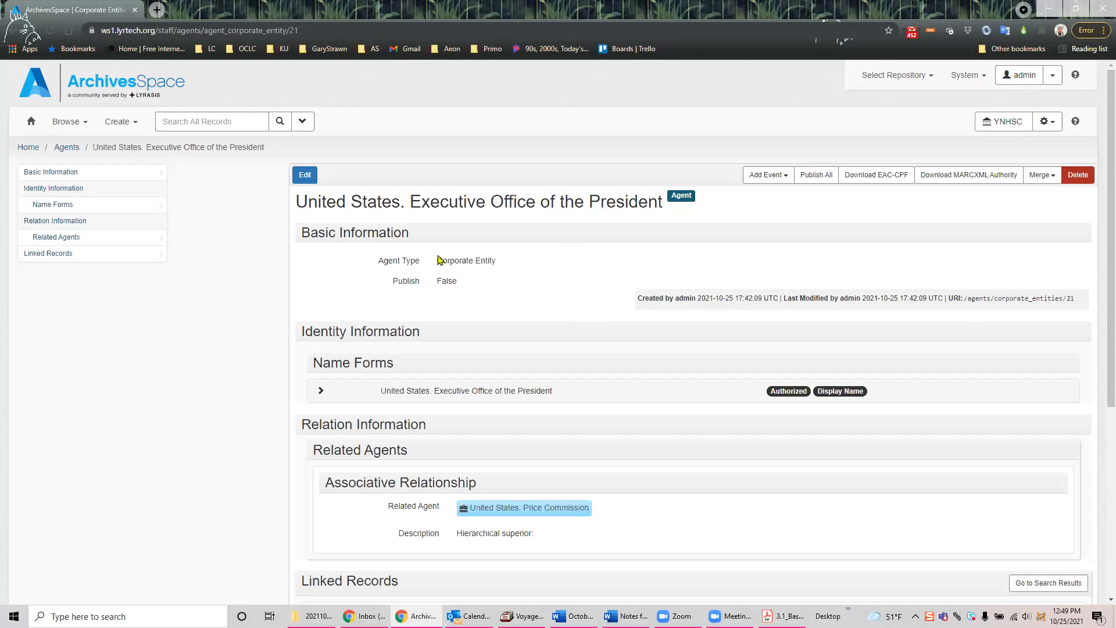
{"action": "left_click", "coordinate": [71, 149]}
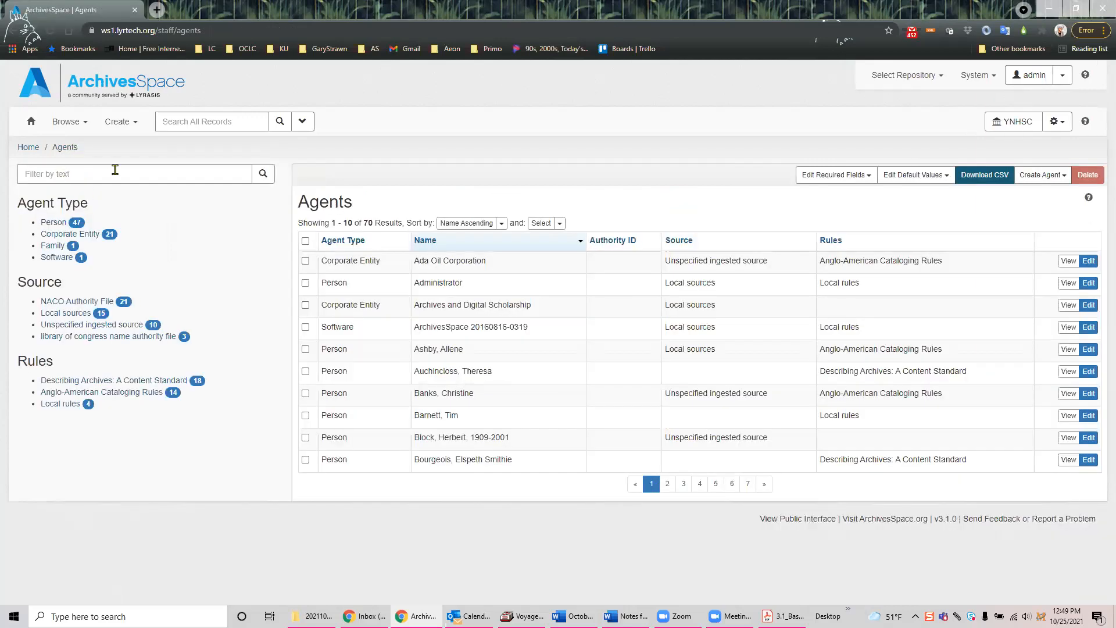
{"action": "left_click", "coordinate": [112, 169]}
{"action": "type", "text": "williams"}
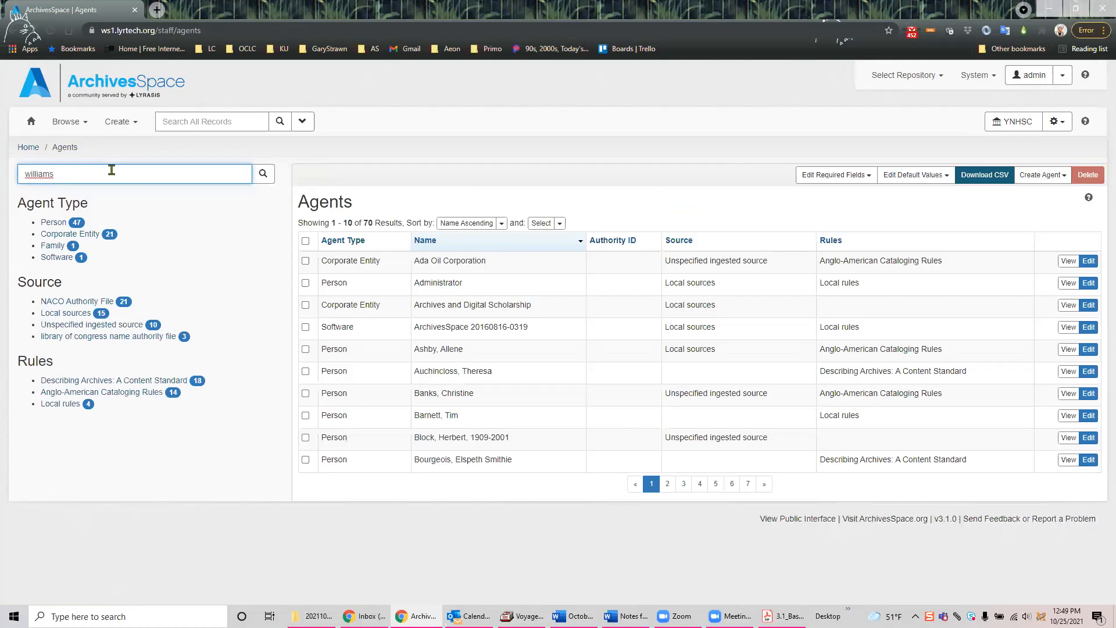
{"action": "key", "text": "Return"}
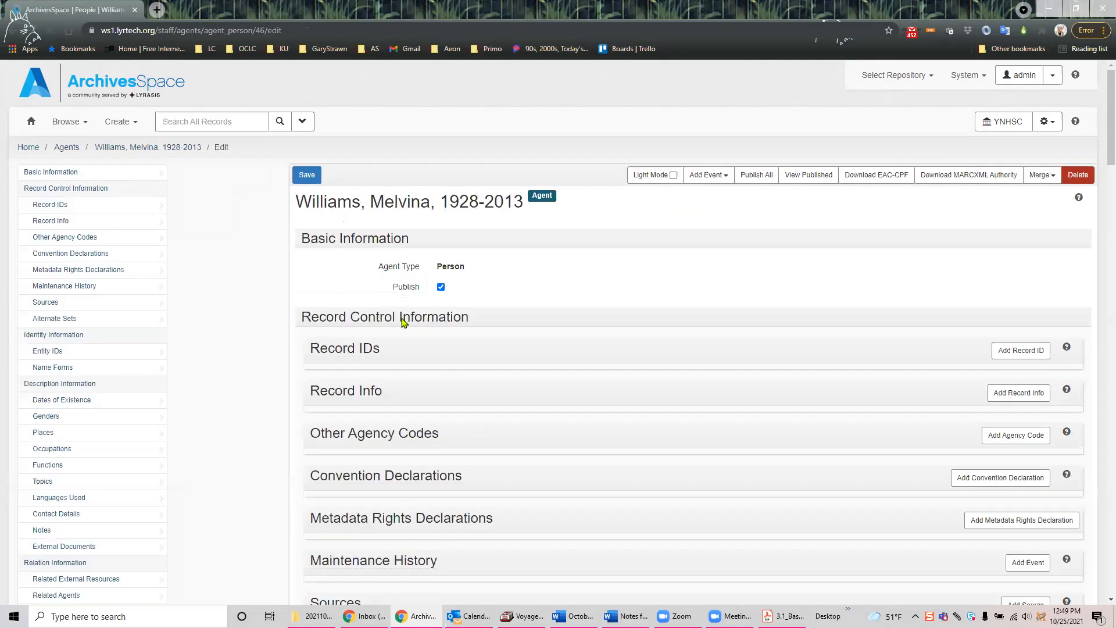
{"action": "scroll", "coordinate": [608, 340], "scroll_direction": "down", "scroll_amount": 5}
{"action": "scroll", "coordinate": [604, 339], "scroll_direction": "down", "scroll_amount": 10}
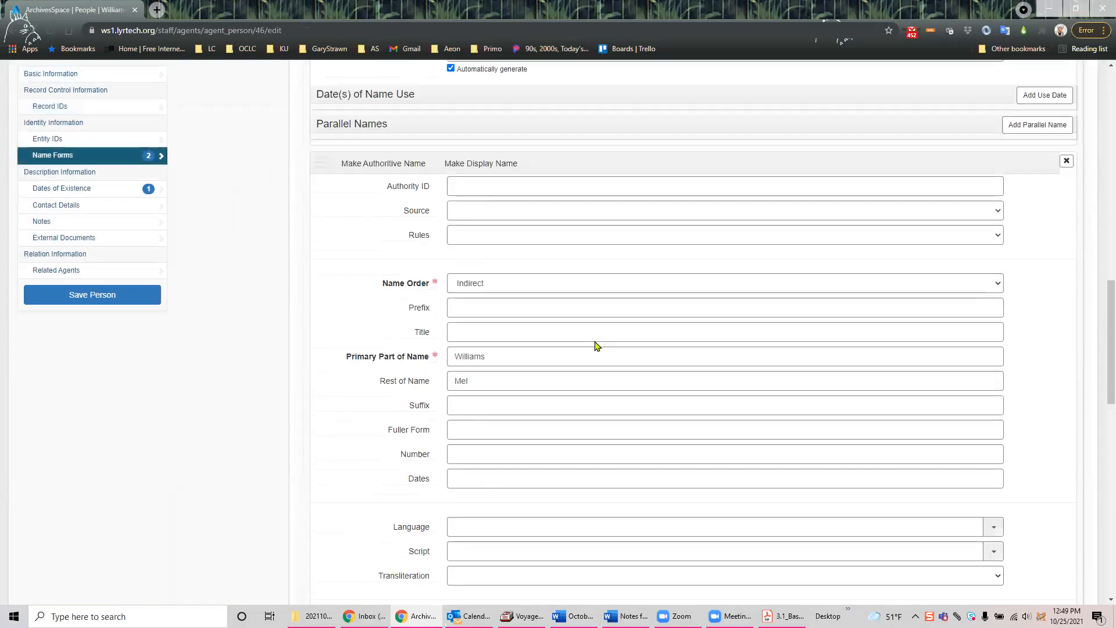
{"action": "scroll", "coordinate": [500, 365], "scroll_direction": "down", "scroll_amount": 4}
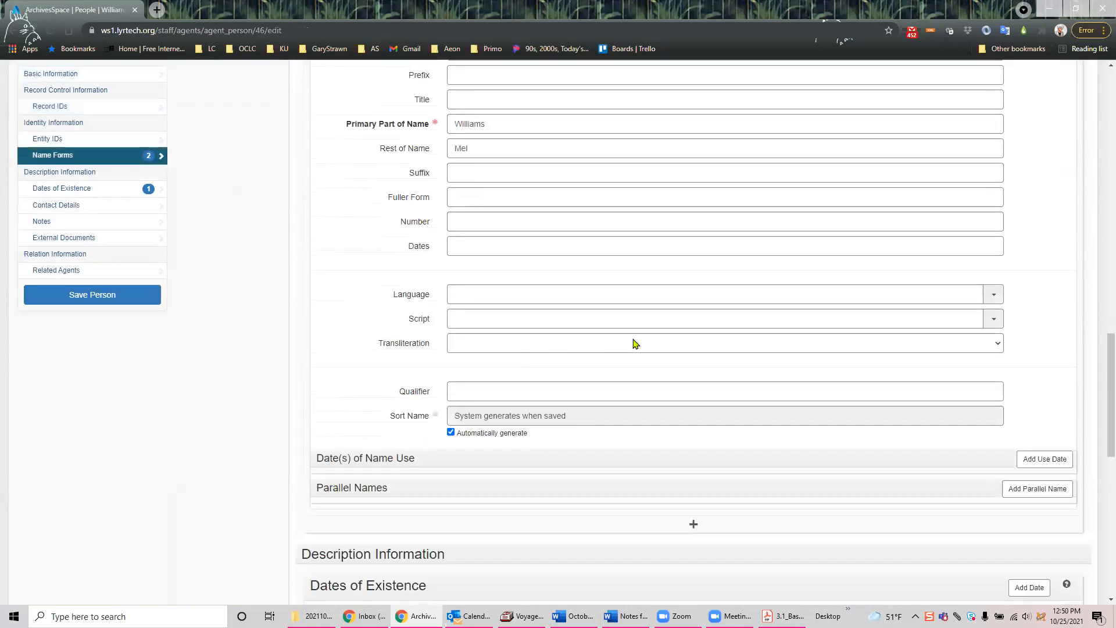
{"action": "left_click", "coordinate": [694, 527]}
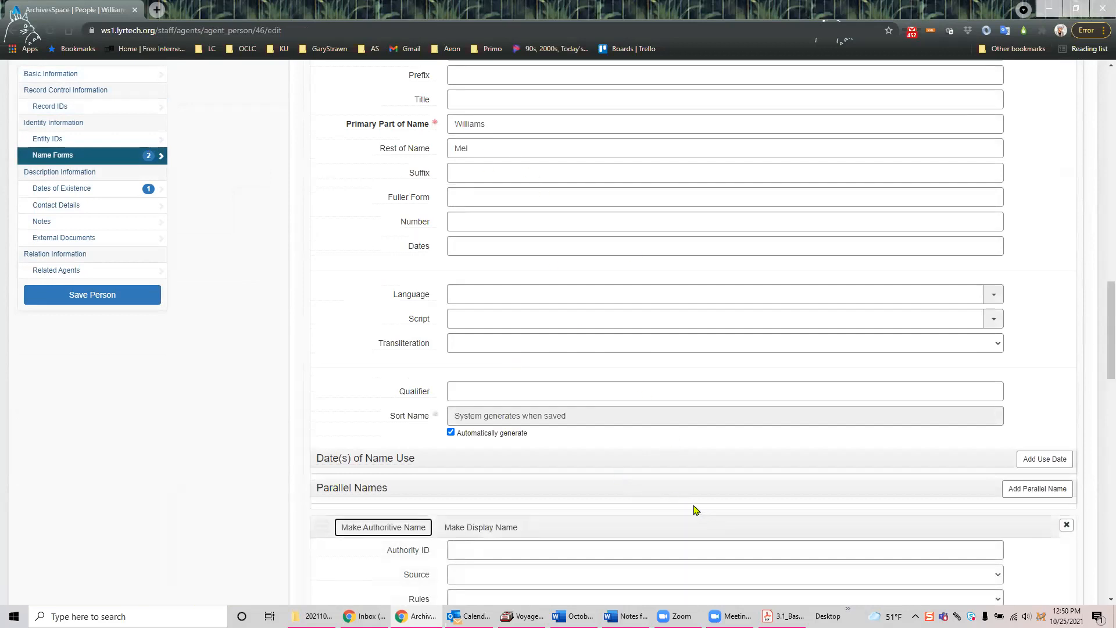
{"action": "scroll", "coordinate": [692, 508], "scroll_direction": "down", "scroll_amount": 3}
{"action": "left_click", "coordinate": [468, 547]}
{"action": "type", "text": "smith"}
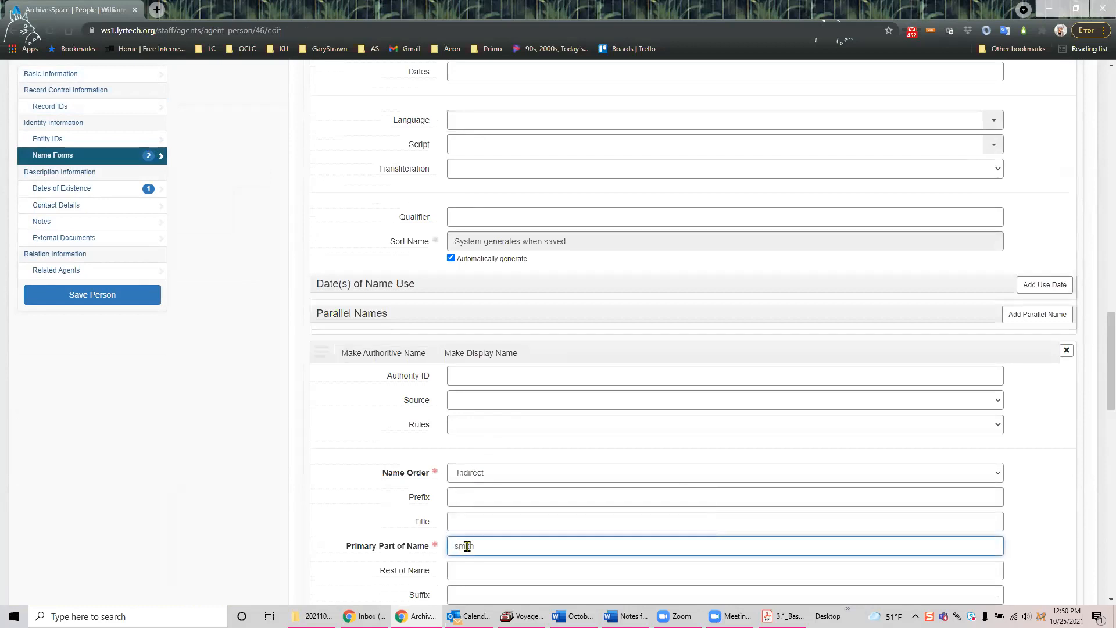
{"action": "left_click", "coordinate": [485, 573]}
{"action": "type", "text": "Melf"}
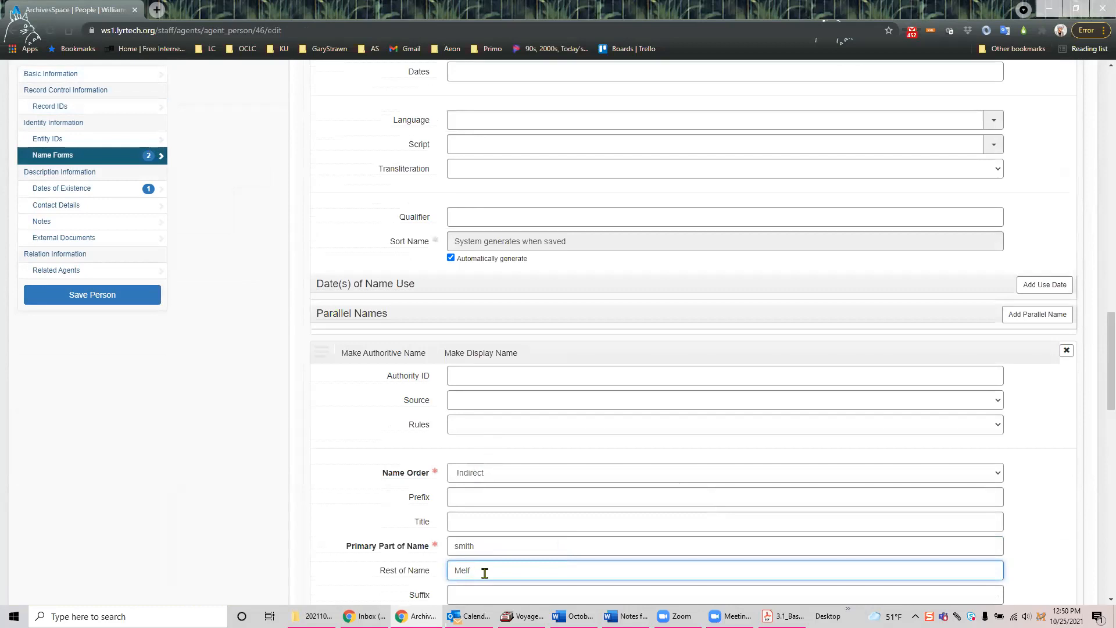
{"action": "type", "text": "vina"}
{"action": "left_click", "coordinate": [470, 546]}
{"action": "left_click", "coordinate": [458, 545]}
{"action": "key", "text": "BackSpace"}
{"action": "type", "text": "S"}
{"action": "left_click", "coordinate": [58, 296]}
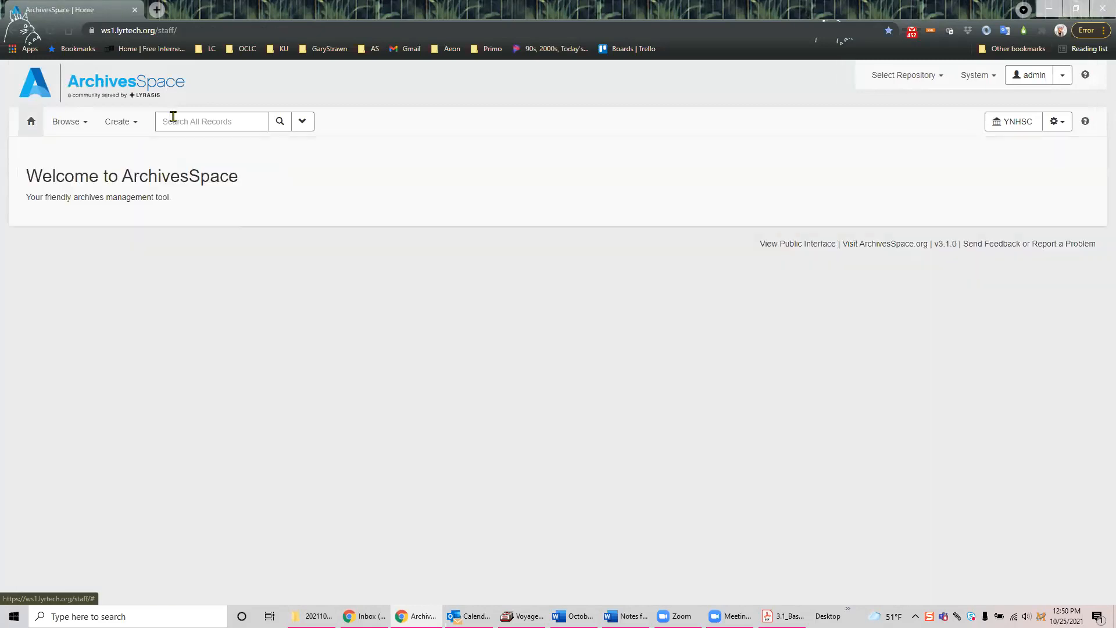
{"action": "left_click", "coordinate": [182, 118]}
{"action": "type", "text": "smith"}
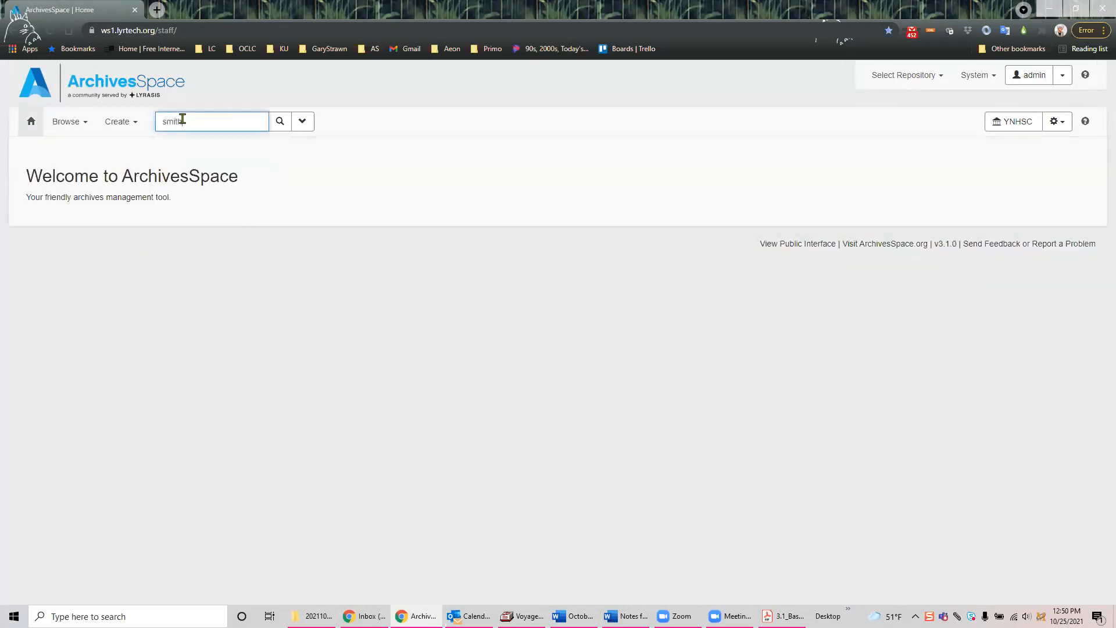
{"action": "key", "text": "Return"}
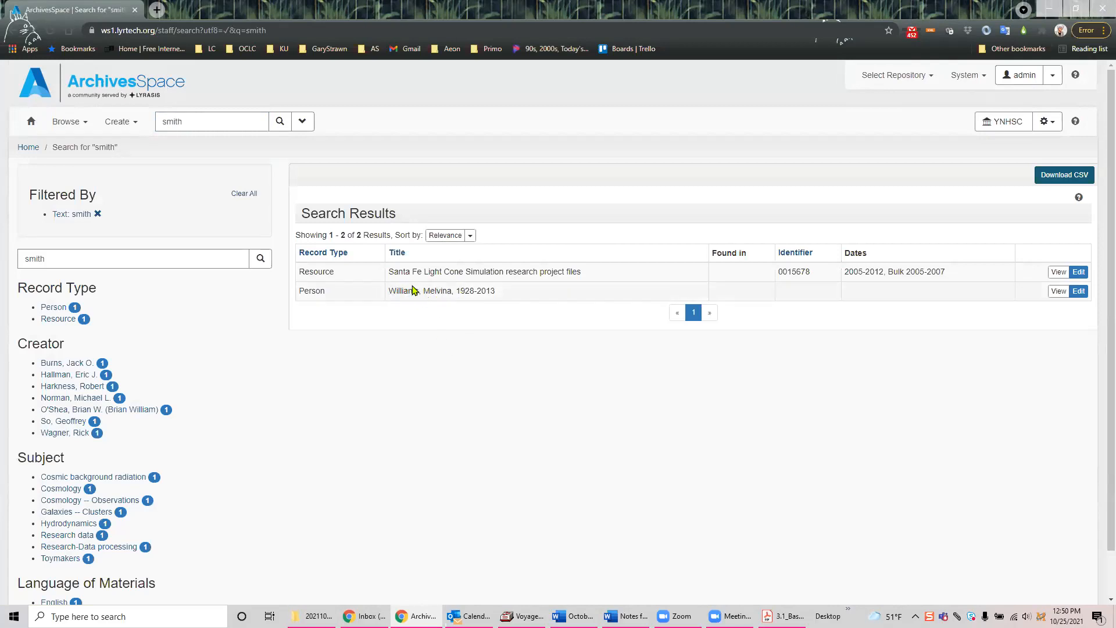
{"action": "left_click", "coordinate": [1060, 294]}
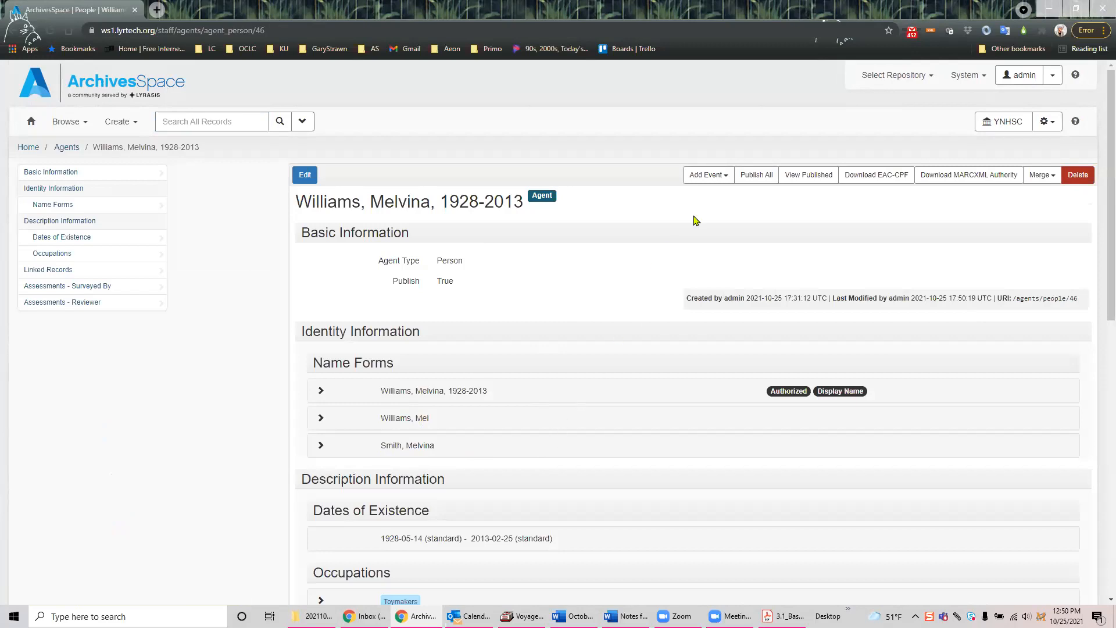
{"action": "left_click", "coordinate": [809, 175]}
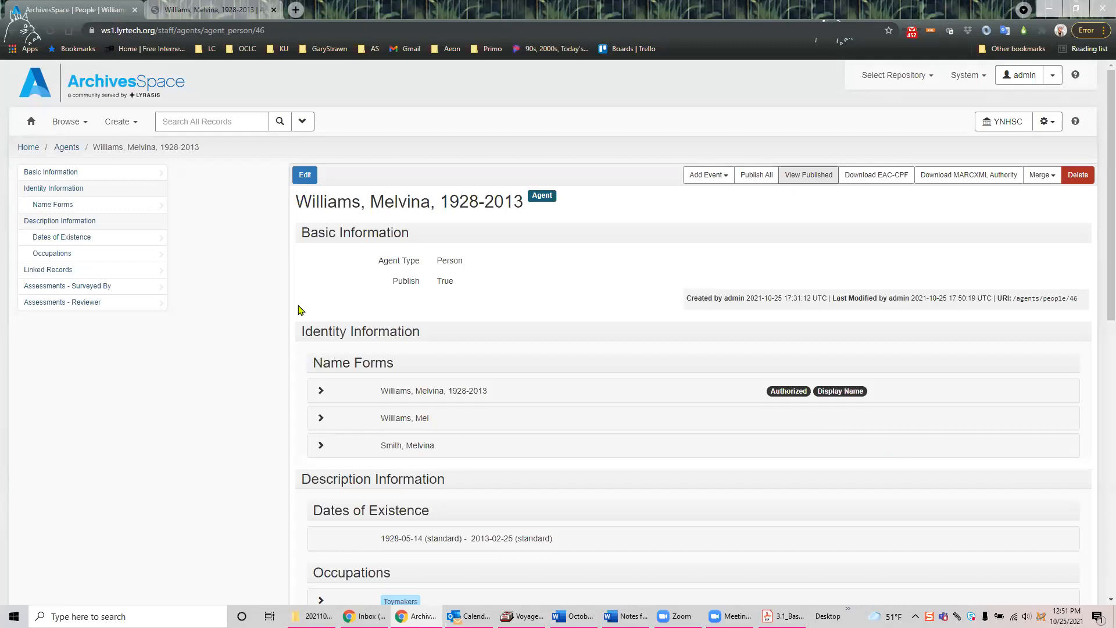
Step: Search all records and open the United States. Price Commission agent for editing
{"action": "left_click", "coordinate": [169, 124]}
{"action": "type", "text": "peace"}
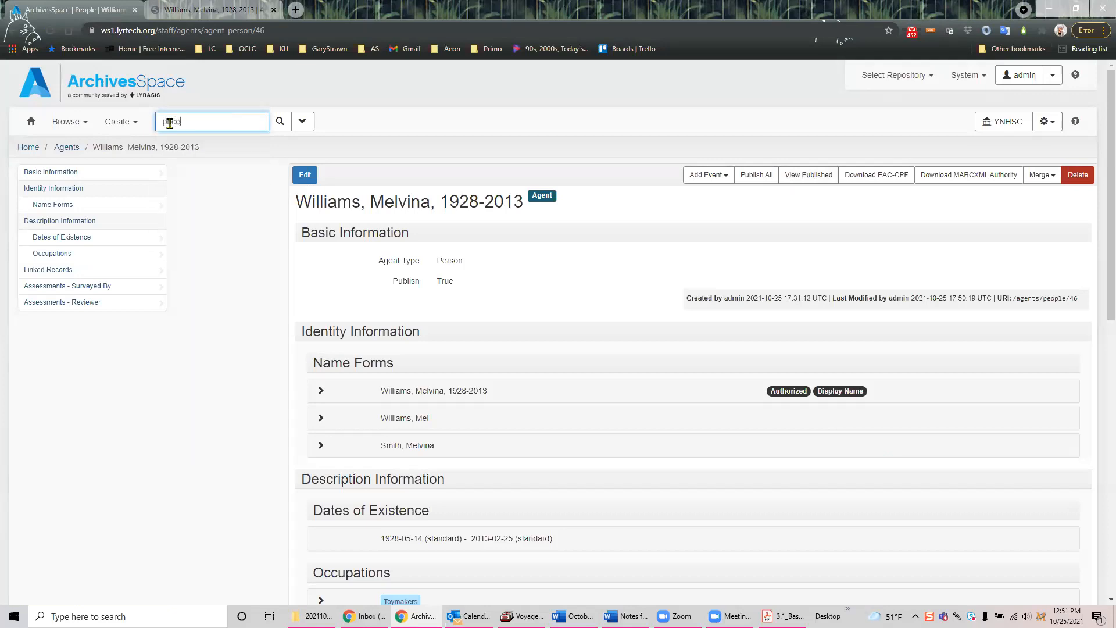
{"action": "key", "text": "Return"}
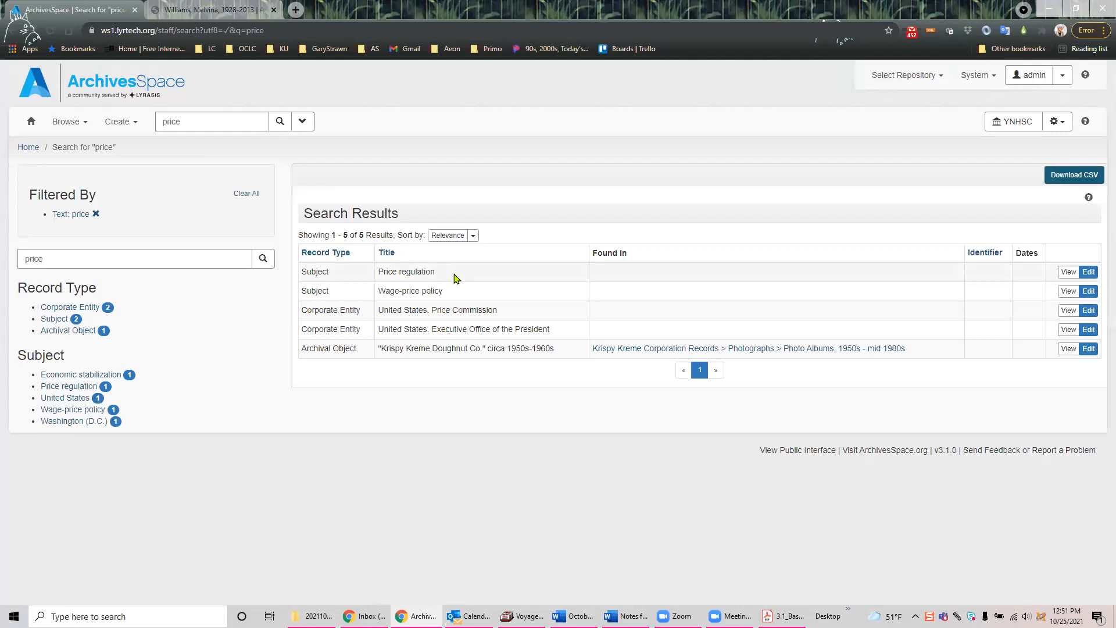
{"action": "left_click", "coordinate": [1089, 312]}
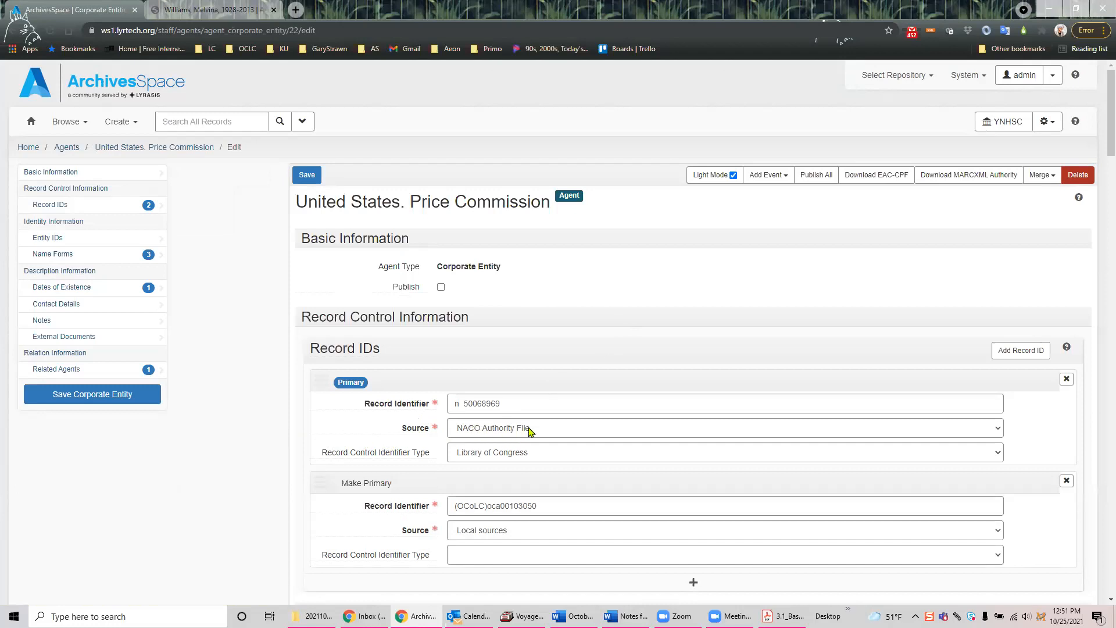
Step: Inspect the Name Forms source choices without selecting one, then return to the Agents list
{"action": "left_click", "coordinate": [58, 257]}
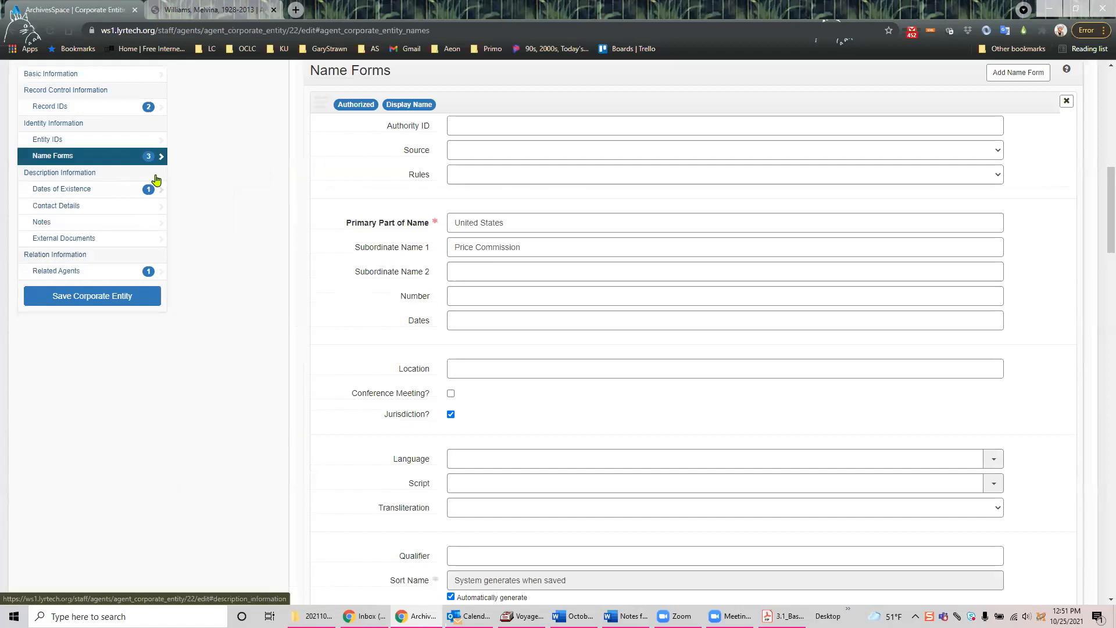
{"action": "left_click", "coordinate": [999, 152]}
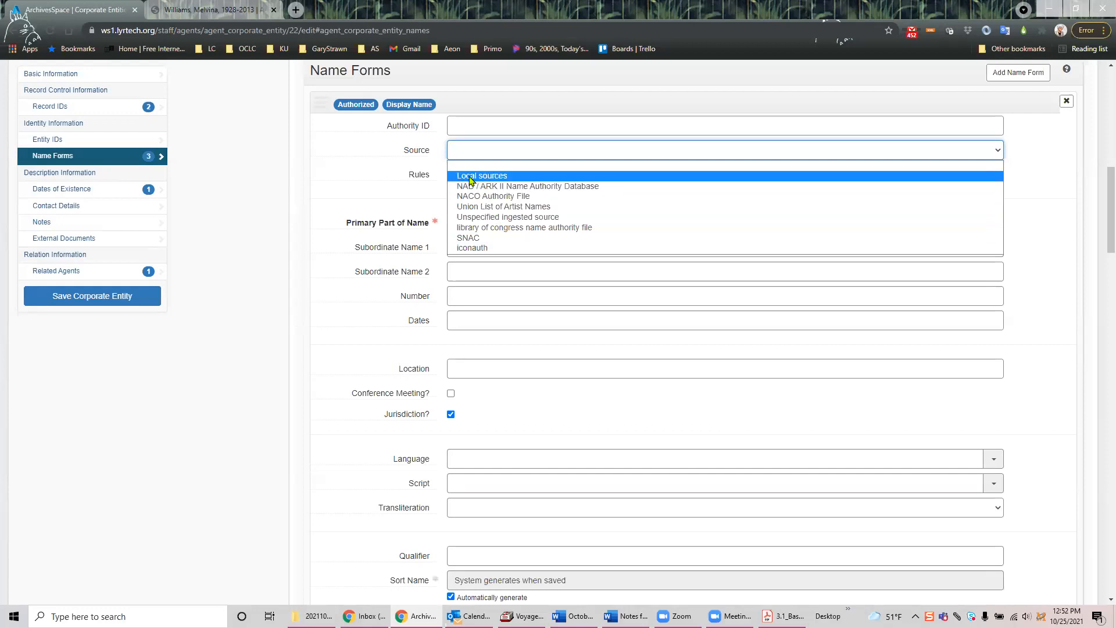
{"action": "left_click", "coordinate": [217, 192]}
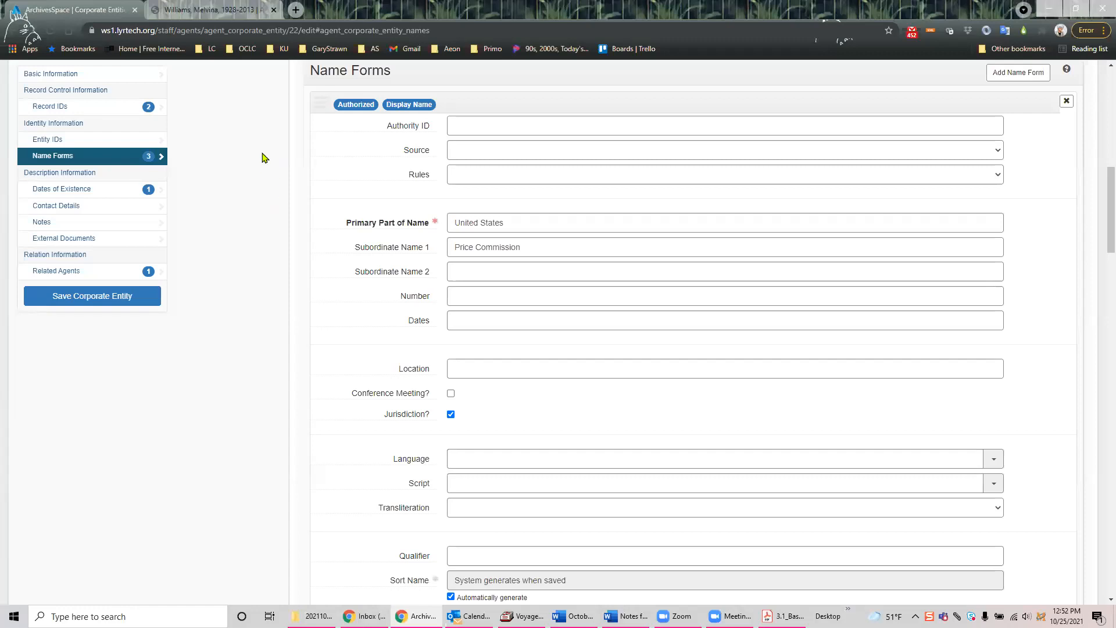
{"action": "left_click_drag", "start_coordinate": [1111, 198], "coordinate": [1111, 90]}
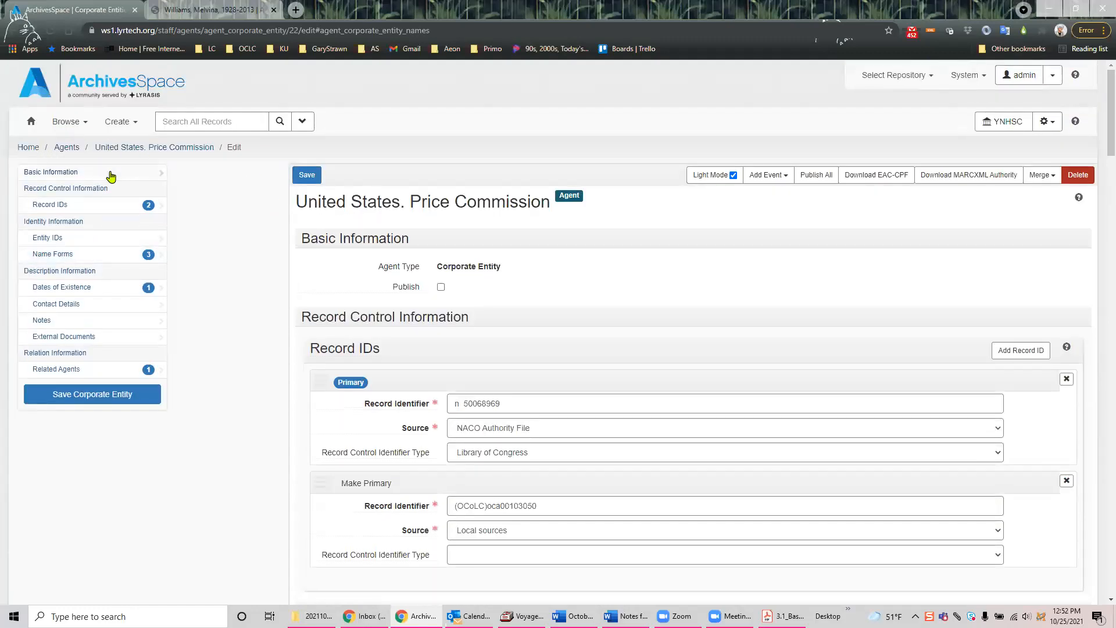
{"action": "left_click", "coordinate": [66, 148]}
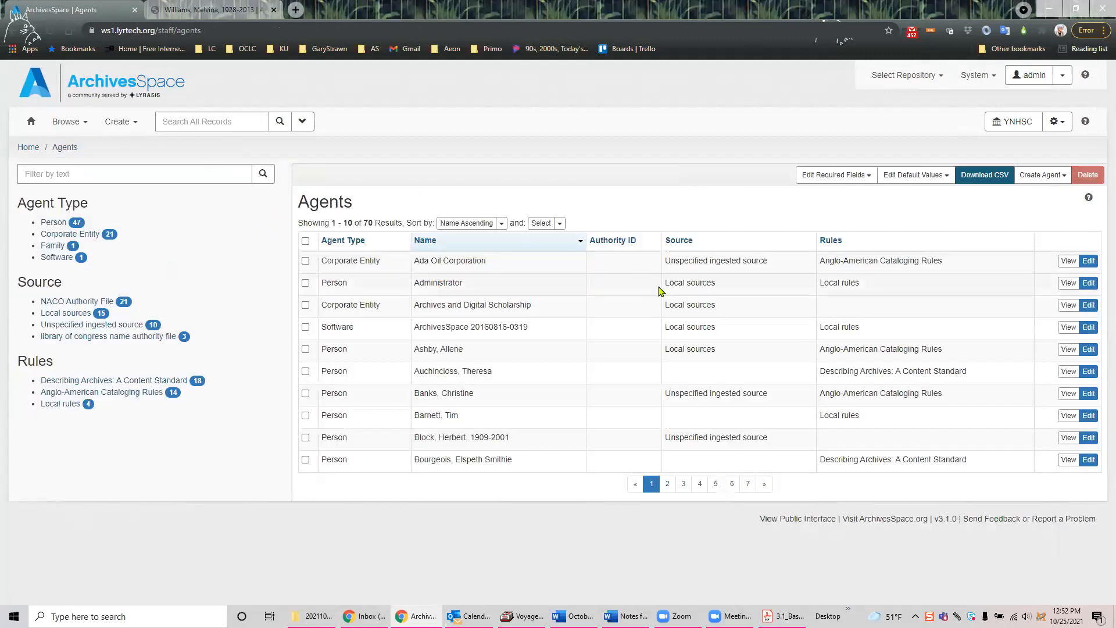
{"action": "left_click", "coordinate": [60, 225]}
{"action": "left_click", "coordinate": [162, 252]}
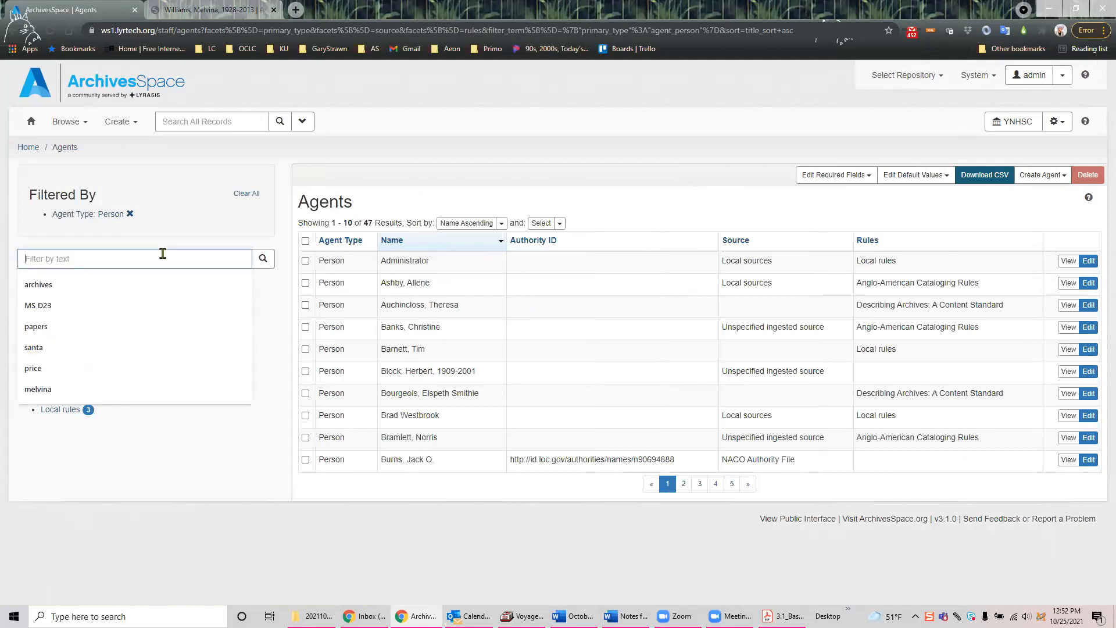
{"action": "type", "text": "melvina"}
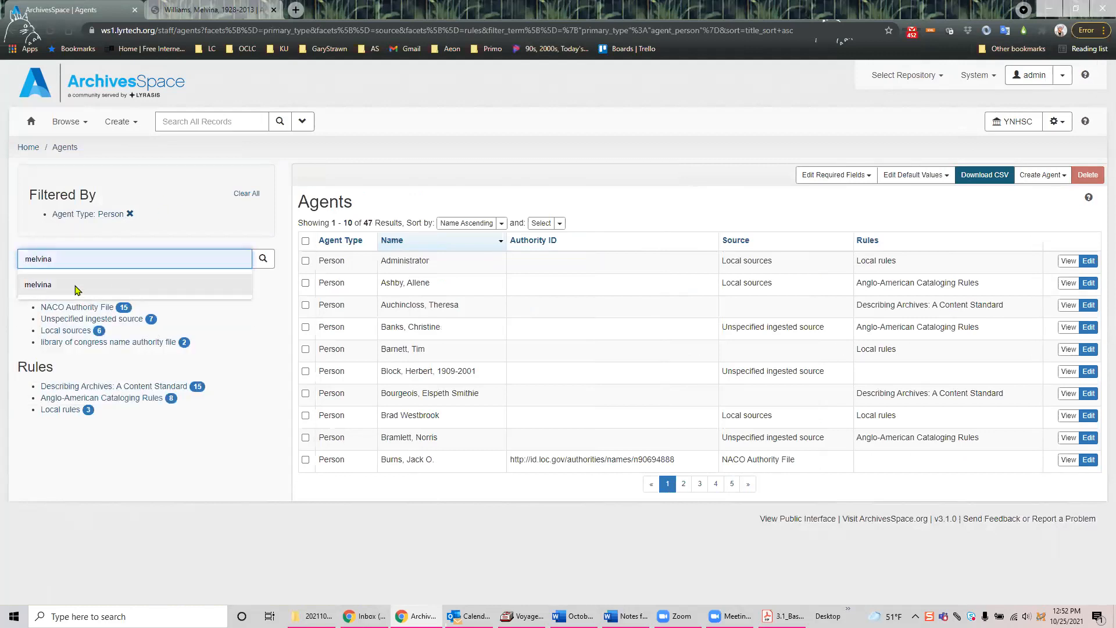
{"action": "left_click", "coordinate": [78, 286]}
{"action": "left_click", "coordinate": [262, 258]}
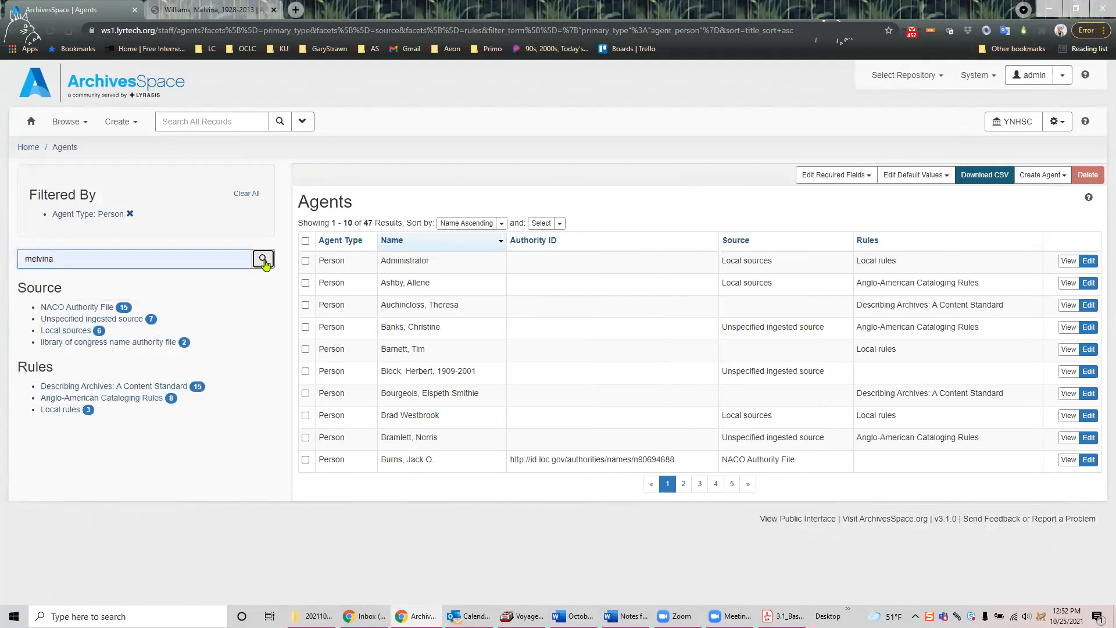
{"action": "left_click", "coordinate": [1067, 261]}
{"action": "scroll", "coordinate": [569, 325], "scroll_direction": "down", "scroll_amount": 5}
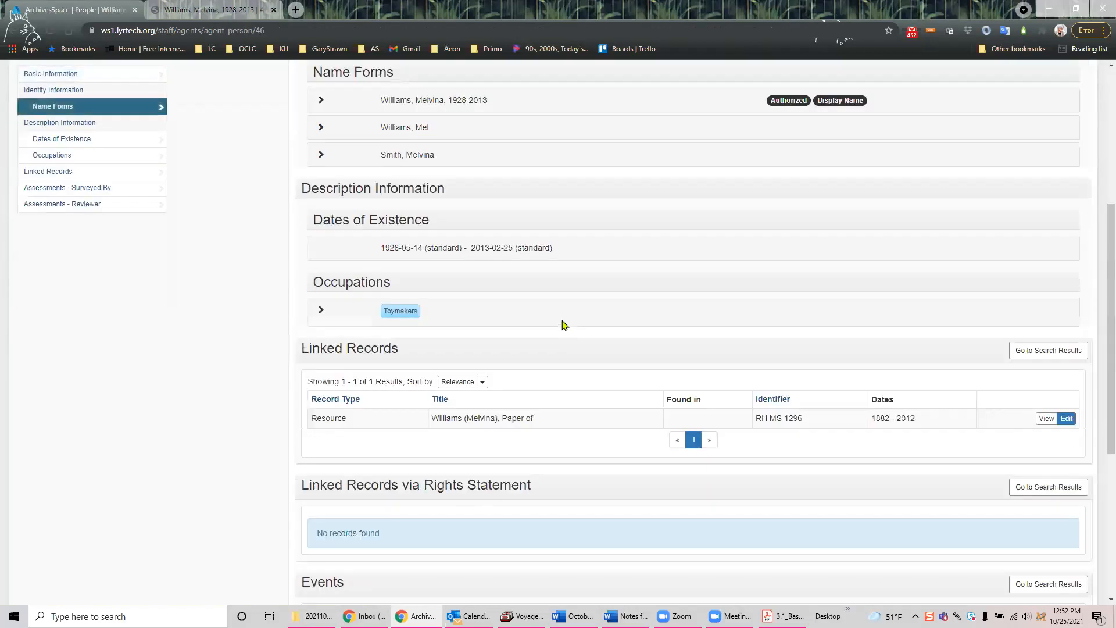
{"action": "left_click", "coordinate": [1066, 419]}
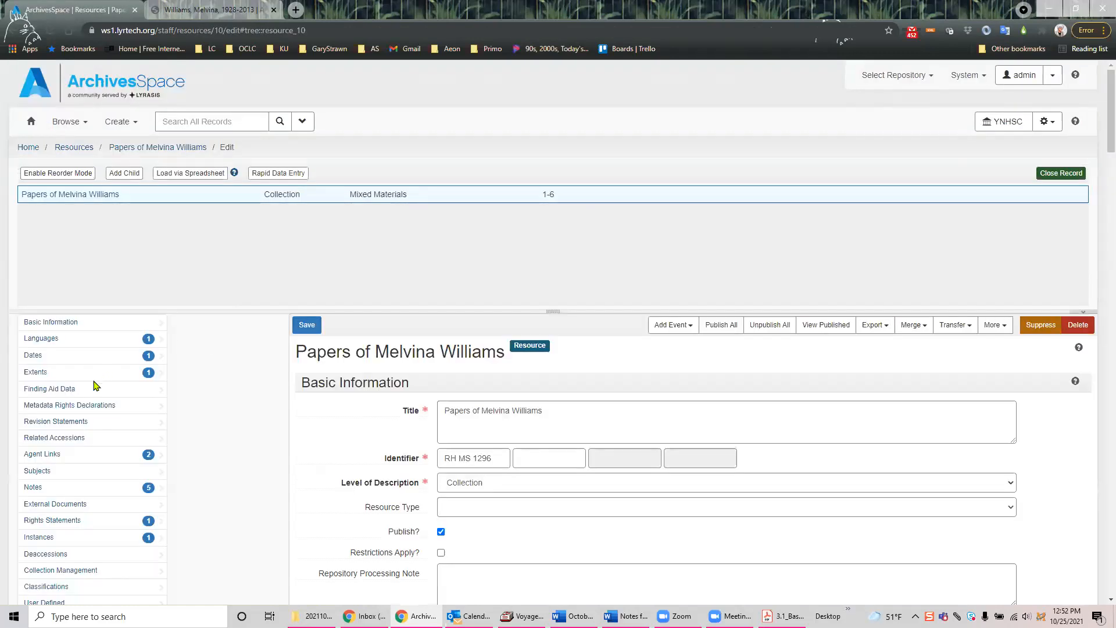
Step: Change the Source agent's relator from Donor to Bookseller and save the resource
{"action": "left_click", "coordinate": [59, 454]}
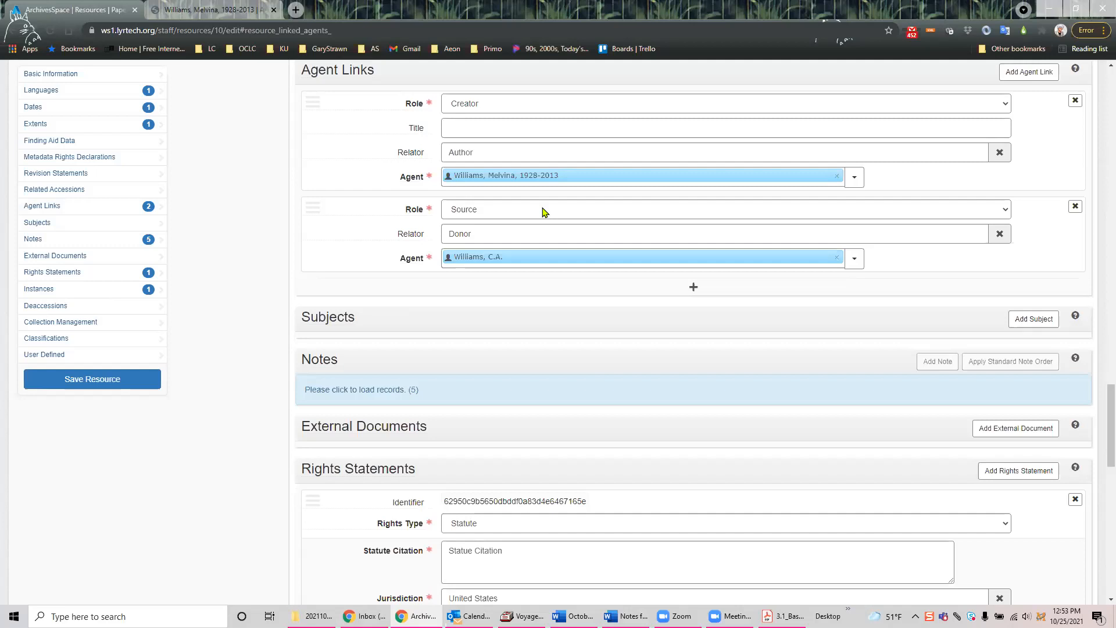
{"action": "left_click", "coordinate": [430, 234]}
{"action": "mouse_move", "coordinate": [364, 235]}
{"action": "type", "text": "book"}
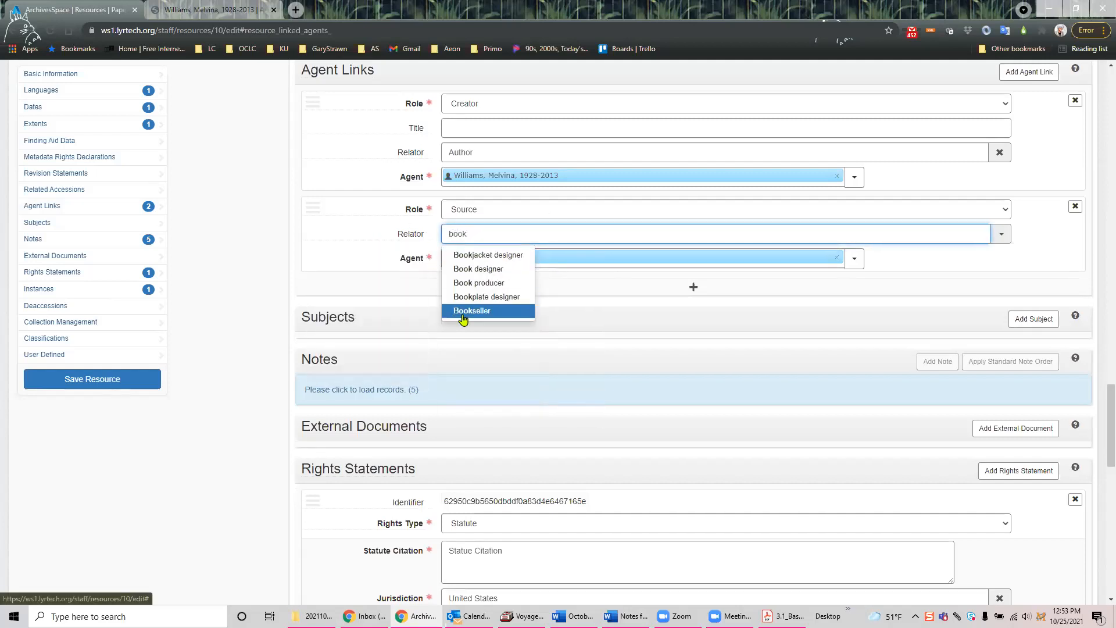
{"action": "left_click", "coordinate": [463, 312]}
{"action": "left_click", "coordinate": [117, 378]}
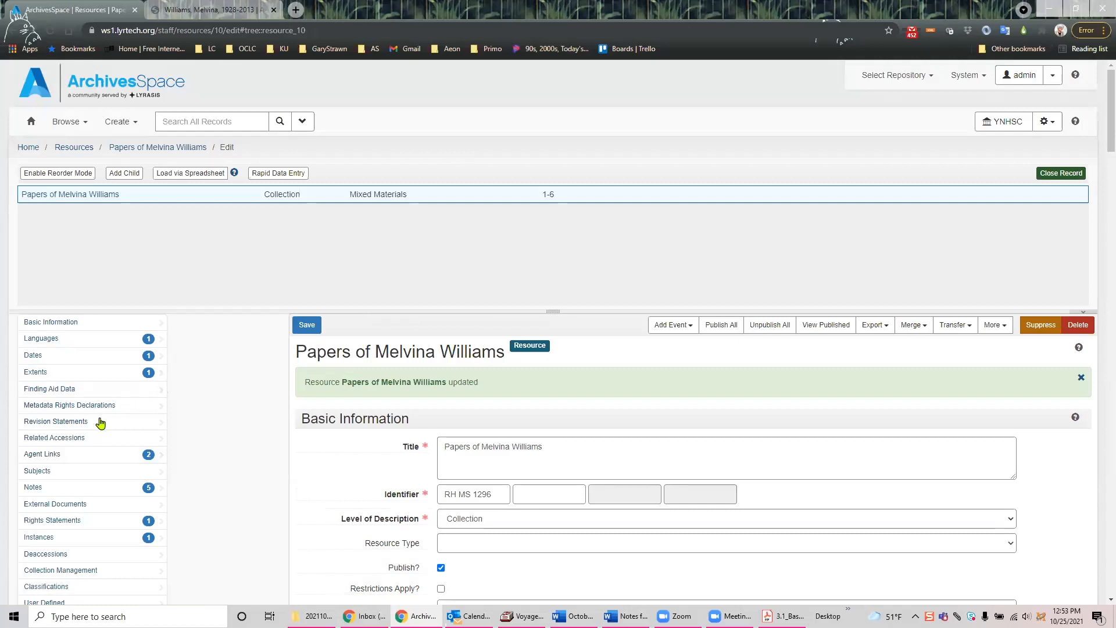
Step: Leave the saved resource and return to the staff home page
{"action": "left_click", "coordinate": [72, 445]}
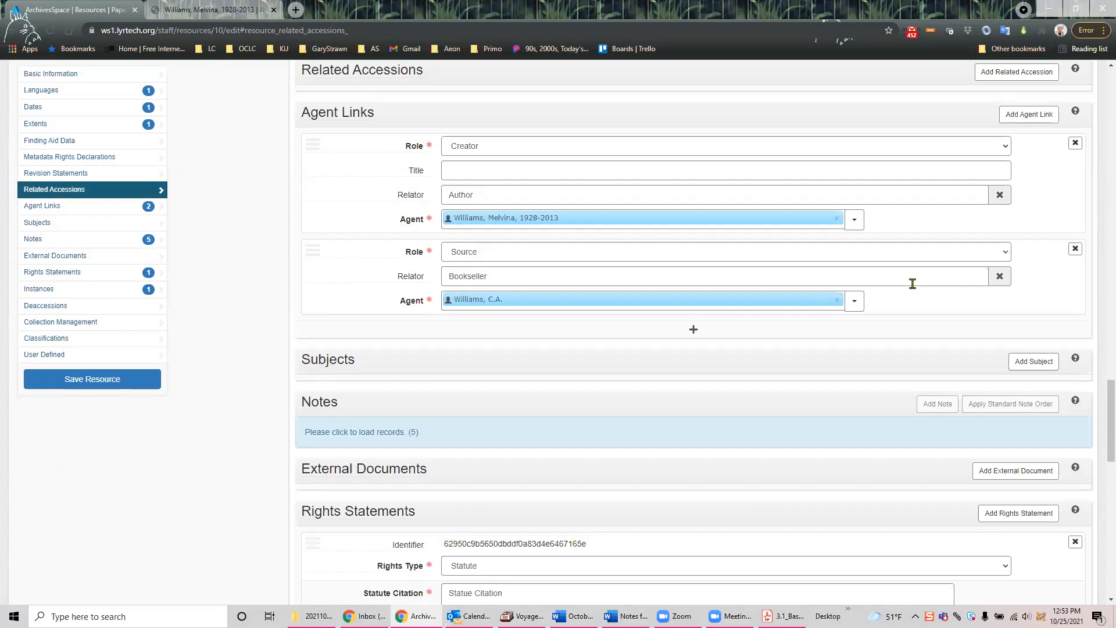
{"action": "left_click", "coordinate": [82, 74]}
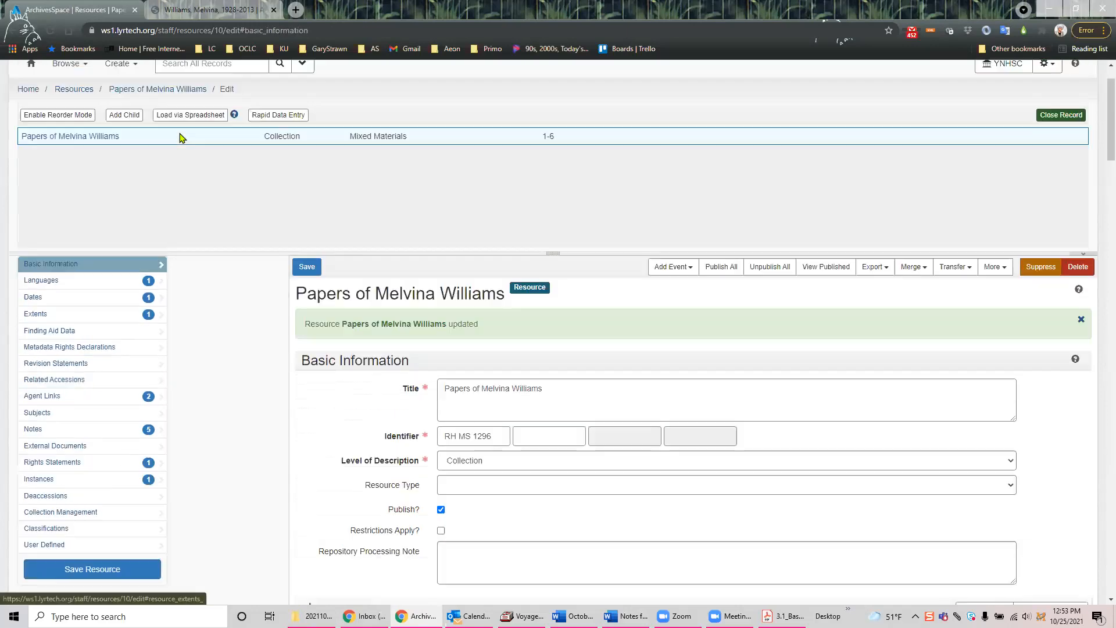
{"action": "left_click", "coordinate": [31, 64]}
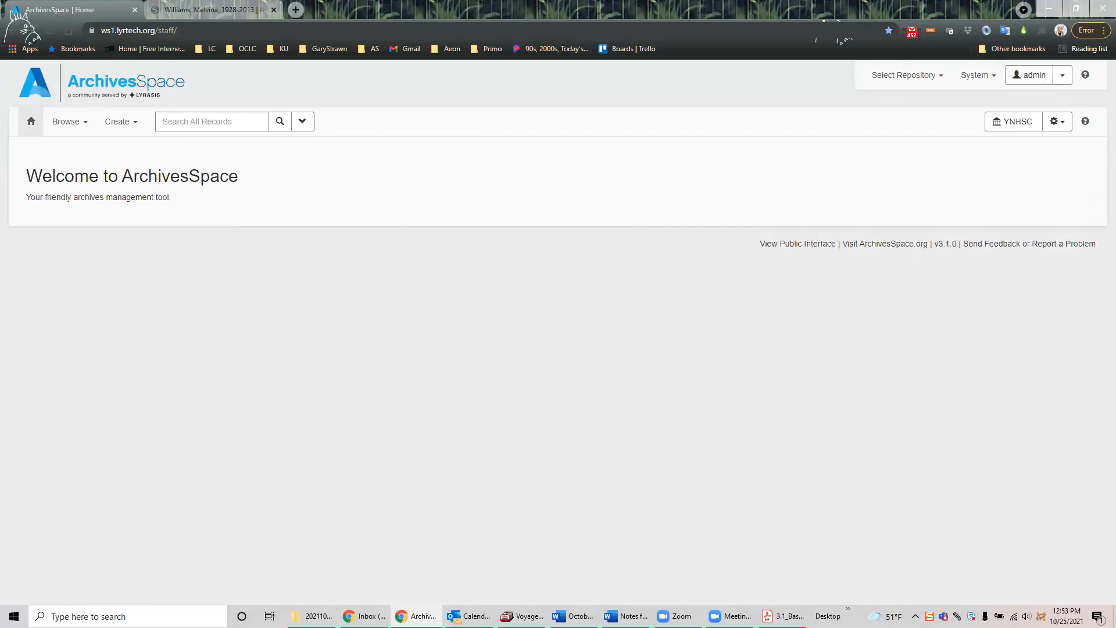
Step: After checking the PDF document, show the Create menu's record types
{"action": "key", "text": "alt+Tab"}
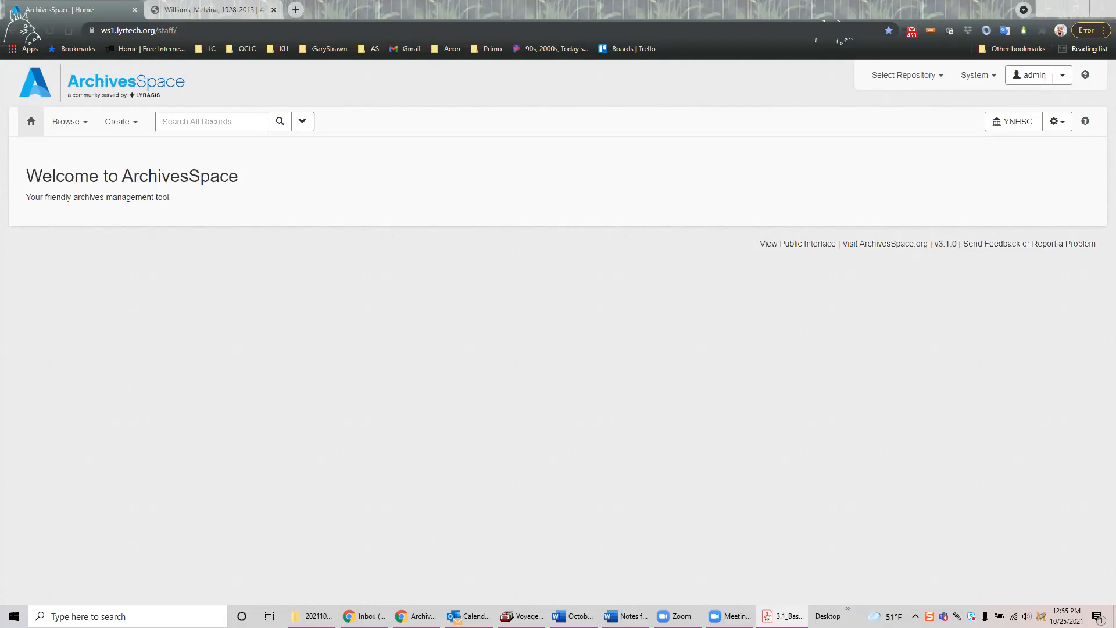
{"action": "left_click", "coordinate": [117, 127]}
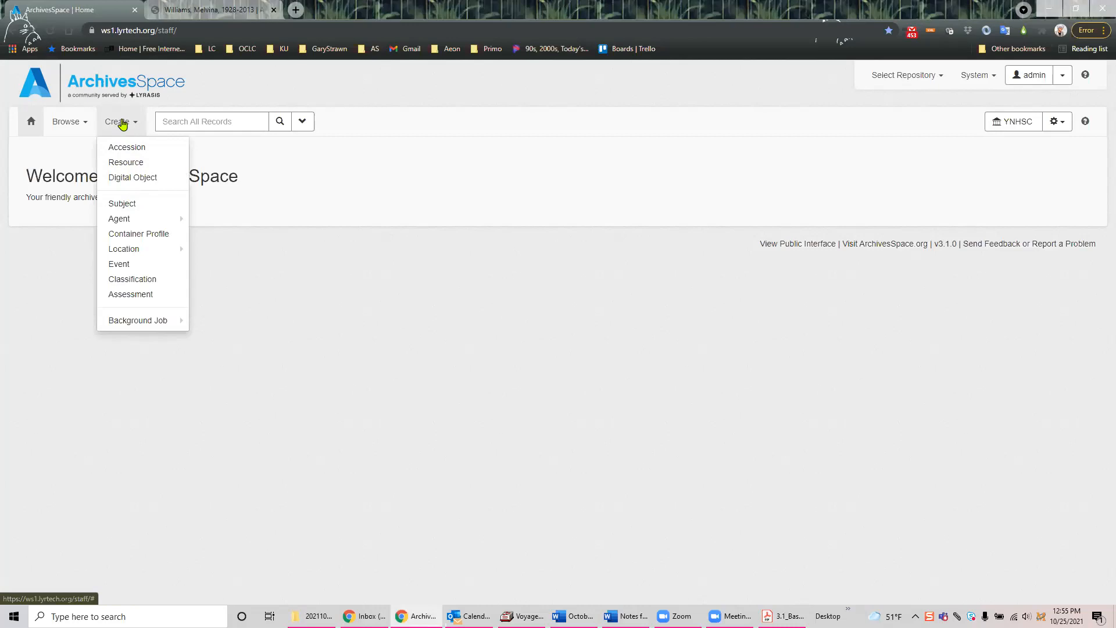
Step: Start a new subject with source Library of Congress Subject Headings
{"action": "left_click", "coordinate": [123, 204]}
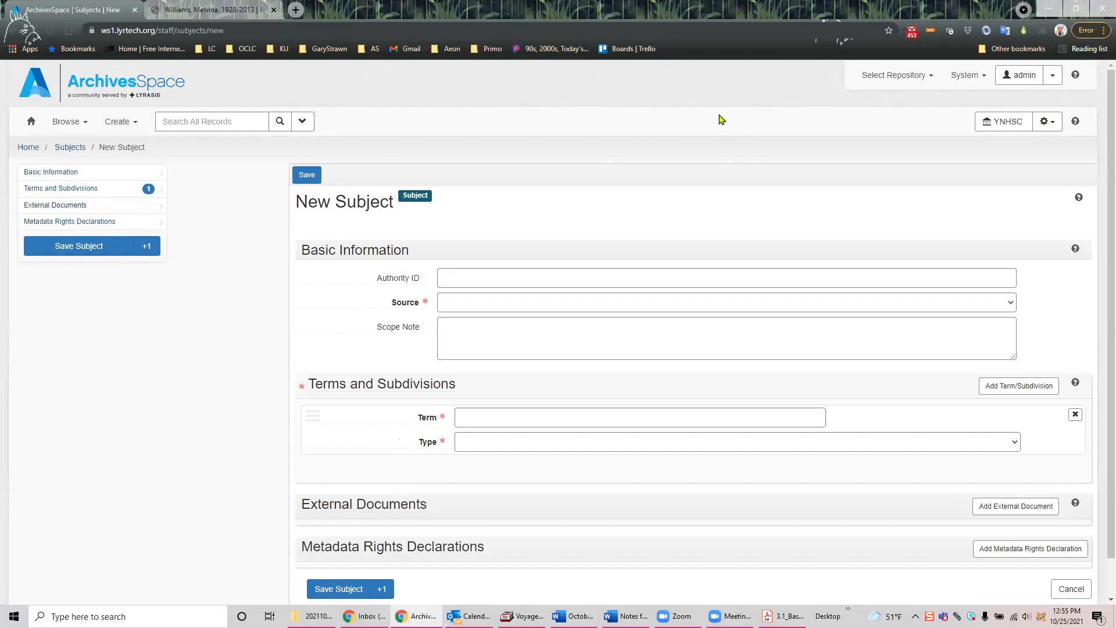
{"action": "scroll", "coordinate": [719, 123], "scroll_direction": "down", "scroll_amount": 2}
{"action": "scroll", "coordinate": [717, 124], "scroll_direction": "up", "scroll_amount": 2}
{"action": "mouse_move", "coordinate": [437, 449]}
{"action": "mouse_move", "coordinate": [385, 286]}
{"action": "left_click", "coordinate": [1012, 305]}
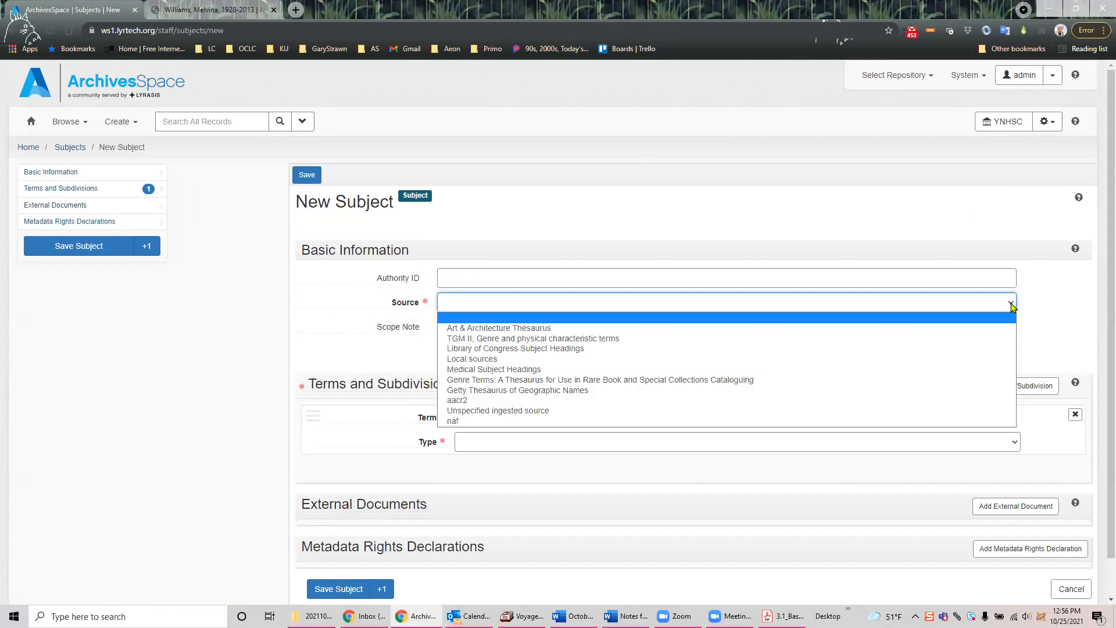
{"action": "left_click", "coordinate": [544, 349]}
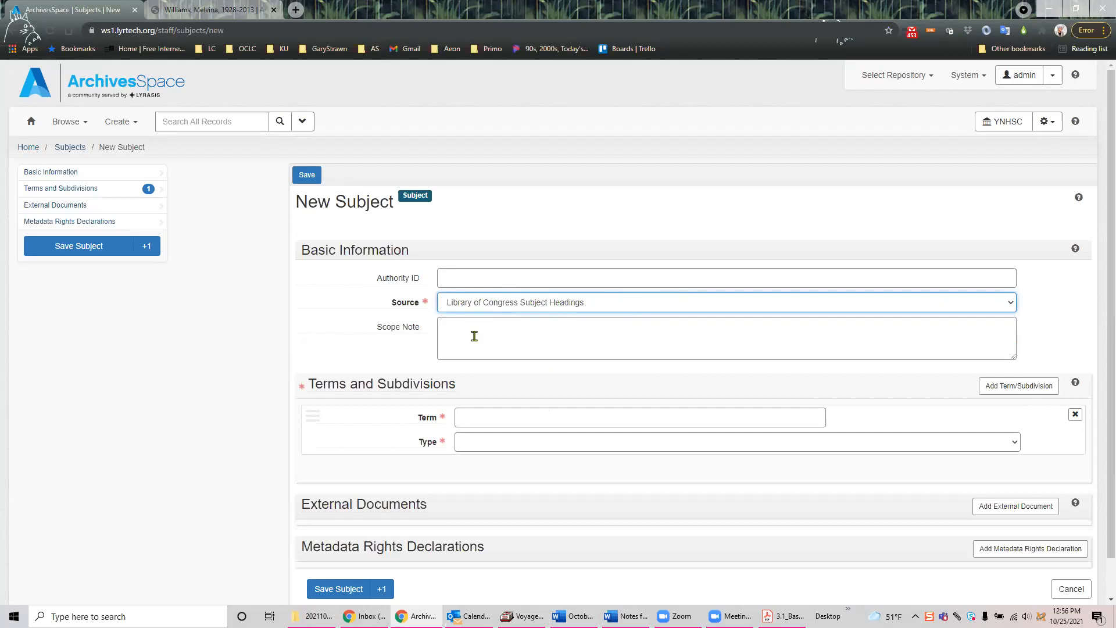
Step: Enter the Topical term 'Women-owned business enterprises', fixing the 'Woomen' typo, and save
{"action": "scroll", "coordinate": [474, 336], "scroll_direction": "down", "scroll_amount": 1}
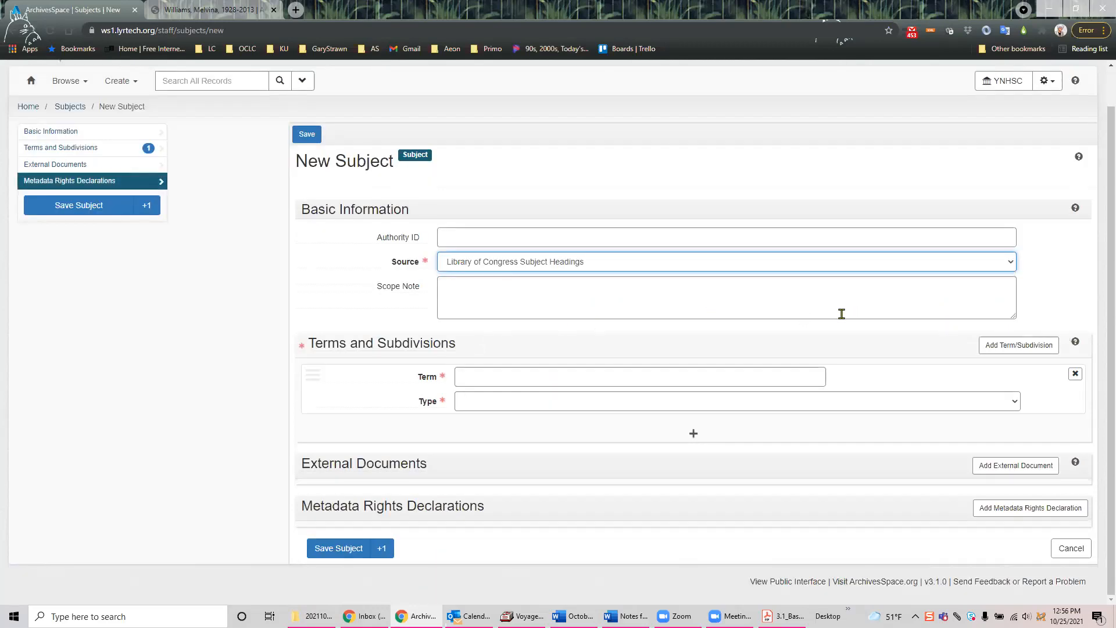
{"action": "left_click", "coordinate": [509, 376]}
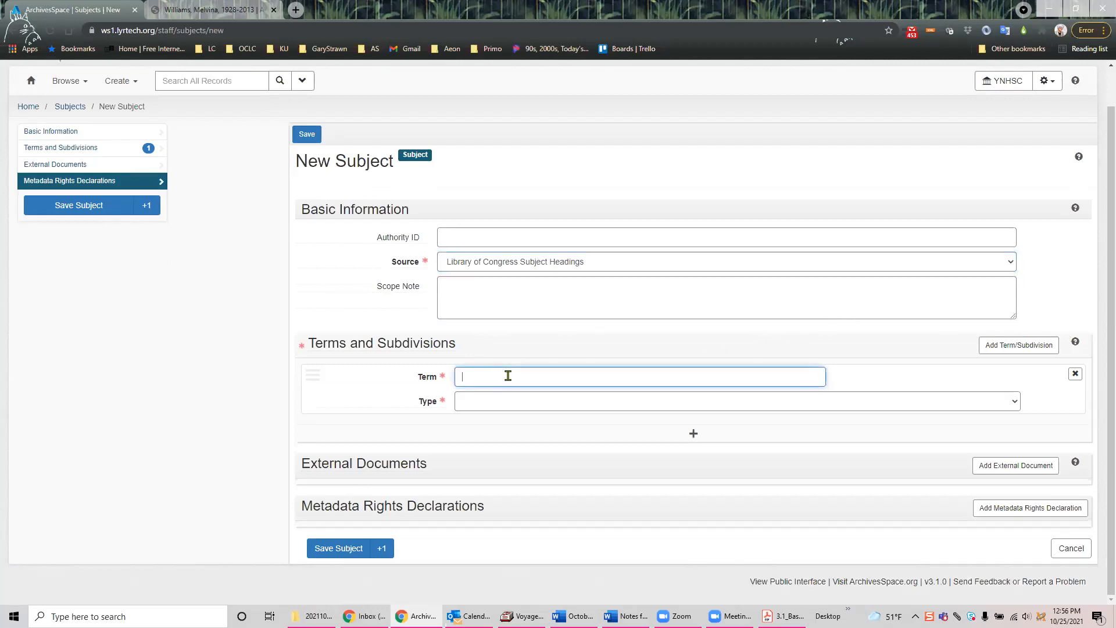
{"action": "type", "text": "Woomen-owned business enterprises"}
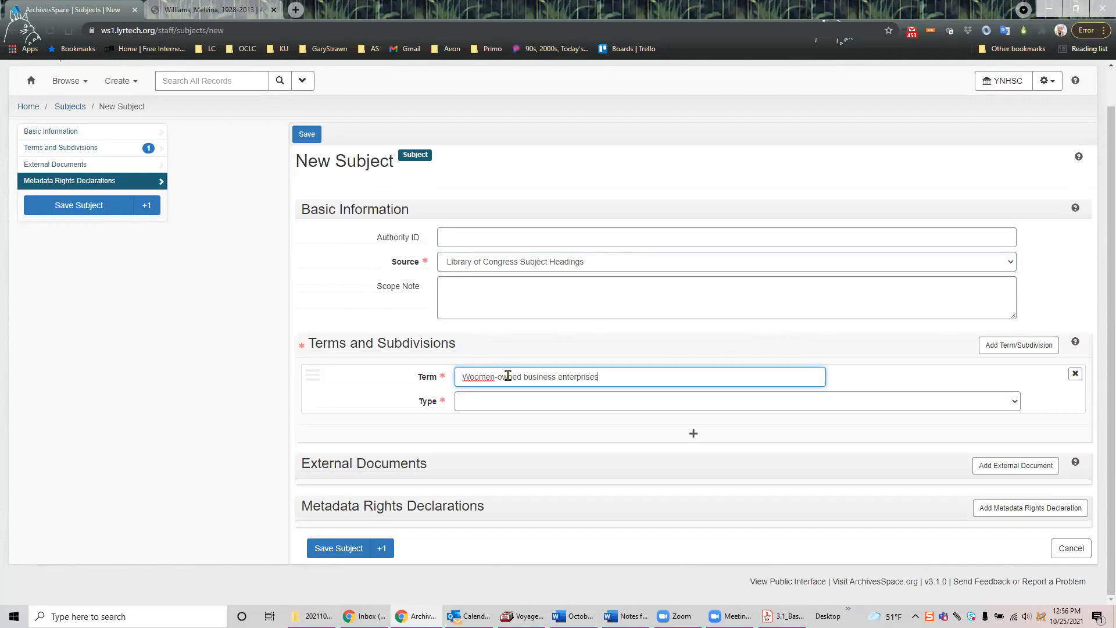
{"action": "double_click", "coordinate": [469, 378]}
{"action": "right_click", "coordinate": [472, 379]}
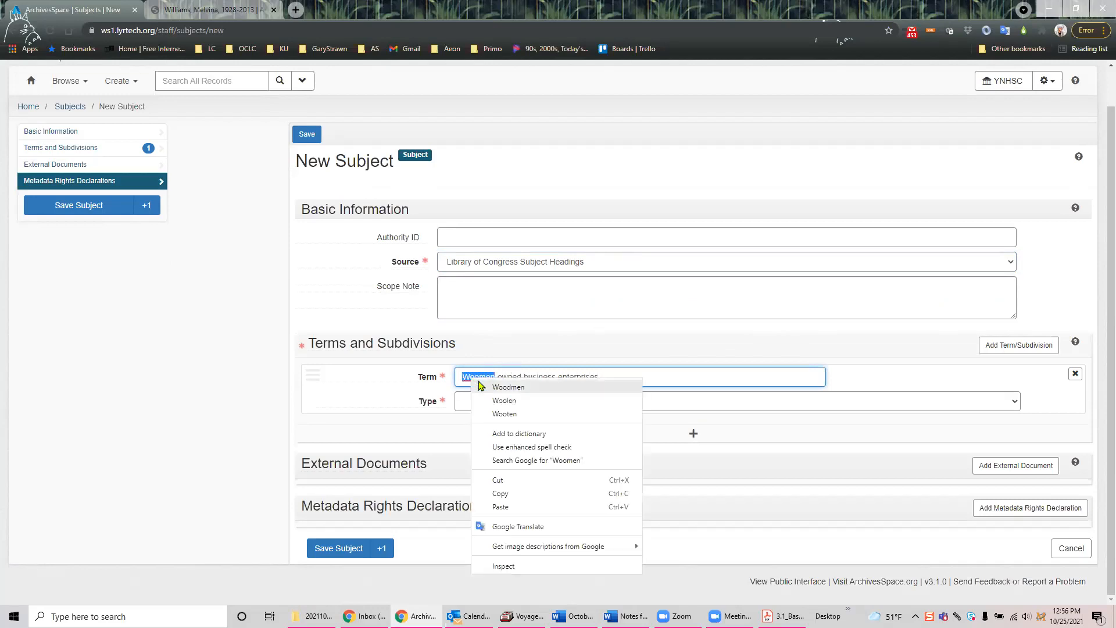
{"action": "left_click", "coordinate": [482, 385]}
{"action": "key", "text": "BackSpace"}
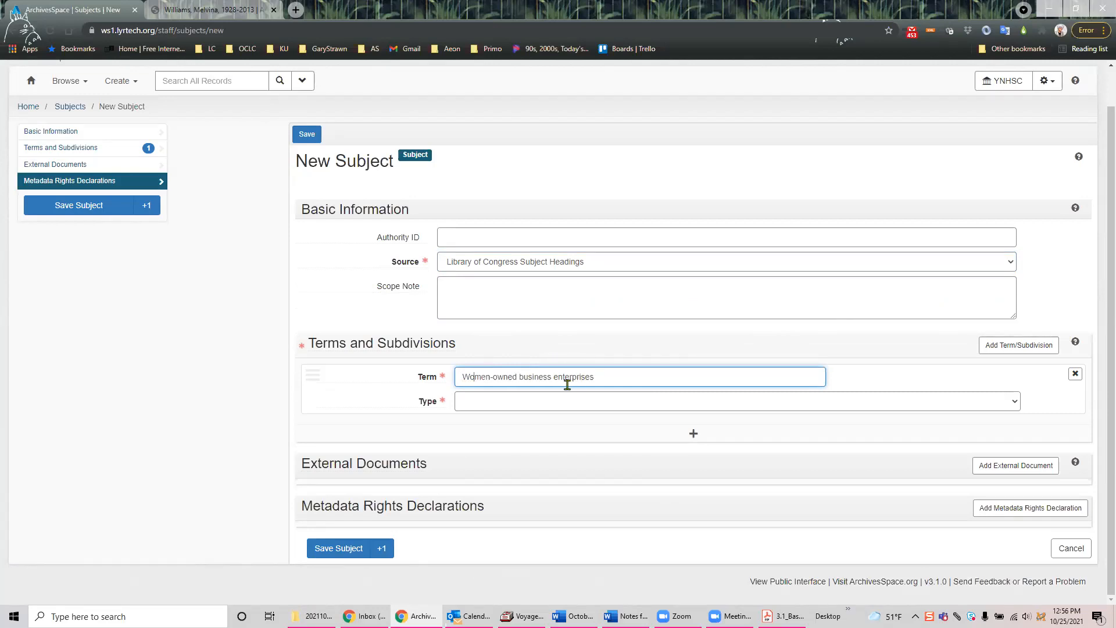
{"action": "left_click", "coordinate": [476, 406]}
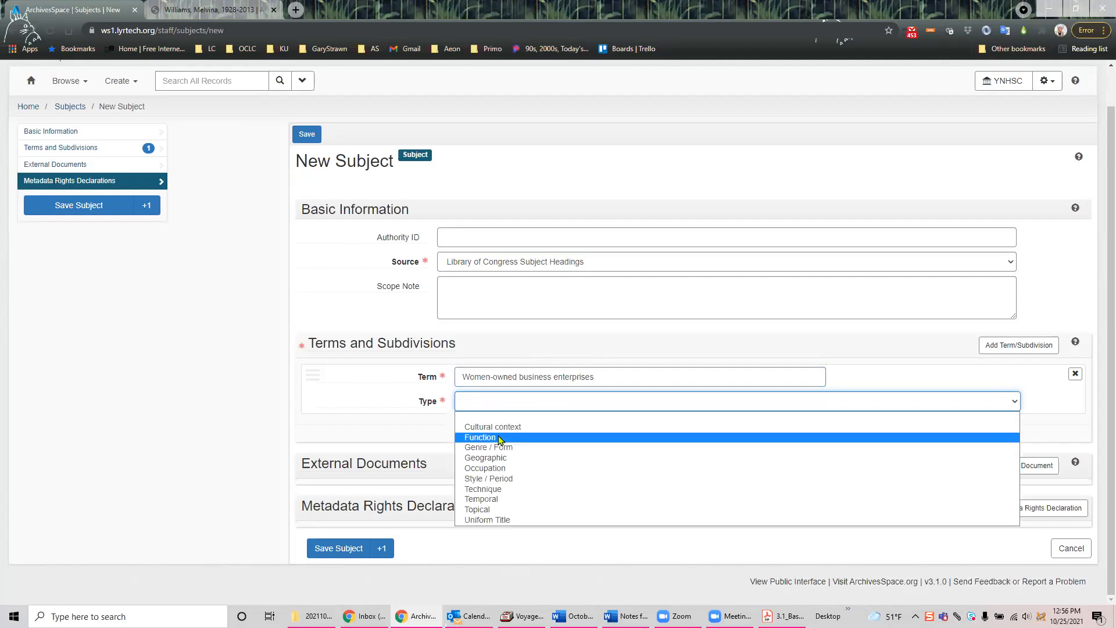
{"action": "left_click", "coordinate": [493, 510]}
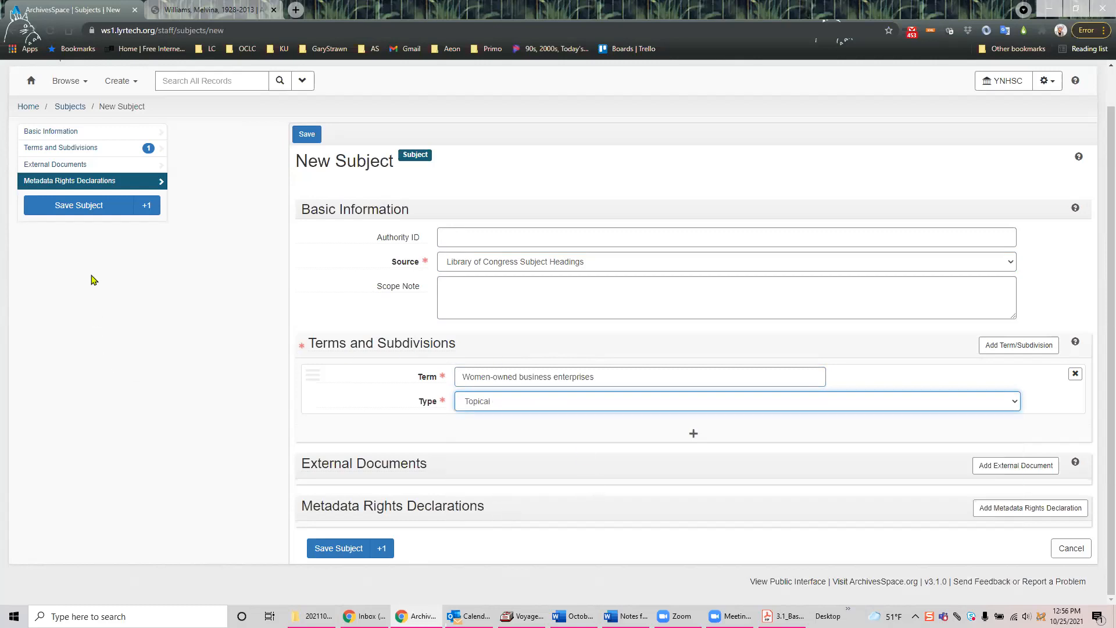
{"action": "left_click", "coordinate": [85, 208]}
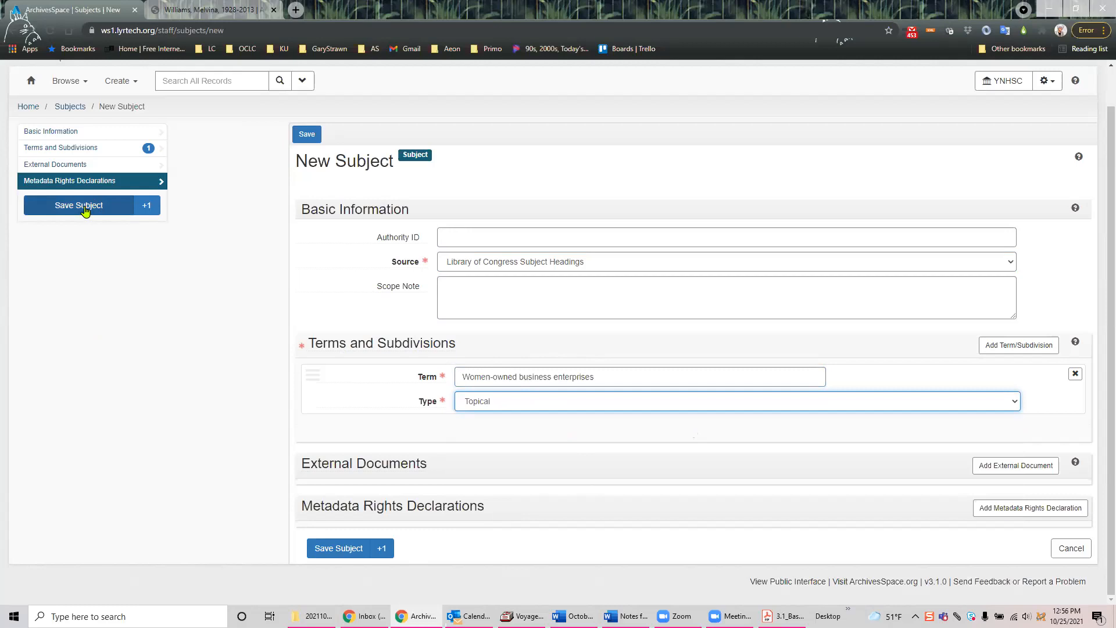
Step: Save the subject, then add and remove an empty Metadata Rights Declaration
{"action": "left_click", "coordinate": [85, 208]}
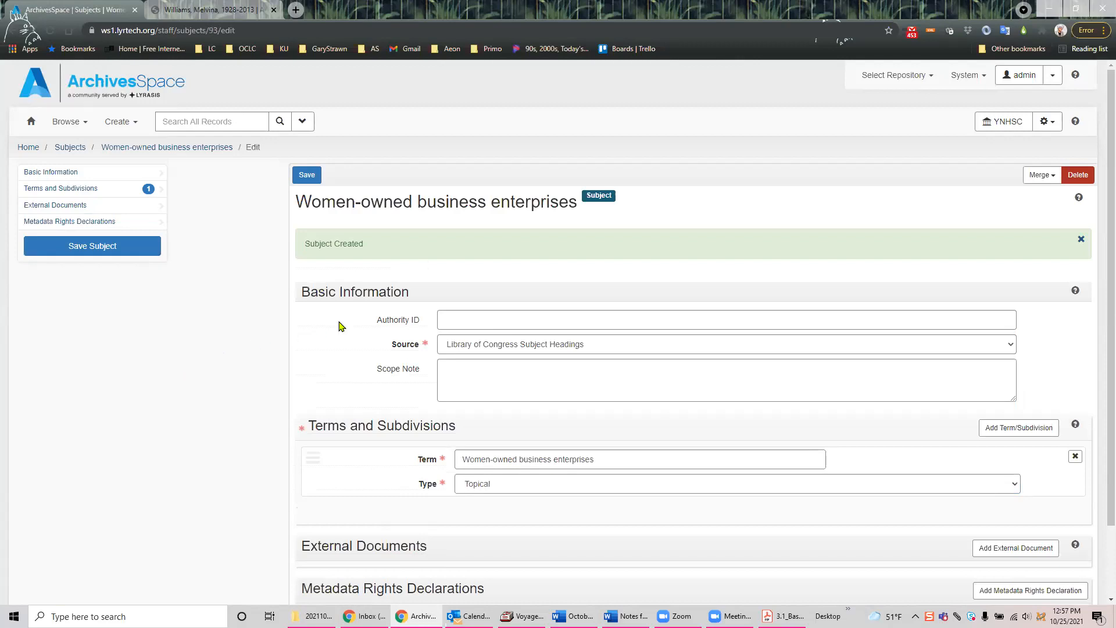
{"action": "scroll", "coordinate": [349, 329], "scroll_direction": "down", "scroll_amount": 2}
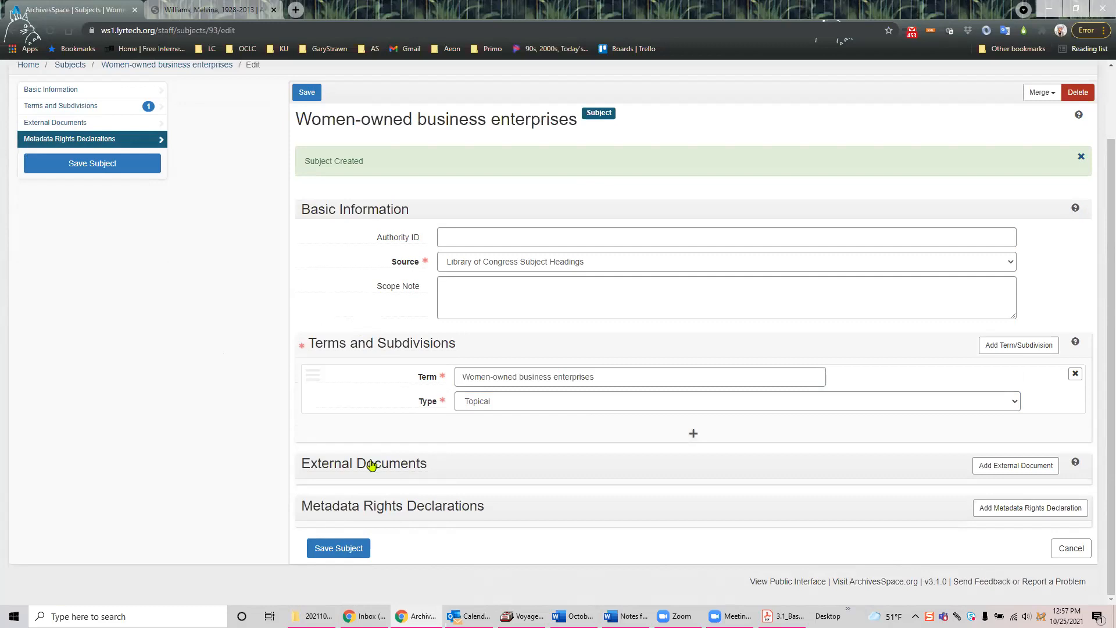
{"action": "mouse_move", "coordinate": [405, 465]}
{"action": "left_click", "coordinate": [981, 508]}
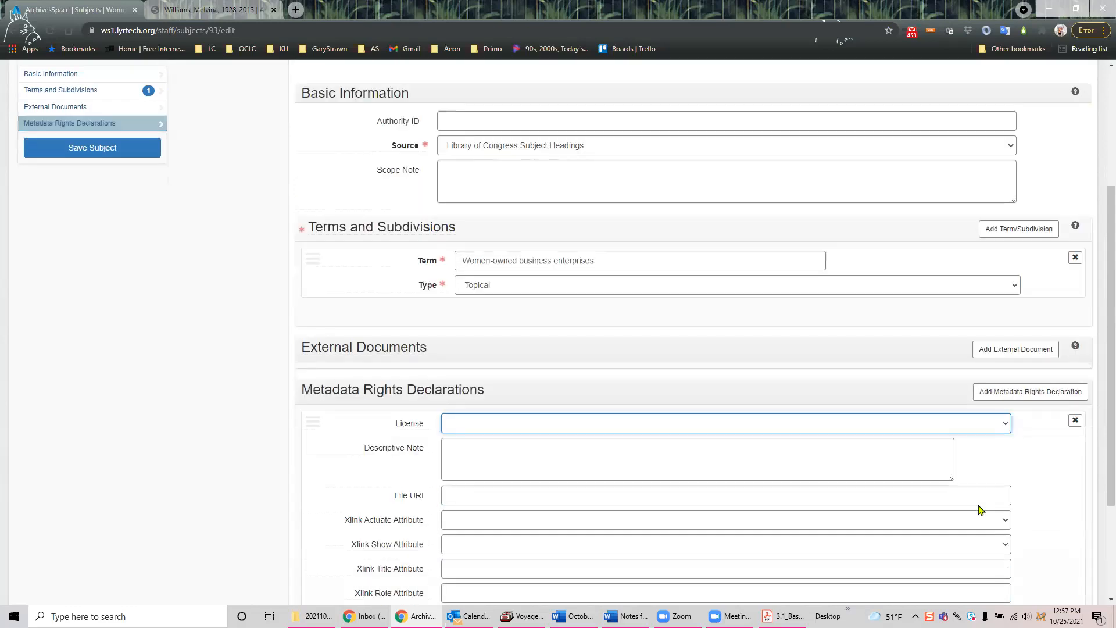
{"action": "scroll", "coordinate": [981, 508], "scroll_direction": "down", "scroll_amount": 2}
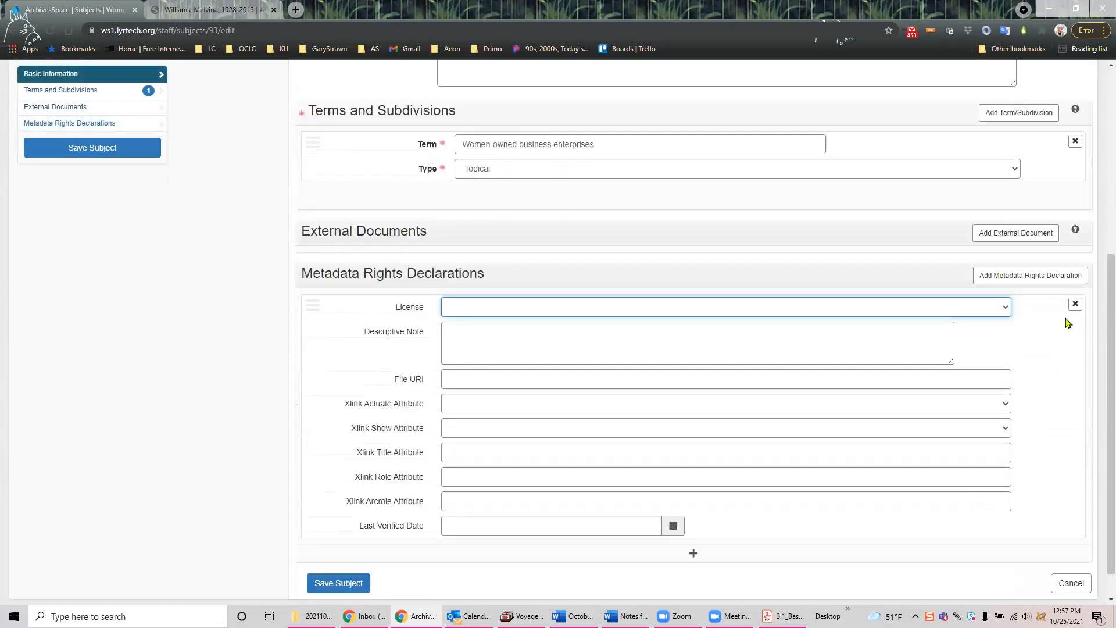
{"action": "left_click", "coordinate": [1075, 304]}
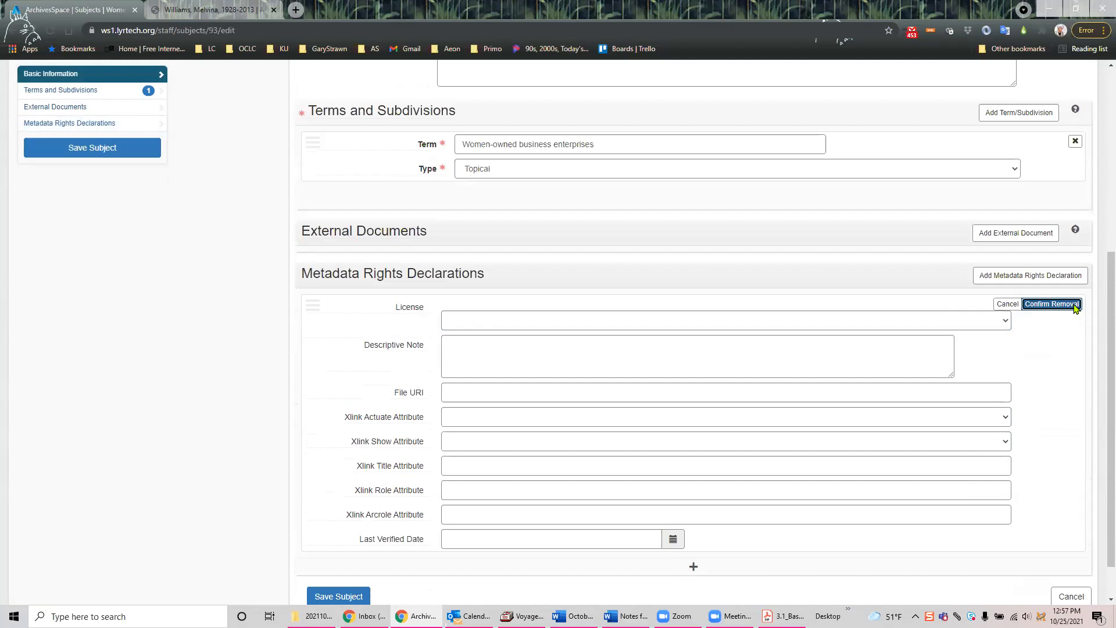
{"action": "left_click", "coordinate": [1075, 306]}
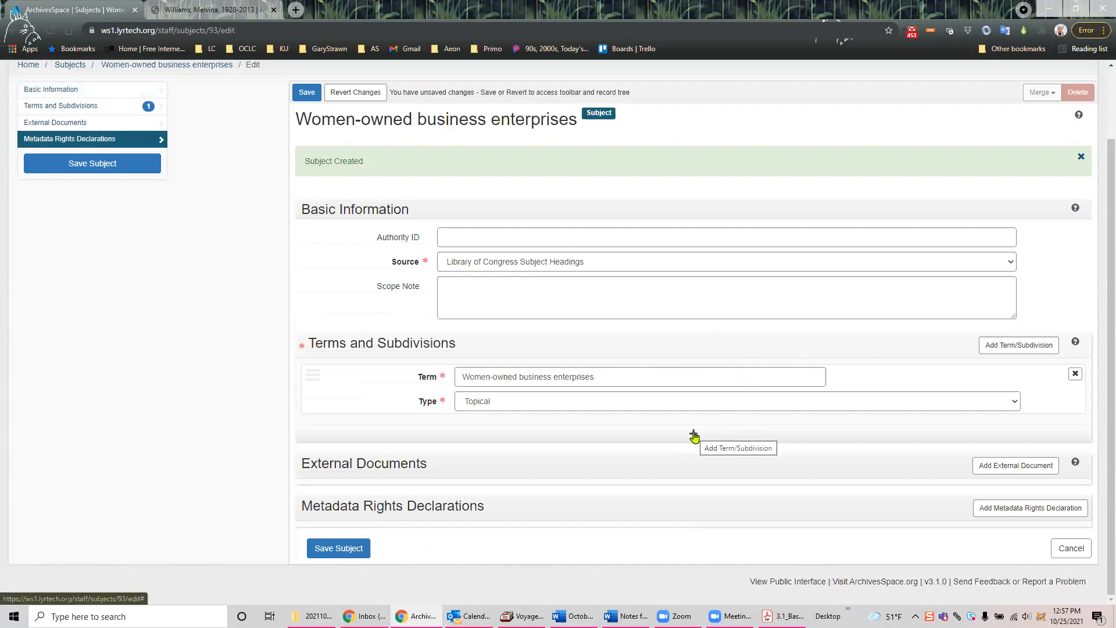
Step: Add Nicodemus and Kansas as Geographic subdivisions and save the subject
{"action": "left_click", "coordinate": [1010, 347]}
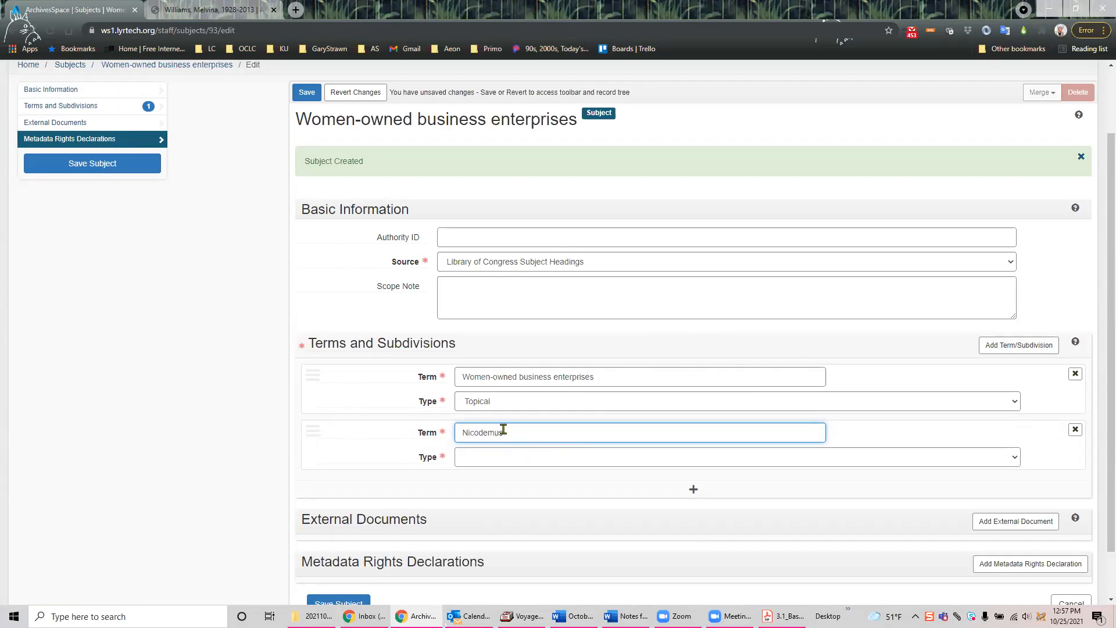
{"action": "left_click", "coordinate": [1022, 460]}
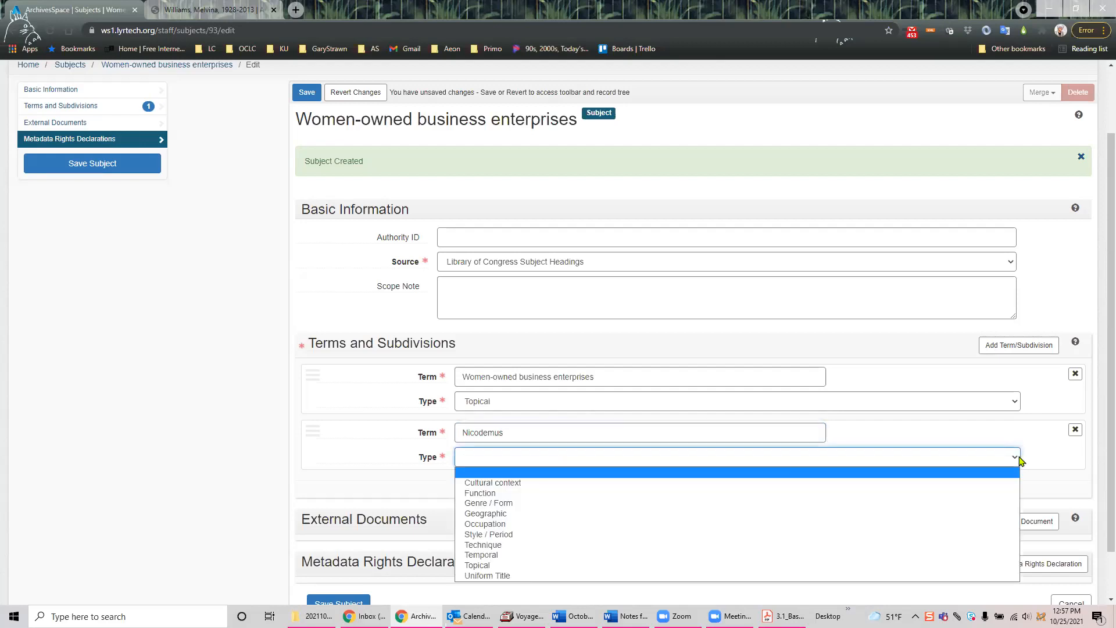
{"action": "left_click", "coordinate": [535, 514]}
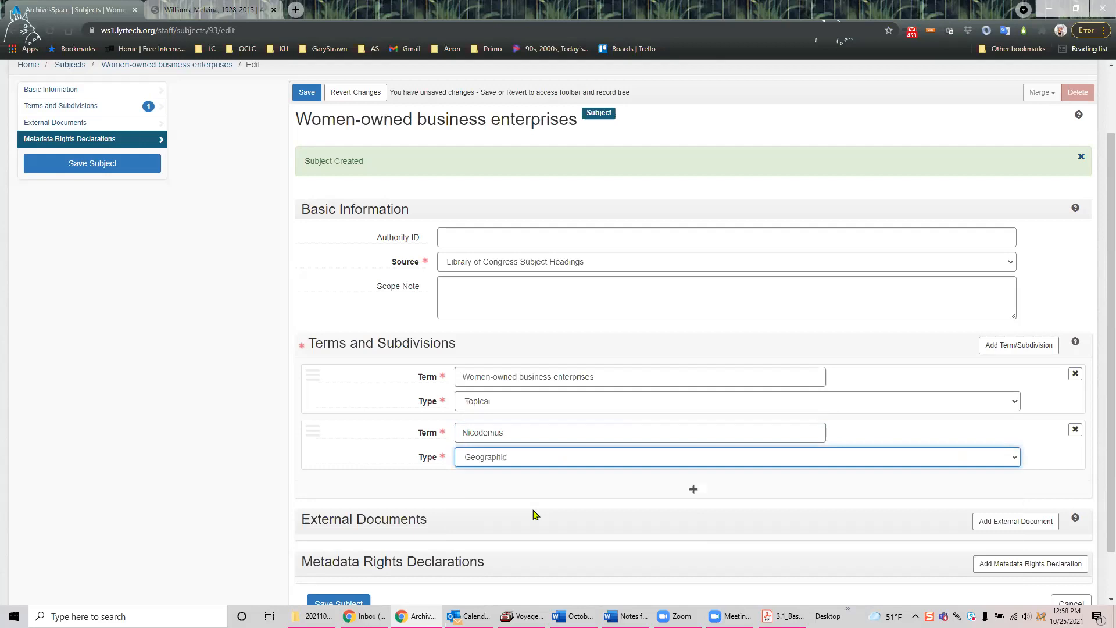
{"action": "left_click", "coordinate": [695, 493]}
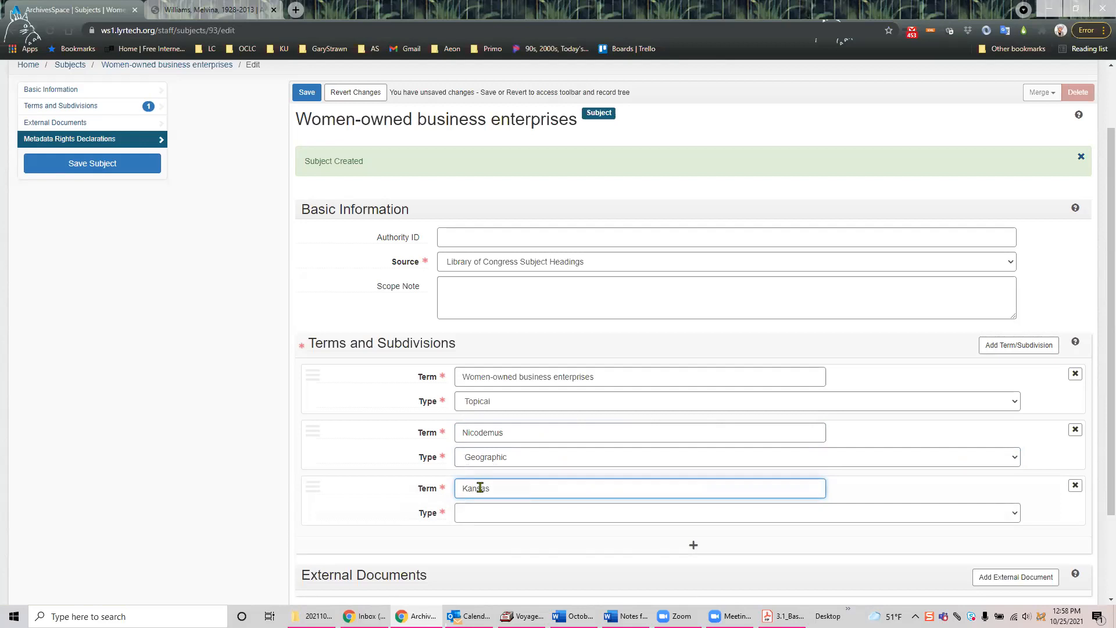
{"action": "left_click", "coordinate": [490, 512]}
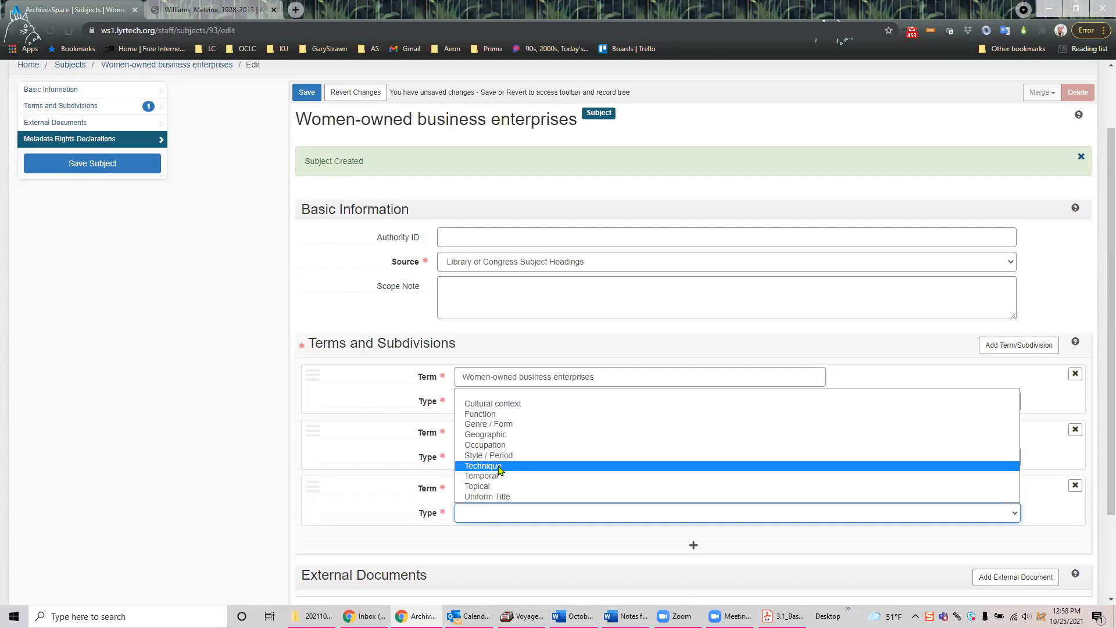
{"action": "left_click", "coordinate": [486, 435]}
{"action": "left_click", "coordinate": [93, 174]}
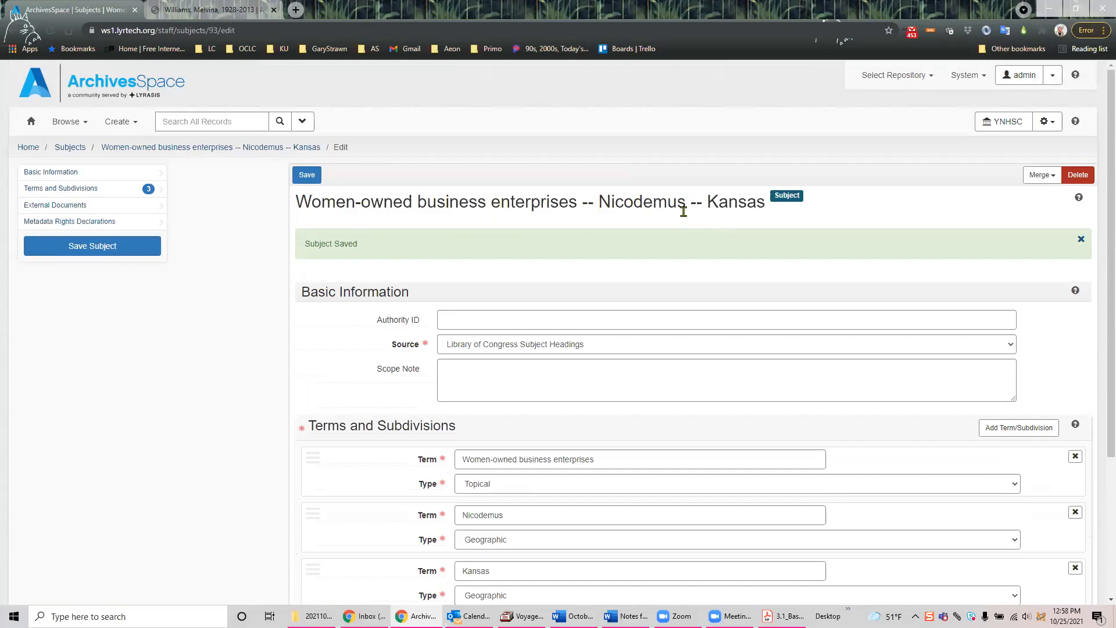
Step: Drag the Kansas term above Nicodemus and resave the subject
{"action": "scroll", "coordinate": [645, 218], "scroll_direction": "down", "scroll_amount": 2}
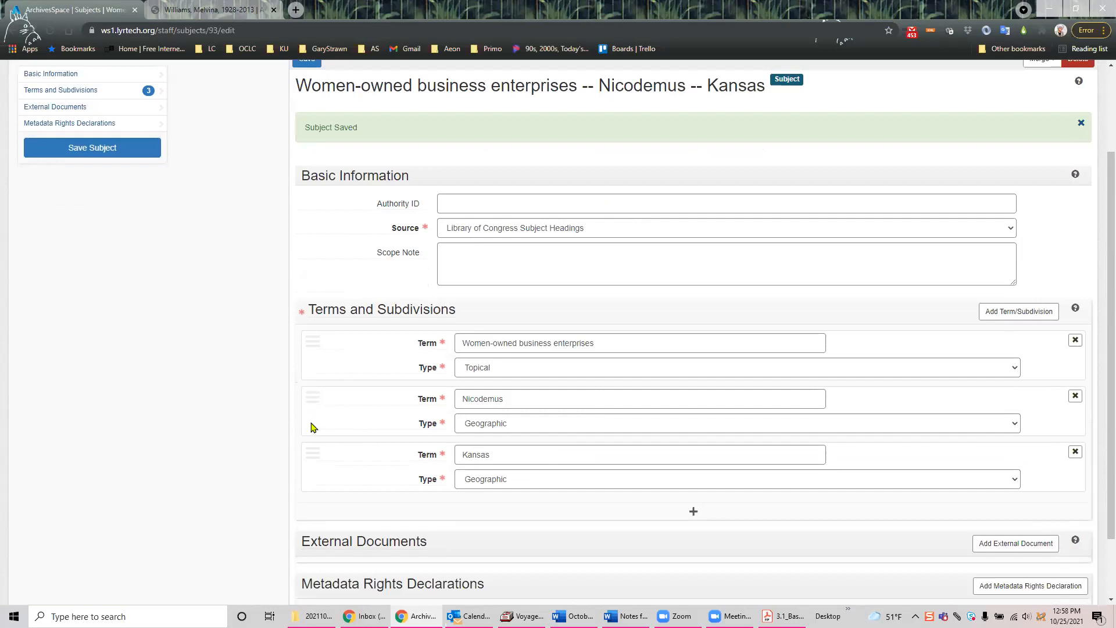
{"action": "left_click_drag", "start_coordinate": [310, 453], "coordinate": [307, 394]}
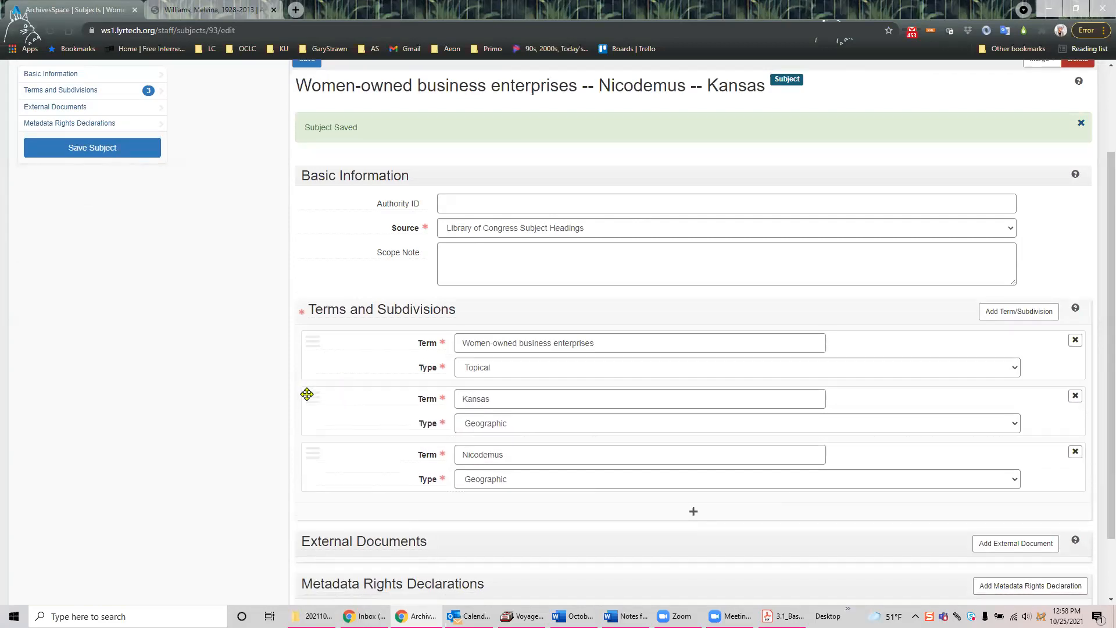
{"action": "left_click", "coordinate": [106, 152]}
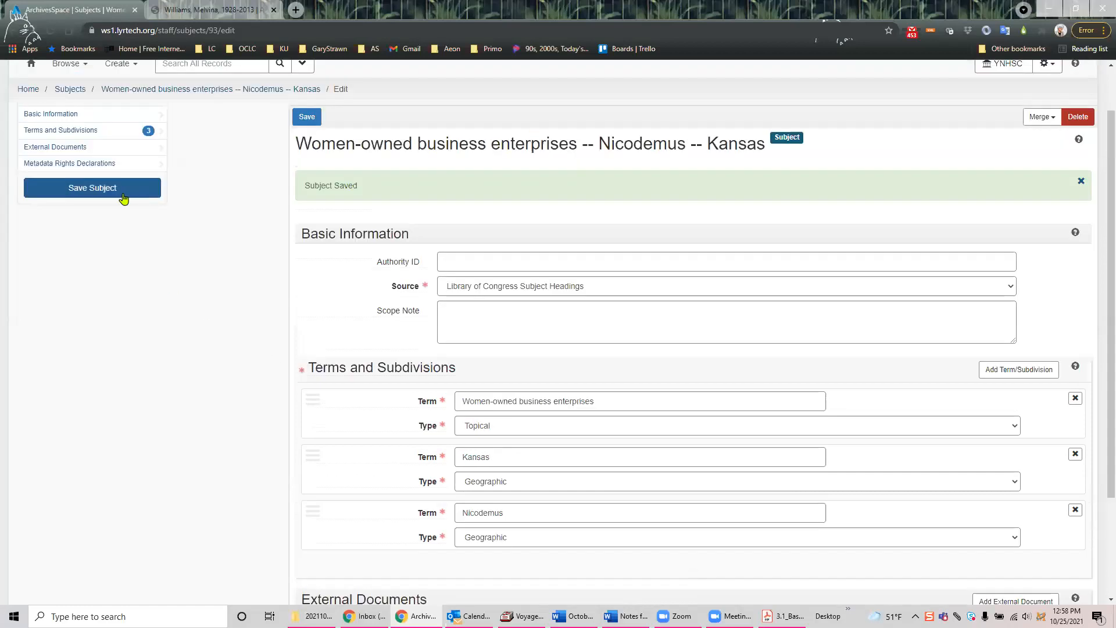
{"action": "left_click", "coordinate": [100, 189]}
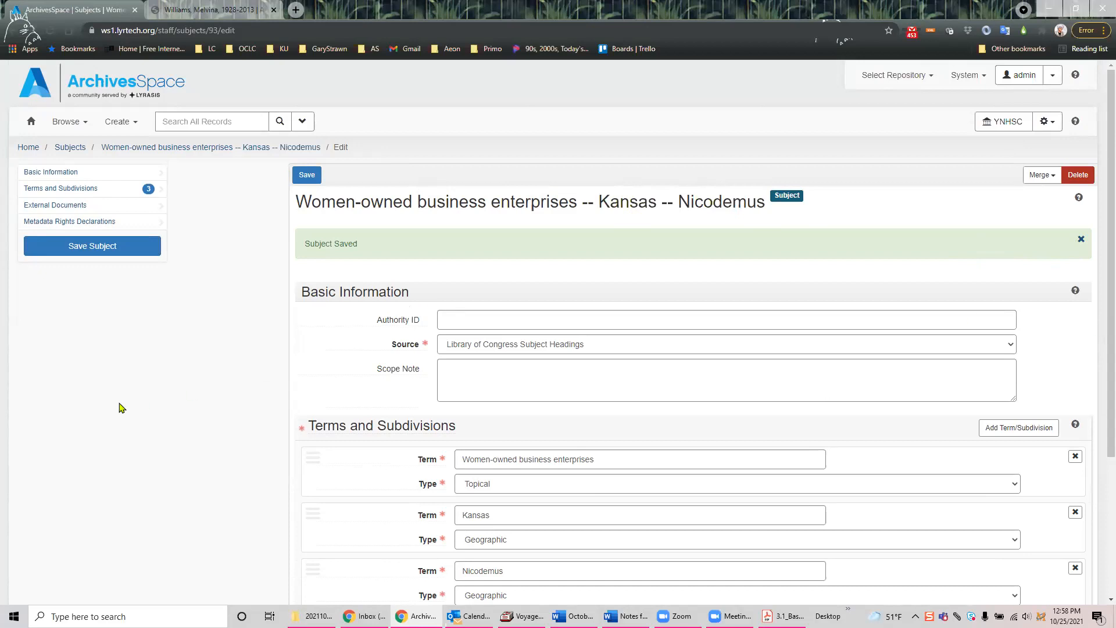
Step: Open Papers of Melvina Williams for editing from Browse > Resources and add a subject row
{"action": "left_click", "coordinate": [68, 126]}
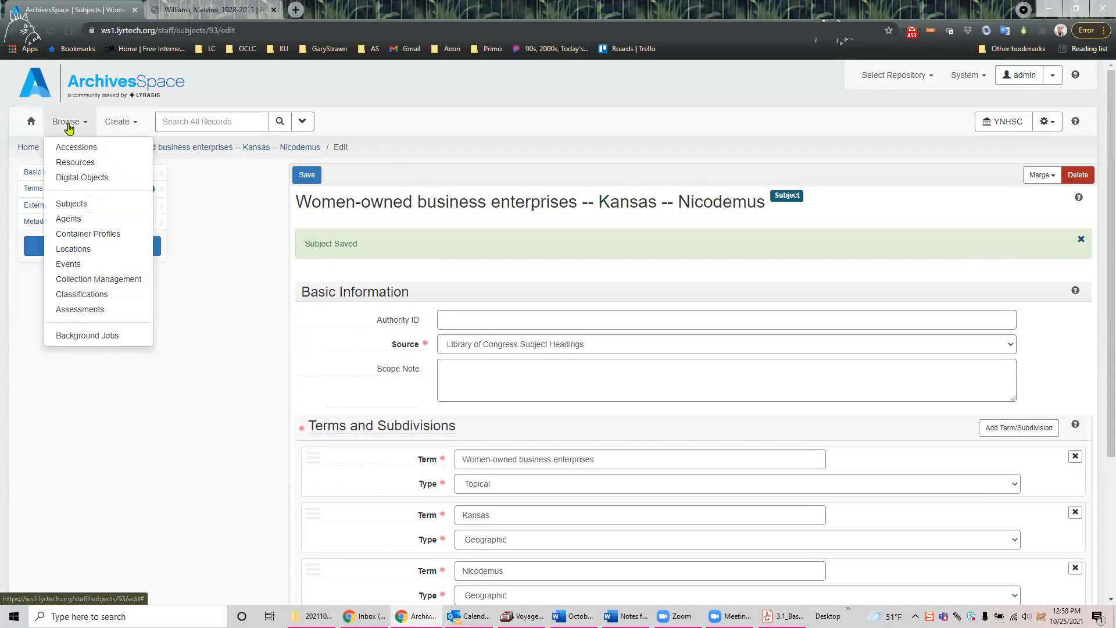
{"action": "left_click", "coordinate": [80, 166]}
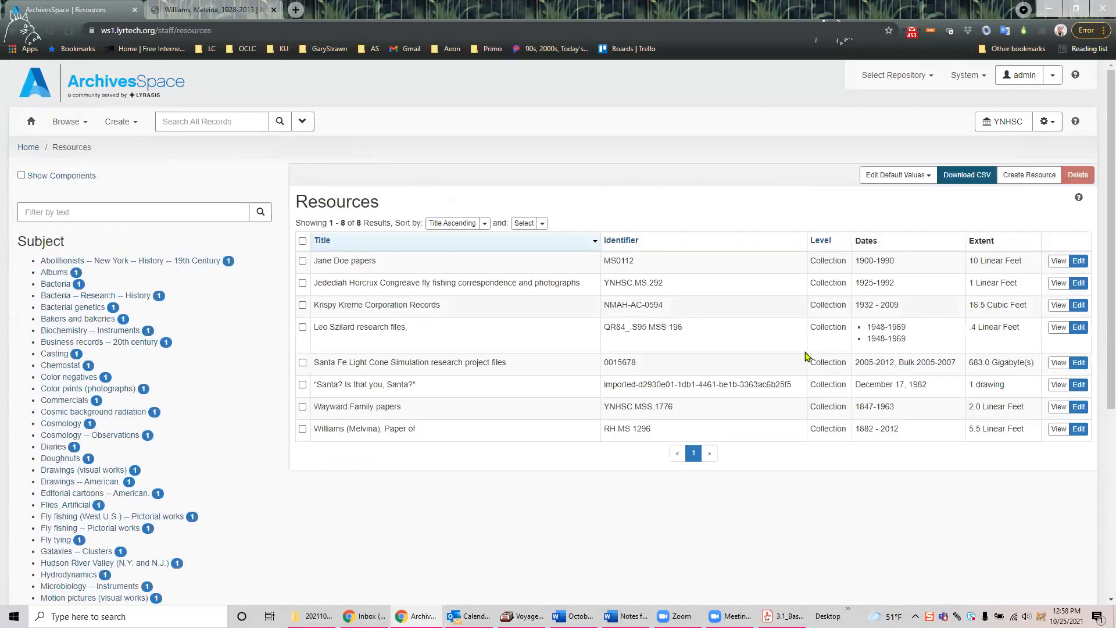
{"action": "left_click", "coordinate": [1079, 429]}
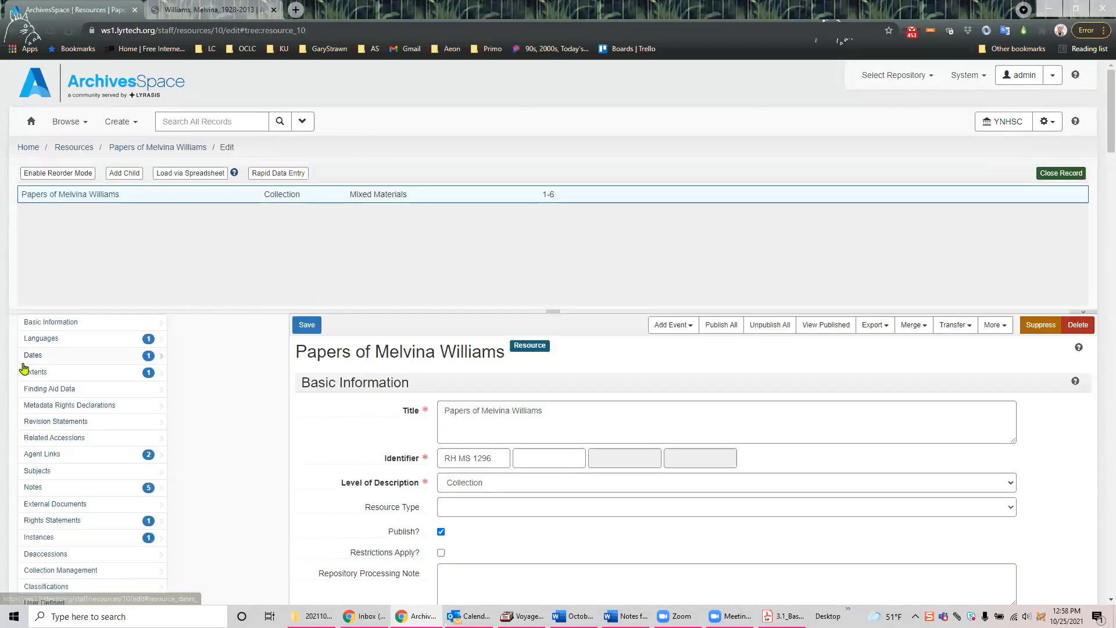
{"action": "left_click", "coordinate": [37, 472]}
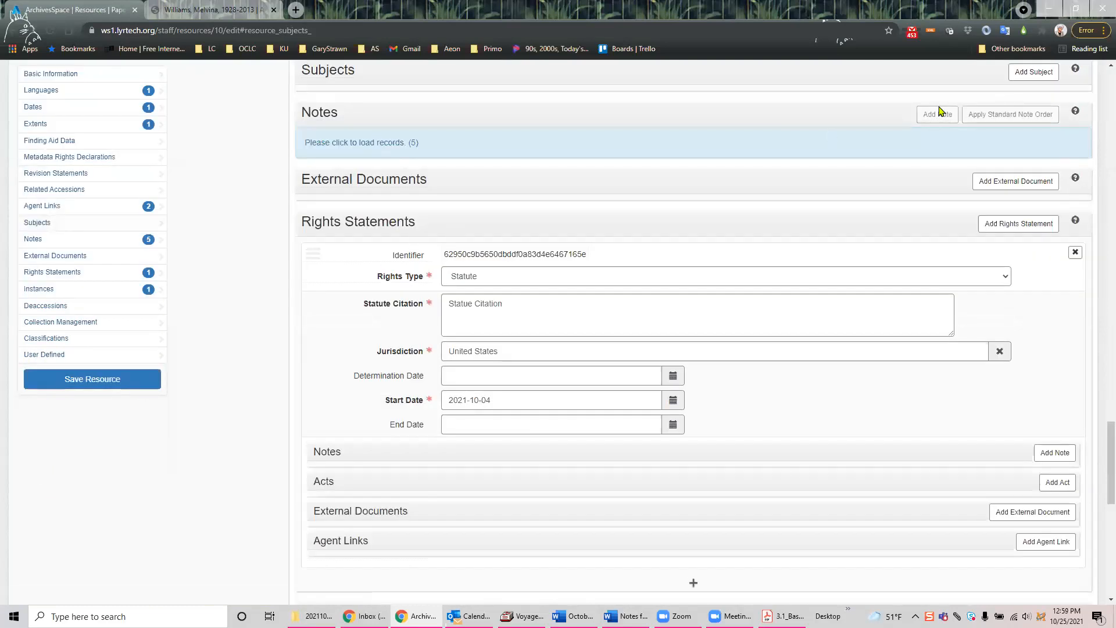
{"action": "scroll", "coordinate": [933, 110], "scroll_direction": "up", "scroll_amount": 1}
{"action": "left_click", "coordinate": [1017, 137]}
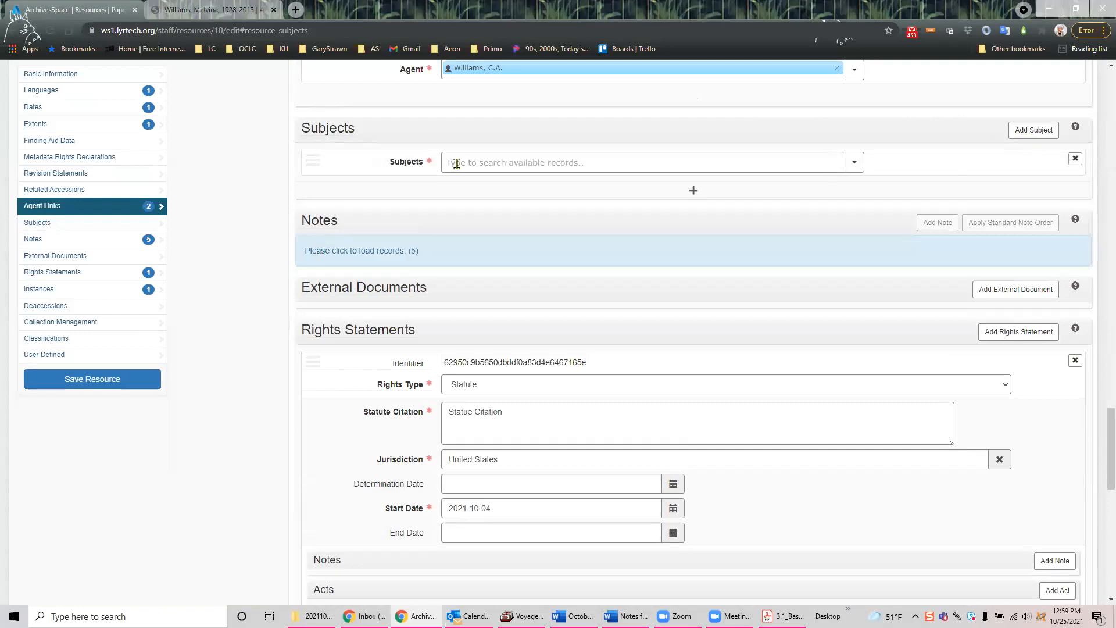
Step: Search 'women', link Women-owned business enterprises -- Kansas -- Nicodemus, and save the resource
{"action": "scroll", "coordinate": [547, 159], "scroll_direction": "up", "scroll_amount": 1}
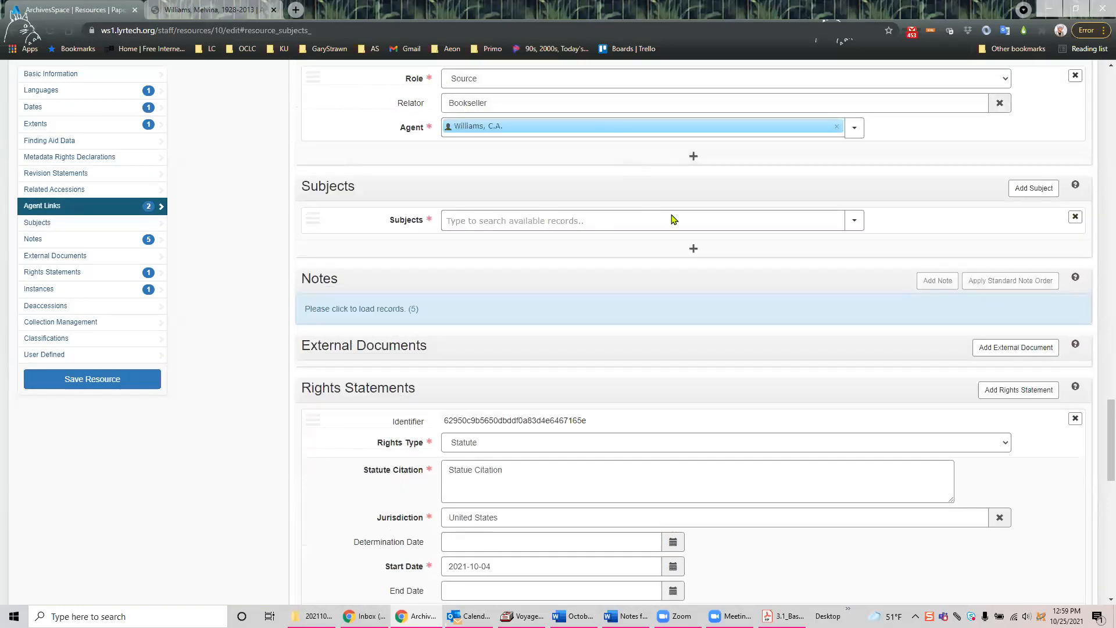
{"action": "left_click", "coordinate": [510, 218]}
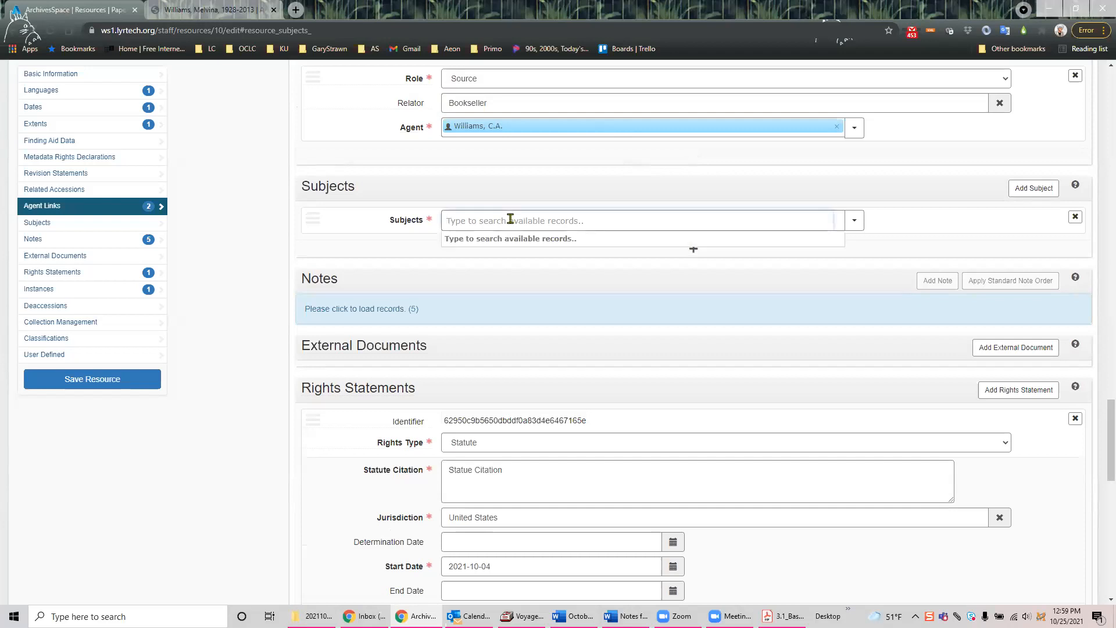
{"action": "left_click", "coordinate": [854, 221]}
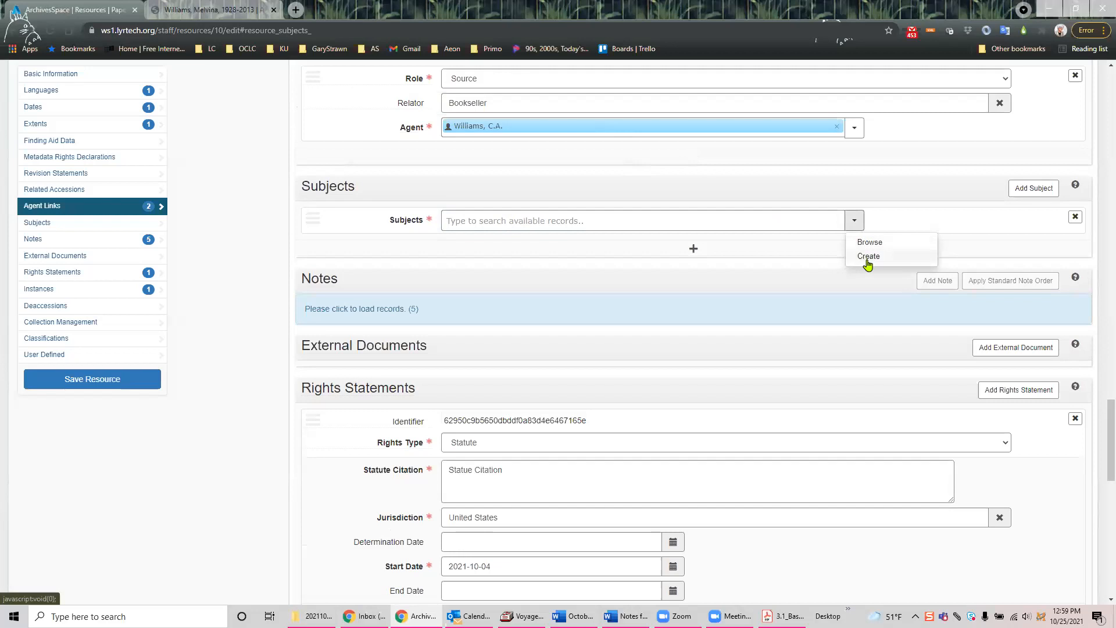
{"action": "left_click", "coordinate": [599, 218]}
{"action": "type", "text": "women"}
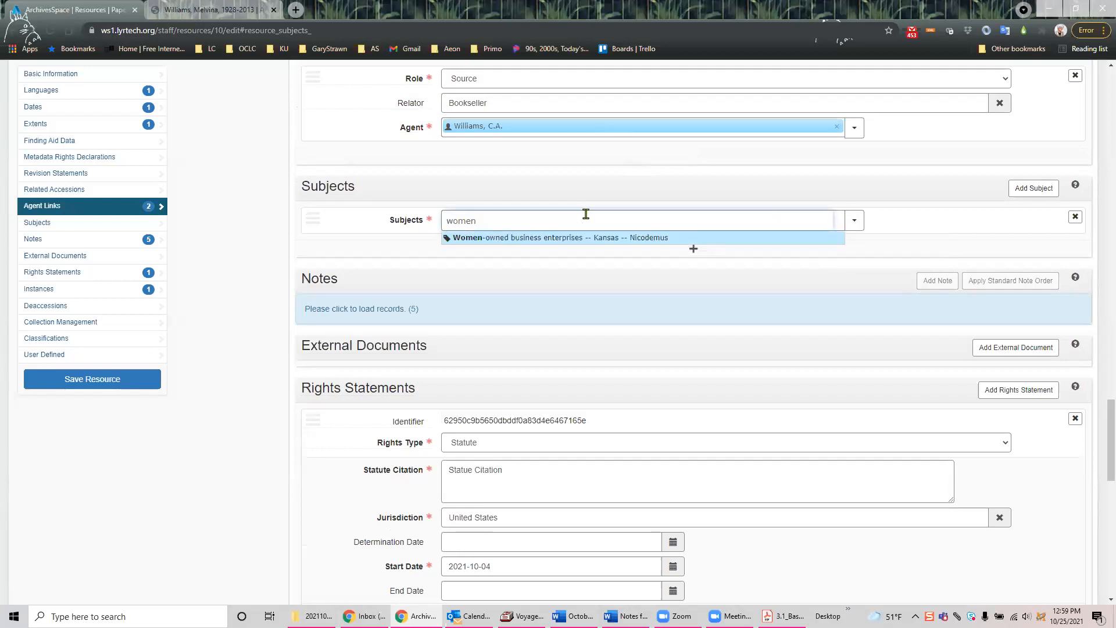
{"action": "left_click", "coordinate": [580, 238]}
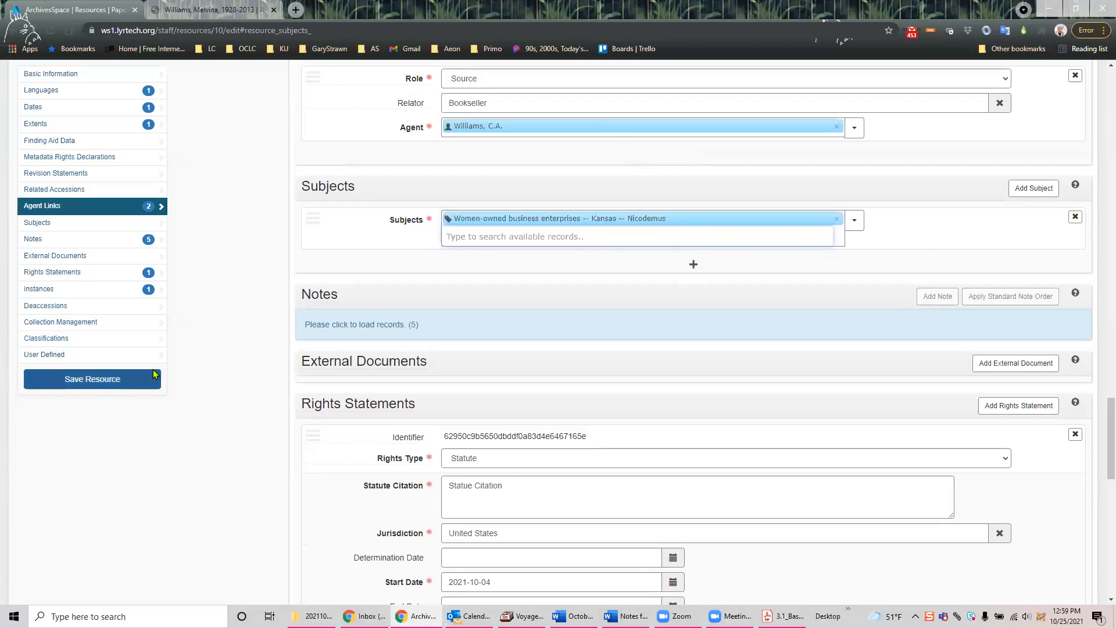
{"action": "left_click", "coordinate": [100, 381]}
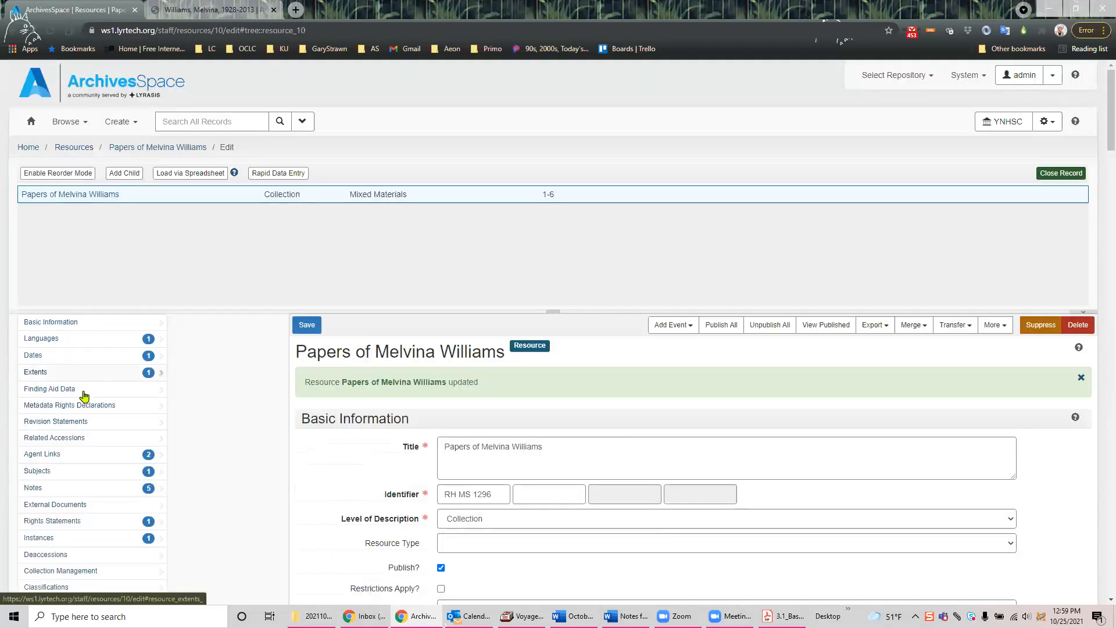
{"action": "left_click", "coordinate": [58, 472]}
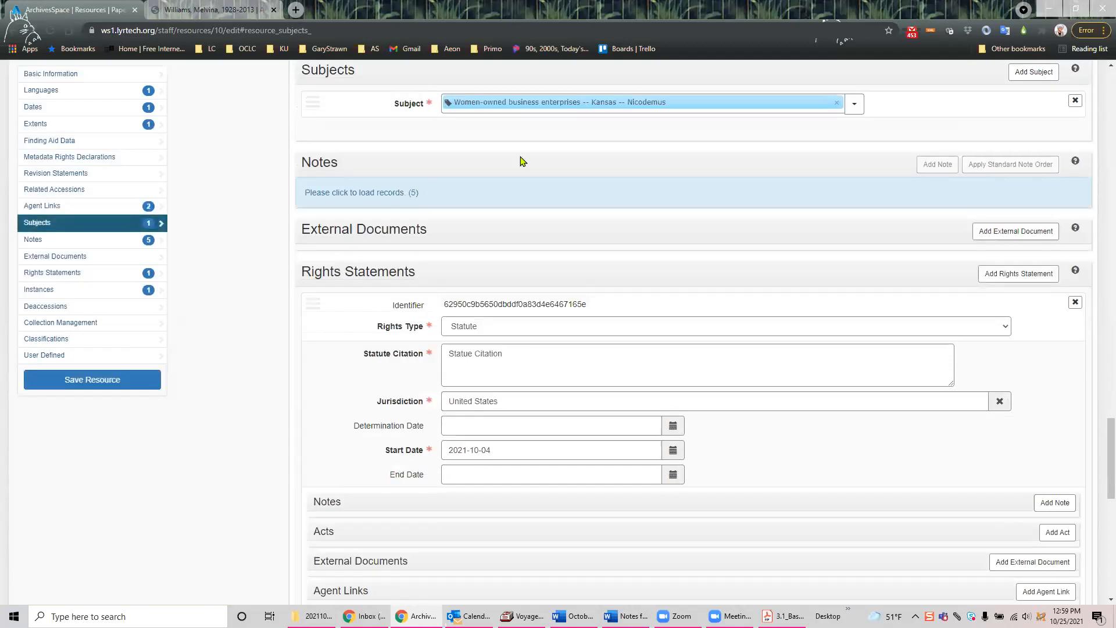
Step: Open the linked subject's record in a new tab, then return to the resource's Subjects section
{"action": "mouse_move", "coordinate": [604, 100]}
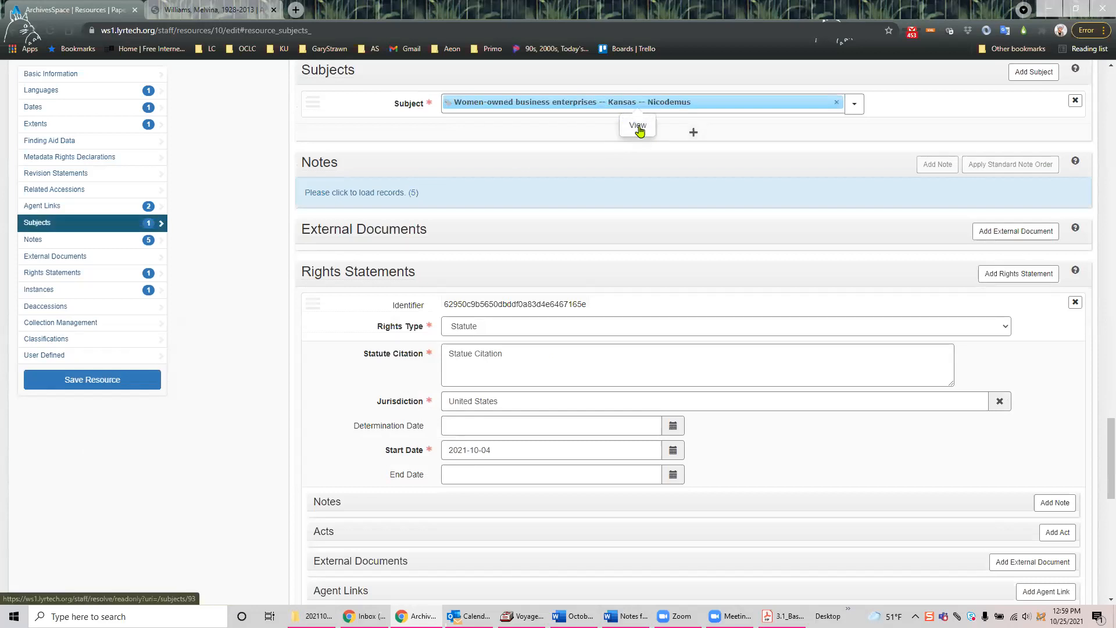
{"action": "left_click", "coordinate": [637, 126]}
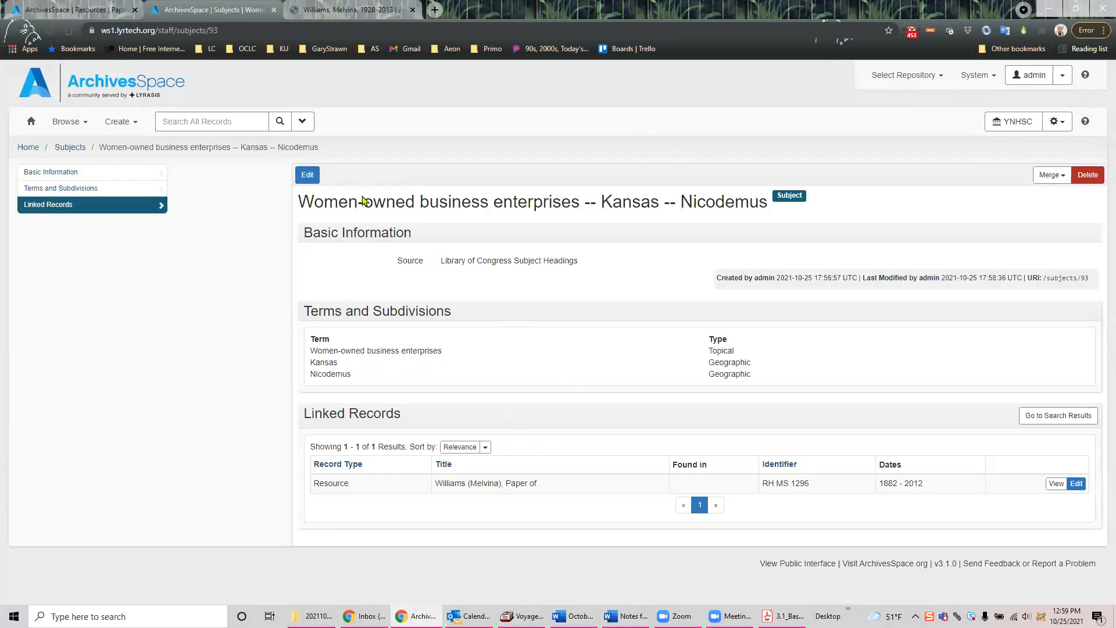
{"action": "left_click", "coordinate": [93, 10]}
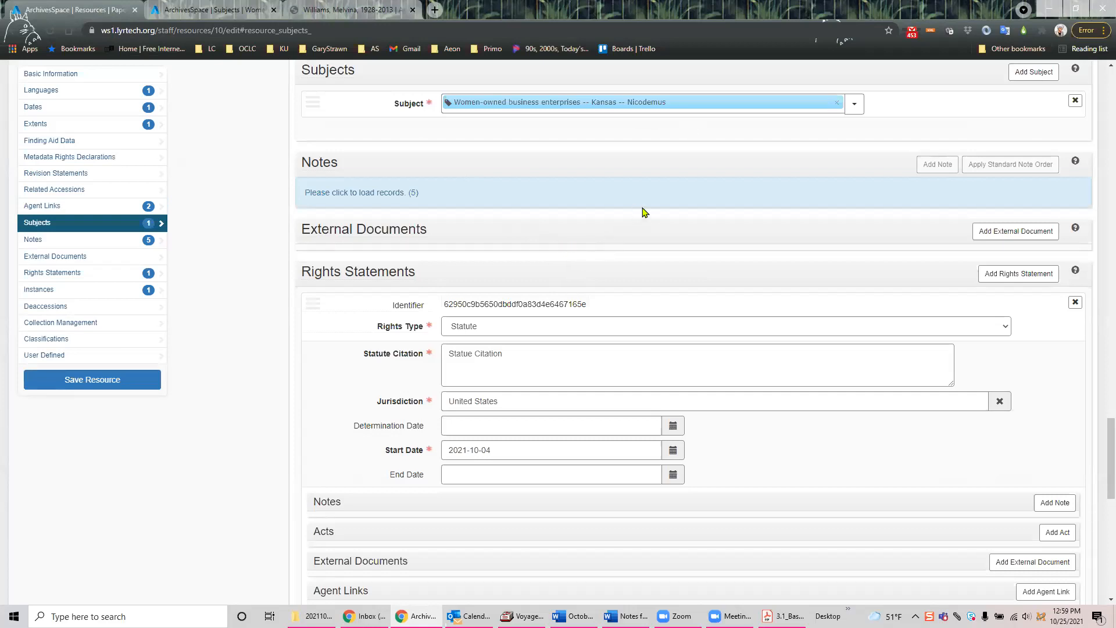
{"action": "scroll", "coordinate": [832, 167], "scroll_direction": "up", "scroll_amount": 2}
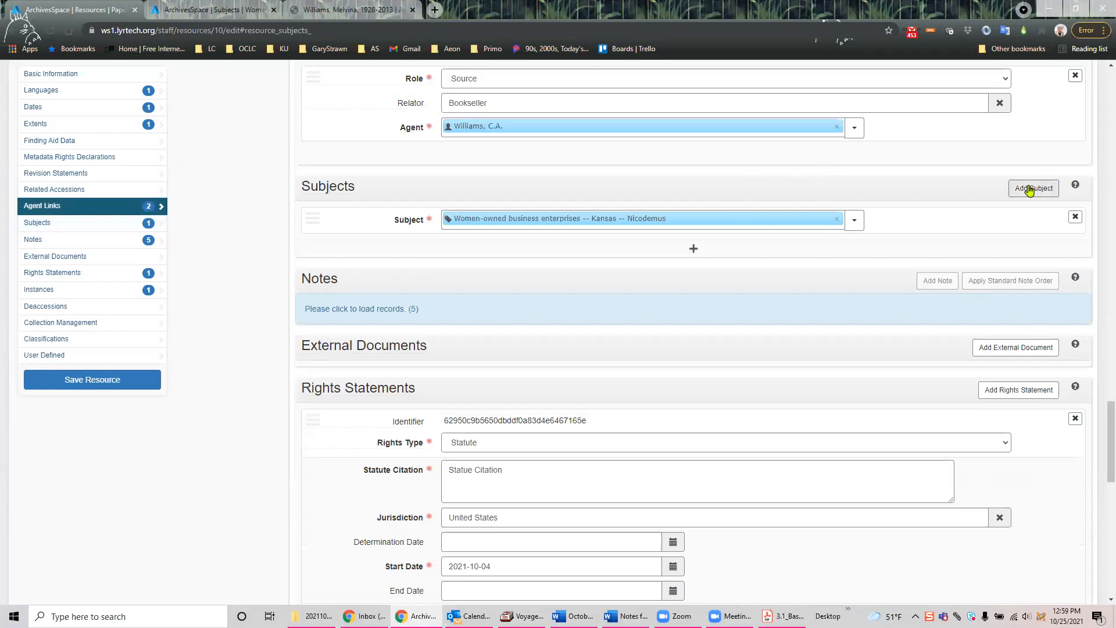
Step: Add a second, empty subject row to the resource and open its options
{"action": "left_click", "coordinate": [692, 250]}
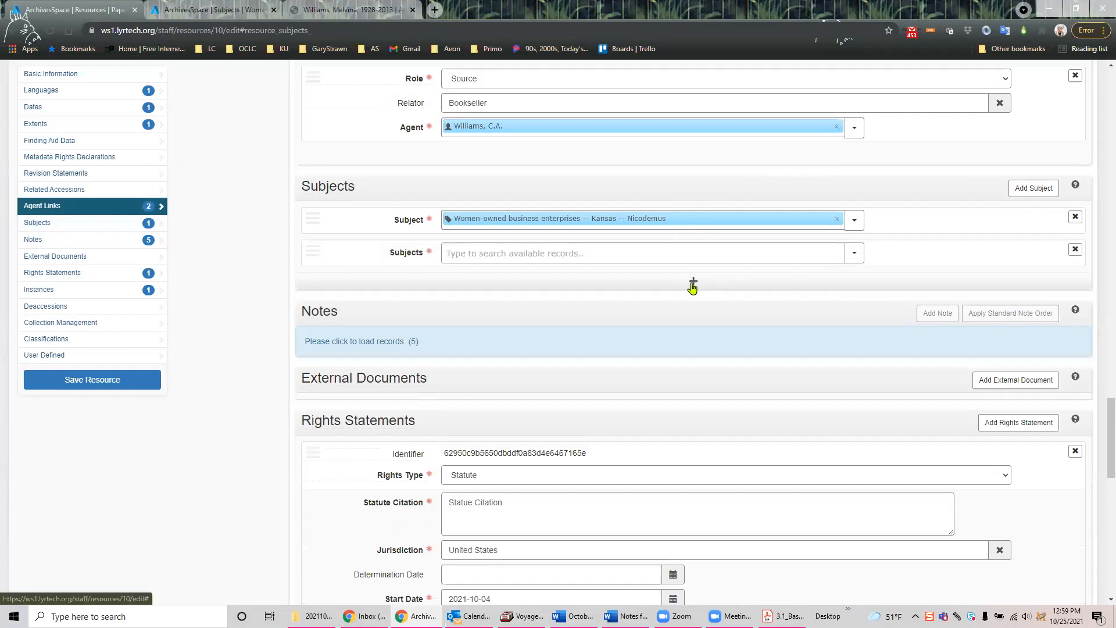
{"action": "left_click", "coordinate": [855, 253]}
Step: Create a new LCSH subject with first term 'African American women' as Topical
{"action": "left_click", "coordinate": [866, 290]}
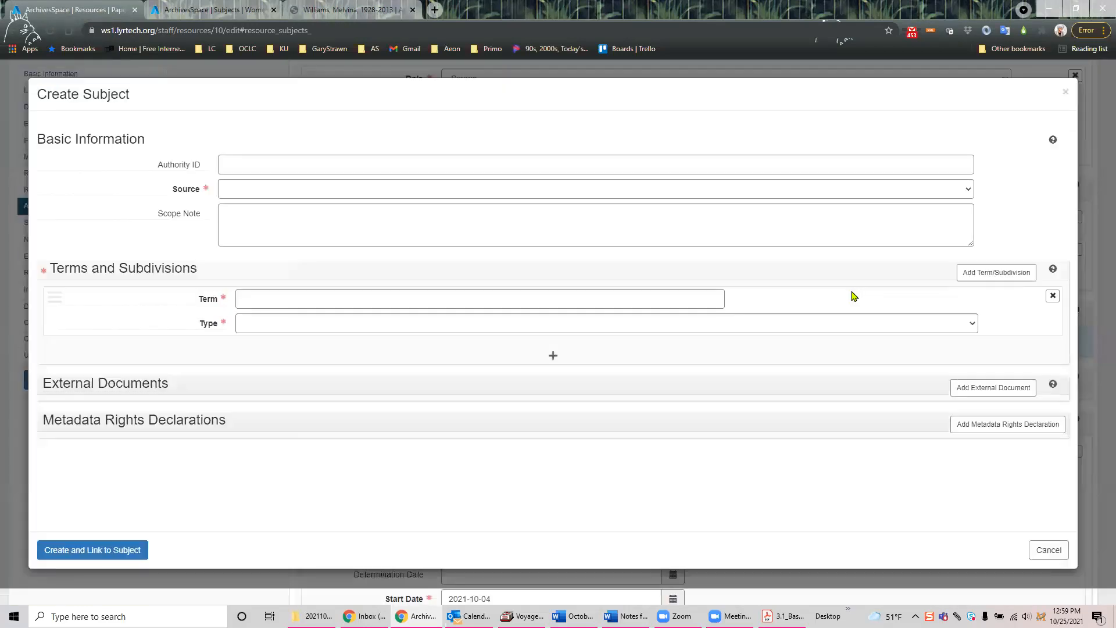
{"action": "left_click", "coordinate": [323, 192]}
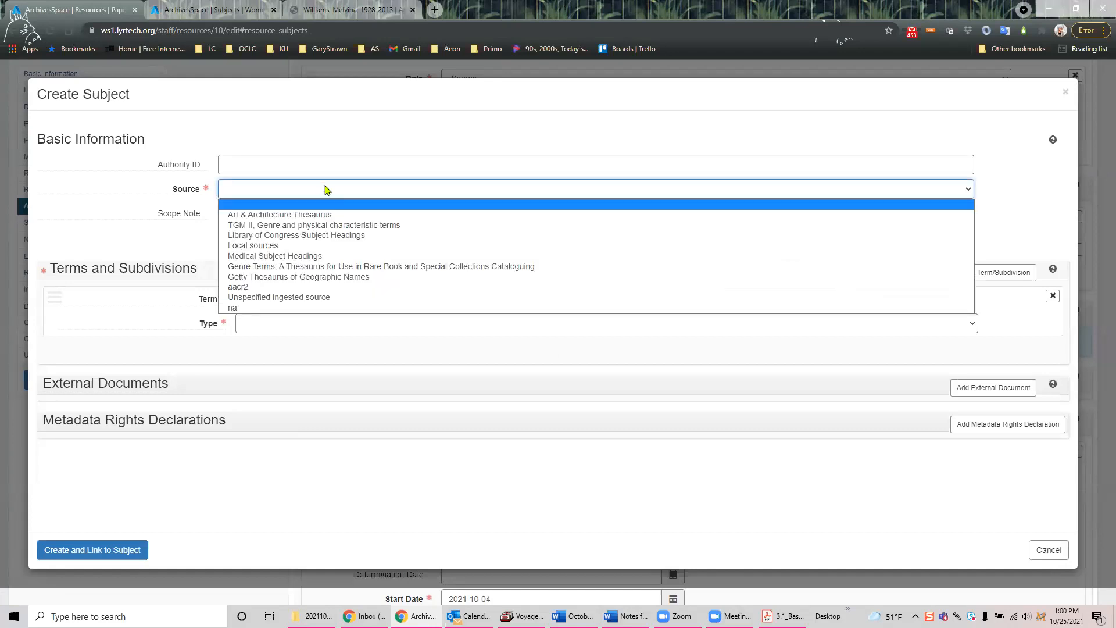
{"action": "left_click", "coordinate": [319, 235]}
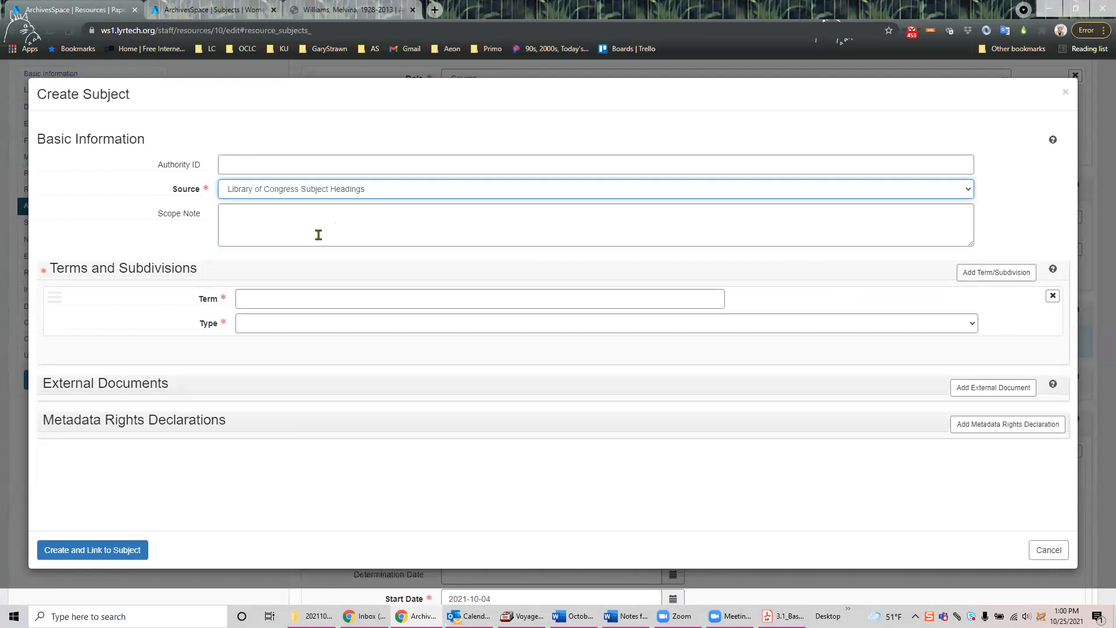
{"action": "left_click", "coordinate": [281, 299]}
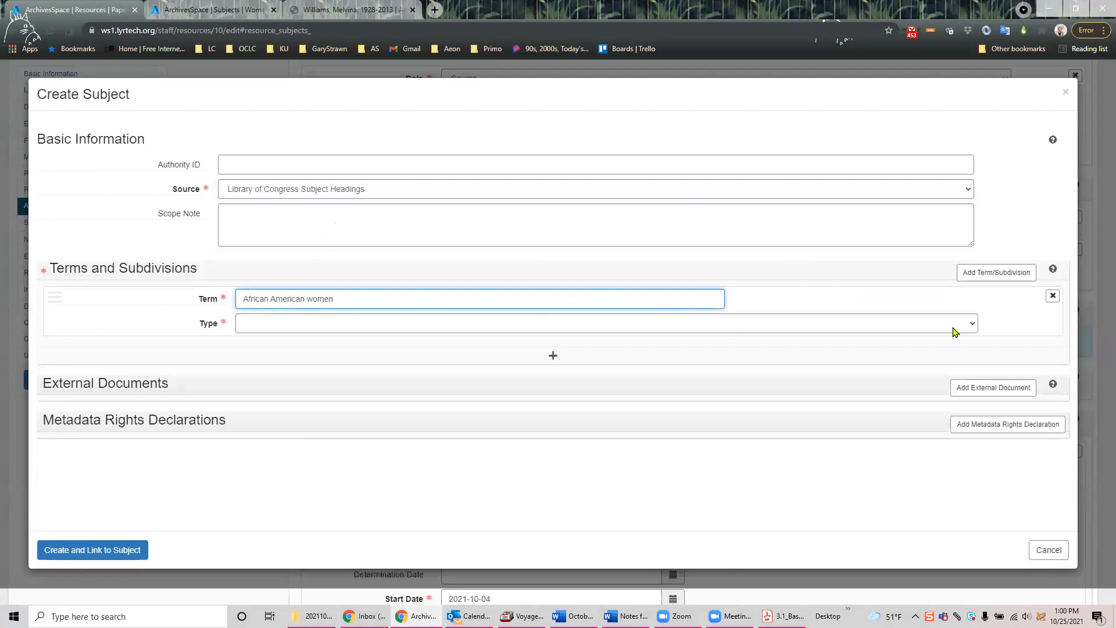
{"action": "left_click", "coordinate": [971, 327]}
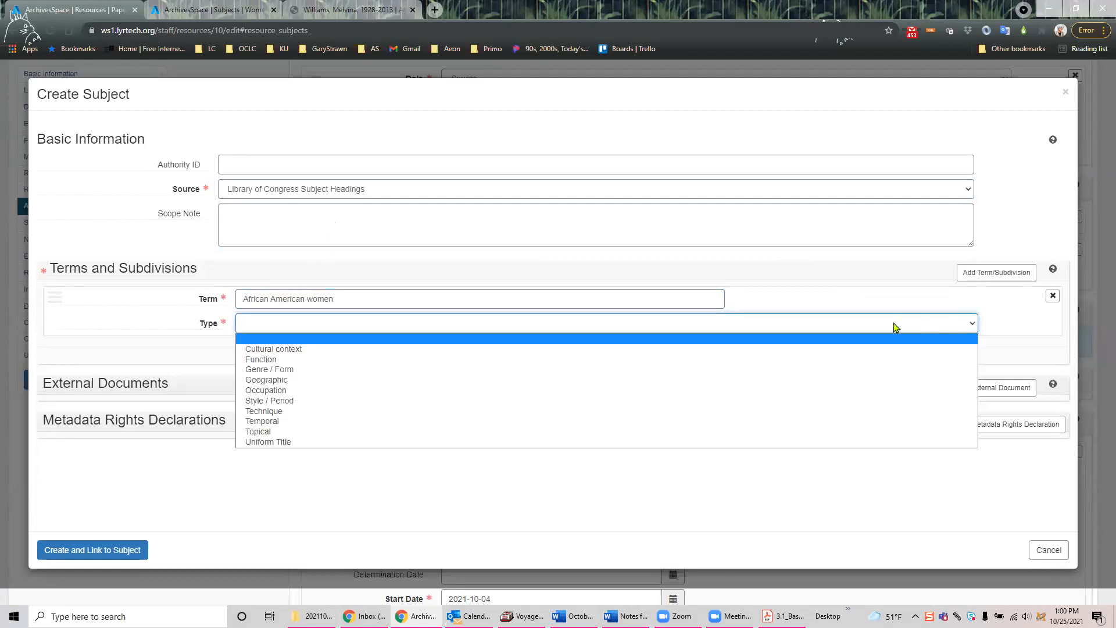
{"action": "left_click", "coordinate": [300, 422]}
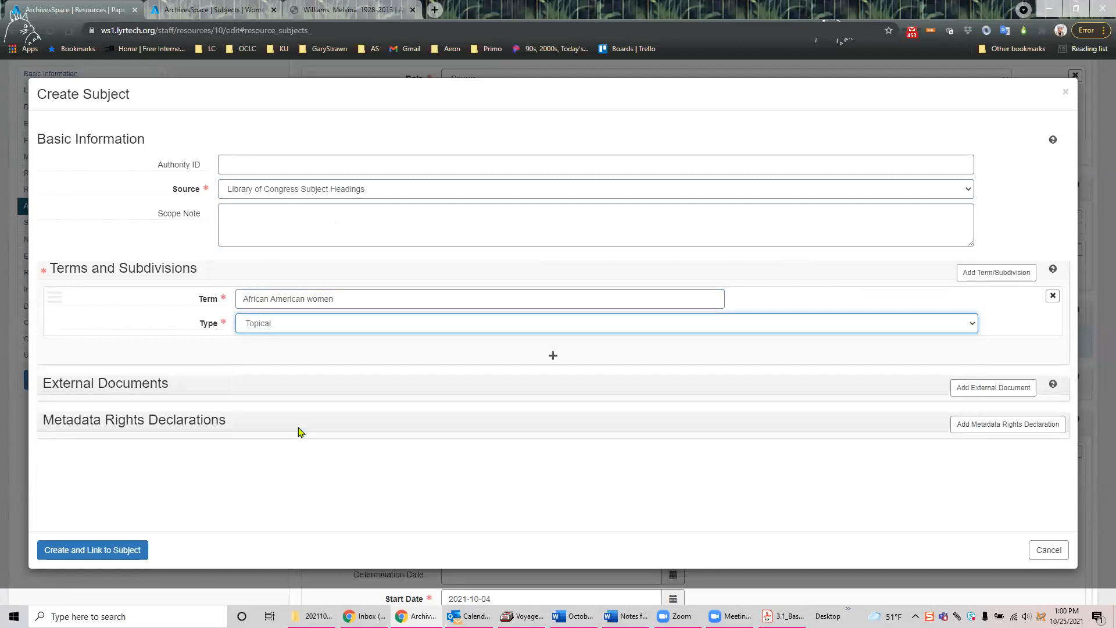
Step: Add terms Kansas (Geographic) and Social conditions (Topical), then create and link the subject
{"action": "left_click", "coordinate": [555, 358]}
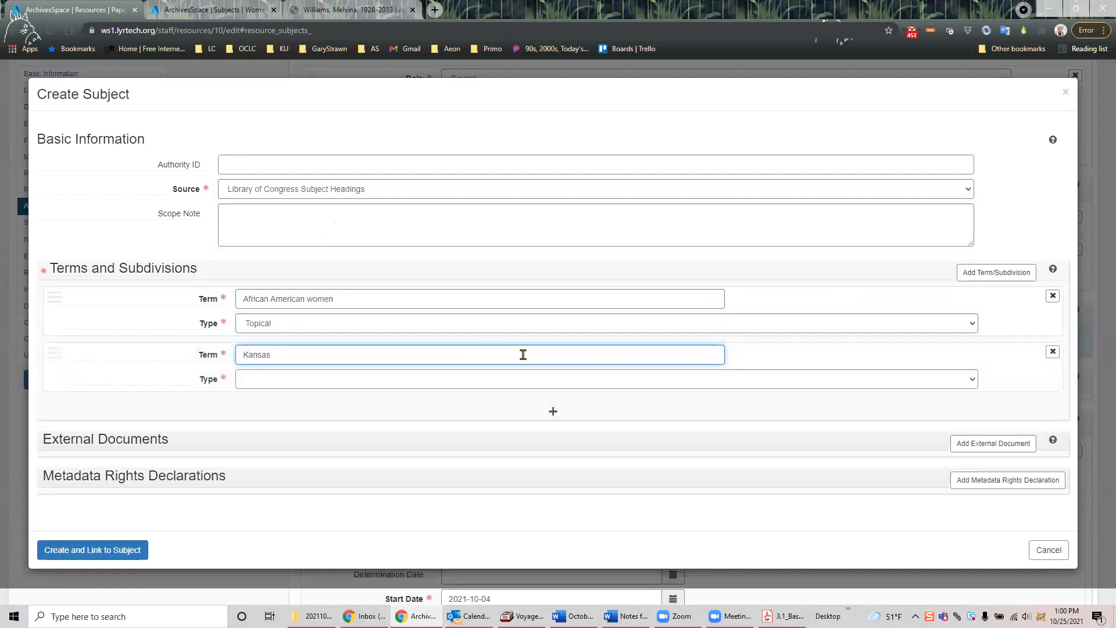
{"action": "left_click", "coordinate": [616, 380]}
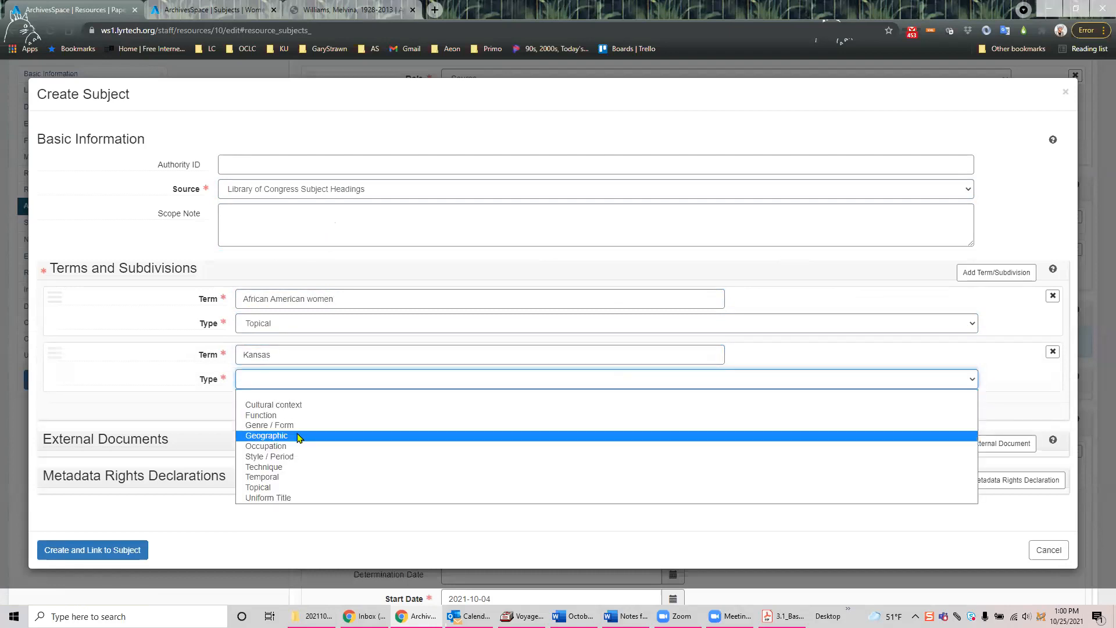
{"action": "left_click", "coordinate": [332, 431]}
{"action": "left_click", "coordinate": [552, 412]}
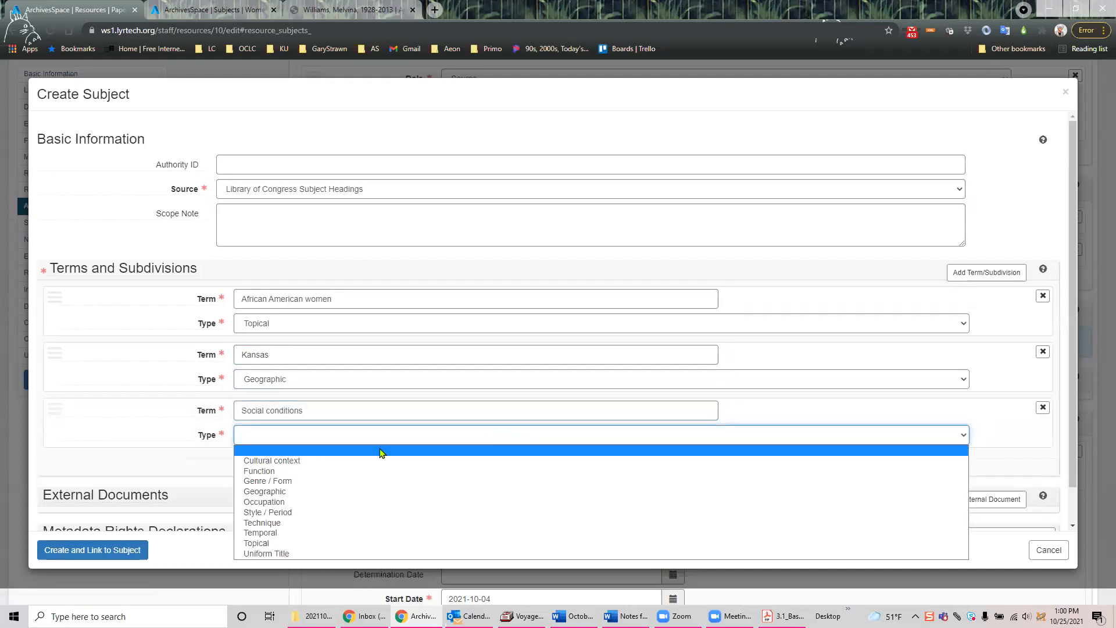
{"action": "left_click", "coordinate": [261, 544]}
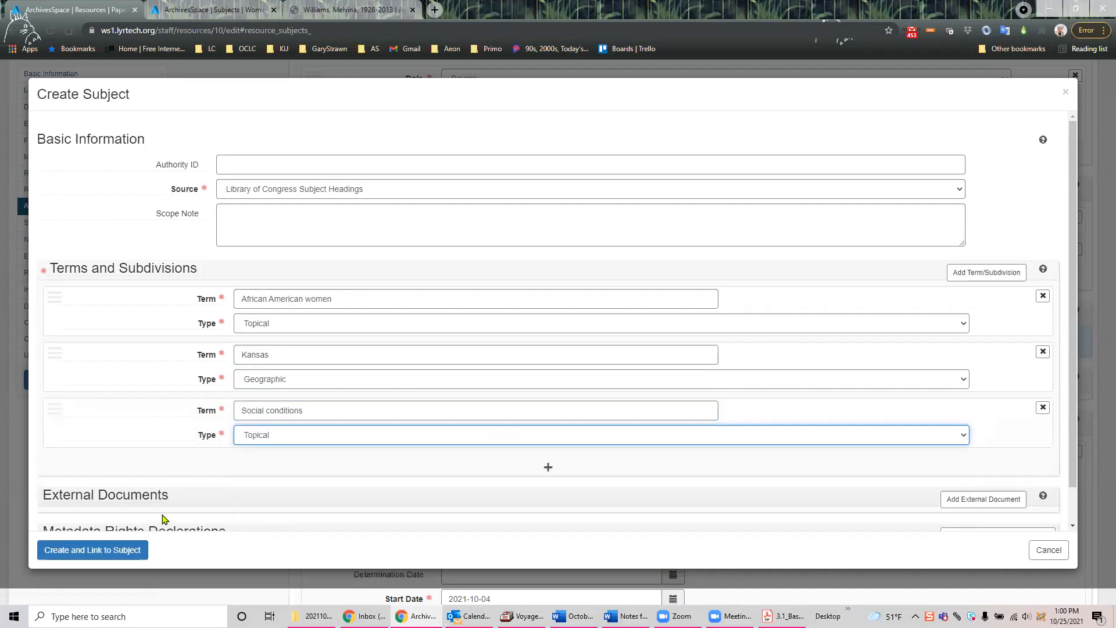
{"action": "left_click", "coordinate": [80, 552]}
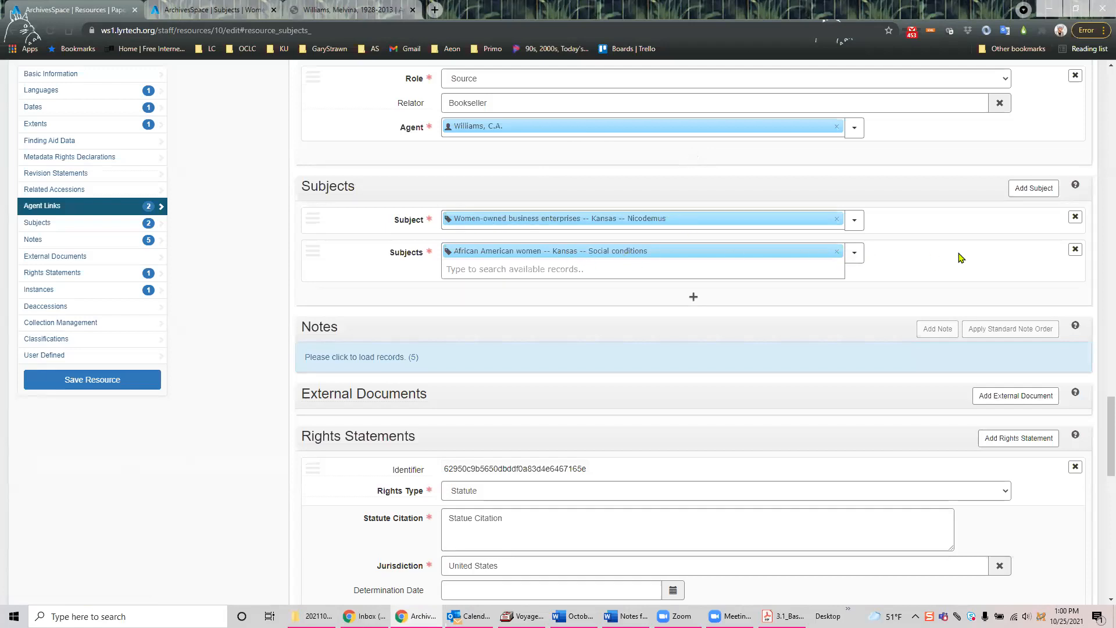
{"action": "left_click", "coordinate": [106, 384]}
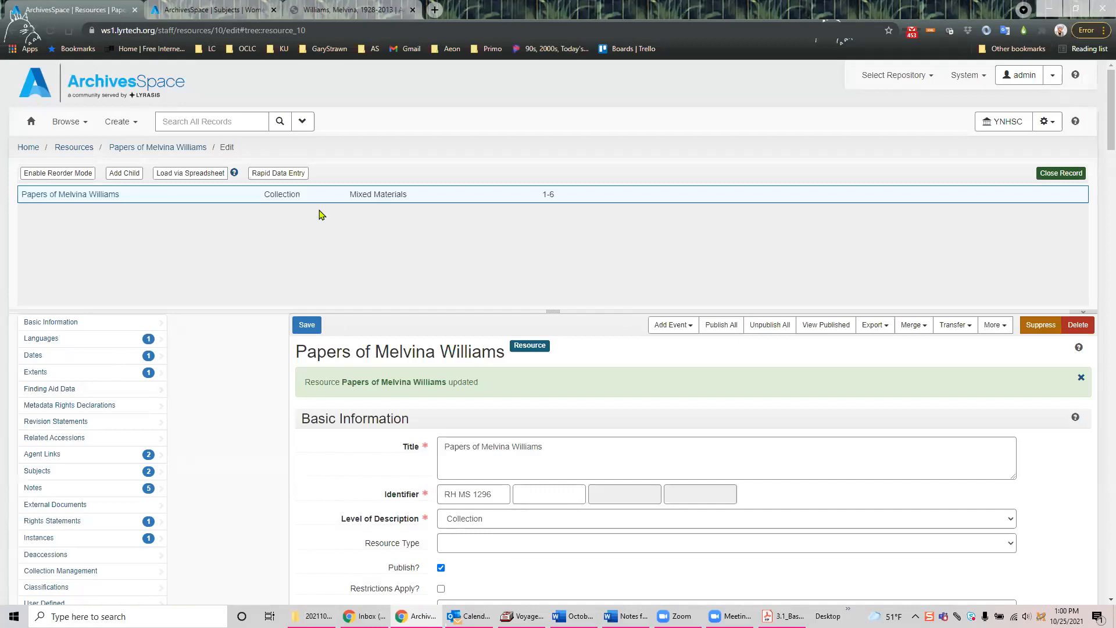
Step: Open the LCNAF Import tool from the gear menu and switch it to LCSH subject headings
{"action": "left_click", "coordinate": [1052, 131]}
{"action": "mouse_move", "coordinate": [954, 273]}
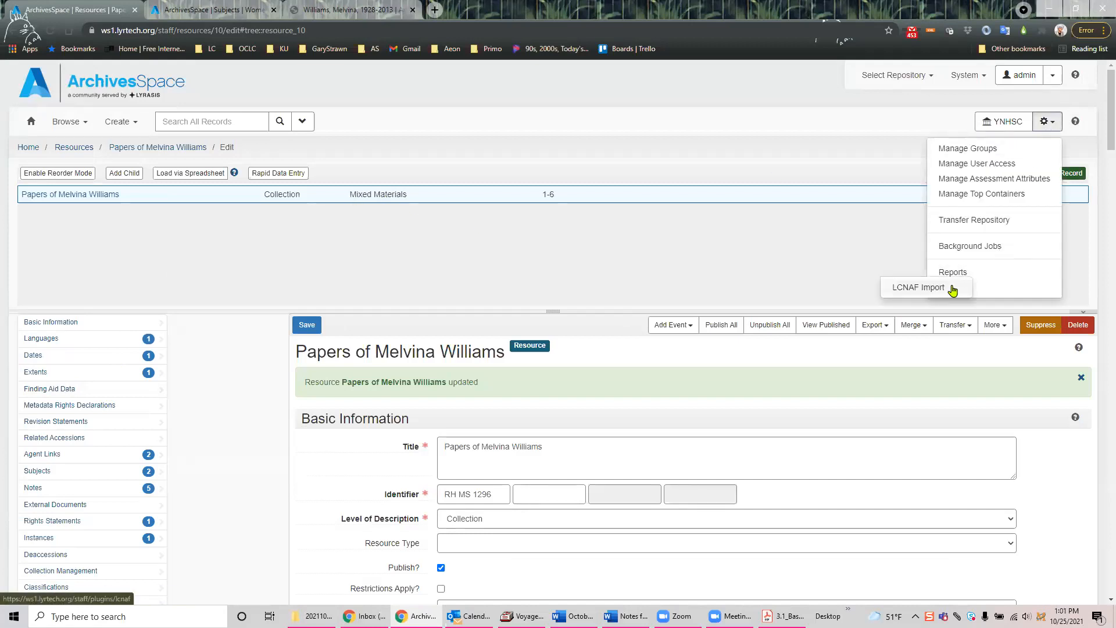
{"action": "left_click", "coordinate": [921, 289]}
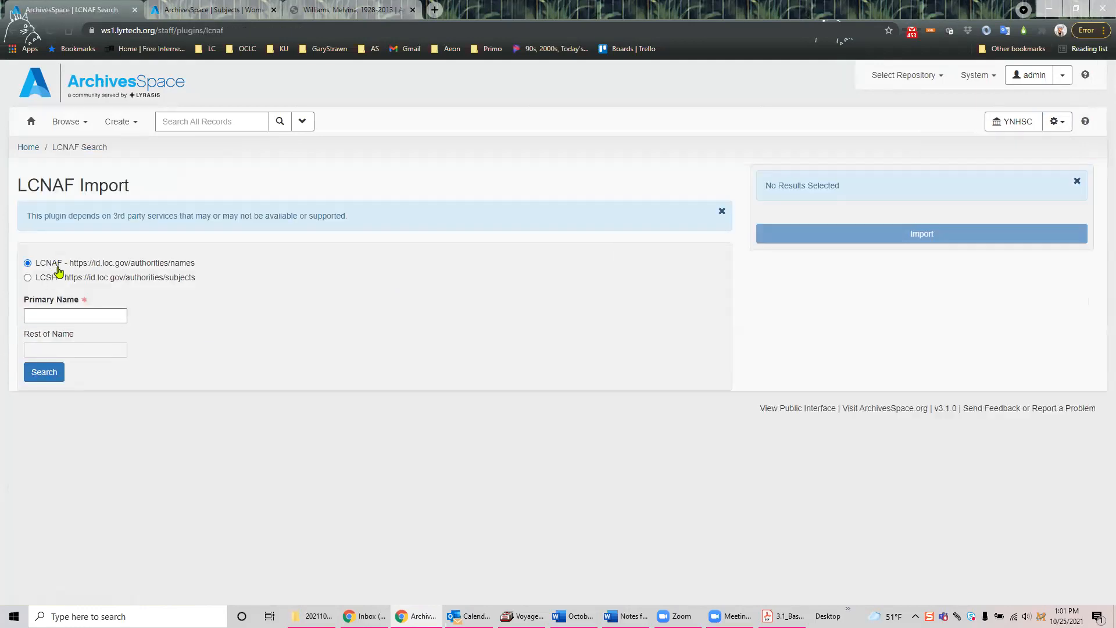
{"action": "left_click", "coordinate": [28, 277]}
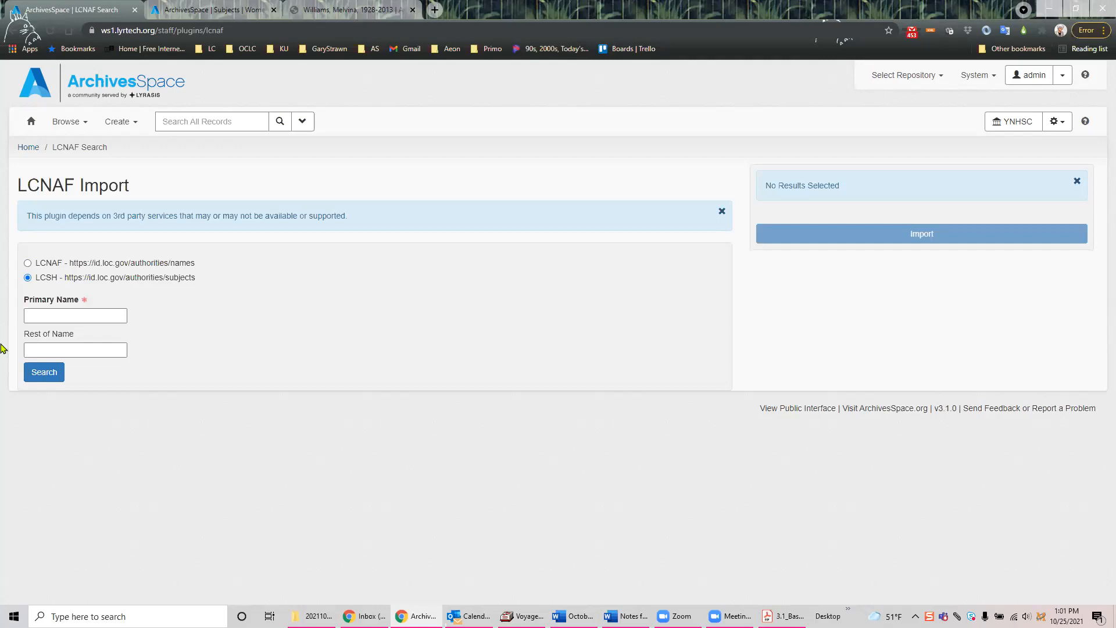
Step: With LCSH selected, enter 'african americans genealogy' as the search term
{"action": "left_click", "coordinate": [55, 312]}
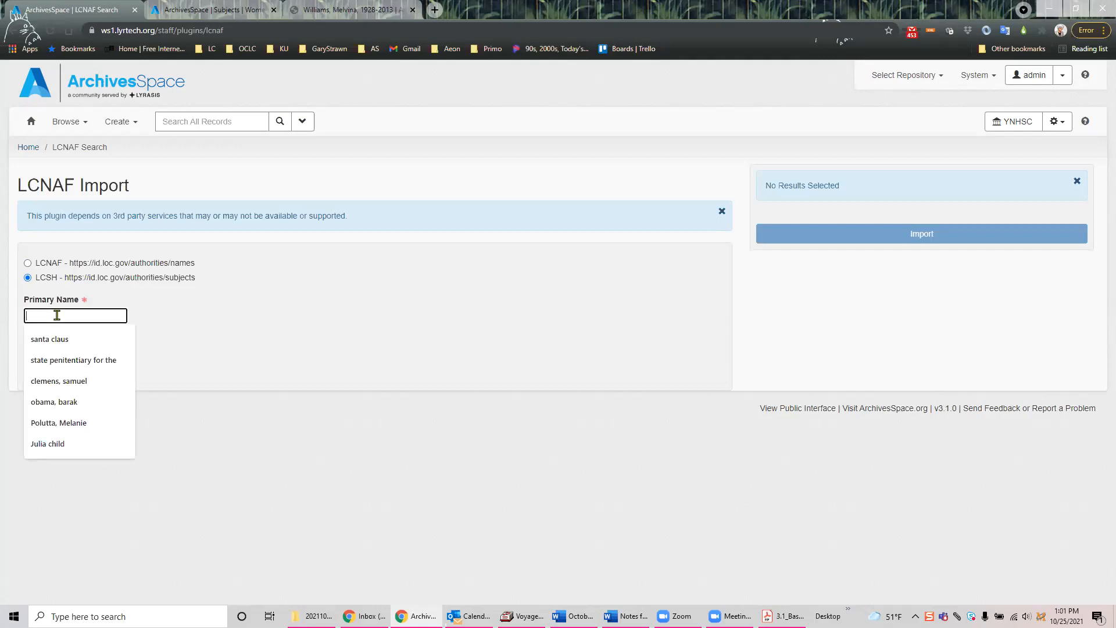
{"action": "left_click", "coordinate": [298, 320]}
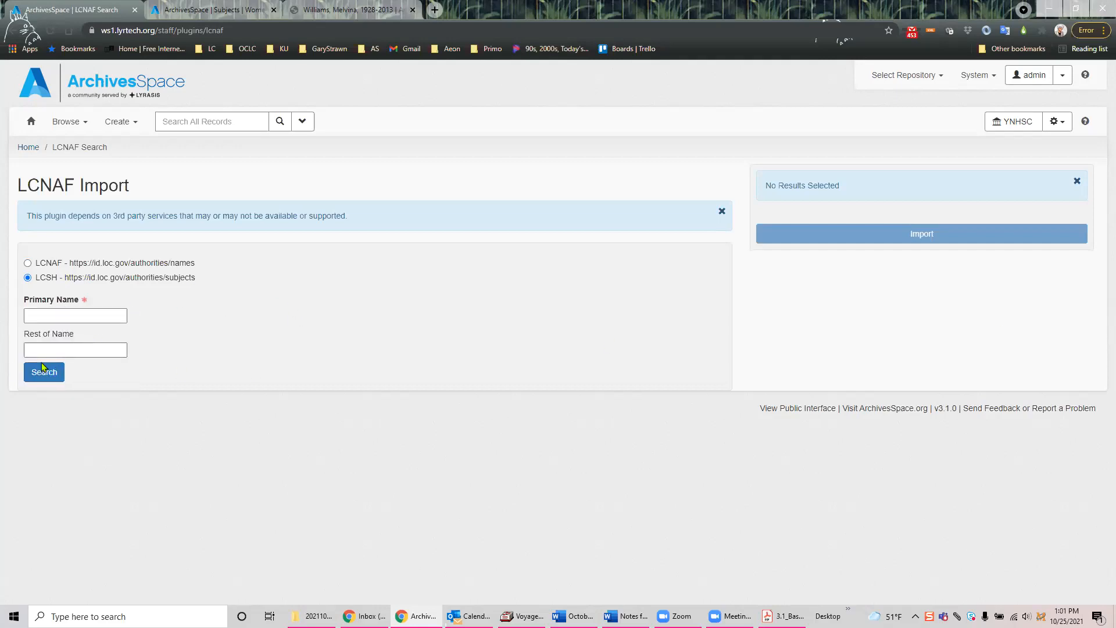
{"action": "left_click", "coordinate": [27, 263]}
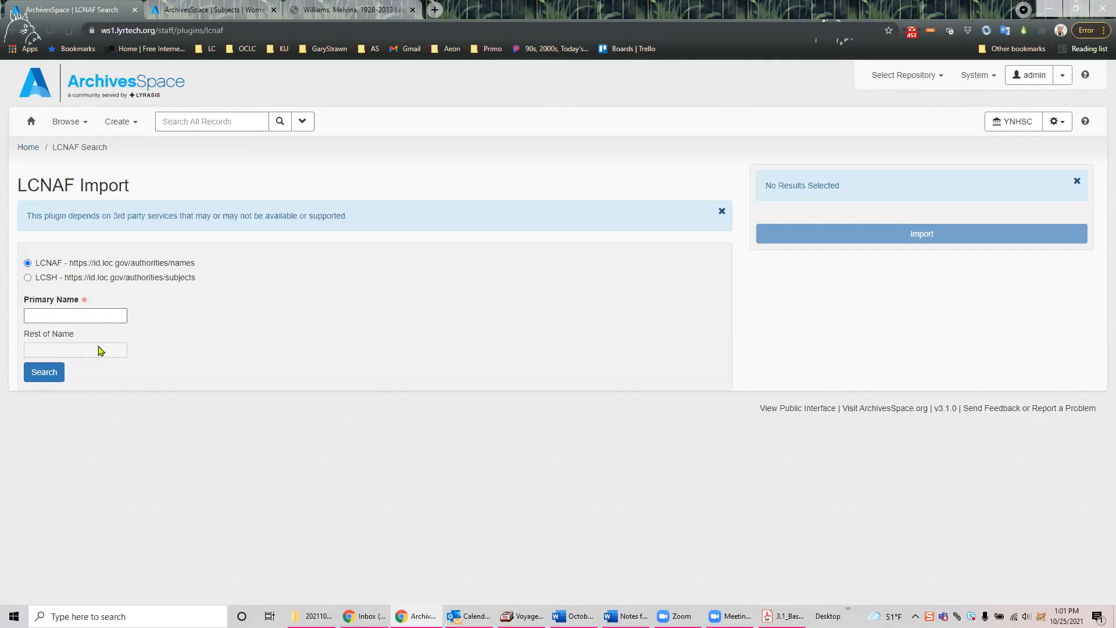
{"action": "left_click", "coordinate": [27, 278]}
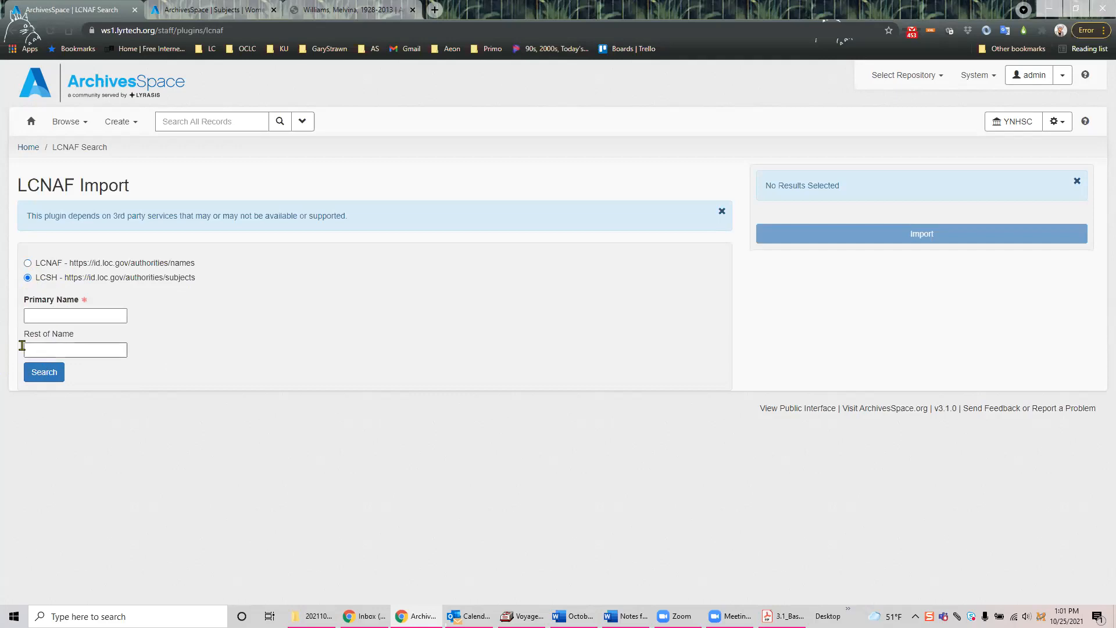
{"action": "left_click", "coordinate": [79, 314]}
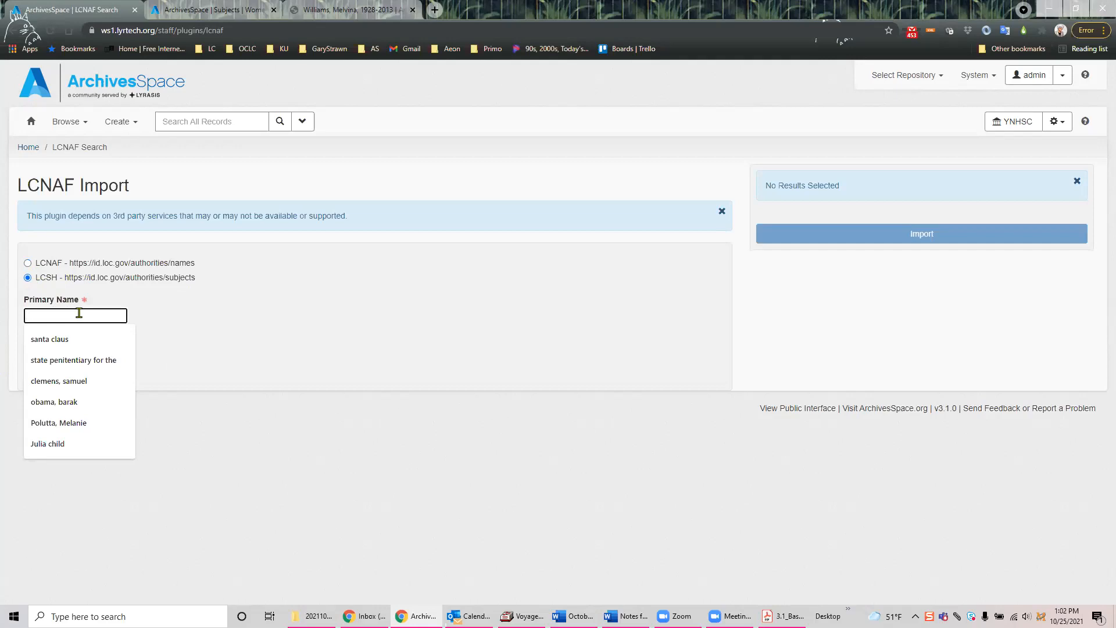
{"action": "type", "text": "afri"}
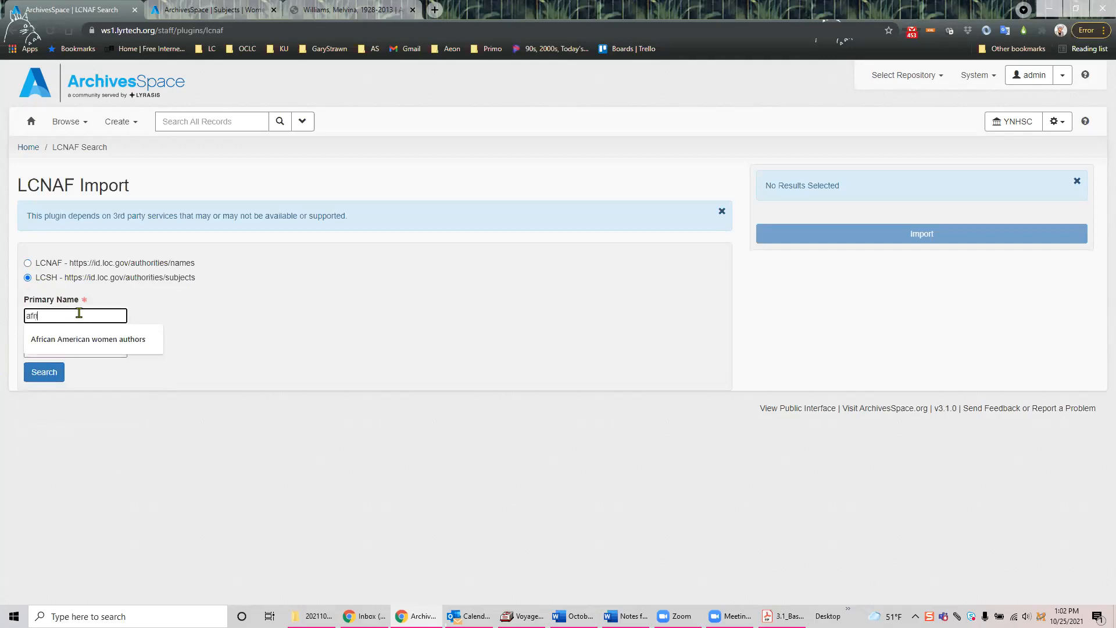
{"action": "type", "text": "can americans "}
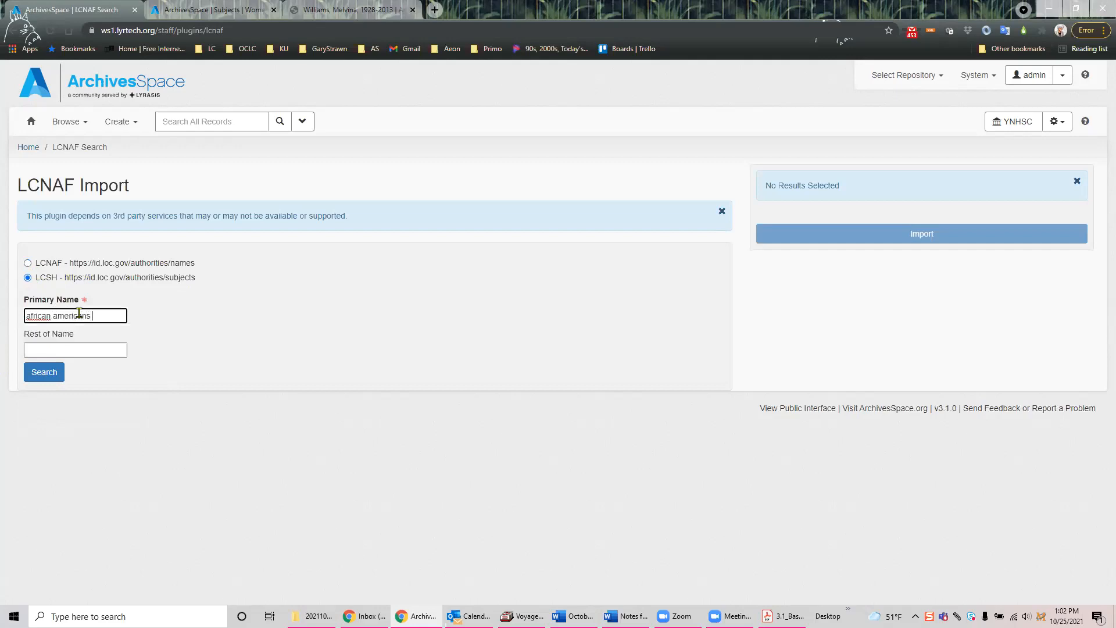
{"action": "type", "text": "genealogy"}
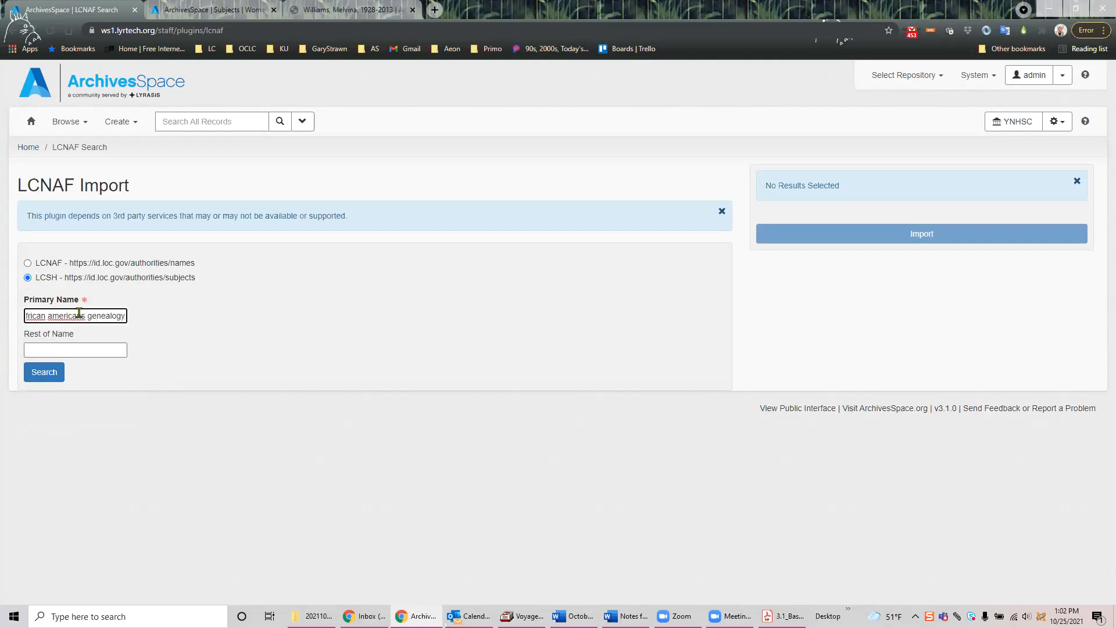
Step: Run the LCSH search, review the African Americans--Genealogy MARCXML record, and select that heading
{"action": "left_click", "coordinate": [42, 372]}
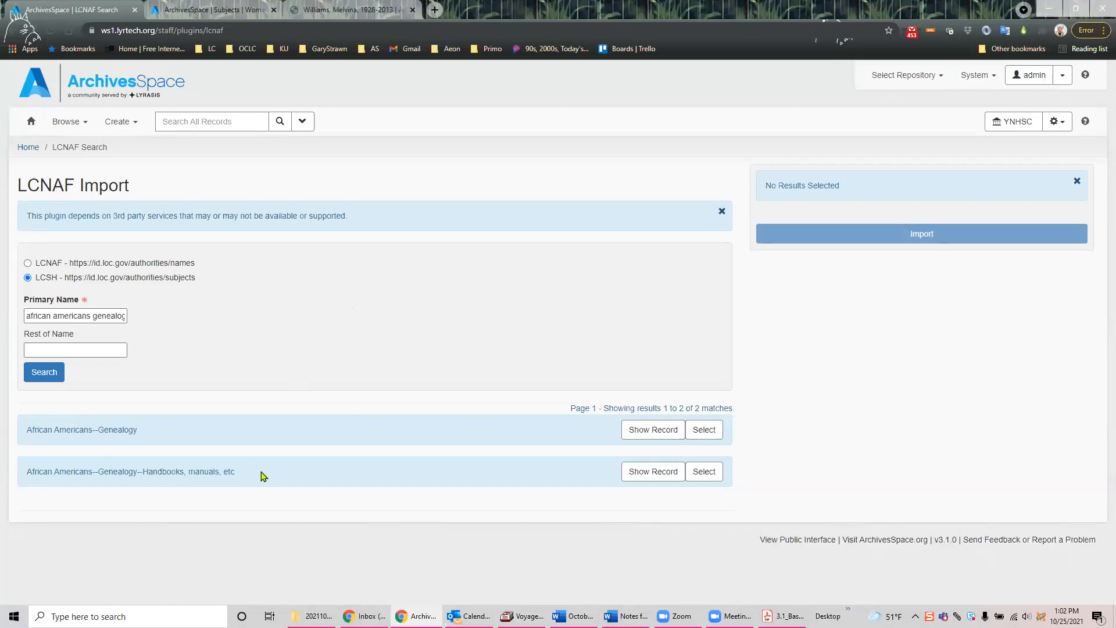
{"action": "left_click", "coordinate": [653, 431]}
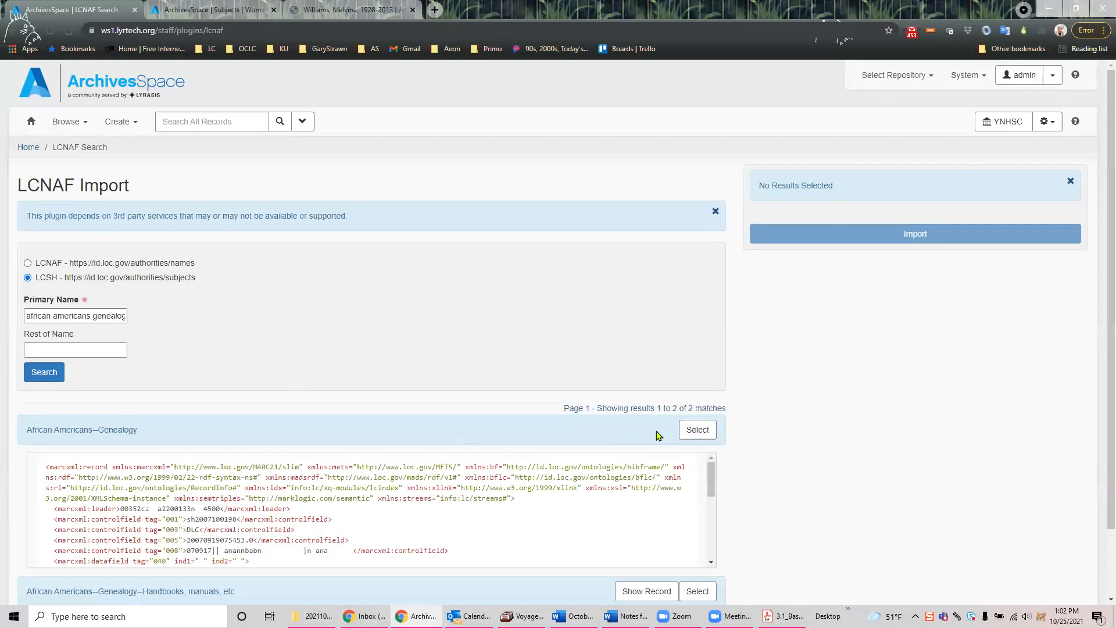
{"action": "scroll", "coordinate": [601, 476], "scroll_direction": "down", "scroll_amount": 10}
{"action": "scroll", "coordinate": [601, 476], "scroll_direction": "up", "scroll_amount": 2}
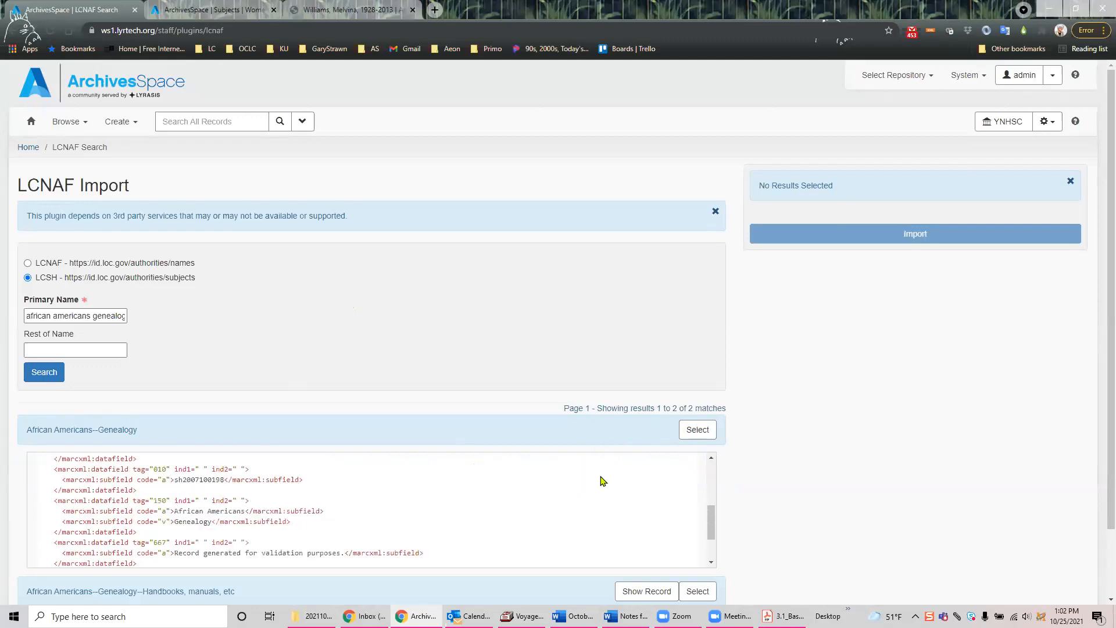
{"action": "scroll", "coordinate": [602, 480], "scroll_direction": "up", "scroll_amount": 5}
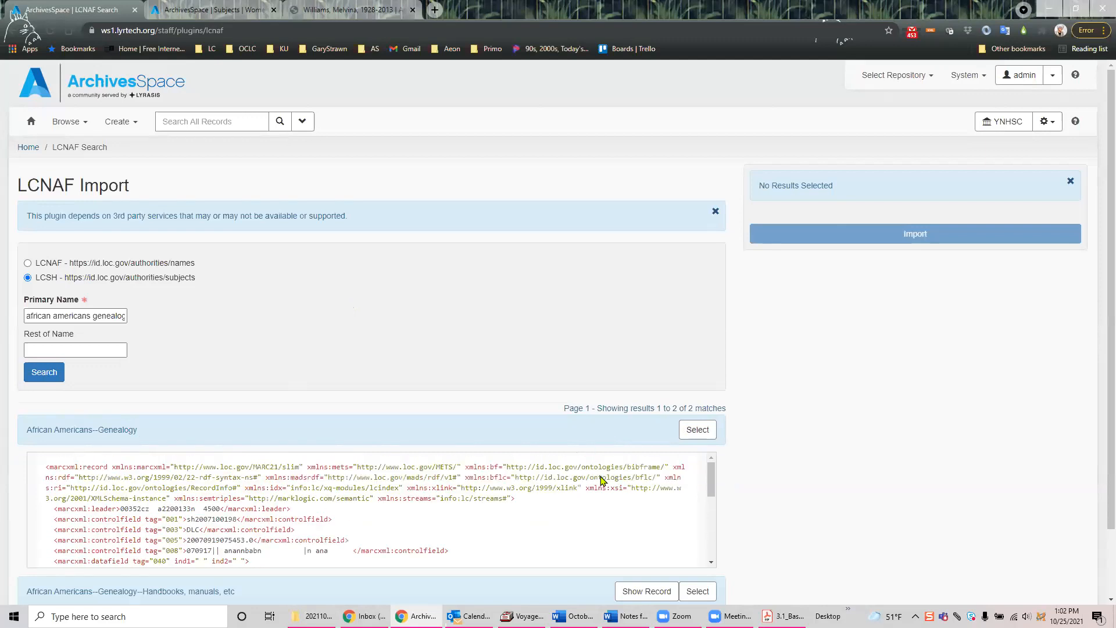
{"action": "scroll", "coordinate": [601, 480], "scroll_direction": "down", "scroll_amount": 2}
{"action": "scroll", "coordinate": [599, 475], "scroll_direction": "up", "scroll_amount": 2}
{"action": "scroll", "coordinate": [328, 511], "scroll_direction": "down", "scroll_amount": 2}
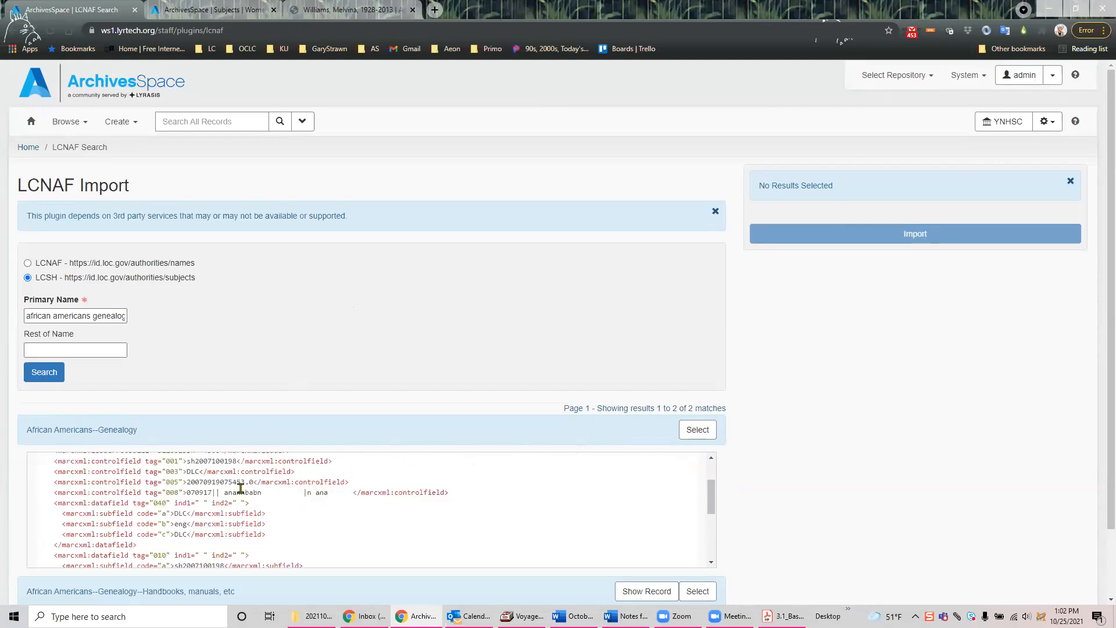
{"action": "scroll", "coordinate": [244, 489], "scroll_direction": "down", "scroll_amount": 3}
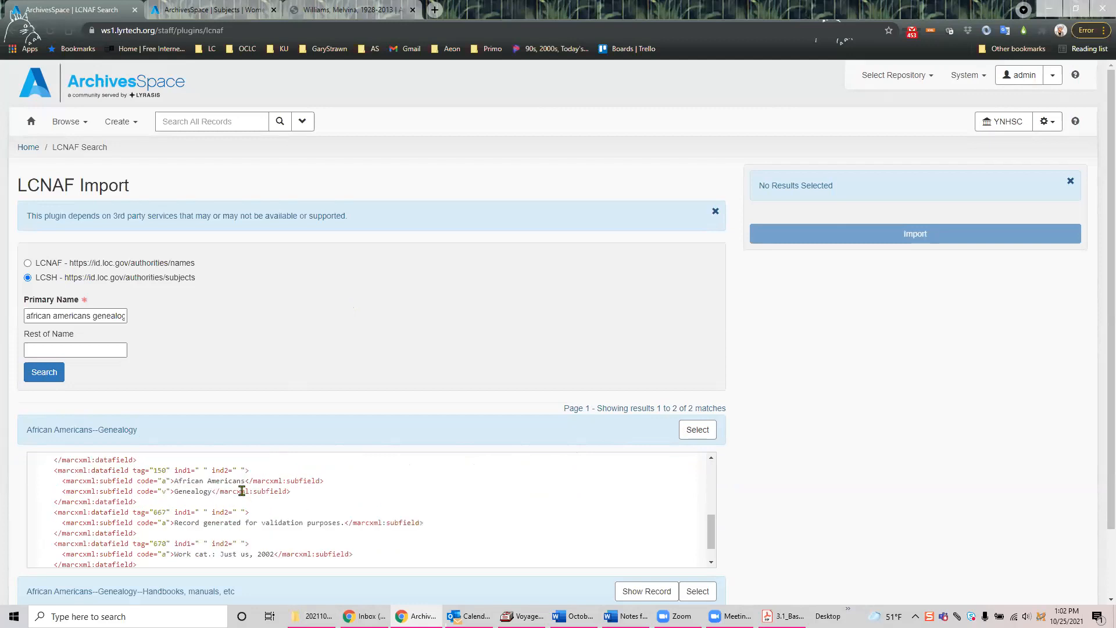
{"action": "scroll", "coordinate": [205, 498], "scroll_direction": "up", "scroll_amount": 1}
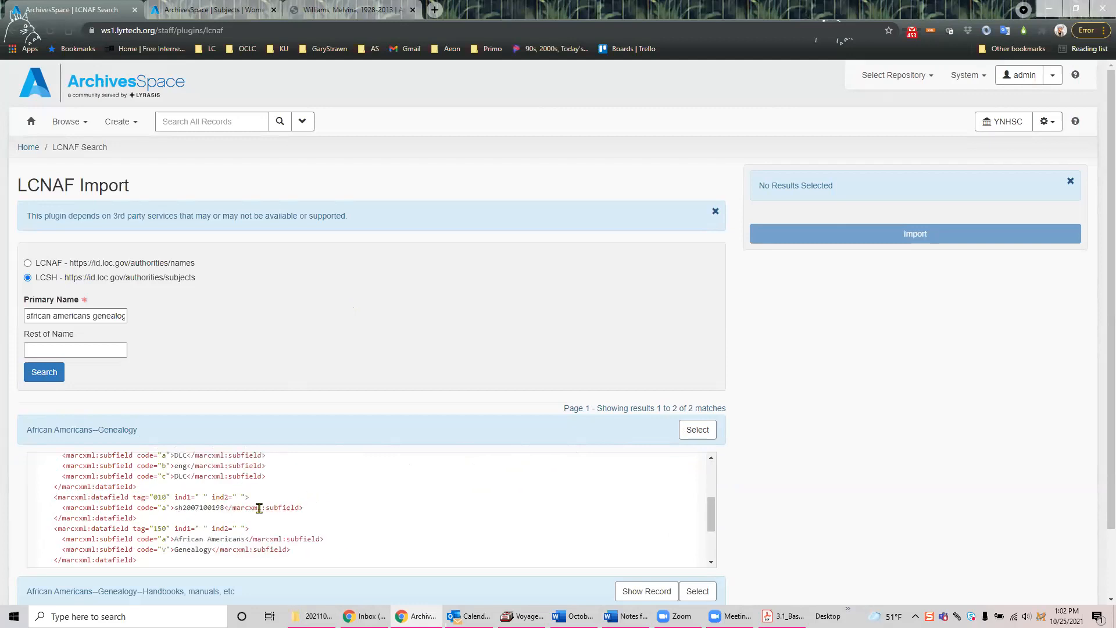
{"action": "scroll", "coordinate": [236, 512], "scroll_direction": "down", "scroll_amount": 1}
{"action": "scroll", "coordinate": [215, 503], "scroll_direction": "down", "scroll_amount": 1}
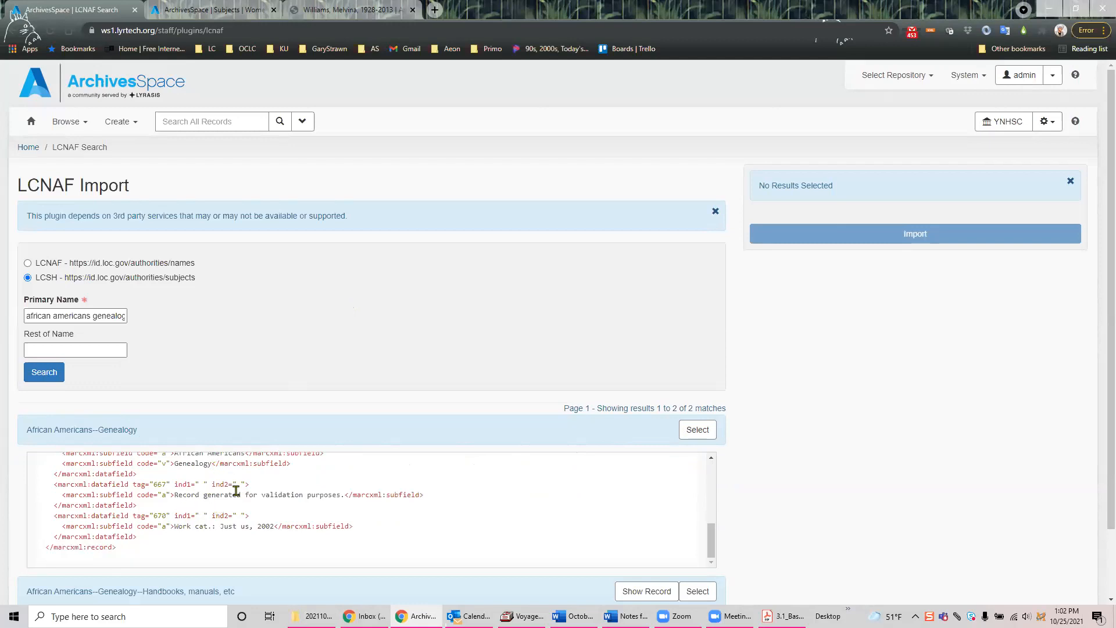
{"action": "scroll", "coordinate": [309, 496], "scroll_direction": "down", "scroll_amount": 1}
{"action": "scroll", "coordinate": [360, 482], "scroll_direction": "up", "scroll_amount": 2}
{"action": "scroll", "coordinate": [360, 482], "scroll_direction": "up", "scroll_amount": 3}
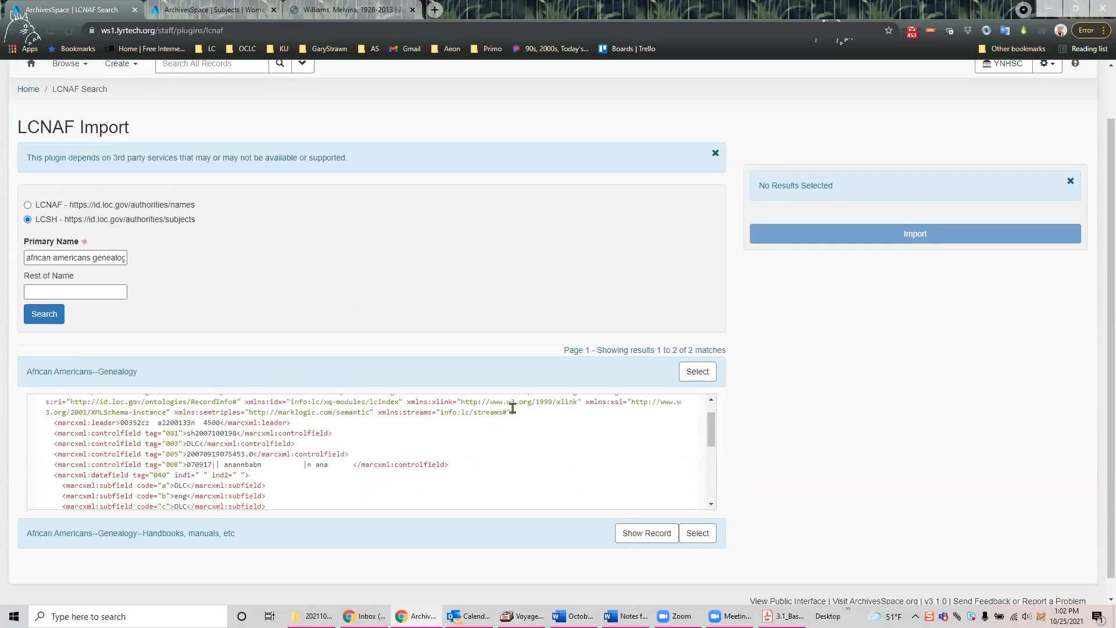
{"action": "left_click", "coordinate": [695, 373]}
Step: Import the heading, refresh finished job 27, and open the new African Americans -- Genealogy subject
{"action": "left_click", "coordinate": [873, 221]}
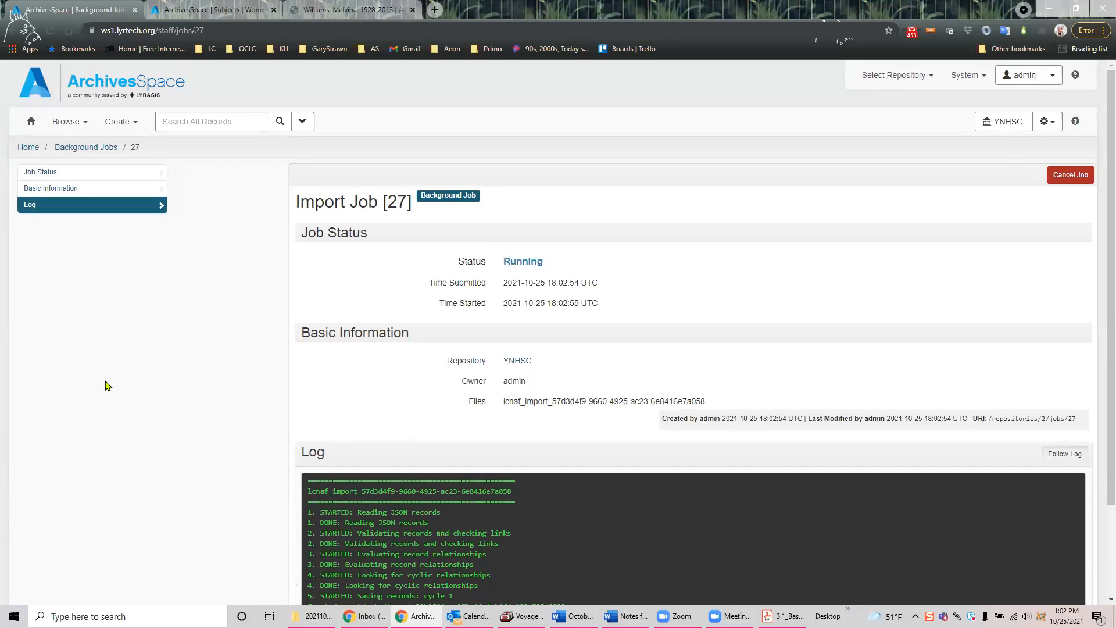
{"action": "left_click", "coordinate": [113, 244]}
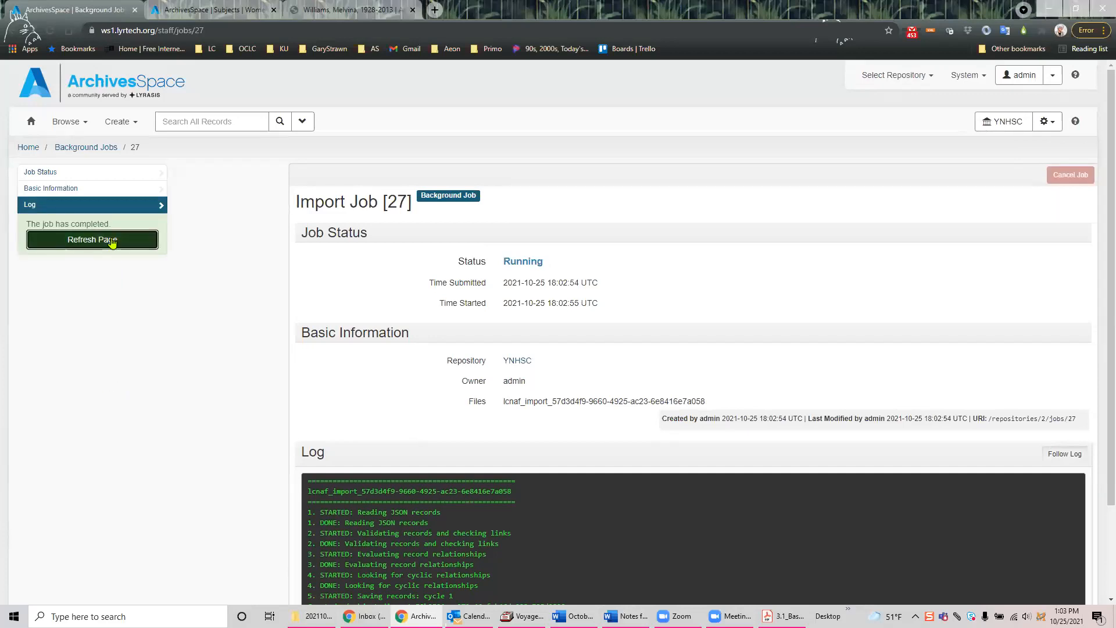
{"action": "scroll", "coordinate": [720, 256], "scroll_direction": "down", "scroll_amount": 4}
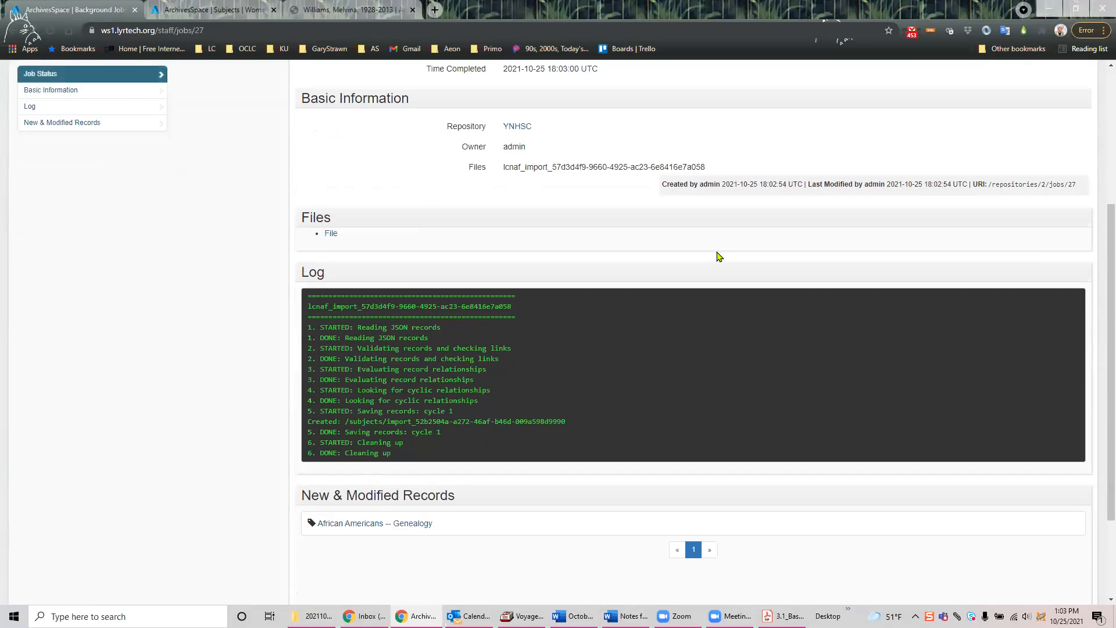
{"action": "scroll", "coordinate": [720, 256], "scroll_direction": "down", "scroll_amount": 2}
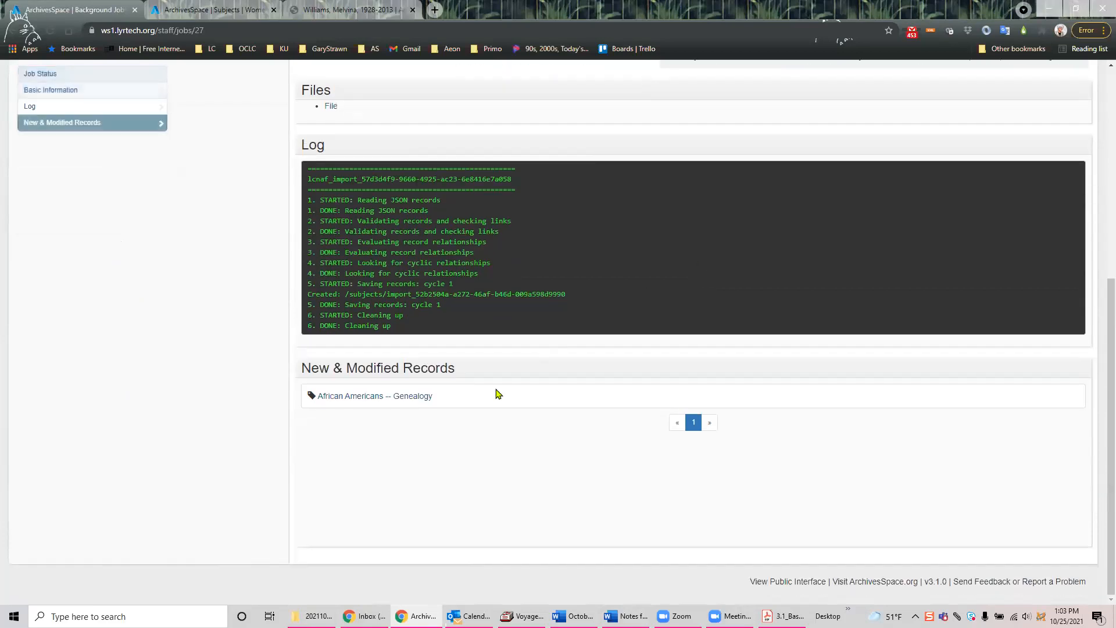
{"action": "left_click", "coordinate": [342, 397]}
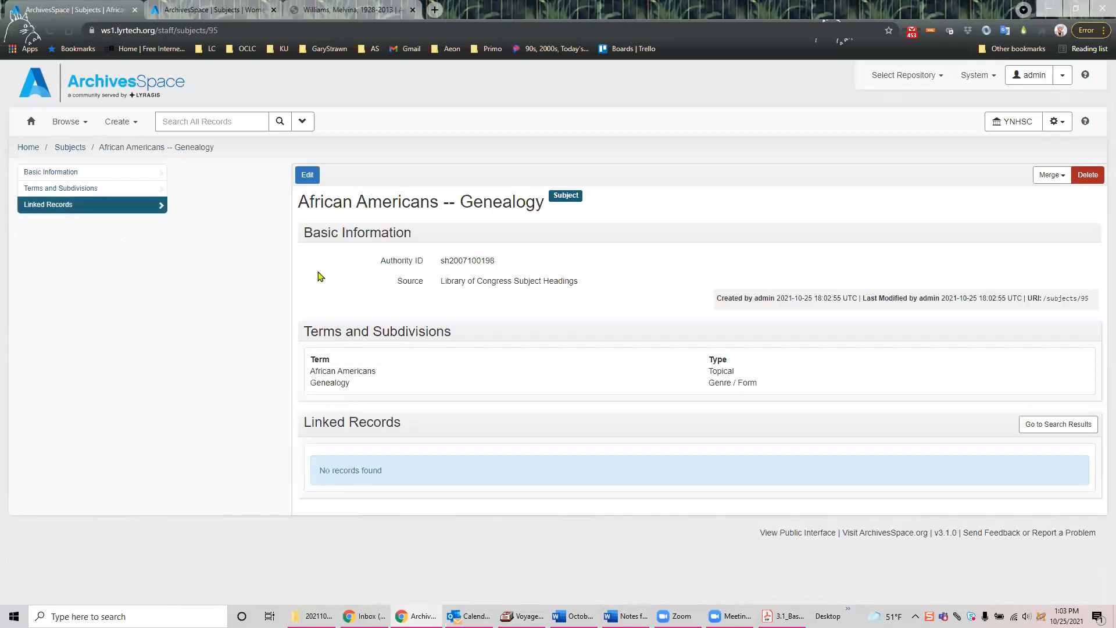
Step: Put the African Americans -- Genealogy subject record into edit mode
{"action": "left_click", "coordinate": [308, 177]}
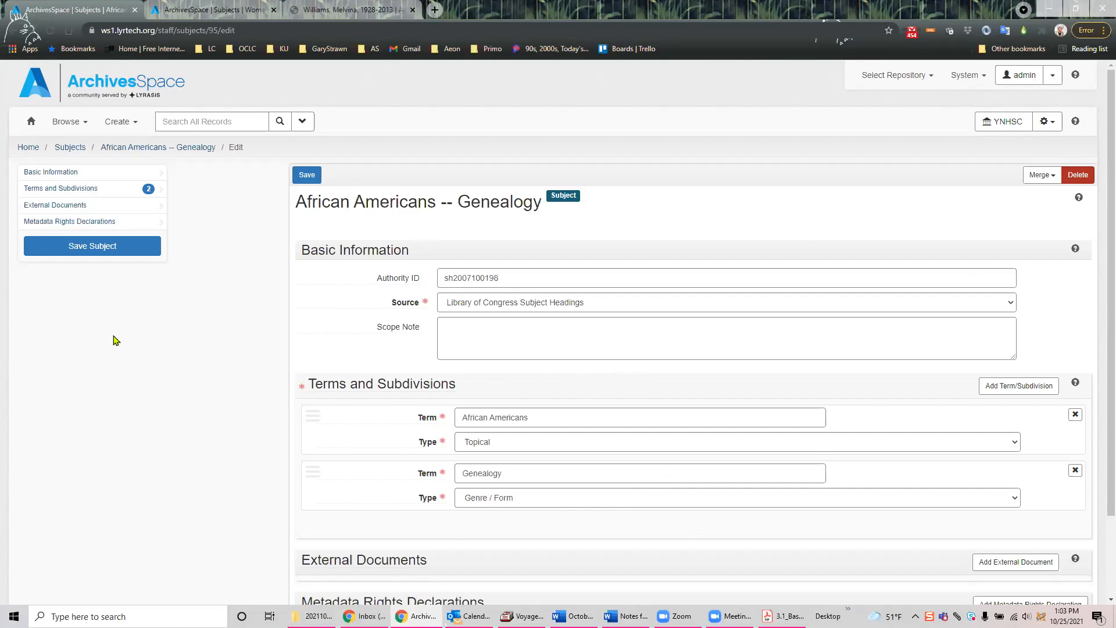
Step: Open the RH MS 1296 resource for editing at its Subjects section
{"action": "left_click", "coordinate": [64, 122]}
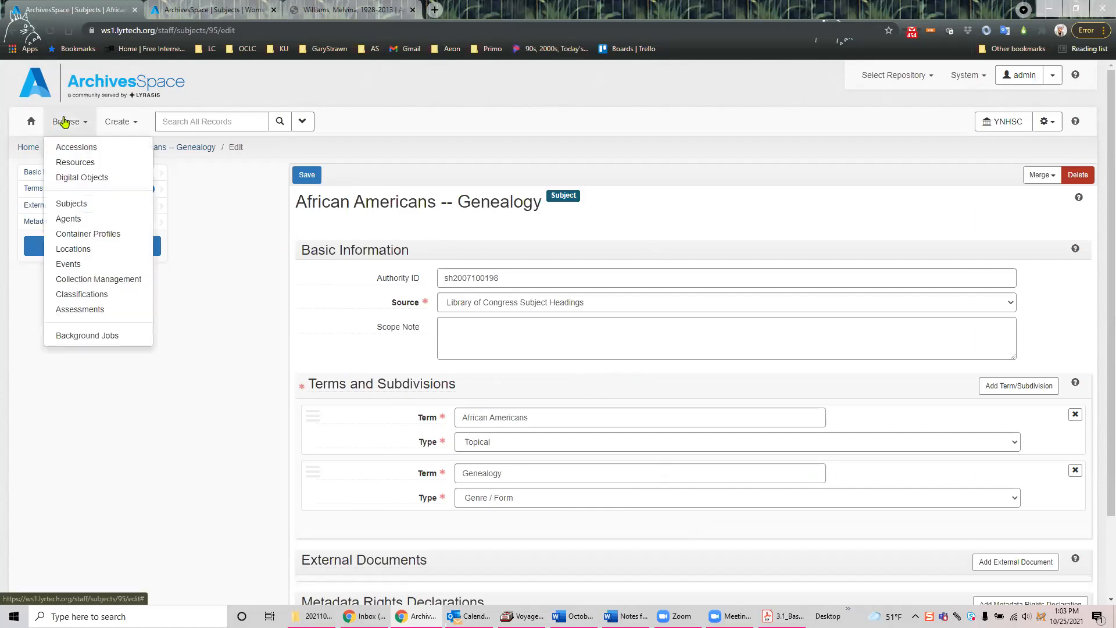
{"action": "left_click", "coordinate": [59, 163]}
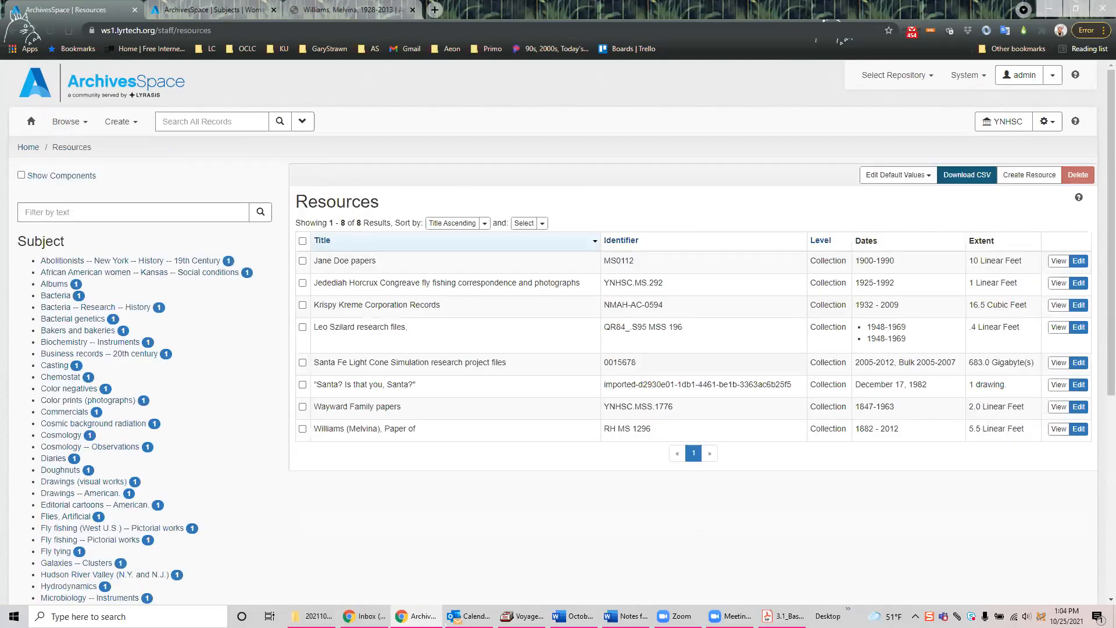
{"action": "left_click", "coordinate": [1079, 428]}
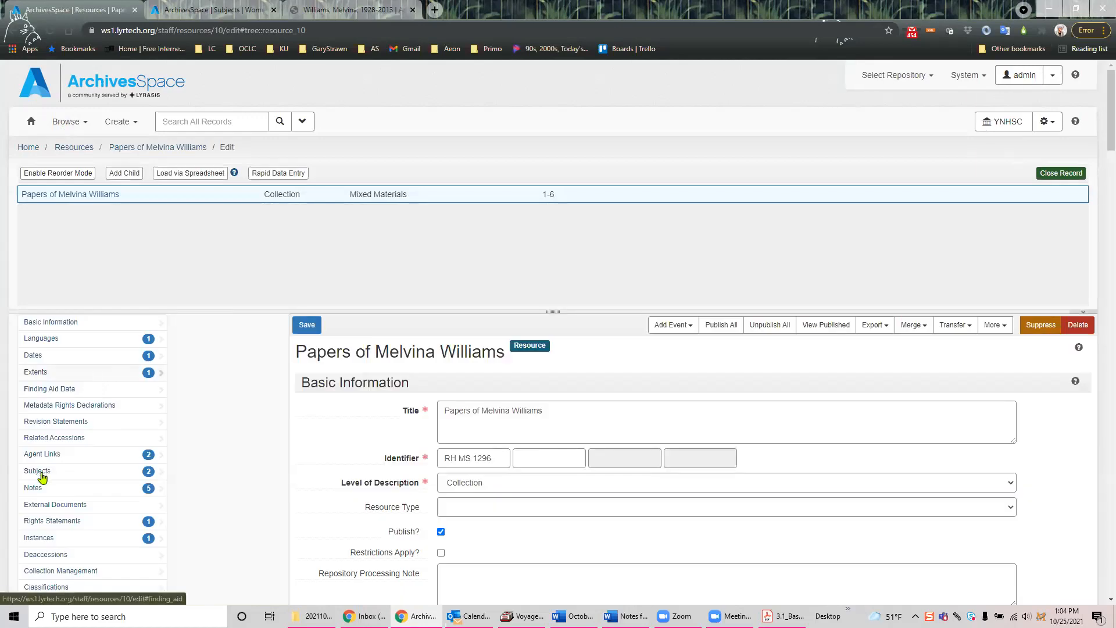
{"action": "left_click", "coordinate": [35, 471]}
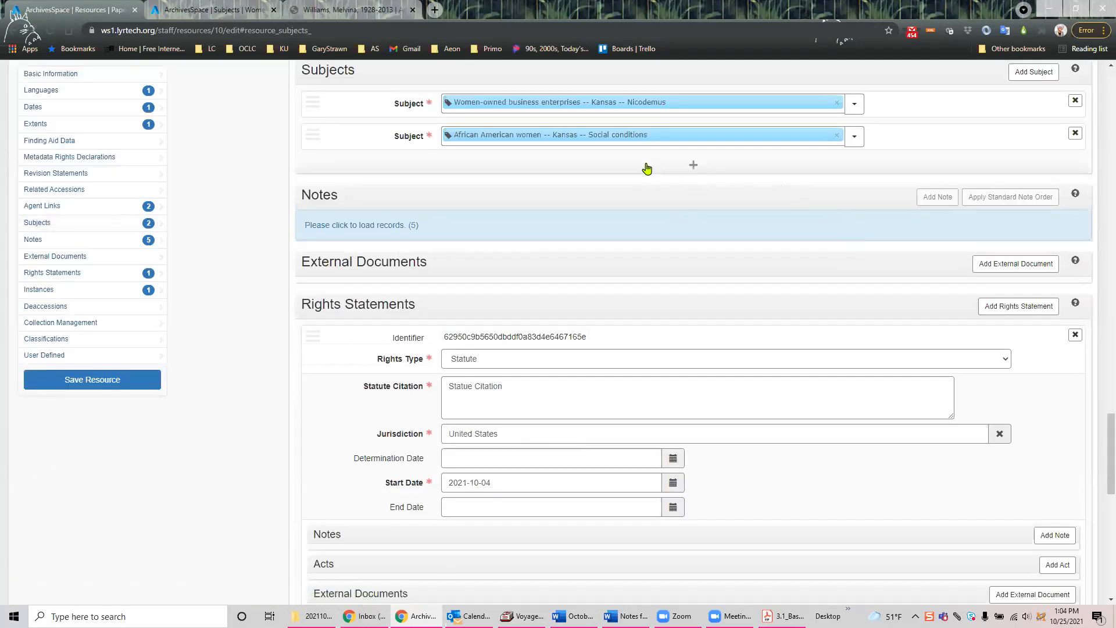
Step: Link African Americans -- Genealogy as a subject, found with the 'african' filter, and save
{"action": "left_click", "coordinate": [694, 172]}
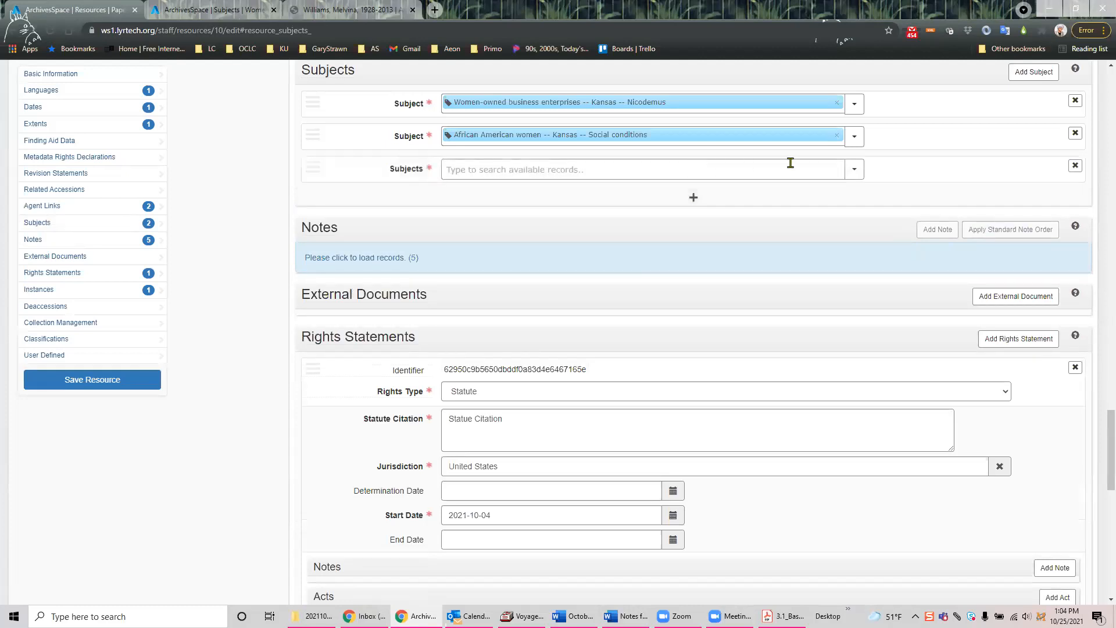
{"action": "left_click", "coordinate": [854, 169]}
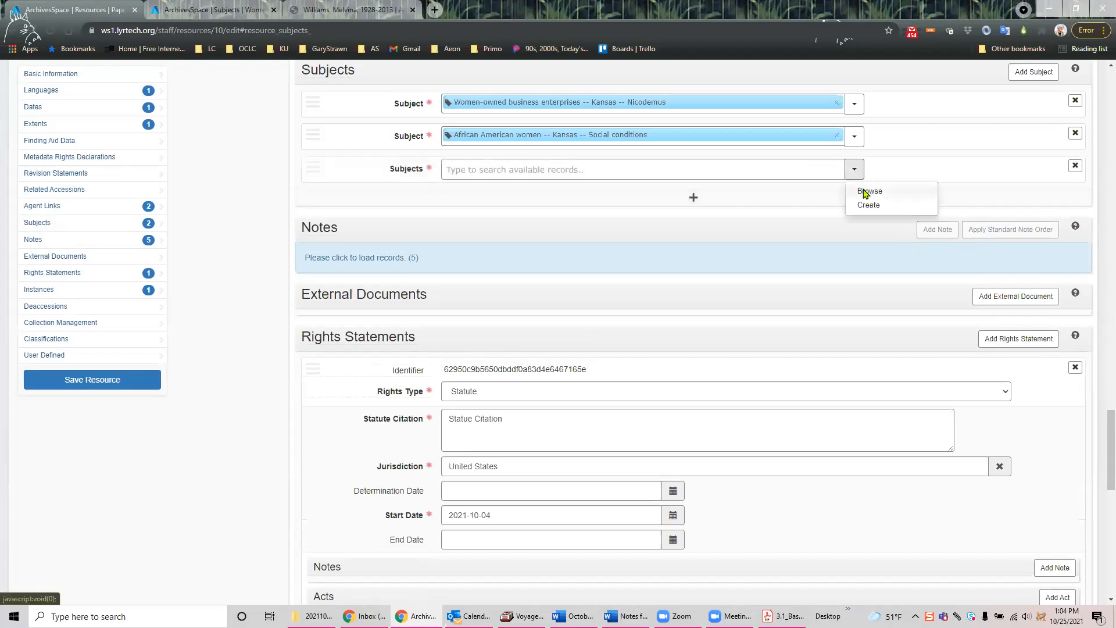
{"action": "left_click", "coordinate": [869, 192]}
{"action": "left_click", "coordinate": [118, 131]}
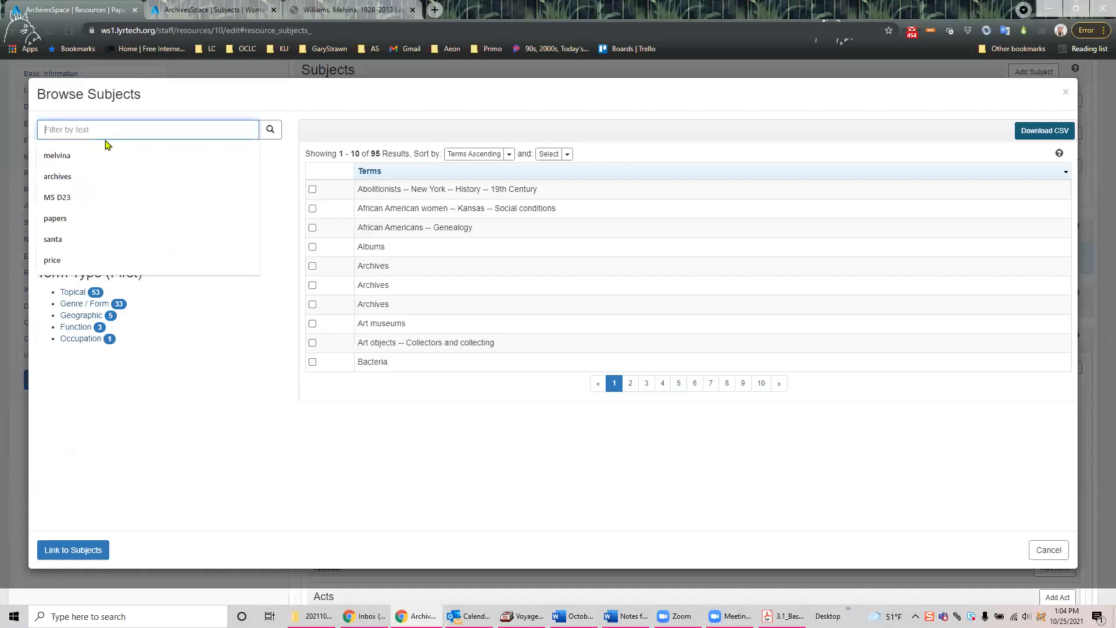
{"action": "type", "text": "afri"}
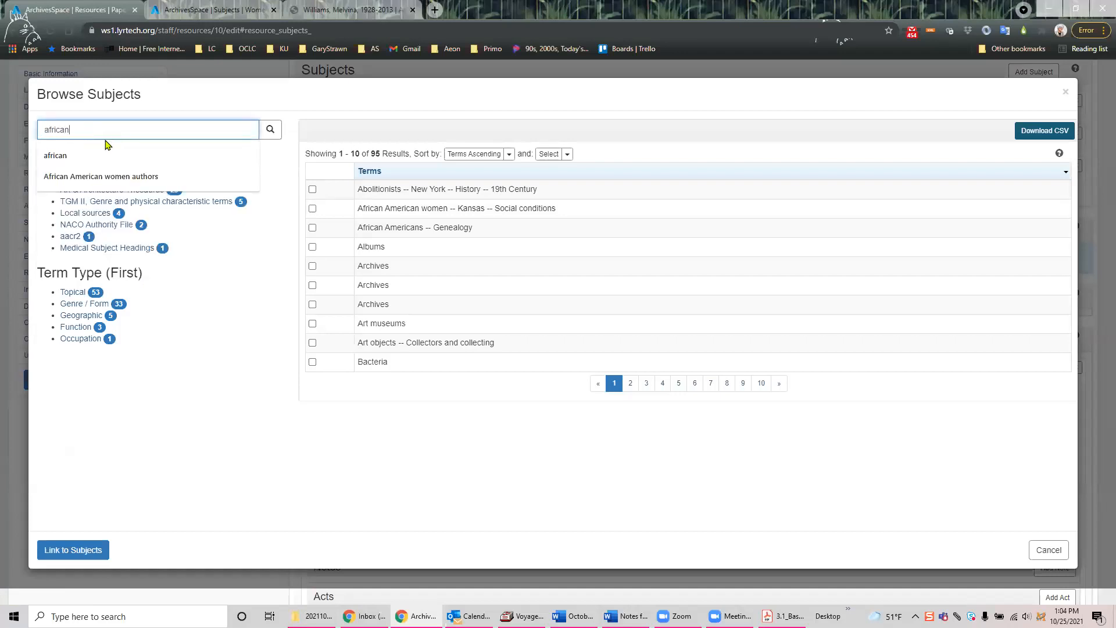
{"action": "type", "text": "can"}
{"action": "key", "text": "Return"}
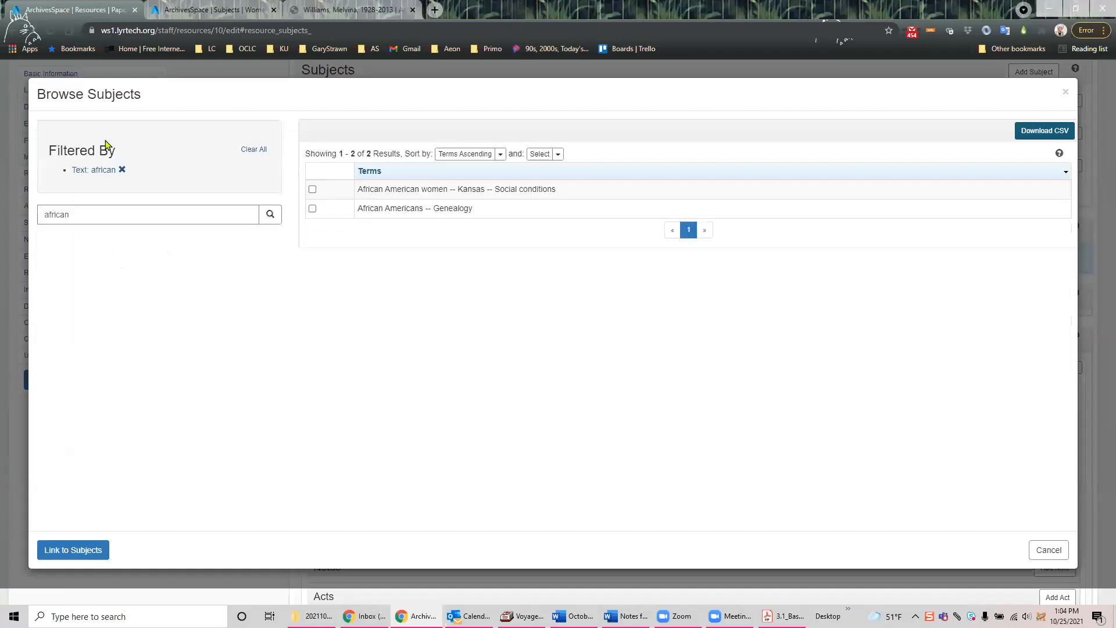
{"action": "left_click", "coordinate": [312, 209]}
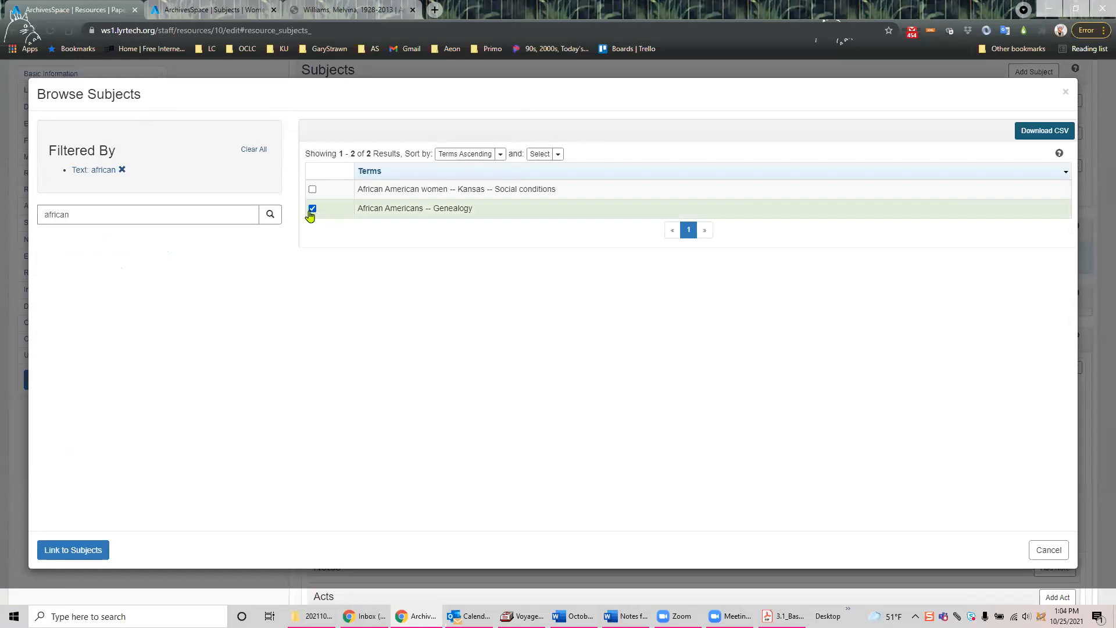
{"action": "left_click", "coordinate": [72, 550]}
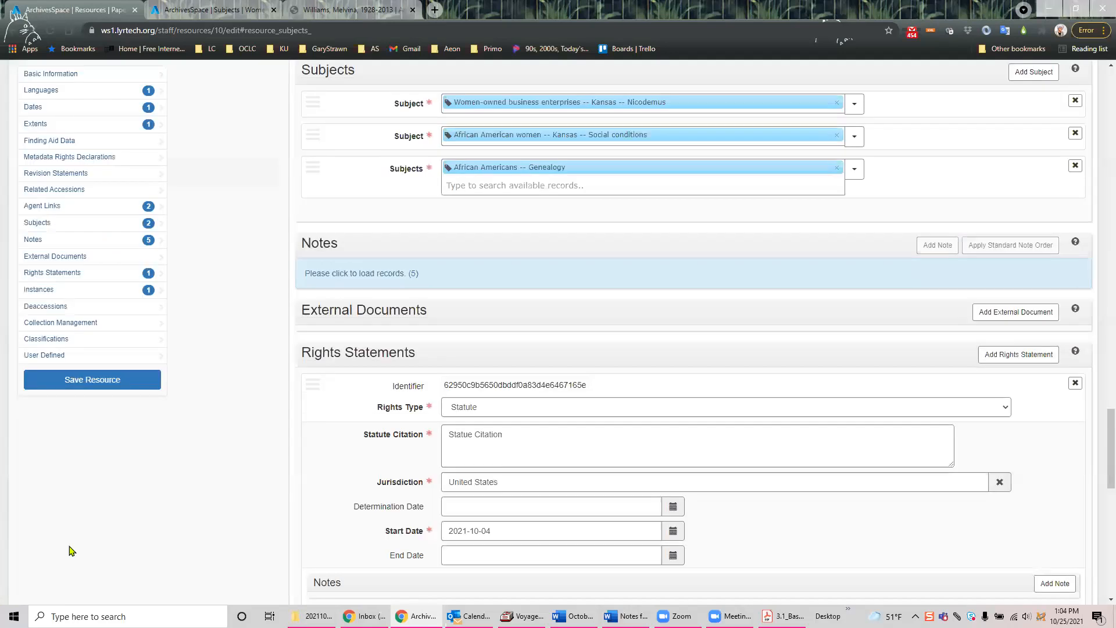
{"action": "left_click", "coordinate": [95, 379]}
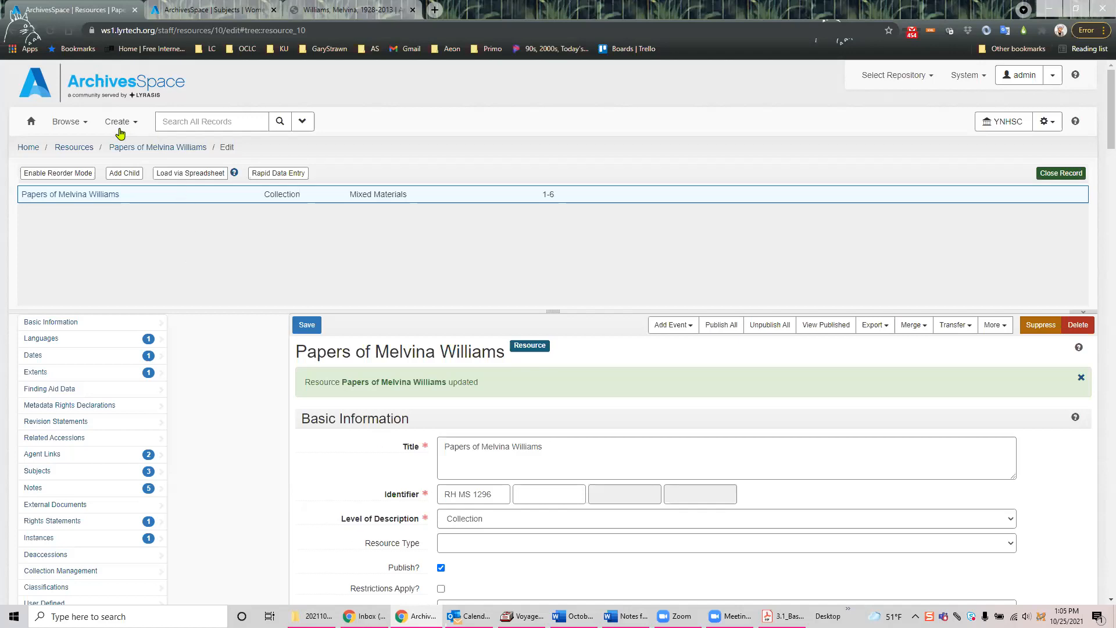
{"action": "left_click", "coordinate": [70, 124]}
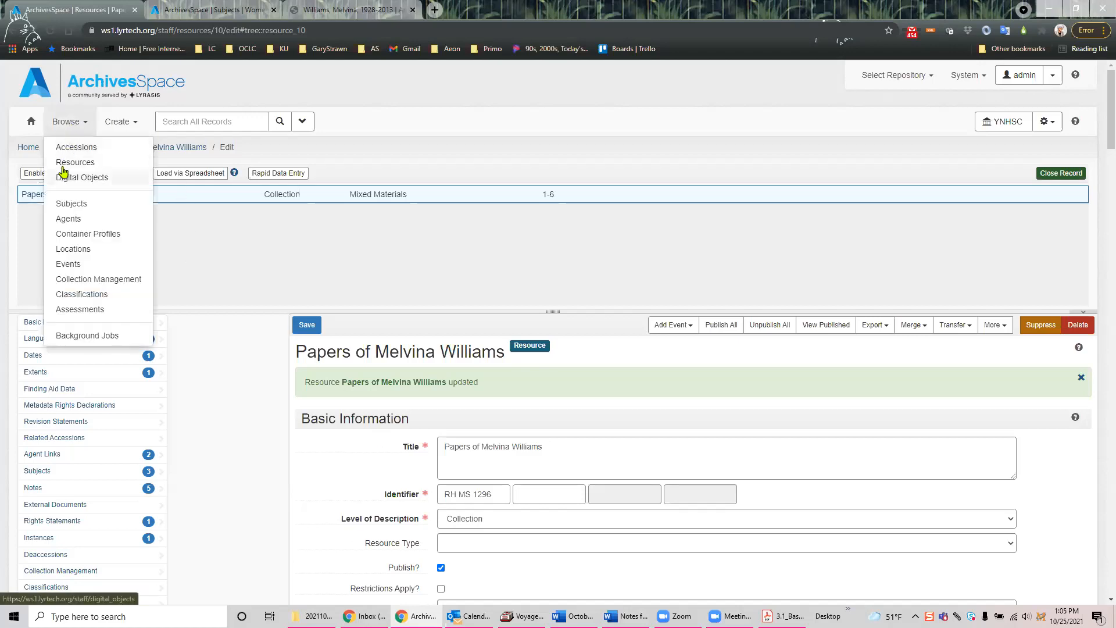
{"action": "left_click", "coordinate": [79, 218]}
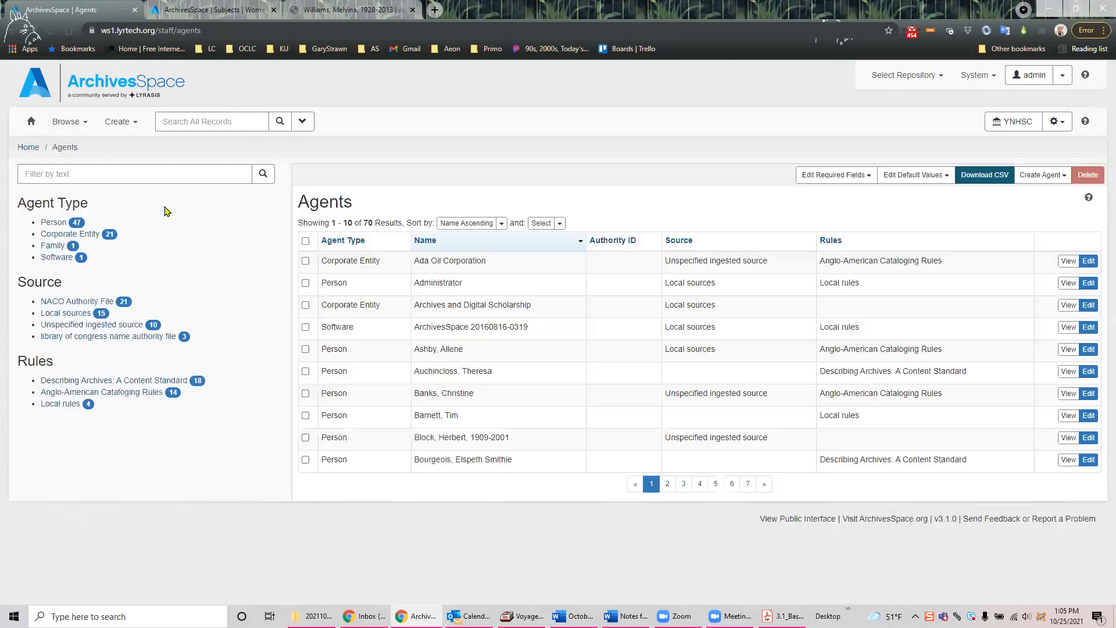
{"action": "left_click", "coordinate": [138, 175]}
{"action": "type", "text": "melvina"}
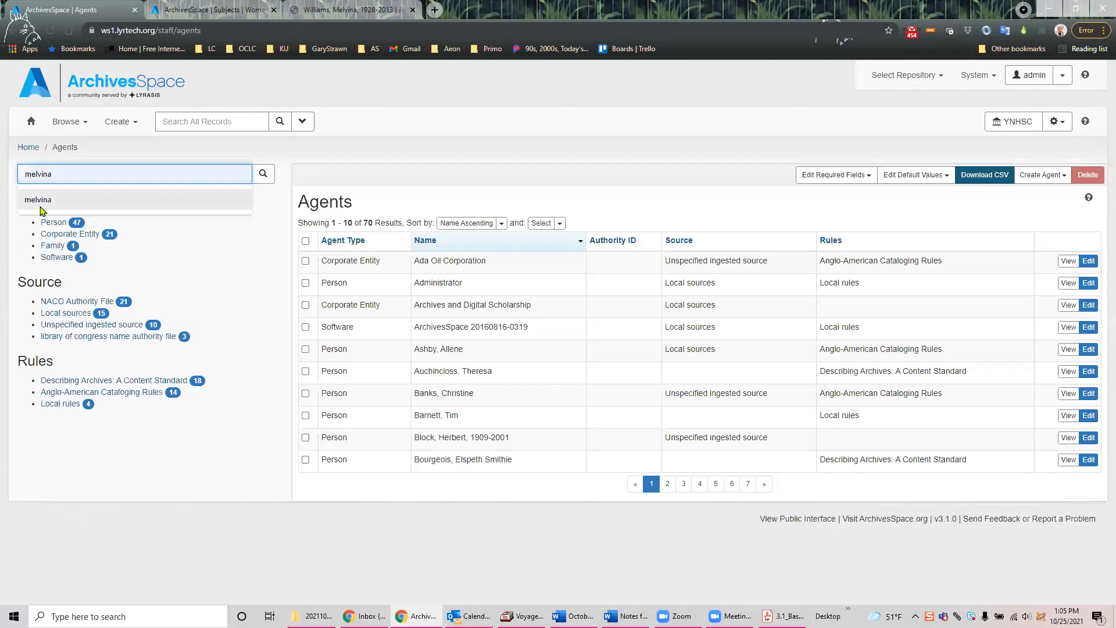
{"action": "left_click", "coordinate": [42, 202]}
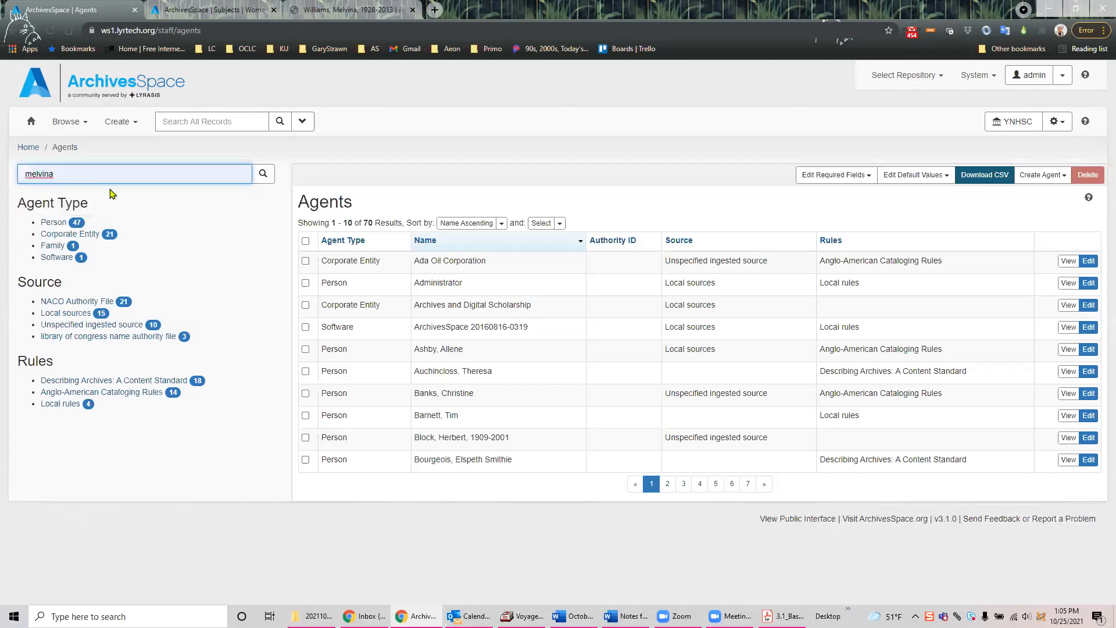
{"action": "left_click", "coordinate": [263, 174]}
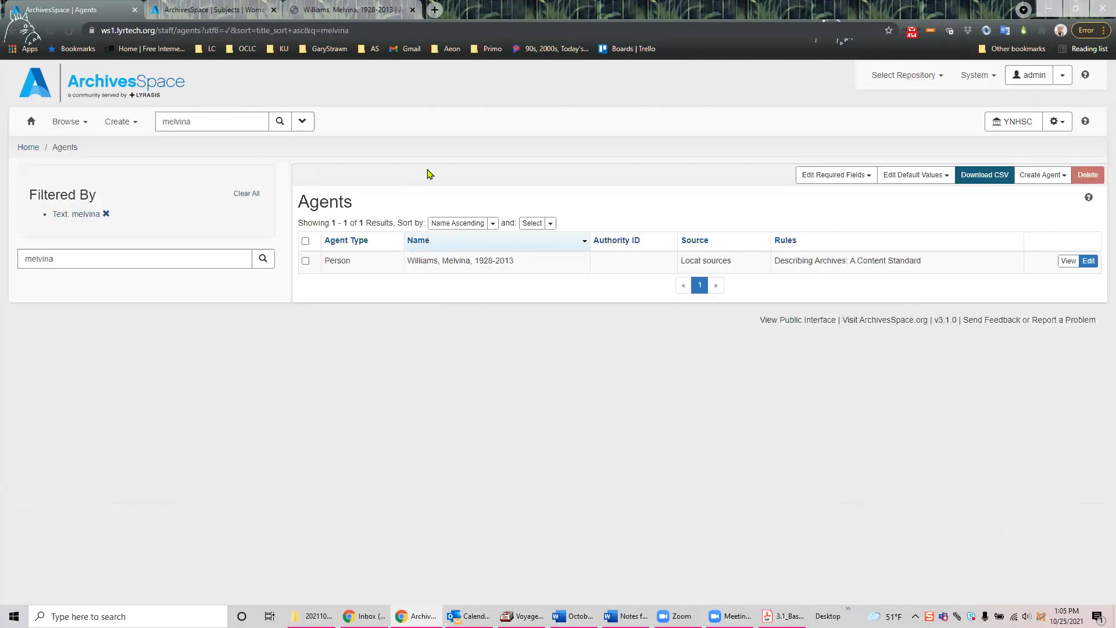
{"action": "left_click", "coordinate": [459, 259]}
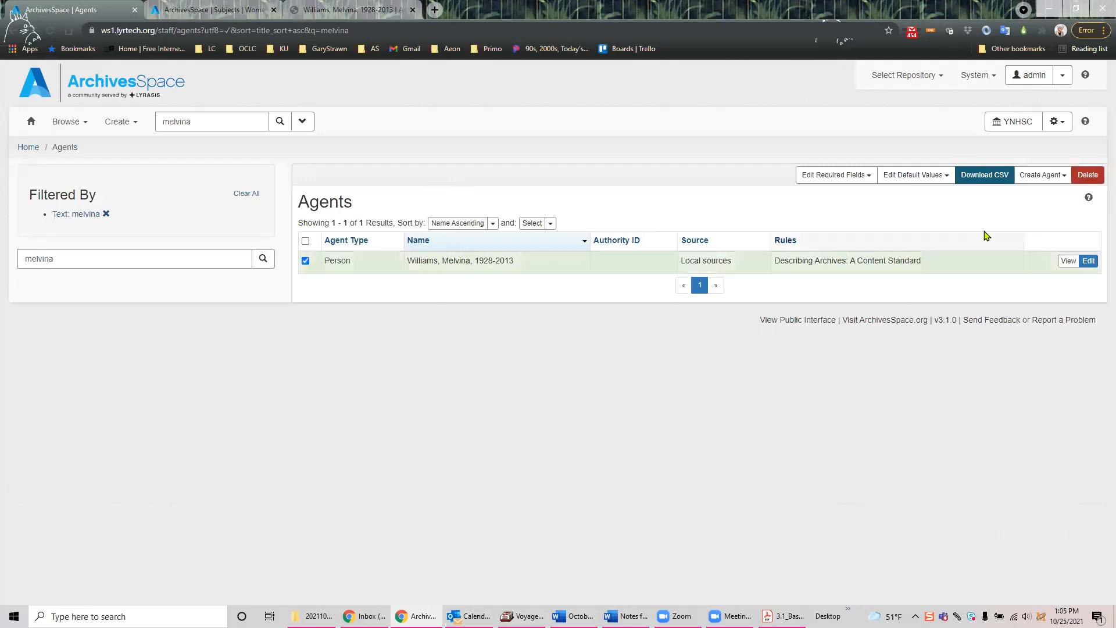
{"action": "left_click", "coordinate": [1089, 261]}
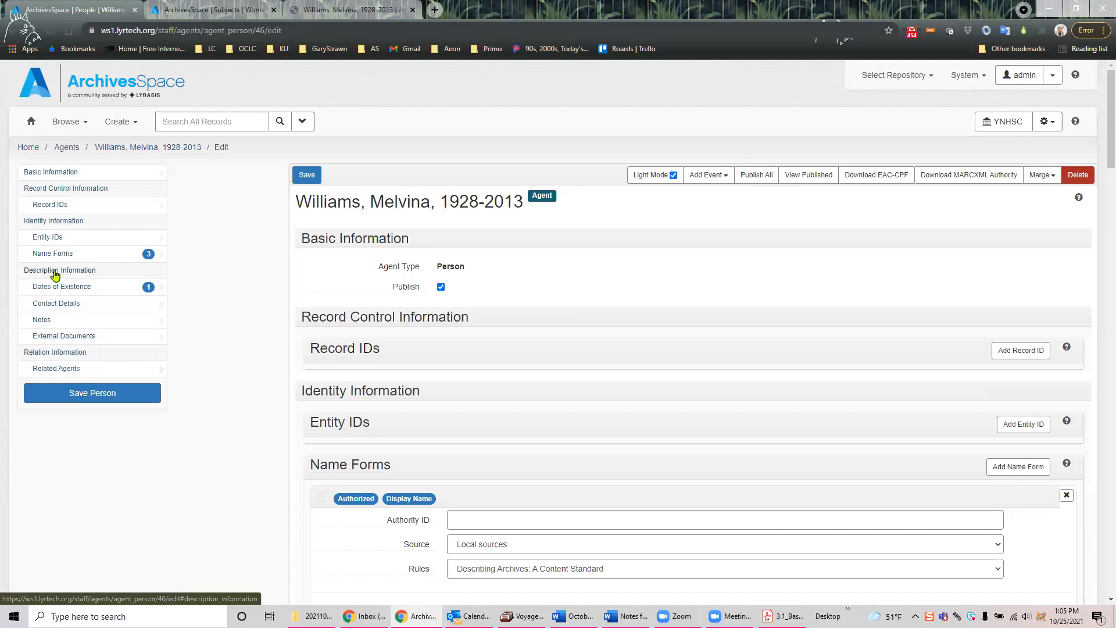
Step: Turn off Light Mode to show every agent section and go to Topics
{"action": "left_click", "coordinate": [56, 271]}
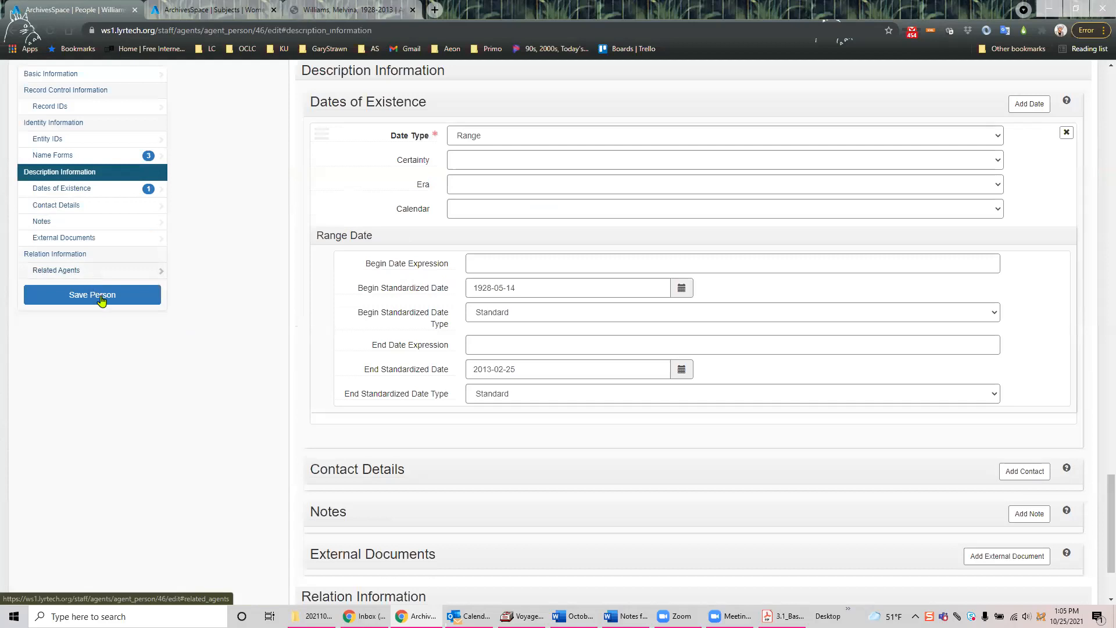
{"action": "left_click", "coordinate": [67, 80]}
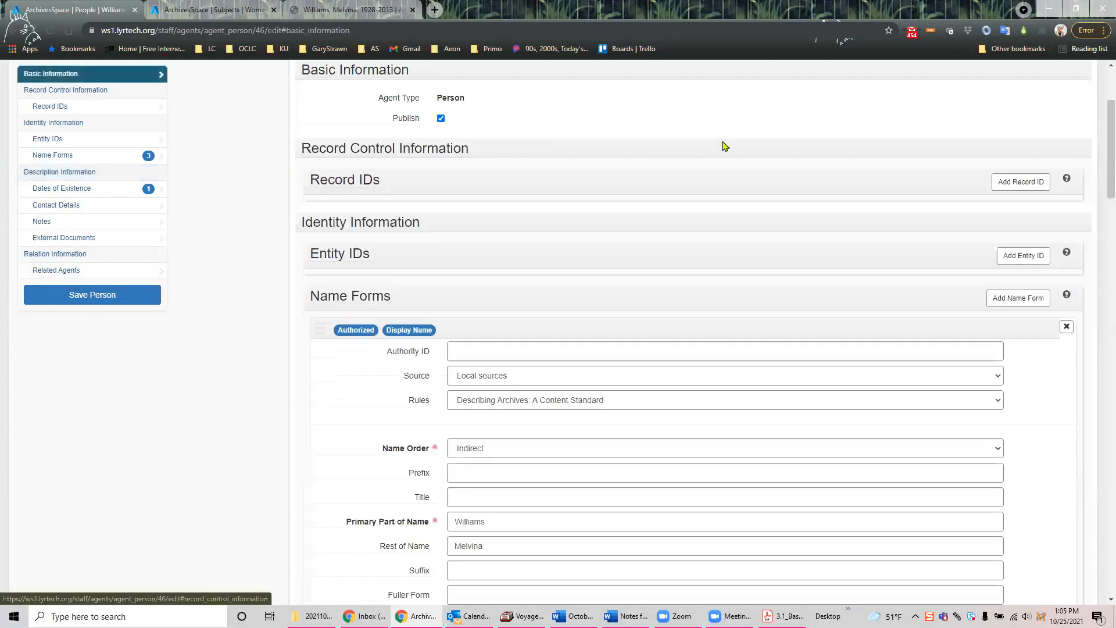
{"action": "scroll", "coordinate": [725, 145], "scroll_direction": "up", "scroll_amount": 3}
{"action": "left_click", "coordinate": [673, 175]}
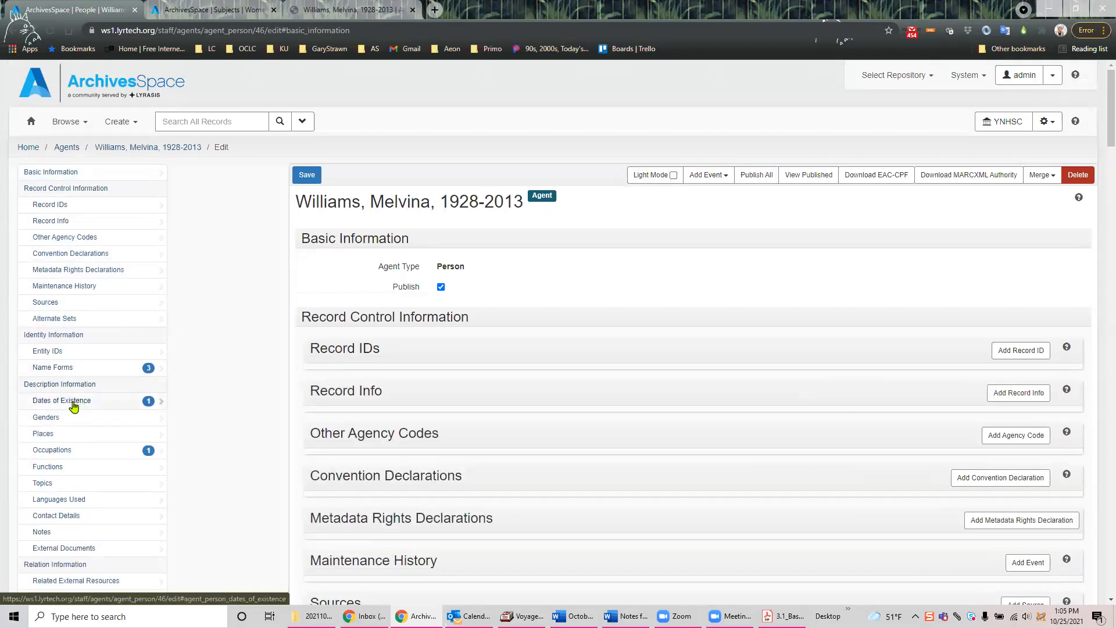
{"action": "left_click", "coordinate": [46, 484]}
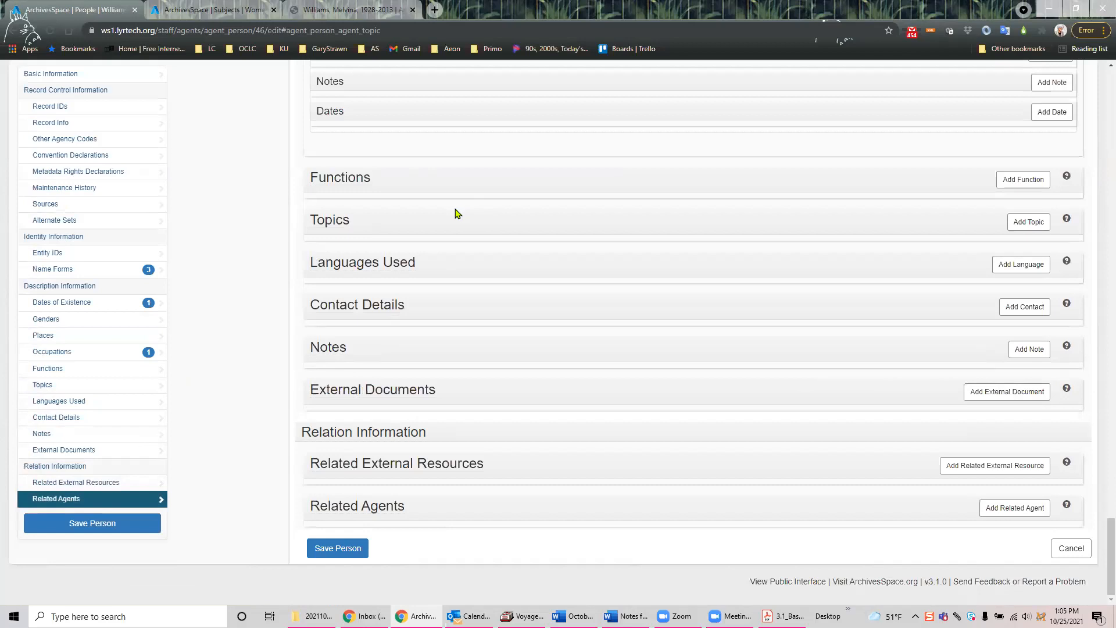
Step: Trial-add a Function and a Topic entry, remove the Function, then revert all changes
{"action": "left_click", "coordinate": [1027, 178]}
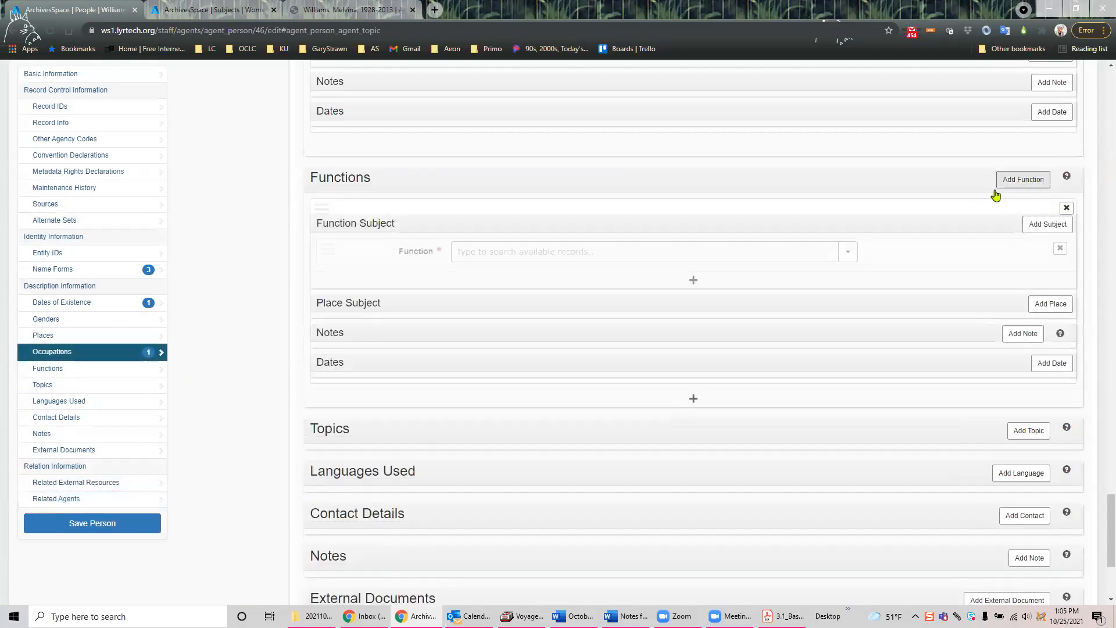
{"action": "left_click", "coordinate": [848, 253]}
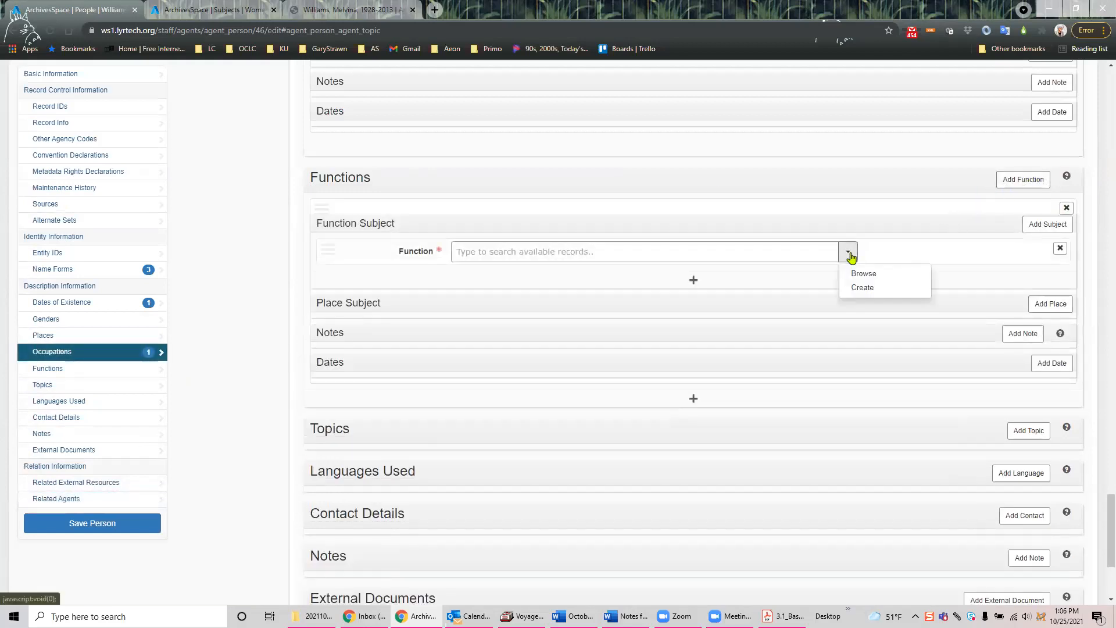
{"action": "left_click", "coordinate": [1066, 208]}
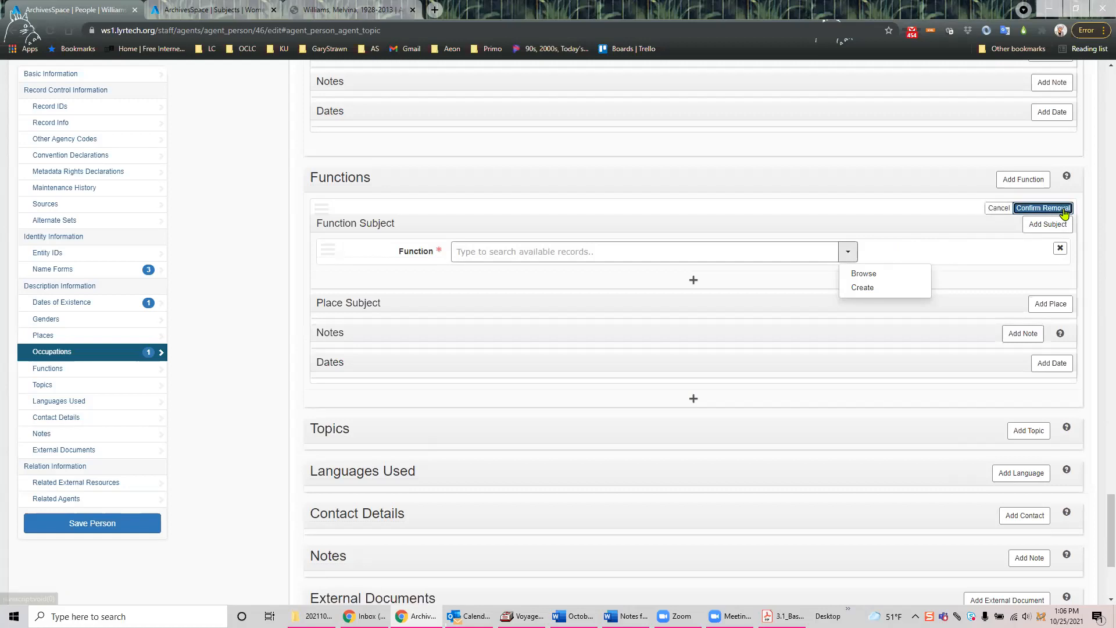
{"action": "left_click", "coordinate": [1057, 209]}
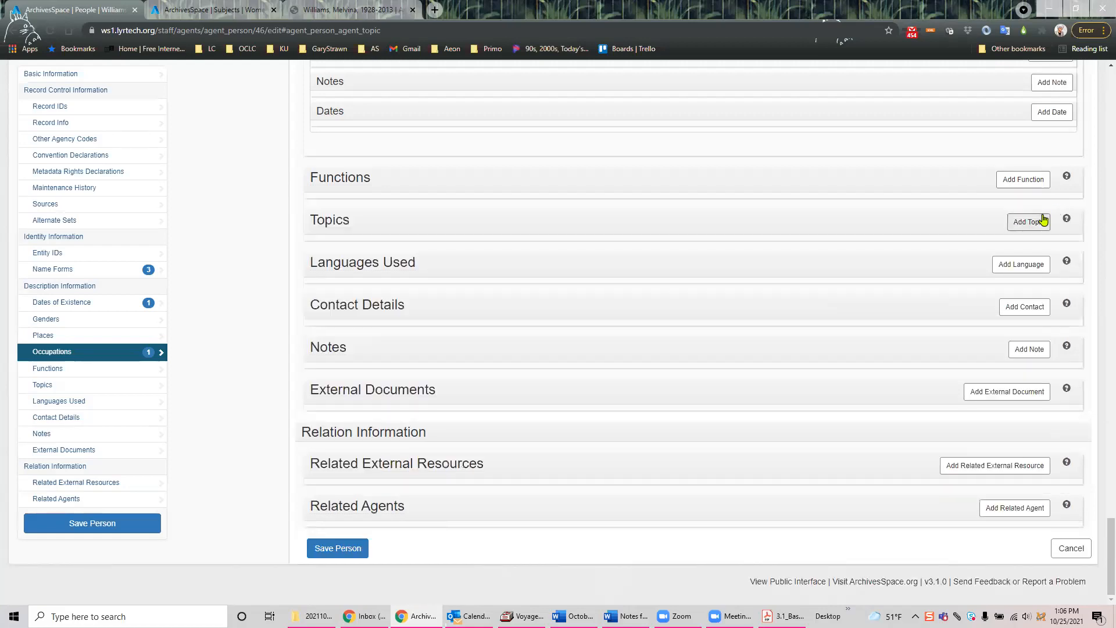
{"action": "left_click", "coordinate": [1029, 222]}
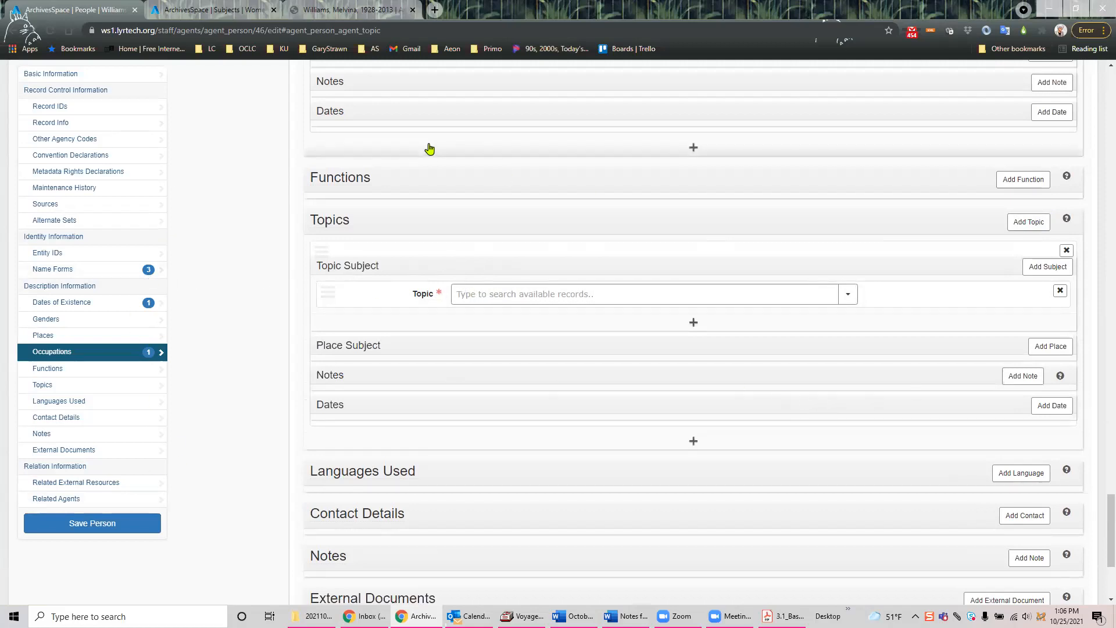
{"action": "left_click", "coordinate": [75, 78]}
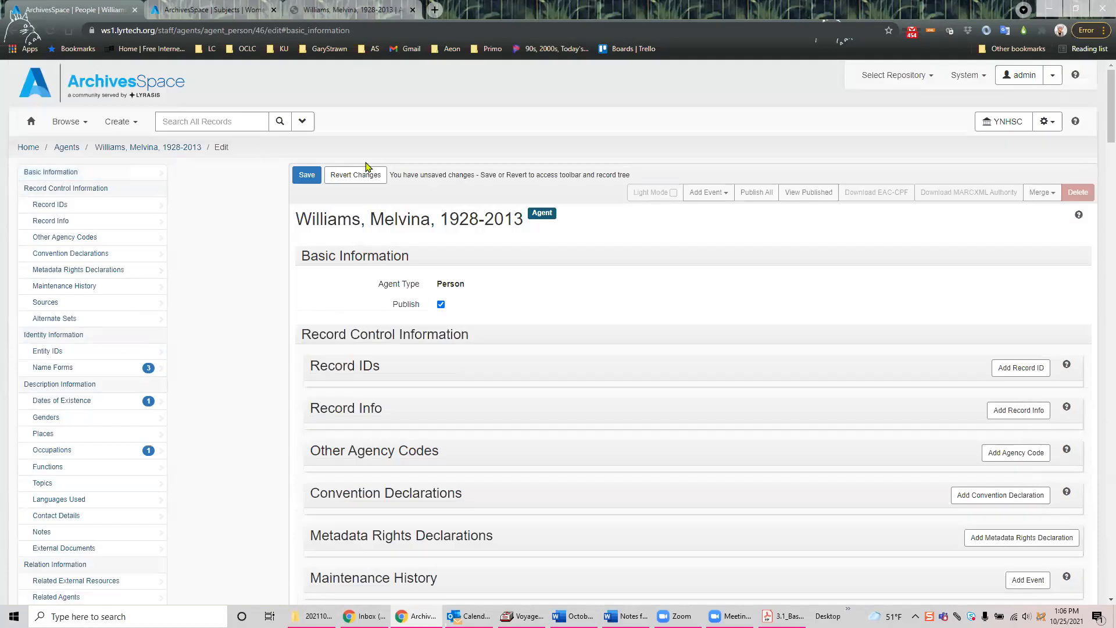
{"action": "left_click", "coordinate": [363, 175]}
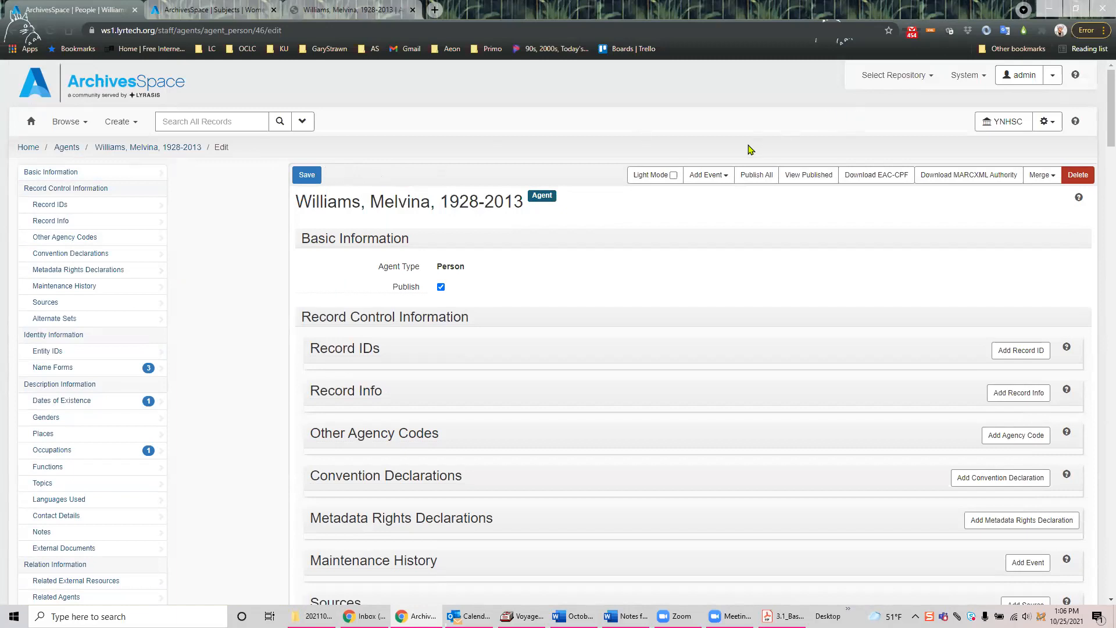
Step: Check the agent's published page and Toymakers subject, then edit the linked Papers of Melvina Williams resource
{"action": "left_click", "coordinate": [802, 181]}
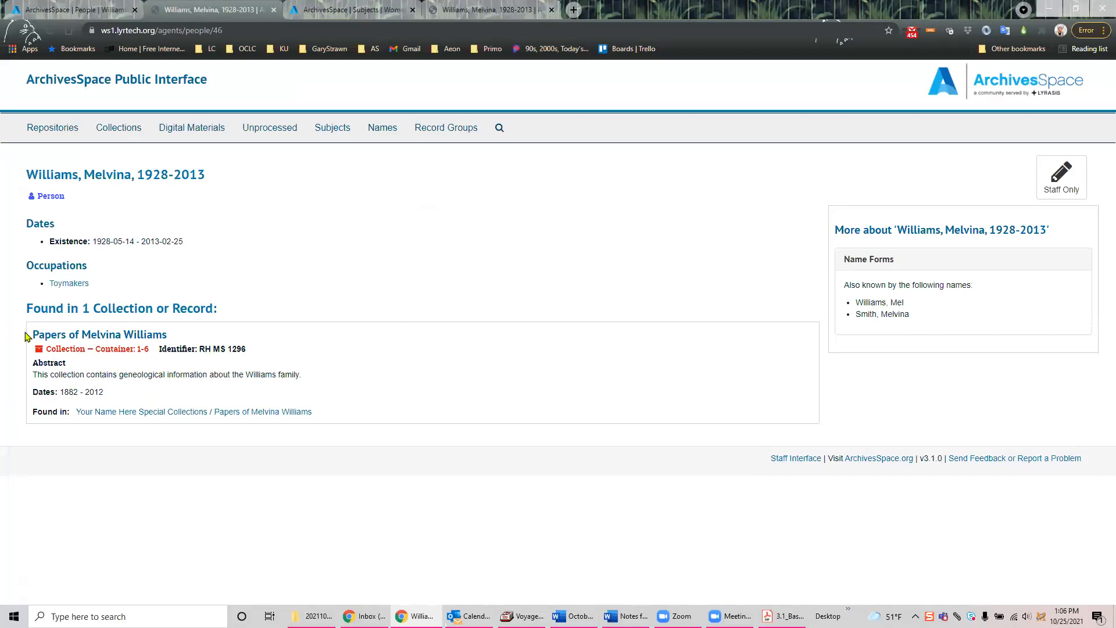
{"action": "left_click", "coordinate": [69, 285]}
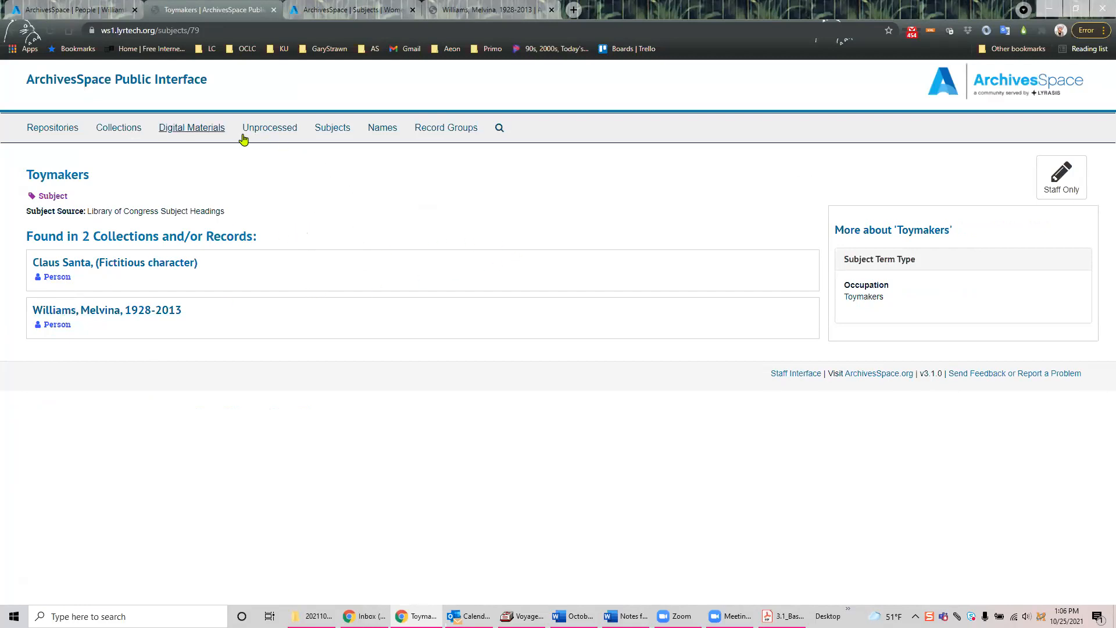
{"action": "left_click", "coordinate": [91, 8]}
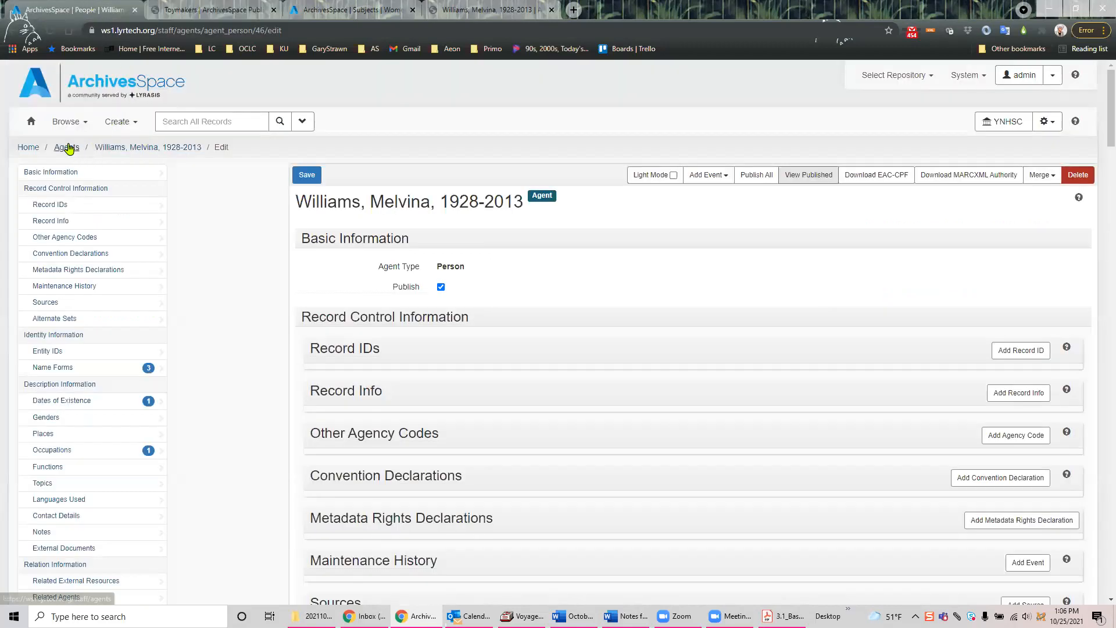
{"action": "left_click", "coordinate": [158, 149]}
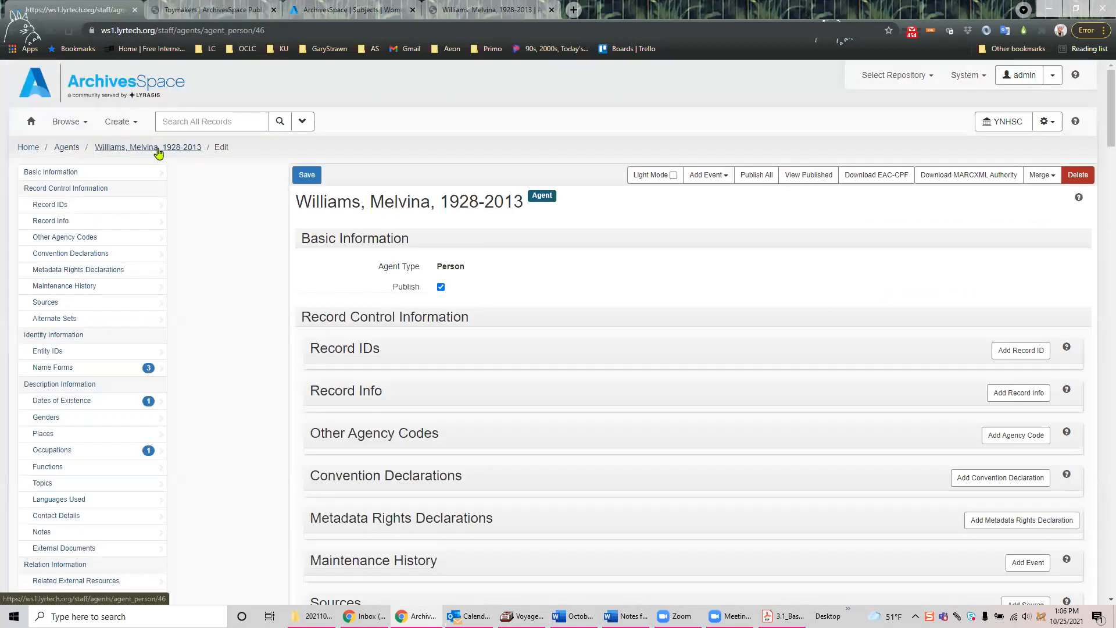
{"action": "scroll", "coordinate": [348, 259], "scroll_direction": "down", "scroll_amount": 5}
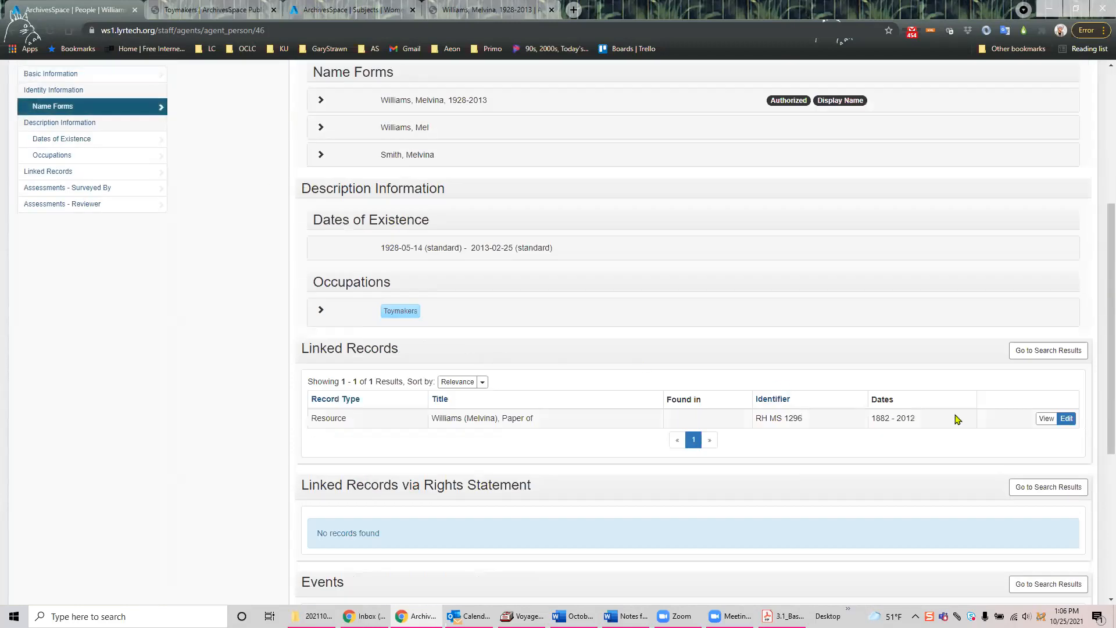
{"action": "left_click", "coordinate": [1066, 419]}
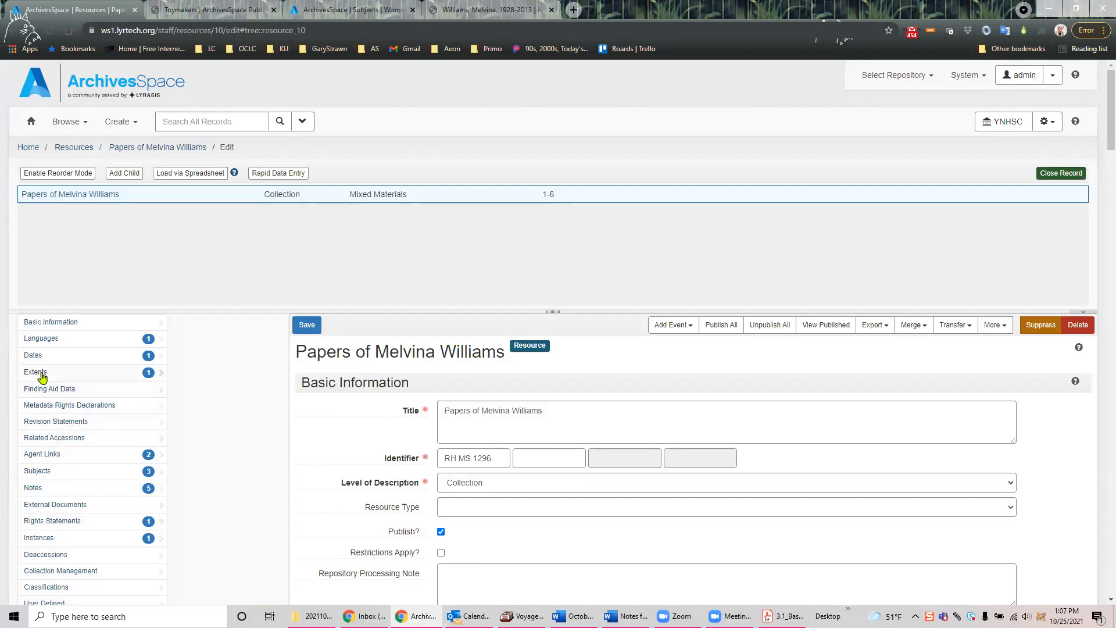
Step: Add an agent link to Williams, Melvina, 1928-2013 with the role Subject
{"action": "left_click", "coordinate": [62, 454]}
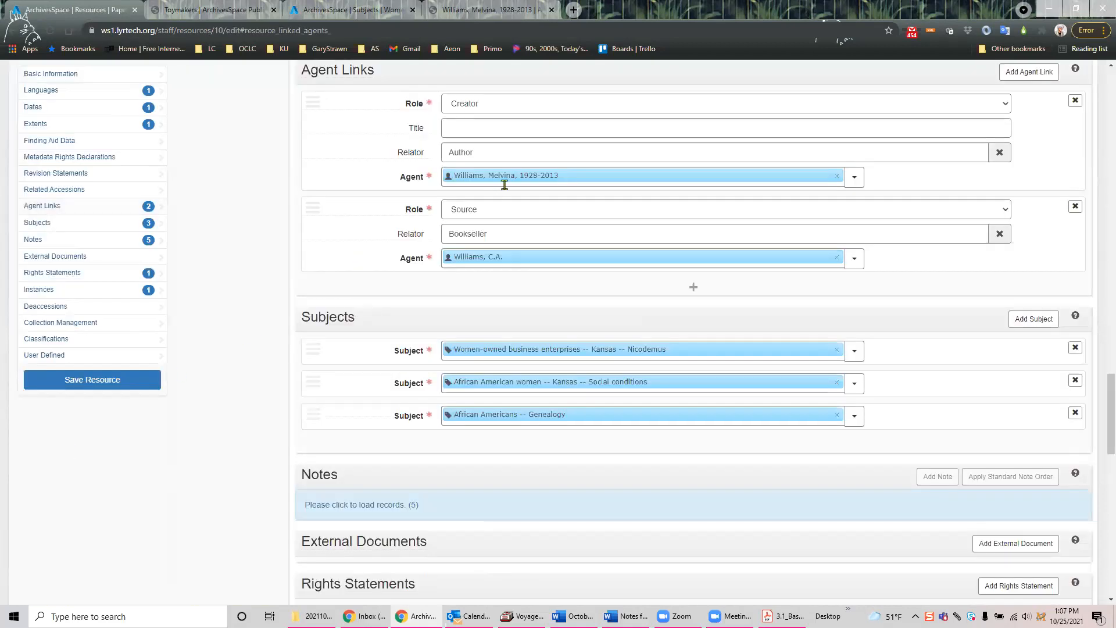
{"action": "left_click", "coordinate": [694, 289]}
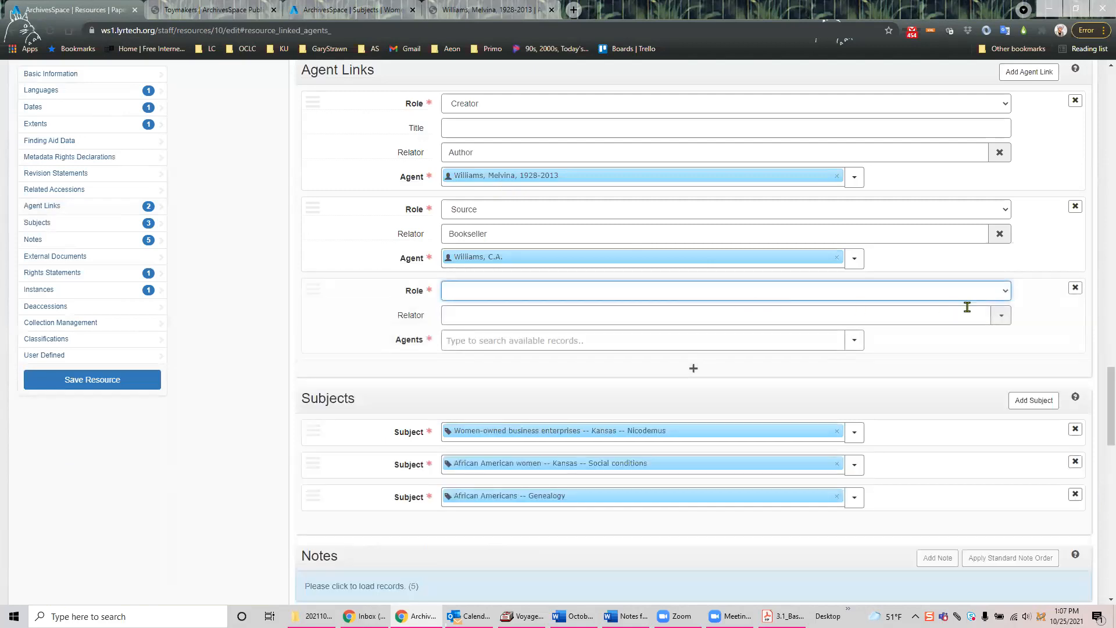
{"action": "left_click", "coordinate": [1005, 287]}
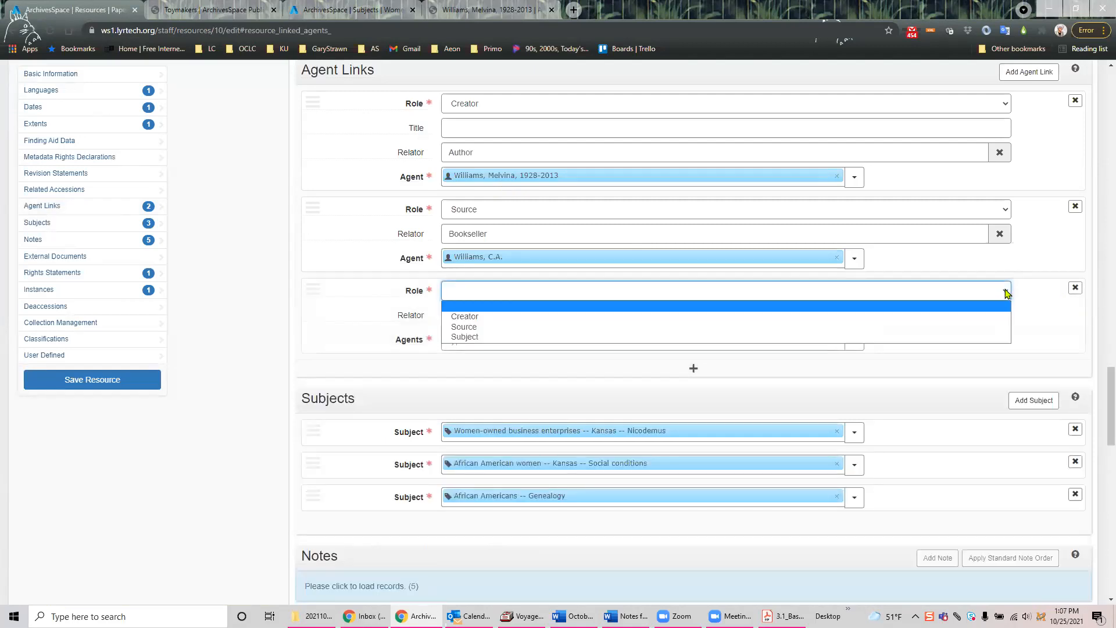
{"action": "left_click", "coordinate": [466, 334]}
{"action": "left_click", "coordinate": [456, 364]}
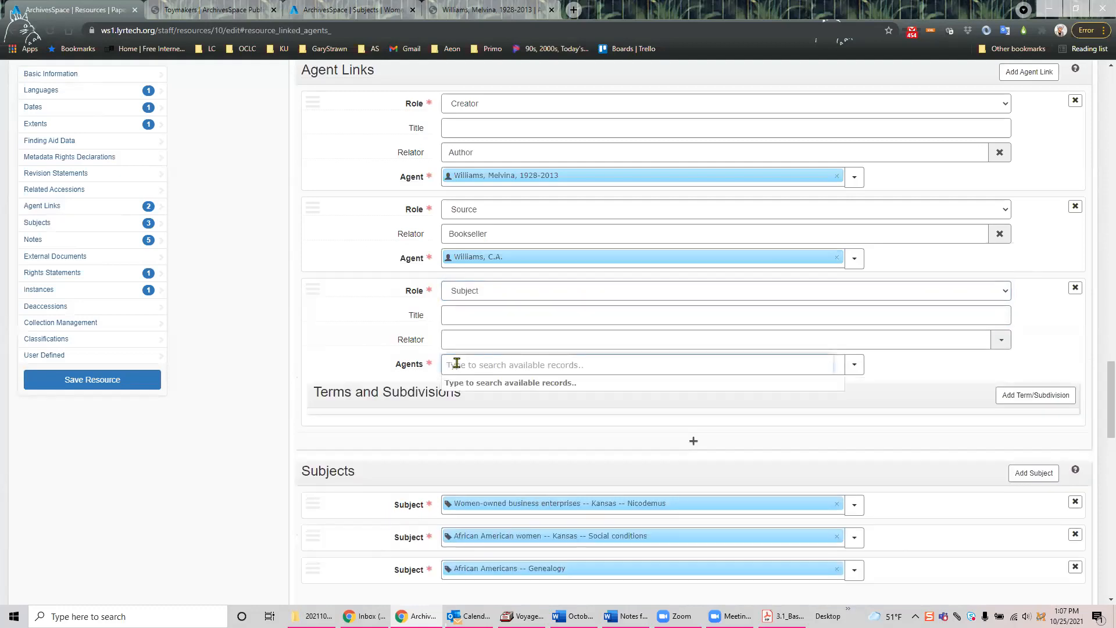
{"action": "type", "text": "wi"}
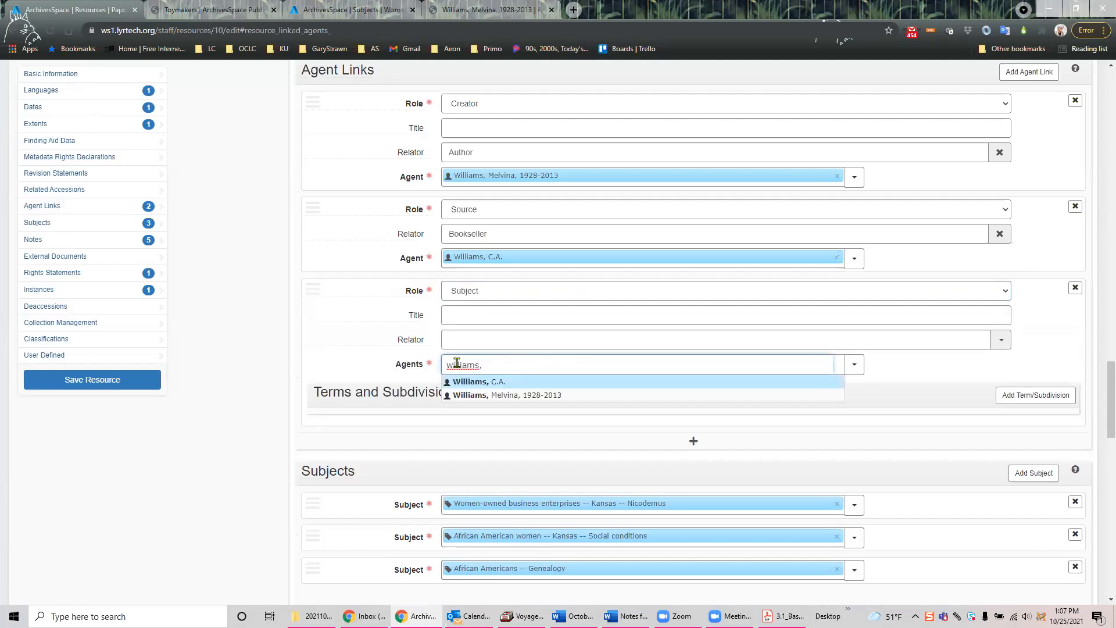
{"action": "type", "text": "lliams,"}
{"action": "left_click", "coordinate": [497, 397]}
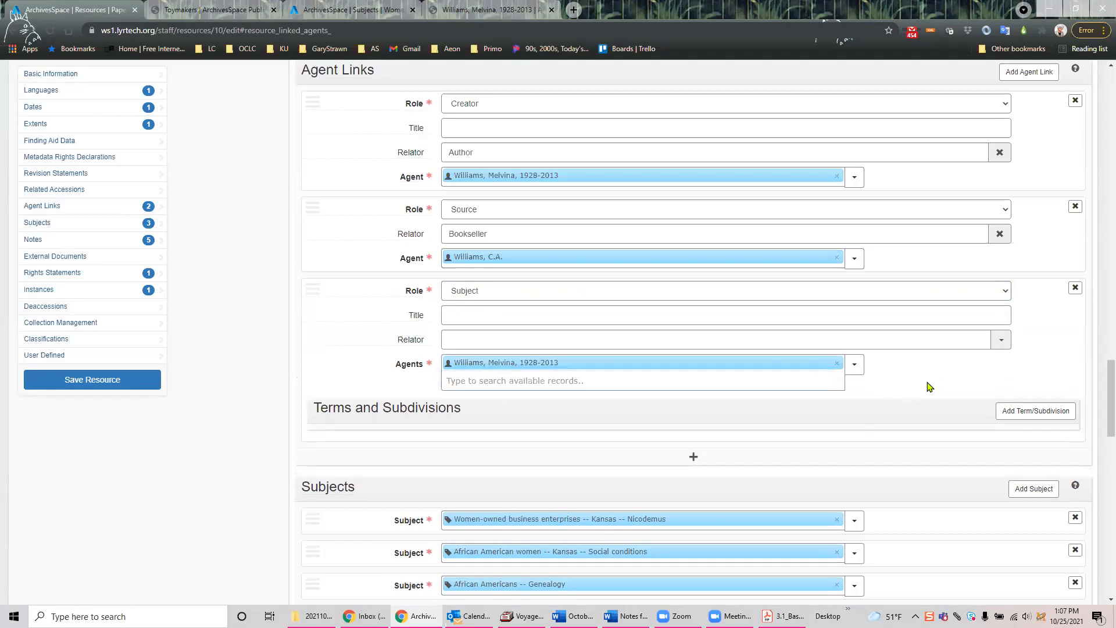
Step: Give that link the Genre / Form term Correspondence and save the resource
{"action": "left_click", "coordinate": [1010, 412]}
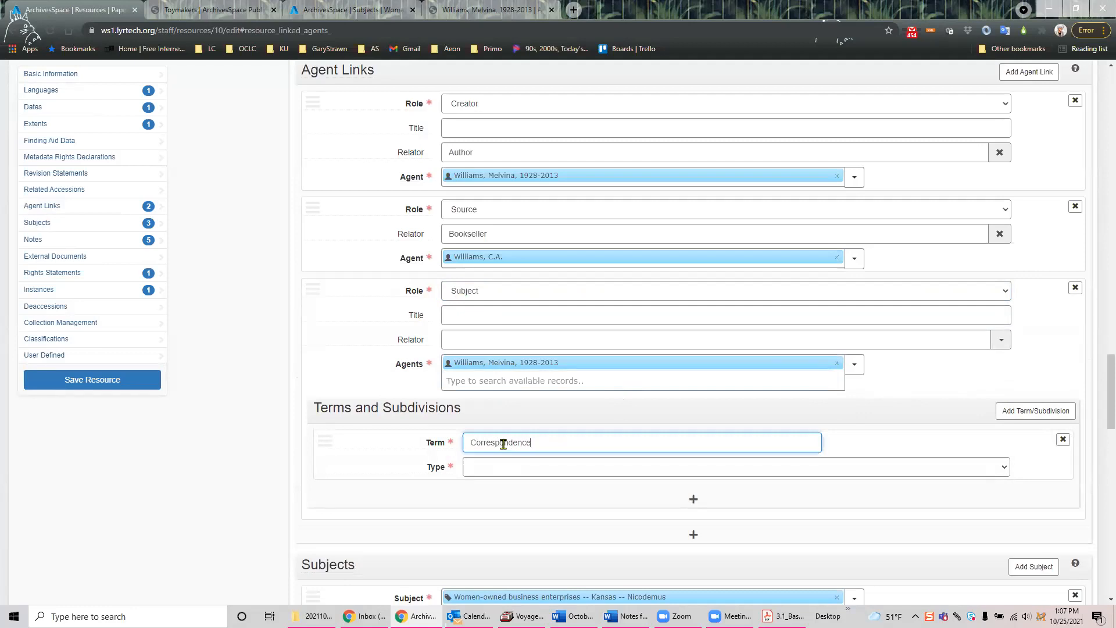
{"action": "left_click", "coordinate": [514, 468]}
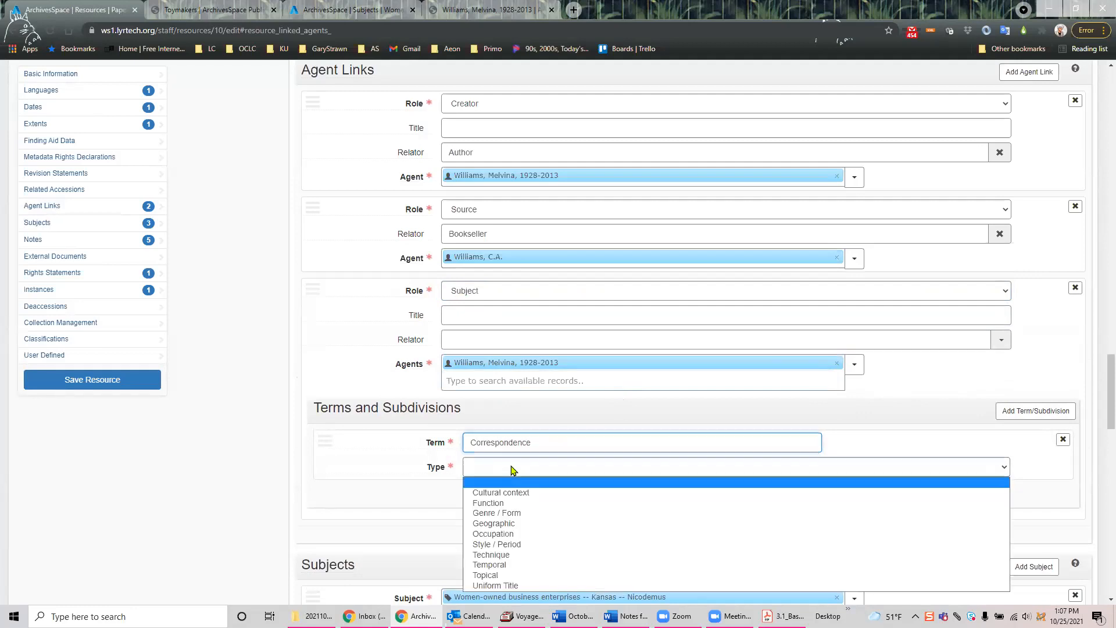
{"action": "left_click", "coordinate": [508, 514]}
{"action": "left_click", "coordinate": [93, 379]}
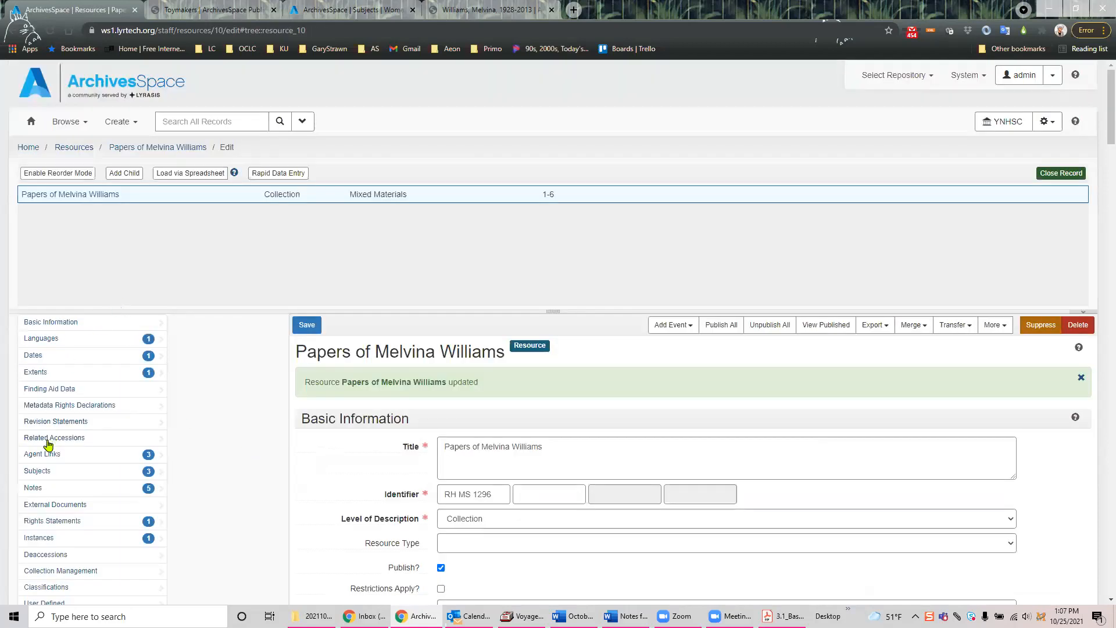
{"action": "left_click", "coordinate": [45, 457]}
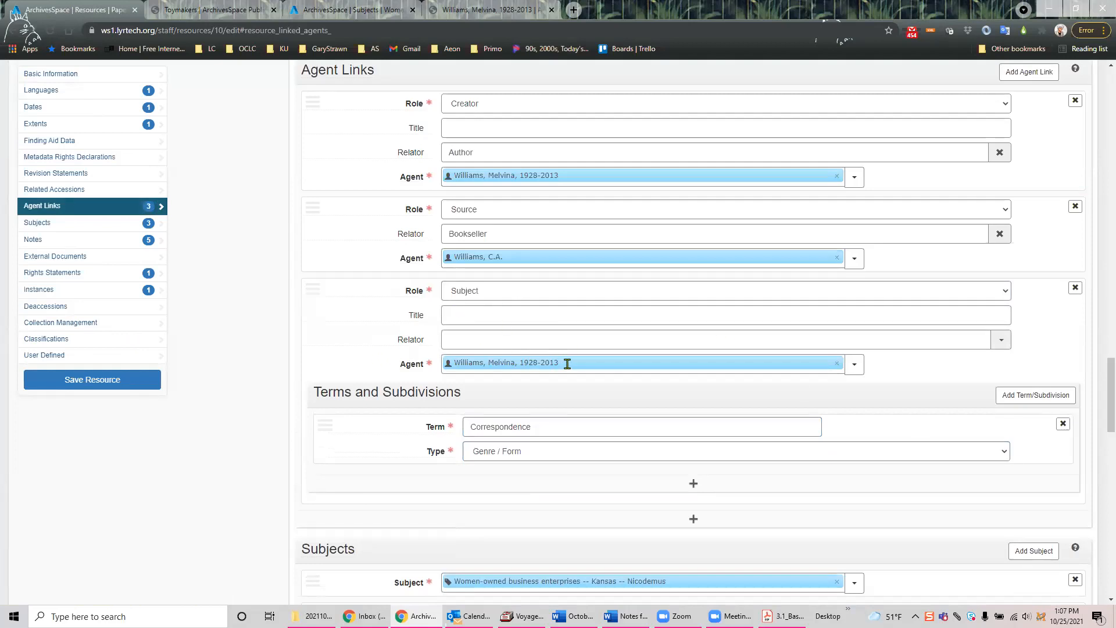
Step: Scroll the saved resource to confirm its three agent links, then return to the top
{"action": "scroll", "coordinate": [628, 465], "scroll_direction": "down", "scroll_amount": 3}
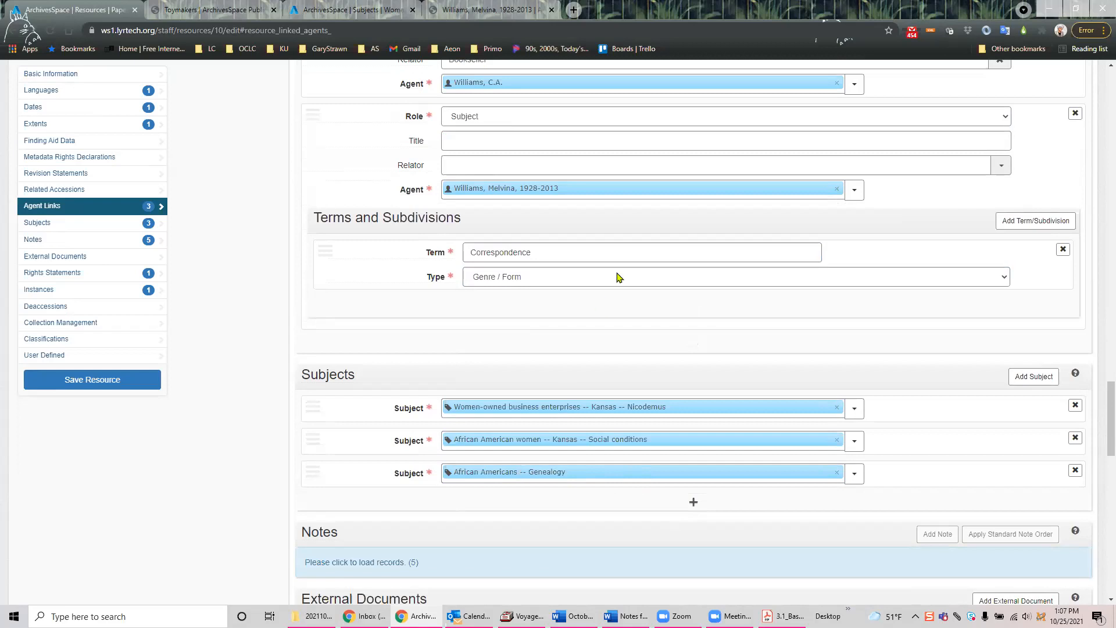
{"action": "scroll", "coordinate": [581, 215], "scroll_direction": "up", "scroll_amount": 1}
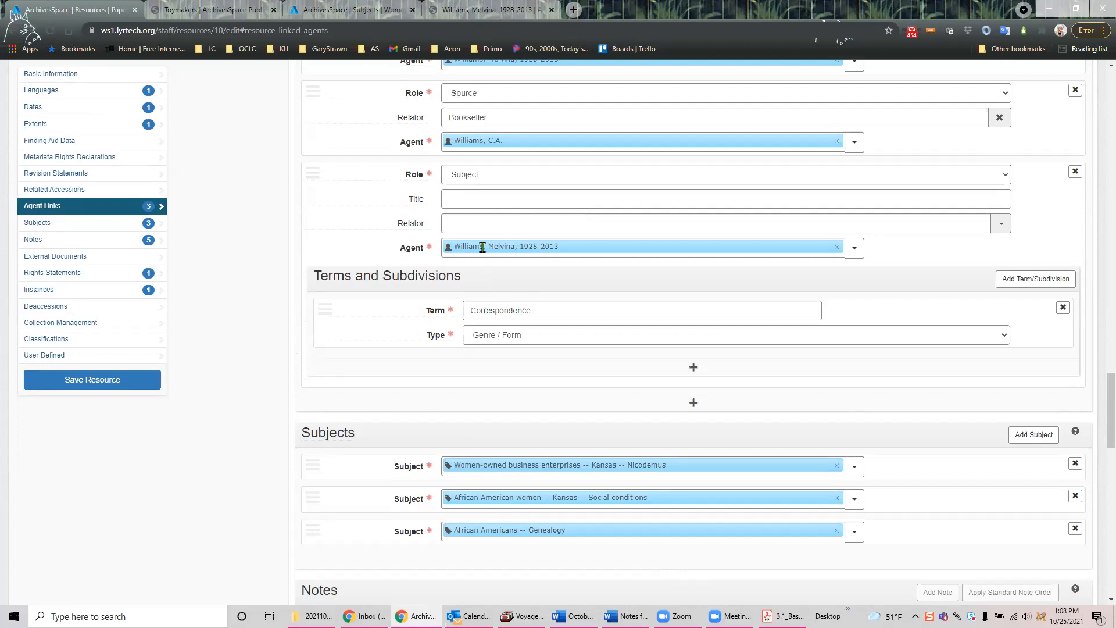
{"action": "mouse_move", "coordinate": [603, 244]}
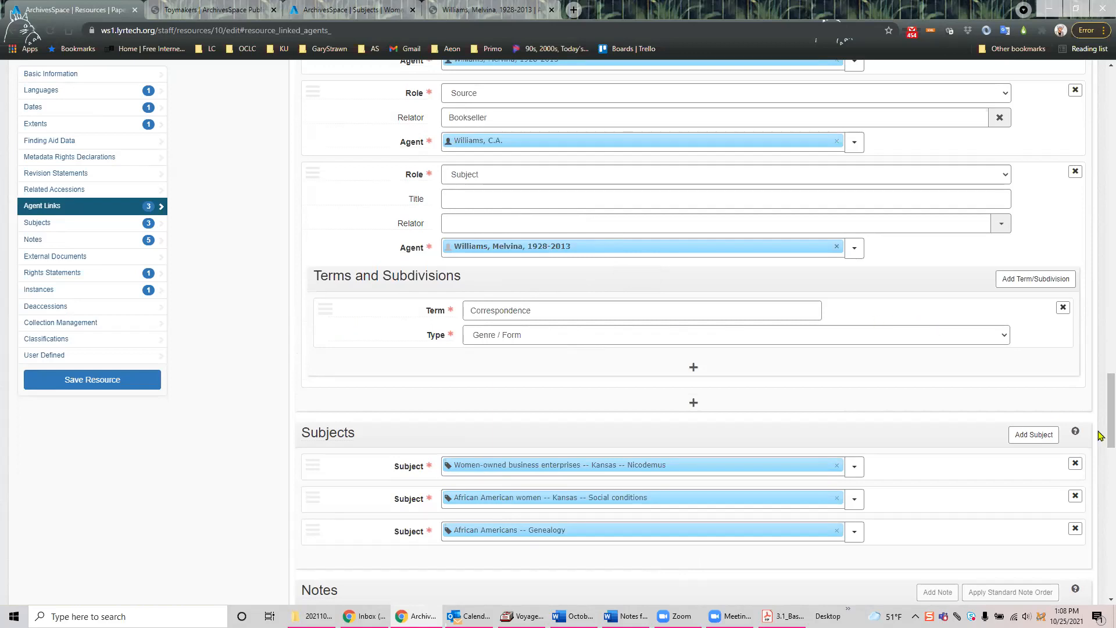
{"action": "scroll", "coordinate": [1099, 412], "scroll_direction": "up", "scroll_amount": 1}
{"action": "scroll", "coordinate": [1099, 412], "scroll_direction": "up", "scroll_amount": 20}
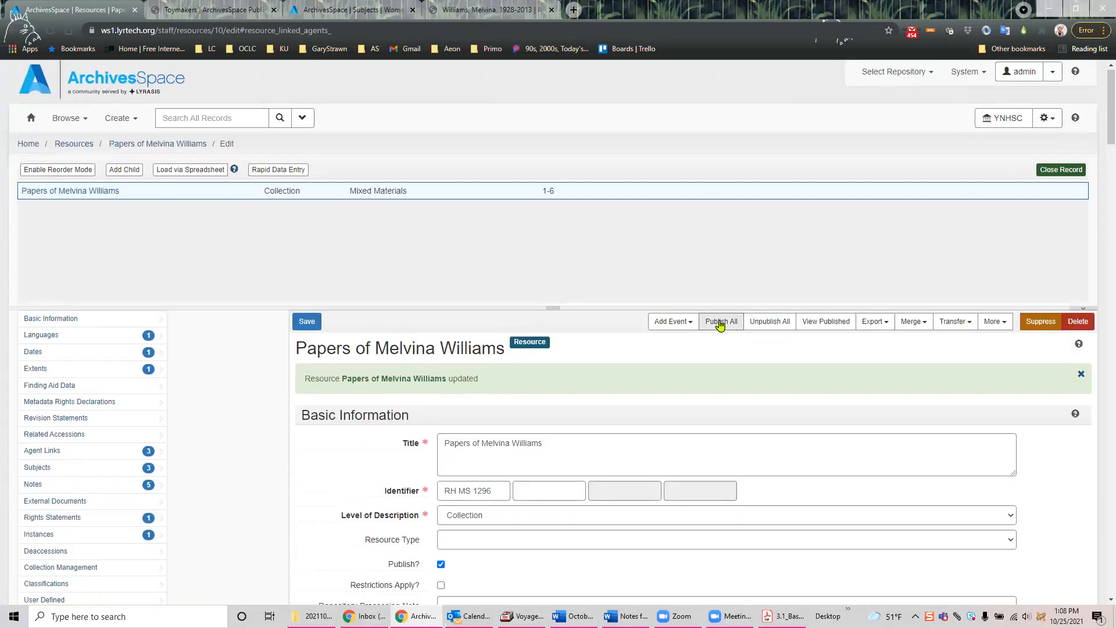
Step: On the published page, confirm 'Williams, Melvina, 1928-2013 -- Correspondence' under Subjects, then return to staff
{"action": "left_click", "coordinate": [814, 325]}
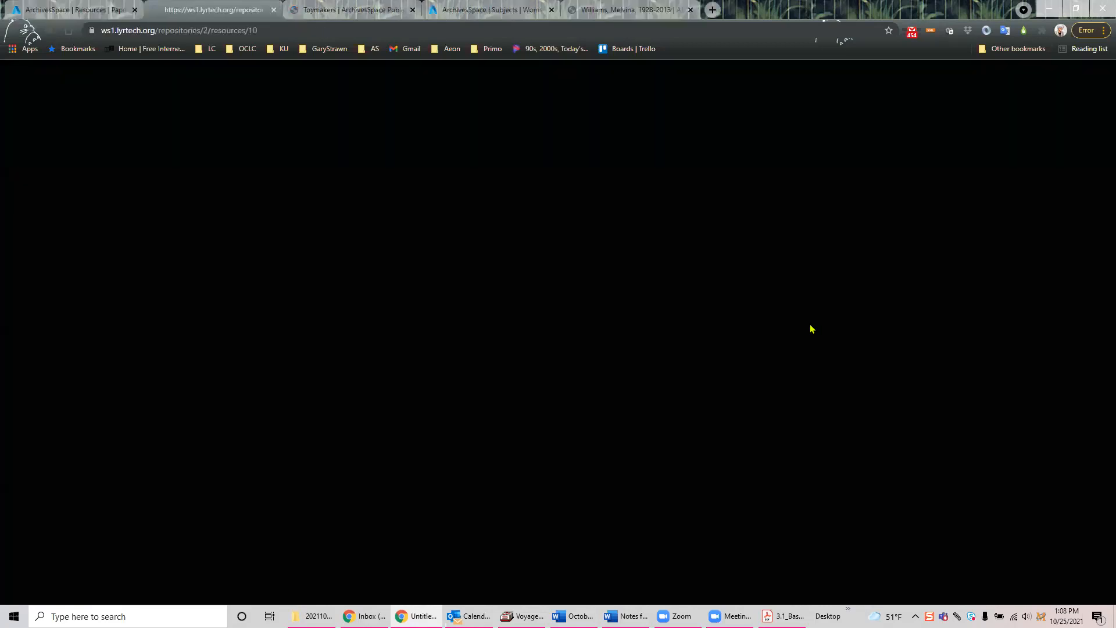
{"action": "scroll", "coordinate": [371, 376], "scroll_direction": "down", "scroll_amount": 4}
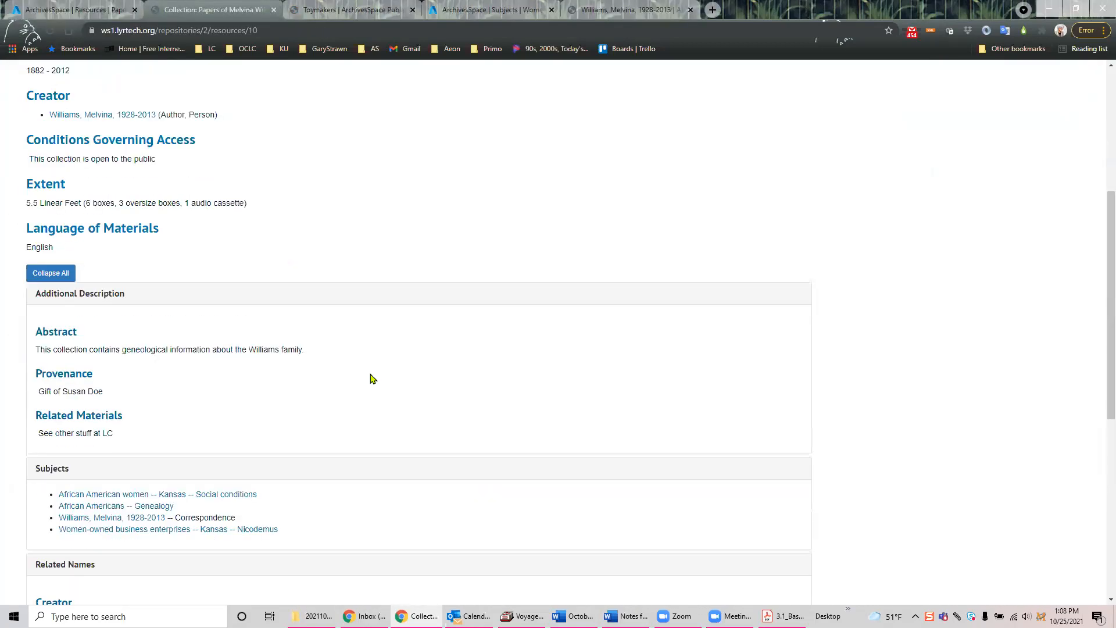
{"action": "scroll", "coordinate": [393, 352], "scroll_direction": "down", "scroll_amount": 2}
{"action": "scroll", "coordinate": [424, 332], "scroll_direction": "down", "scroll_amount": 3}
{"action": "scroll", "coordinate": [424, 335], "scroll_direction": "down", "scroll_amount": 2}
{"action": "scroll", "coordinate": [416, 333], "scroll_direction": "up", "scroll_amount": 10}
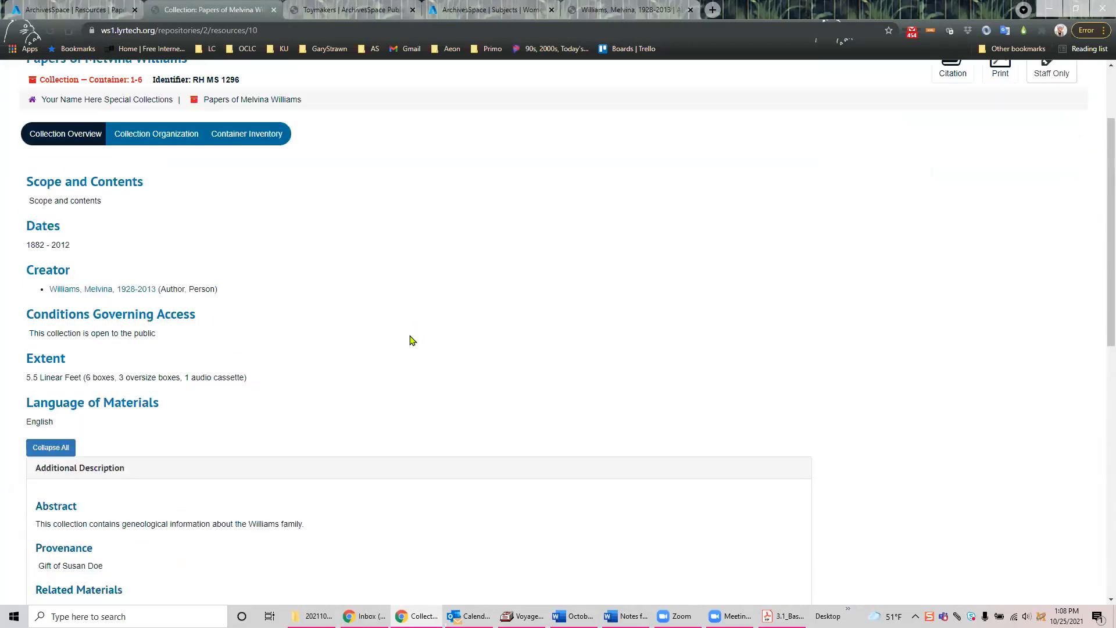
{"action": "scroll", "coordinate": [405, 297], "scroll_direction": "up", "scroll_amount": 2}
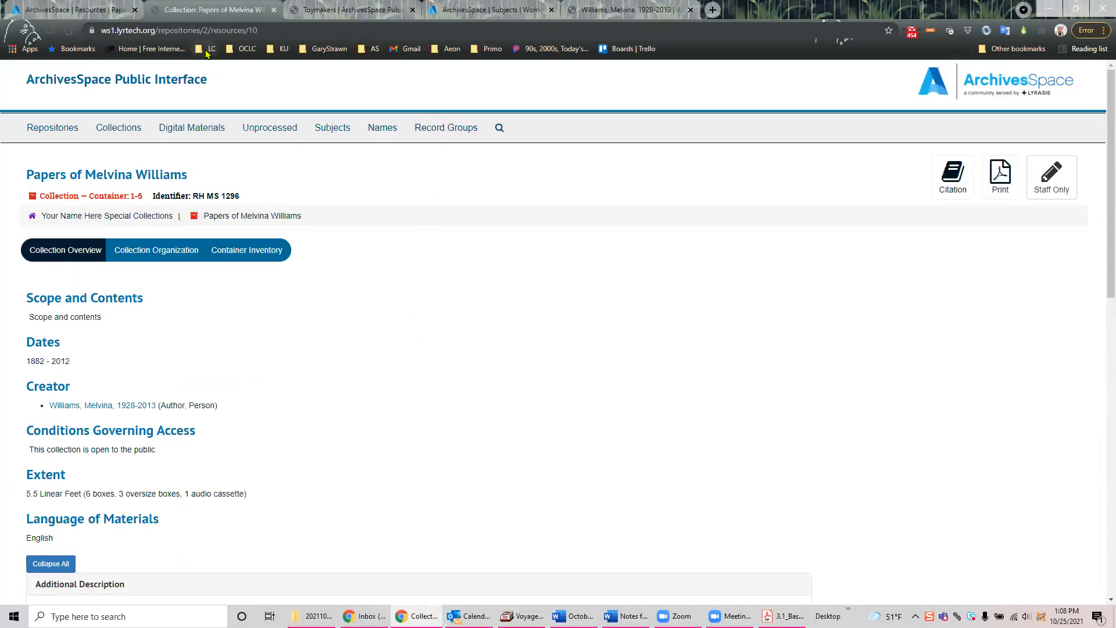
{"action": "scroll", "coordinate": [414, 239], "scroll_direction": "down", "scroll_amount": 7}
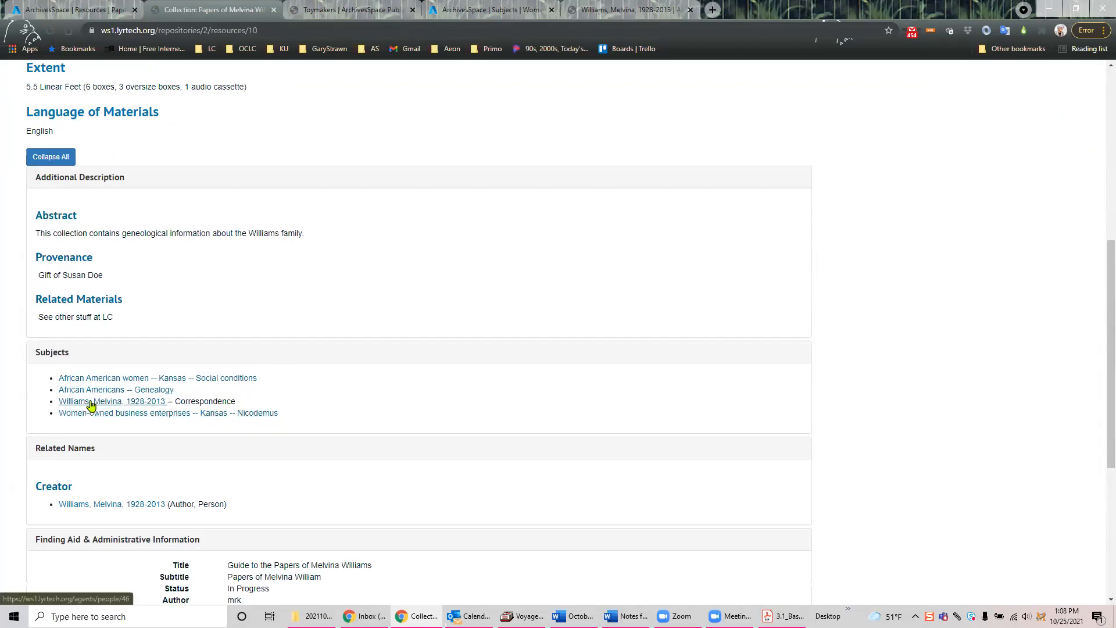
{"action": "left_click", "coordinate": [93, 9]}
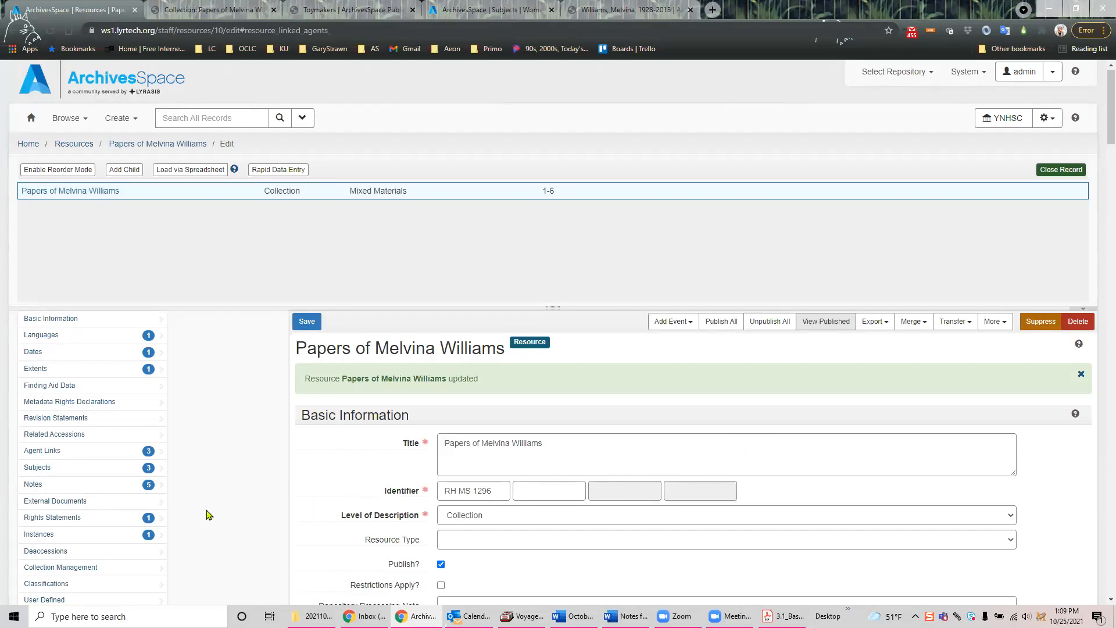
Step: Shorten the record tree pane to give the Papers of Melvina Williams edit form more room
{"action": "scroll", "coordinate": [208, 513], "scroll_direction": "down", "scroll_amount": 6}
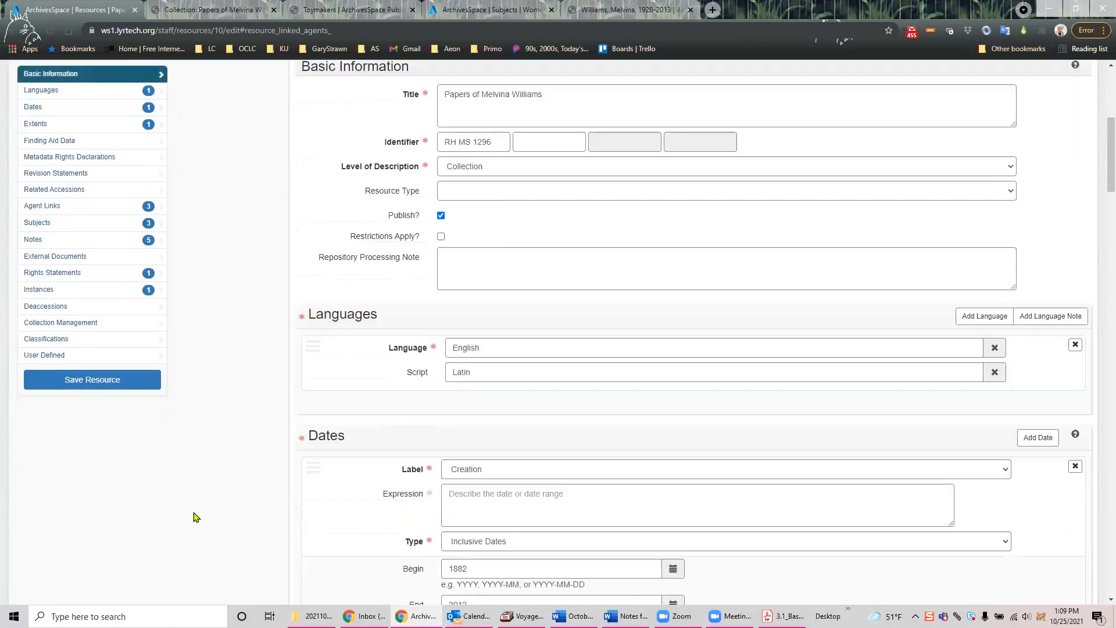
{"action": "scroll", "coordinate": [195, 517], "scroll_direction": "up", "scroll_amount": 5}
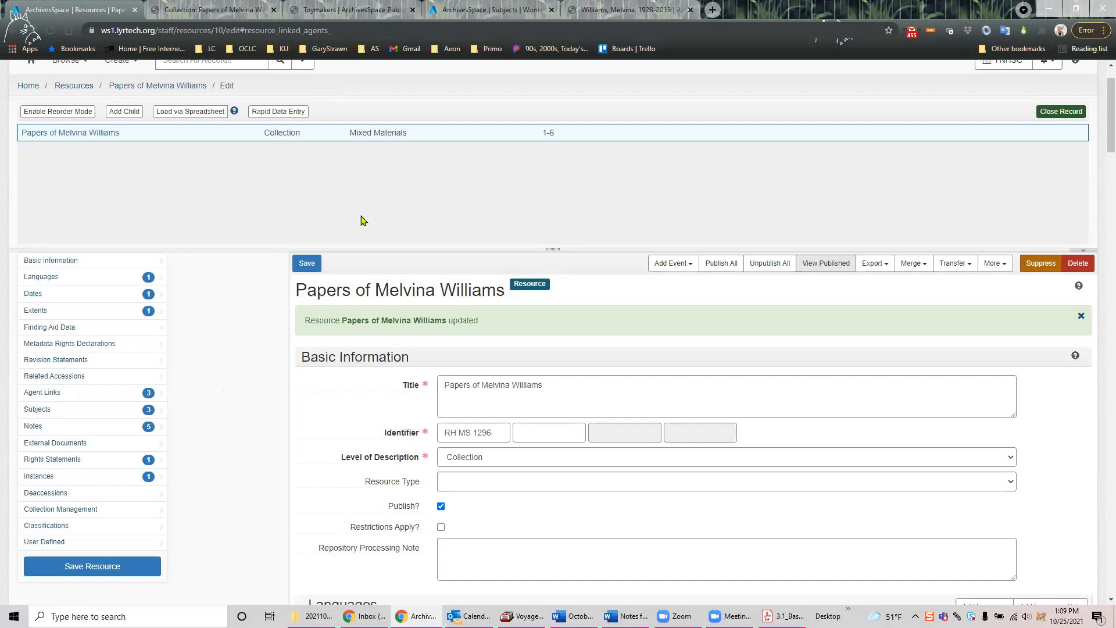
{"action": "left_click_drag", "start_coordinate": [553, 248], "coordinate": [553, 174]}
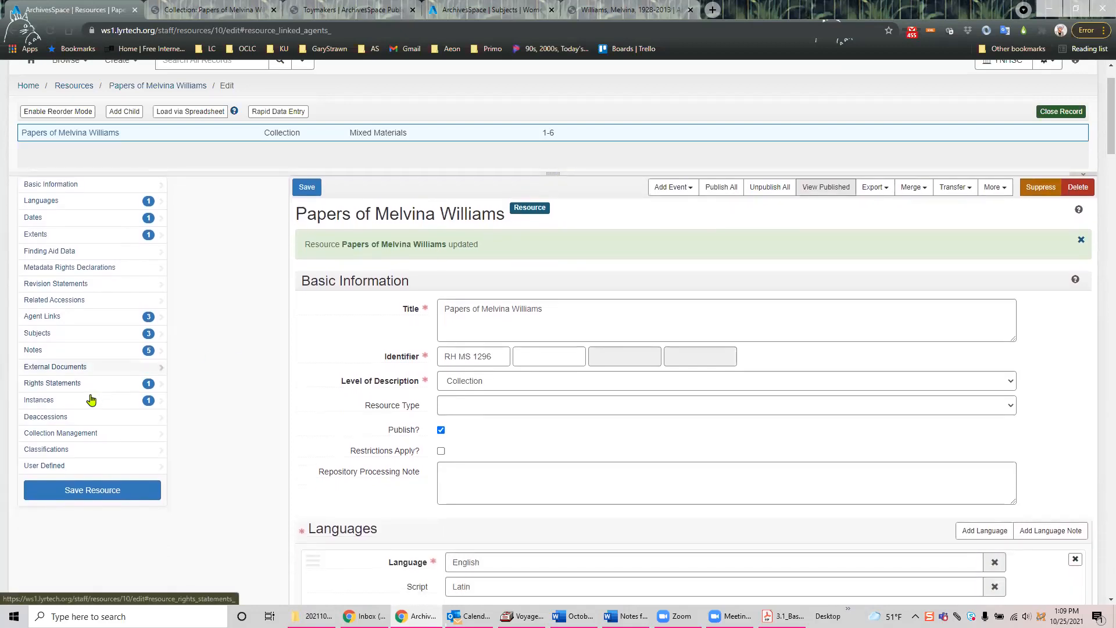
{"action": "left_click", "coordinate": [94, 336]}
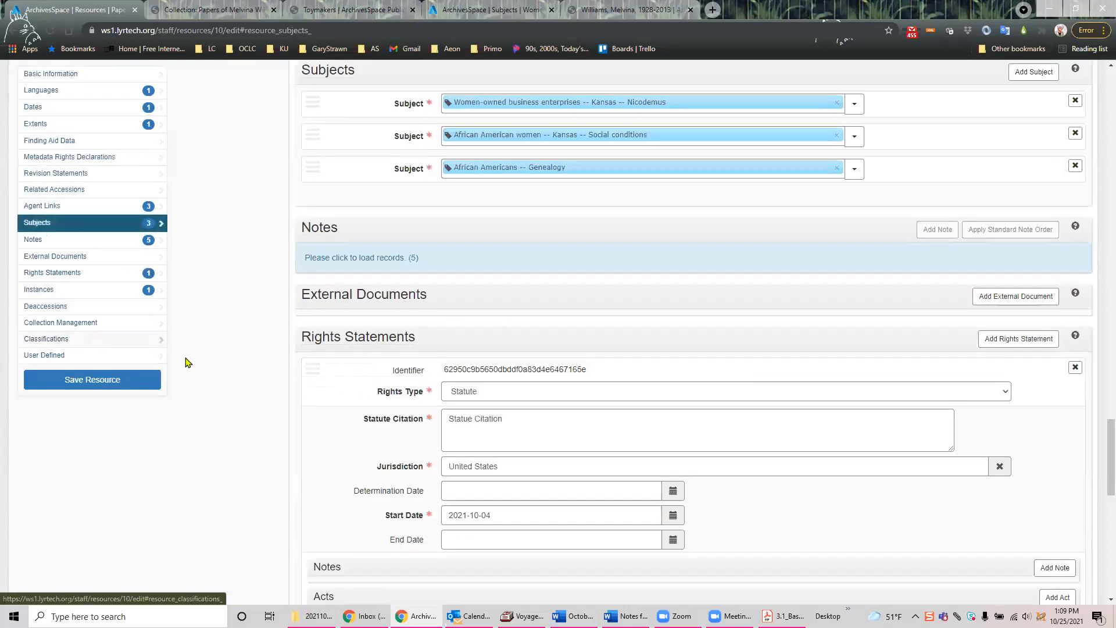
{"action": "scroll", "coordinate": [196, 359], "scroll_direction": "up", "scroll_amount": 2}
{"action": "scroll", "coordinate": [196, 360], "scroll_direction": "up", "scroll_amount": 3}
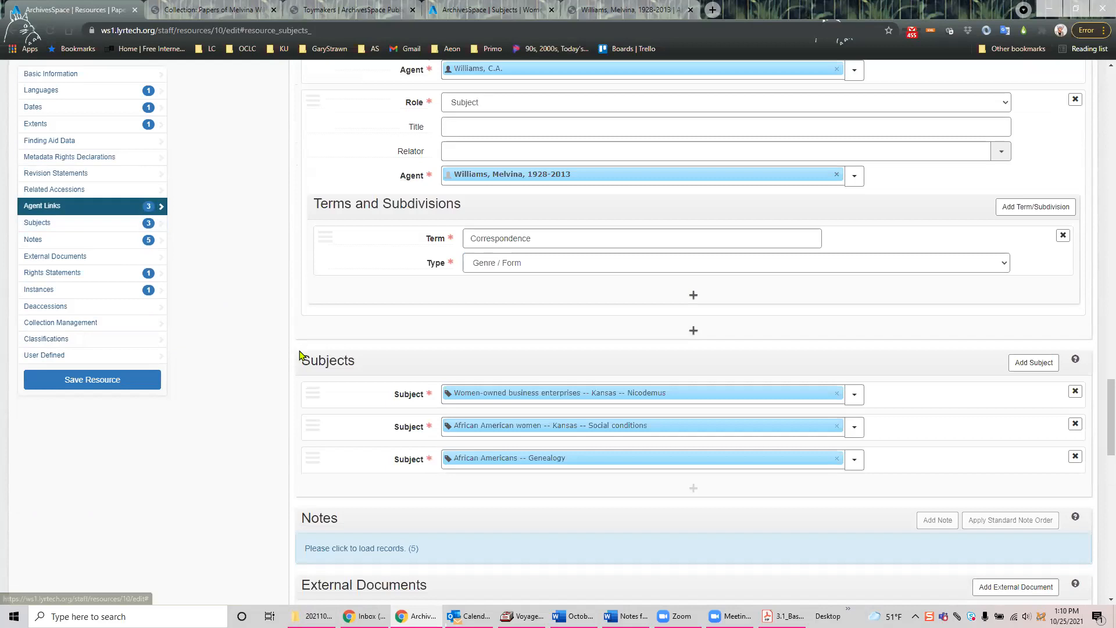
{"action": "mouse_move", "coordinate": [307, 361]}
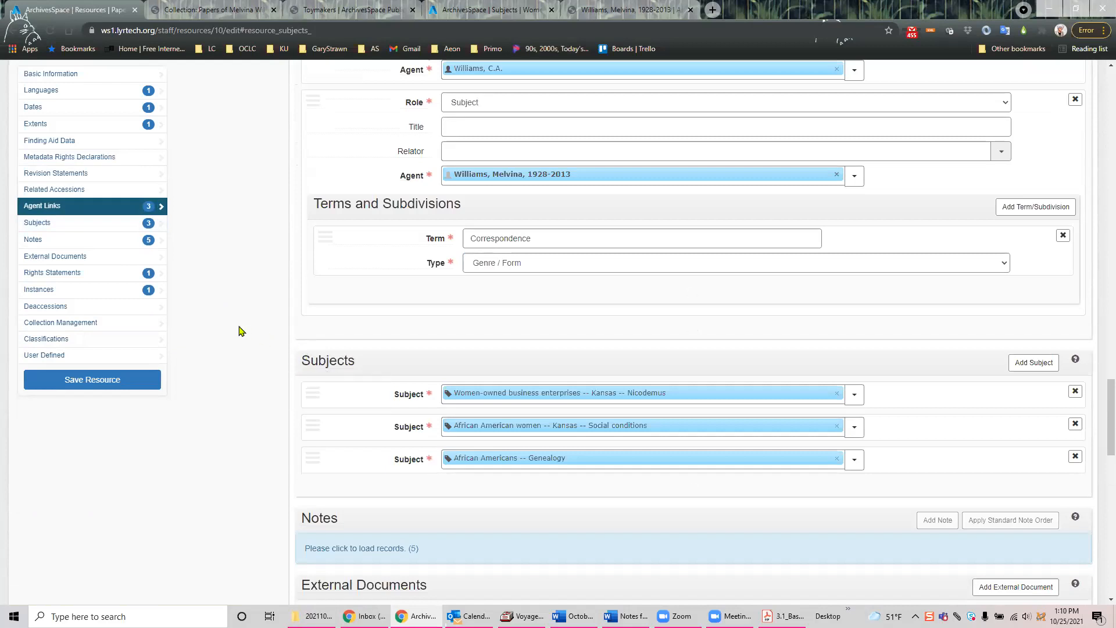
{"action": "scroll", "coordinate": [227, 339], "scroll_direction": "up", "scroll_amount": 4}
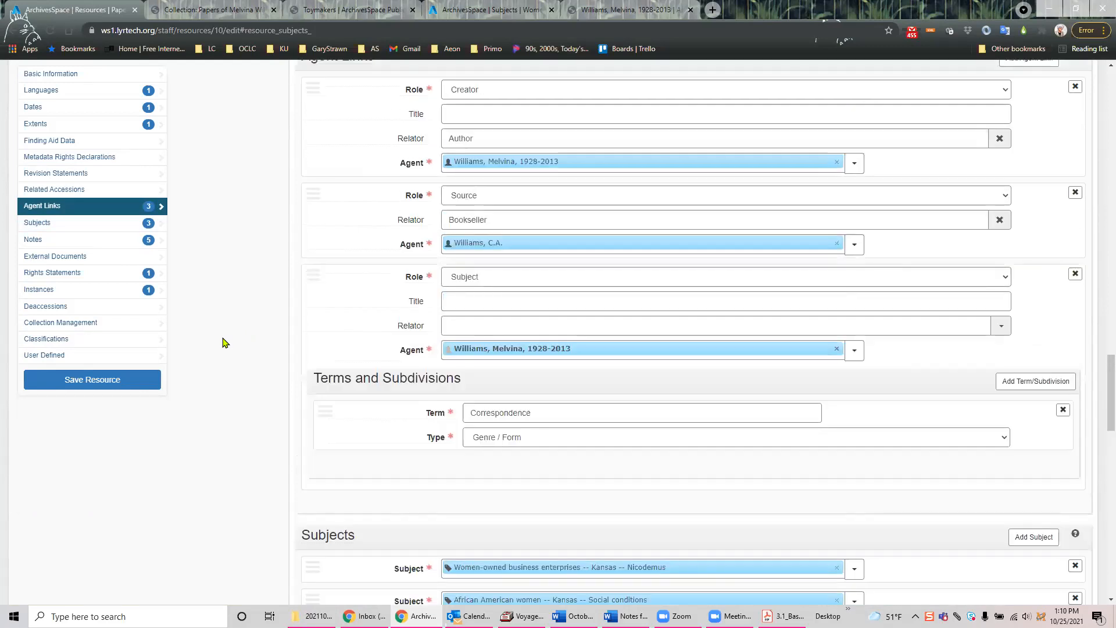
{"action": "scroll", "coordinate": [225, 342], "scroll_direction": "up", "scroll_amount": 10}
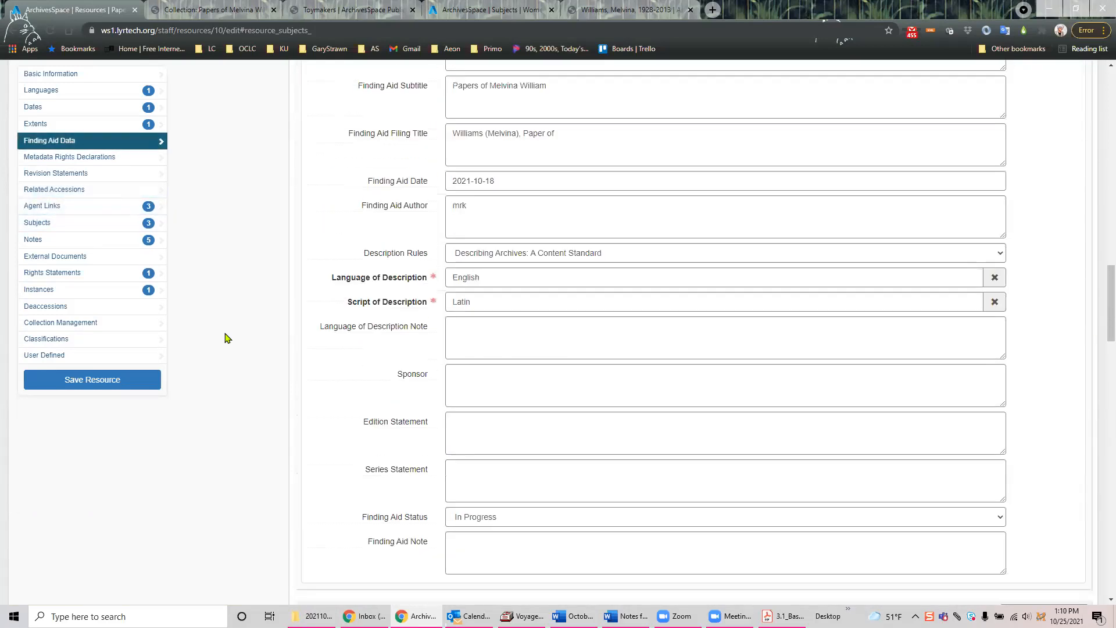
{"action": "scroll", "coordinate": [226, 338], "scroll_direction": "up", "scroll_amount": 1}
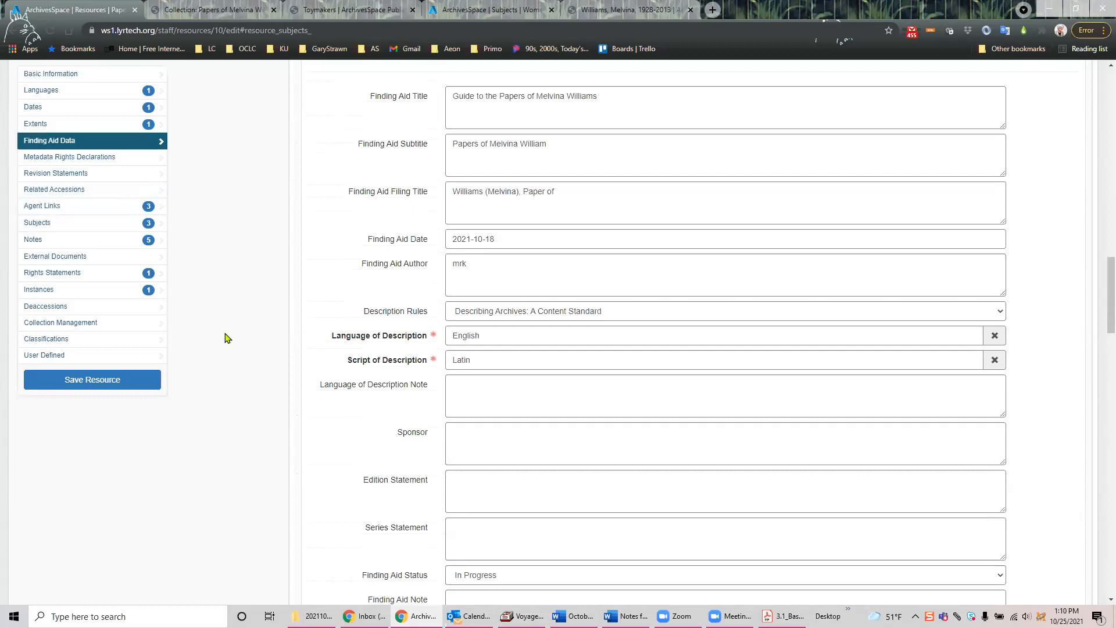
{"action": "scroll", "coordinate": [227, 336], "scroll_direction": "down", "scroll_amount": 10}
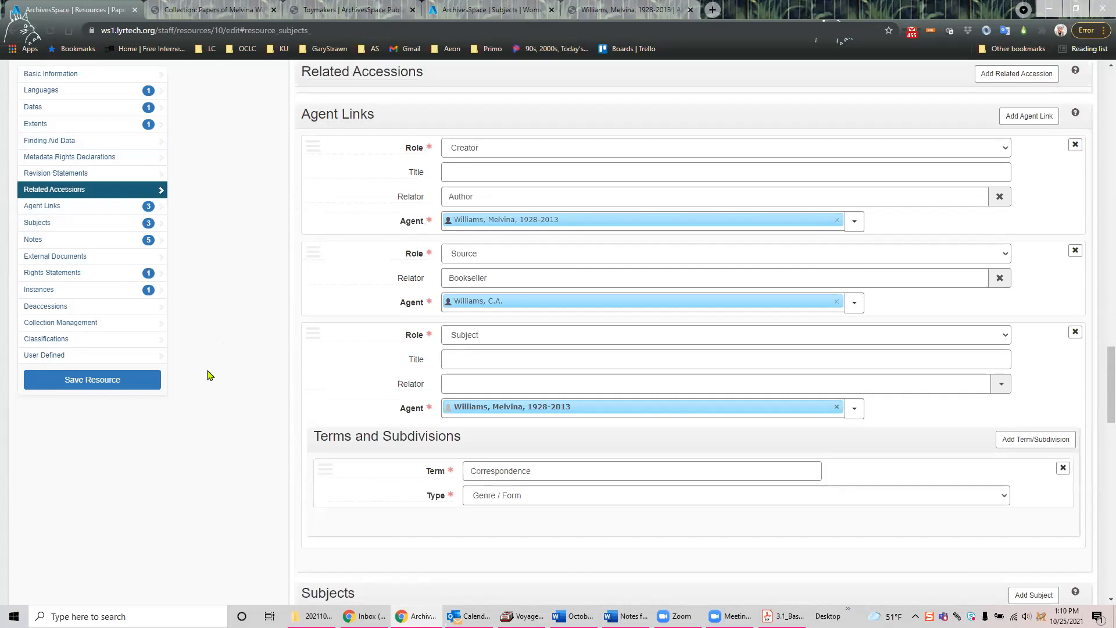
{"action": "scroll", "coordinate": [208, 378], "scroll_direction": "down", "scroll_amount": 1}
{"action": "scroll", "coordinate": [208, 378], "scroll_direction": "down", "scroll_amount": 1}
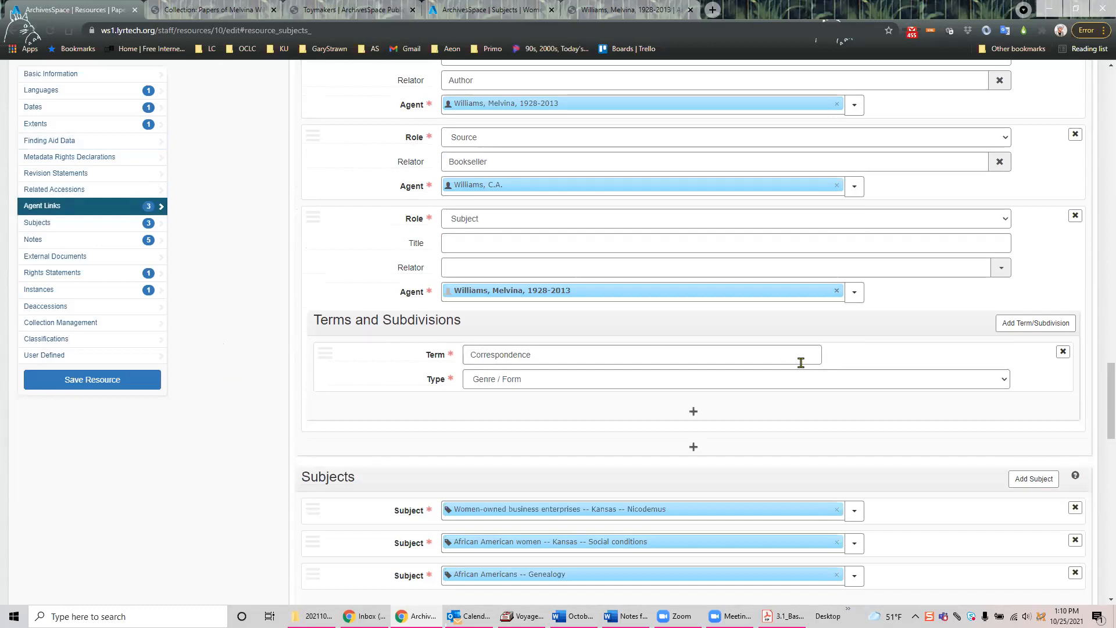
{"action": "scroll", "coordinate": [801, 362], "scroll_direction": "down", "scroll_amount": 2}
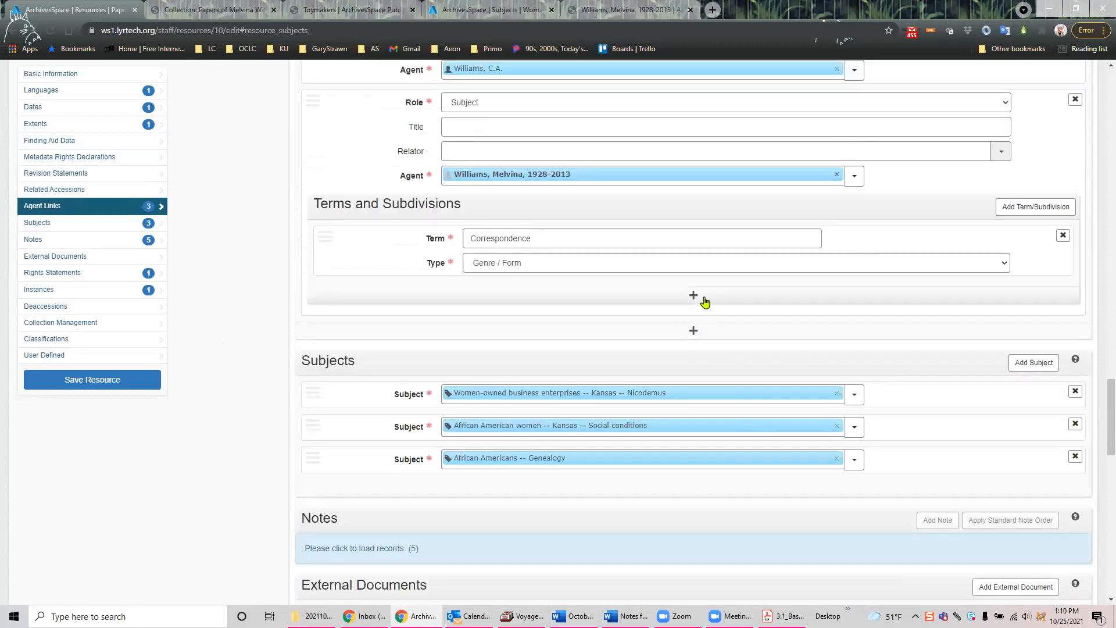
Step: Start a new Local sources subject with the term 'North Pole'
{"action": "left_click", "coordinate": [695, 490]}
{"action": "left_click", "coordinate": [858, 492]}
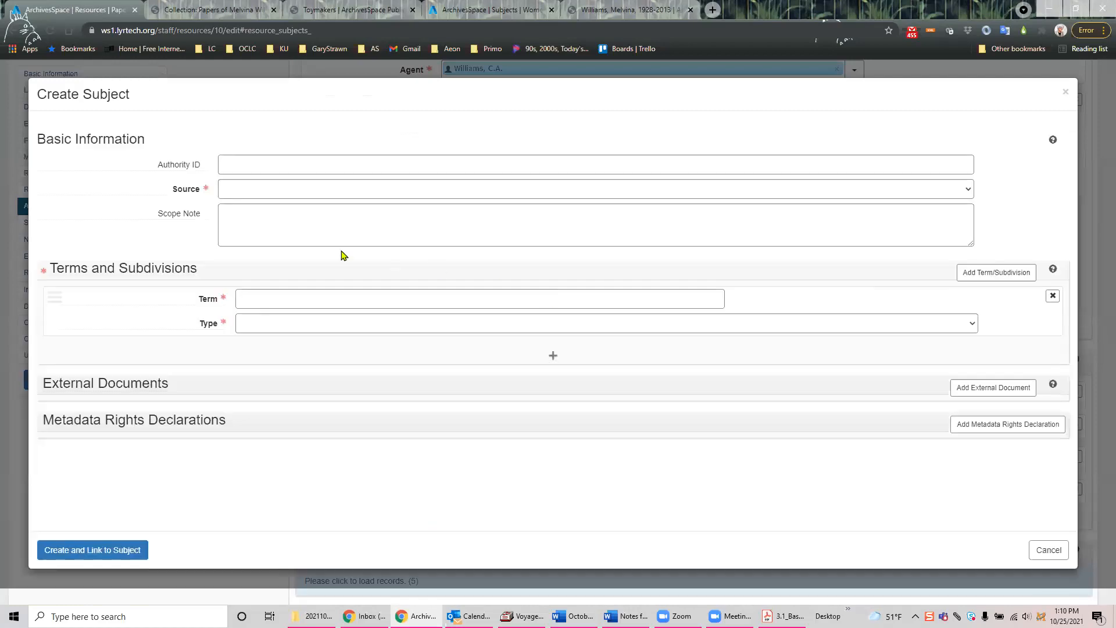
{"action": "left_click", "coordinate": [970, 189]}
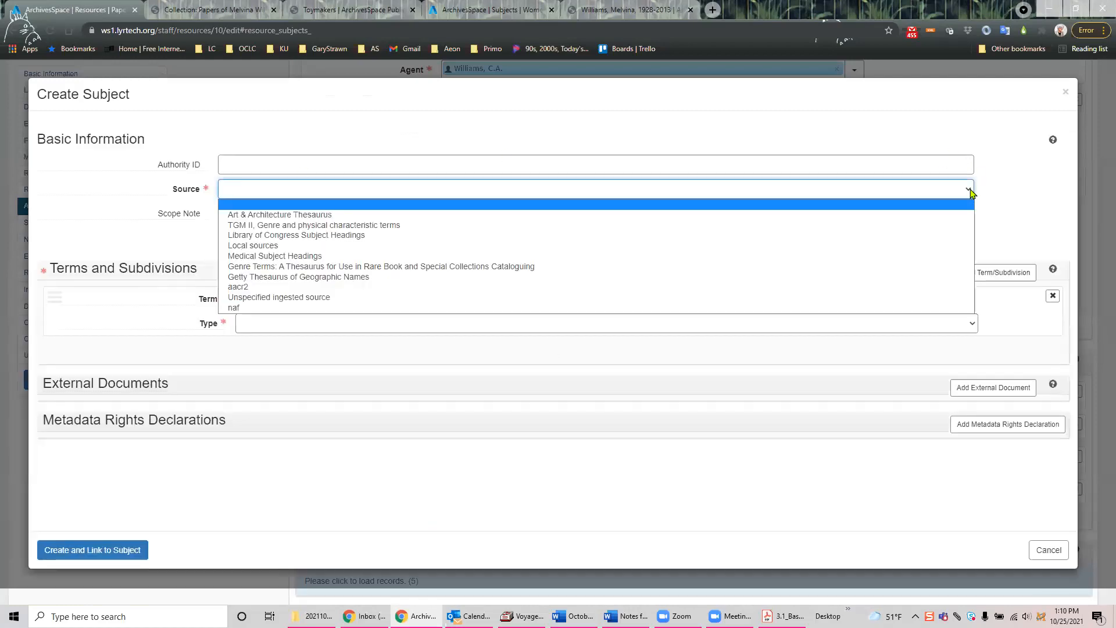
{"action": "left_click", "coordinate": [373, 247]}
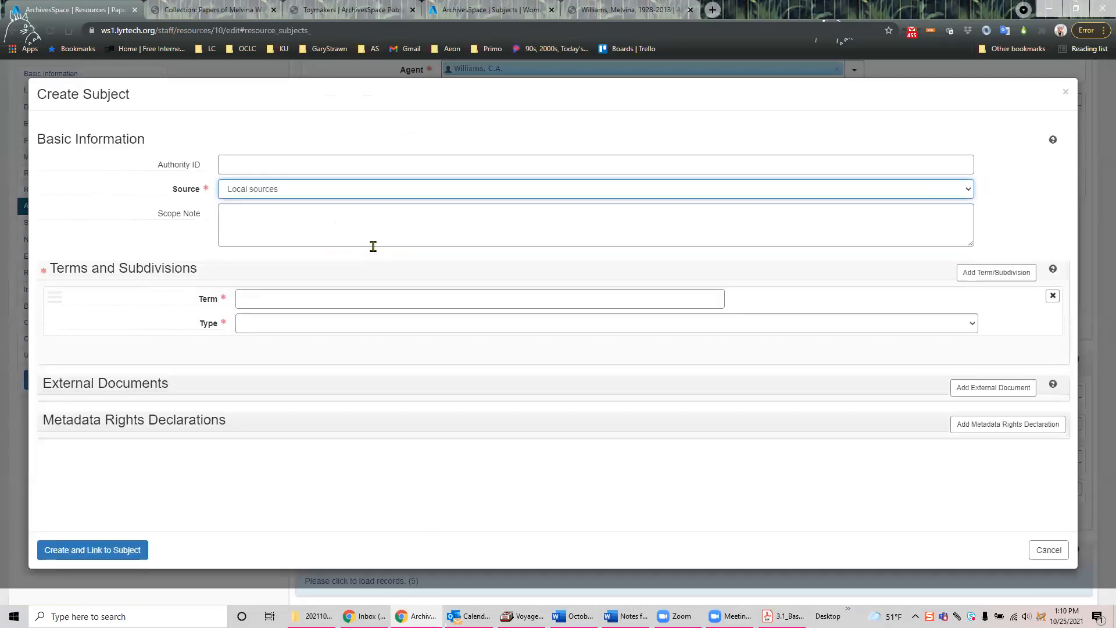
{"action": "left_click", "coordinate": [322, 300]}
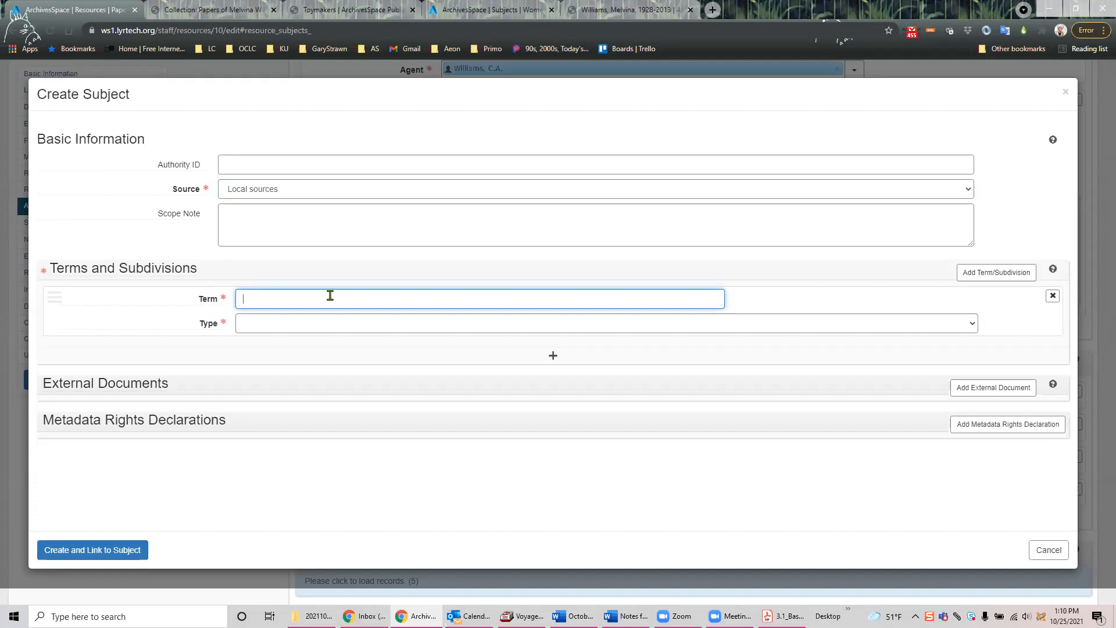
{"action": "type", "text": "North Pole"}
Step: Make North Pole a Geographic term, link it to the record, and save
{"action": "left_click", "coordinate": [974, 324]}
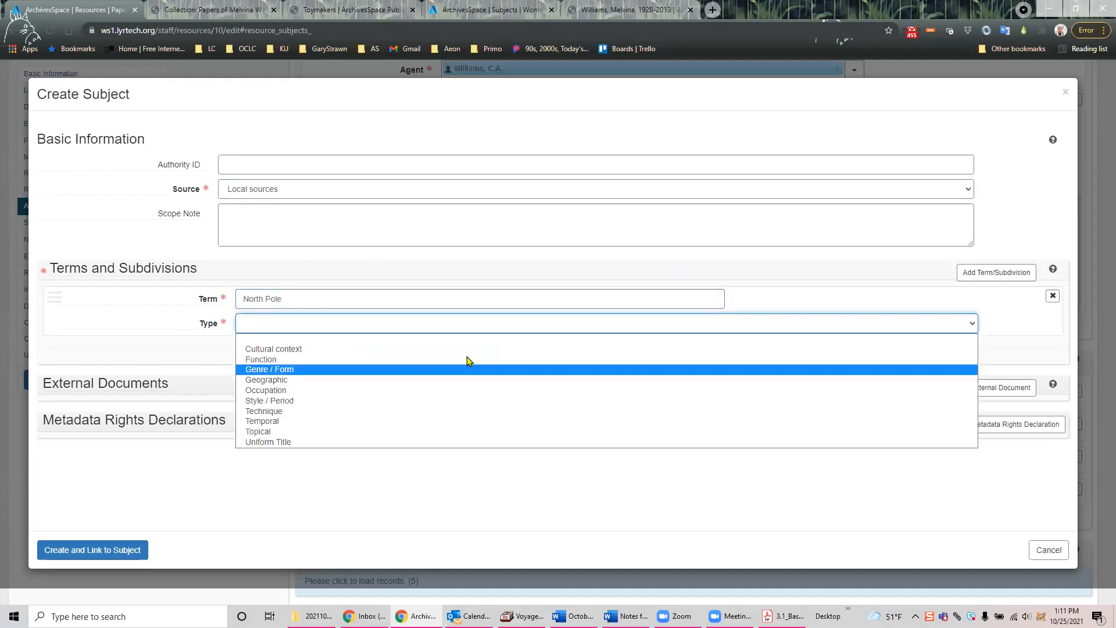
{"action": "left_click", "coordinate": [274, 380]}
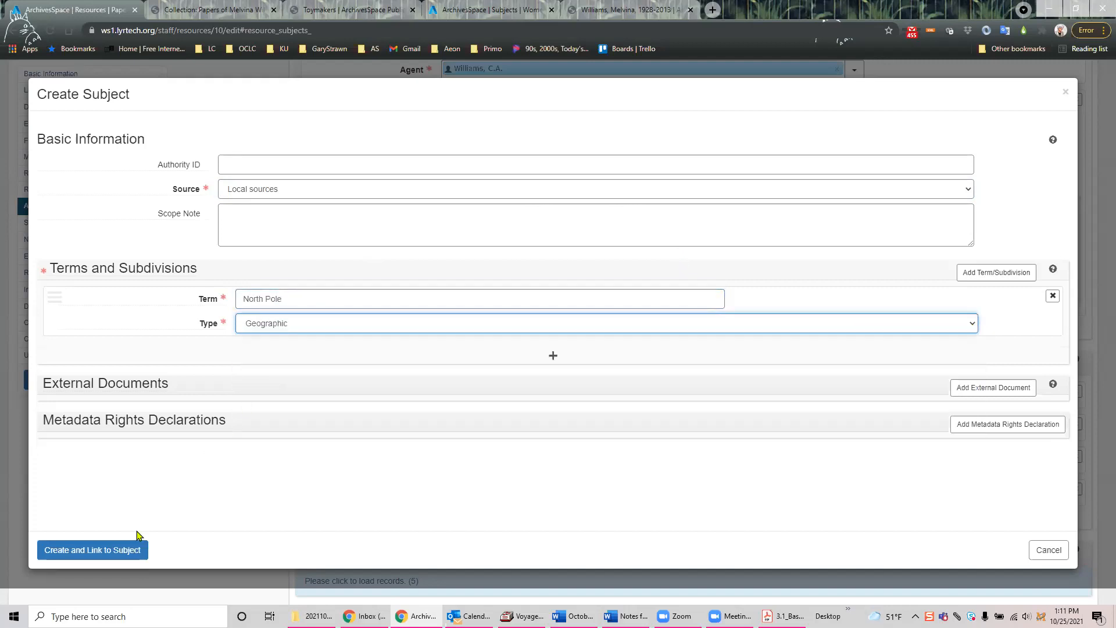
{"action": "left_click", "coordinate": [120, 550]}
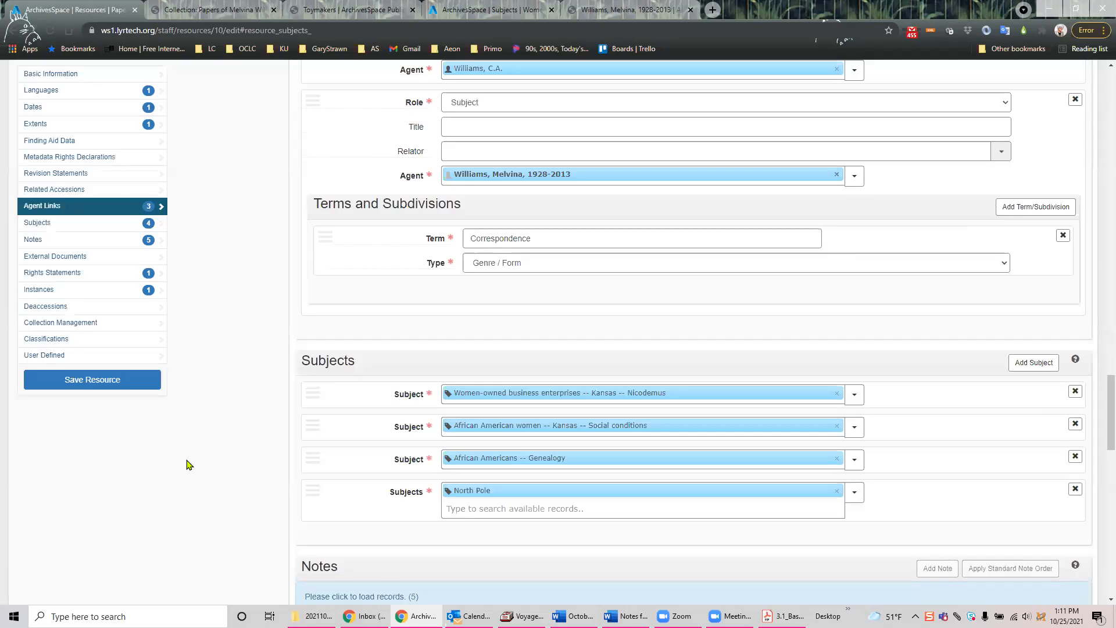
{"action": "left_click", "coordinate": [90, 383]}
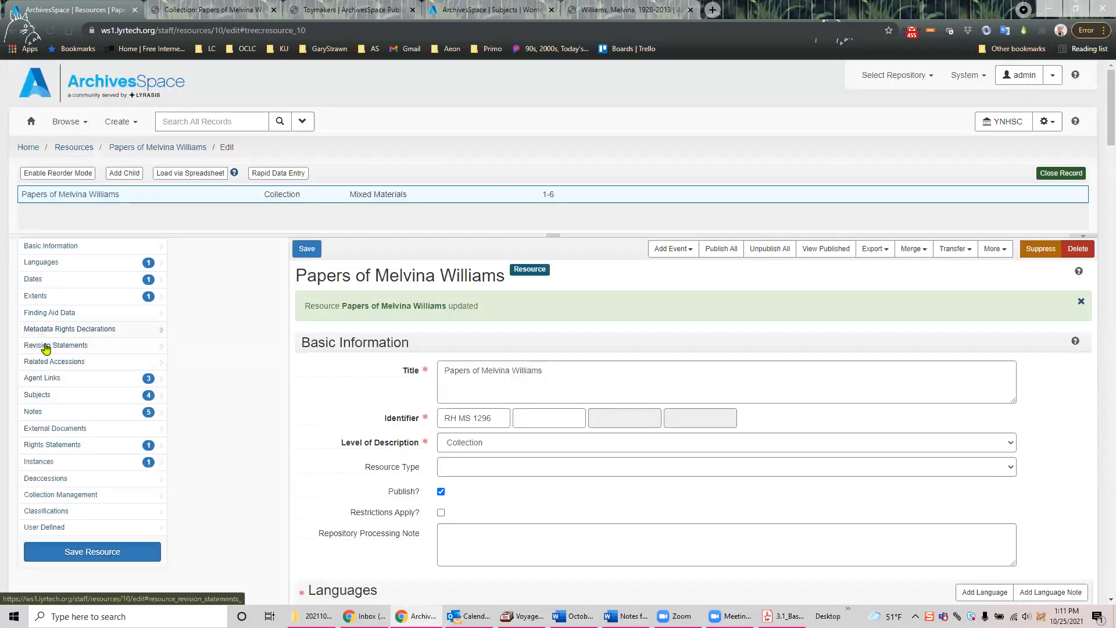
{"action": "left_click", "coordinate": [38, 395]}
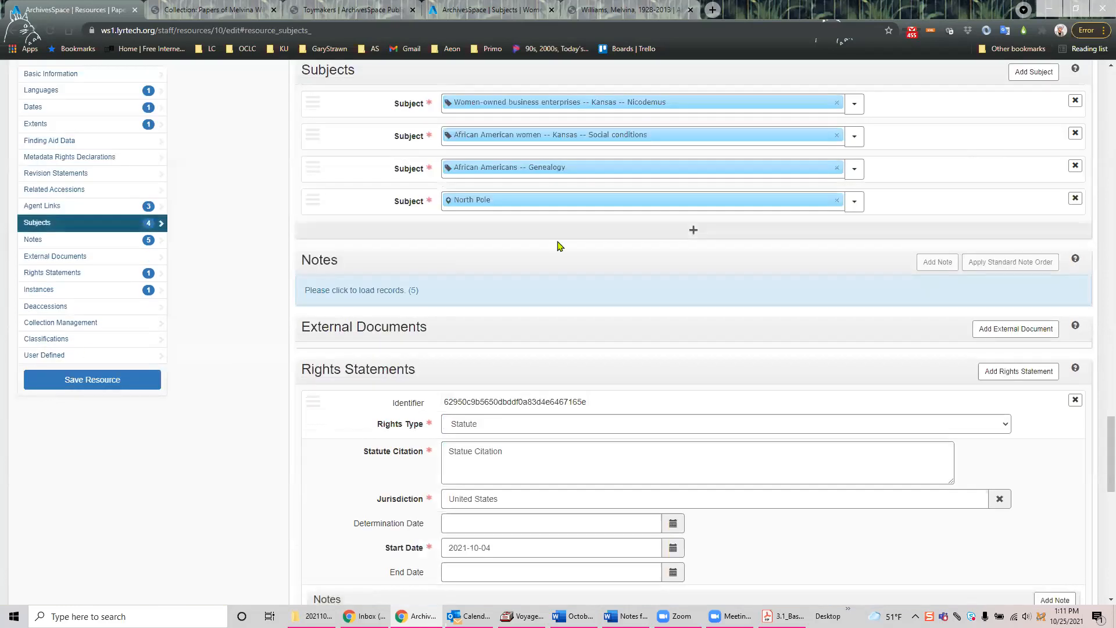
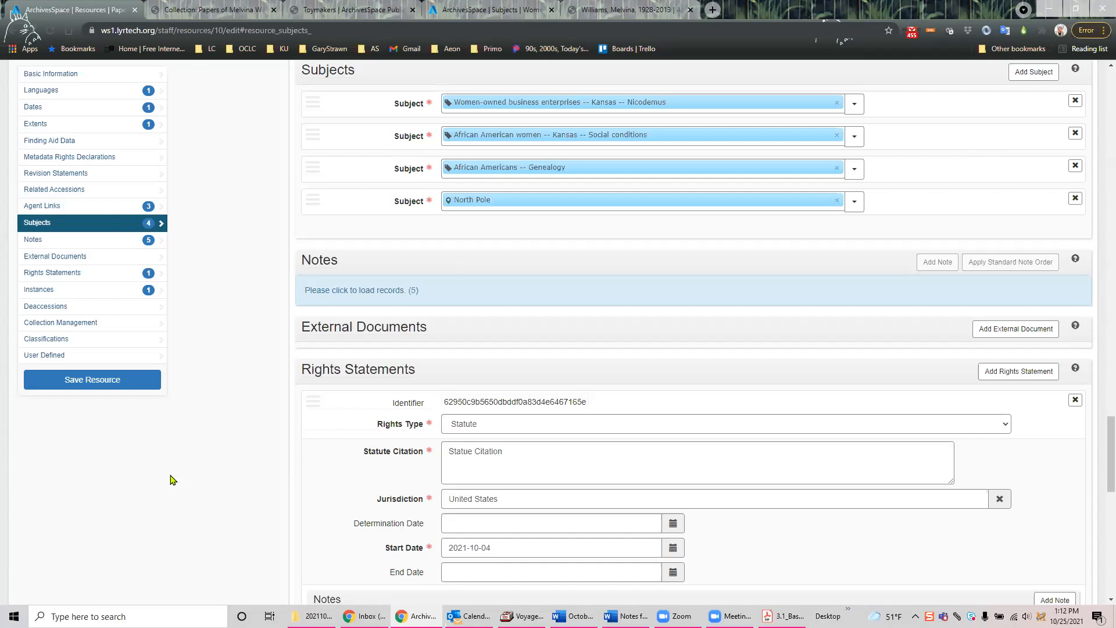
Step: Save the Papers of Melvina Williams record and review its agent links and four subjects, ending with North Pole
{"action": "scroll", "coordinate": [506, 386], "scroll_direction": "up", "scroll_amount": 5}
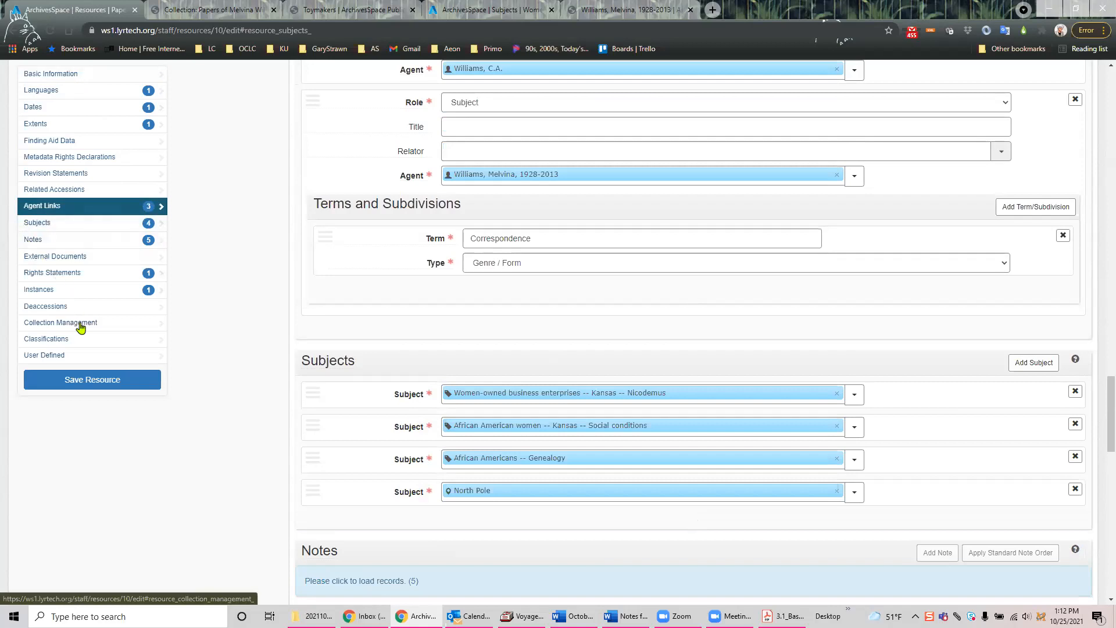
{"action": "left_click", "coordinate": [102, 386]}
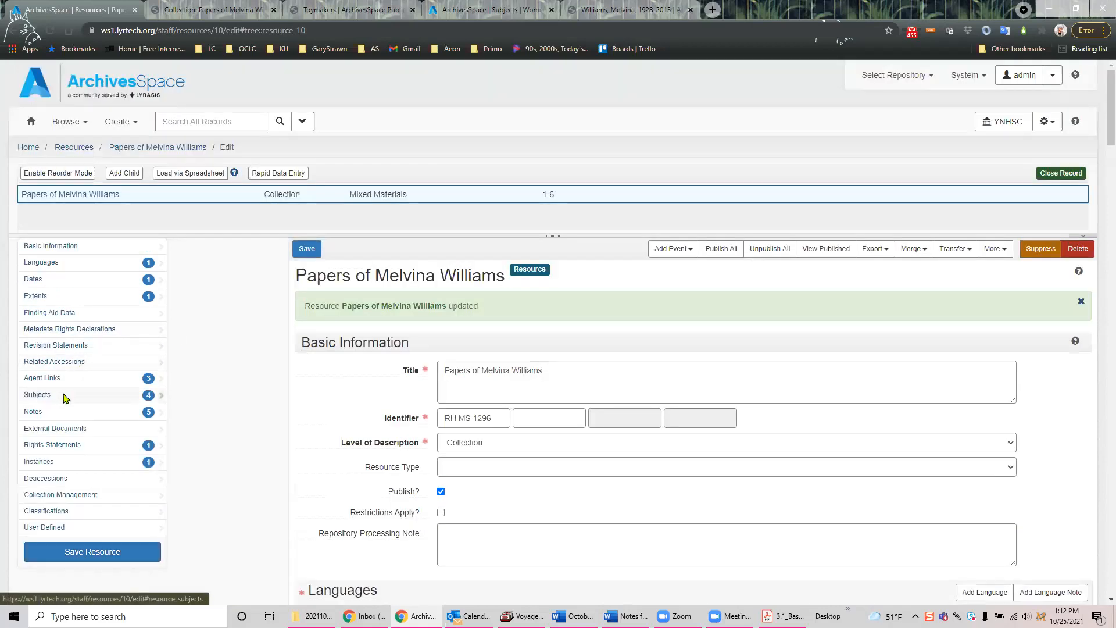
{"action": "left_click", "coordinate": [68, 394]}
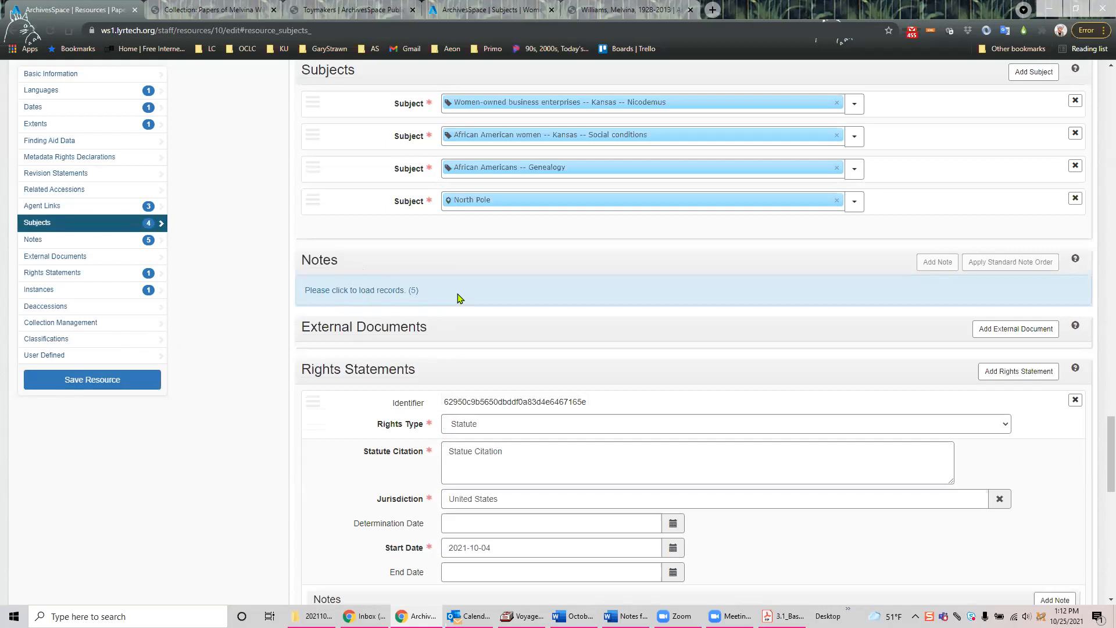
{"action": "scroll", "coordinate": [558, 276], "scroll_direction": "up", "scroll_amount": 4}
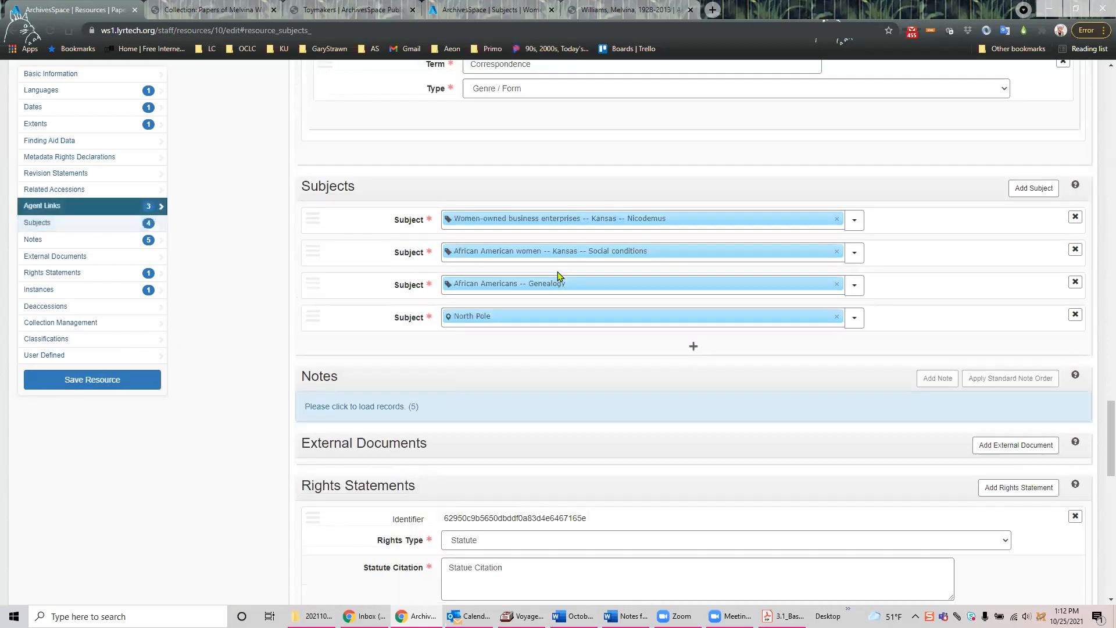
{"action": "scroll", "coordinate": [558, 276], "scroll_direction": "up", "scroll_amount": 5}
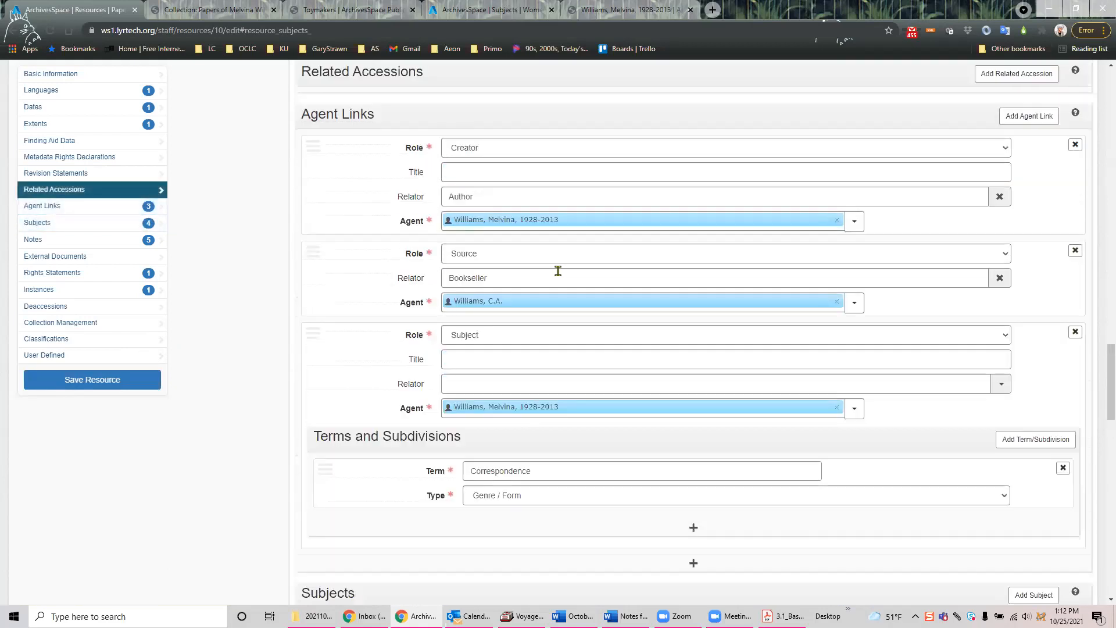
{"action": "scroll", "coordinate": [558, 271], "scroll_direction": "down", "scroll_amount": 5}
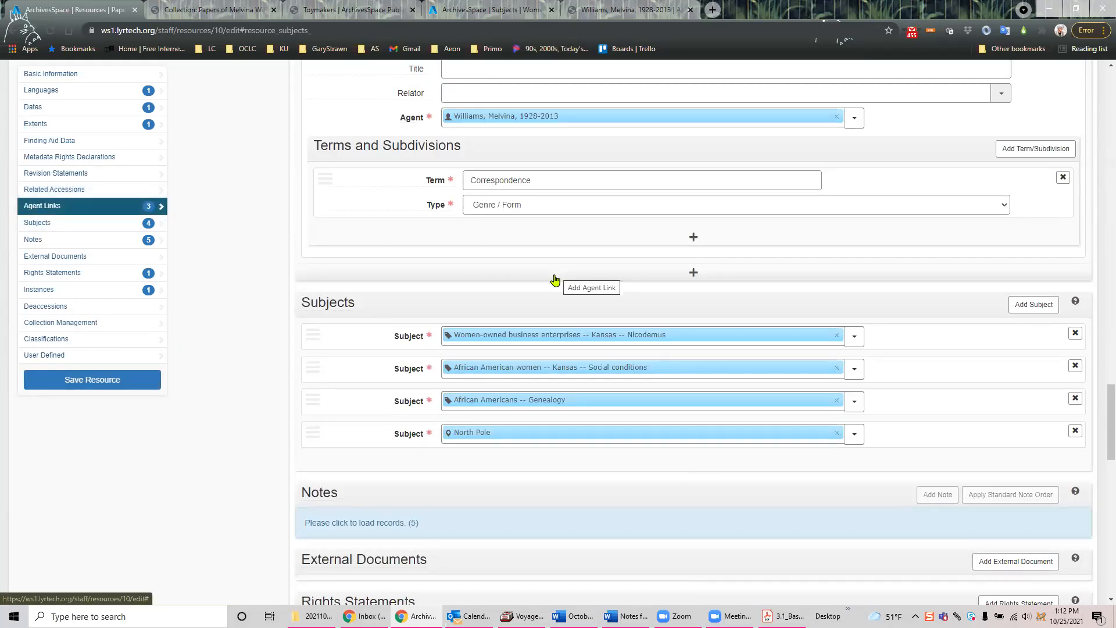
{"action": "scroll", "coordinate": [554, 279], "scroll_direction": "down", "scroll_amount": 1}
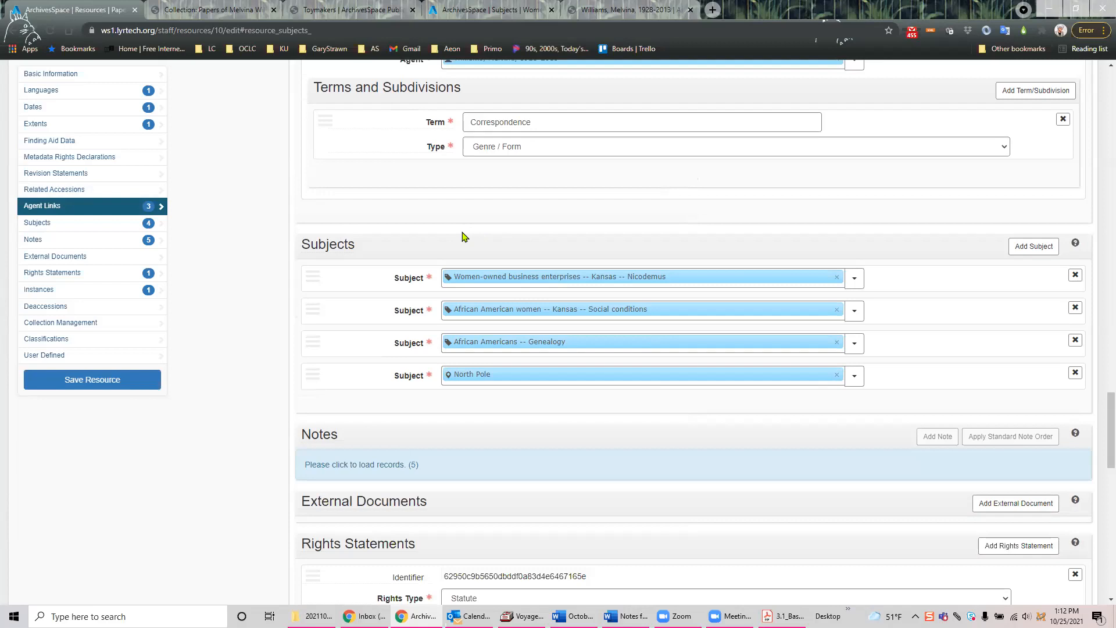
{"action": "mouse_move", "coordinate": [696, 407]}
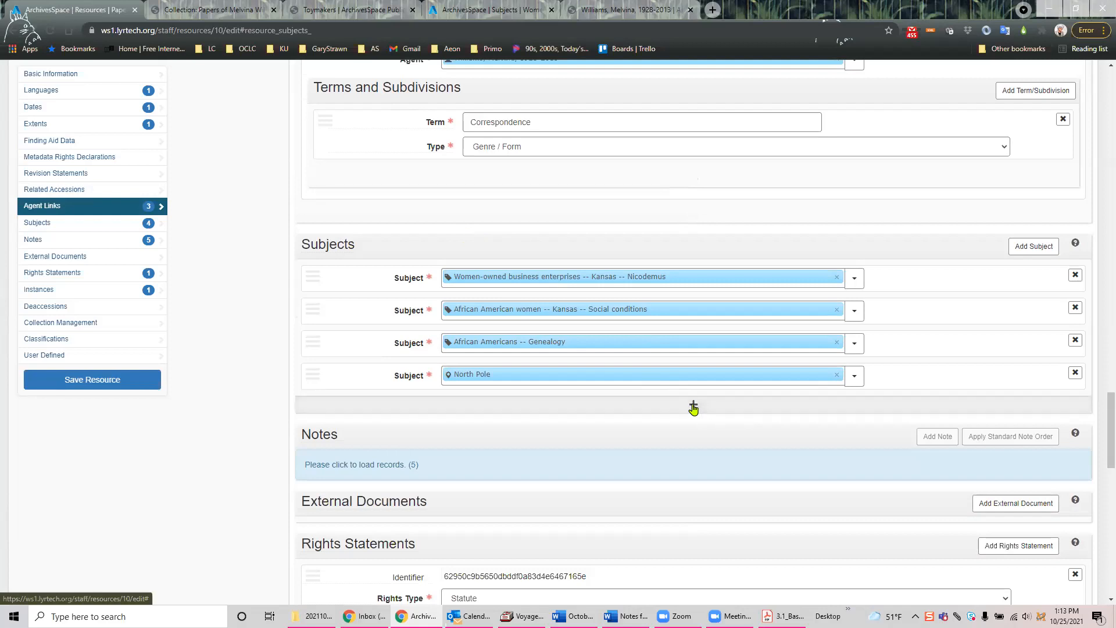
Step: Link the Toymakers subject after North Pole, save the record, and reload its five subjects
{"action": "left_click", "coordinate": [694, 408]}
{"action": "left_click", "coordinate": [749, 410]}
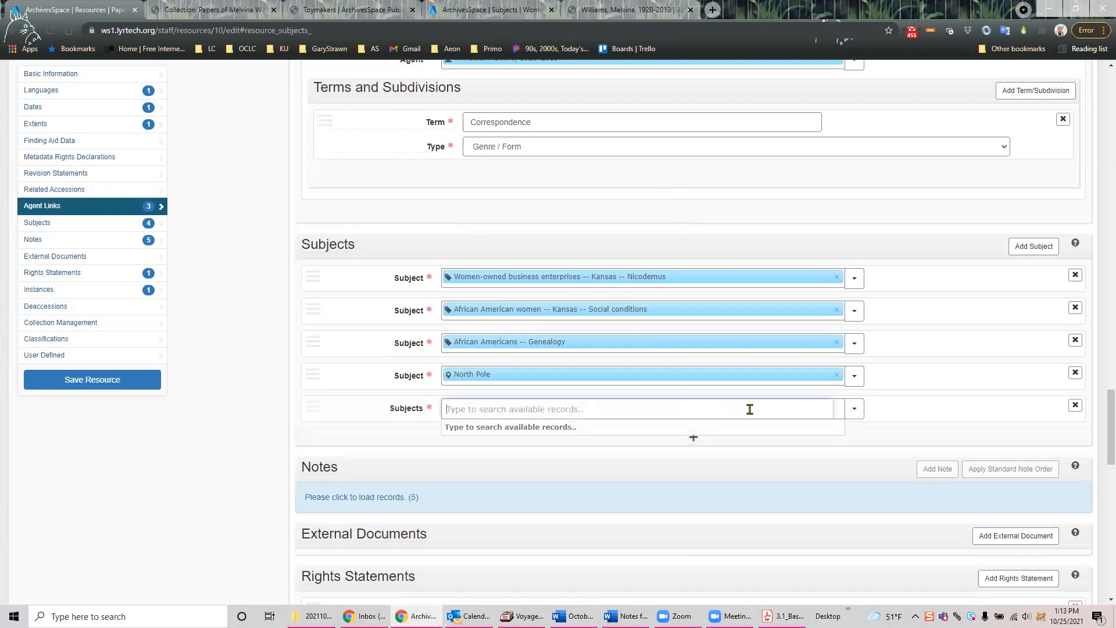
{"action": "type", "text": "toy"}
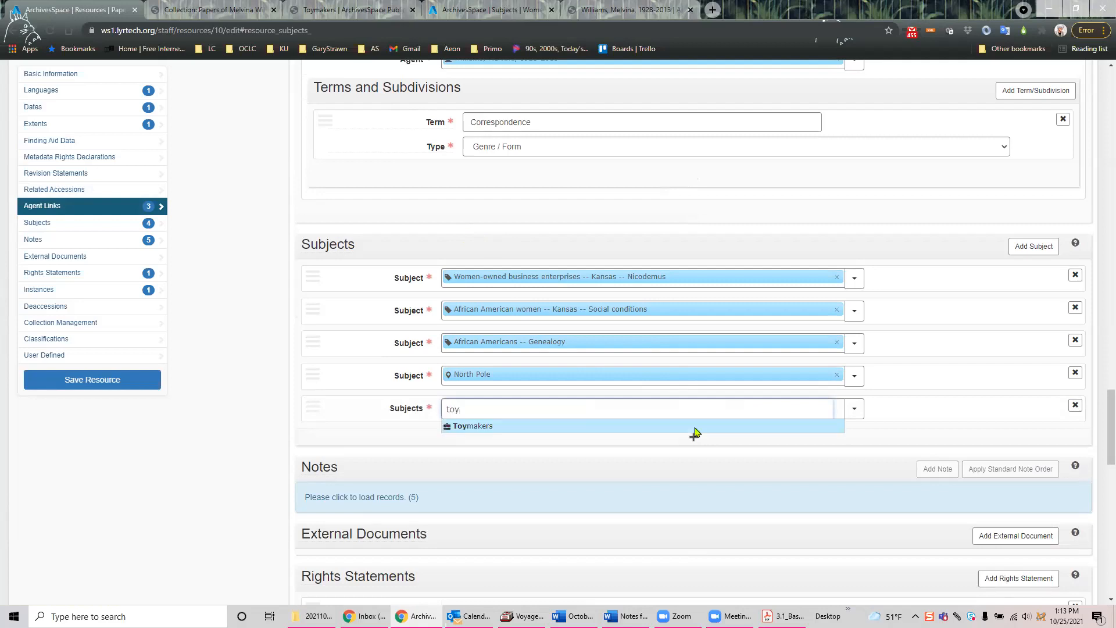
{"action": "left_click", "coordinate": [497, 427]}
{"action": "left_click", "coordinate": [95, 384]}
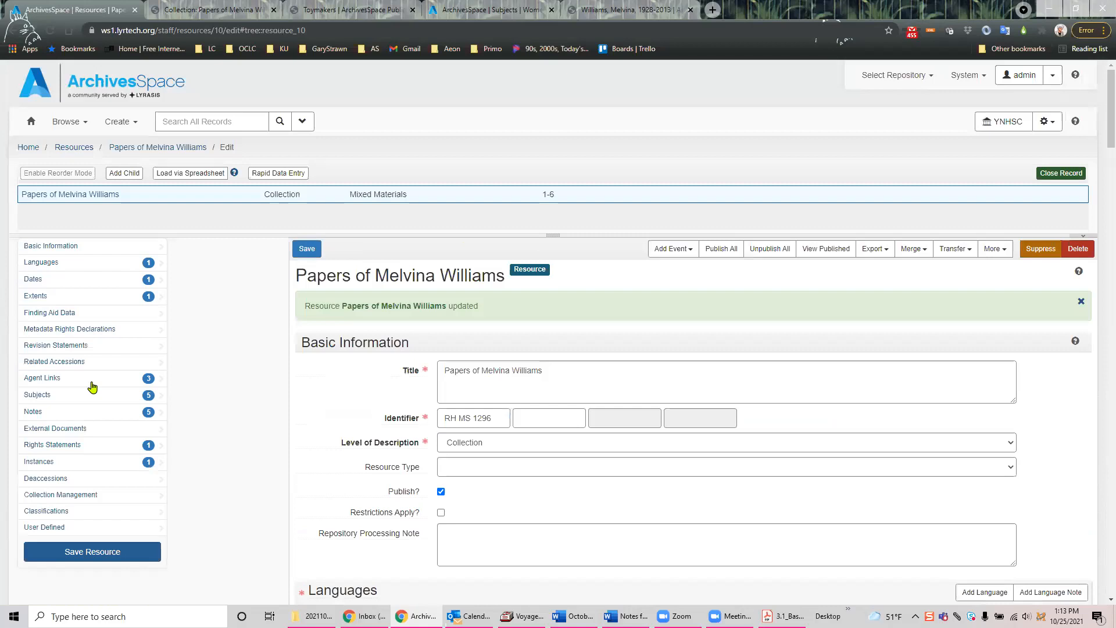
{"action": "left_click", "coordinate": [37, 394]}
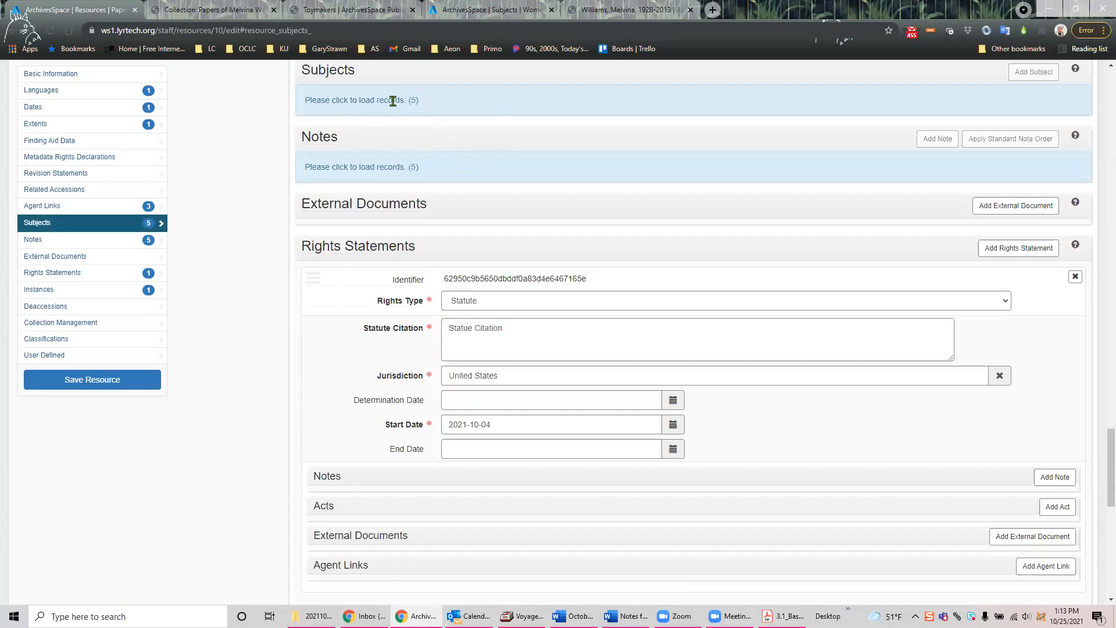
{"action": "left_click", "coordinate": [362, 100]}
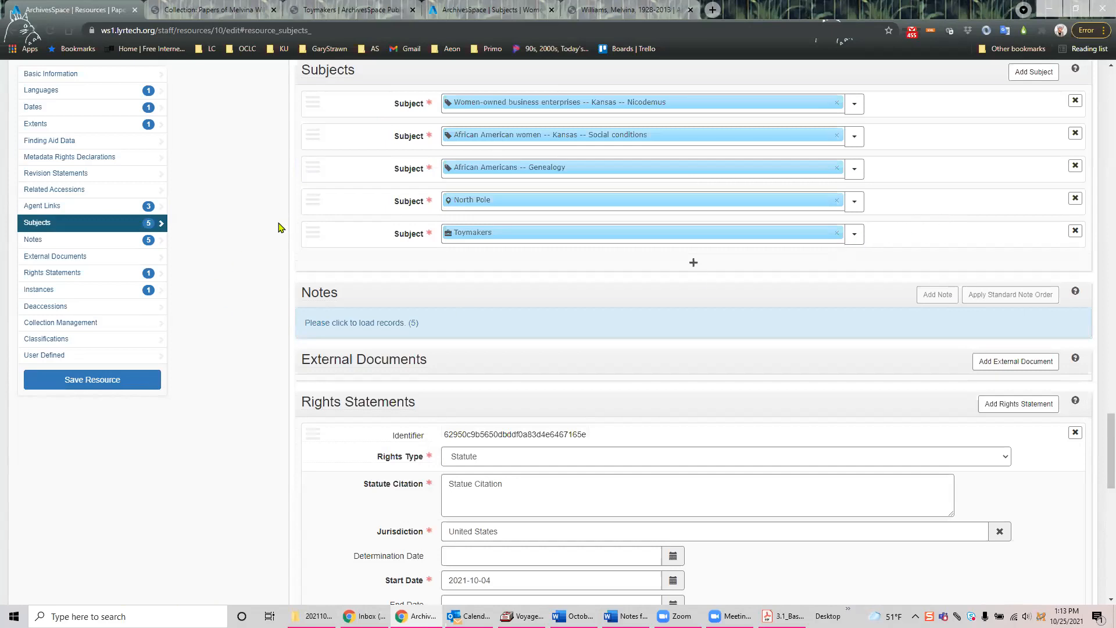
{"action": "scroll", "coordinate": [279, 228], "scroll_direction": "up", "scroll_amount": 2}
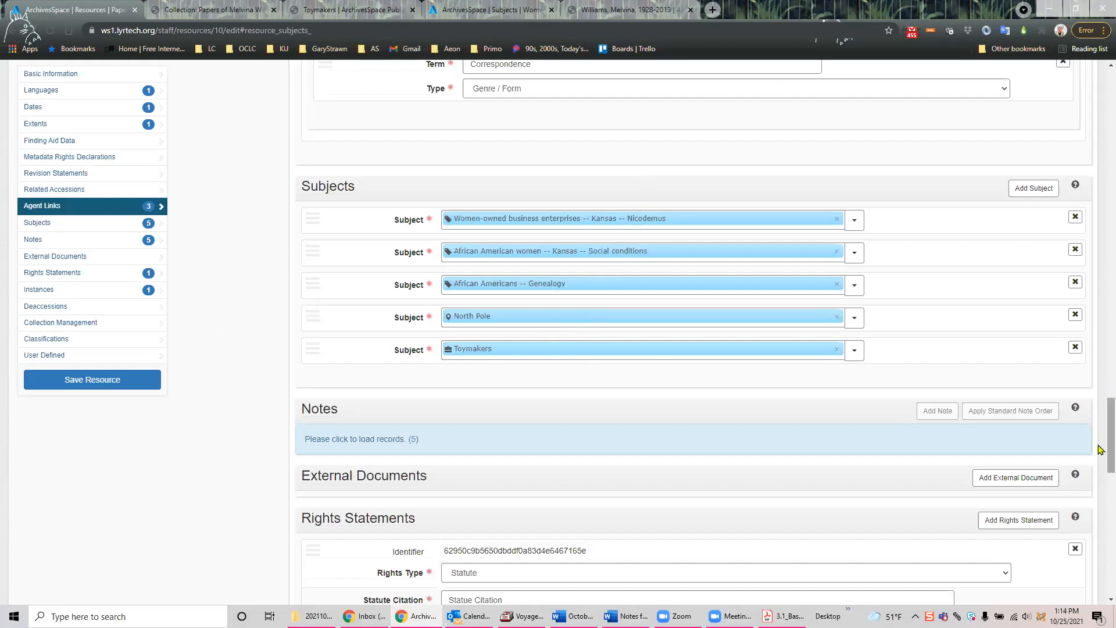
{"action": "scroll", "coordinate": [1101, 449], "scroll_direction": "up", "scroll_amount": 20}
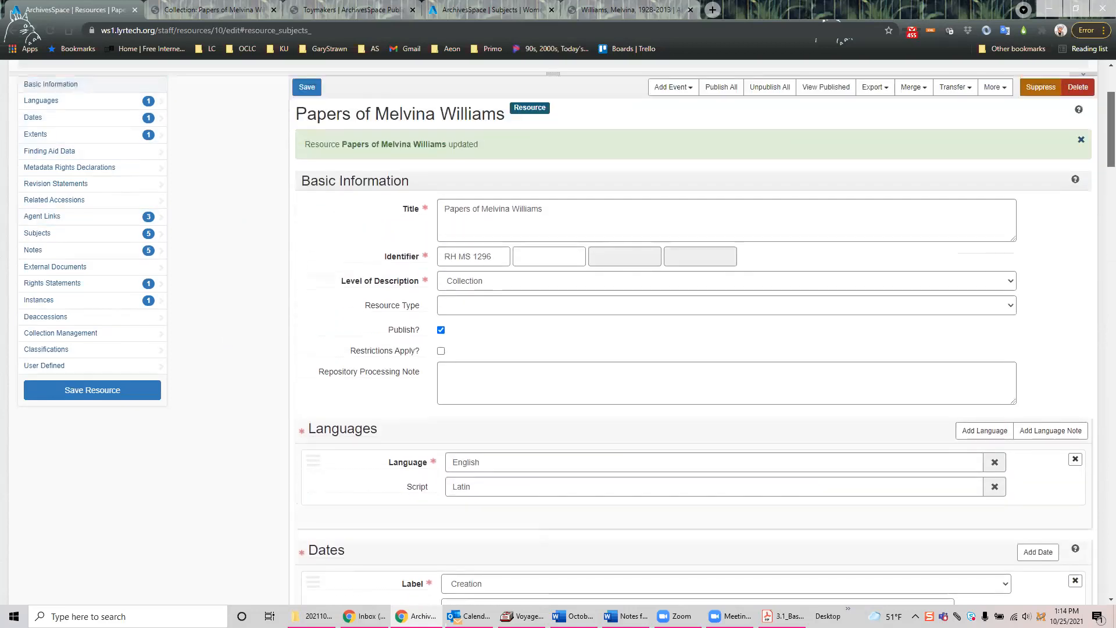
{"action": "scroll", "coordinate": [1100, 449], "scroll_direction": "up", "scroll_amount": 3}
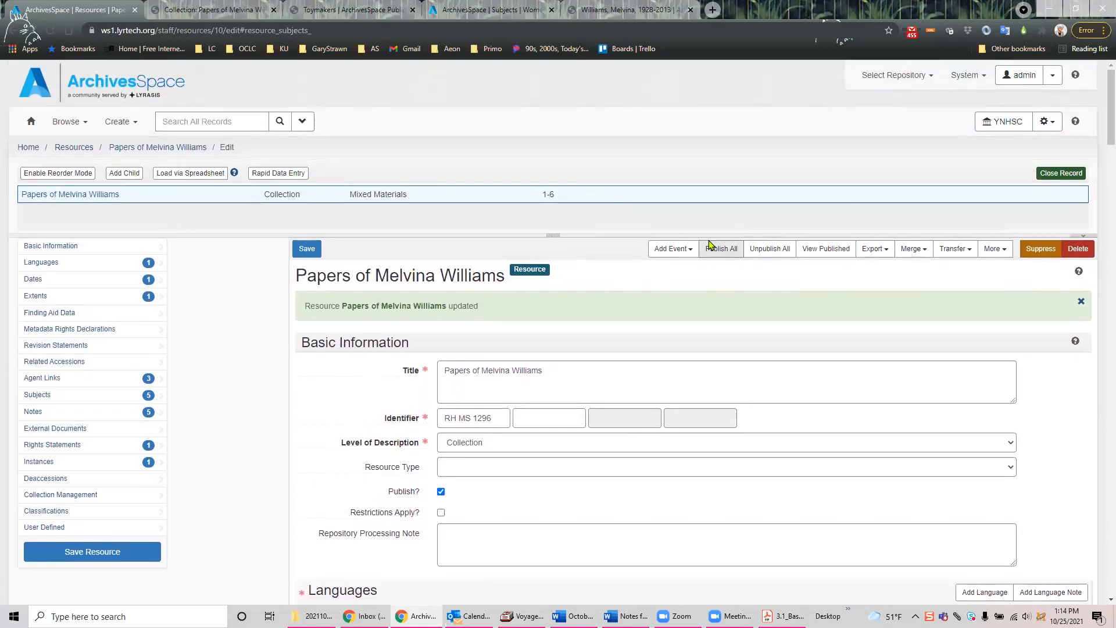
Step: View the published collection and browse the public Subjects list of 76 subjects
{"action": "left_click", "coordinate": [819, 254]}
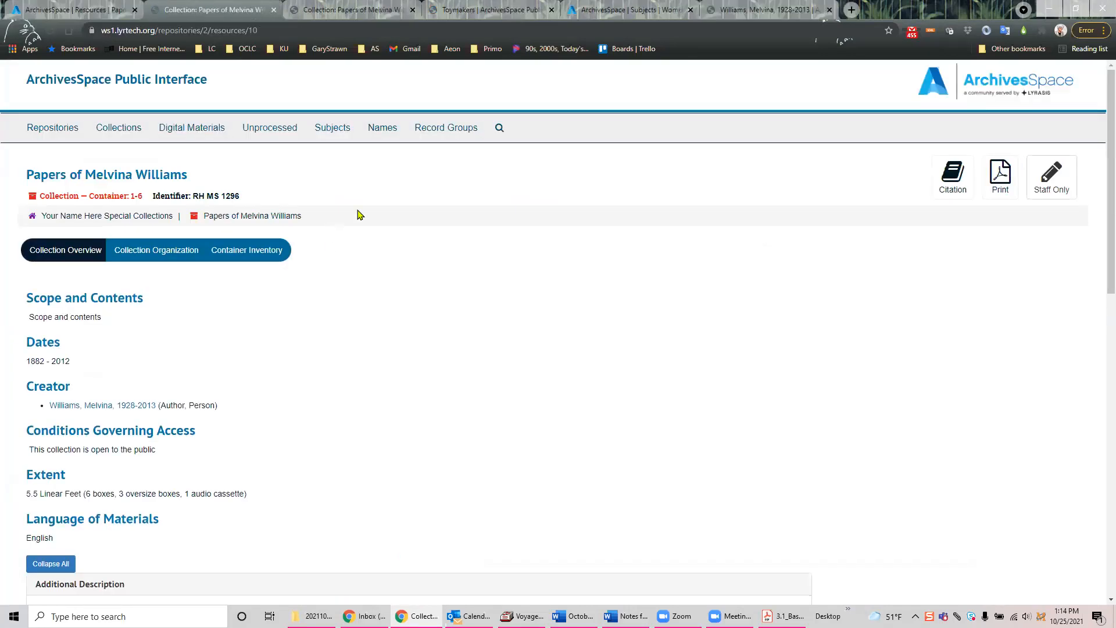
{"action": "left_click", "coordinate": [340, 133]}
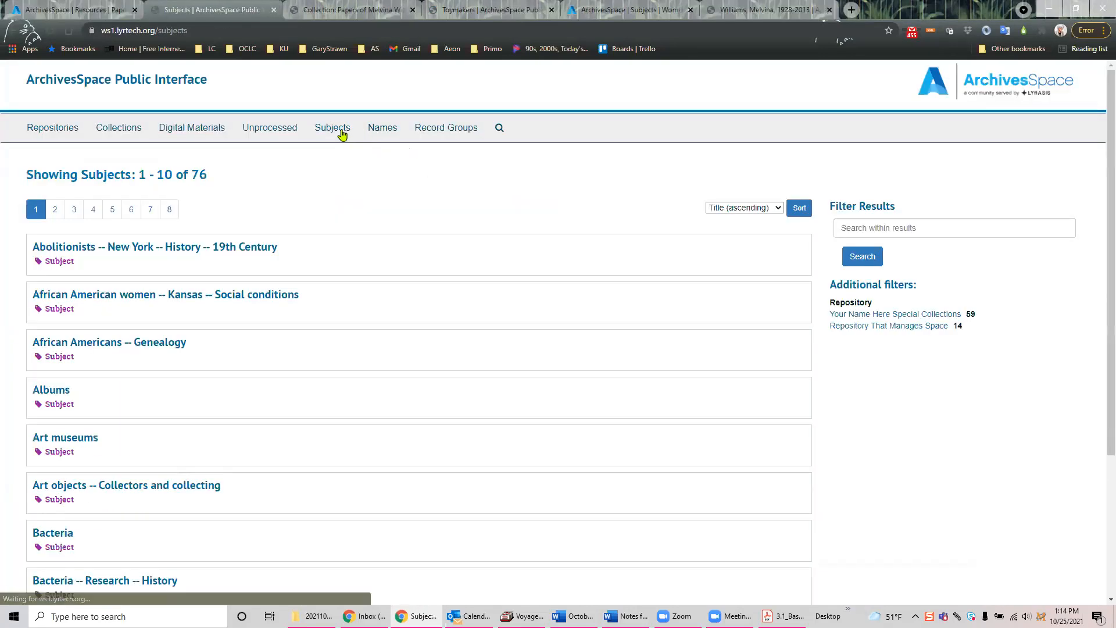
{"action": "scroll", "coordinate": [492, 213], "scroll_direction": "down", "scroll_amount": 3}
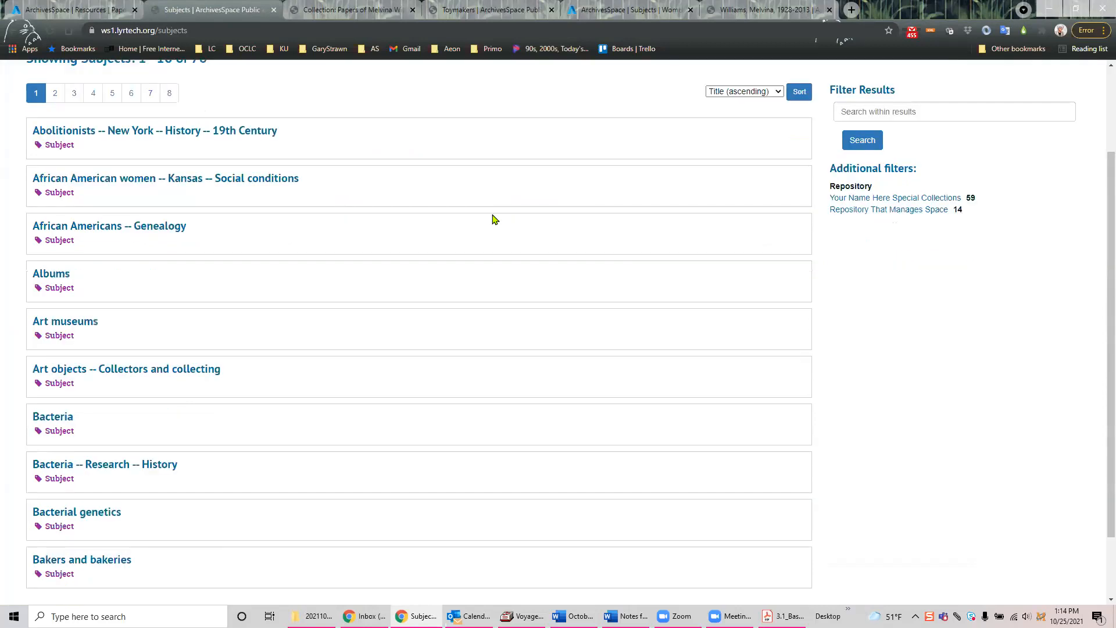
{"action": "scroll", "coordinate": [492, 231], "scroll_direction": "up", "scroll_amount": 3}
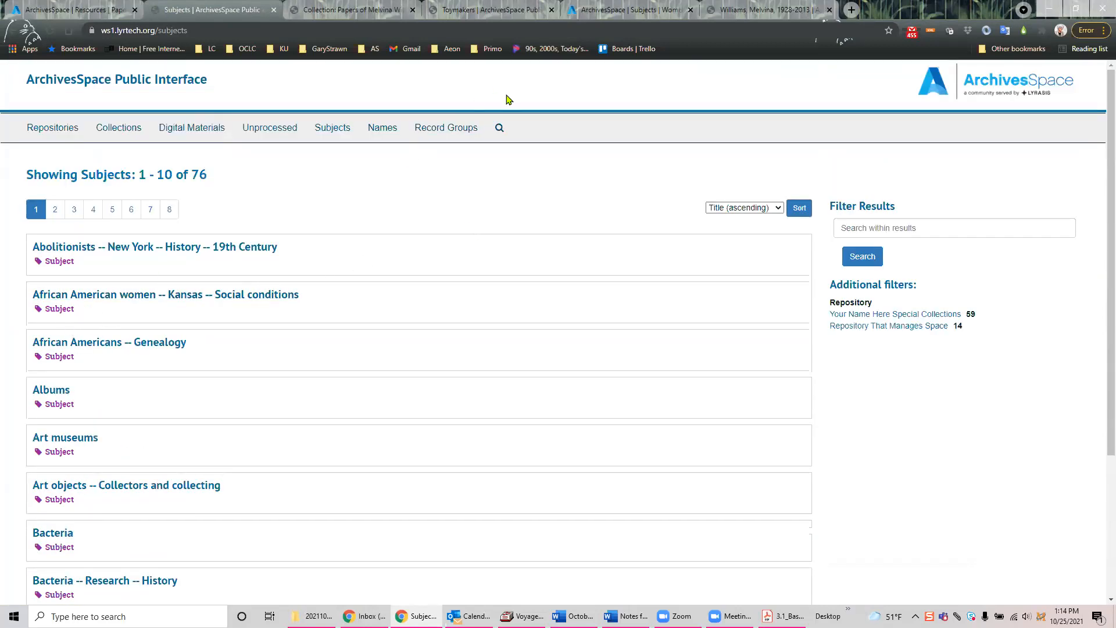
Step: Run a public keyword search for 'toymakers', then return to the staff edit page of the record
{"action": "left_click", "coordinate": [501, 130]}
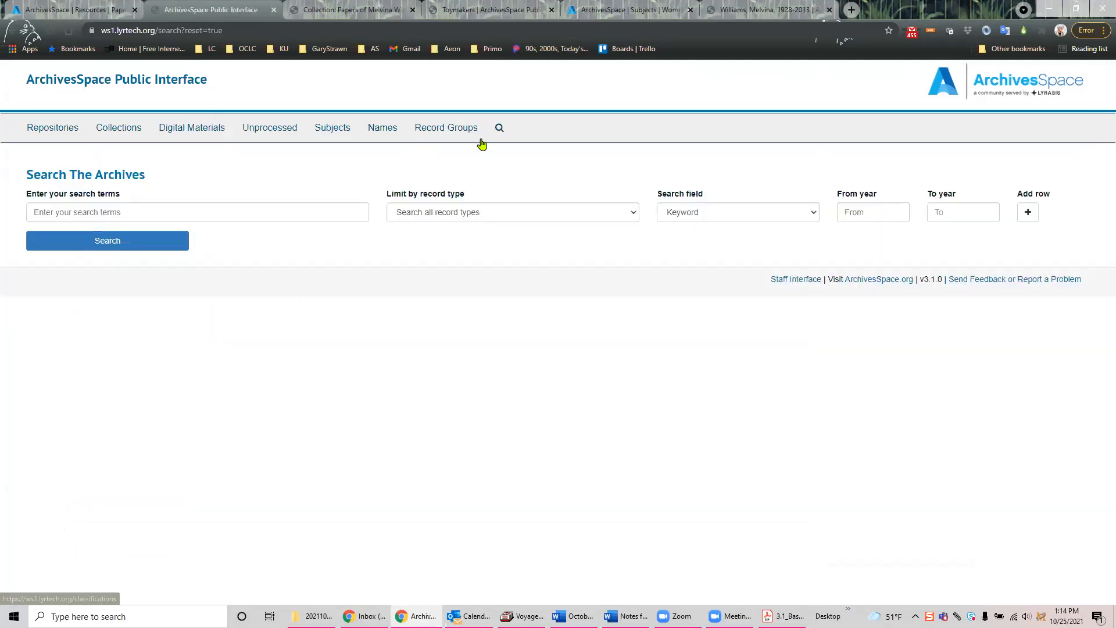
{"action": "left_click", "coordinate": [264, 216]}
{"action": "type", "text": "toy"}
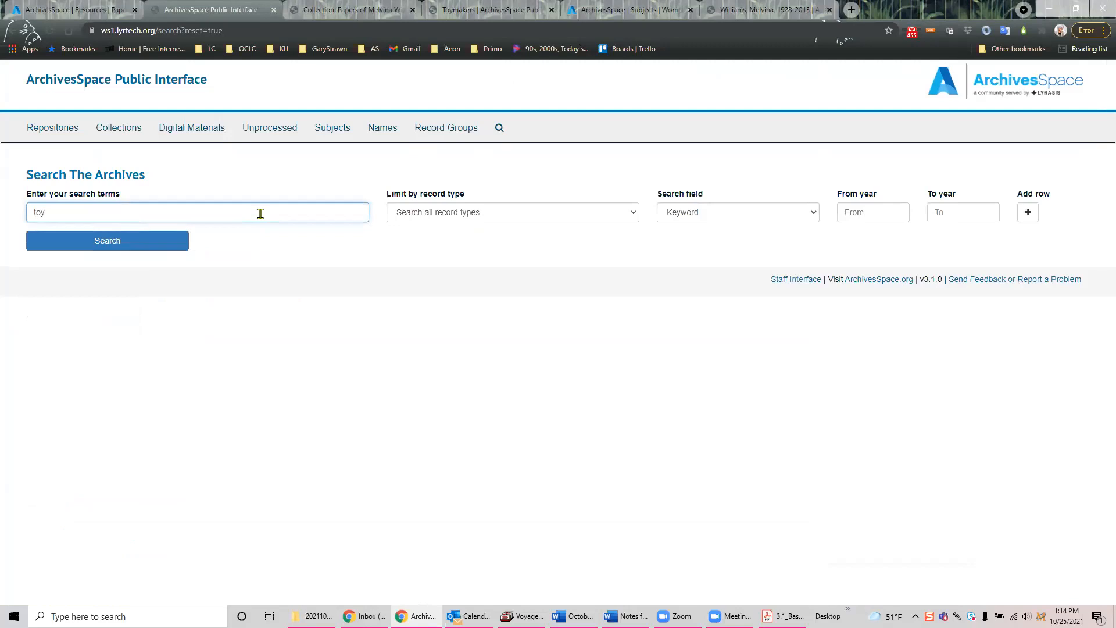
{"action": "type", "text": "makers"}
{"action": "key", "text": "Return"}
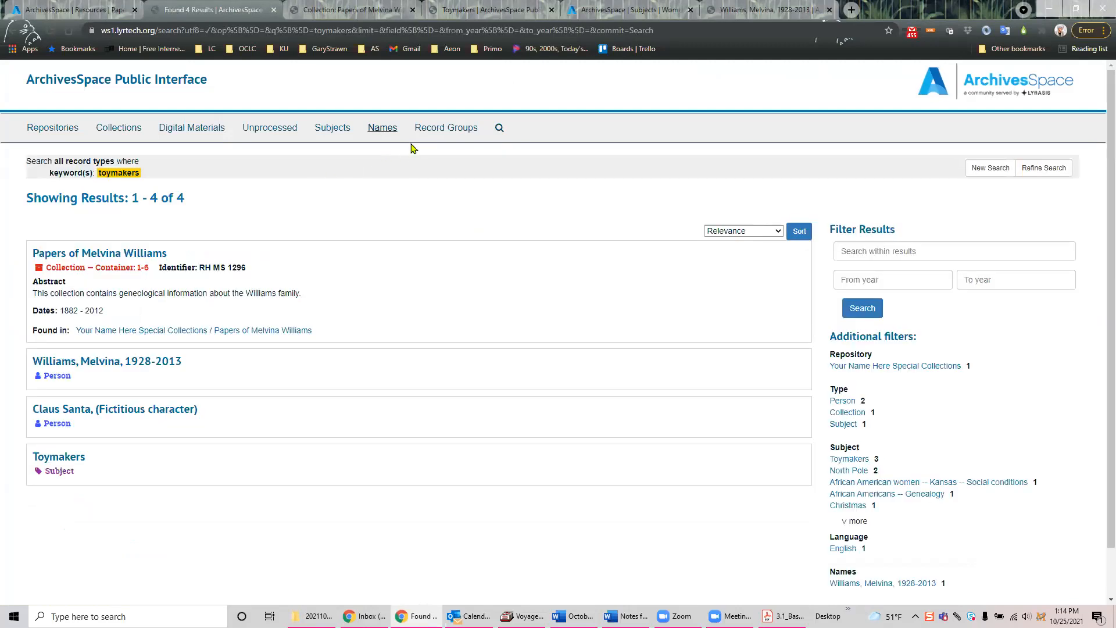
{"action": "left_click", "coordinate": [100, 13]}
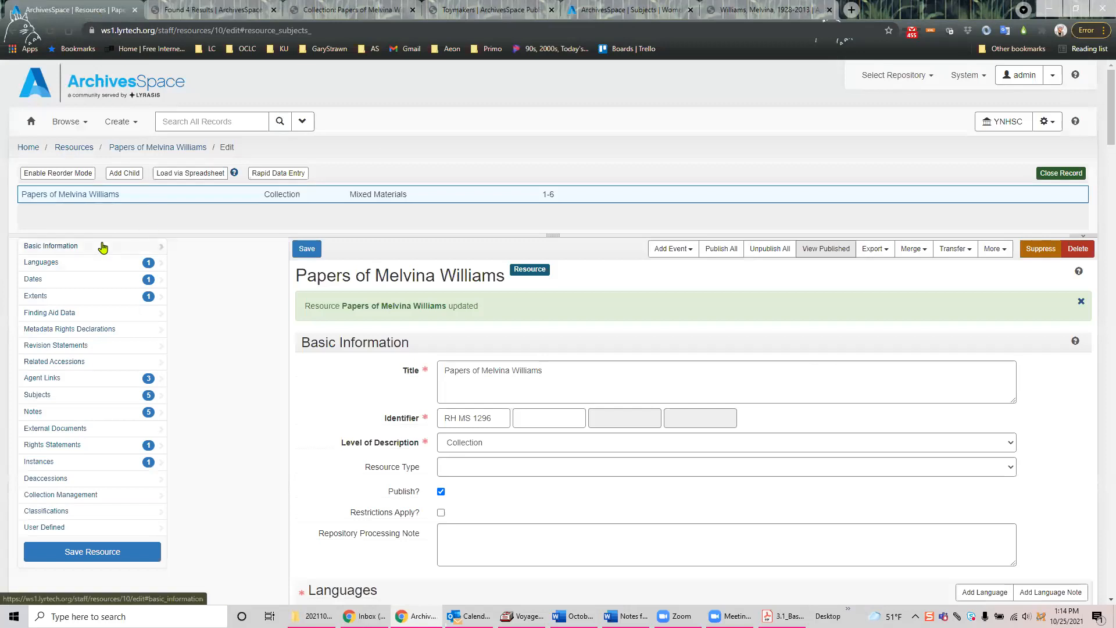
Step: Review the saved record's subjects and five notes, then confirm the updated message in Basic Information
{"action": "left_click", "coordinate": [102, 245]}
{"action": "scroll", "coordinate": [174, 232], "scroll_direction": "down", "scroll_amount": 5}
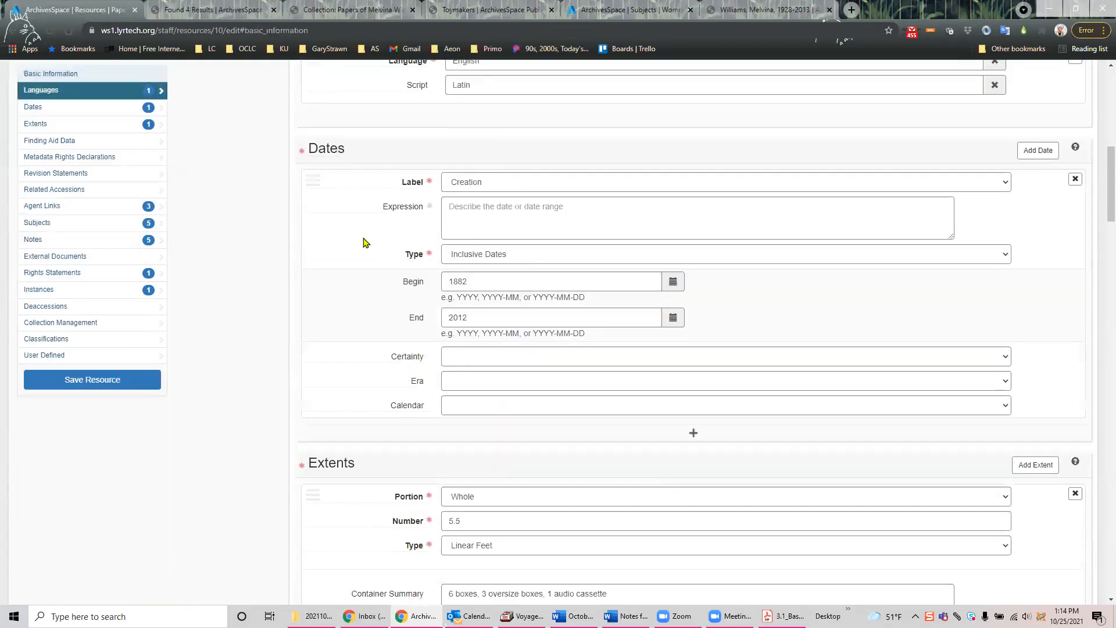
{"action": "left_click", "coordinate": [89, 224]}
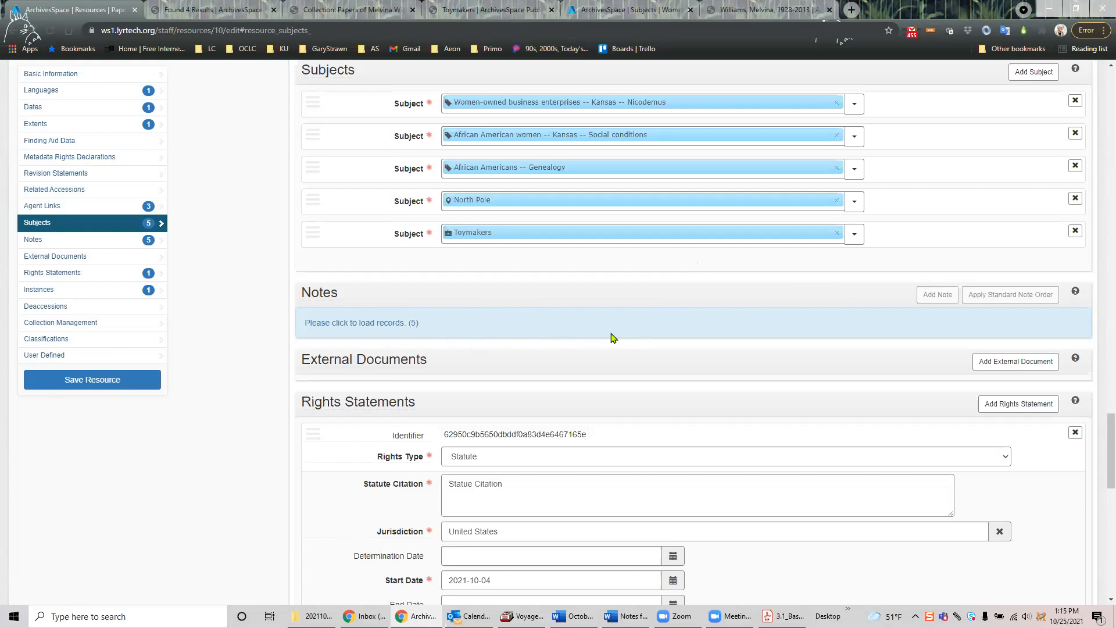
{"action": "left_click", "coordinate": [393, 329]}
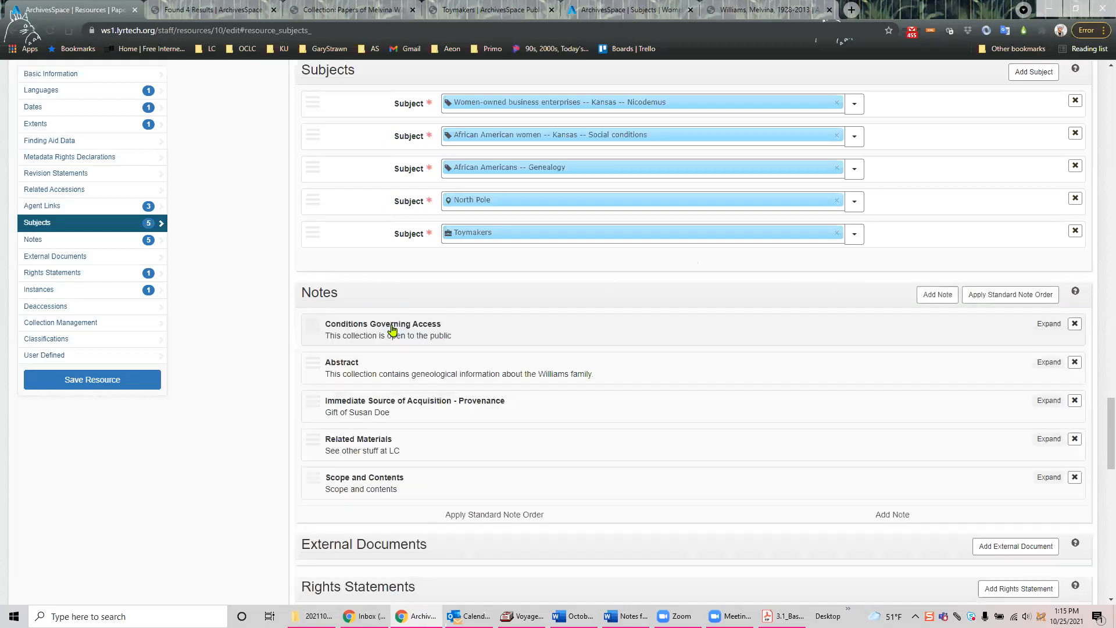
{"action": "scroll", "coordinate": [534, 357], "scroll_direction": "up", "scroll_amount": 5}
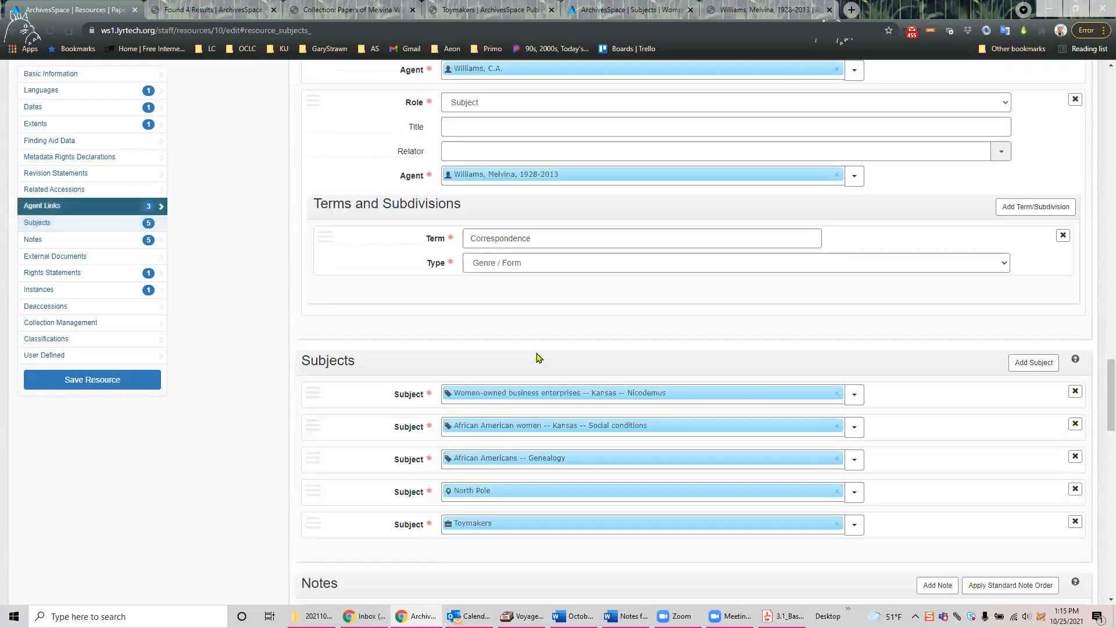
{"action": "left_click", "coordinate": [105, 80]}
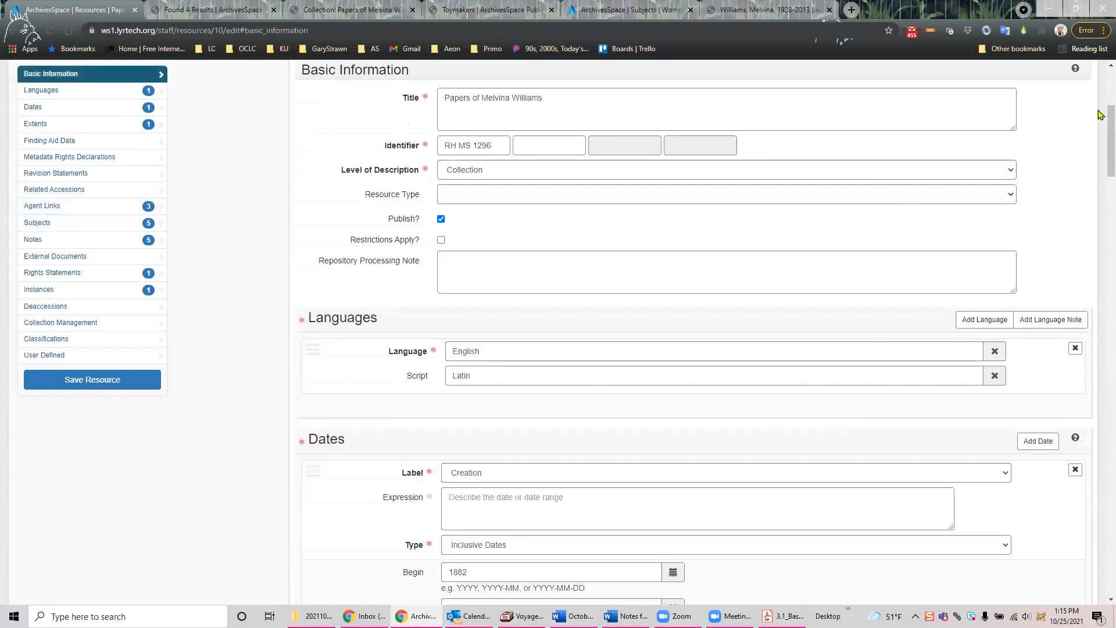
{"action": "scroll", "coordinate": [1100, 128], "scroll_direction": "up", "scroll_amount": 5}
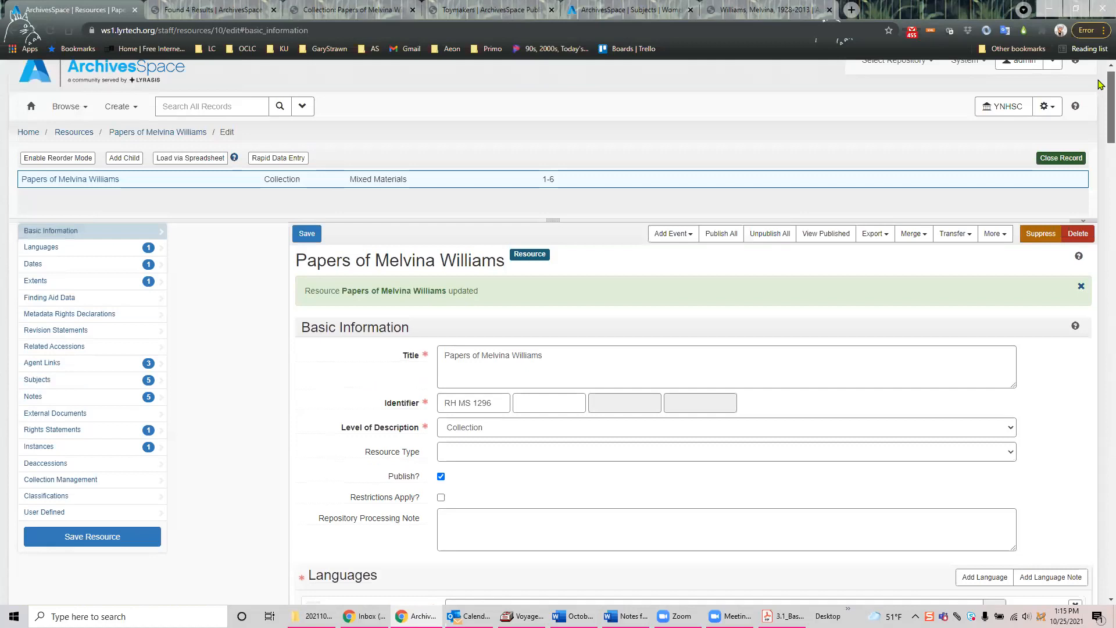
{"action": "left_click", "coordinate": [1054, 172]}
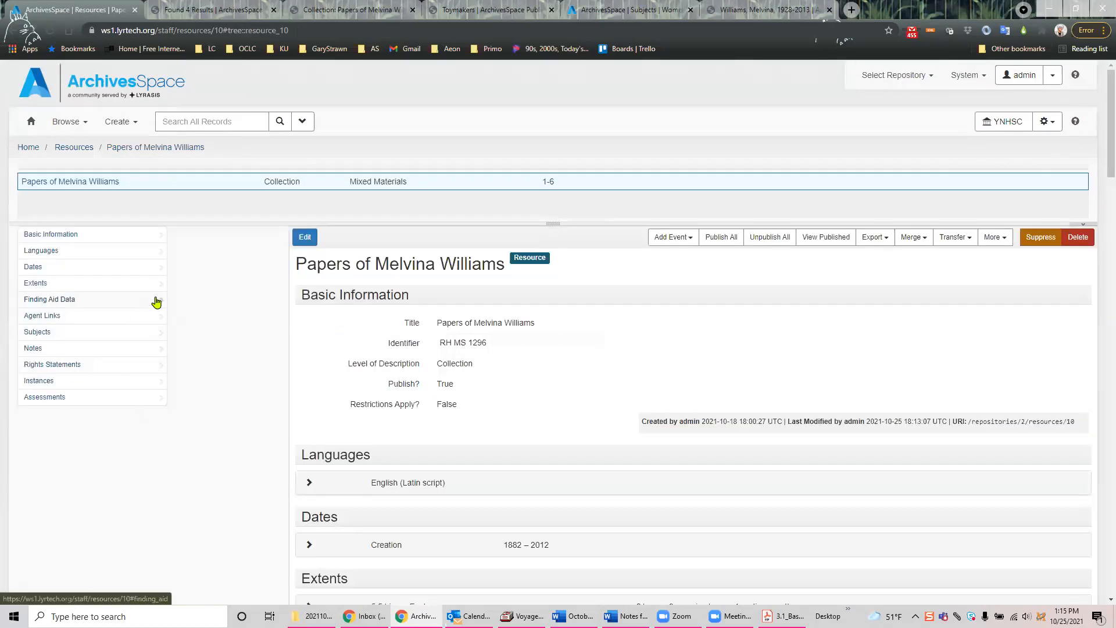
{"action": "left_click", "coordinate": [215, 10]}
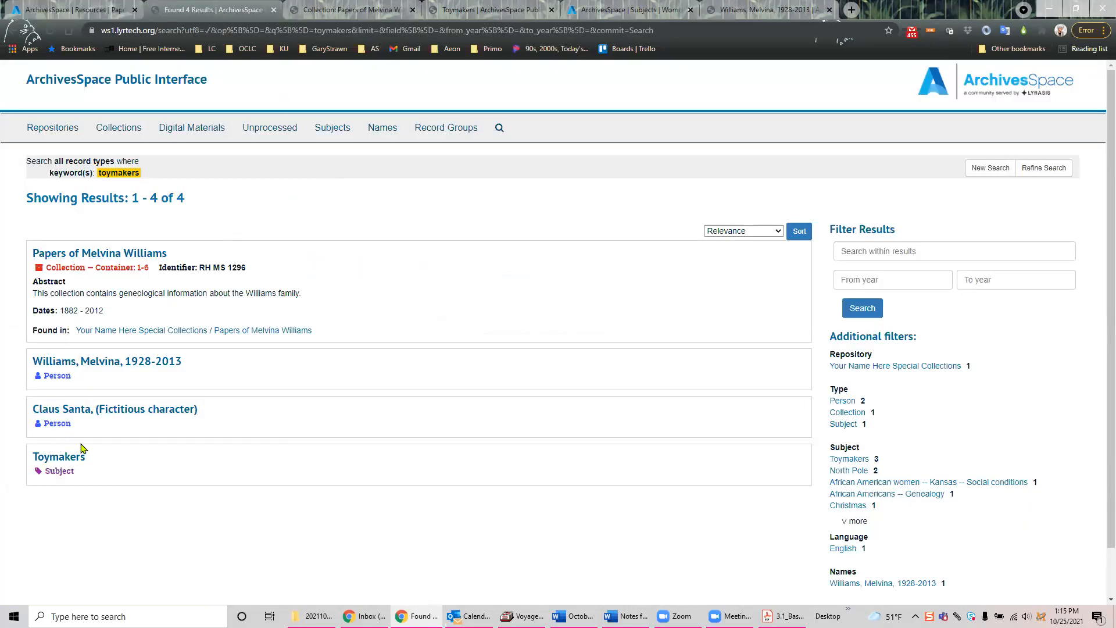
{"action": "left_click", "coordinate": [100, 14]}
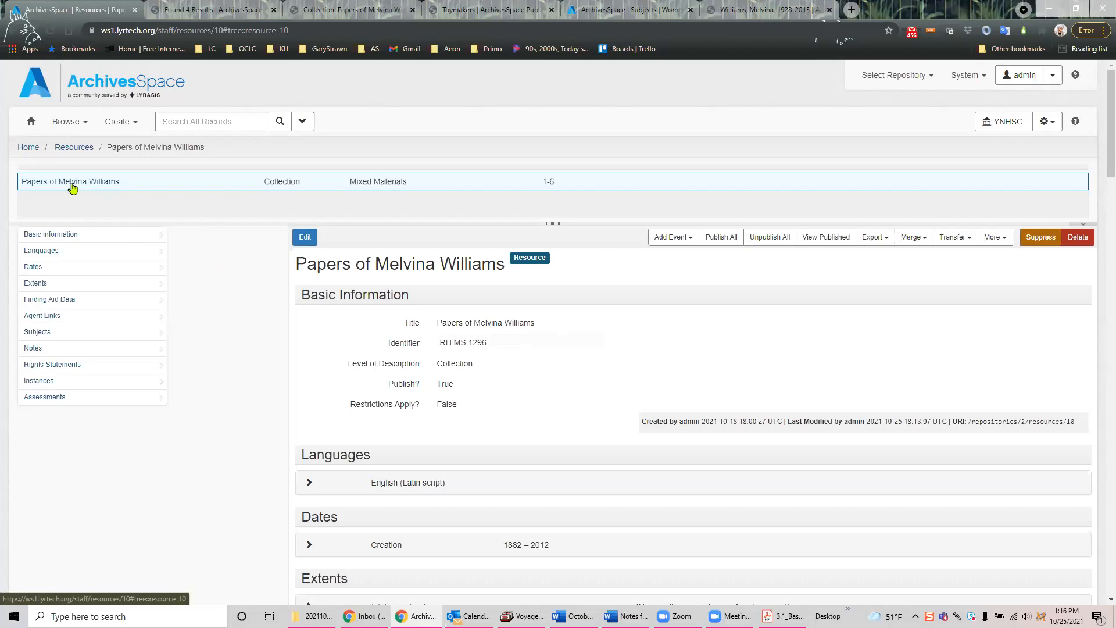
{"action": "scroll", "coordinate": [314, 294], "scroll_direction": "down", "scroll_amount": 10}
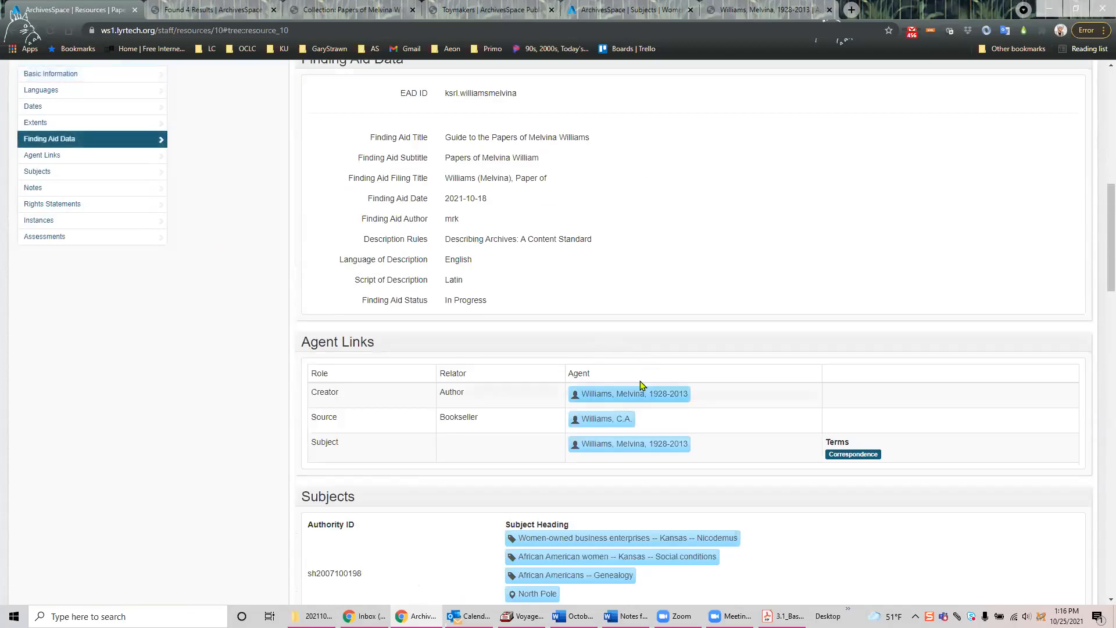
{"action": "mouse_move", "coordinate": [628, 398]}
{"action": "left_click", "coordinate": [621, 425]}
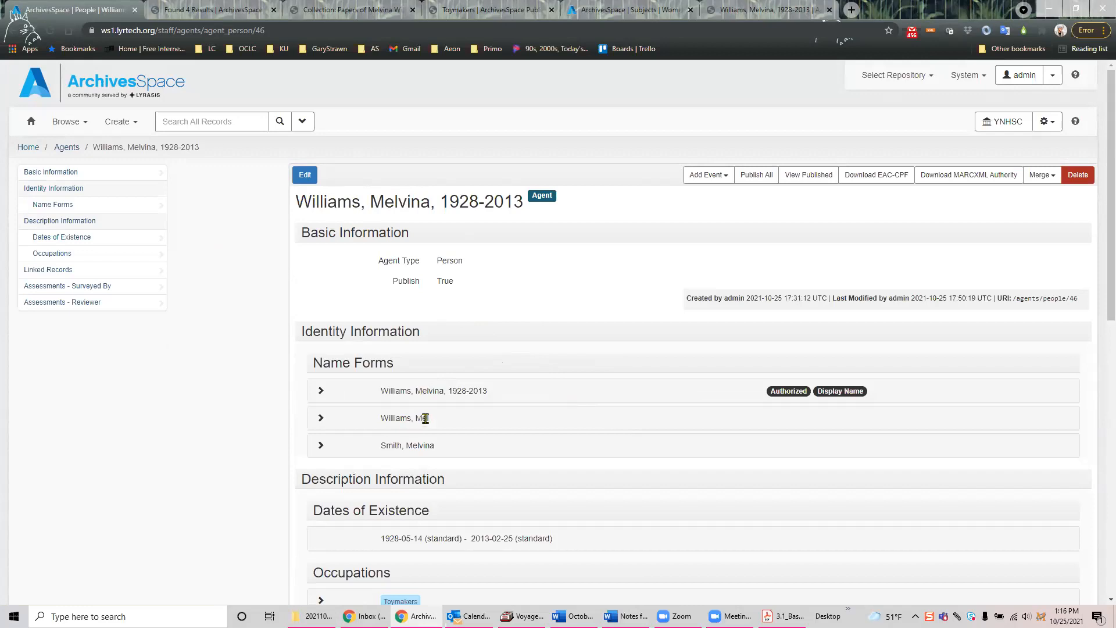
{"action": "left_click", "coordinate": [303, 177]}
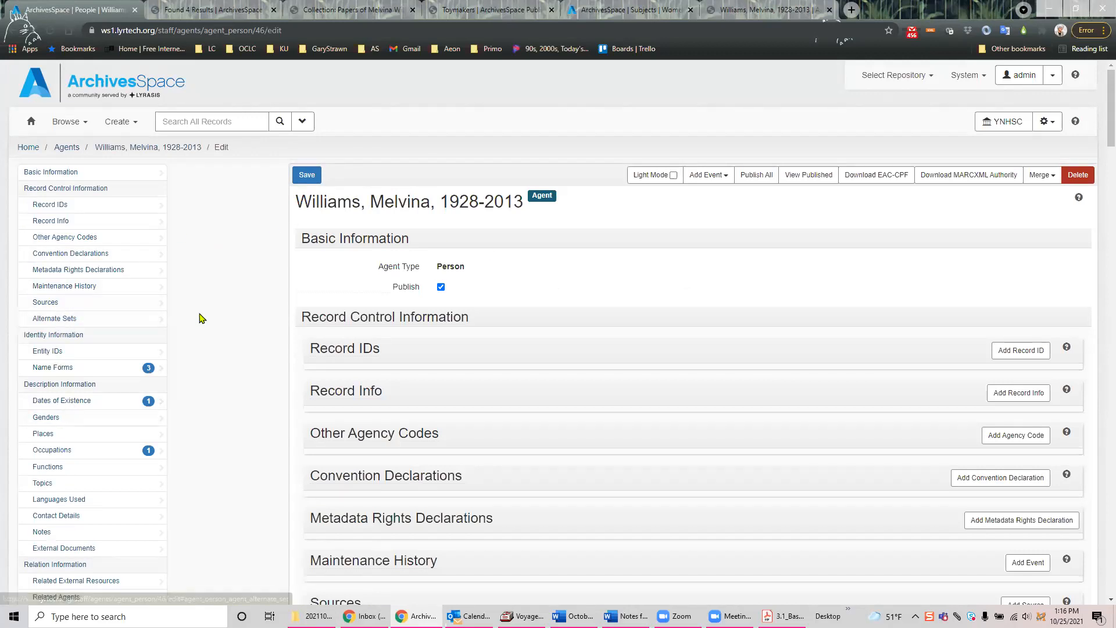
{"action": "left_click", "coordinate": [72, 368]}
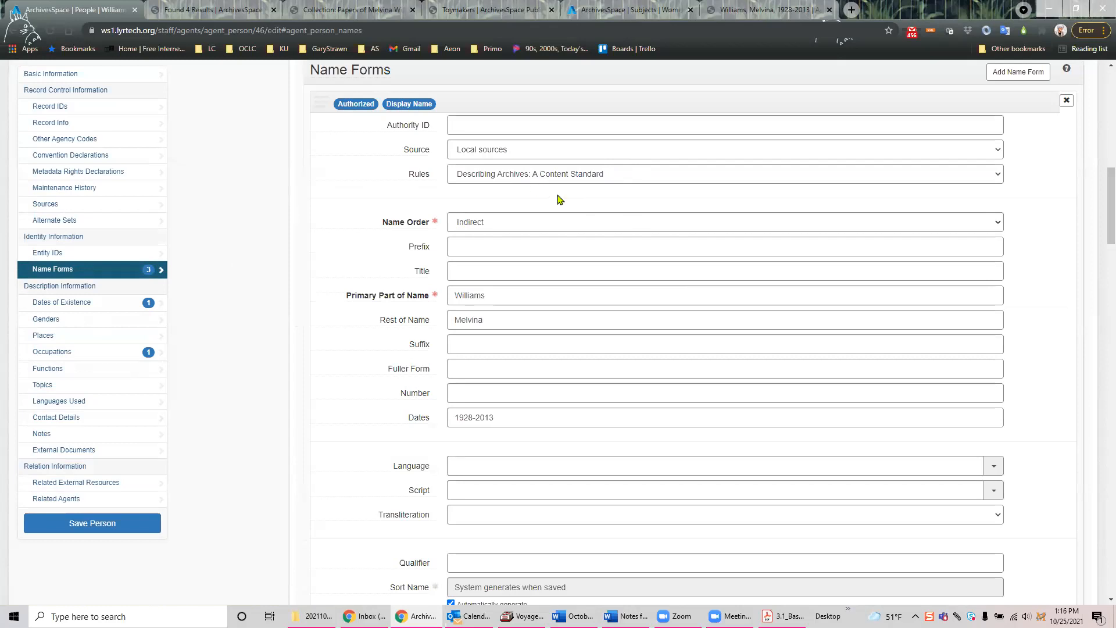
{"action": "scroll", "coordinate": [557, 197], "scroll_direction": "down", "scroll_amount": 5}
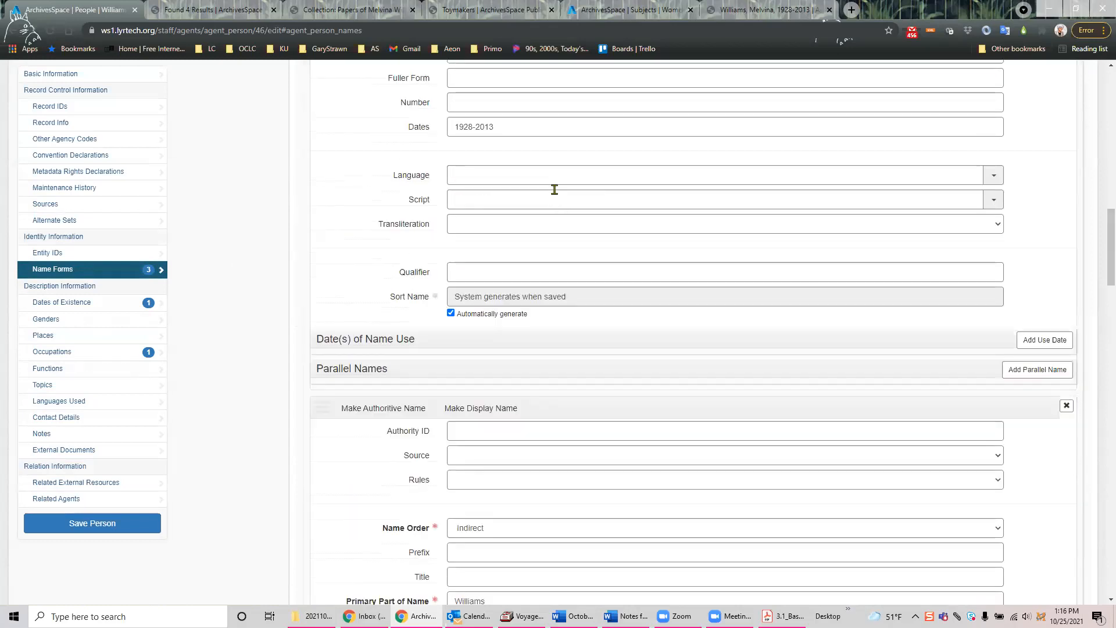
{"action": "scroll", "coordinate": [554, 190], "scroll_direction": "down", "scroll_amount": 2}
{"action": "left_click", "coordinate": [510, 292]}
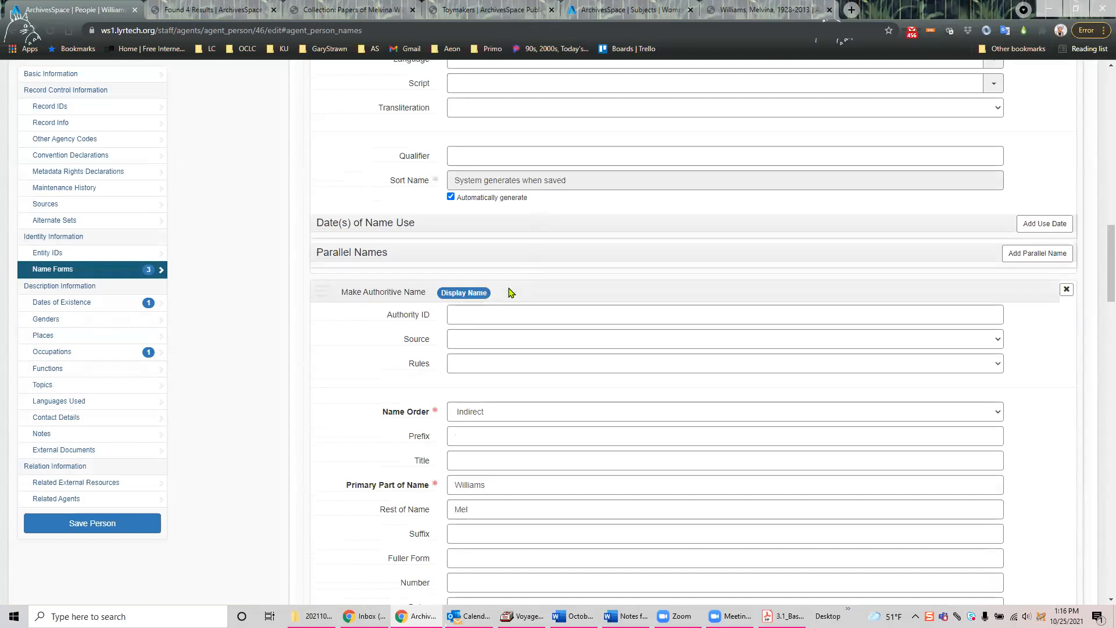
{"action": "left_click", "coordinate": [92, 528]}
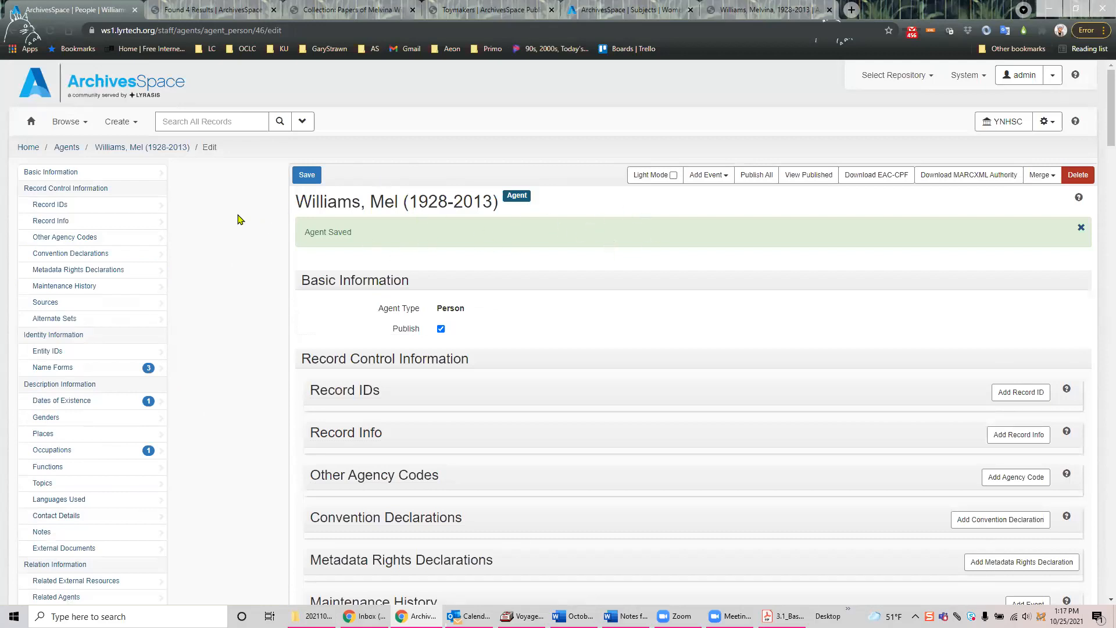
{"action": "left_click", "coordinate": [66, 149]}
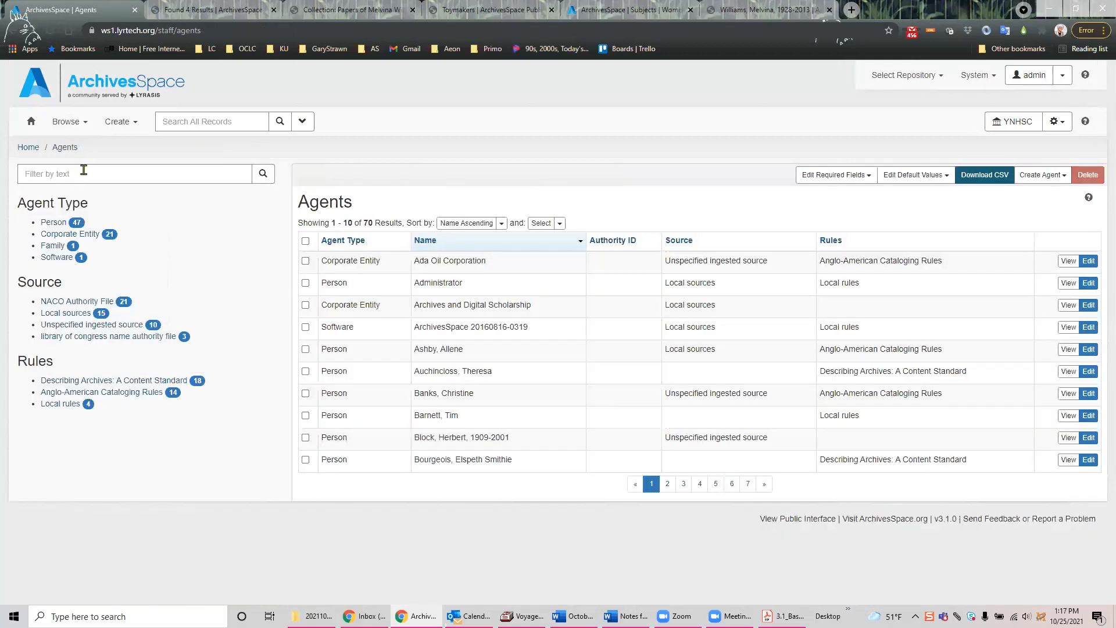
Step: Open the Papers of Melvina Williams resource from Browse > Resources and check its Agent Links
{"action": "left_click", "coordinate": [64, 123]}
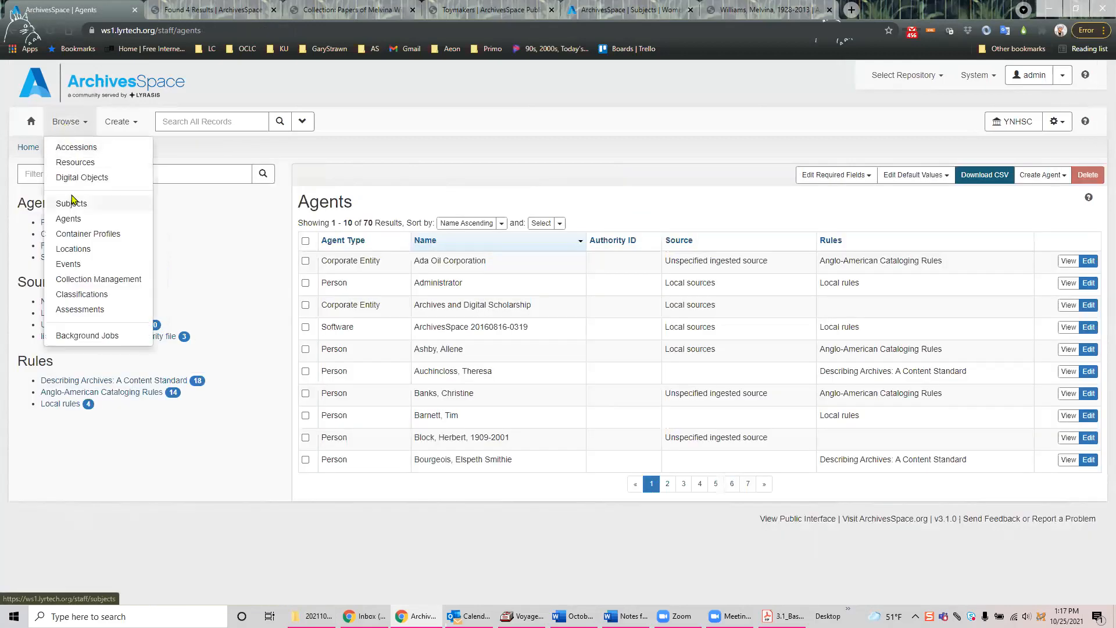
{"action": "left_click", "coordinate": [74, 162]}
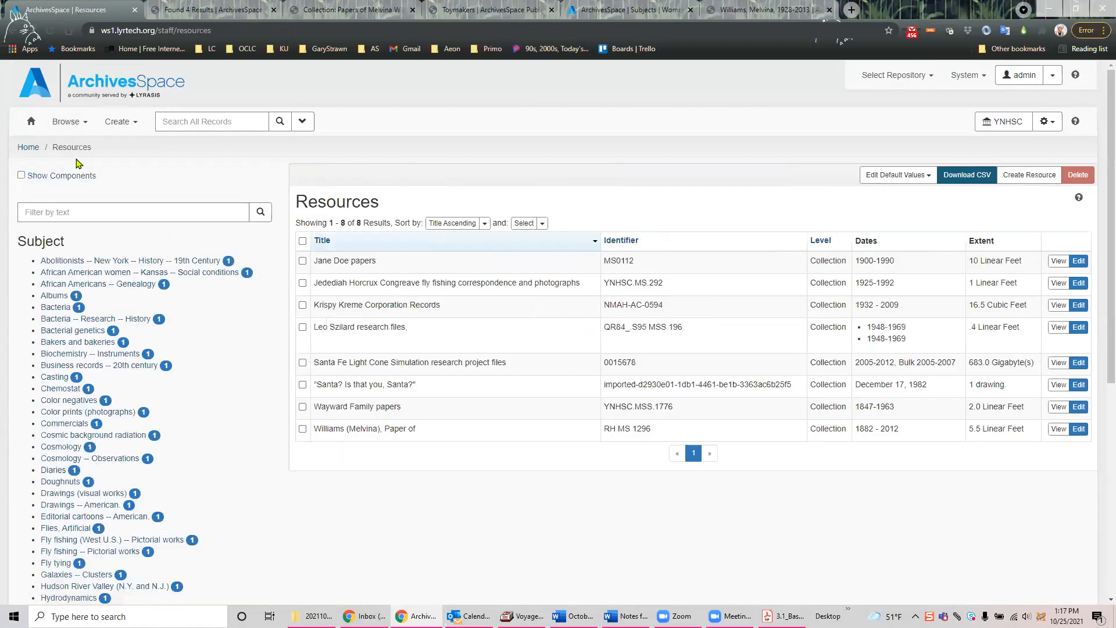
{"action": "left_click", "coordinate": [1078, 433]}
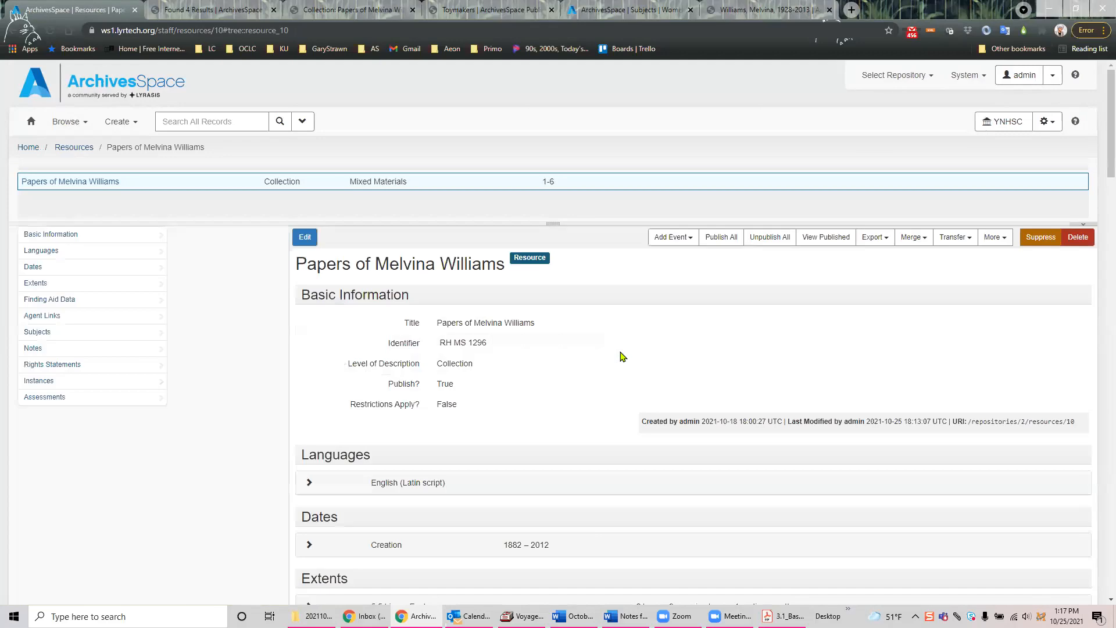
{"action": "left_click", "coordinate": [52, 316]}
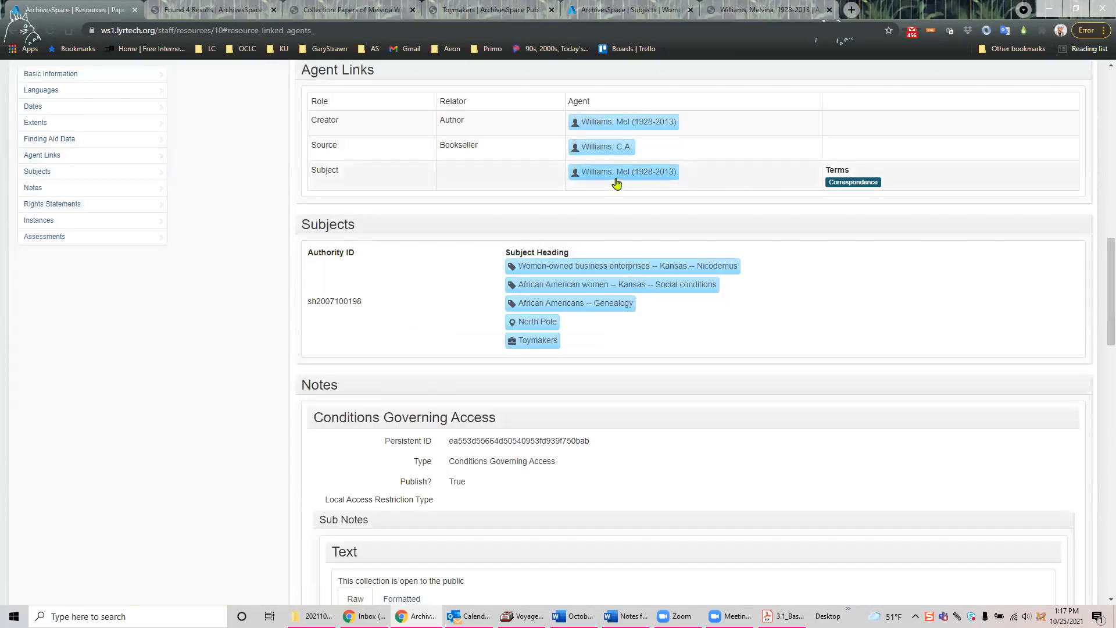
{"action": "left_click", "coordinate": [69, 81]}
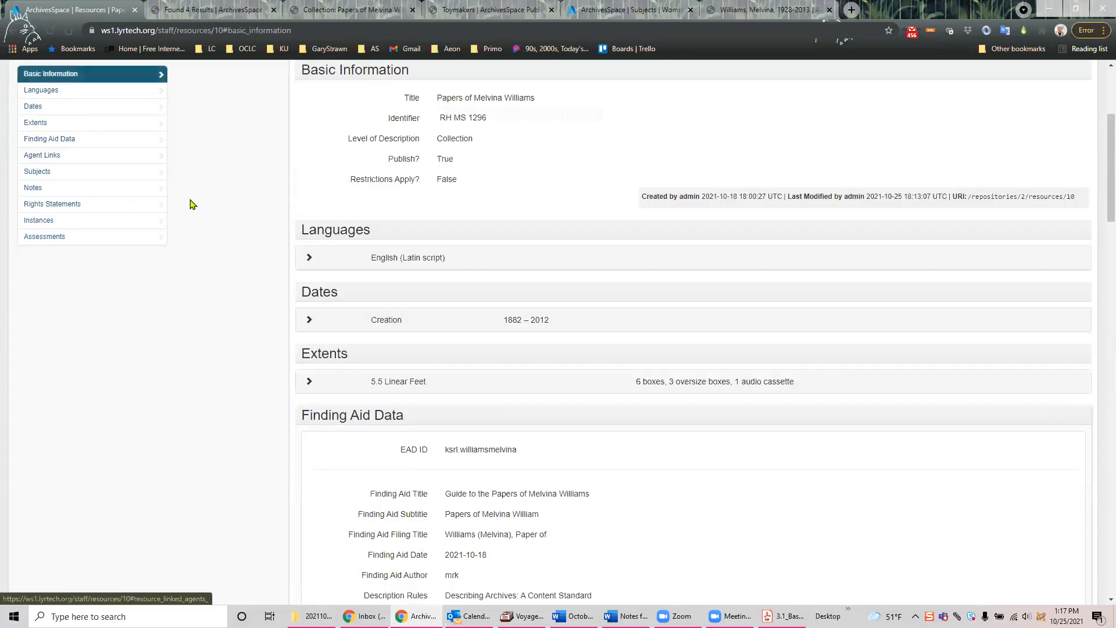
Step: View the published collection and open the public page for Williams, Mel (1928-2013)
{"action": "left_click", "coordinate": [837, 240]}
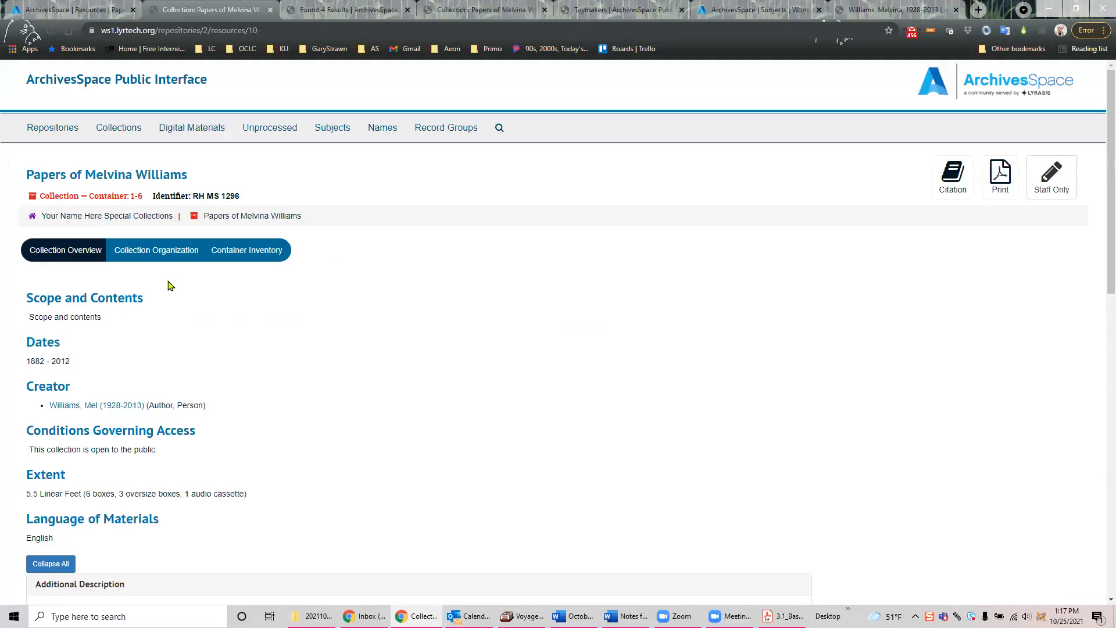
{"action": "scroll", "coordinate": [319, 271], "scroll_direction": "down", "scroll_amount": 7}
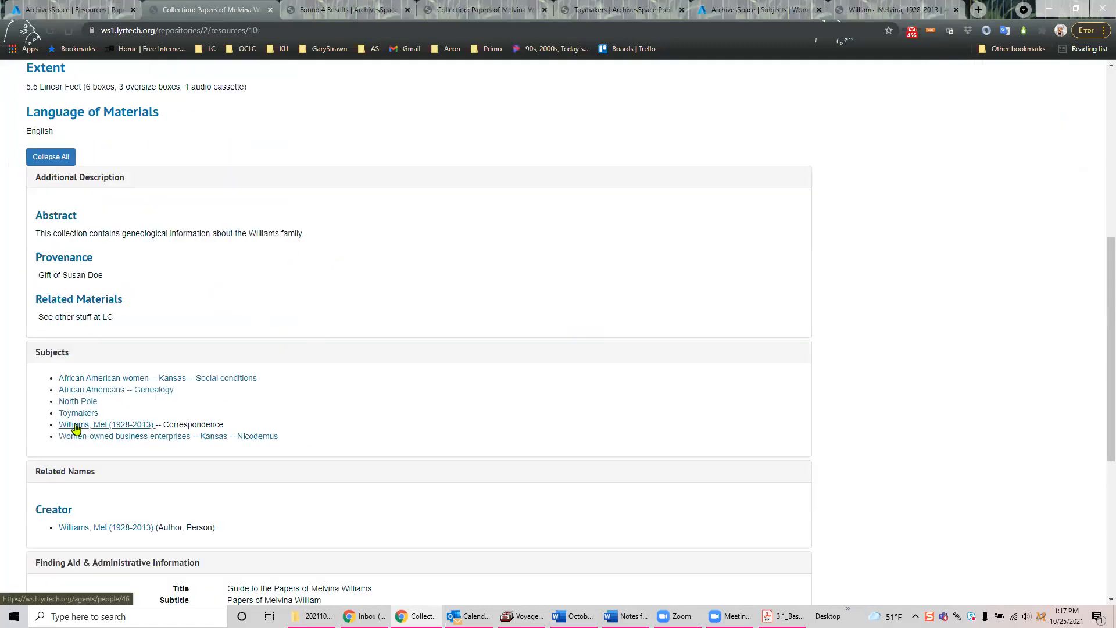
{"action": "scroll", "coordinate": [438, 356], "scroll_direction": "down", "scroll_amount": 3}
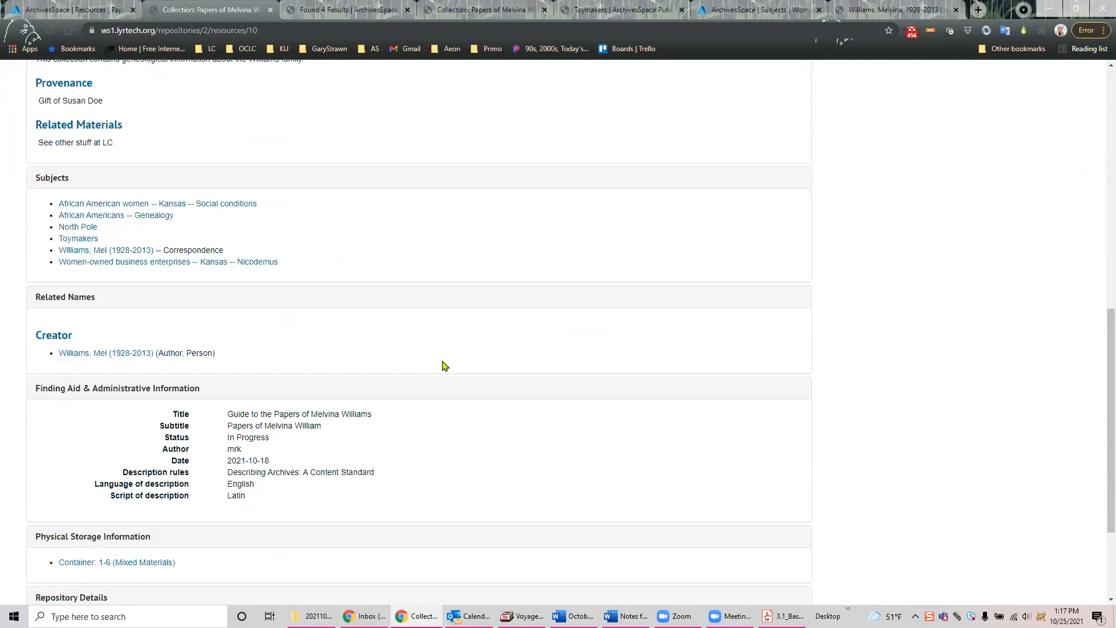
{"action": "scroll", "coordinate": [443, 366], "scroll_direction": "up", "scroll_amount": 4}
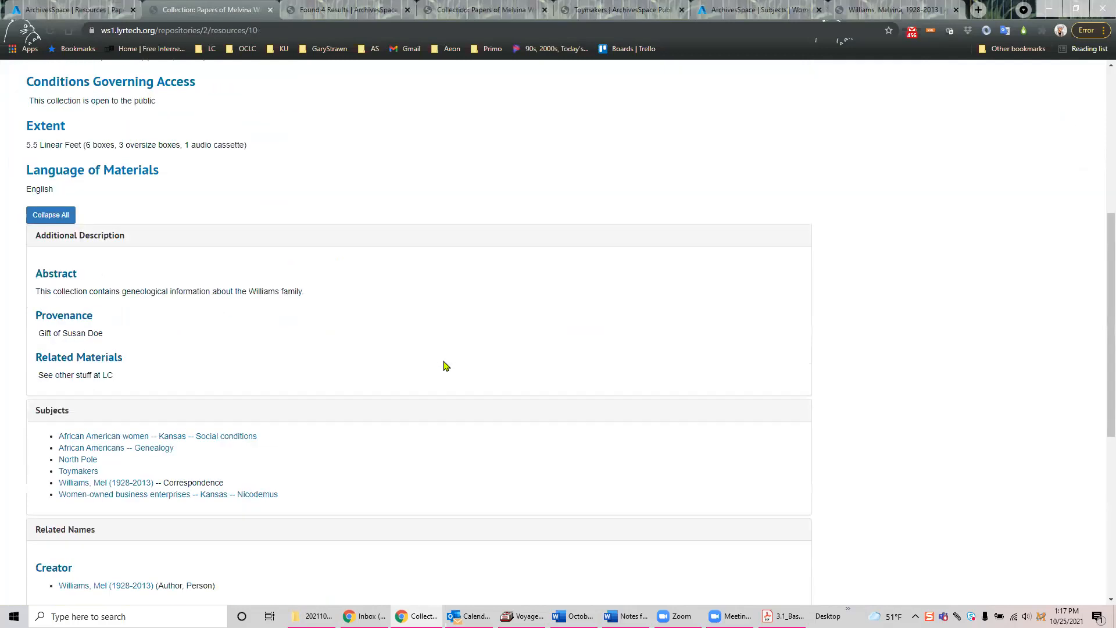
{"action": "left_click", "coordinate": [90, 483]}
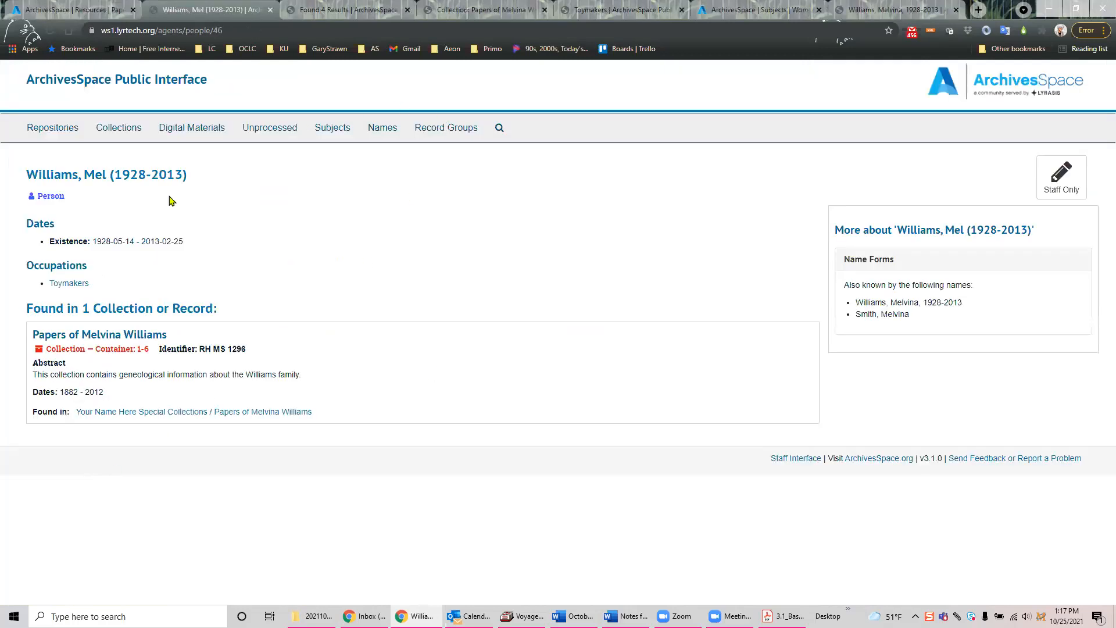